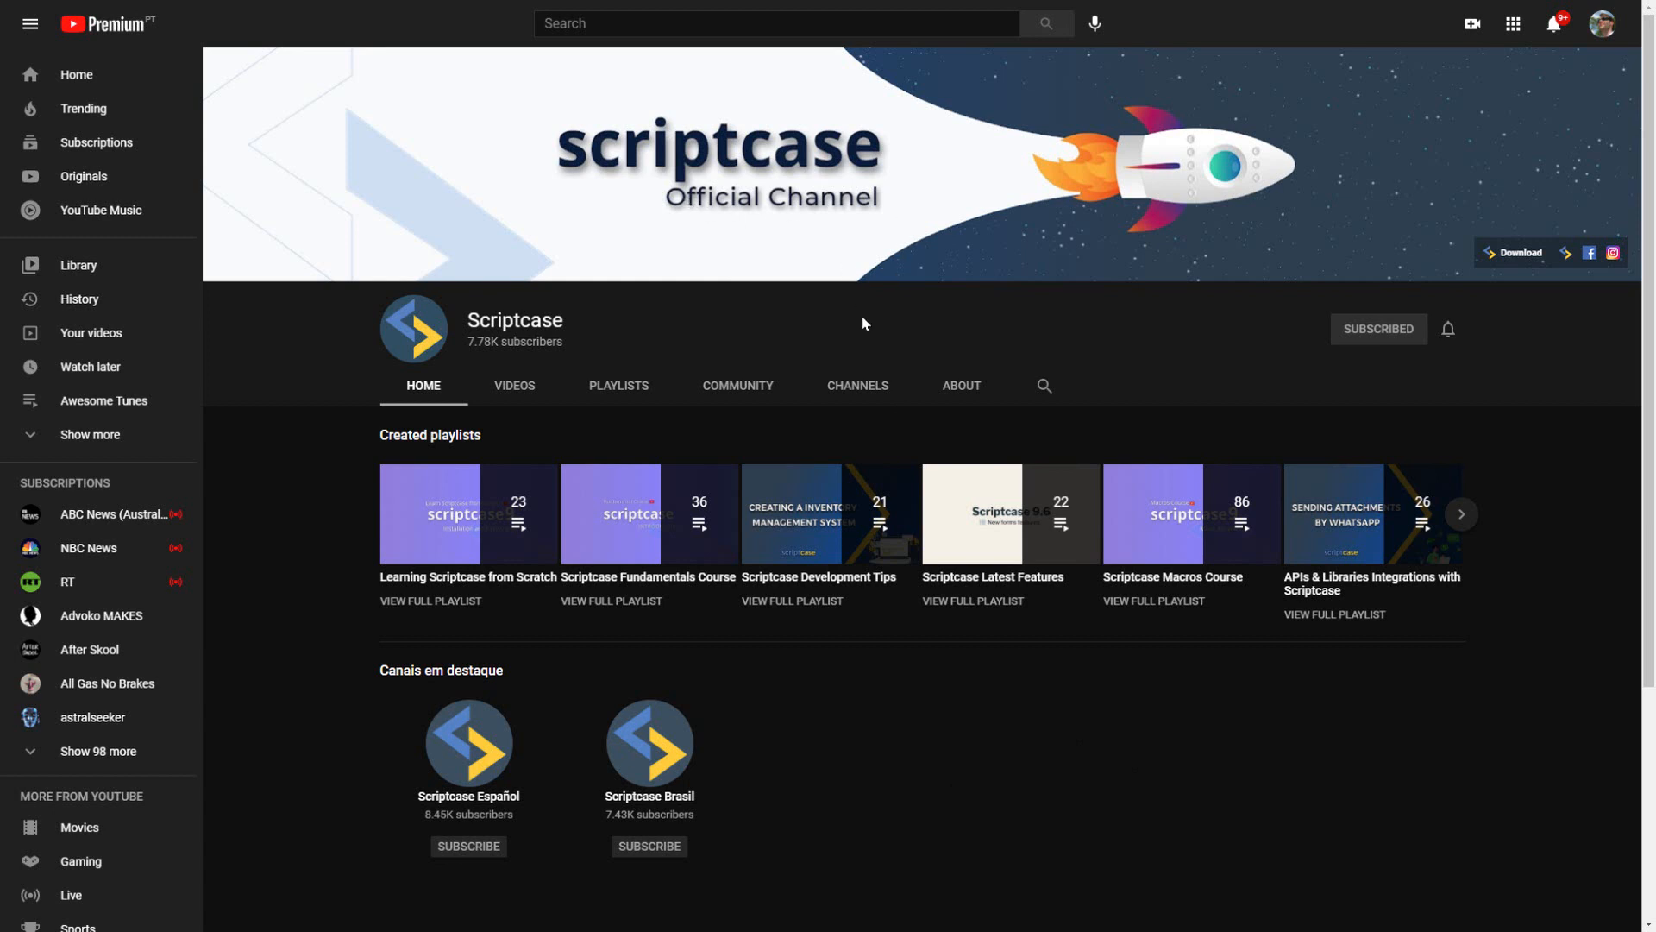
# Step: Open the Scriptcase Español channel from the Scriptcase channel's list of related channels
pyautogui.click(860, 390)
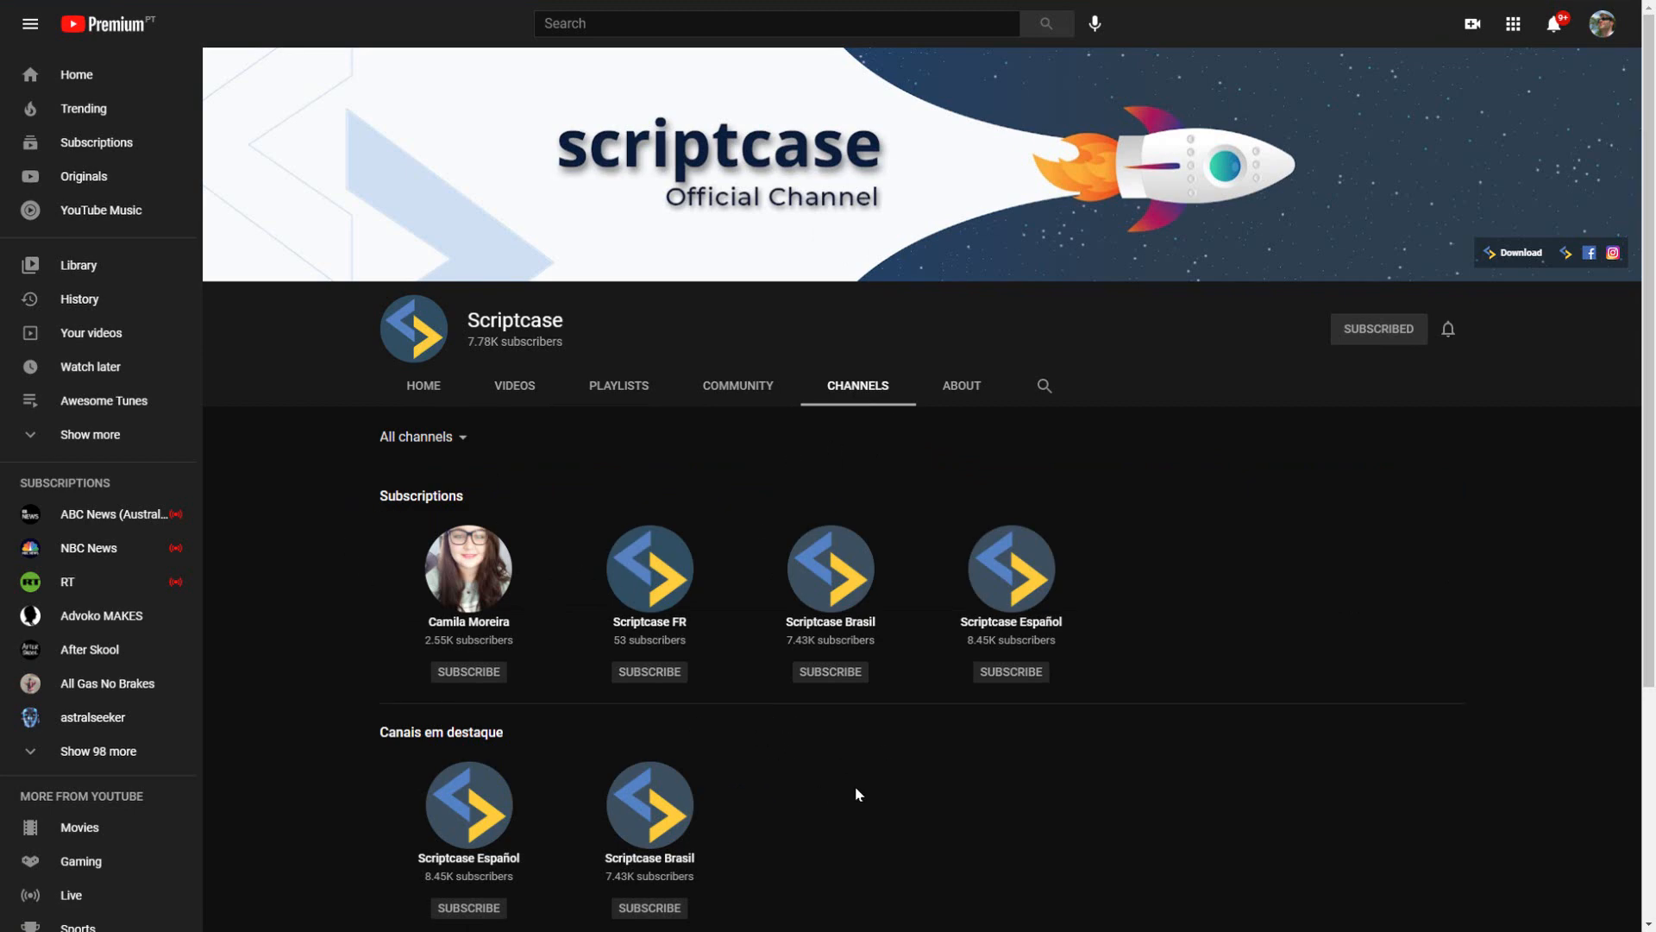
pyautogui.scroll(-4, 732, 647)
pyautogui.scroll(4, 724, 518)
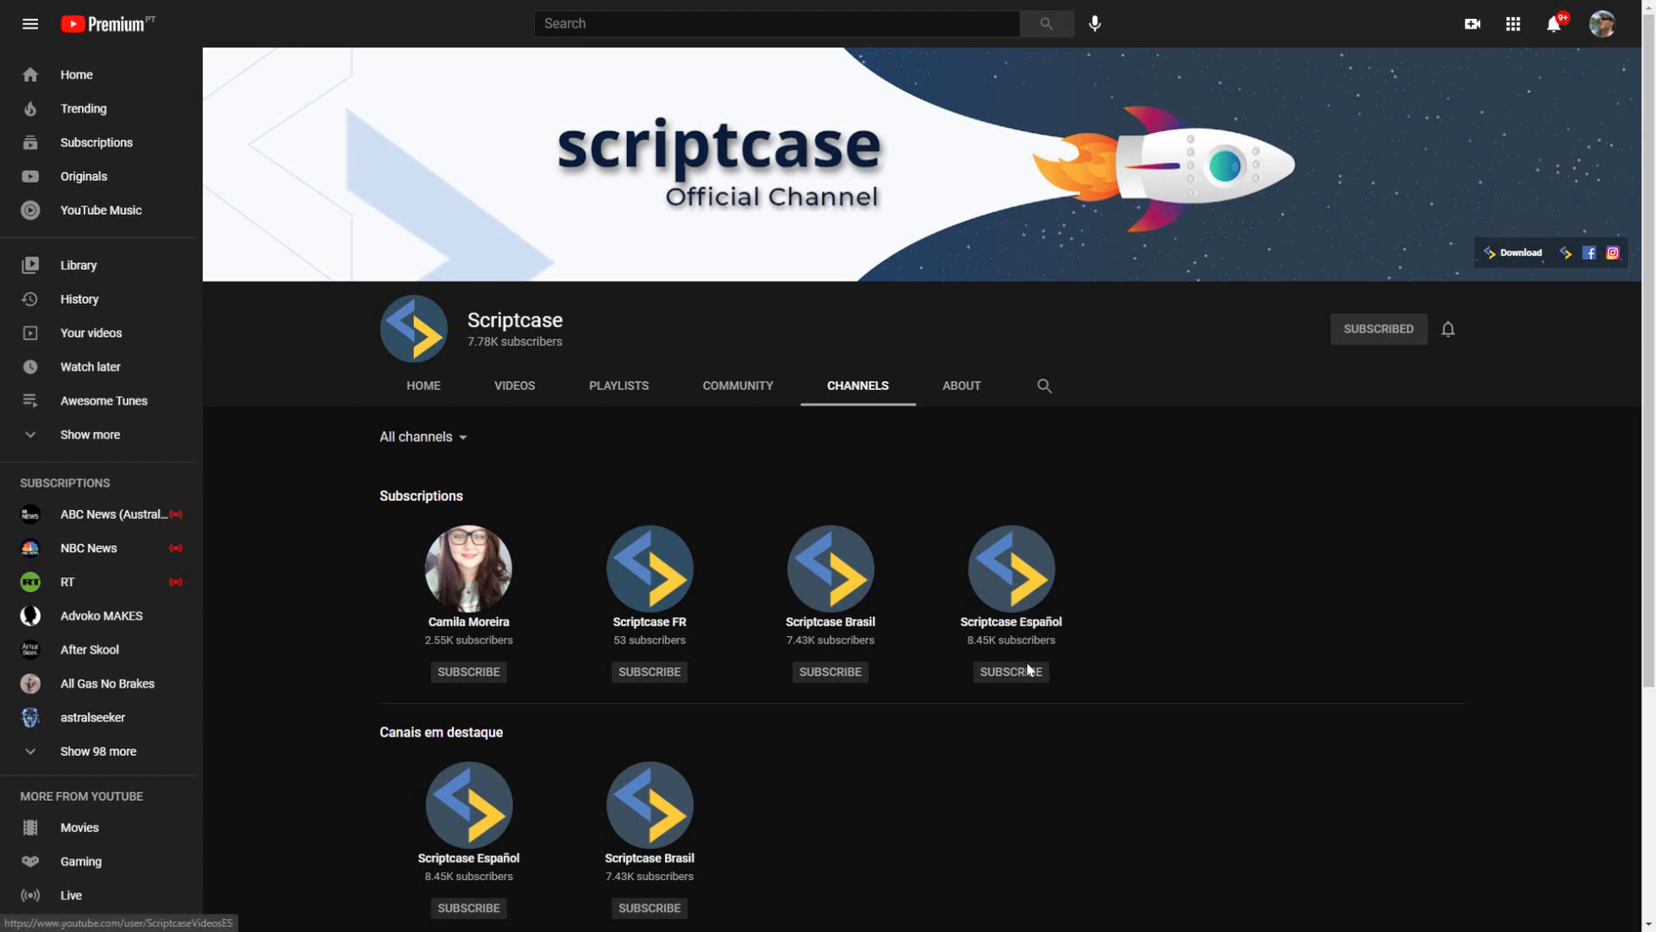
pyautogui.click(1015, 576)
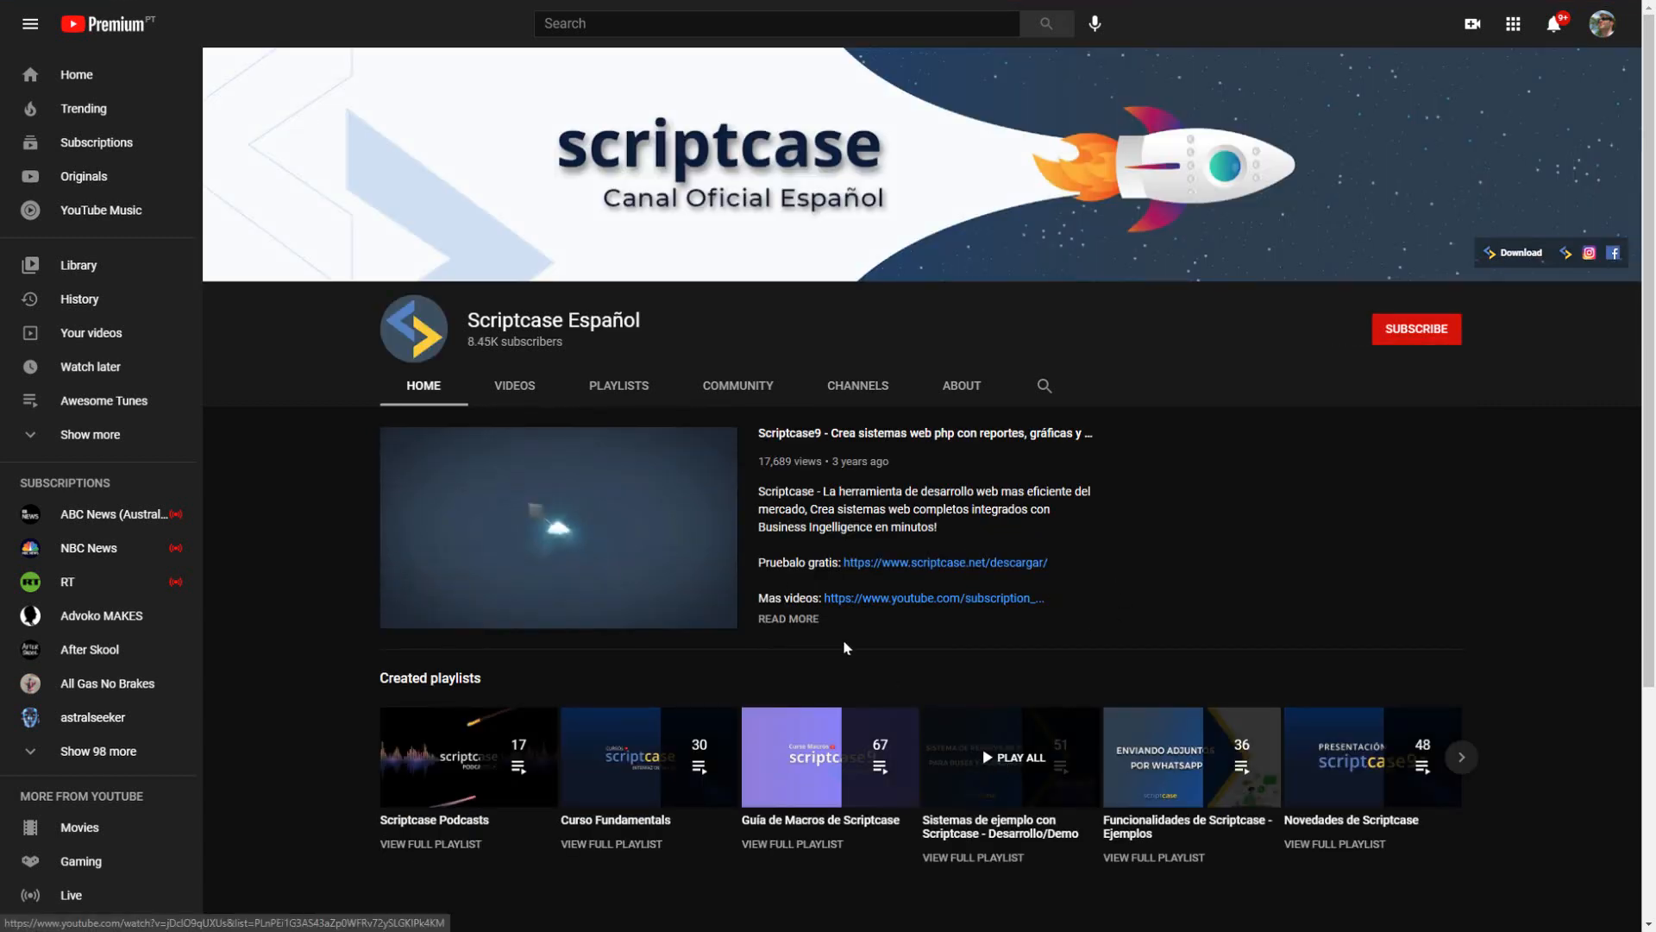
# Step: Browse the Scriptcase Español channel's uploaded videos and examine the bus ticket reservation system series
pyautogui.click(540, 385)
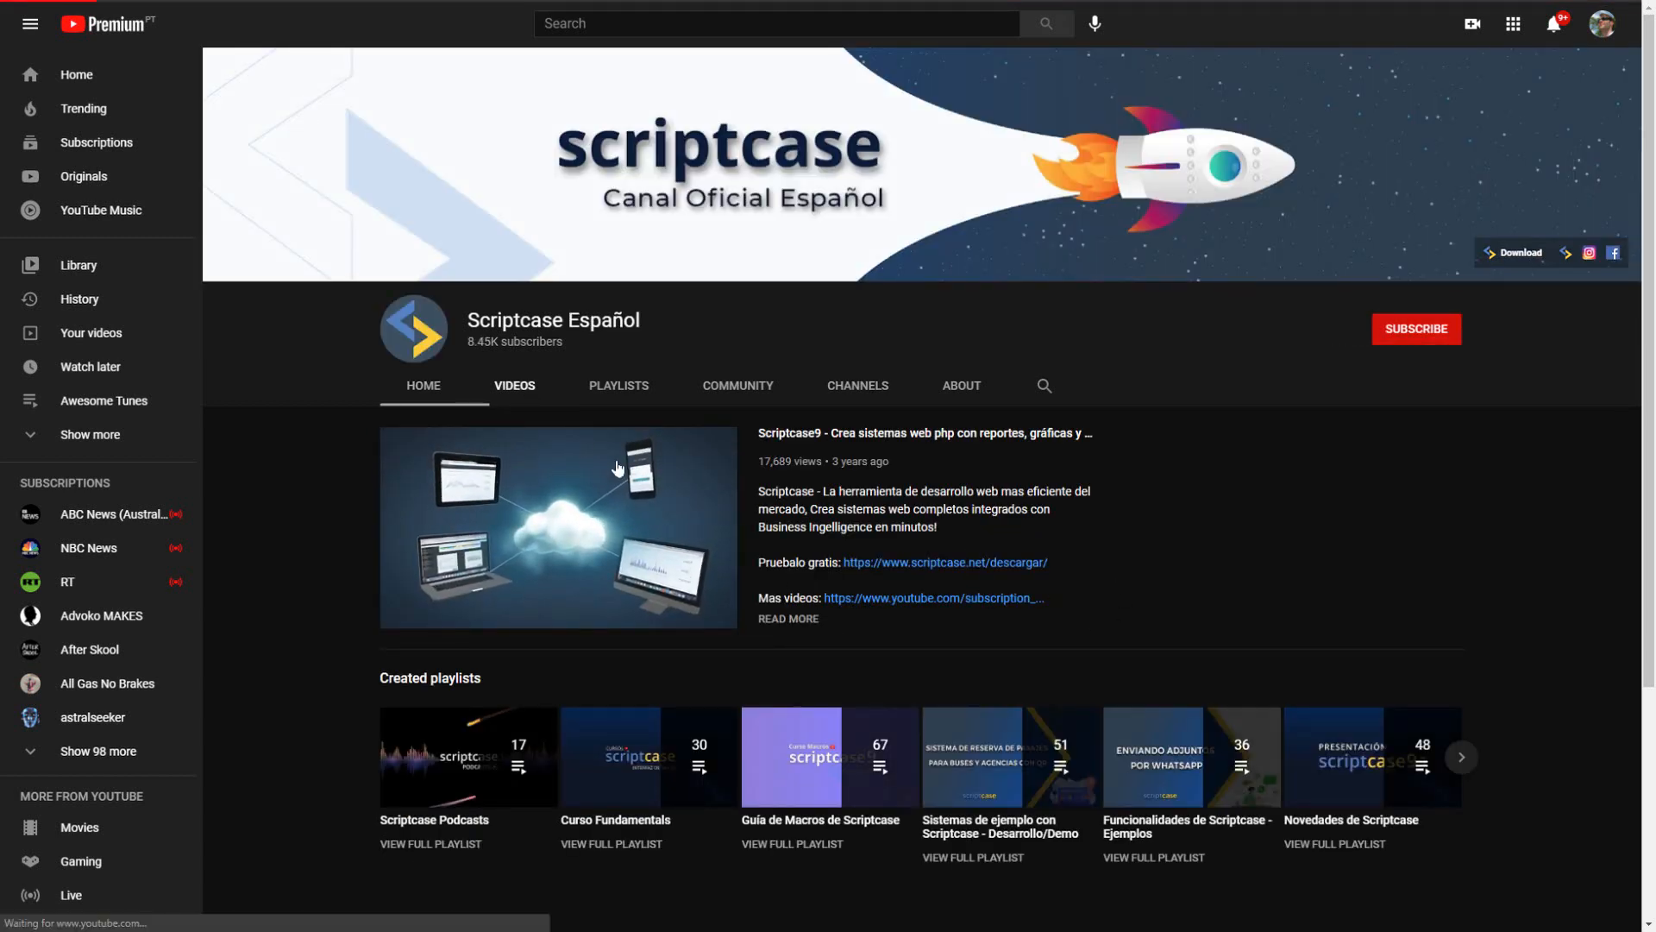
pyautogui.scroll(-3, 907, 662)
pyautogui.scroll(-7, 917, 675)
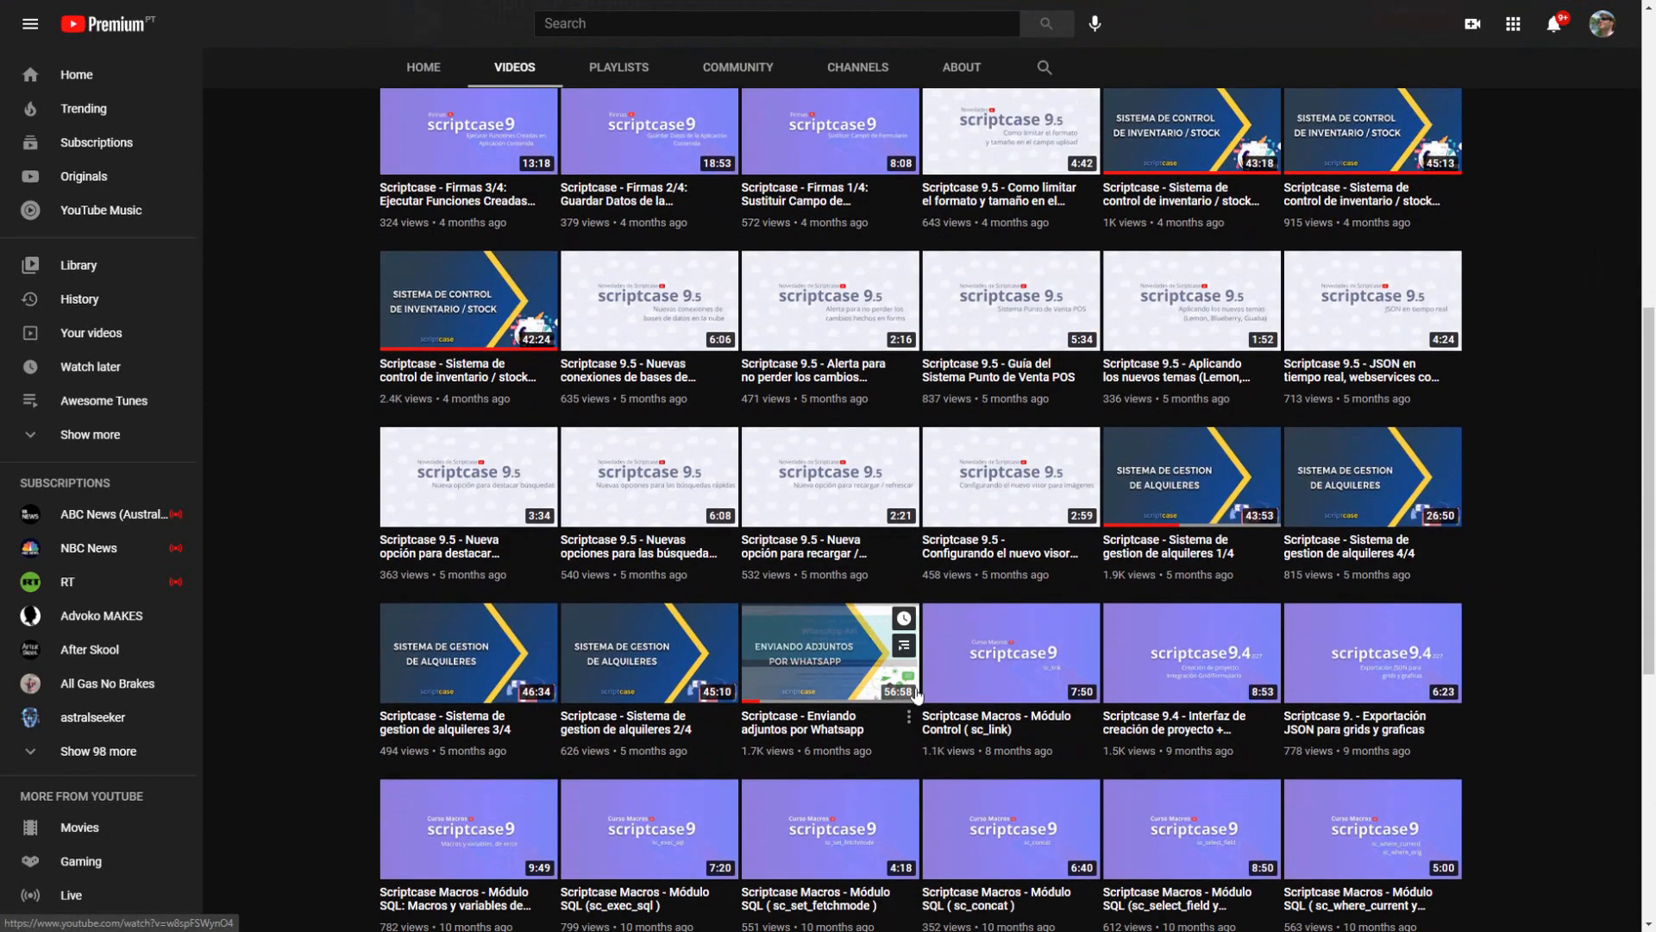
pyautogui.scroll(10, 923, 734)
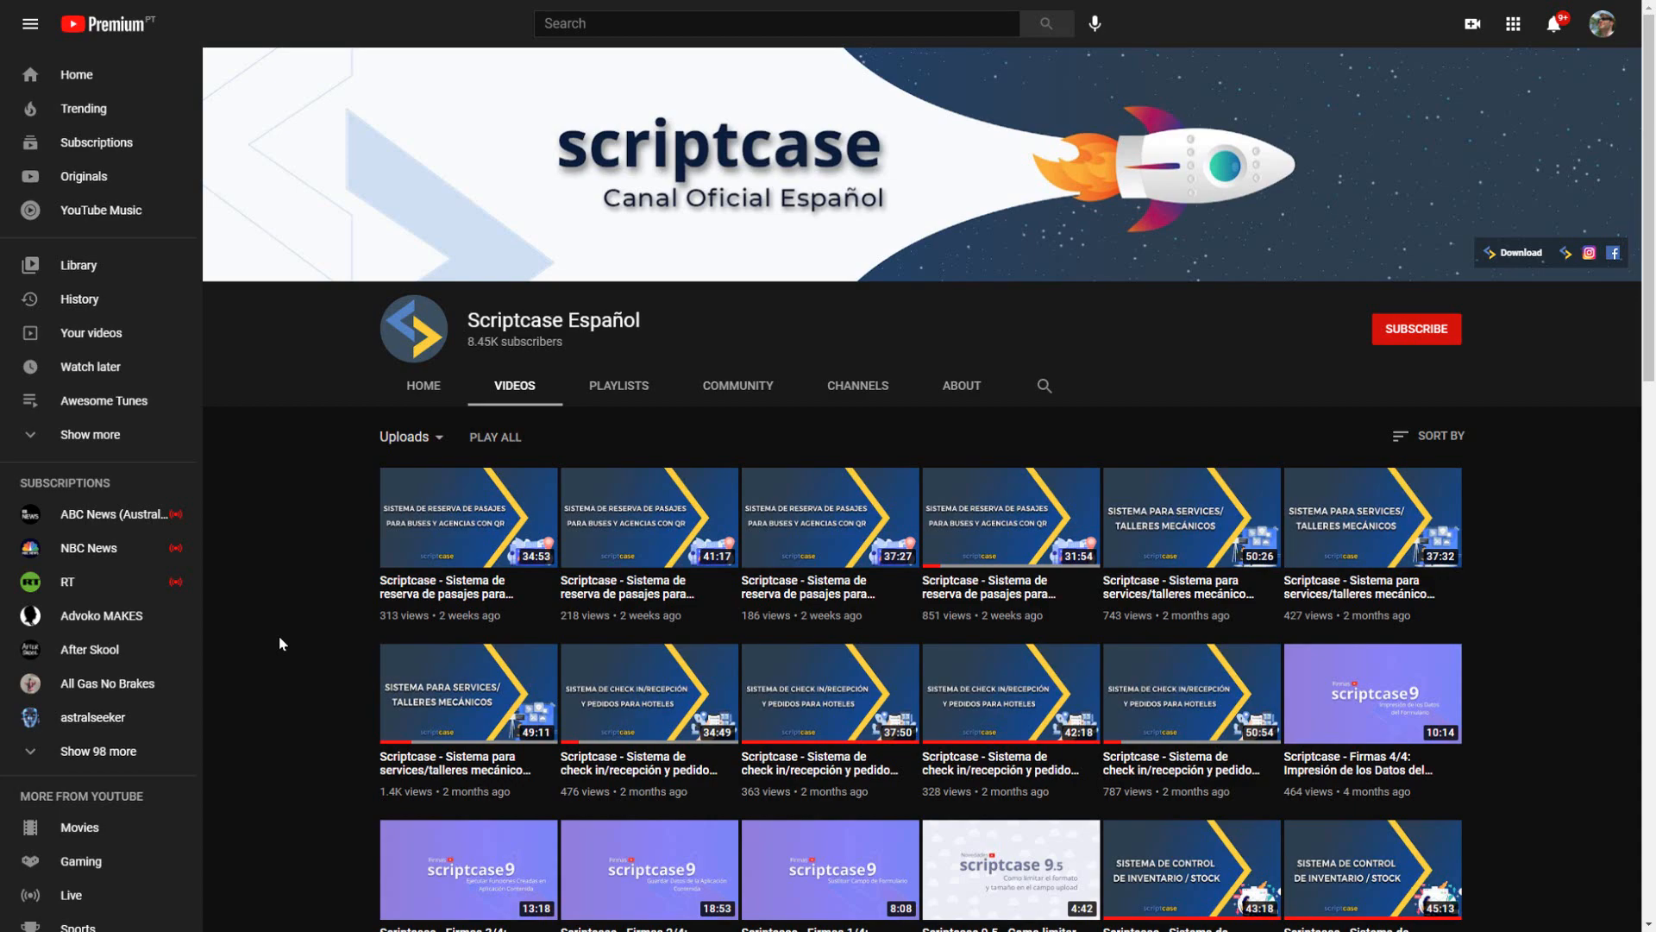
pyautogui.scroll(-9, 279, 642)
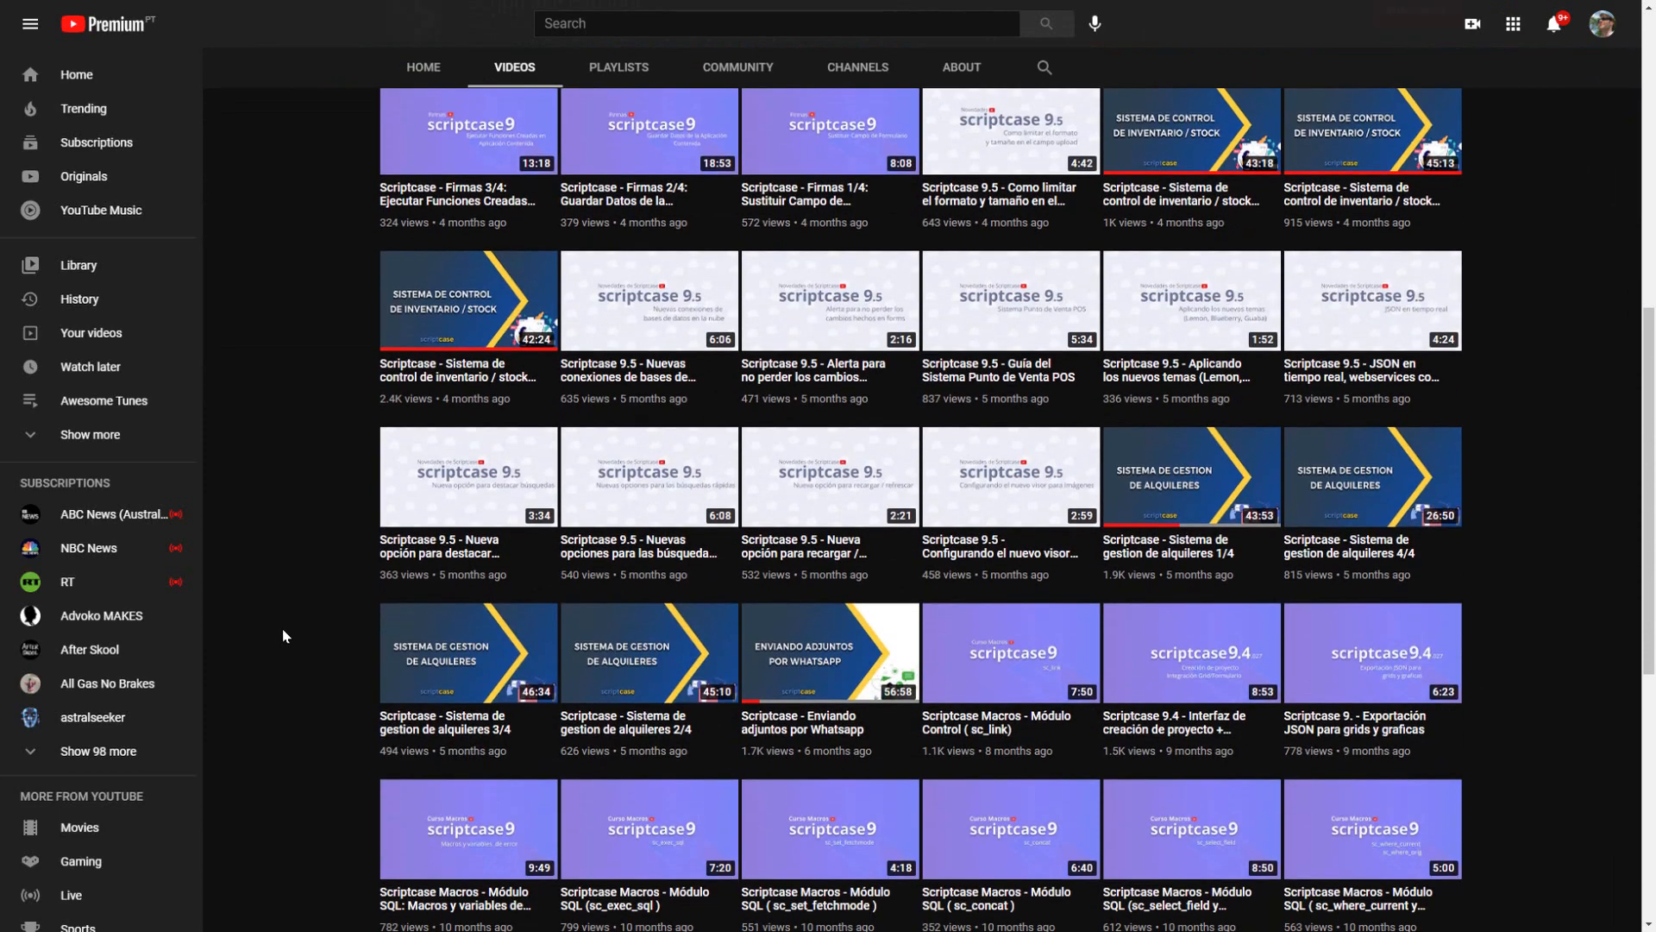
pyautogui.scroll(9, 283, 635)
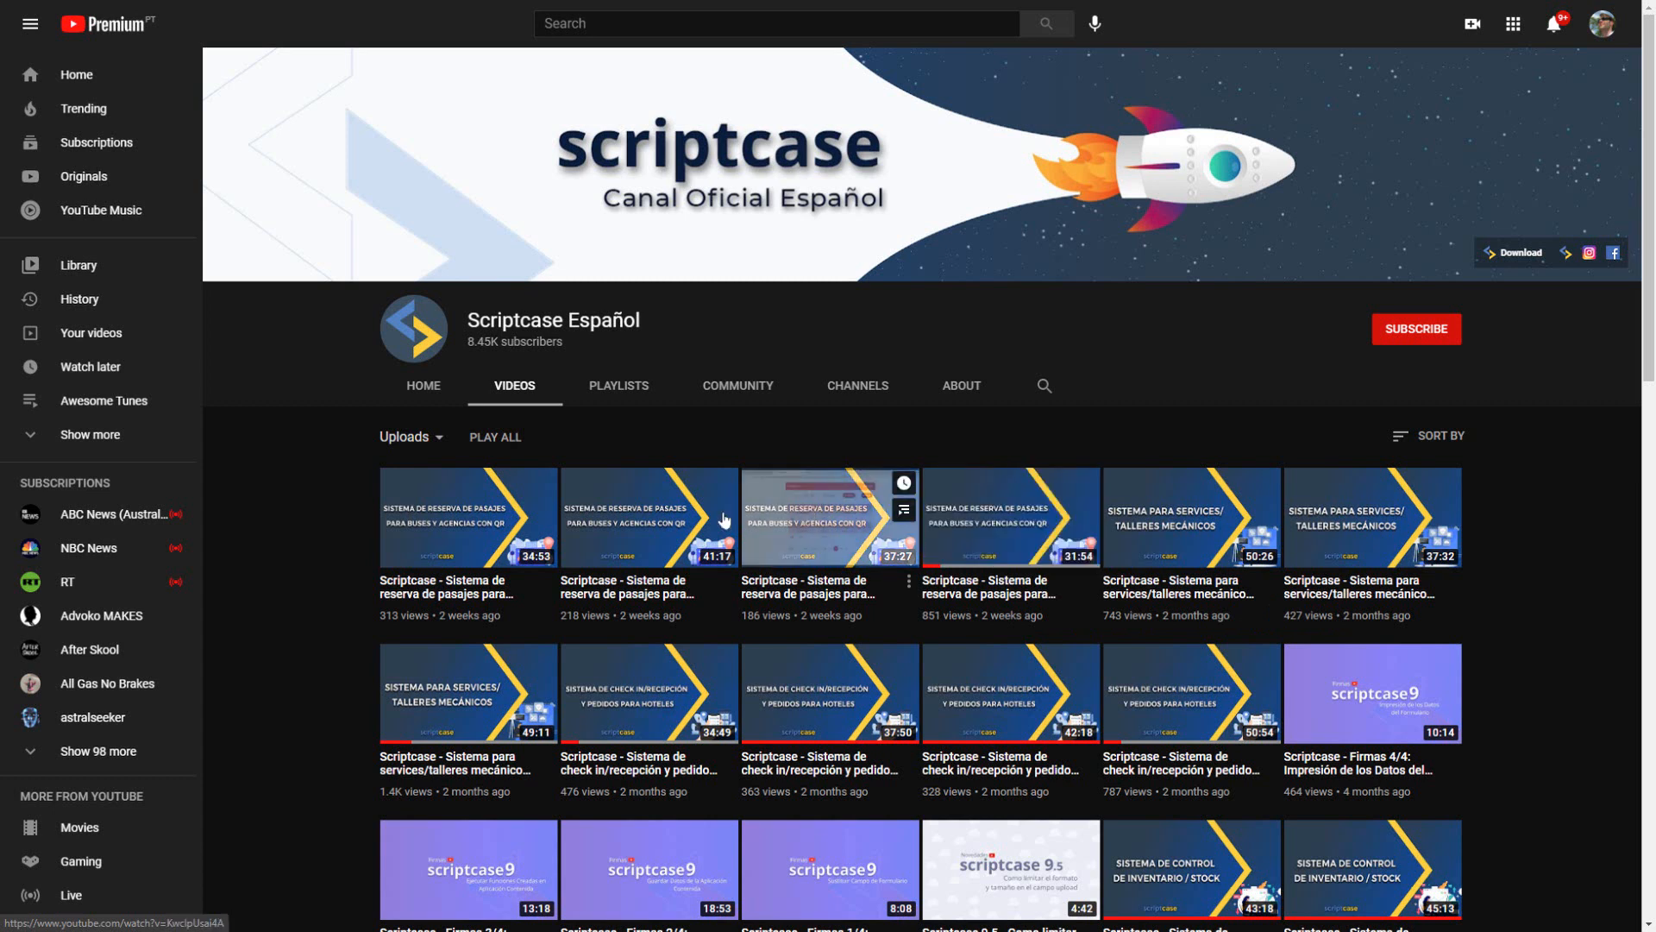
pyautogui.moveTo(460, 511)
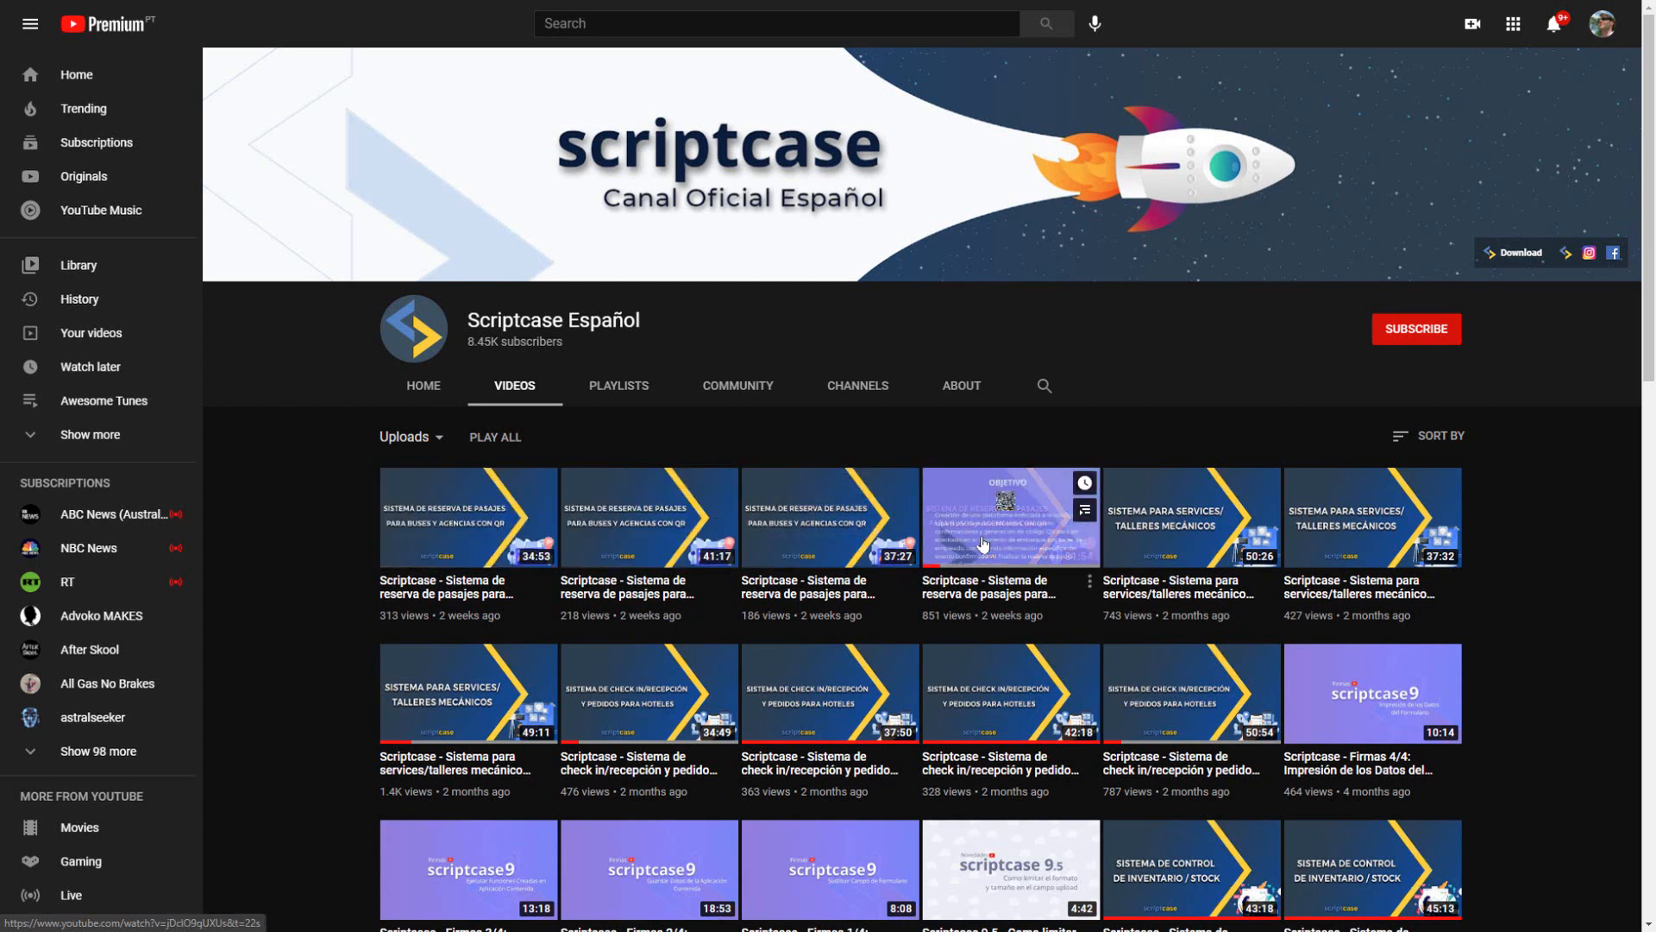
pyautogui.moveTo(826, 591)
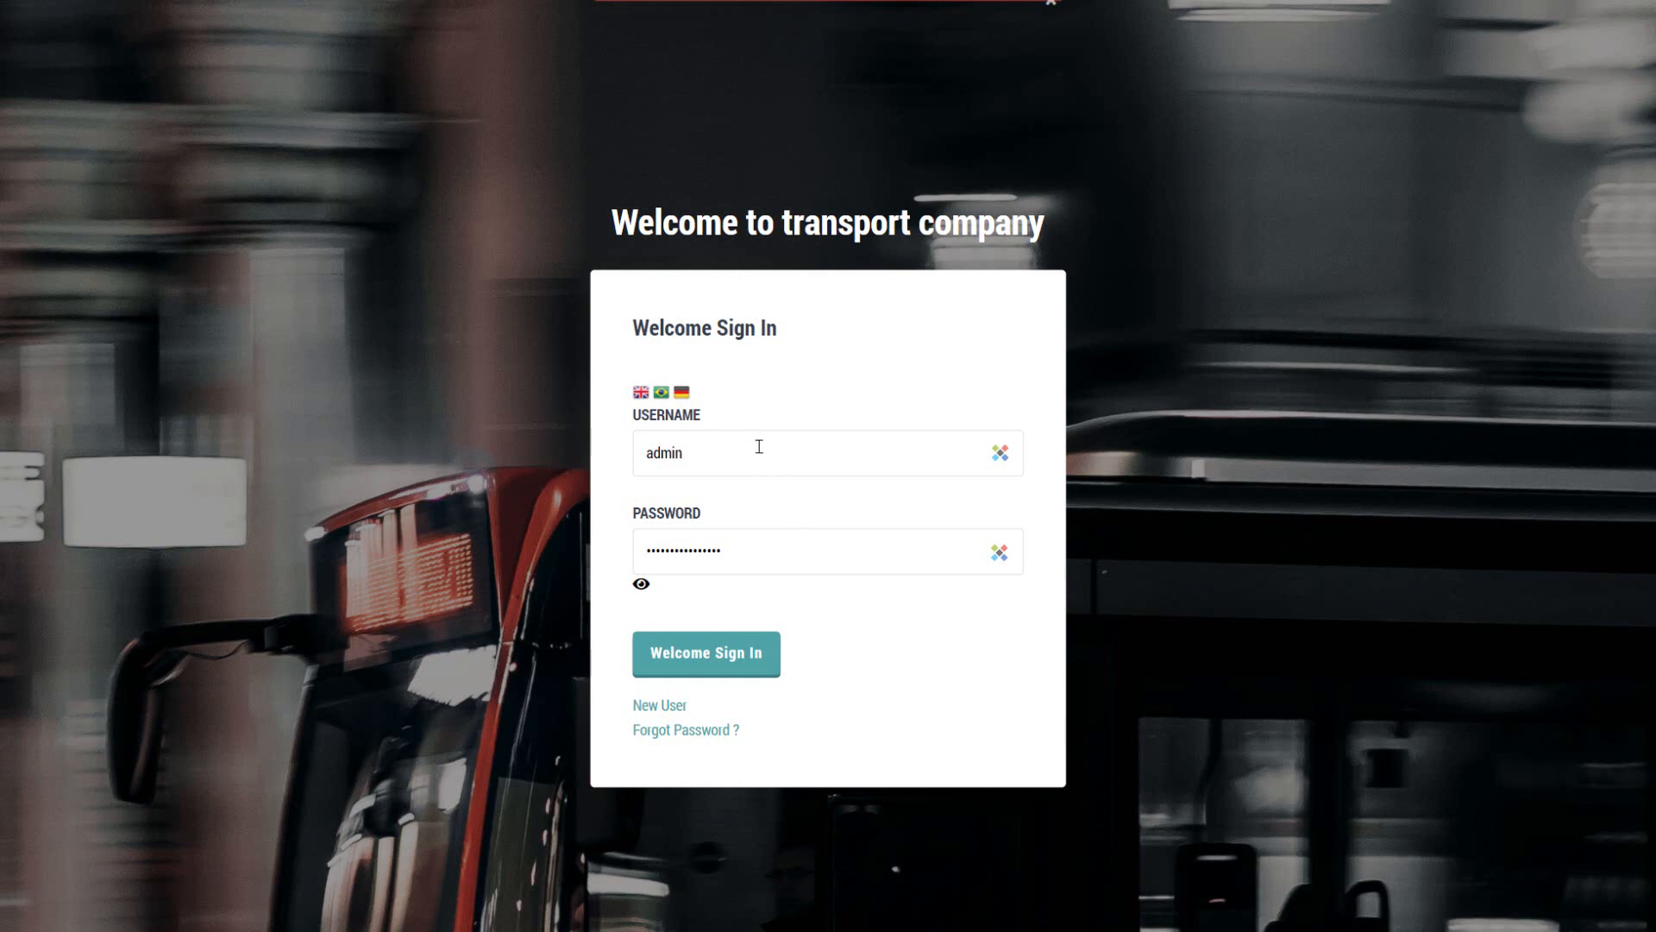
# Step: Sign in to the transport company application as admin by entering the account password
pyautogui.click(793, 465)
pyautogui.click(821, 410)
pyautogui.rightClick(1272, 930)
pyautogui.click(1346, 928)
pyautogui.click(755, 466)
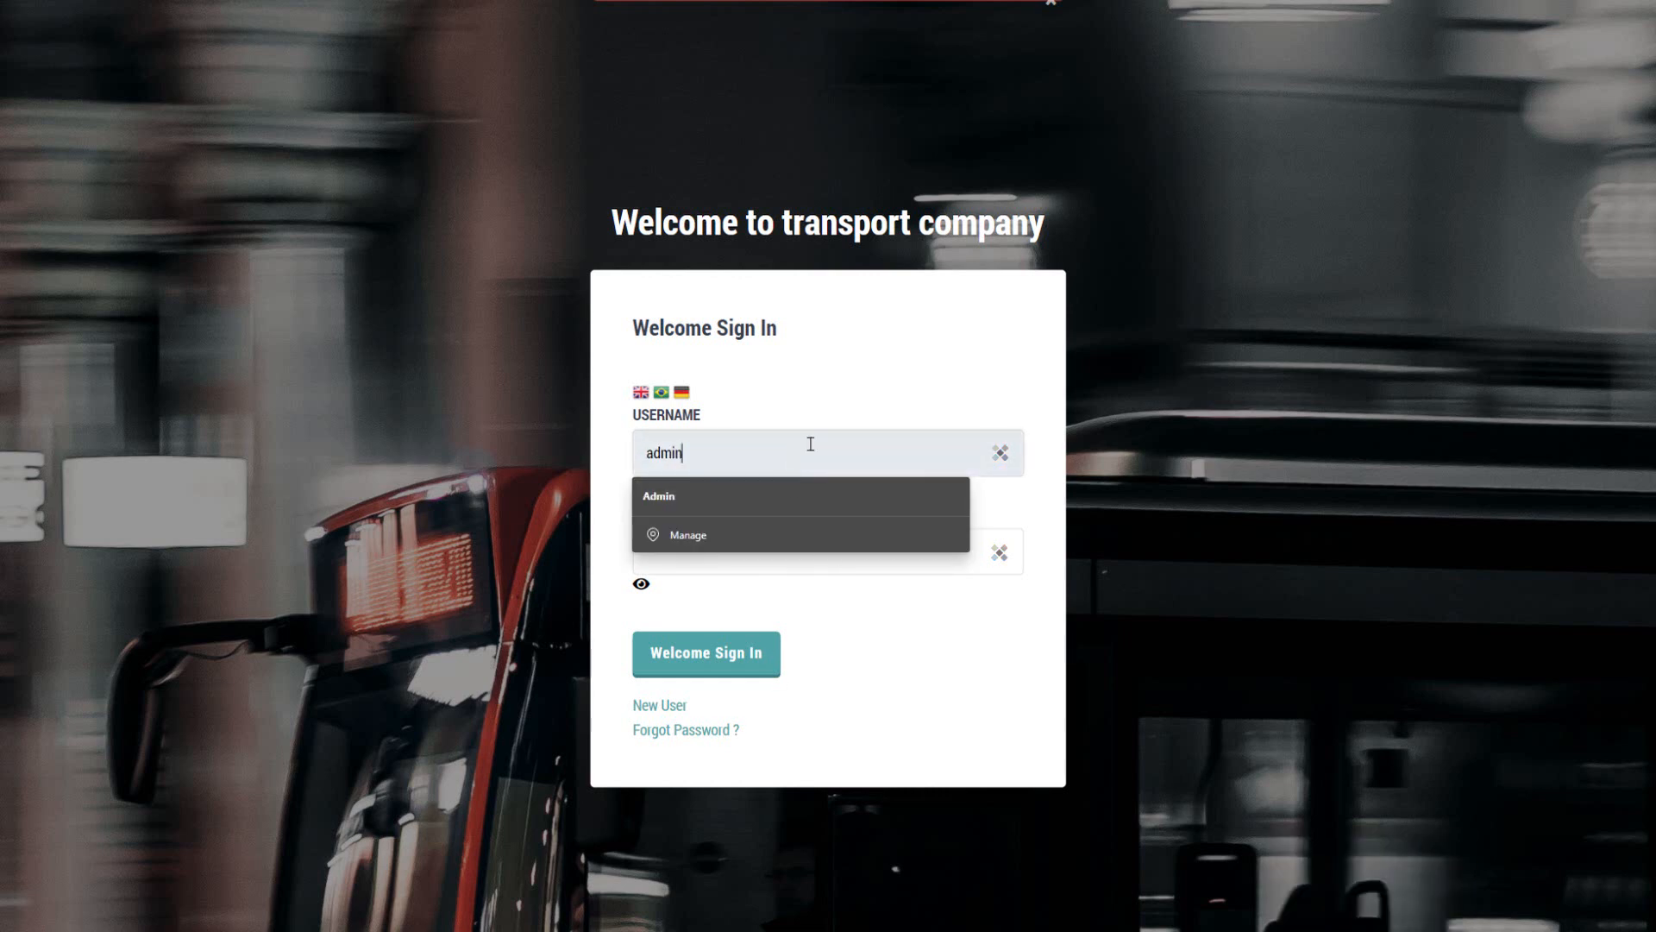
pyautogui.click(848, 358)
pyautogui.moveTo(732, 546); pyautogui.dragTo(631, 541)
pyautogui.write('•')
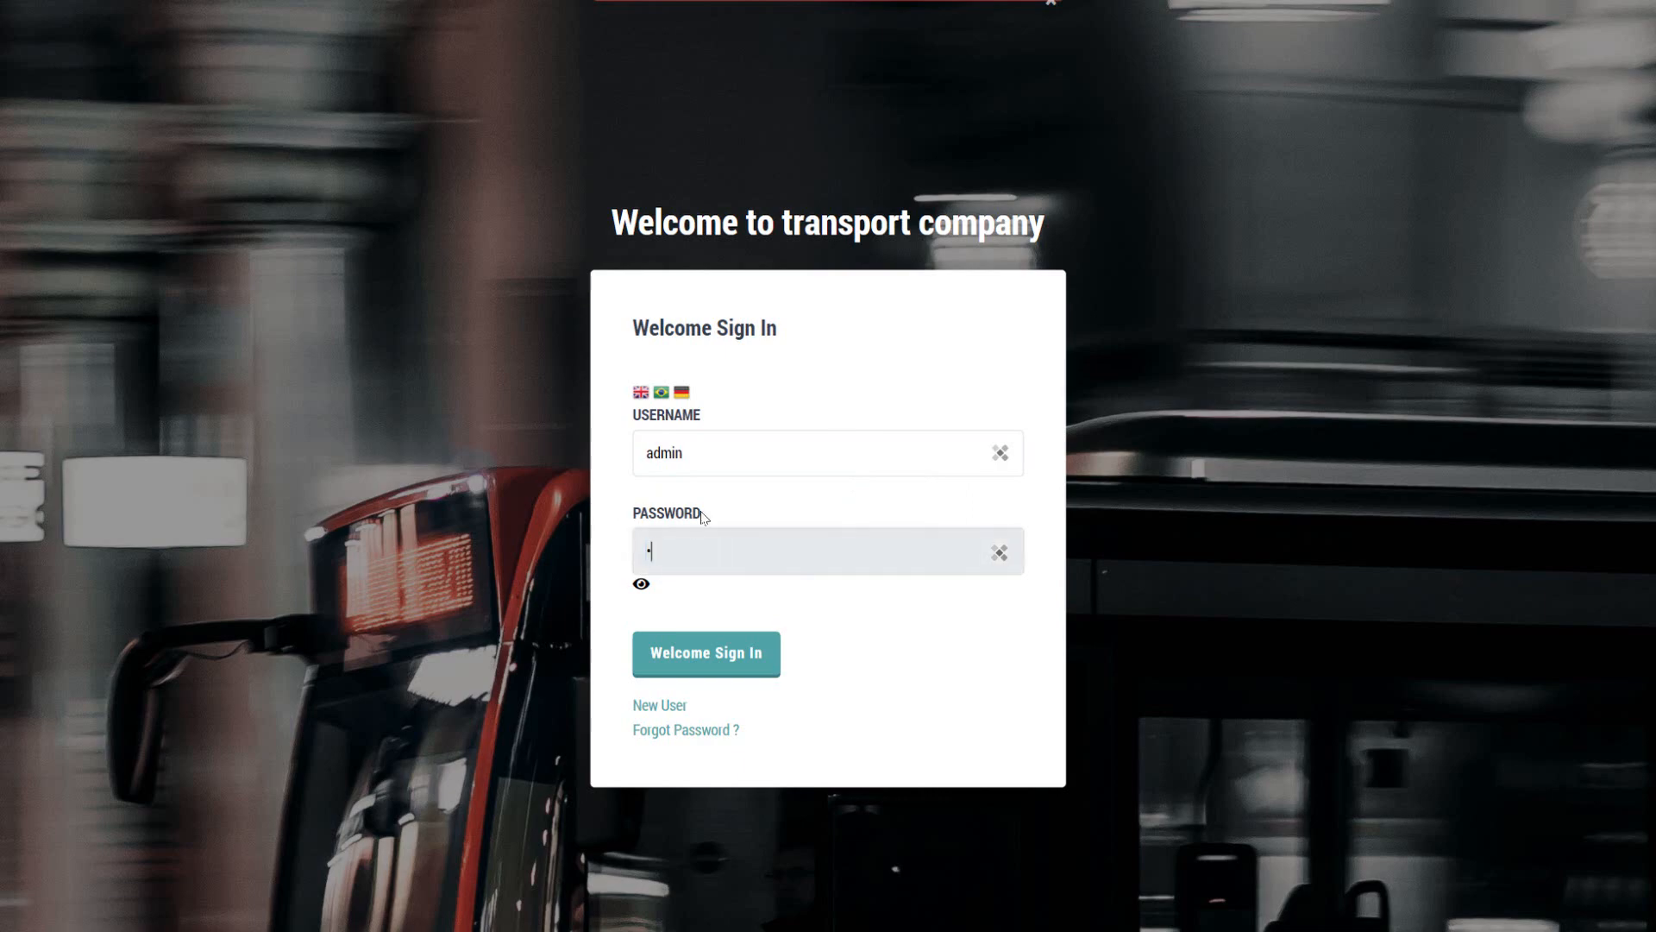
pyautogui.write('••••')
pyautogui.press('Return')
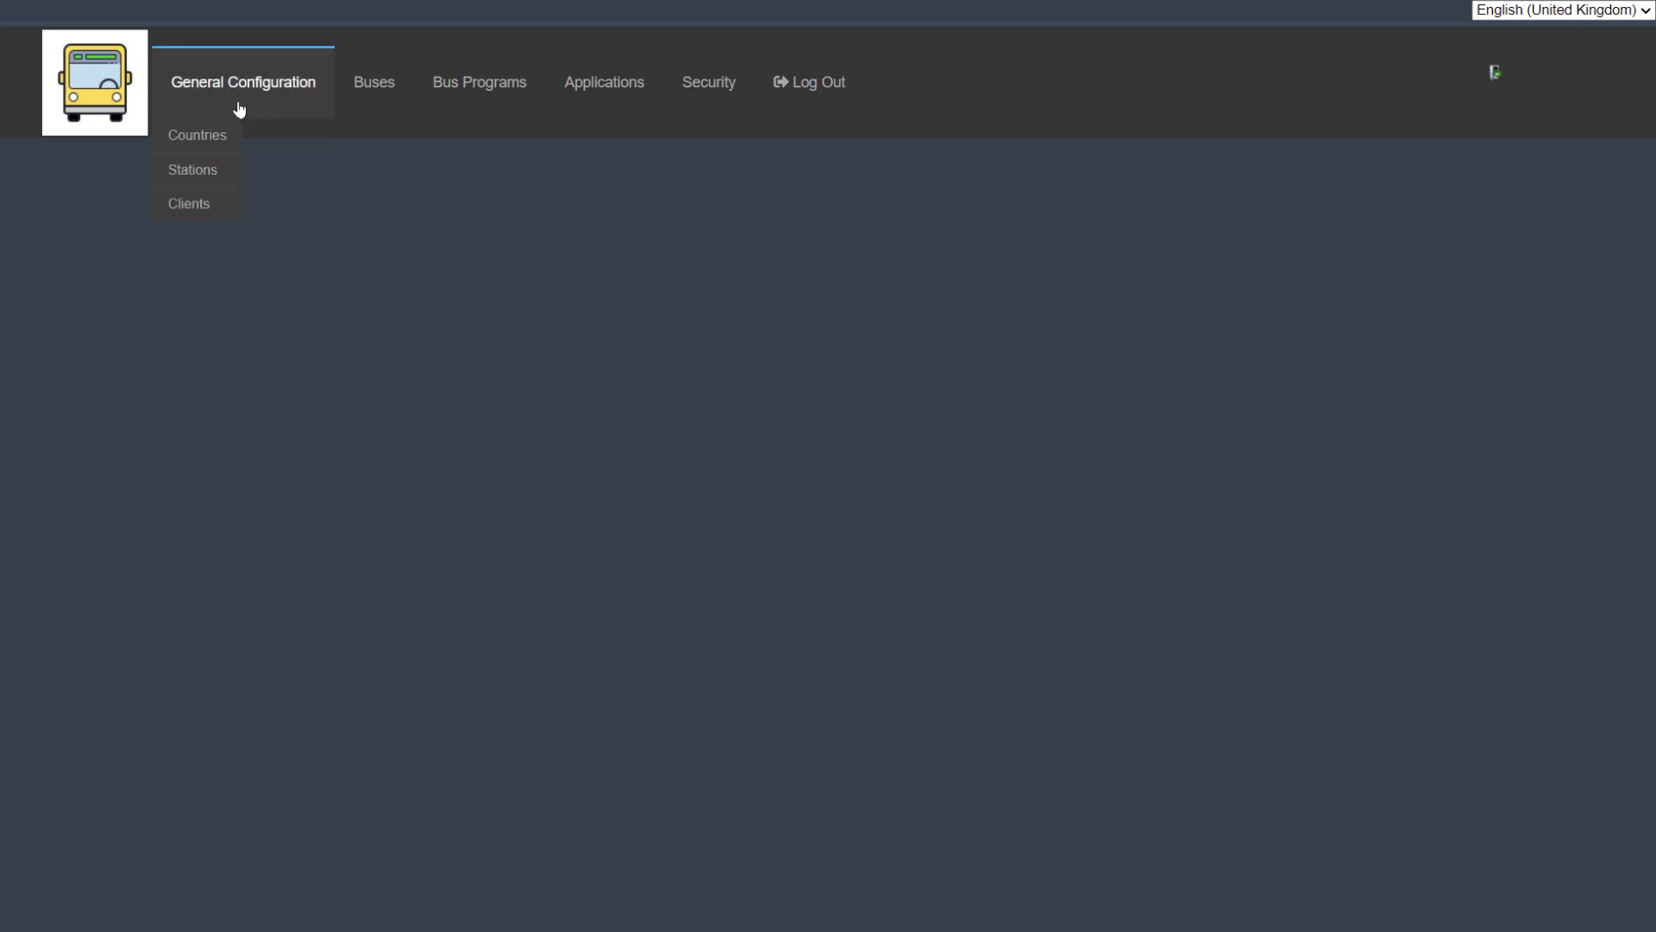
# Step: Try the application's interface in German (Germany) and Spanish (Spain), and set the language back to English (United Kingdom)
pyautogui.moveTo(382, 95)
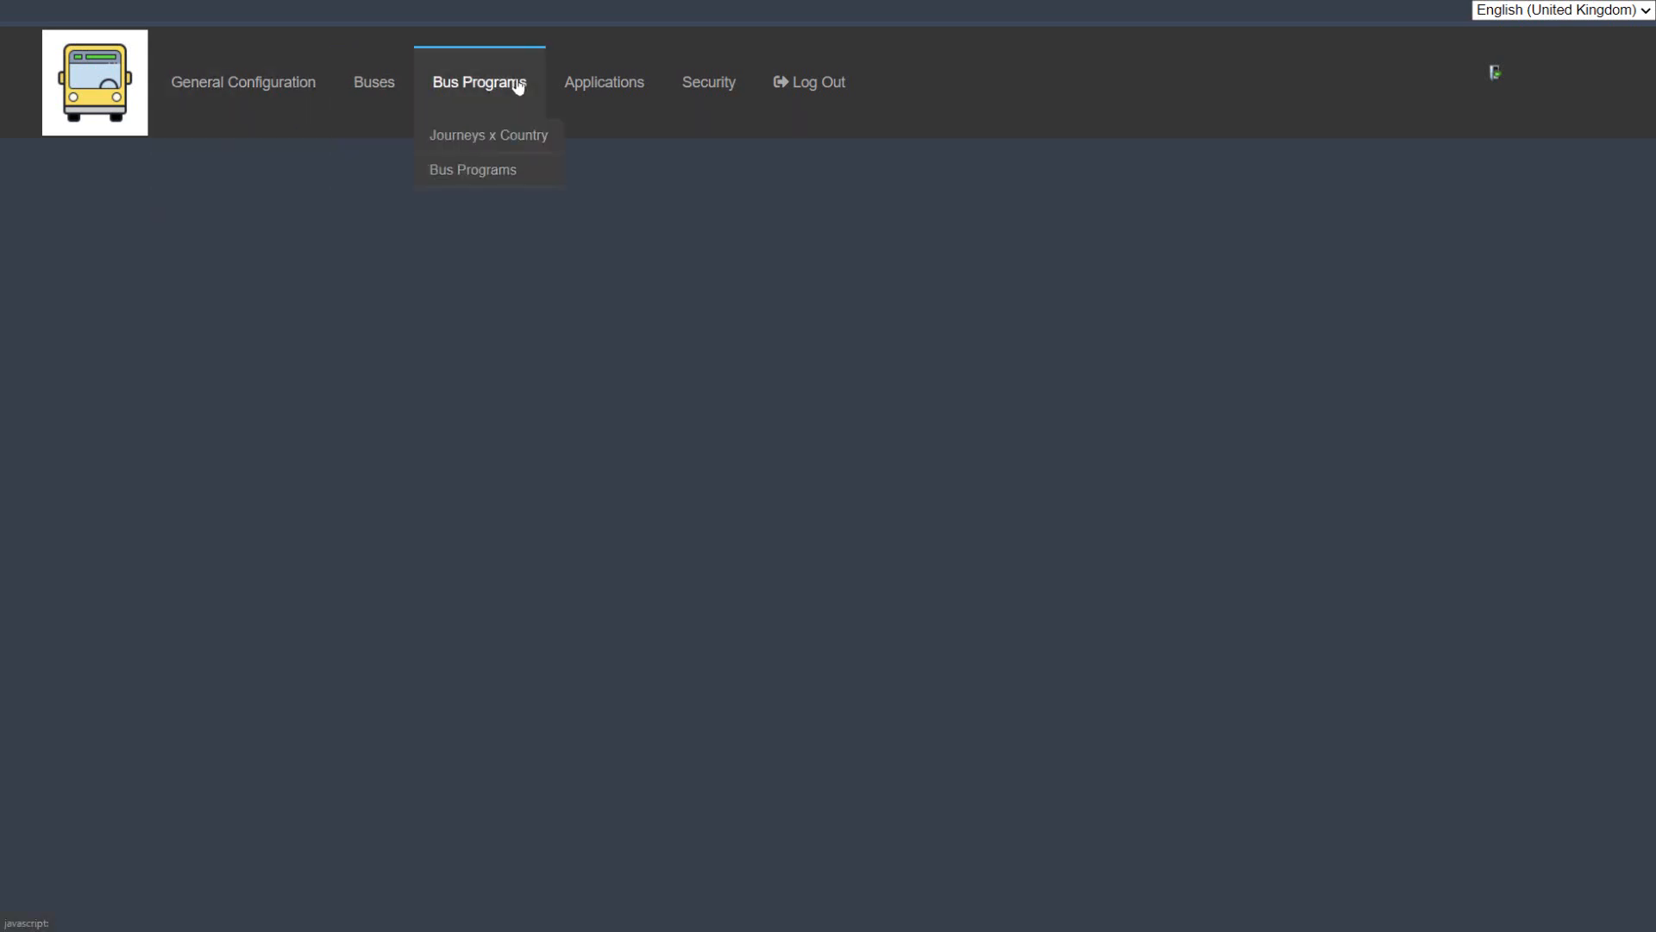
pyautogui.moveTo(261, 93)
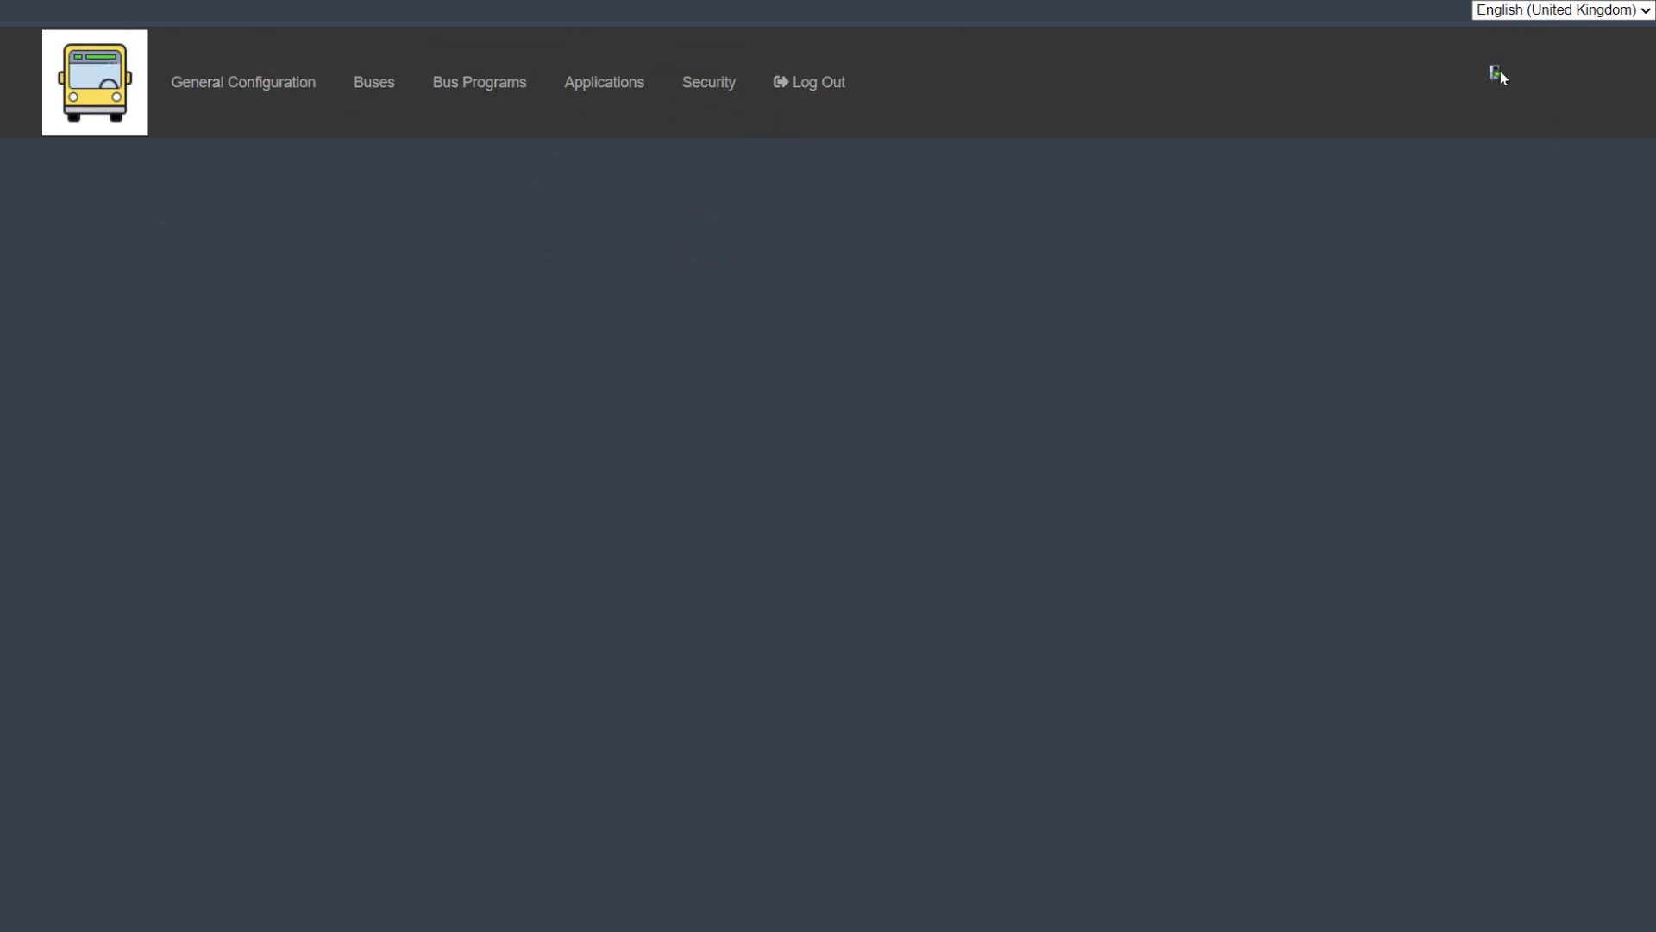
pyautogui.click(1552, 15)
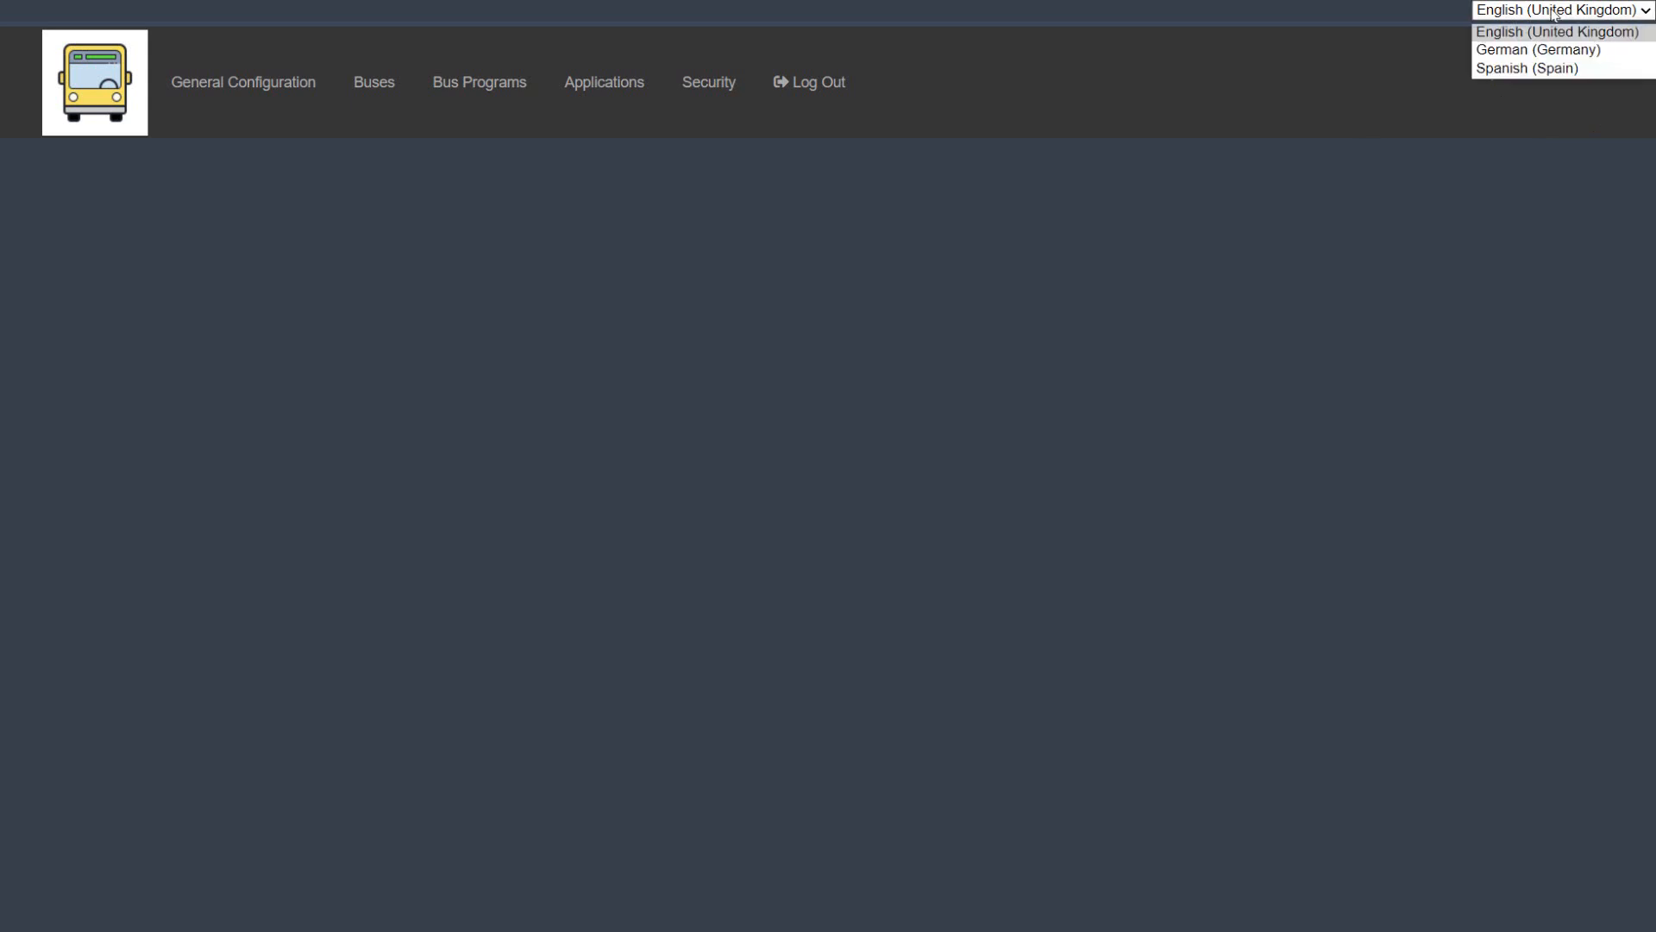
pyautogui.click(1595, 51)
pyautogui.click(1522, 10)
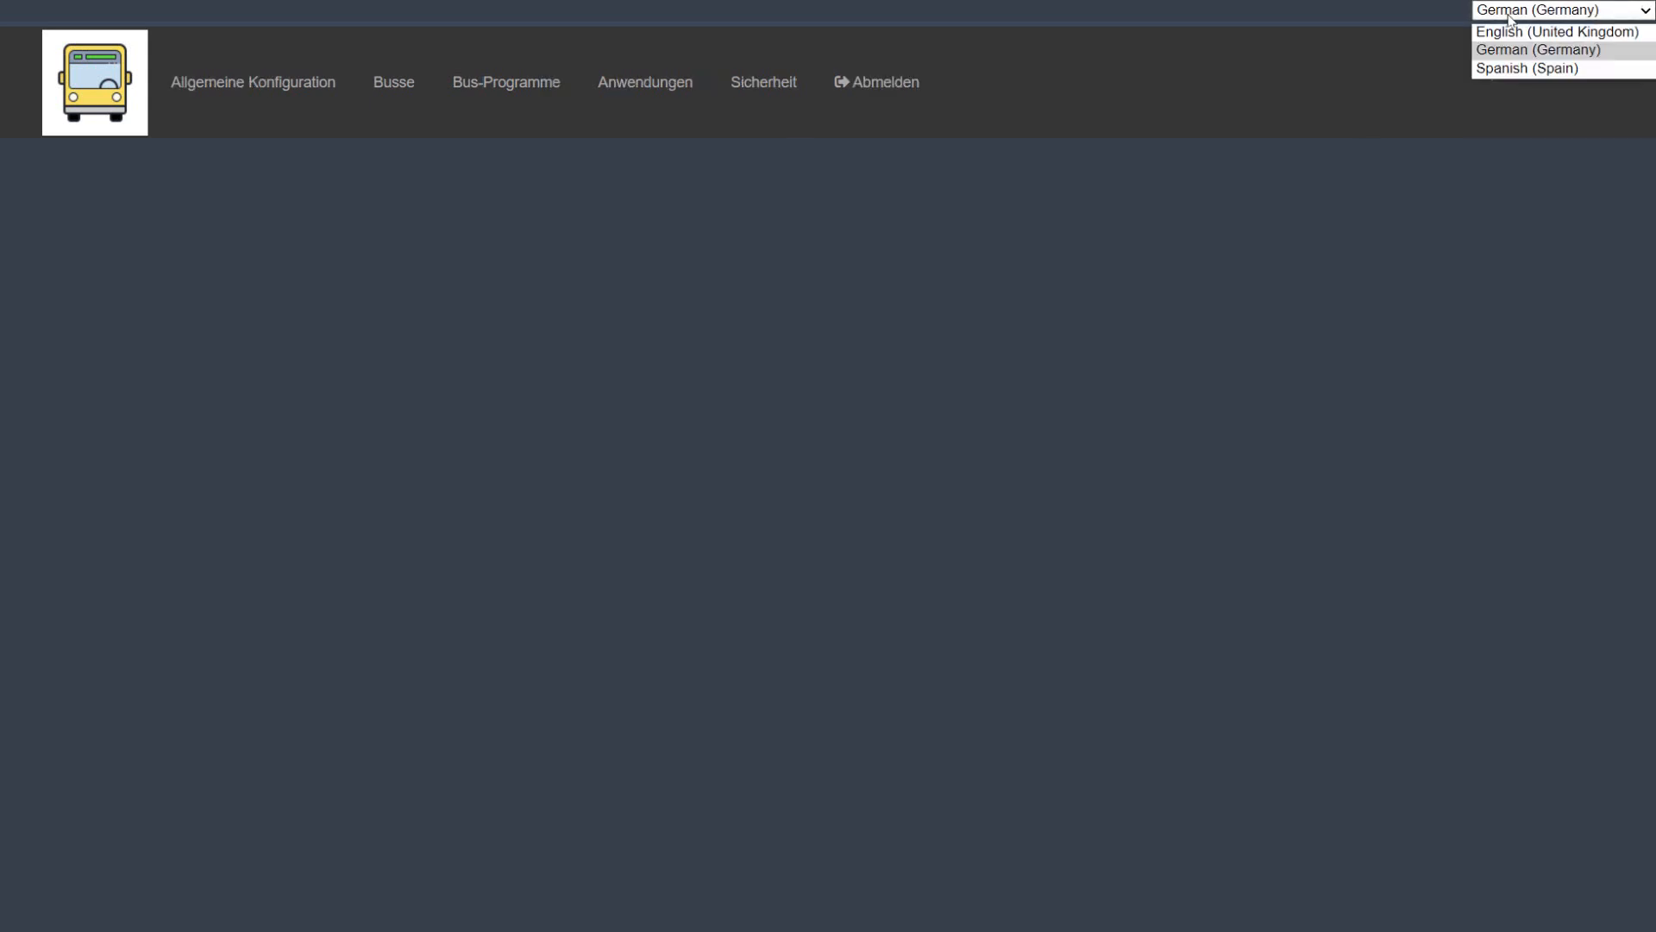
pyautogui.click(1523, 69)
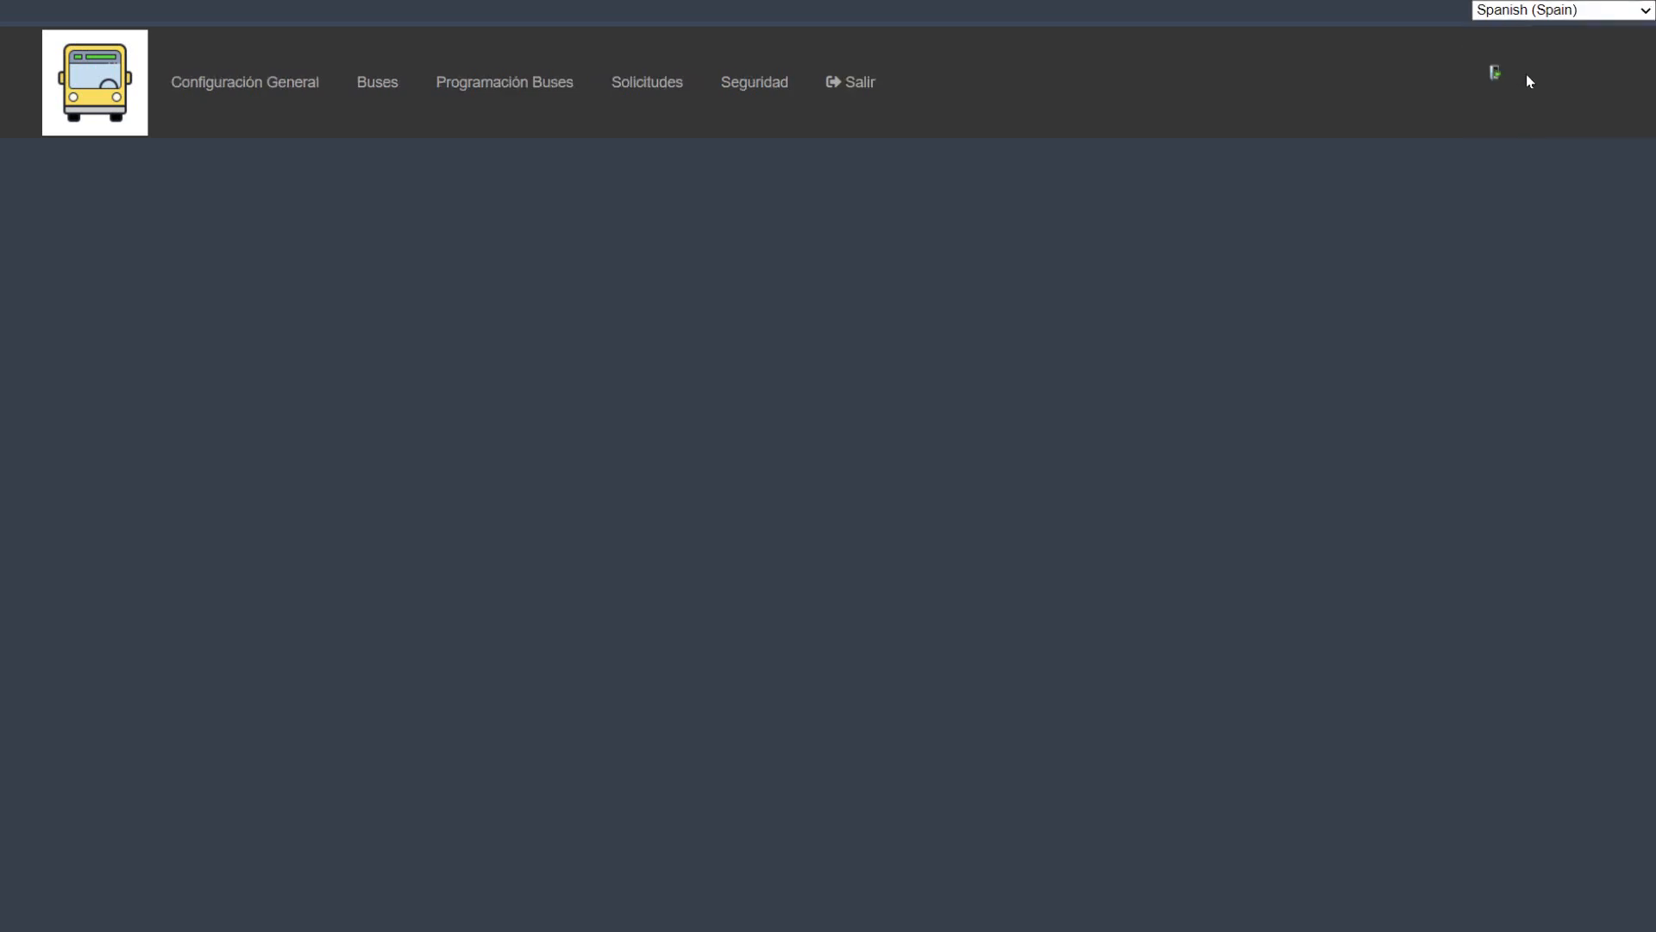
pyautogui.click(1511, 12)
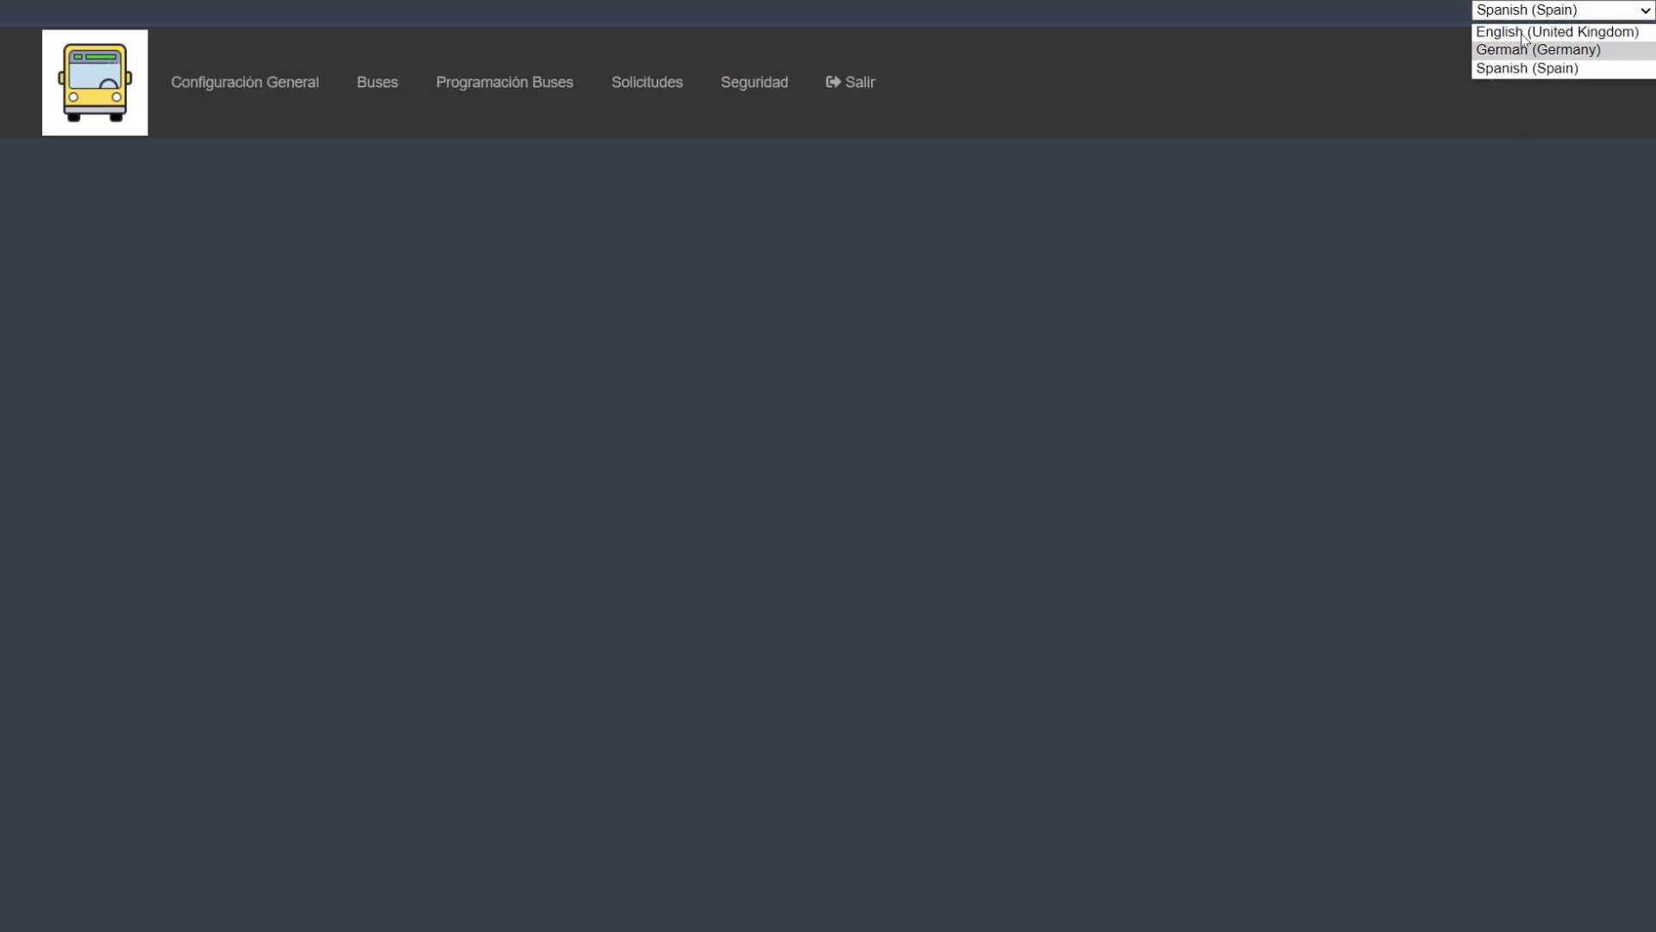
pyautogui.click(1510, 33)
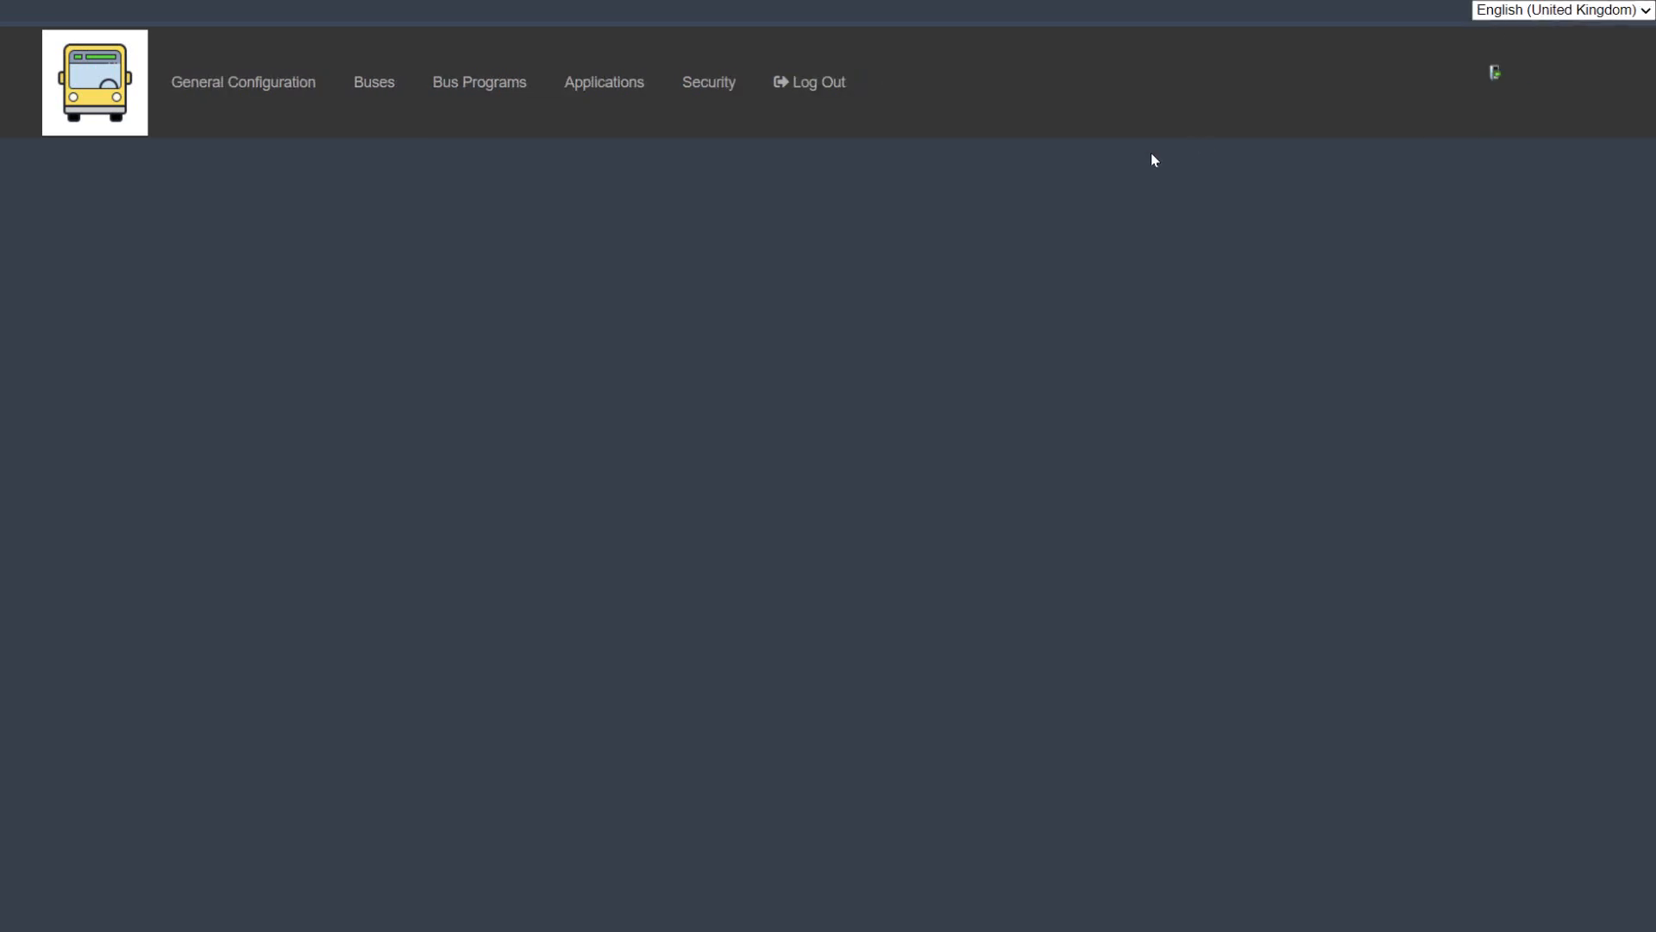
# Step: View the Countries list and open the Stations page of the general configuration
pyautogui.click(245, 90)
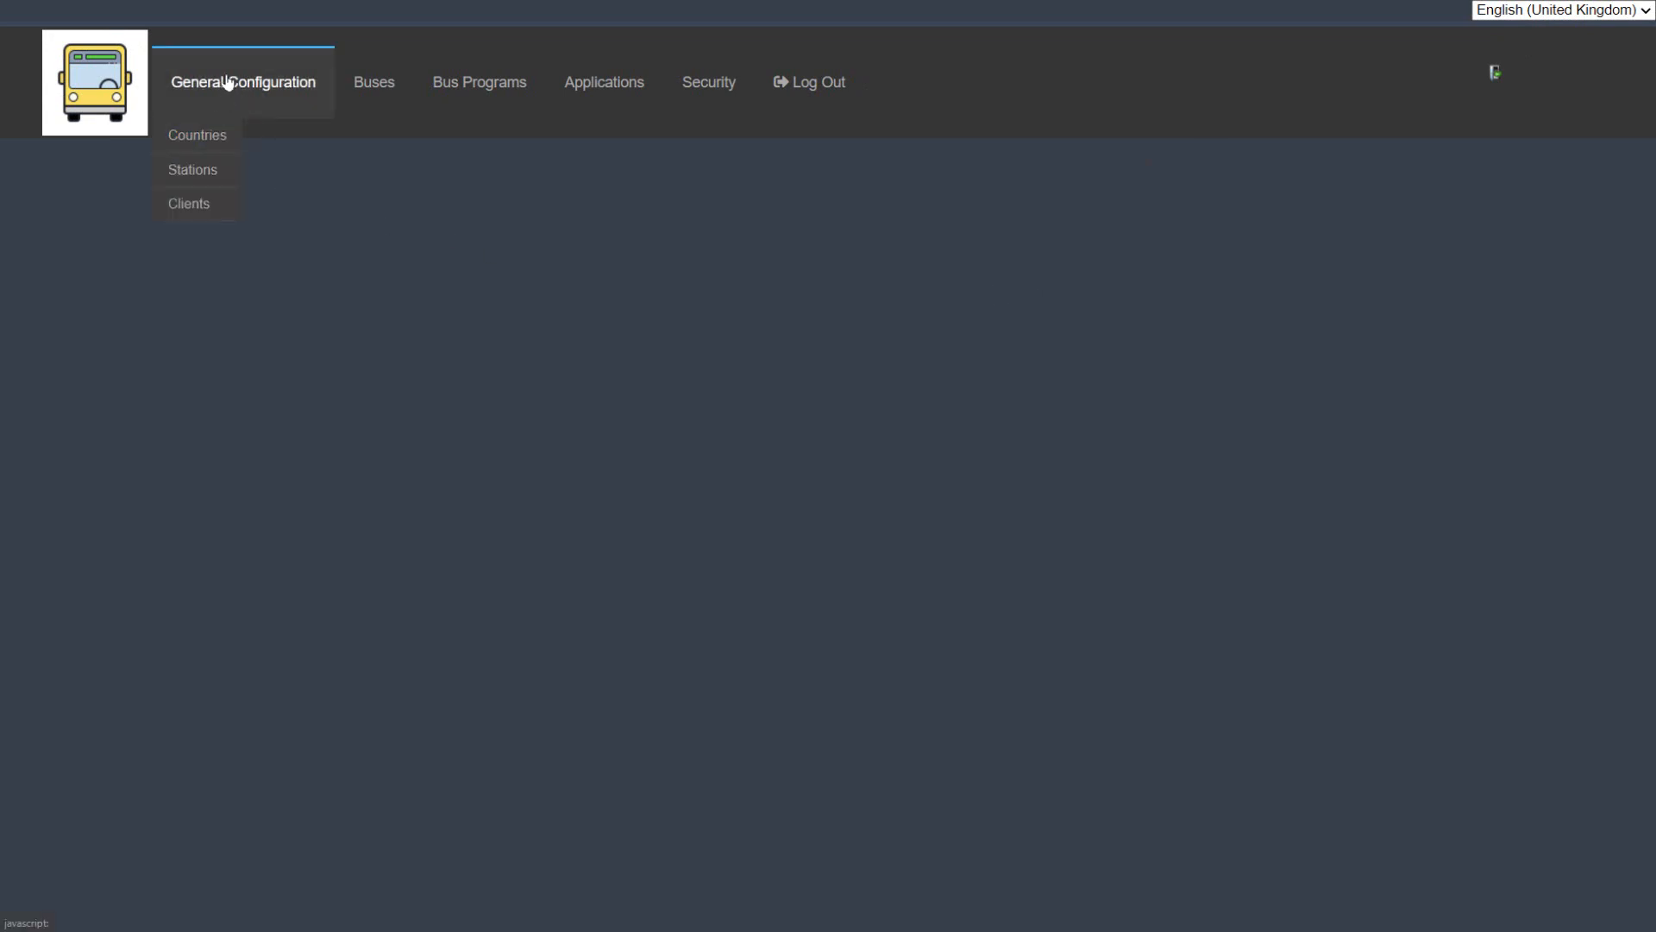
pyautogui.click(208, 138)
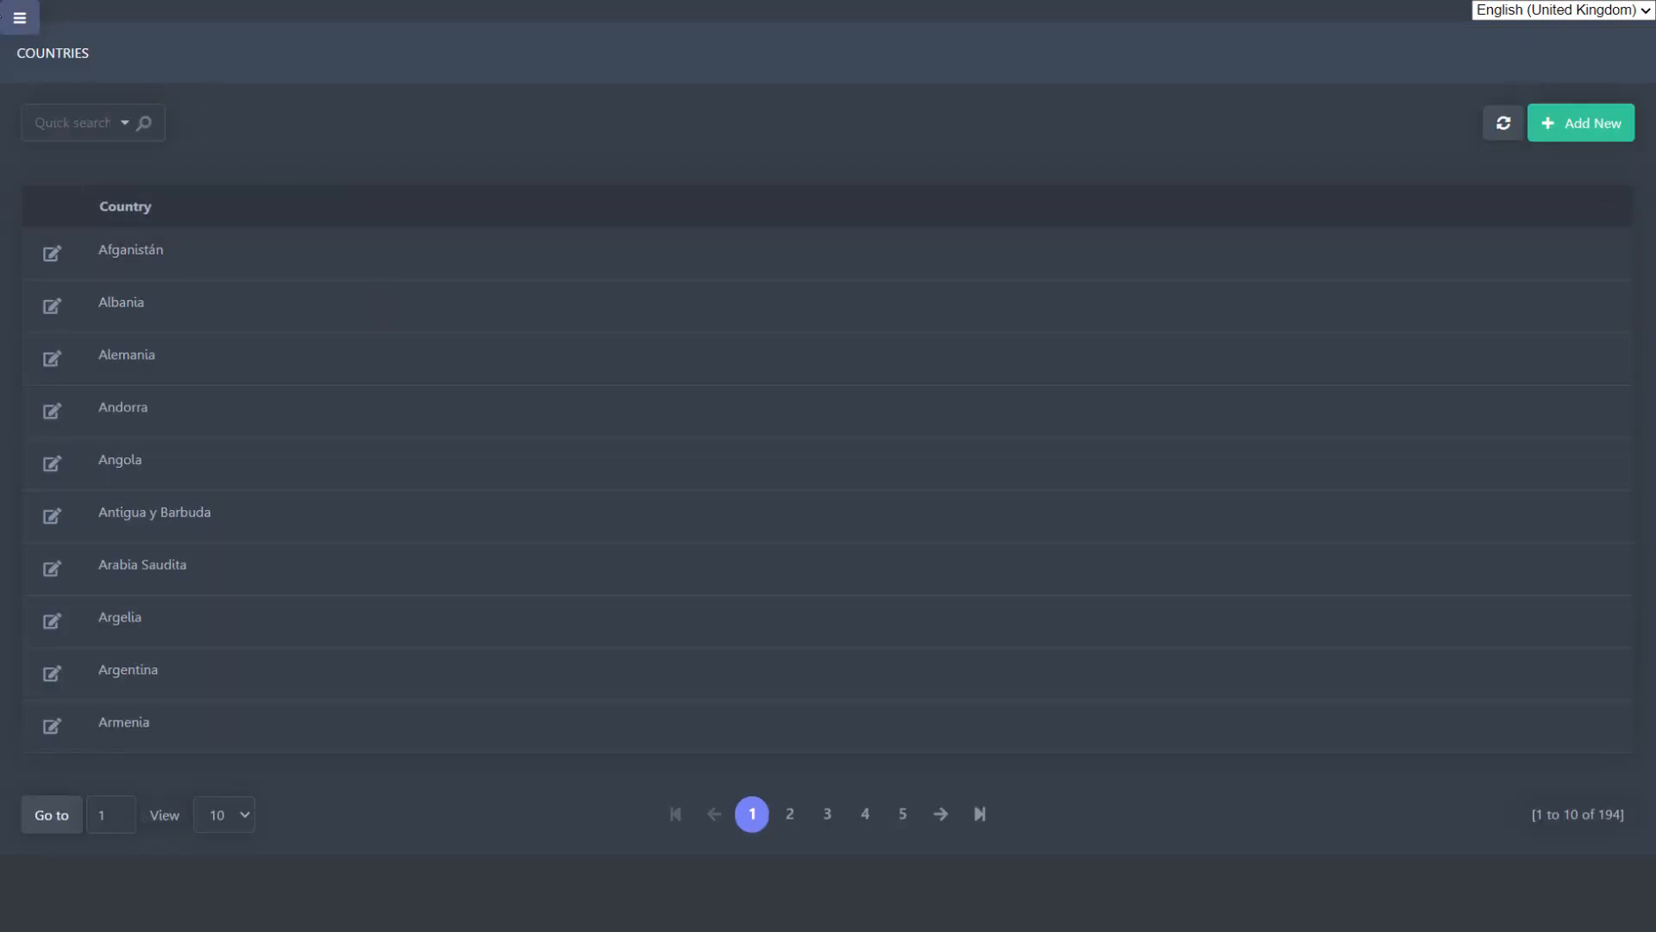
pyautogui.click(17, 21)
pyautogui.moveTo(218, 100)
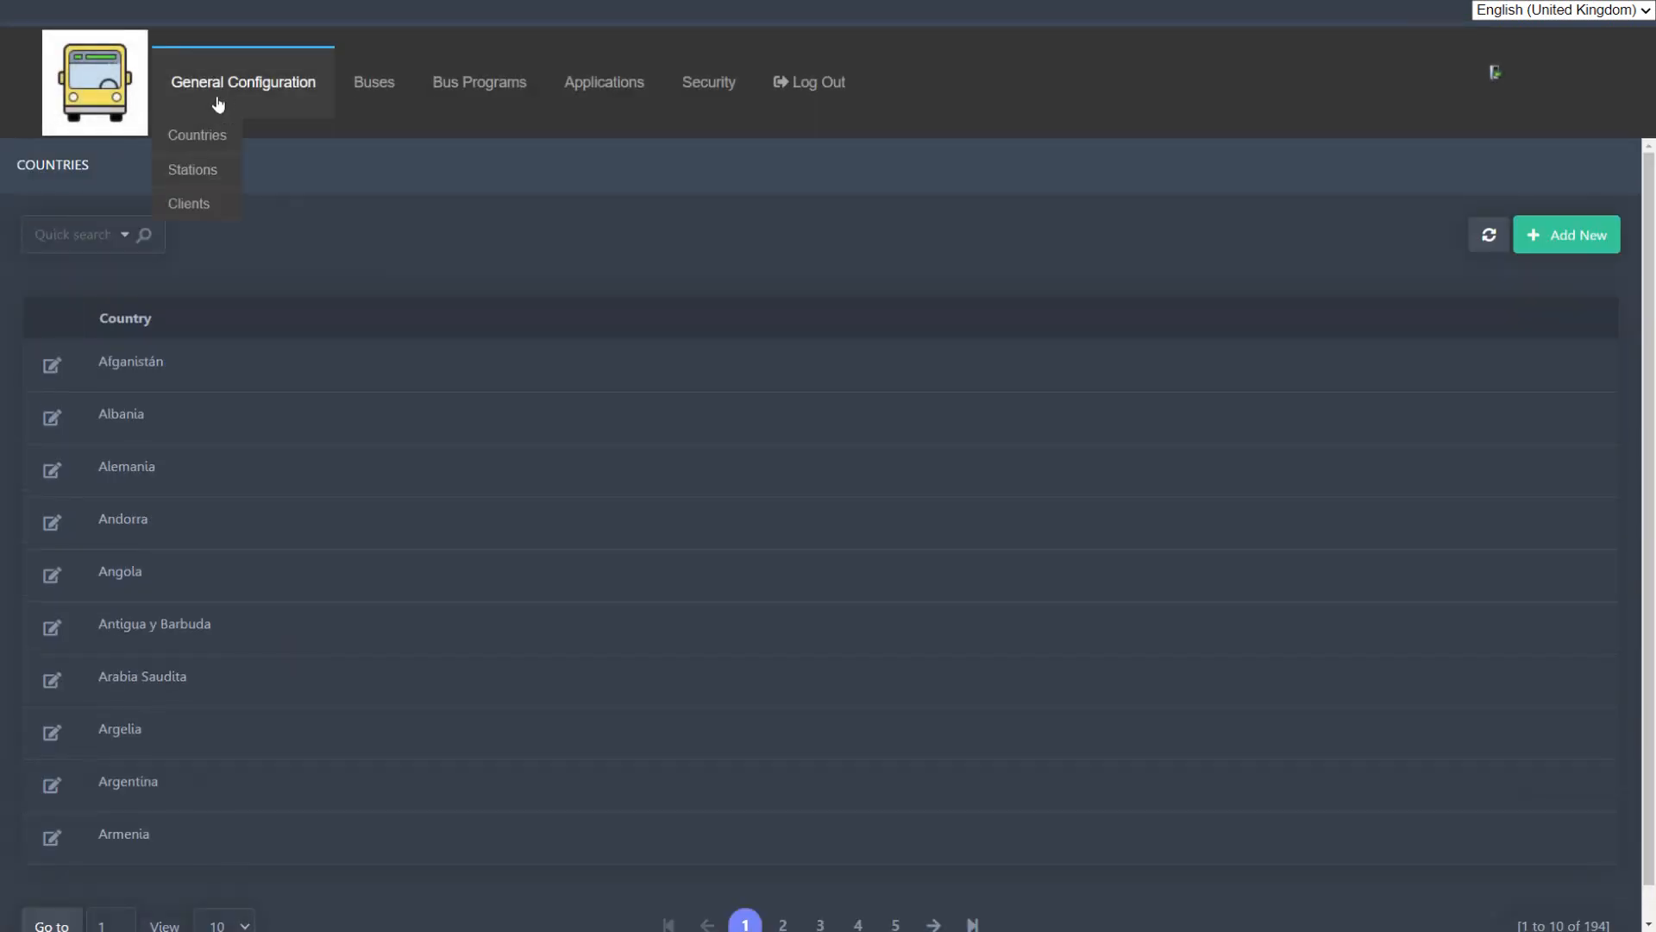
pyautogui.click(204, 169)
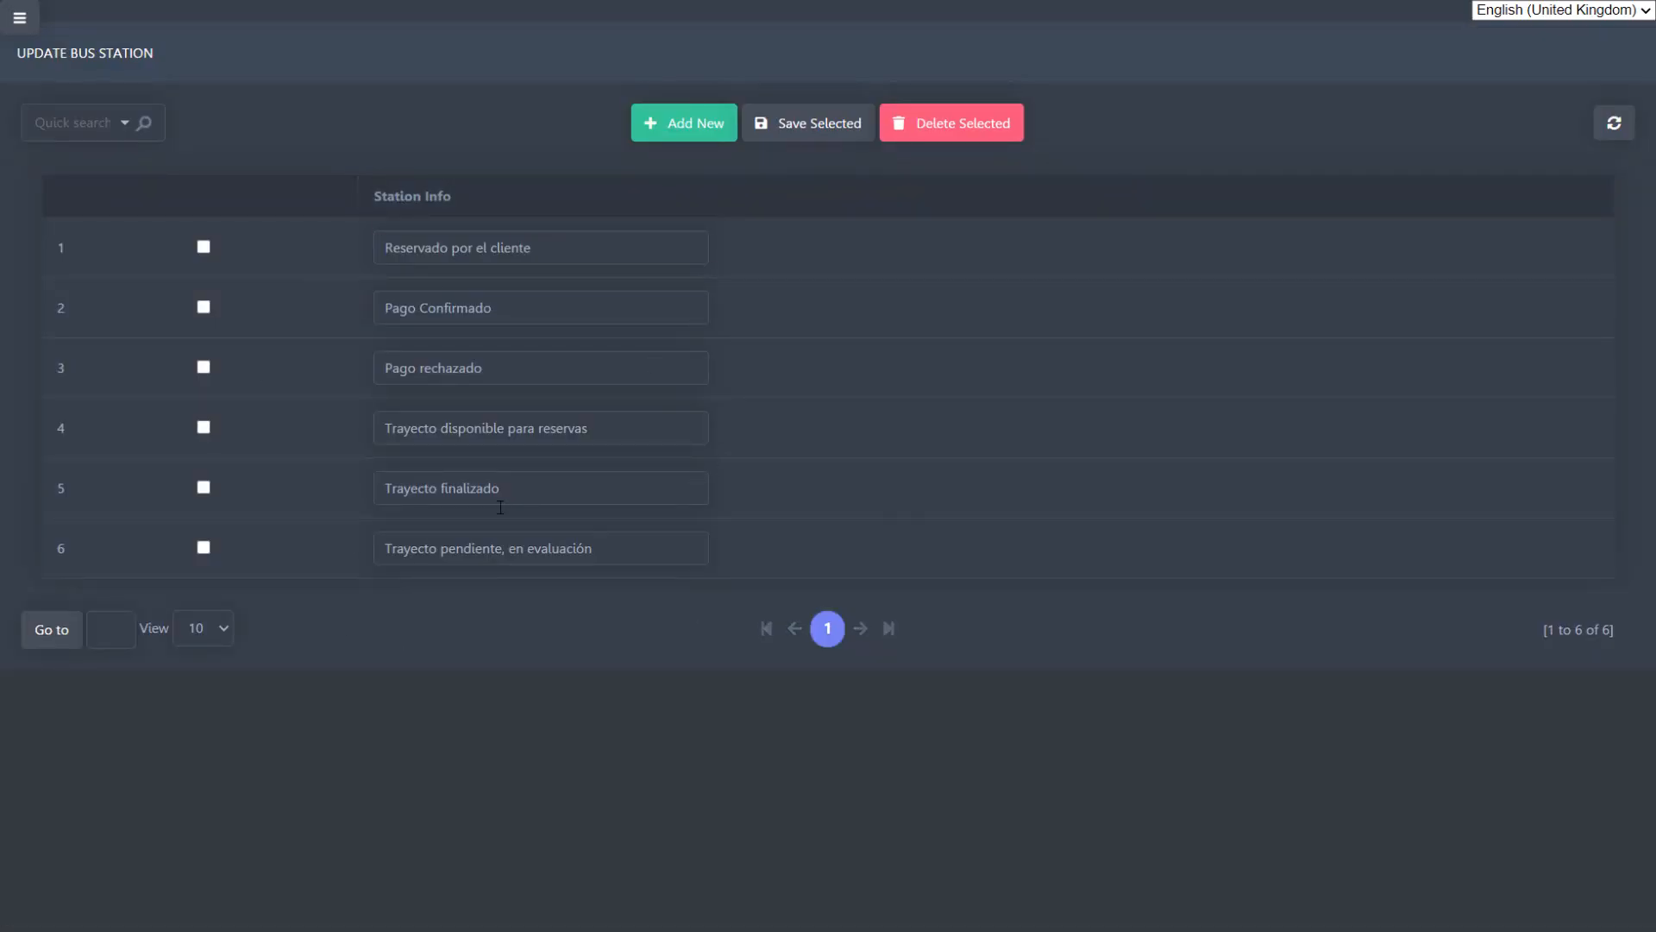
# Step: Review the six Station Info entries, from "Reservado por el cliente" to "Trayecto pendiente, en evaluación"
pyautogui.tripleClick(566, 257)
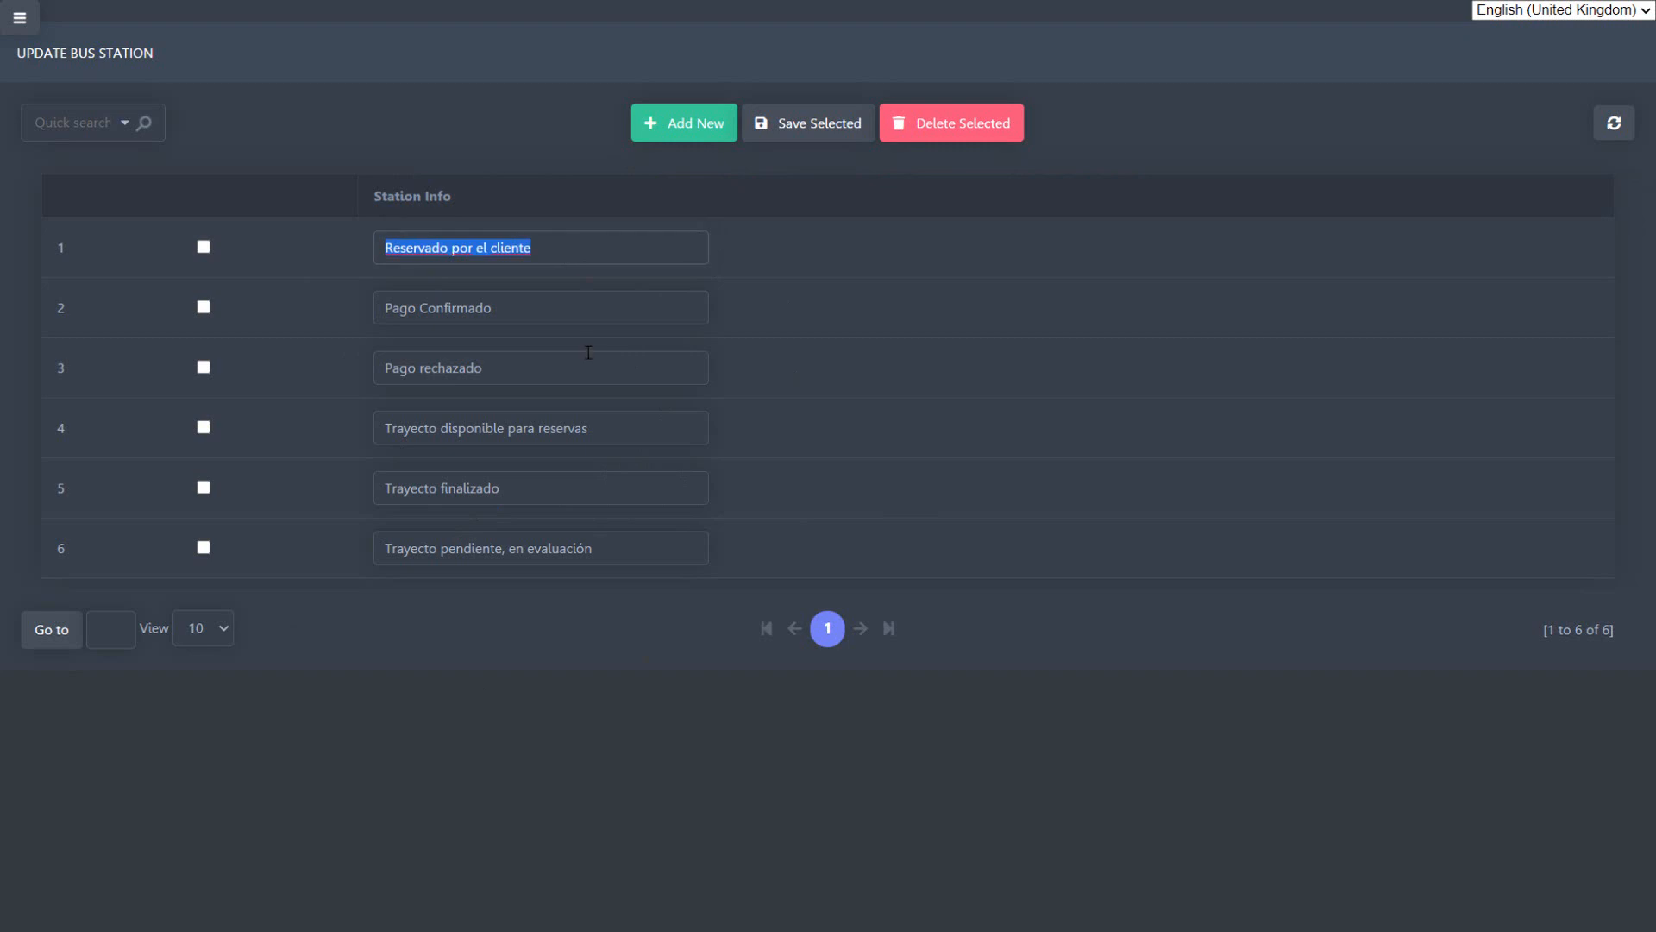
pyautogui.tripleClick(509, 302)
pyautogui.tripleClick(604, 369)
pyautogui.tripleClick(638, 427)
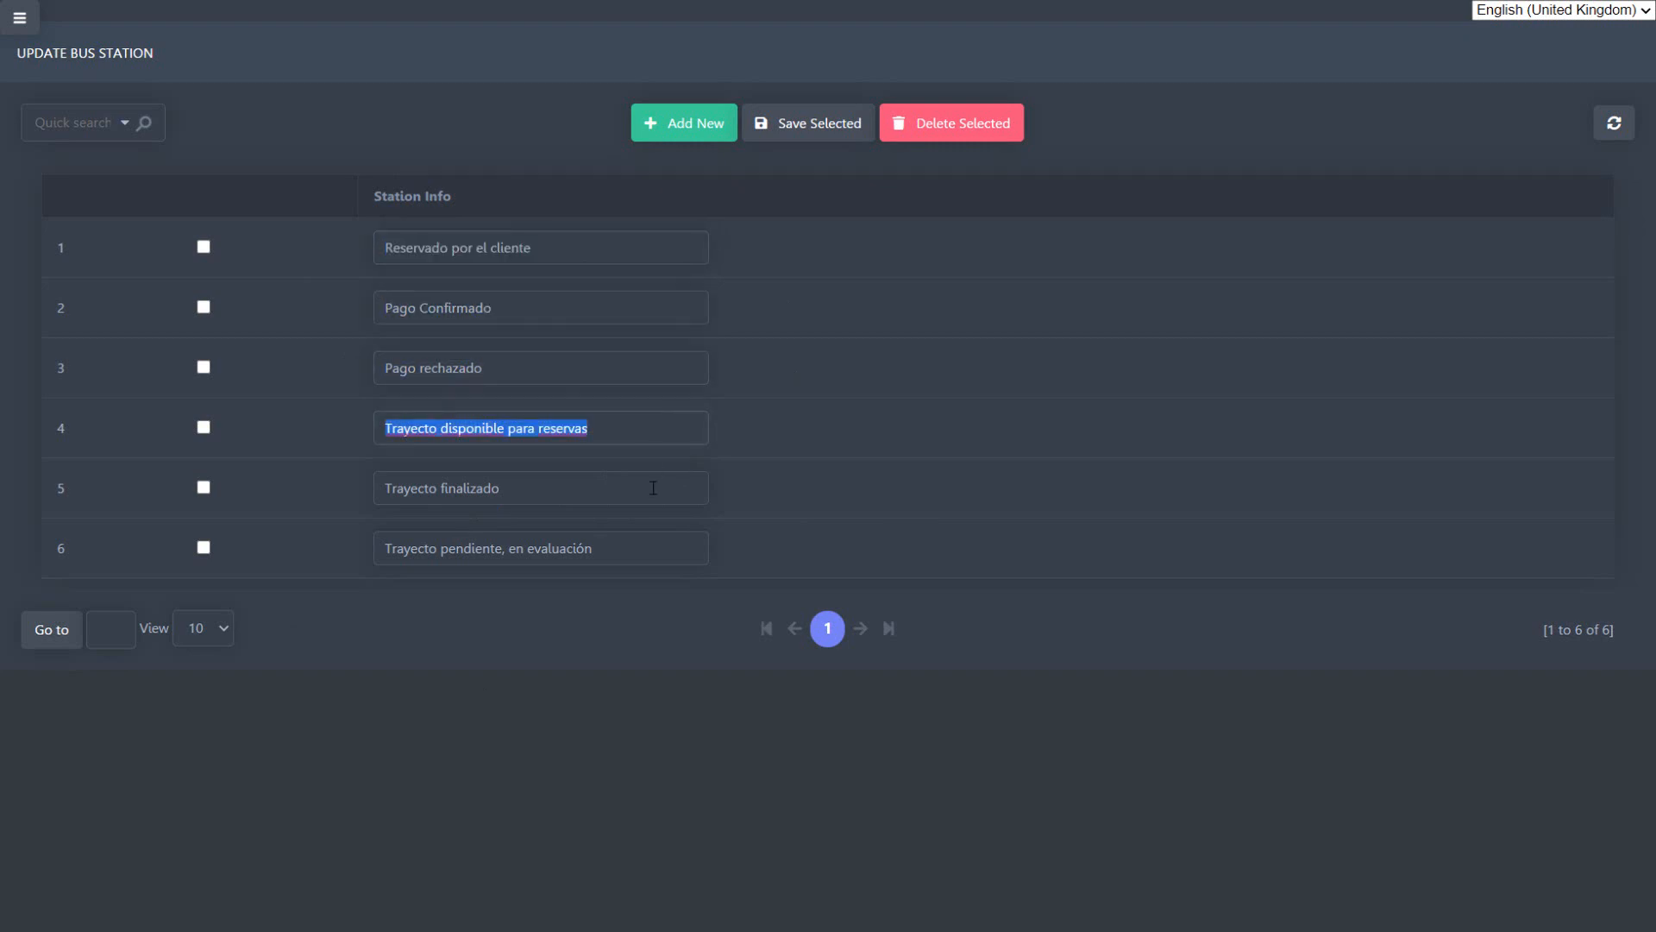
pyautogui.tripleClick(652, 489)
pyautogui.tripleClick(671, 550)
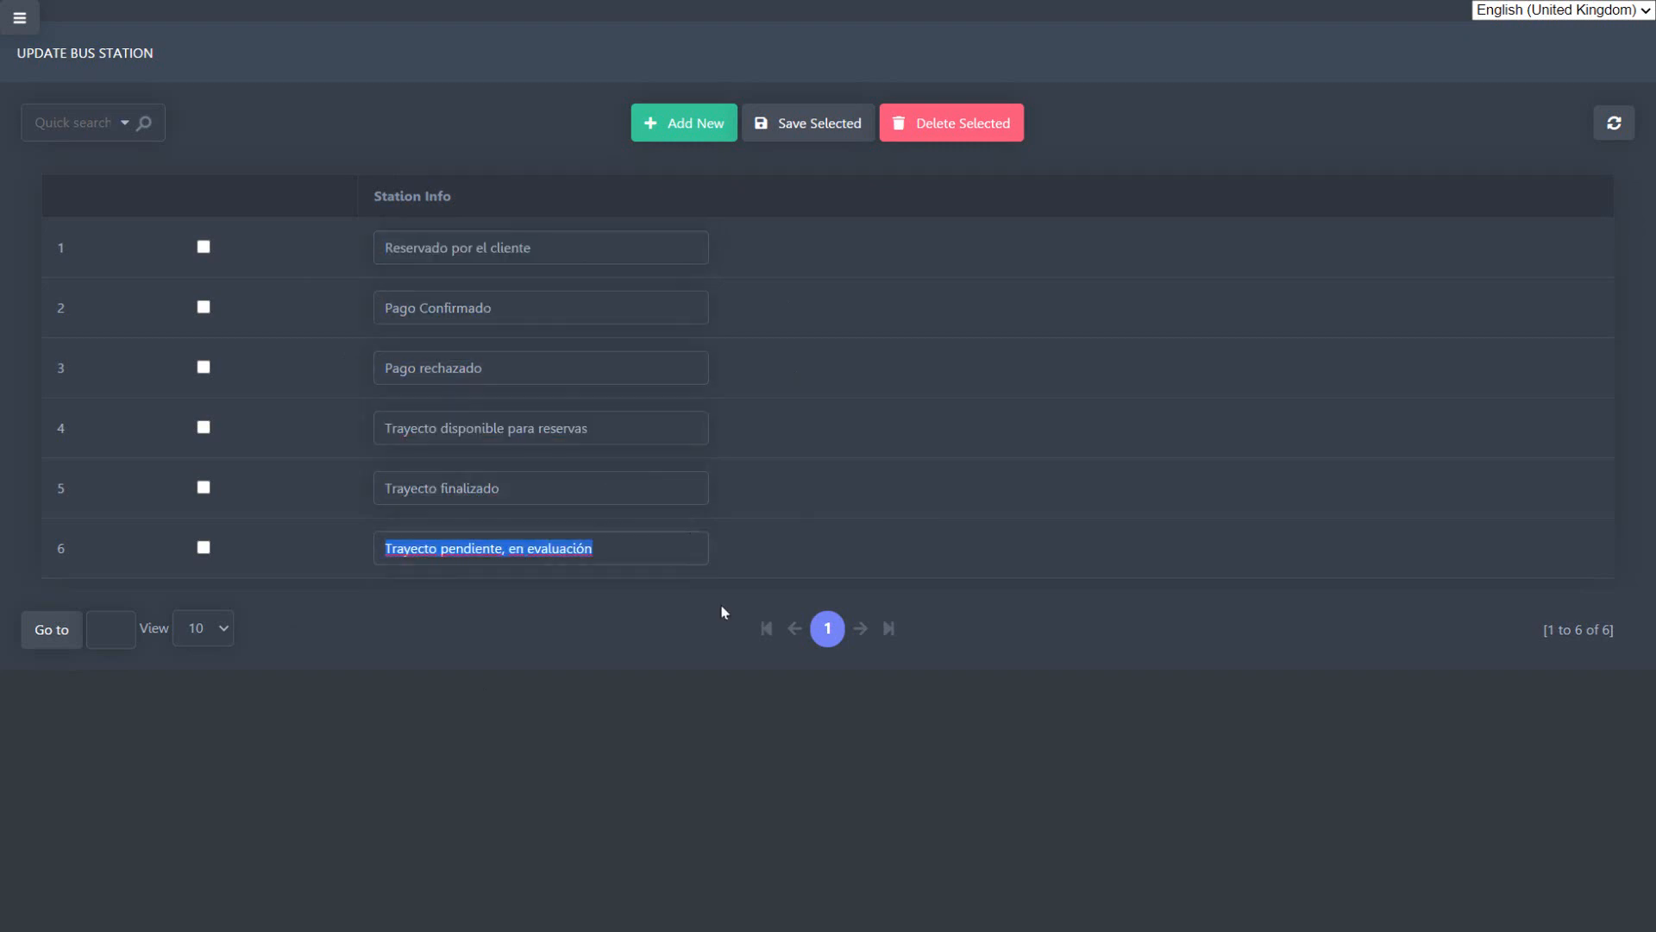
pyautogui.click(685, 677)
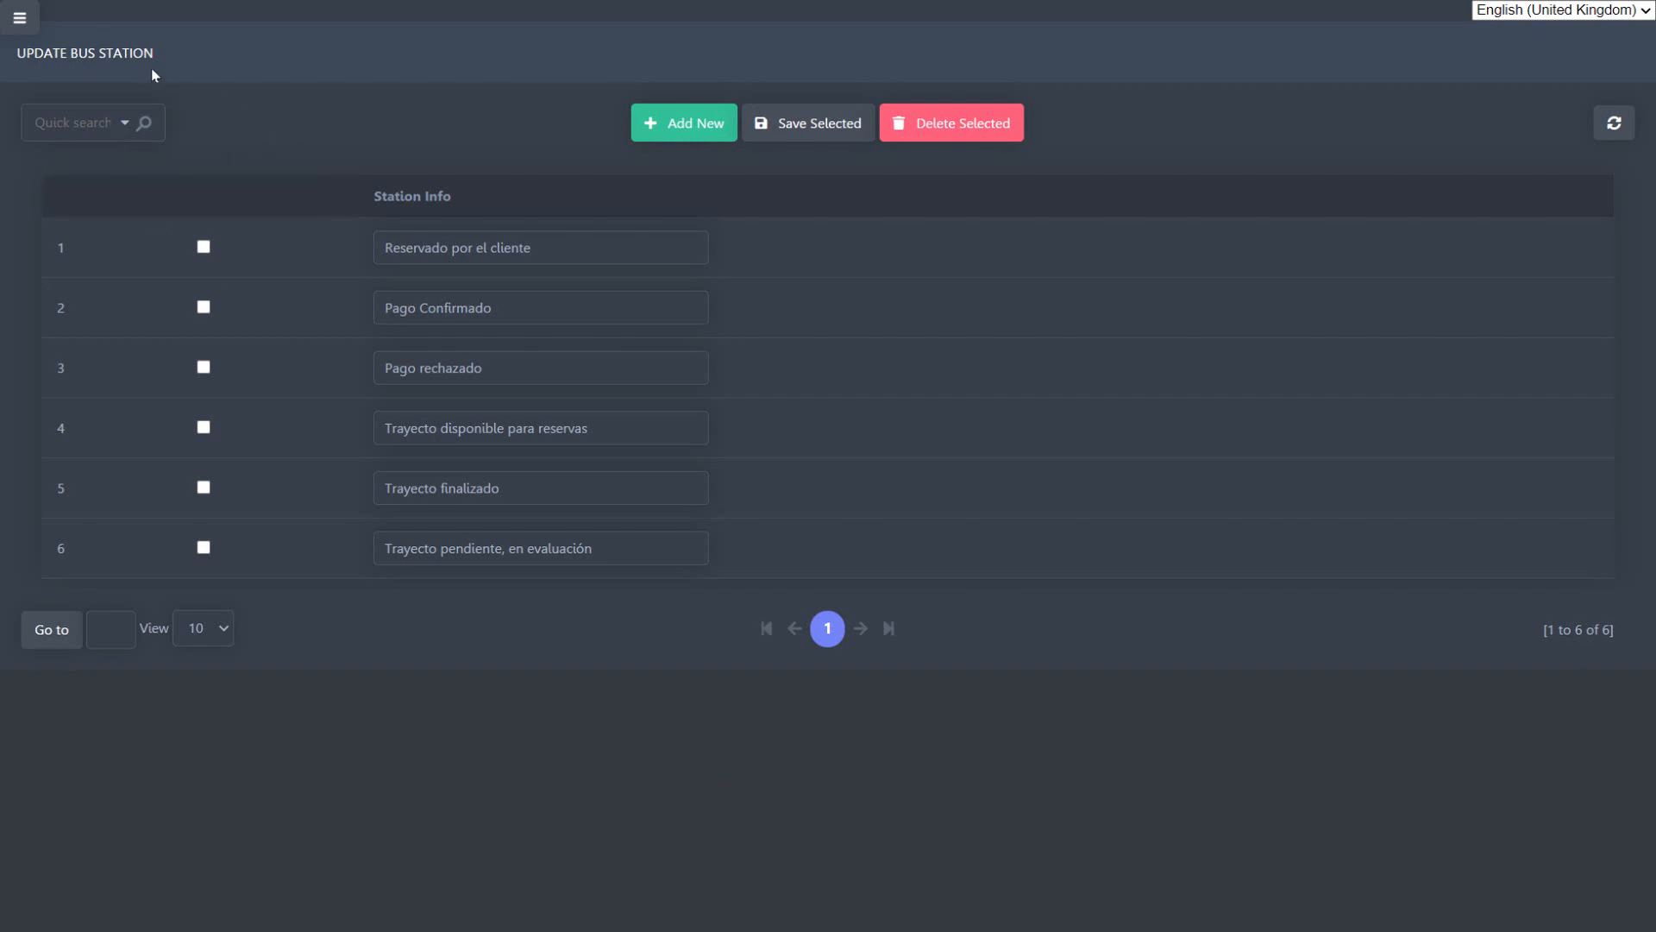
# Step: Open the Clients page of the general configuration to view the new client record form
pyautogui.click(26, 16)
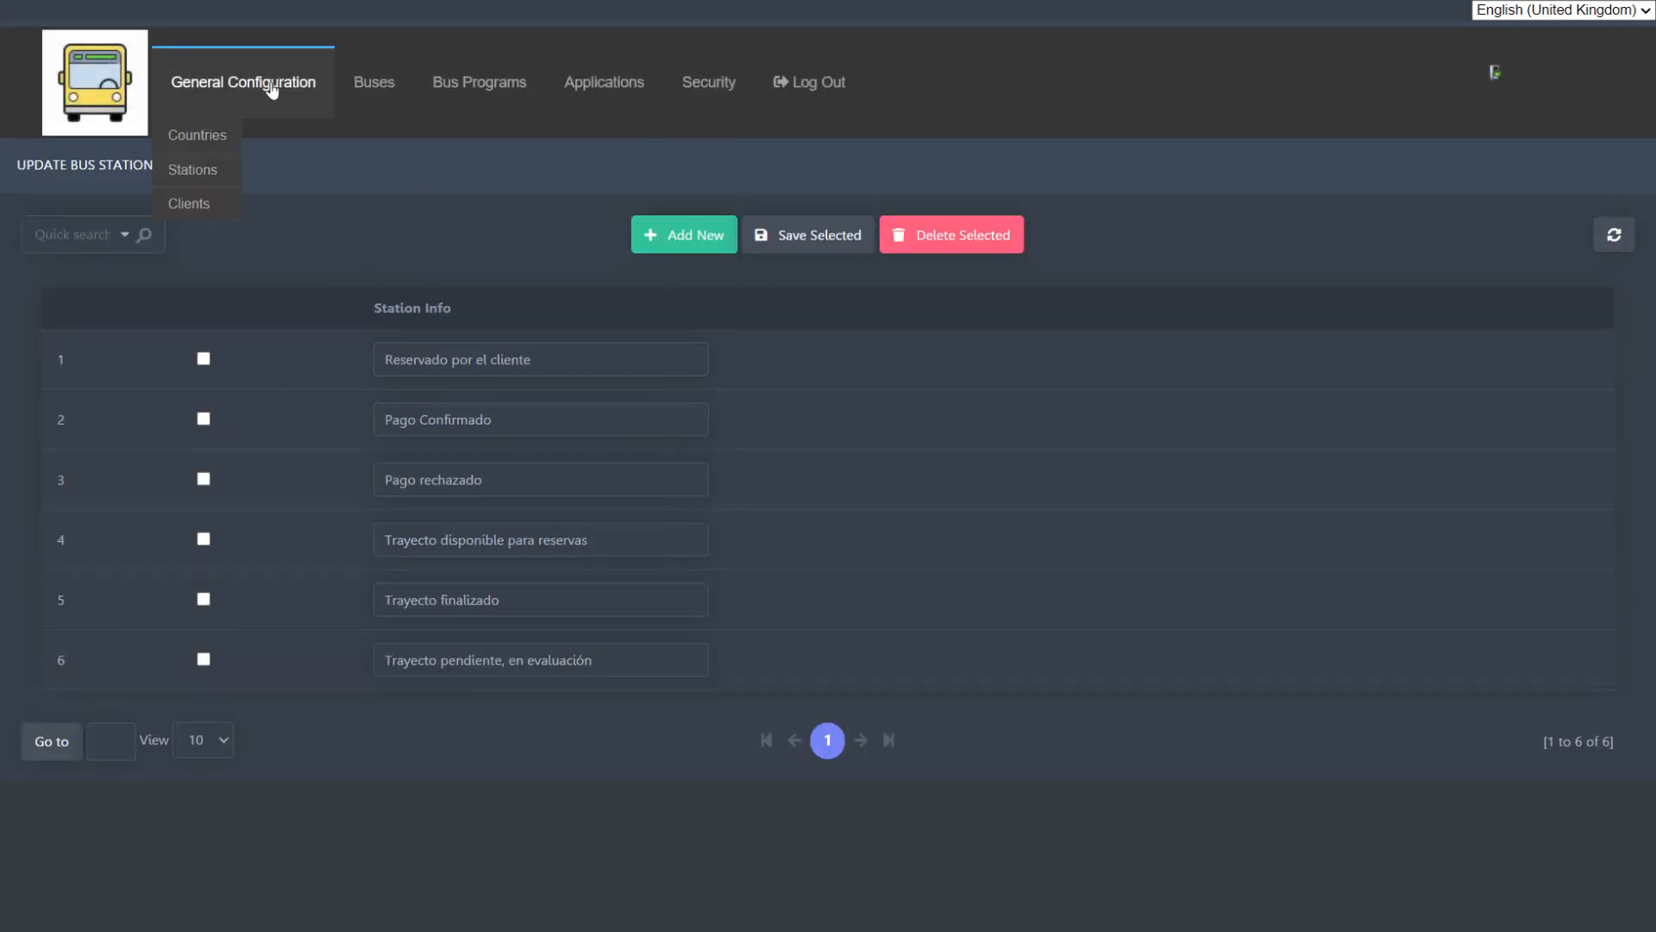
pyautogui.moveTo(233, 86)
pyautogui.click(213, 201)
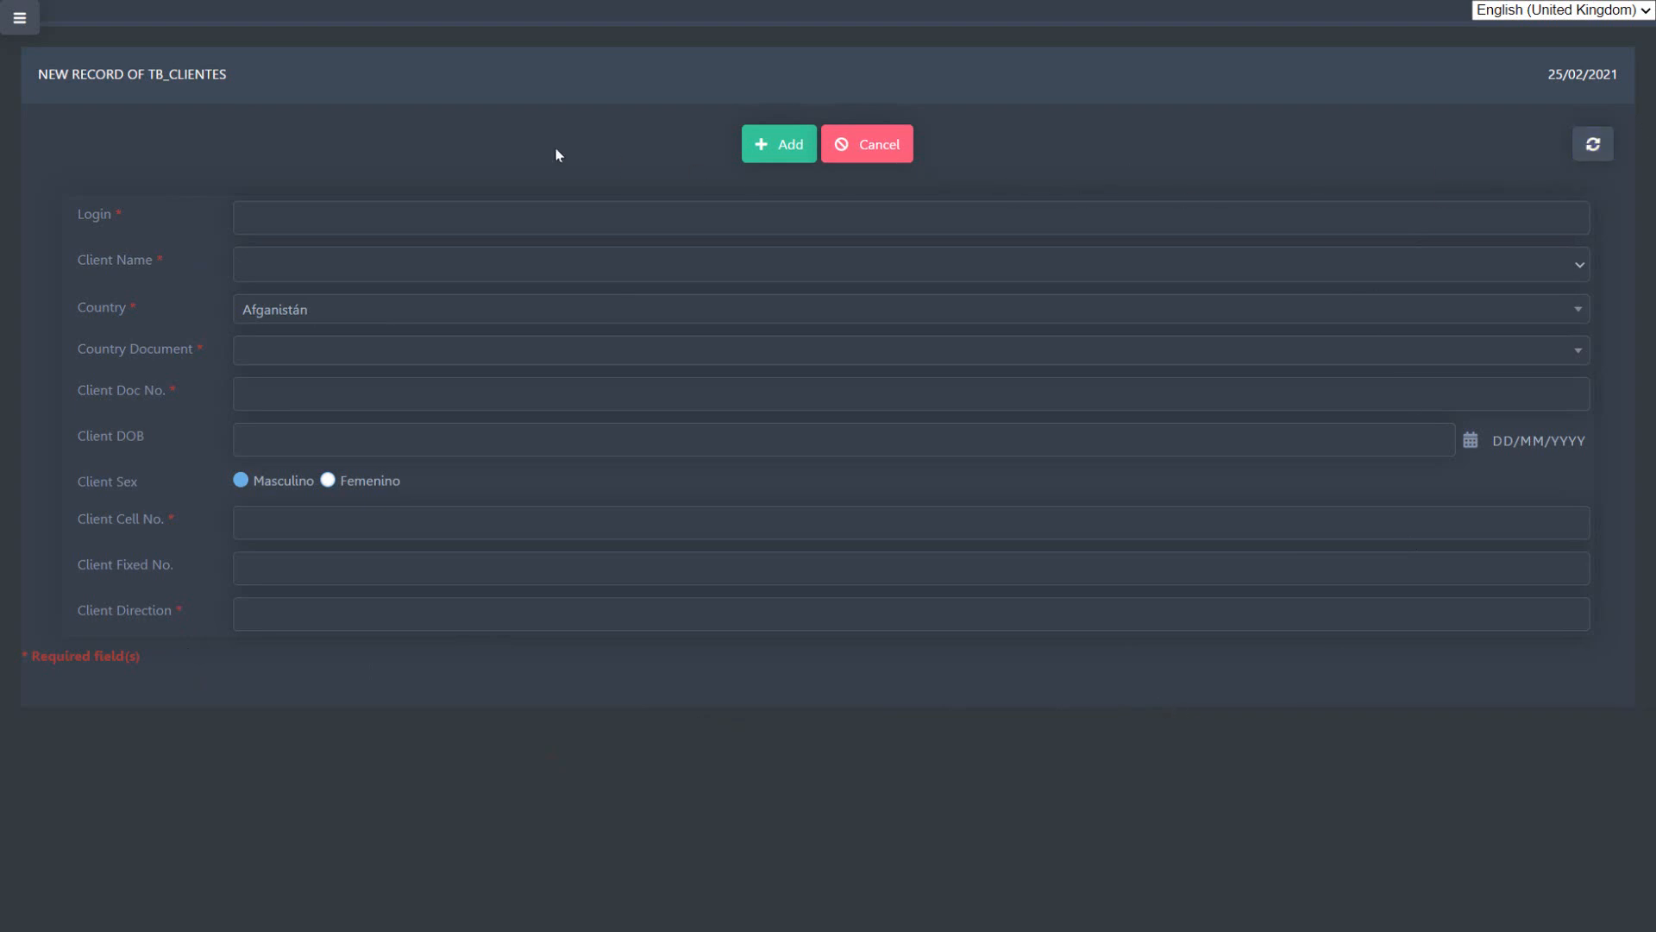
# Step: Leave the client form and open the Bus Brands list
pyautogui.click(5, 21)
pyautogui.moveTo(394, 111)
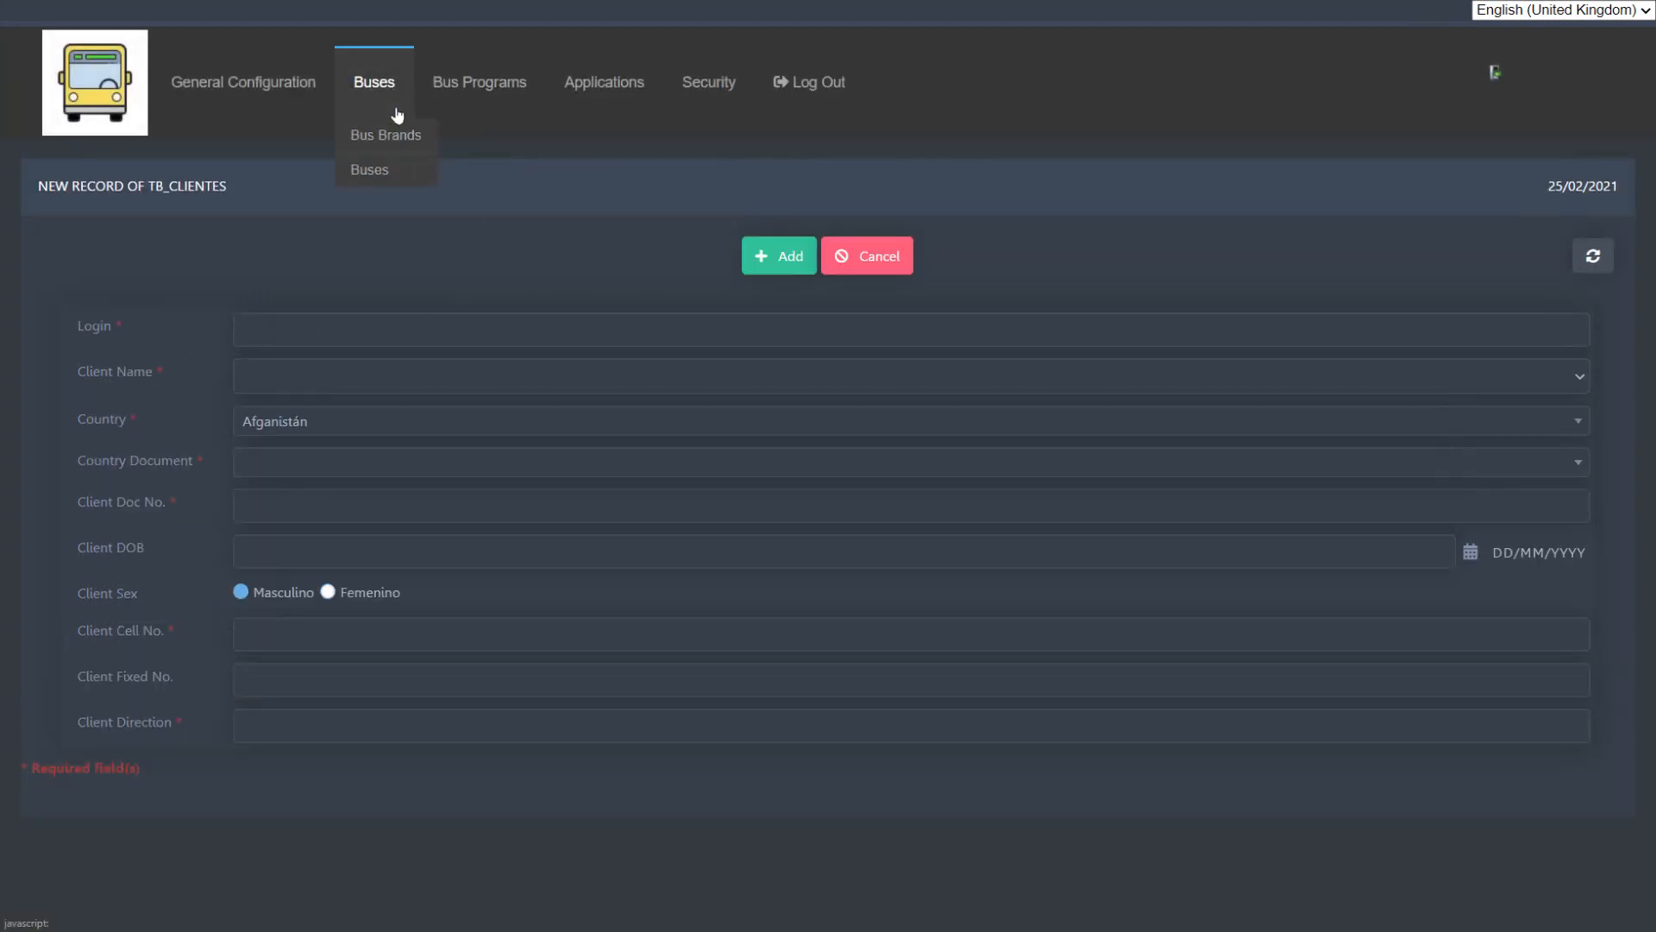
pyautogui.click(417, 137)
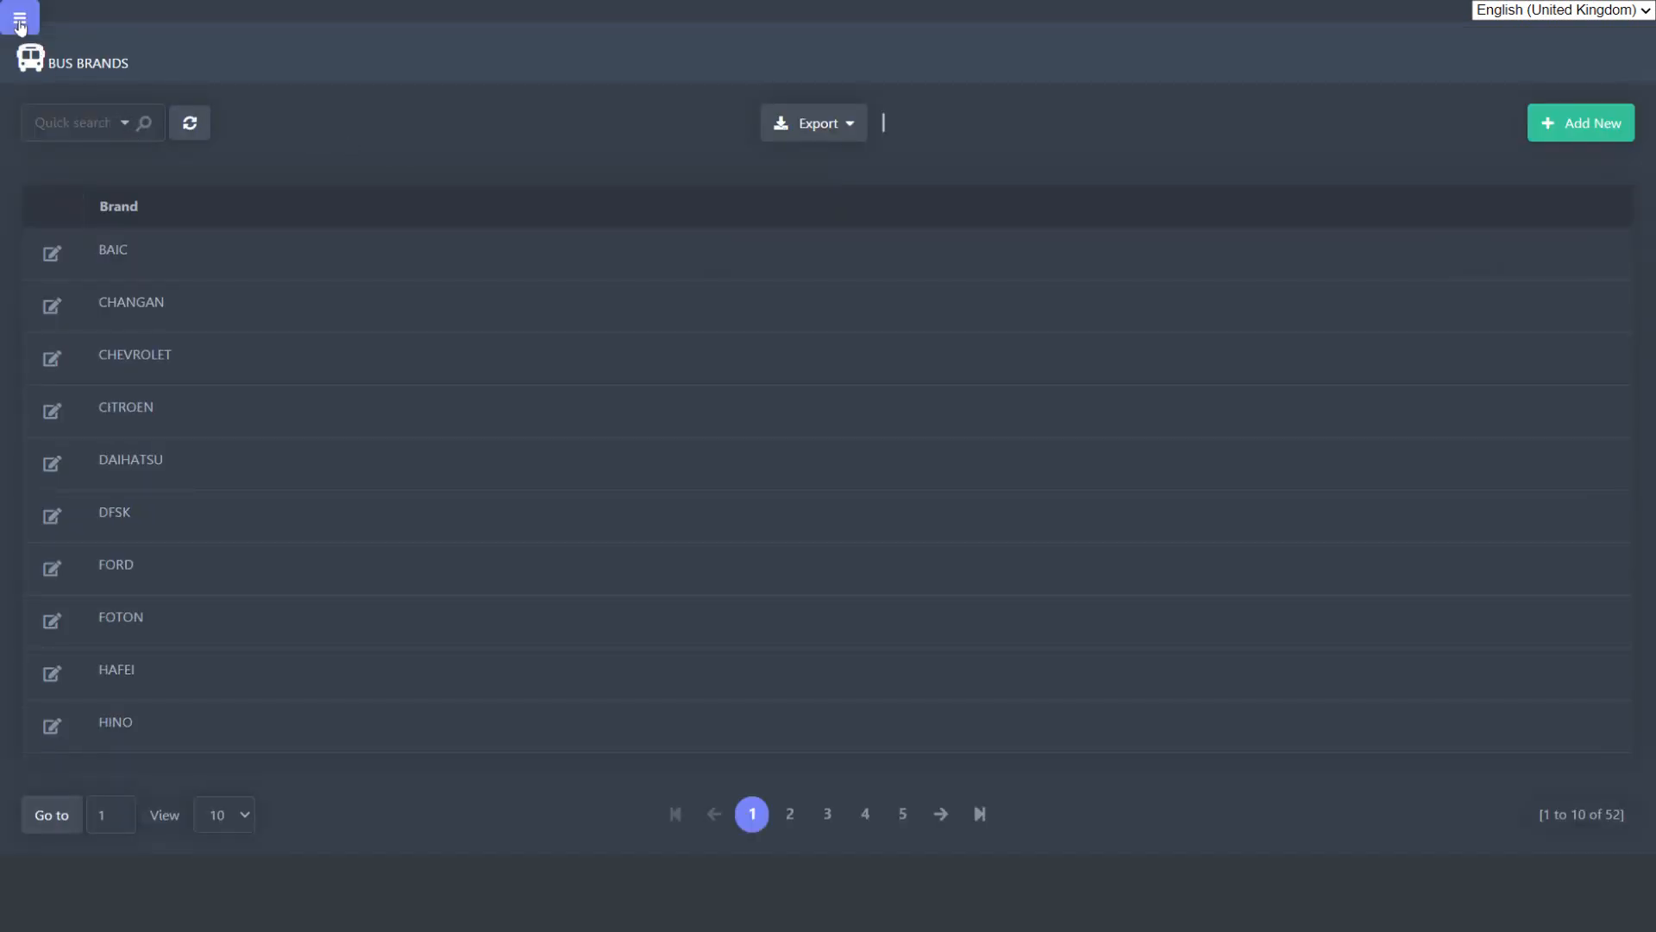
# Step: Open the Buses list to view each bus's licence plate, seats and brand
pyautogui.click(19, 17)
pyautogui.moveTo(406, 100)
pyautogui.click(406, 170)
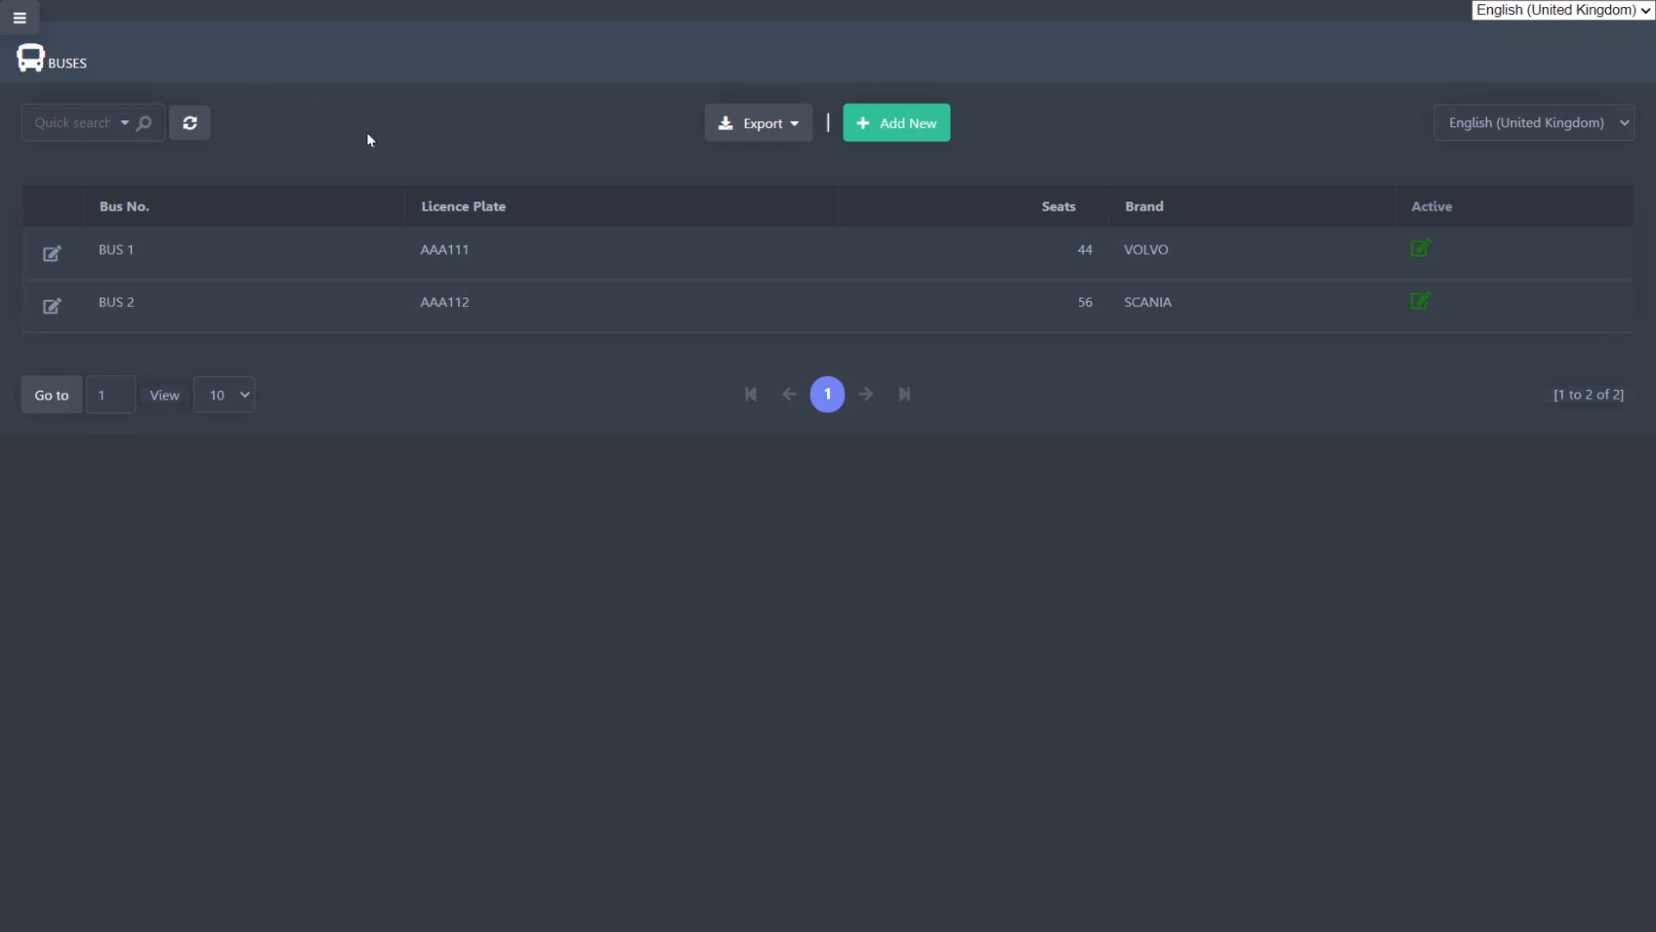
# Step: Open the Journeys x Country page of the bus programs to view the destinations grouped by country
pyautogui.click(28, 19)
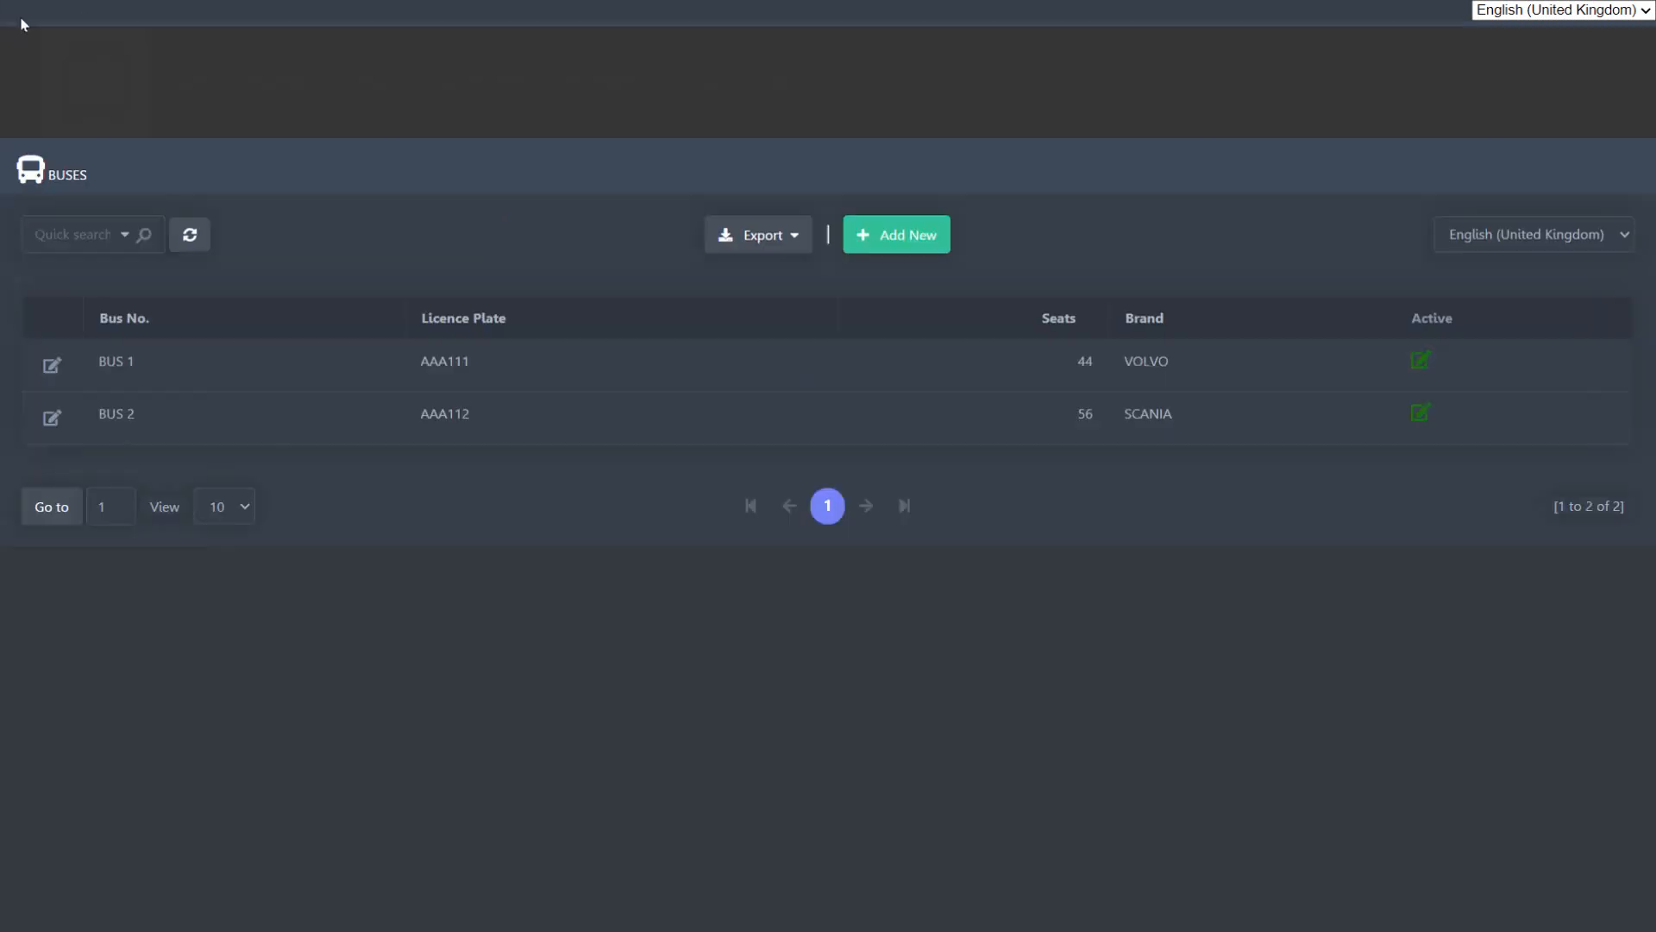
pyautogui.moveTo(492, 100)
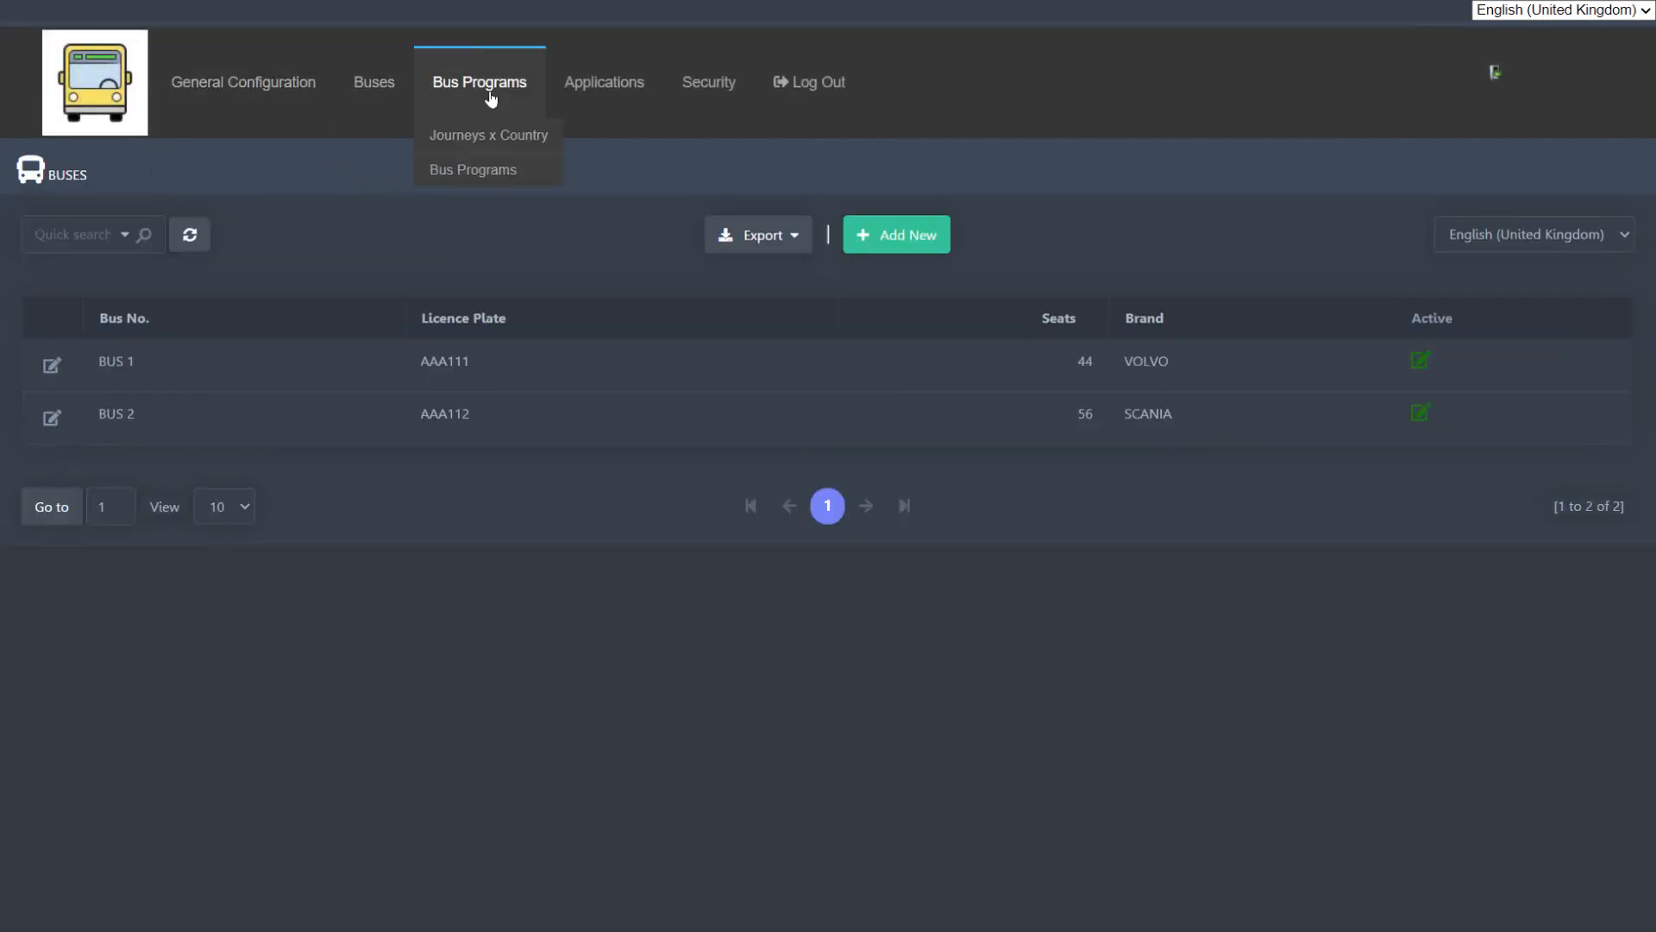
pyautogui.click(535, 136)
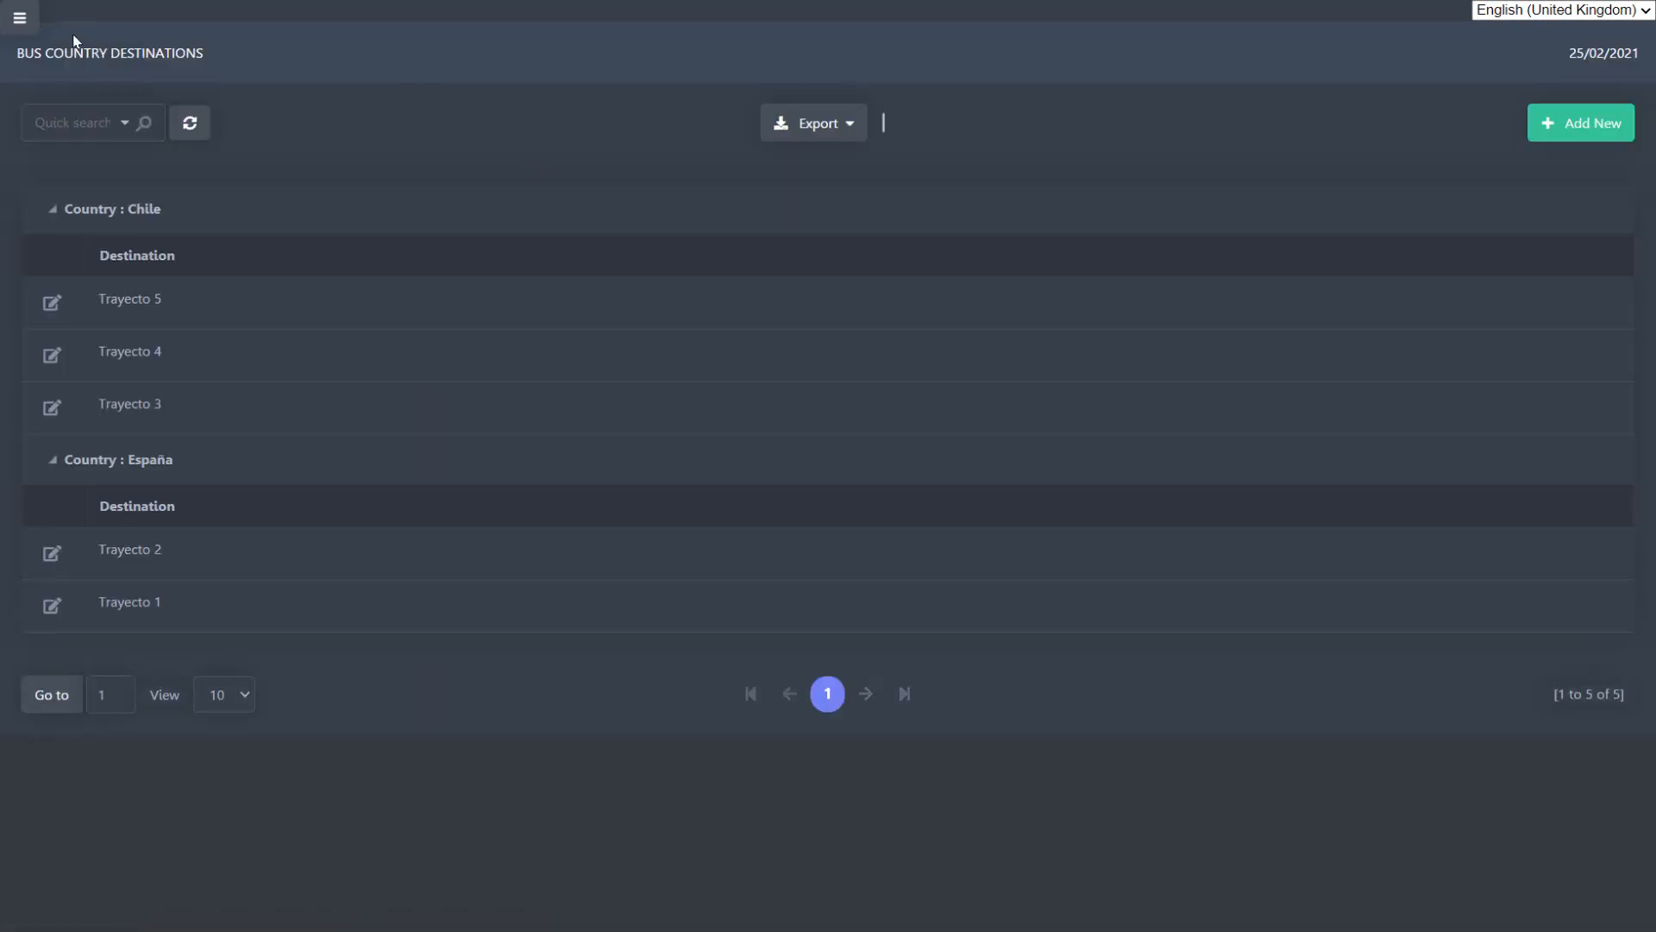
# Step: Open the Bus Programs list to view each journey's departure time, origin, destination, bus and price
pyautogui.click(20, 19)
pyautogui.moveTo(476, 102)
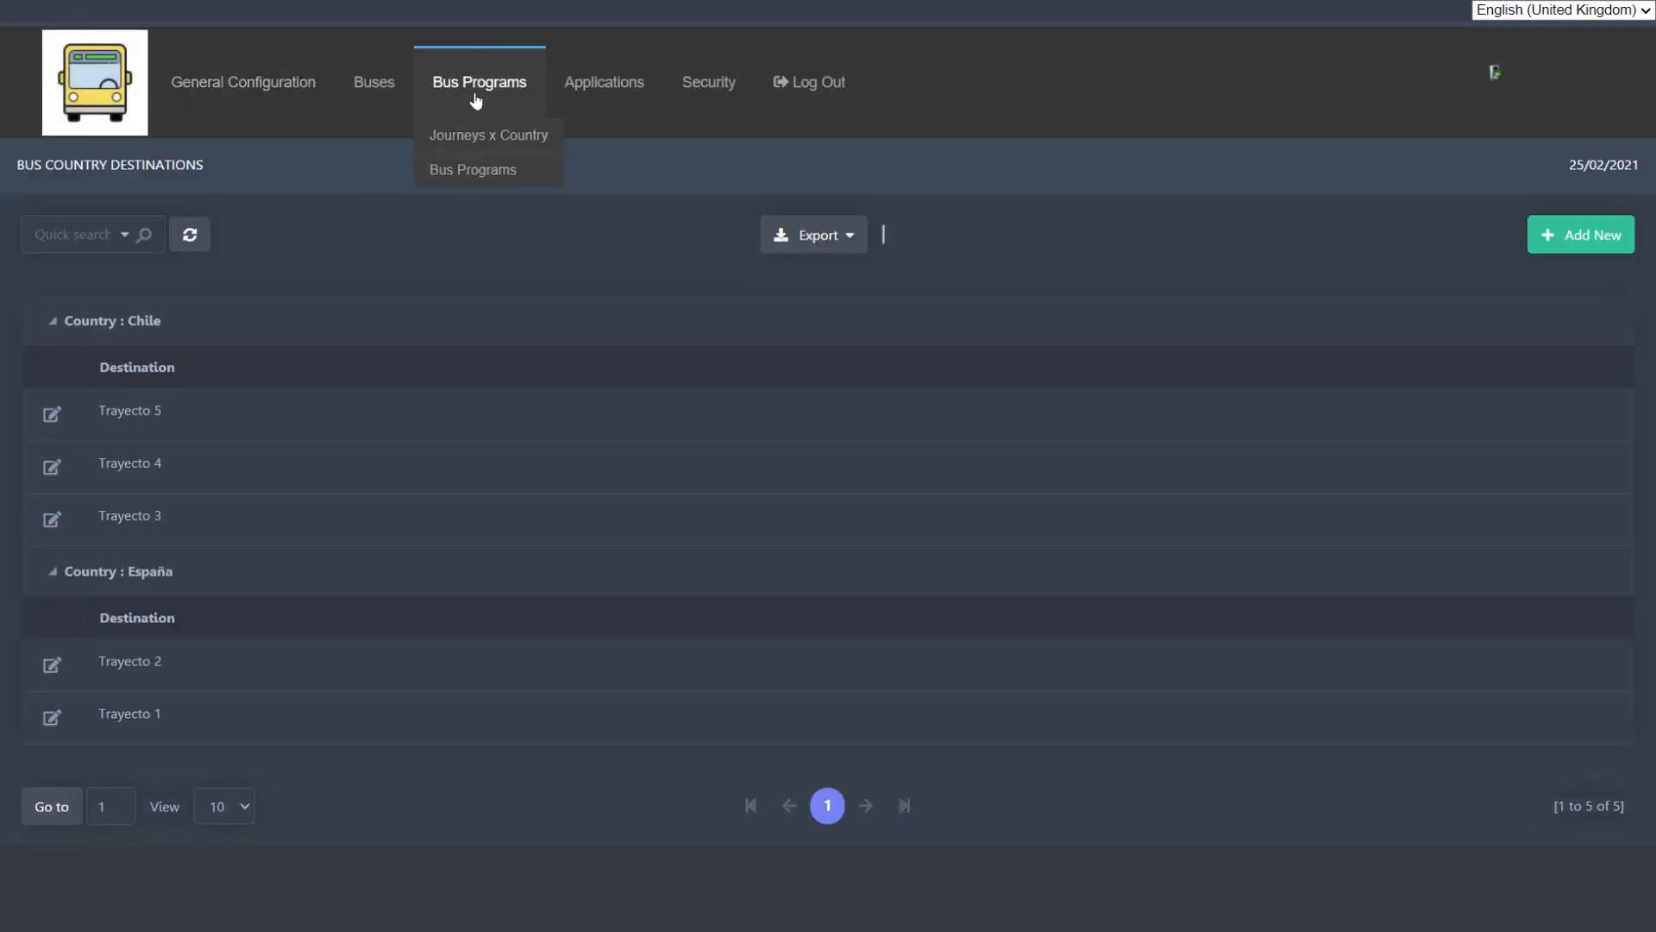
pyautogui.click(508, 172)
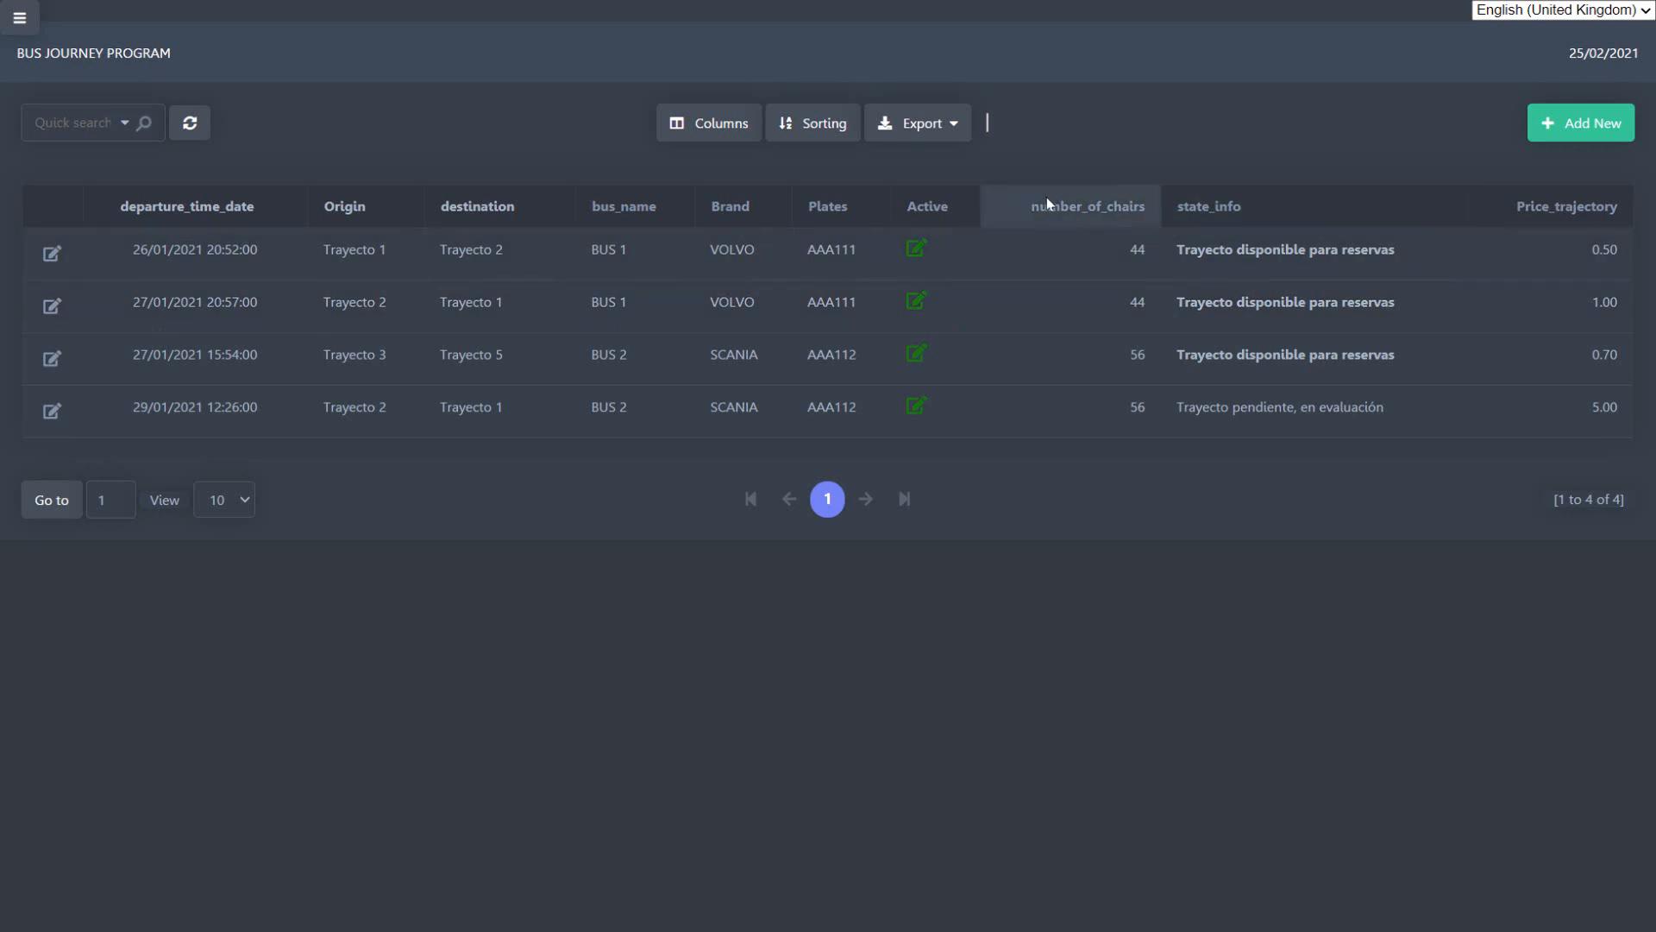
# Step: Open the Reservations report to view the clients' bookings with their travel details and totals
pyautogui.click(29, 19)
pyautogui.moveTo(621, 86)
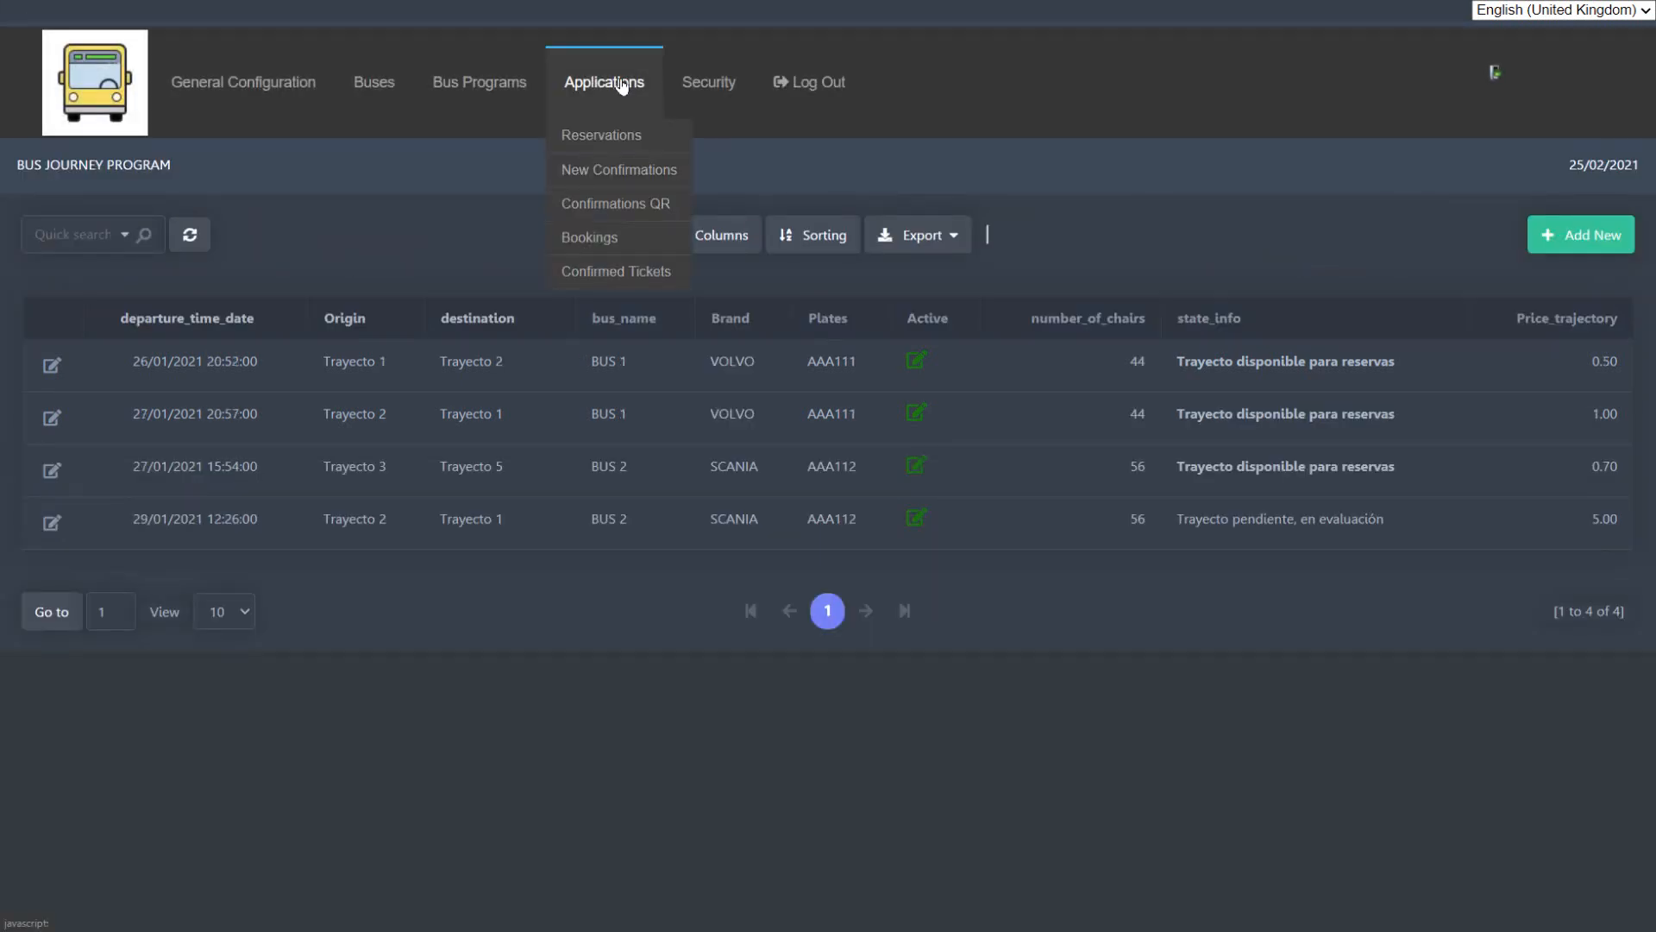
pyautogui.click(643, 134)
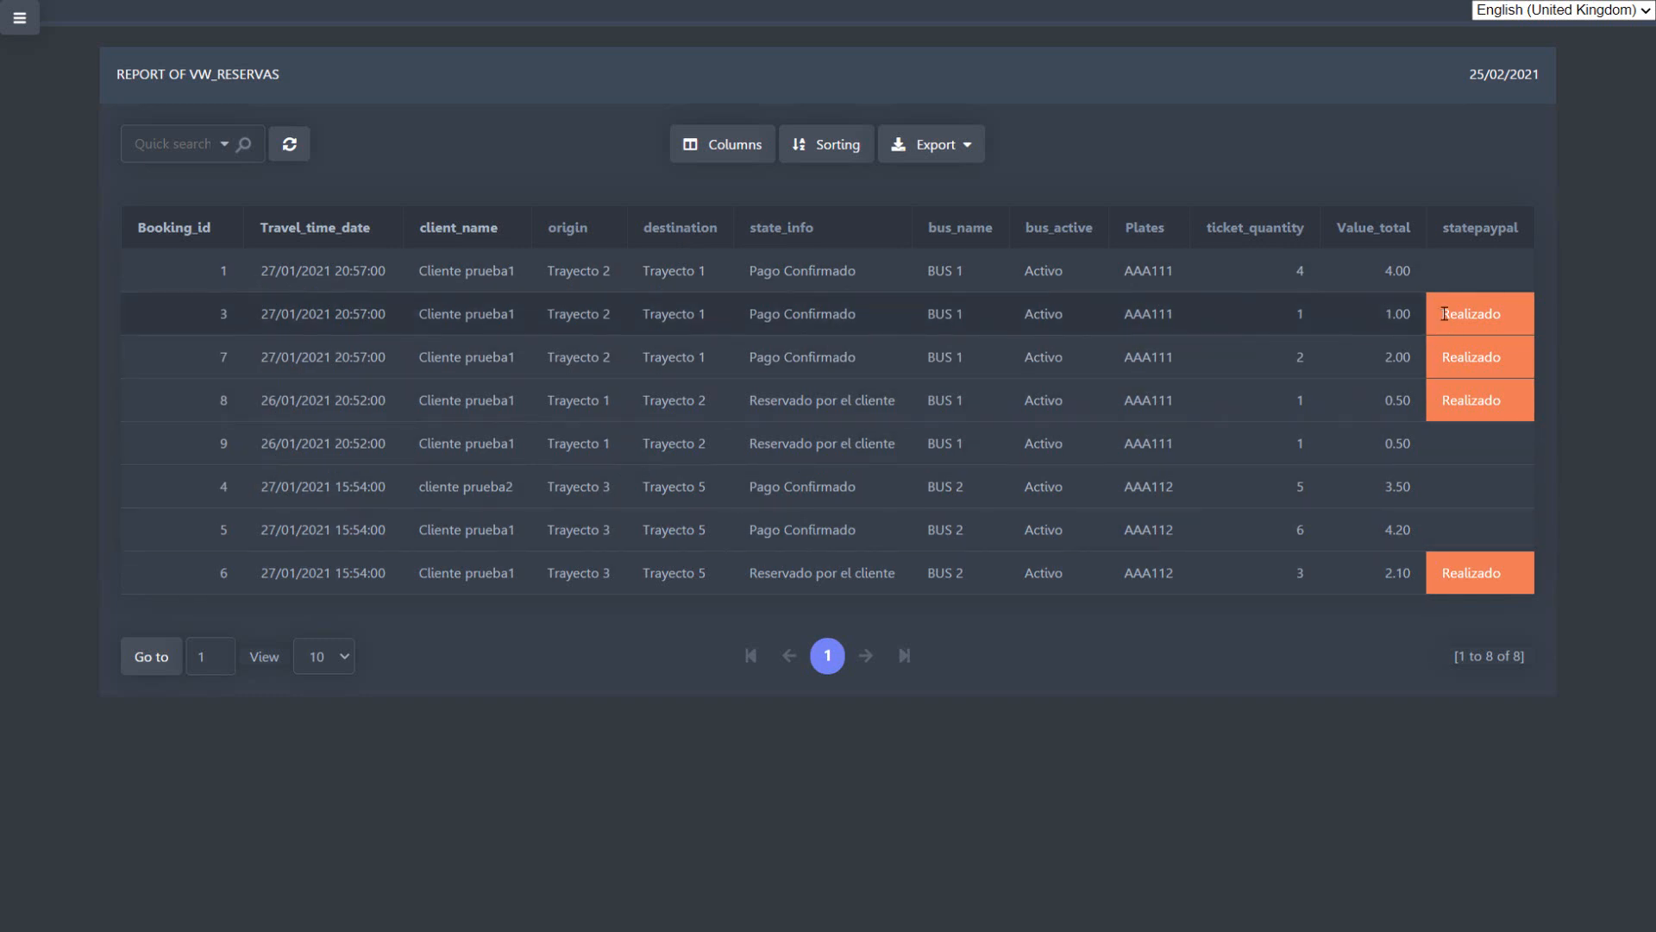
# Step: Highlight the "Realizado" entries in the statepaypal column for bookings 3, 7 and 8
pyautogui.moveTo(1443, 314); pyautogui.dragTo(1502, 313)
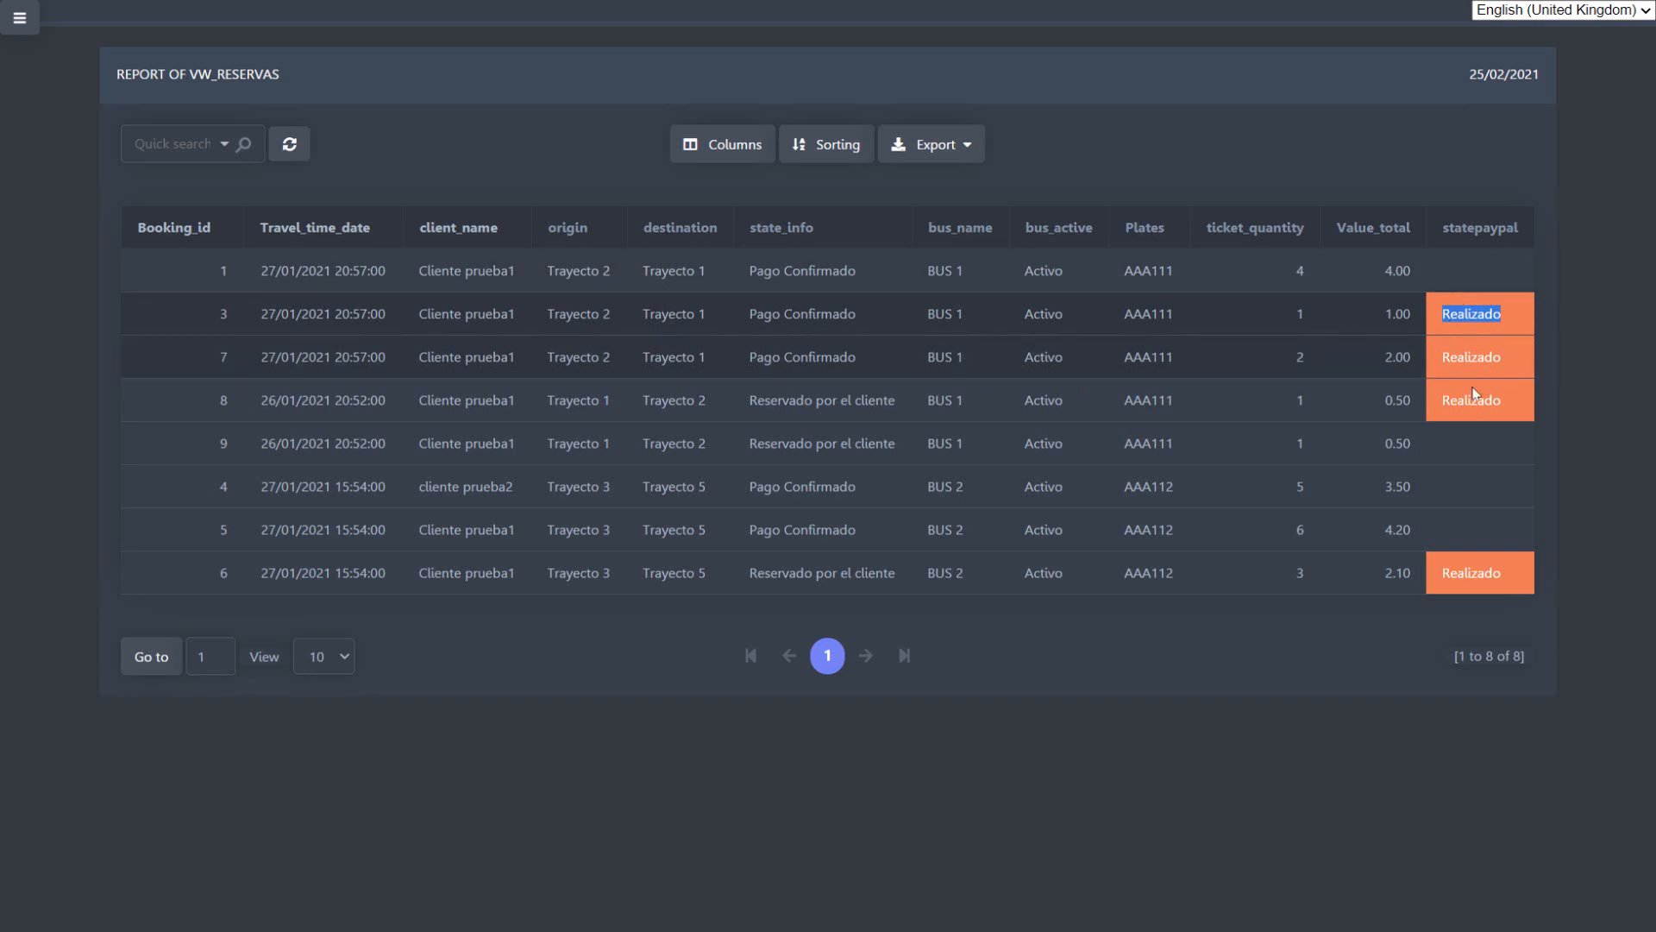
pyautogui.moveTo(1439, 402); pyautogui.dragTo(1504, 412)
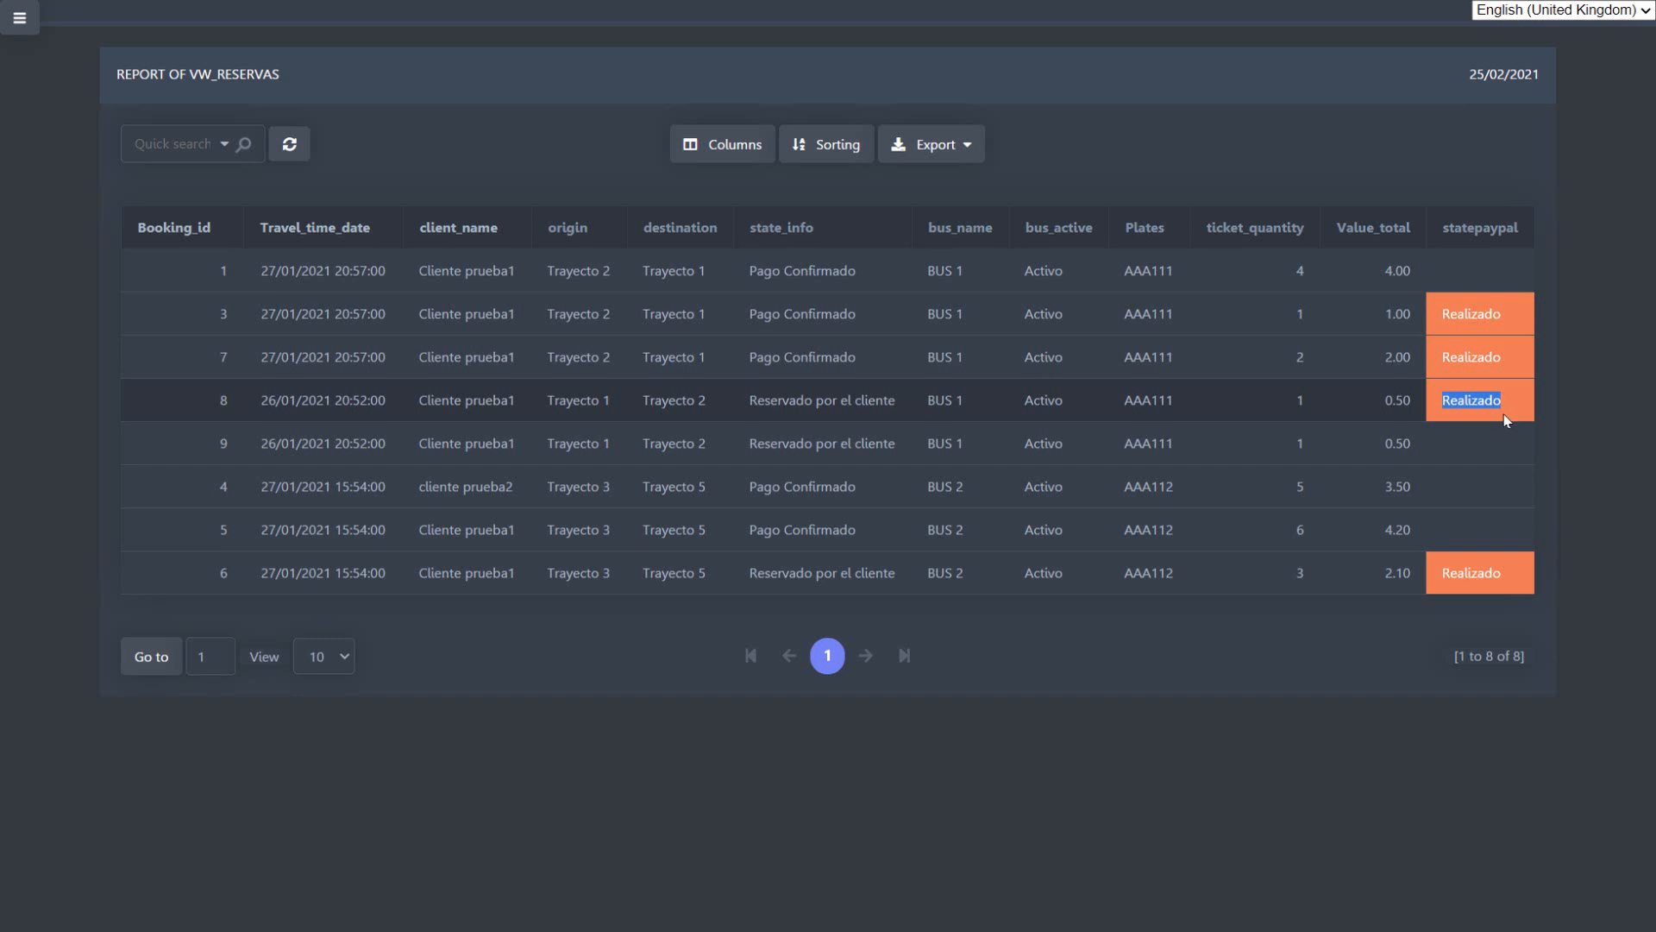
pyautogui.doubleClick(1471, 314)
pyautogui.doubleClick(1466, 358)
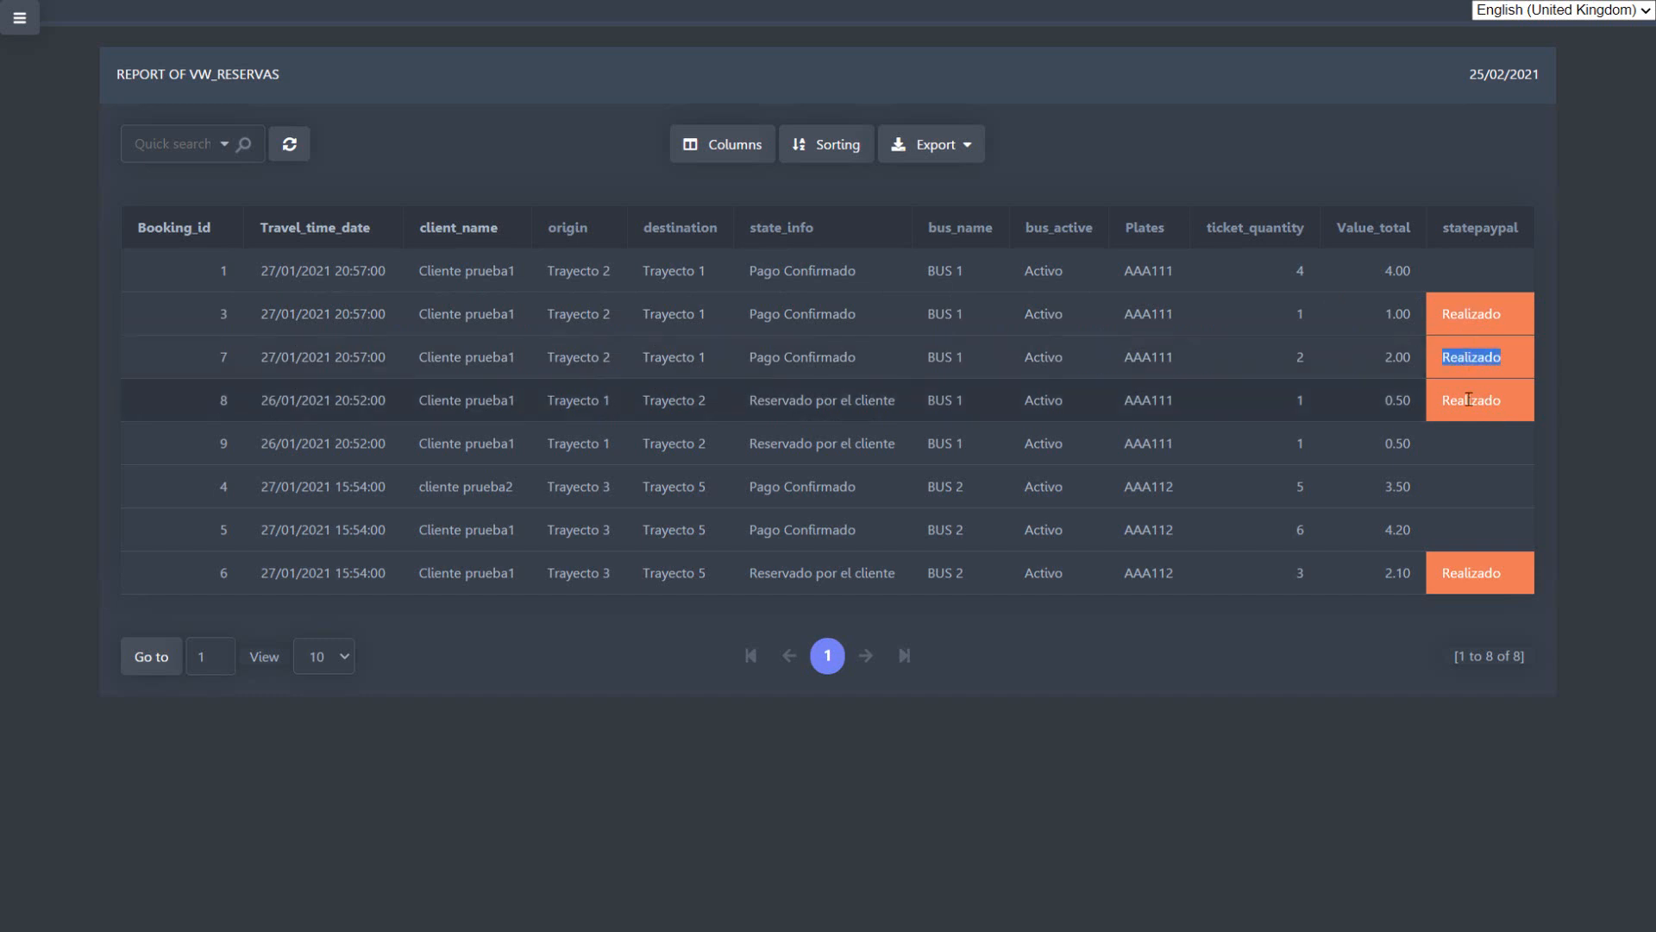
pyautogui.doubleClick(1474, 400)
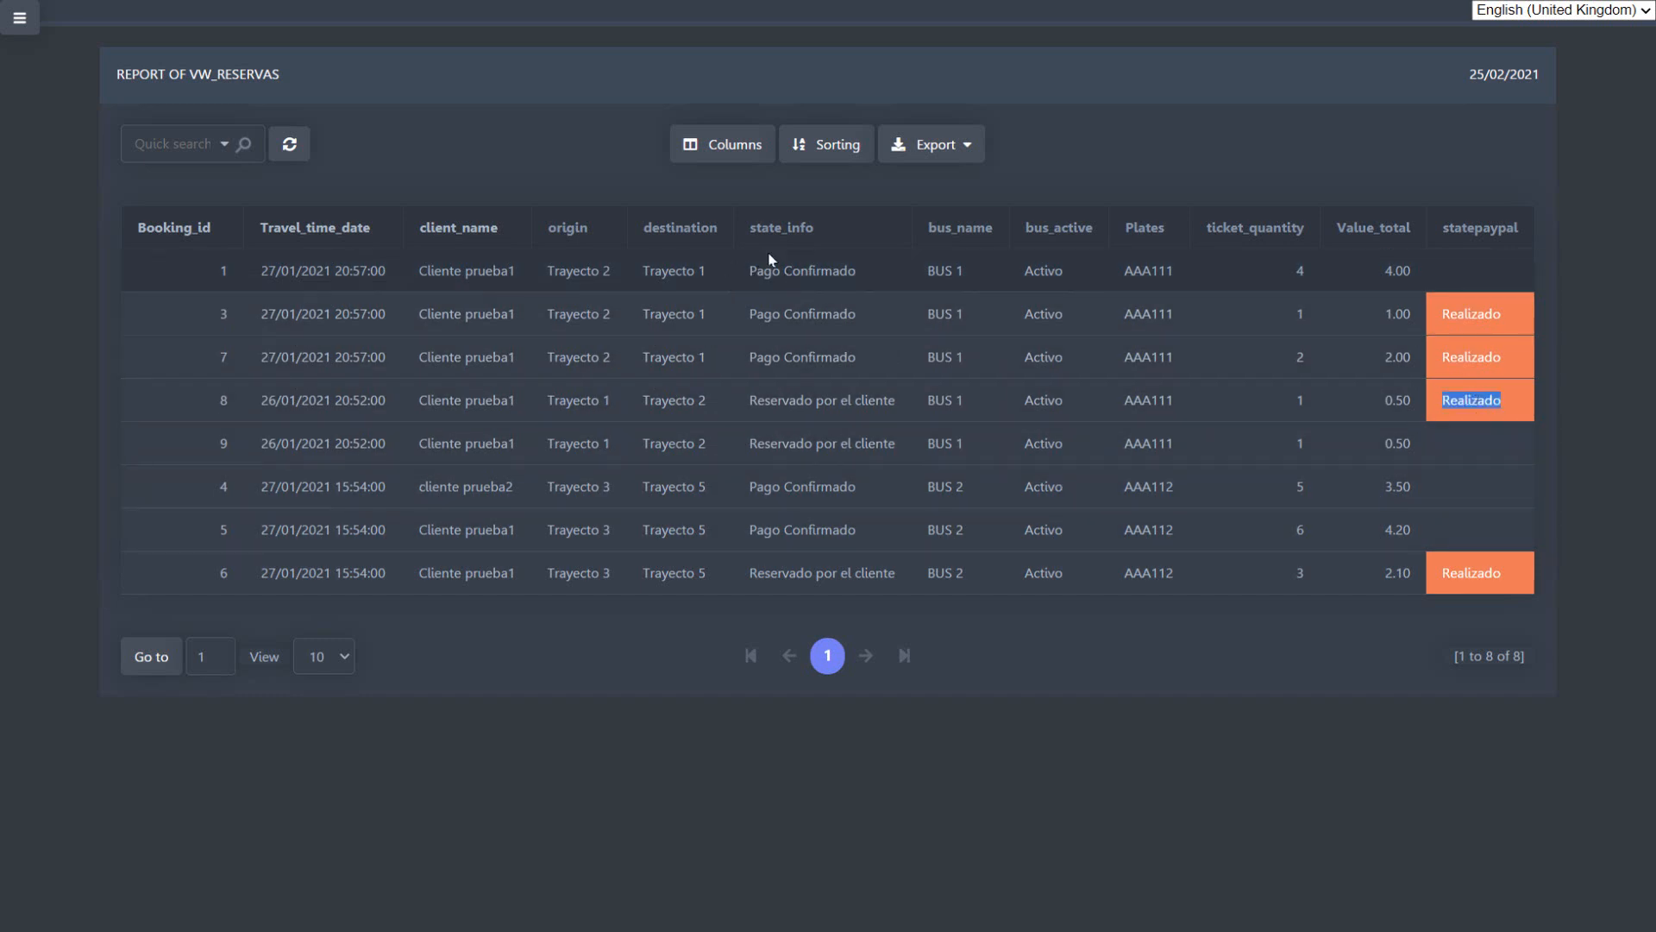
# Step: Open the New Confirmations form and check its Client Reserved Station field
pyautogui.click(19, 19)
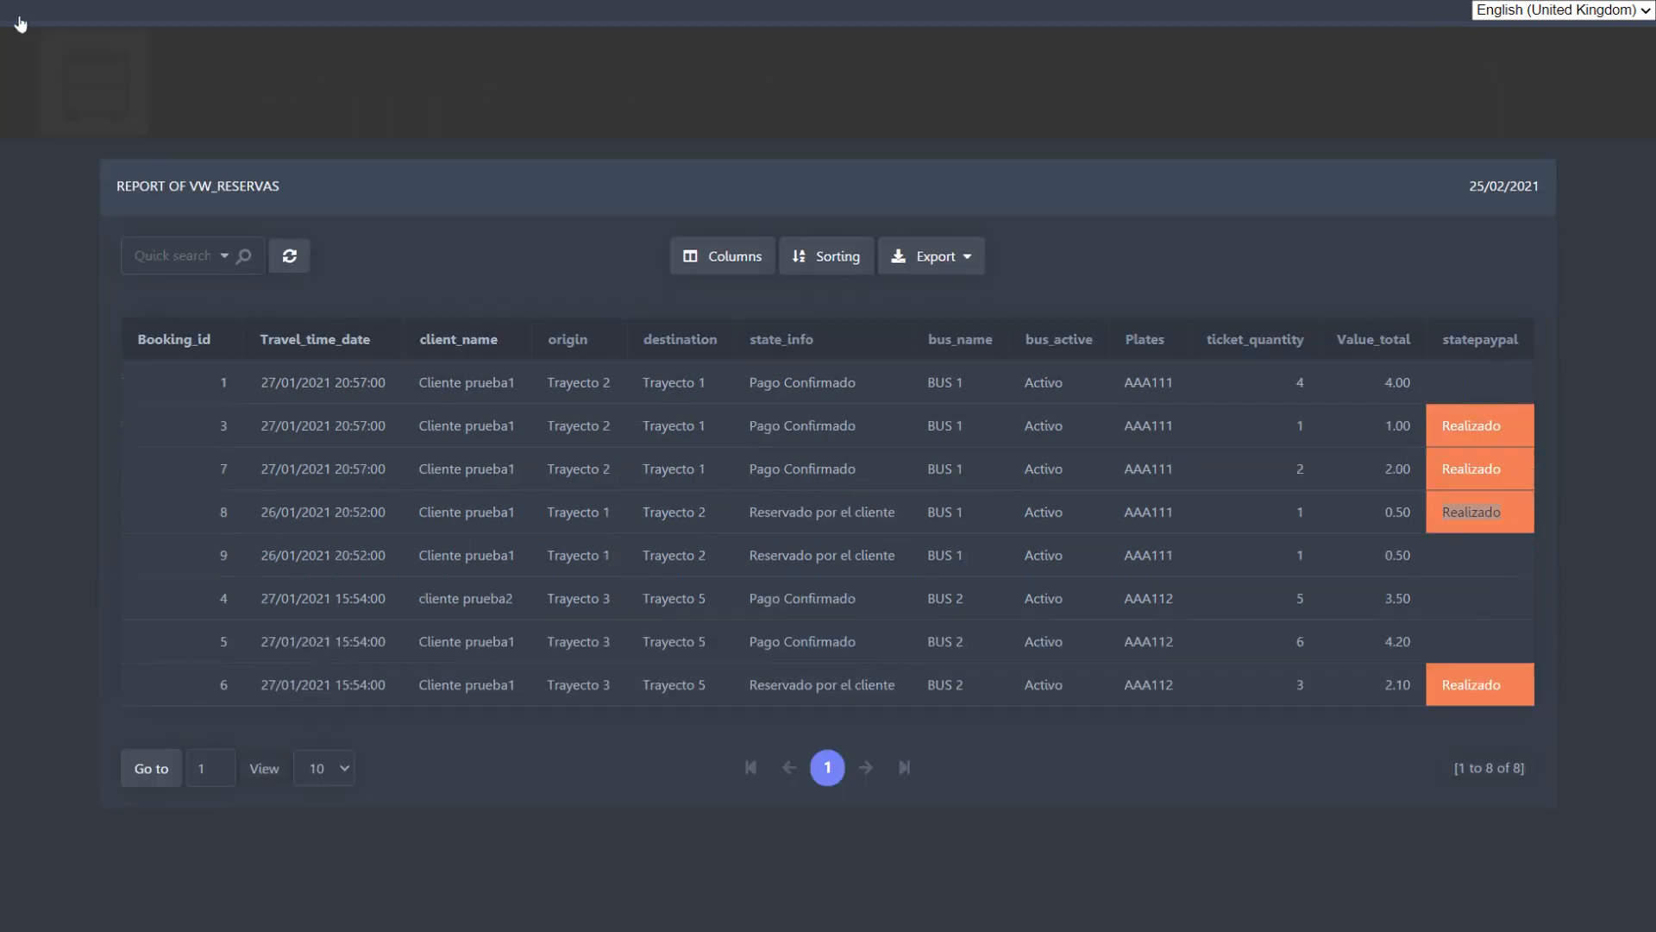
pyautogui.moveTo(636, 86)
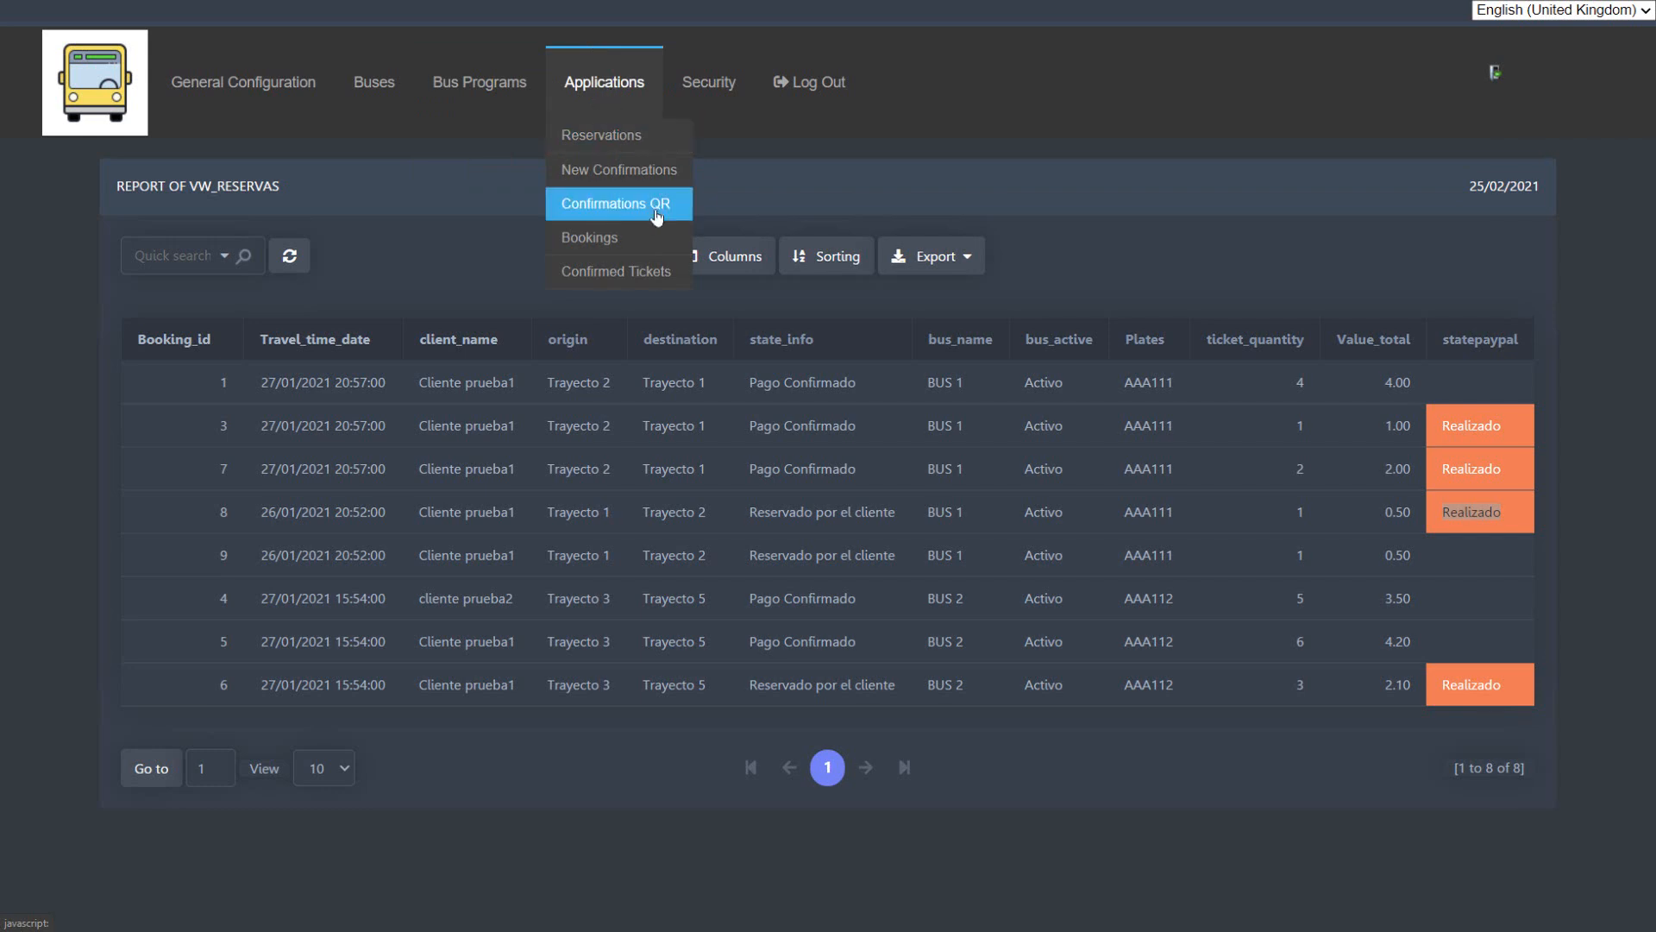
pyautogui.click(609, 180)
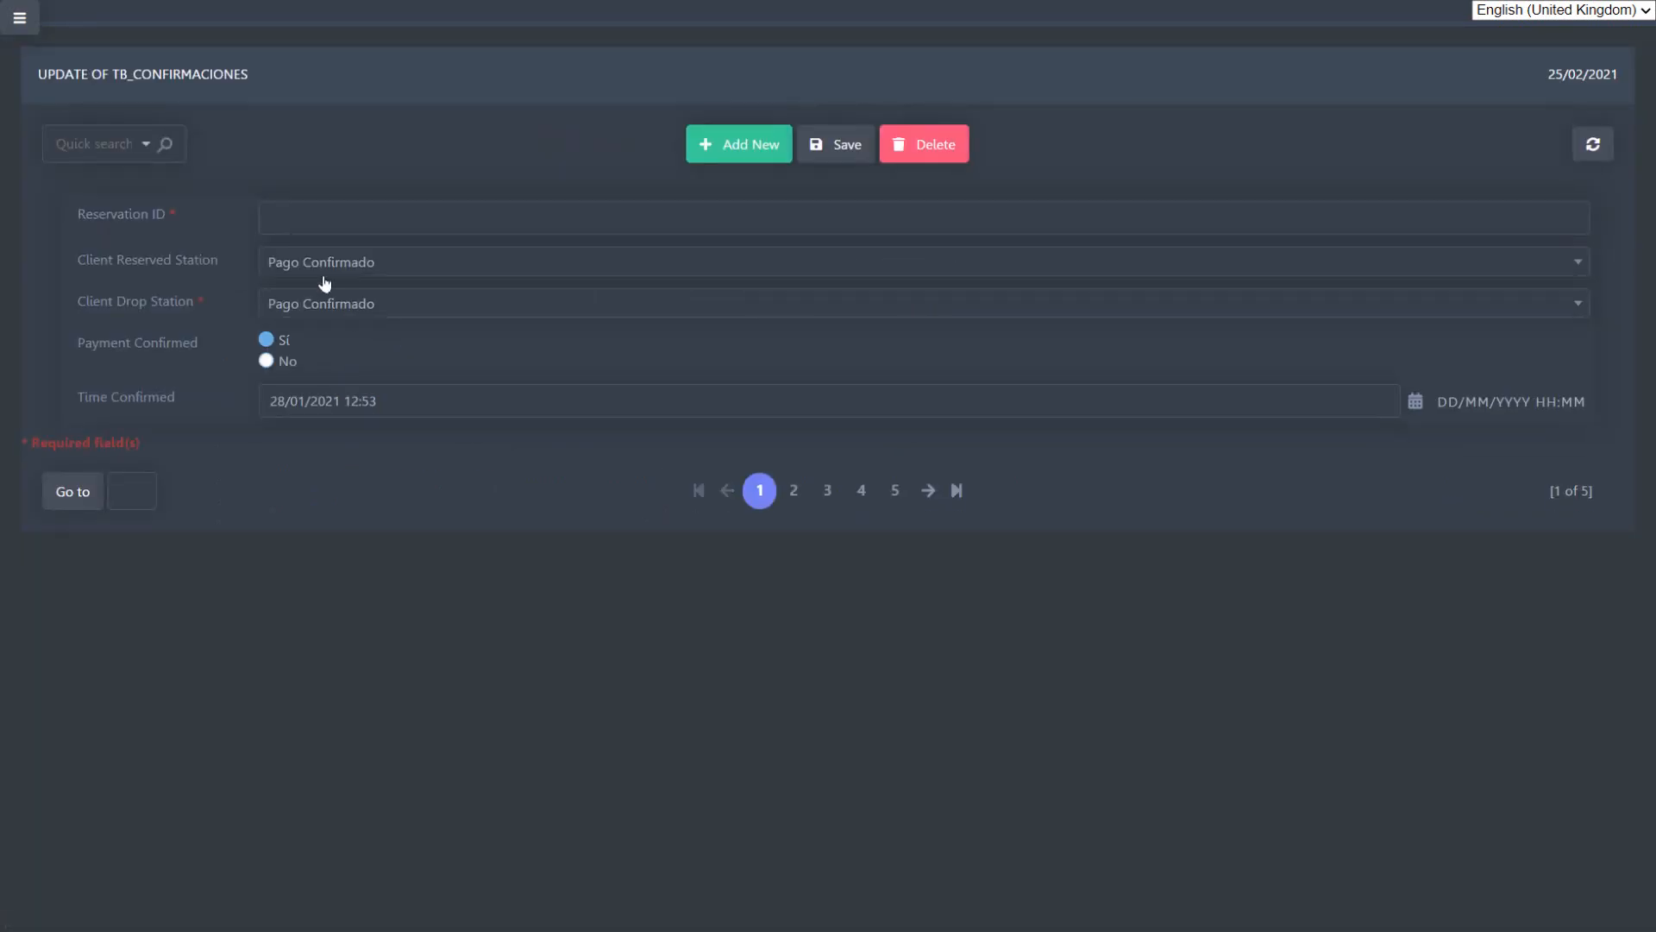
pyautogui.click(455, 266)
pyautogui.click(459, 269)
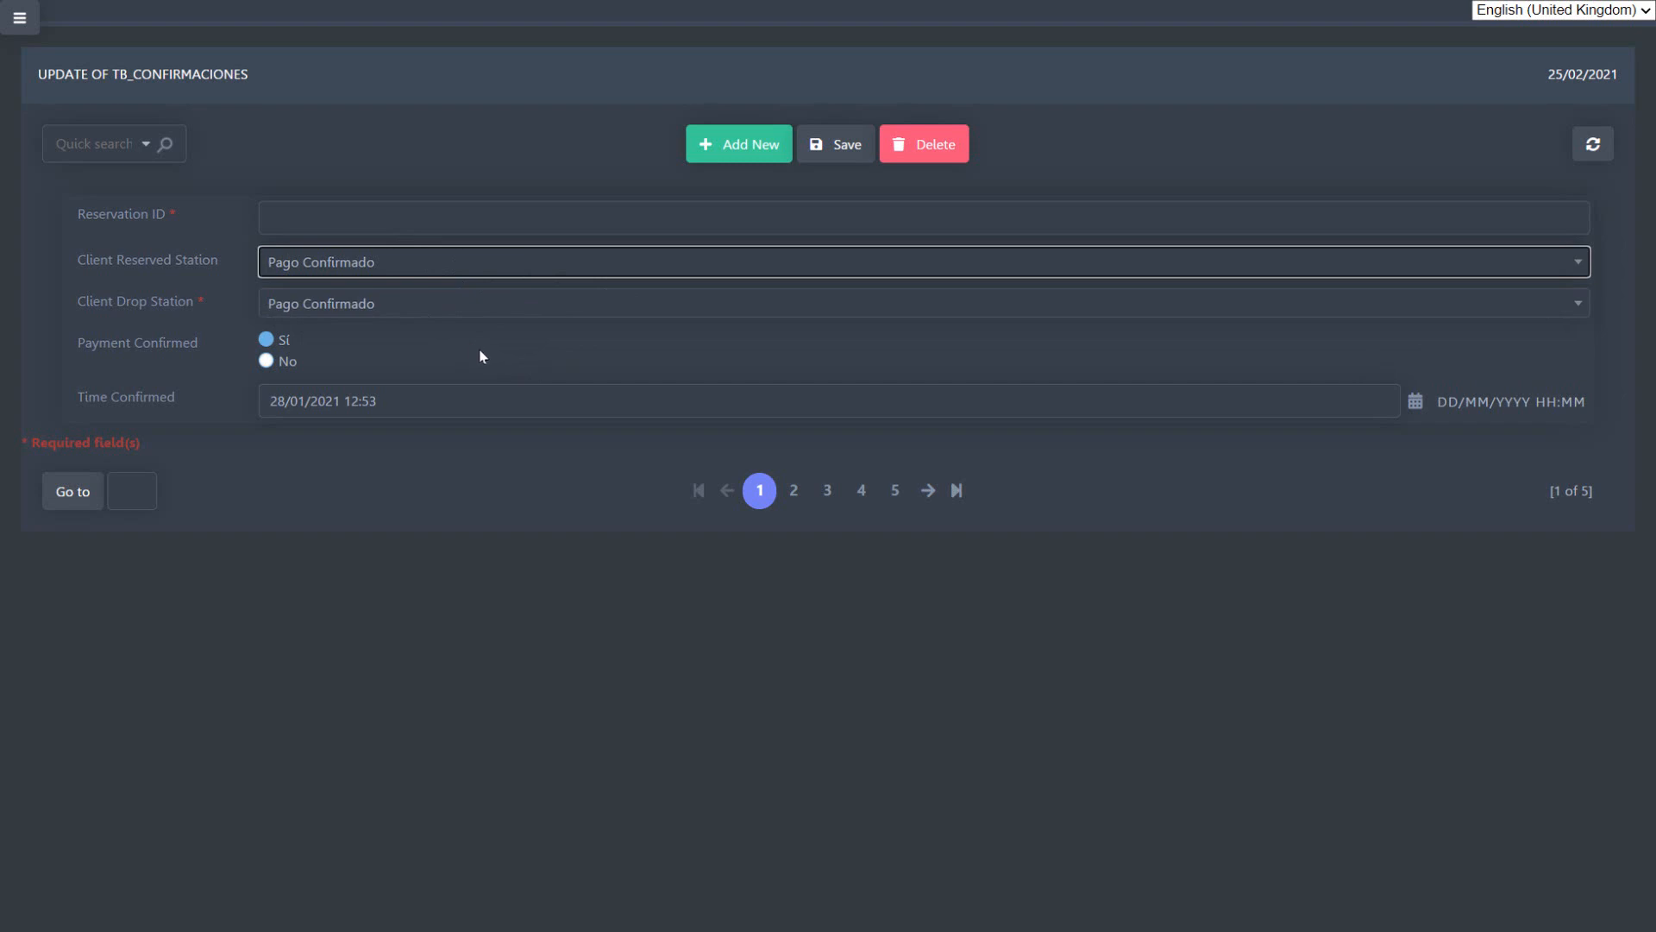
# Step: Open the Confirmations QR report and view the QR code of the first confirmation for plate AAA112
pyautogui.click(21, 22)
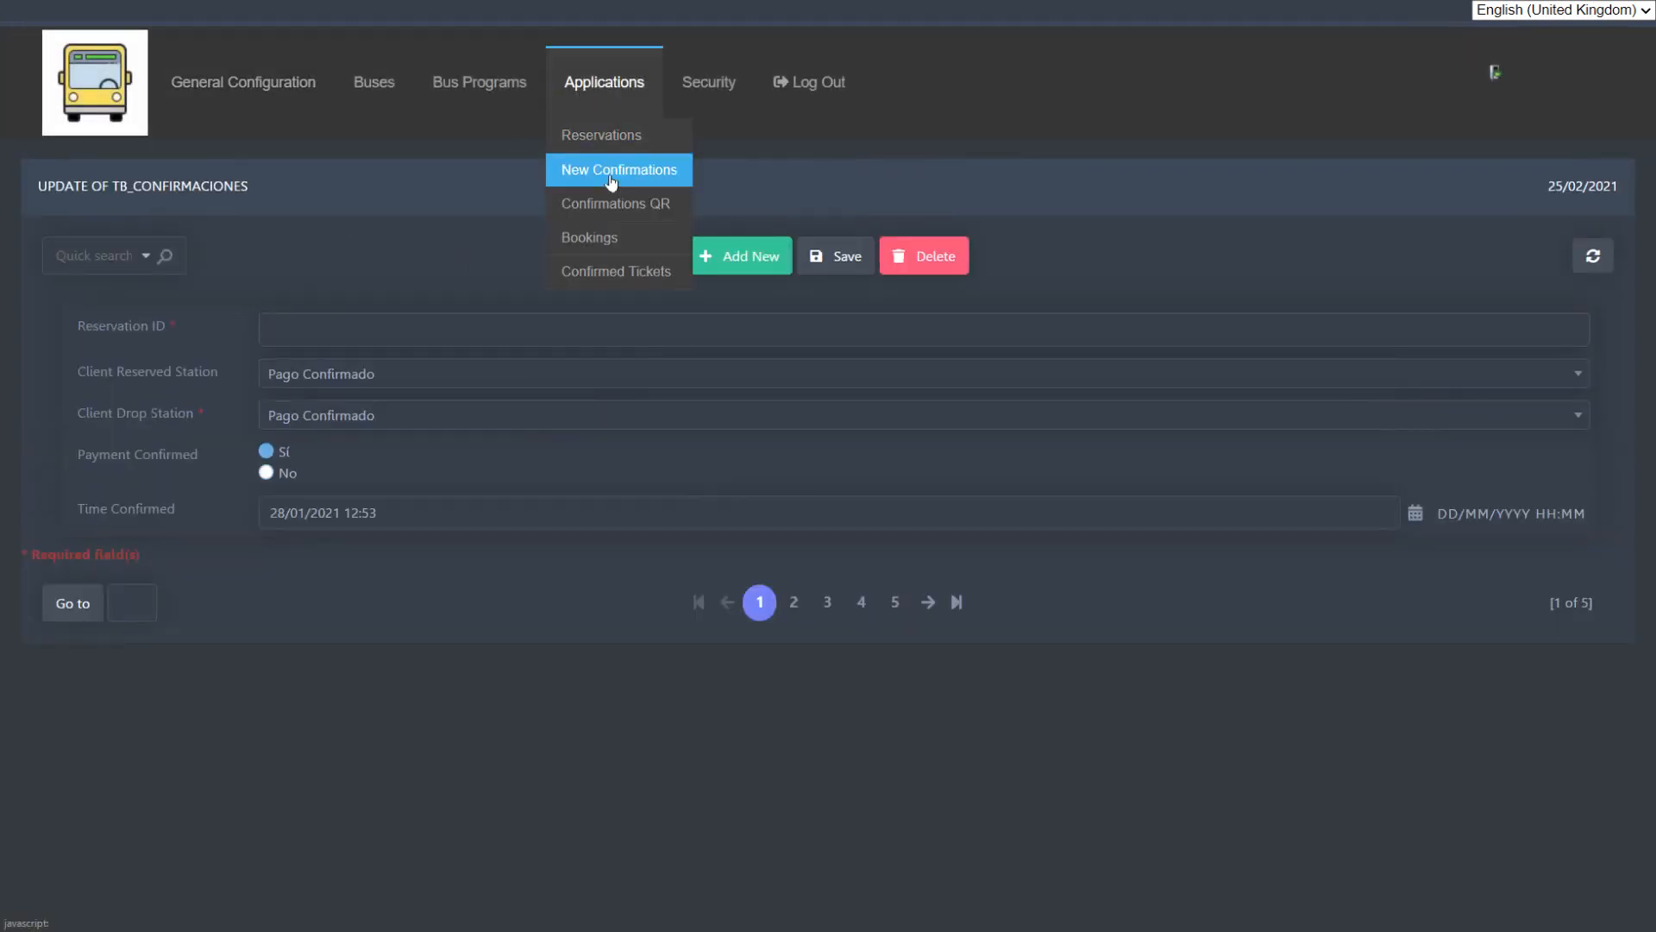
pyautogui.click(616, 204)
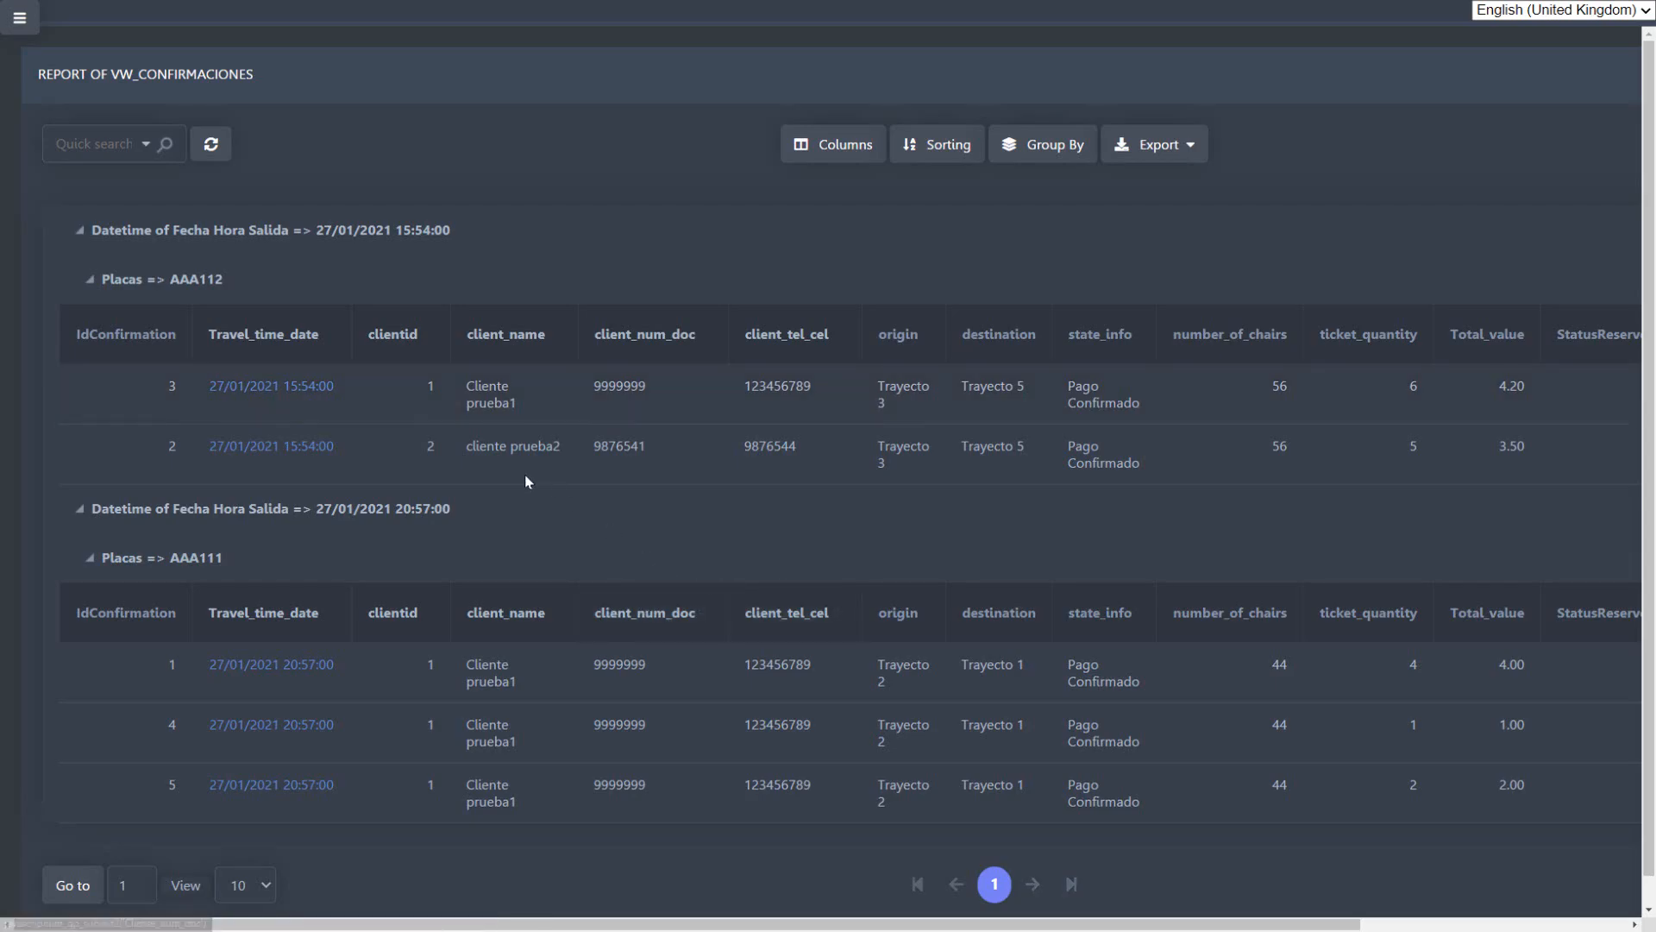
pyautogui.click(287, 396)
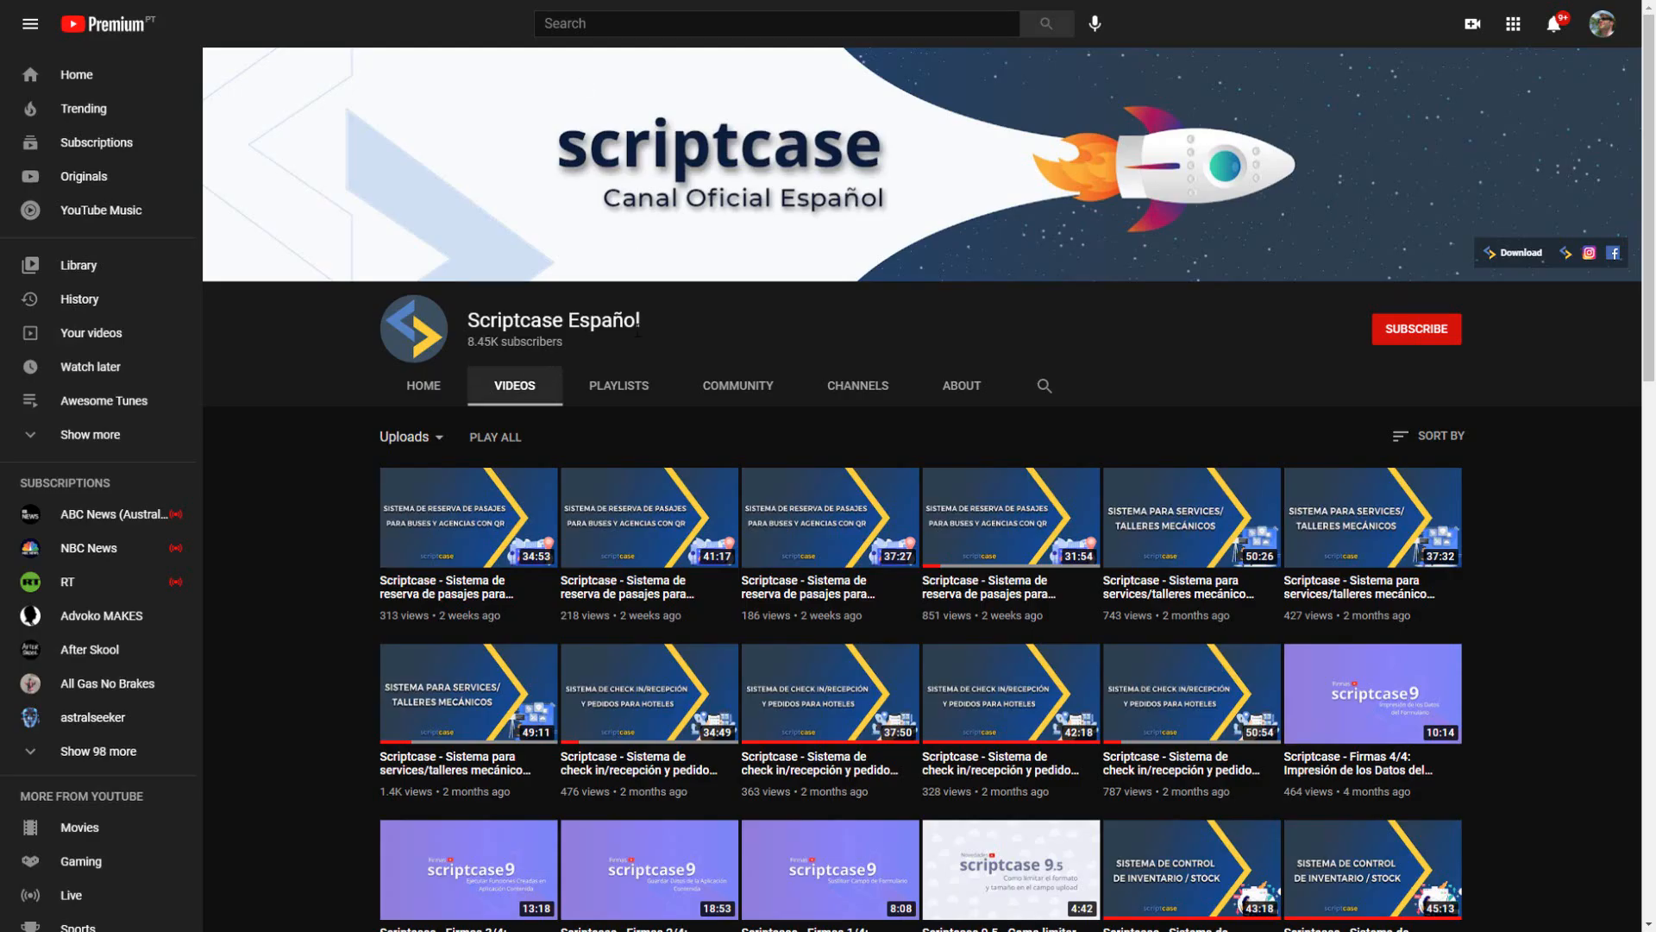
pyautogui.moveTo(1035, 518)
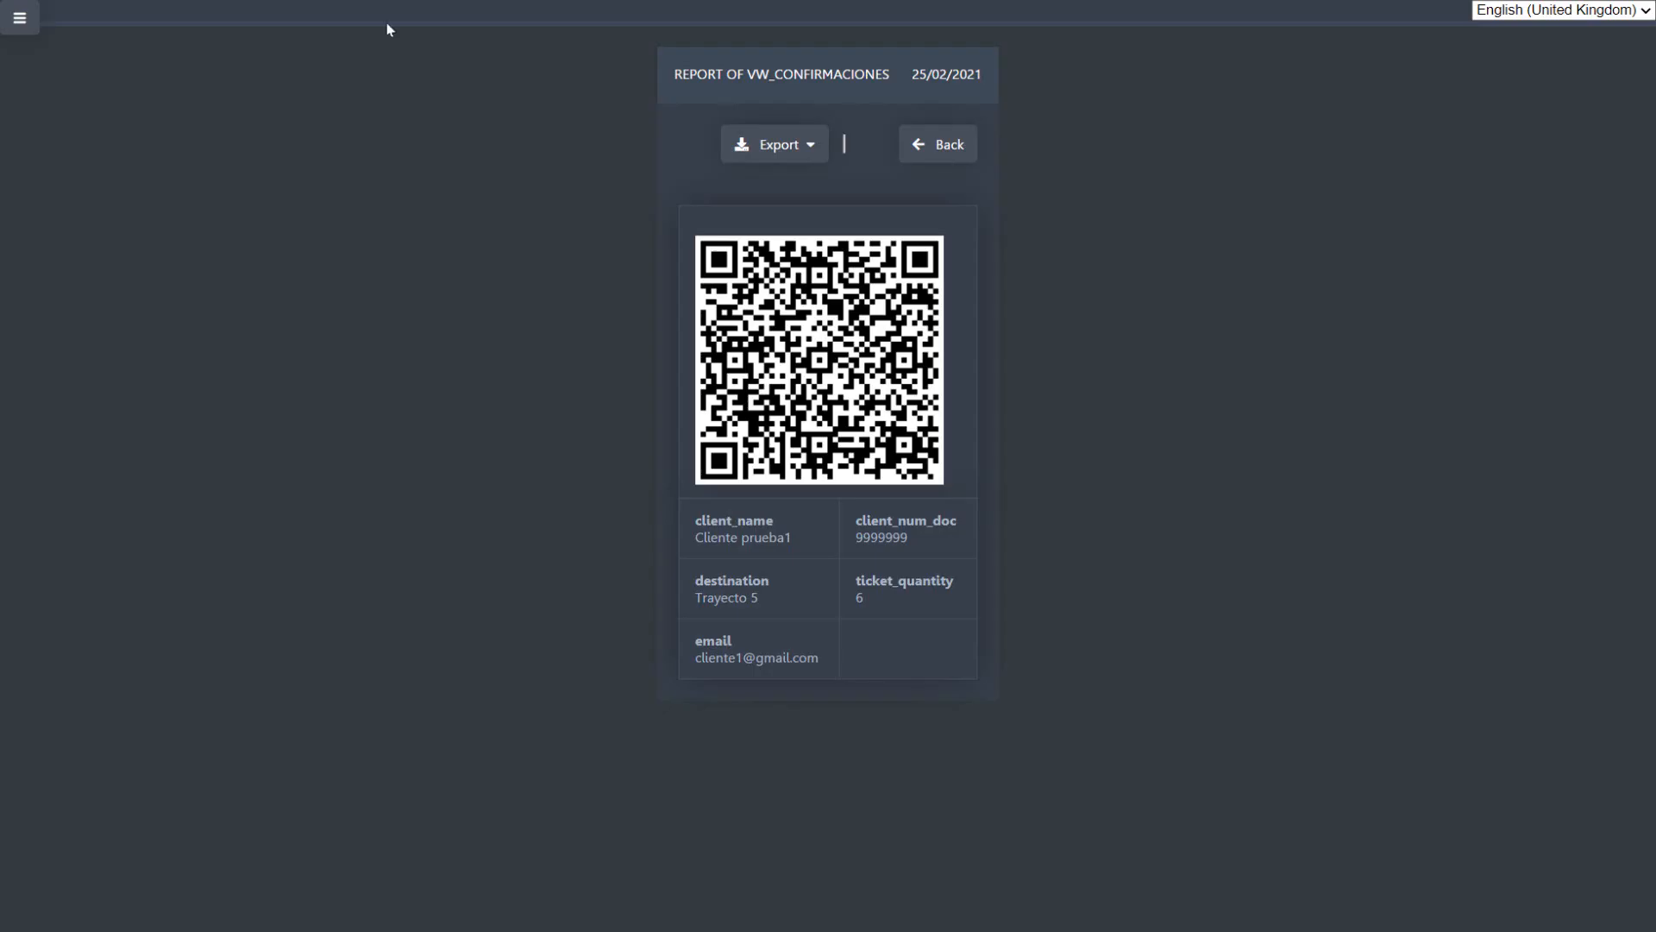
# Step: Open the Bookings application and highlight ClienteId in the SQL query on vw_reservas
pyautogui.click(20, 19)
pyautogui.click(722, 86)
pyautogui.click(629, 96)
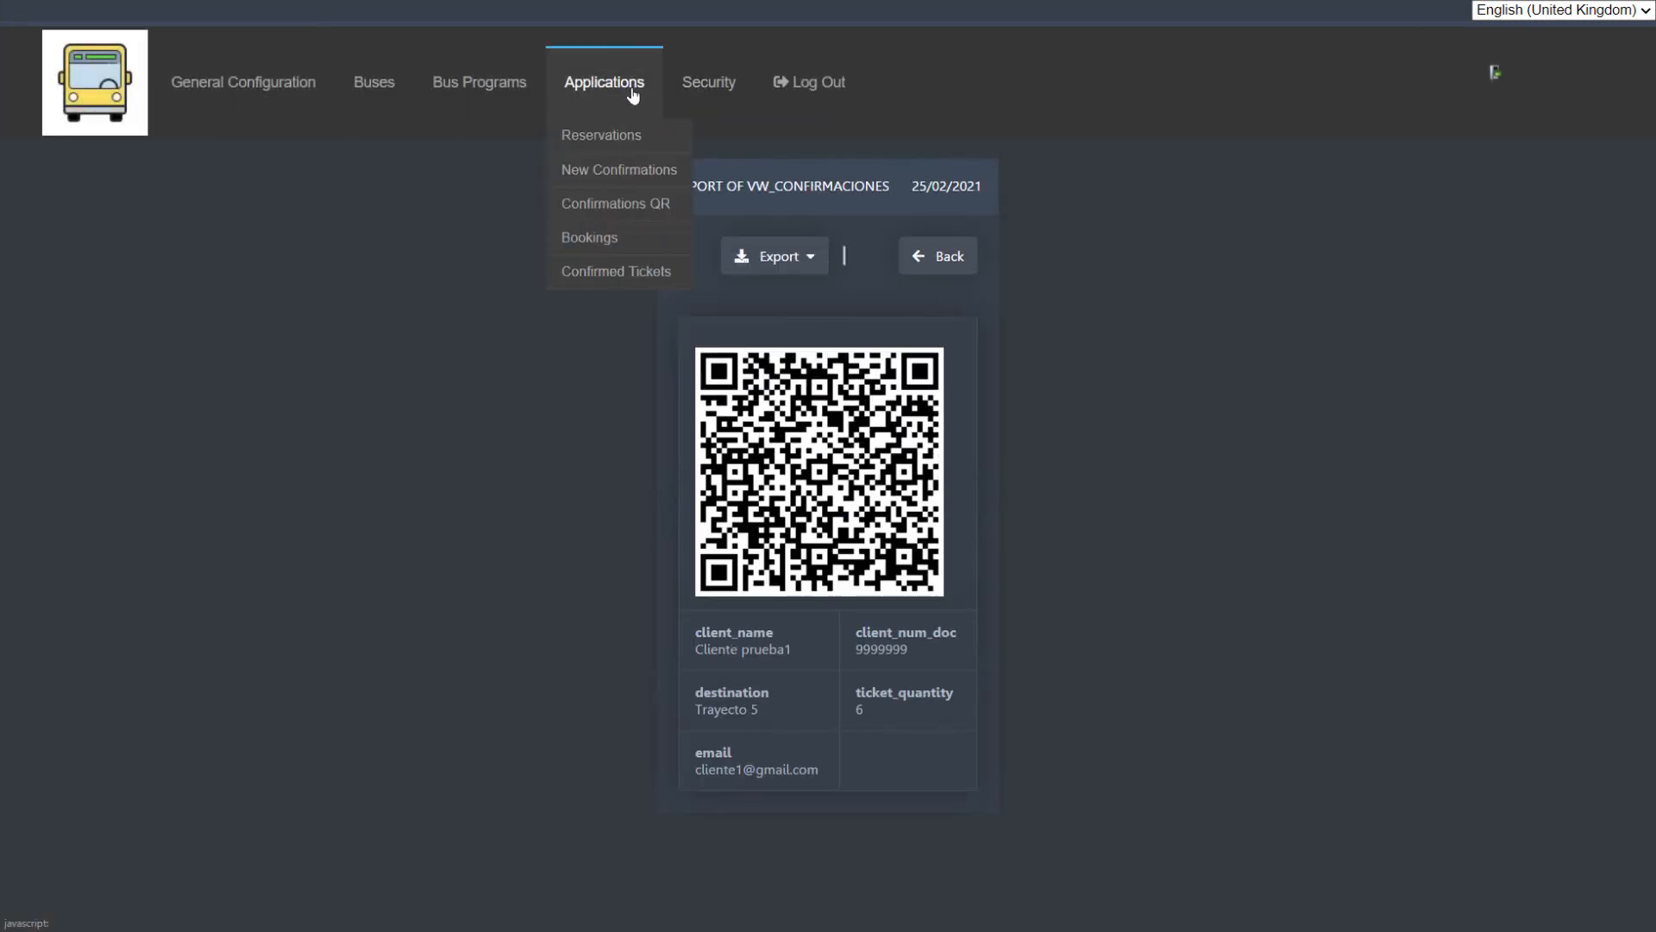
pyautogui.click(629, 239)
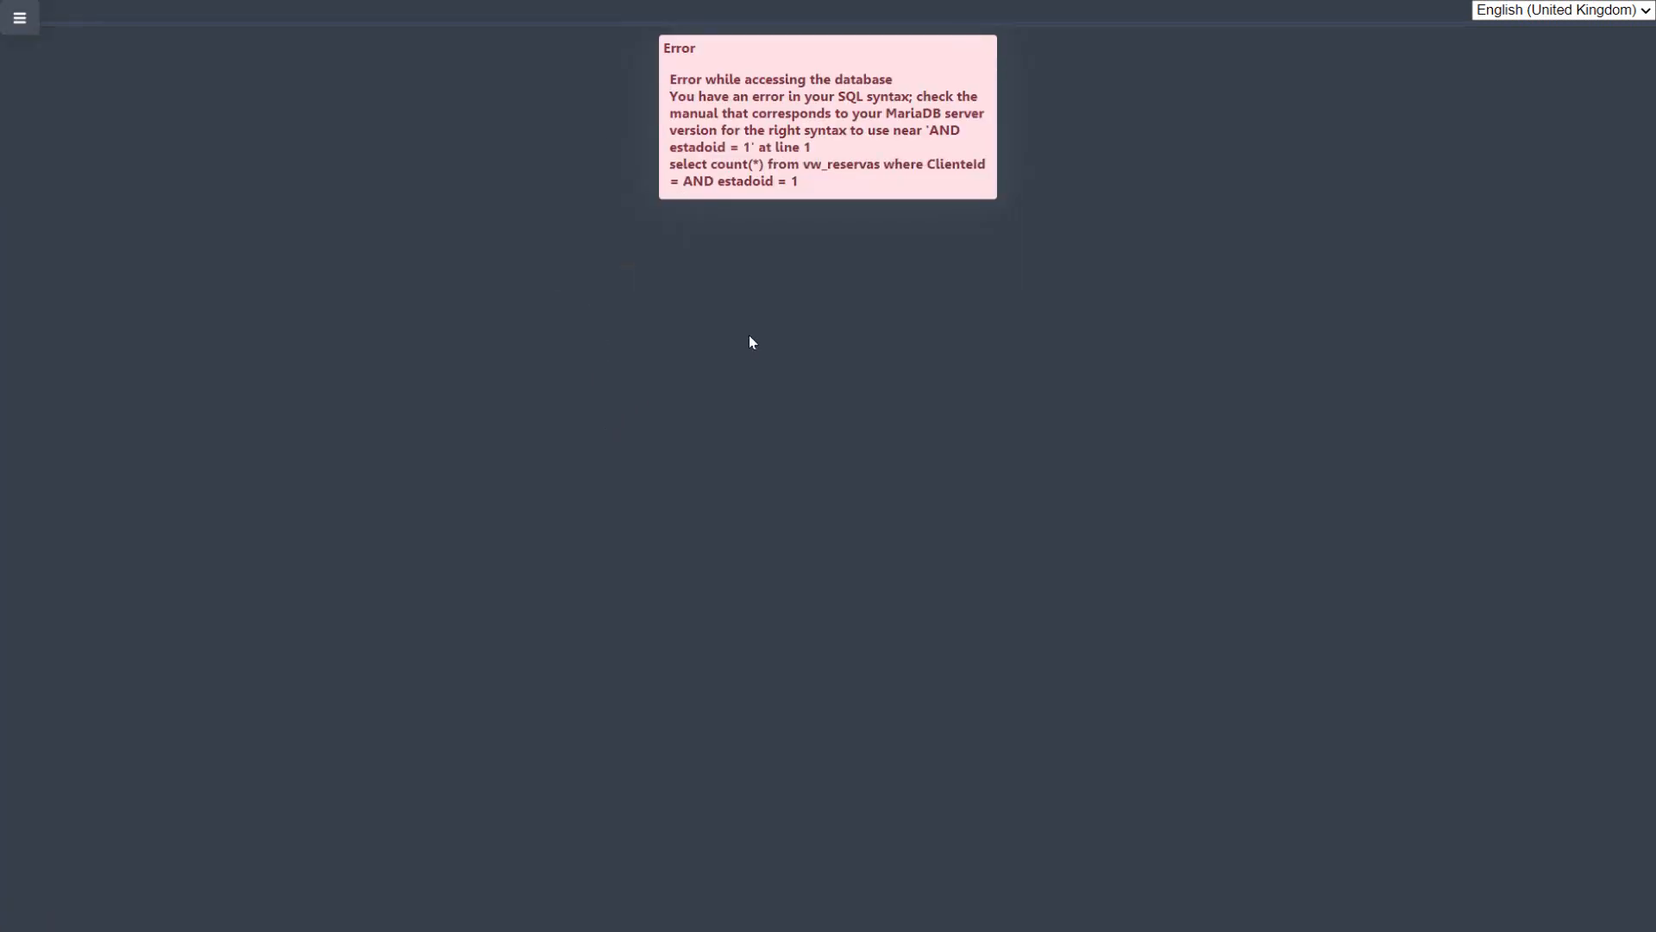
pyautogui.moveTo(816, 190); pyautogui.dragTo(639, 74)
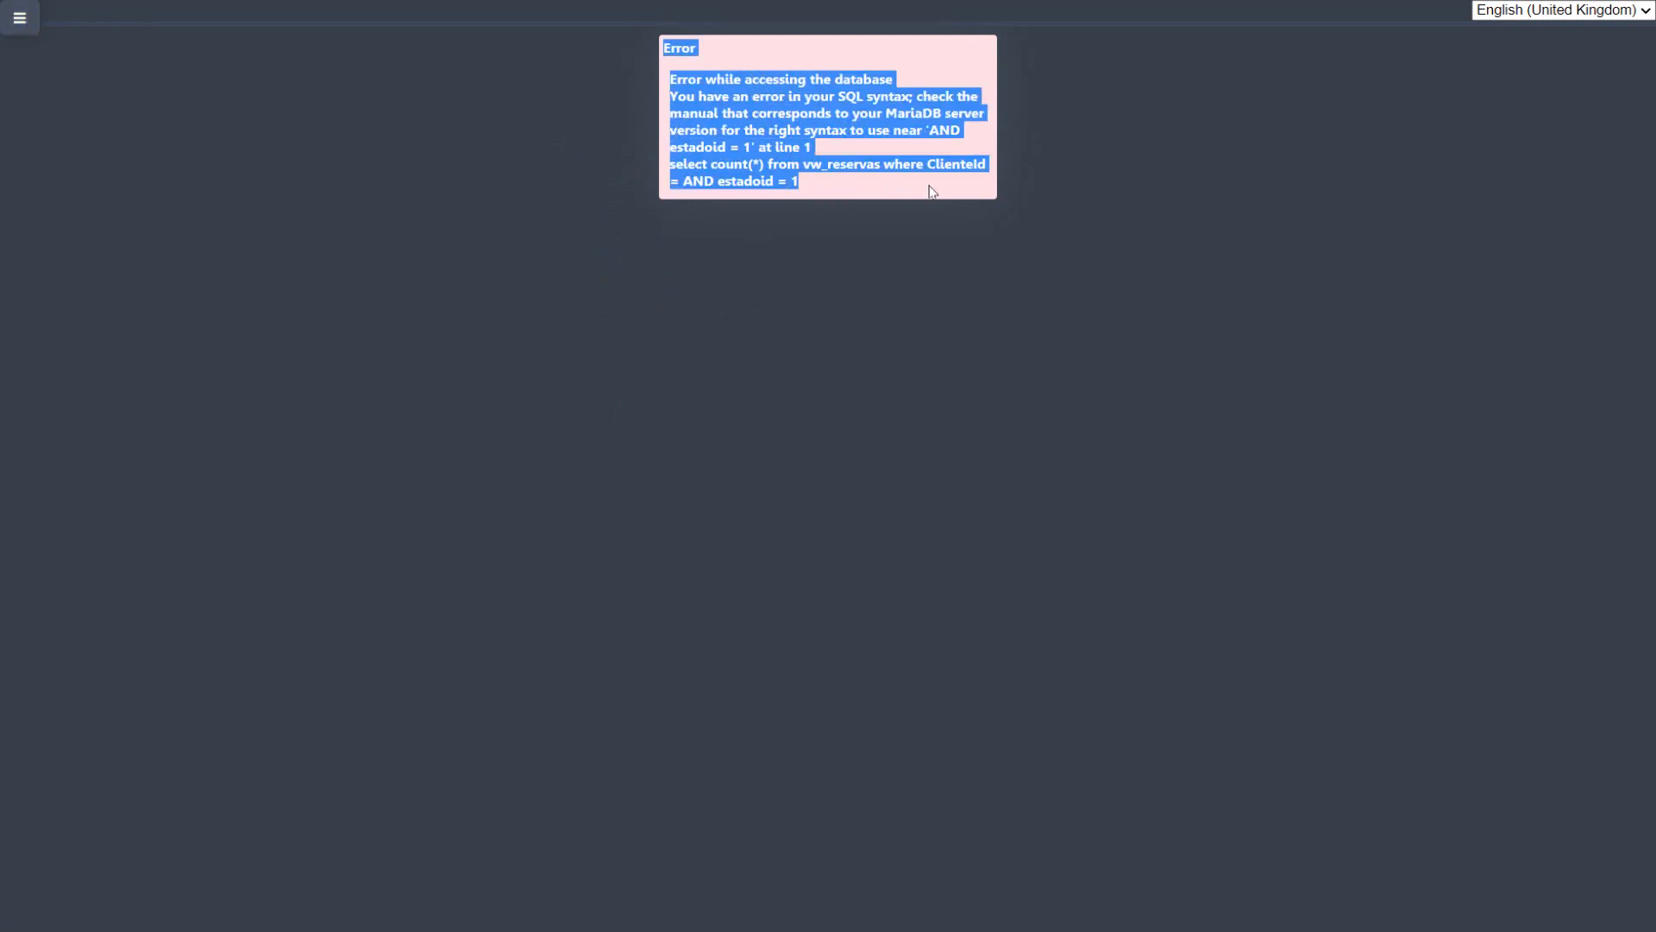
pyautogui.click(964, 179)
pyautogui.doubleClick(952, 172)
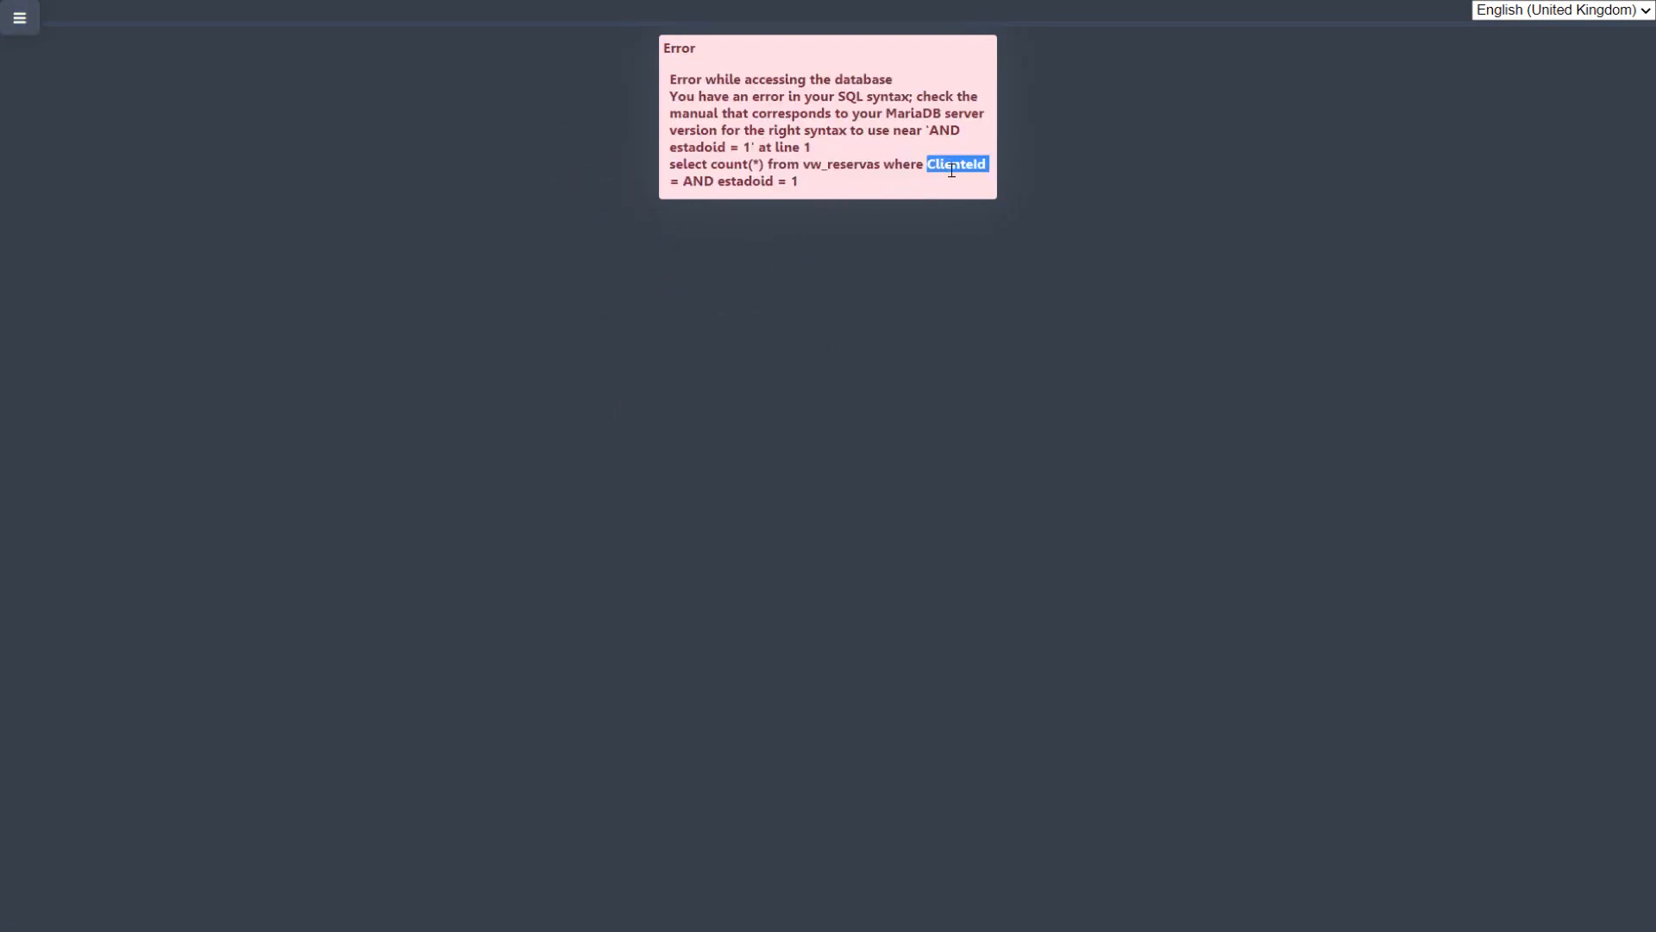
# Step: Open the Confirmed Tickets application and highlight ClienteId in the SQL query on vw_confirmaciones
pyautogui.click(20, 19)
pyautogui.moveTo(633, 63)
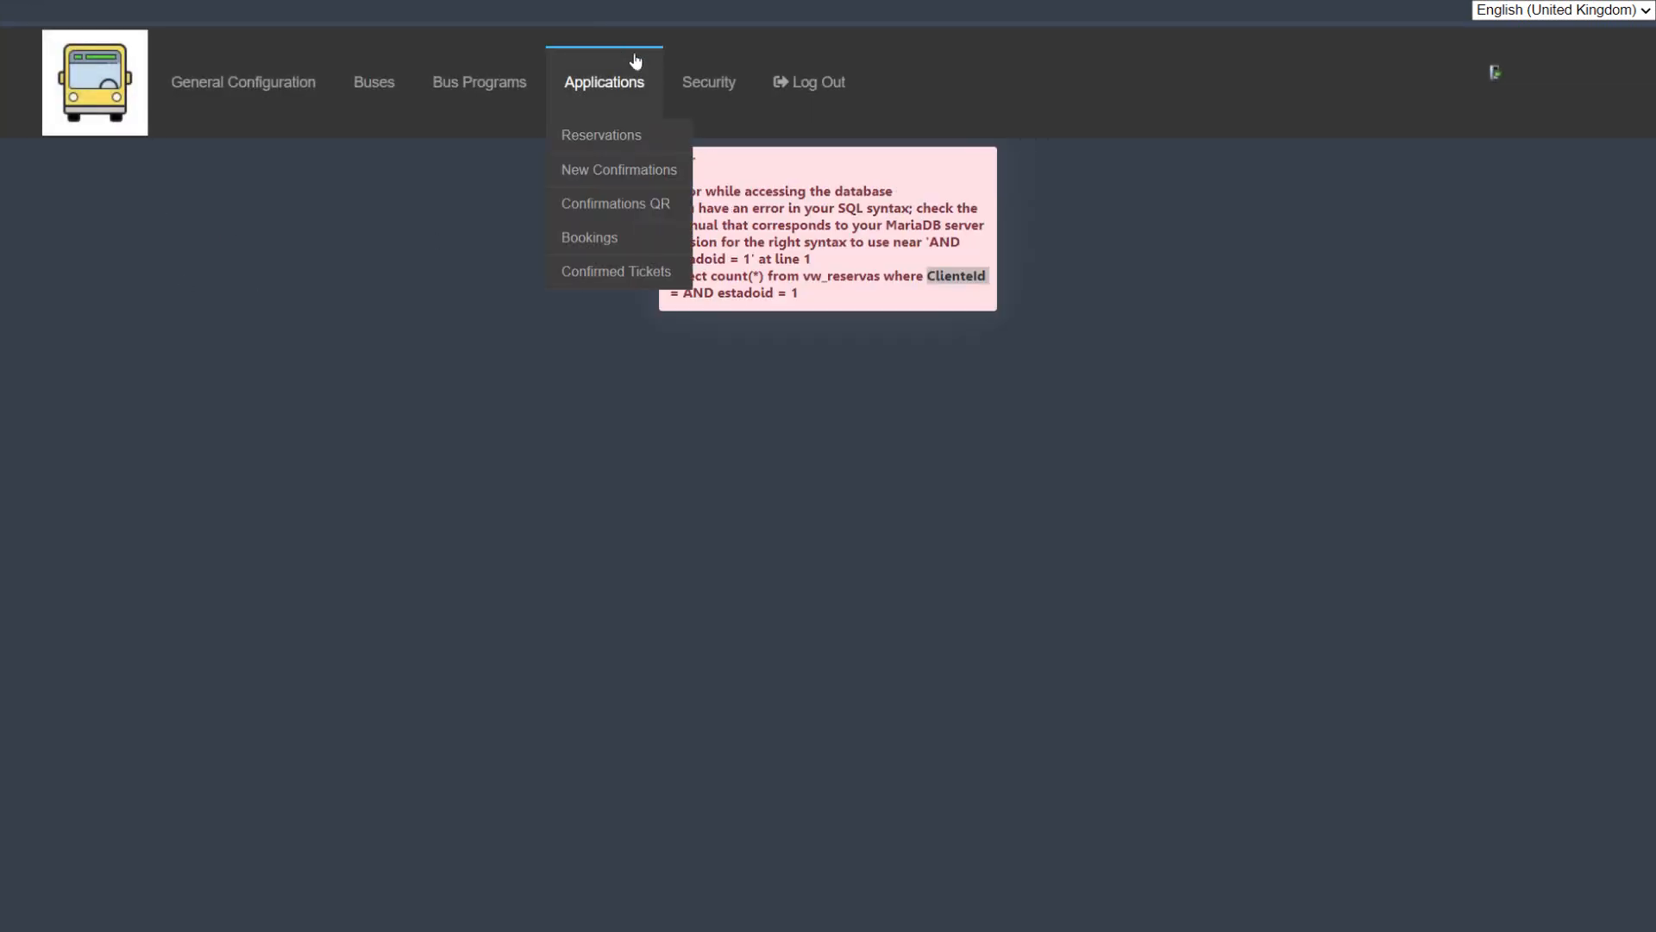
pyautogui.click(616, 272)
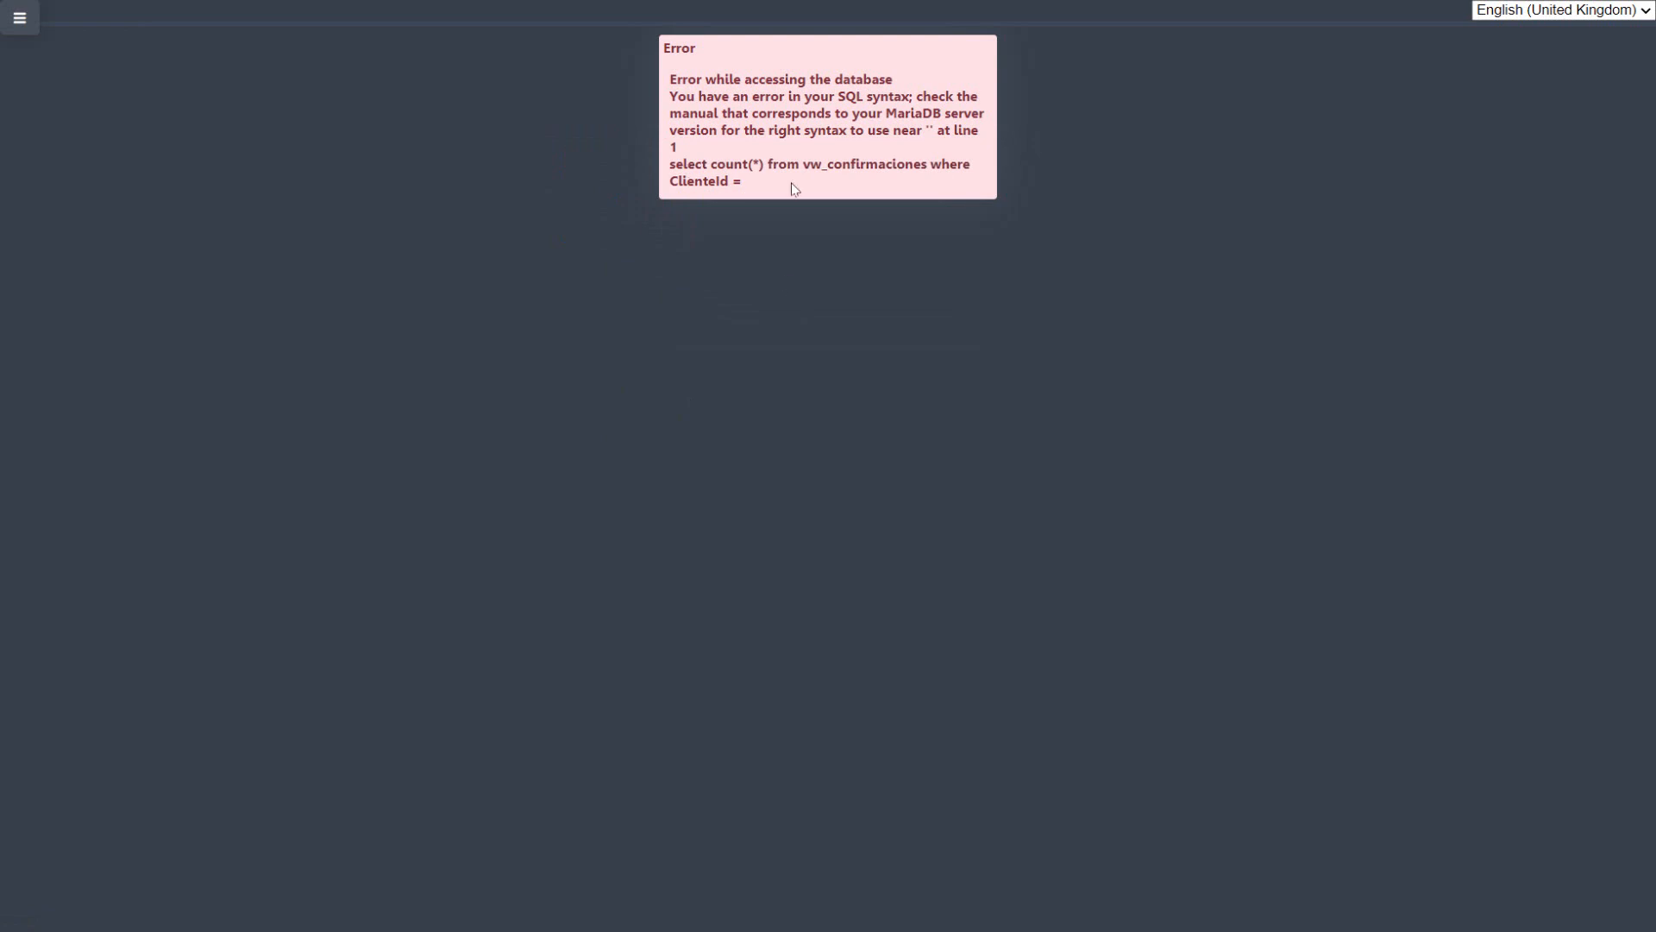
pyautogui.moveTo(795, 189); pyautogui.dragTo(699, 132)
pyautogui.click(703, 197)
pyautogui.doubleClick(690, 183)
# Step: Open the Users list of the security module to view the logins, names, emails and active status
pyautogui.click(26, 12)
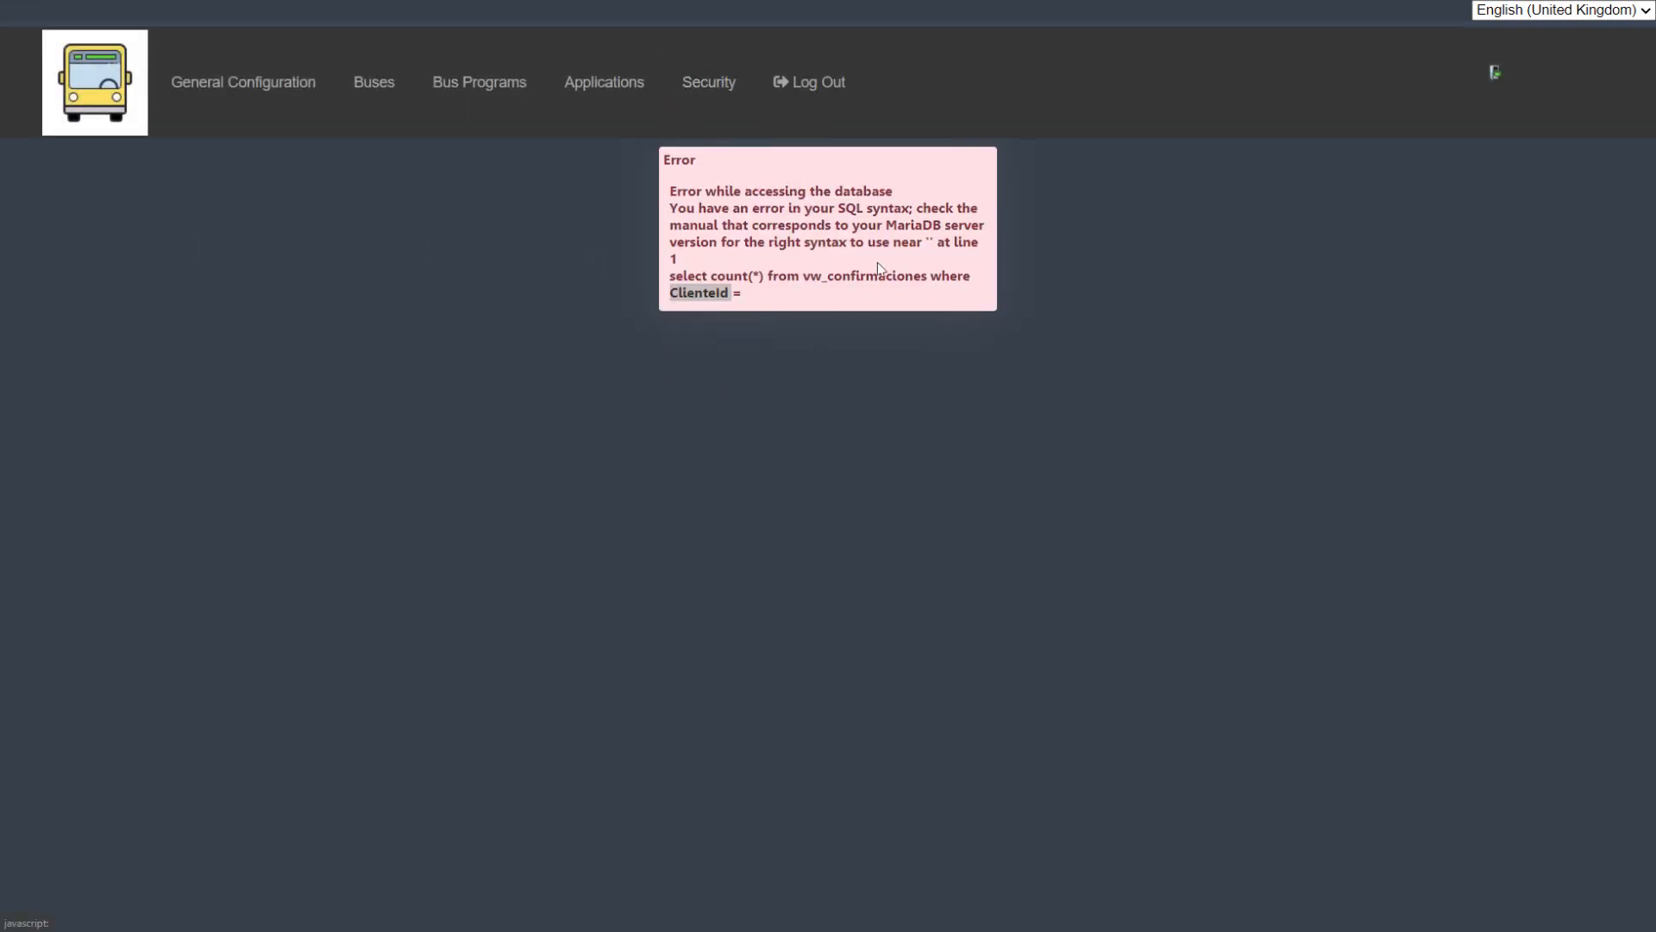
pyautogui.moveTo(608, 66)
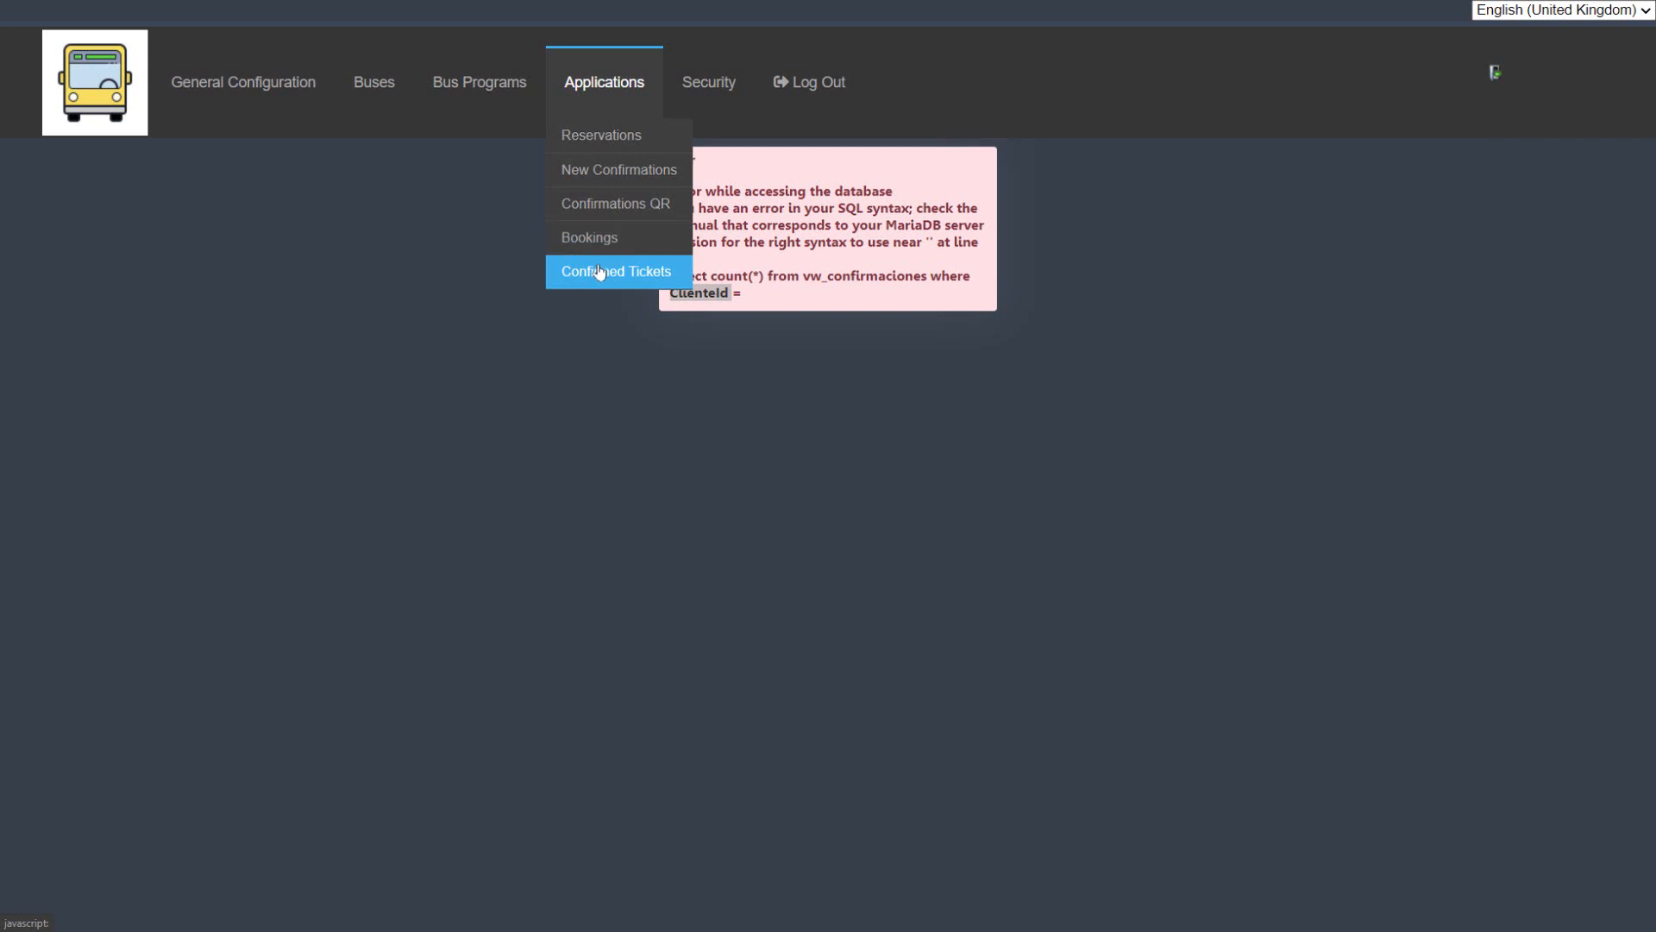
pyautogui.moveTo(716, 93)
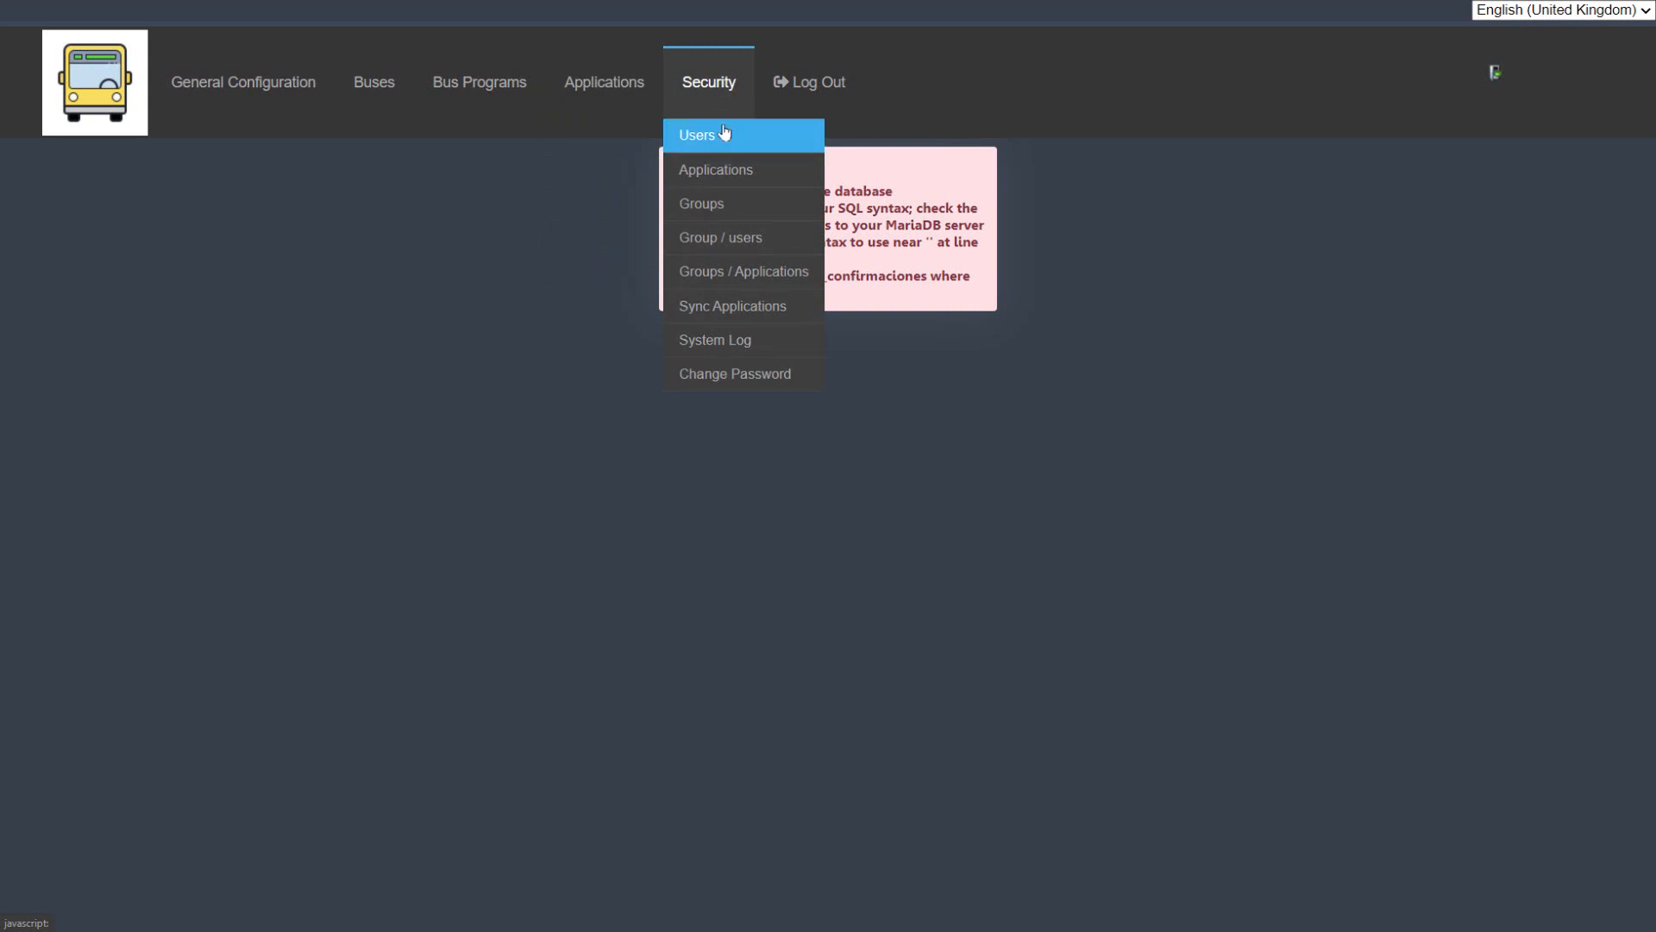
pyautogui.click(725, 134)
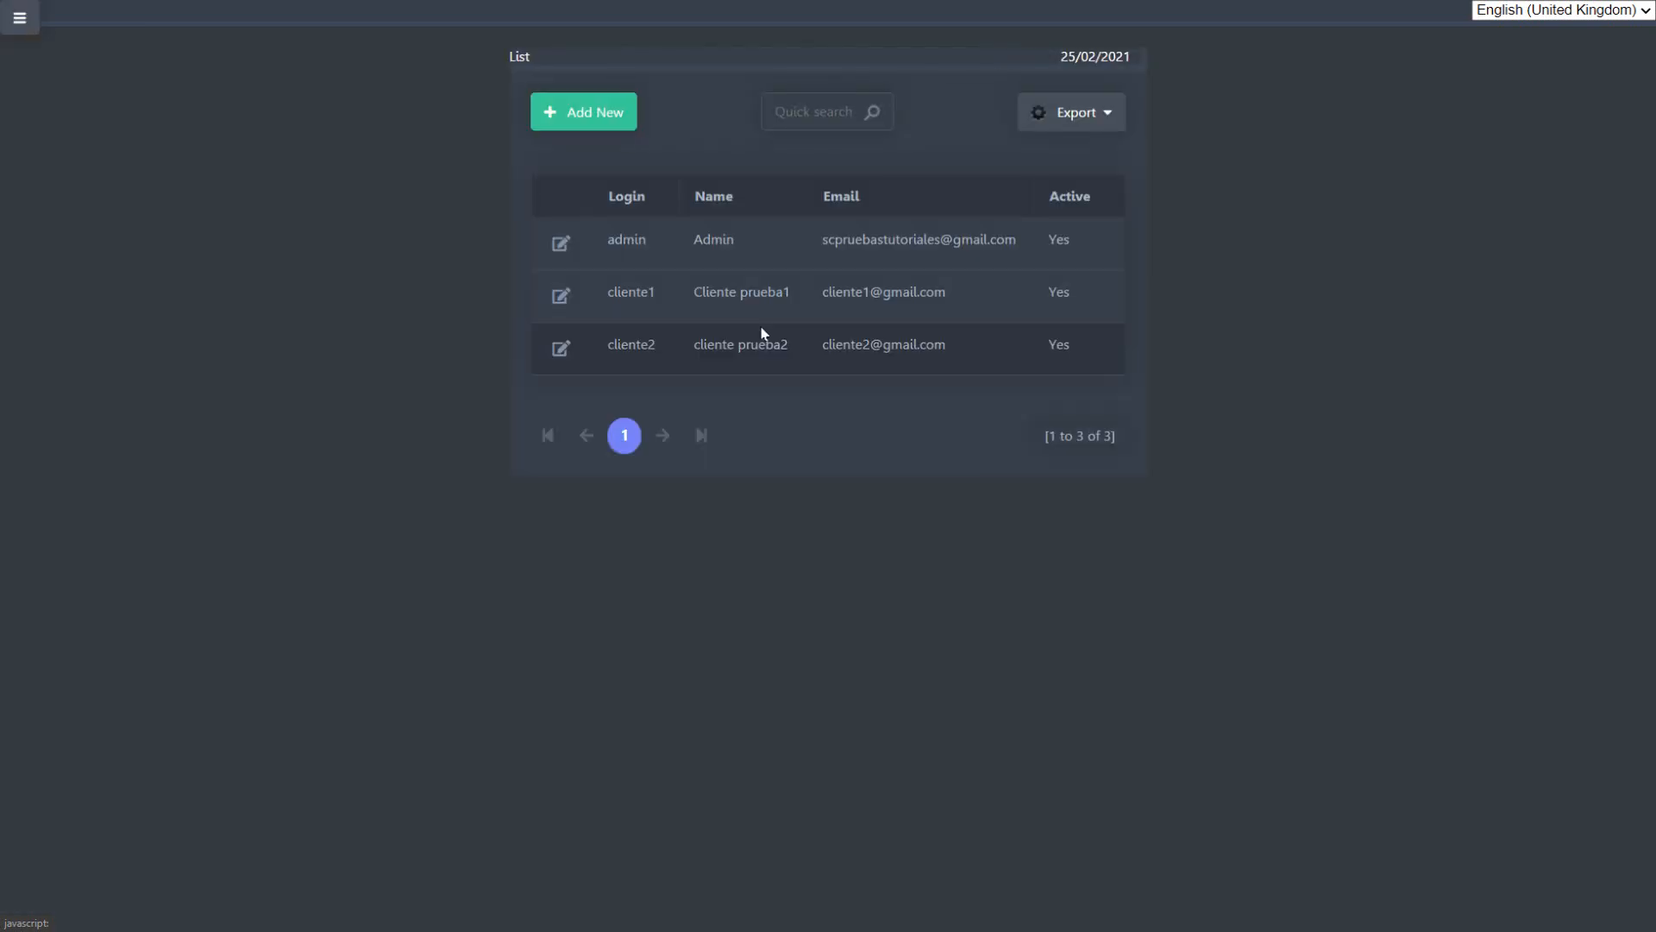
# Step: Open the Applications list of the security module to view the registered app names and descriptions
pyautogui.click(13, 25)
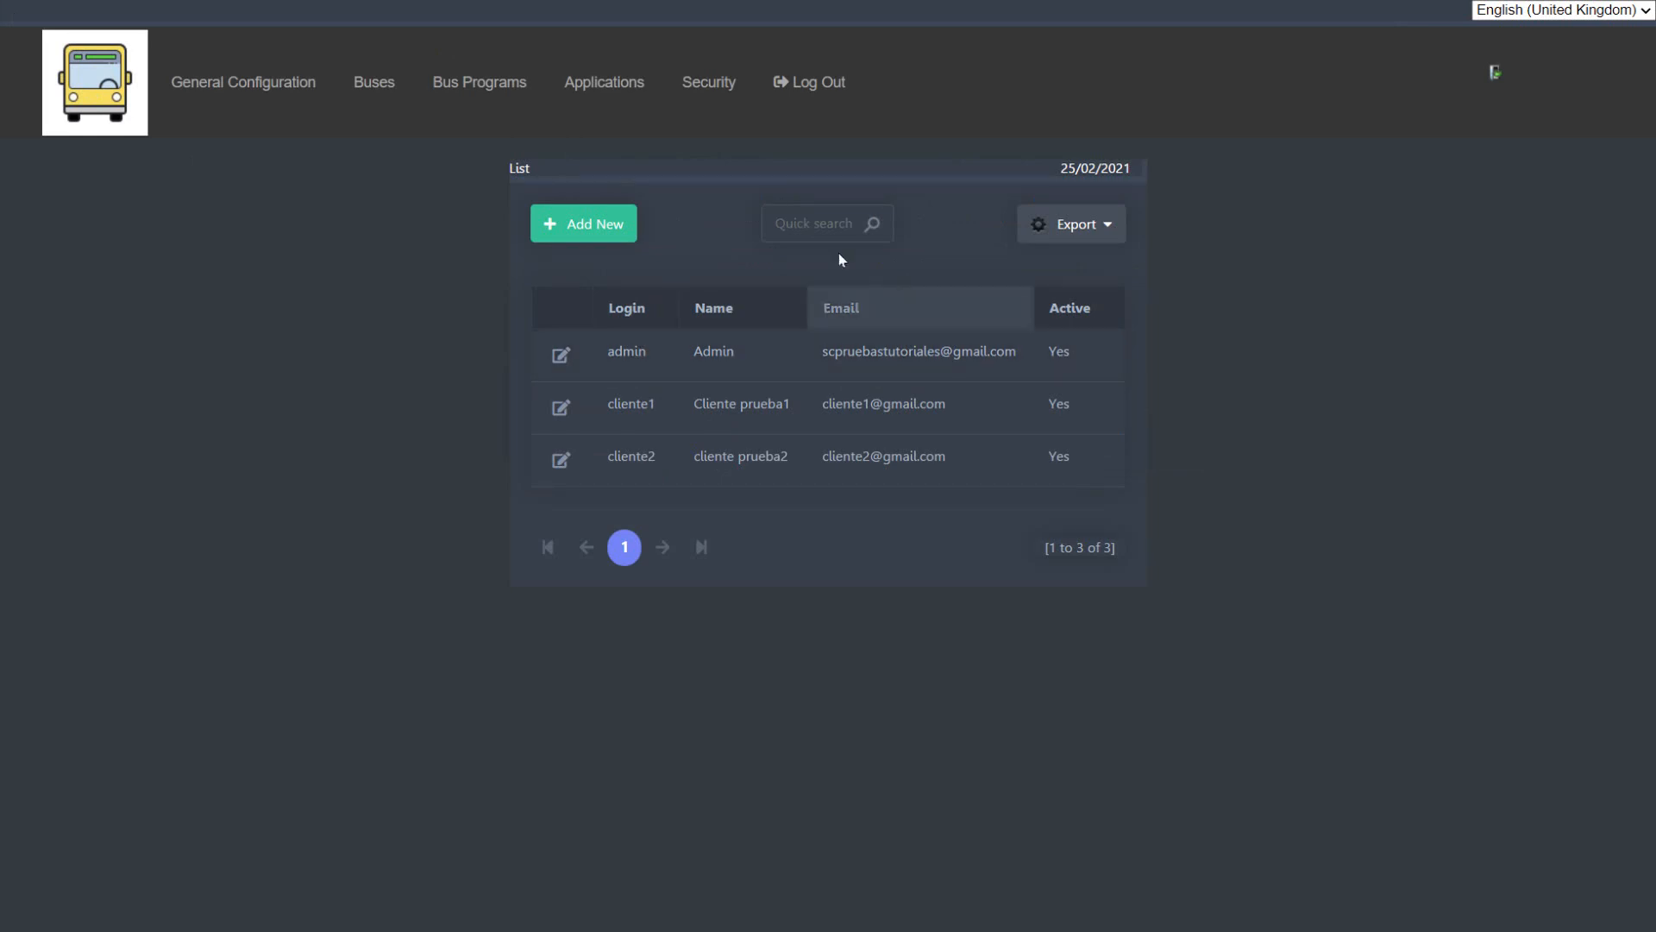
pyautogui.click(705, 77)
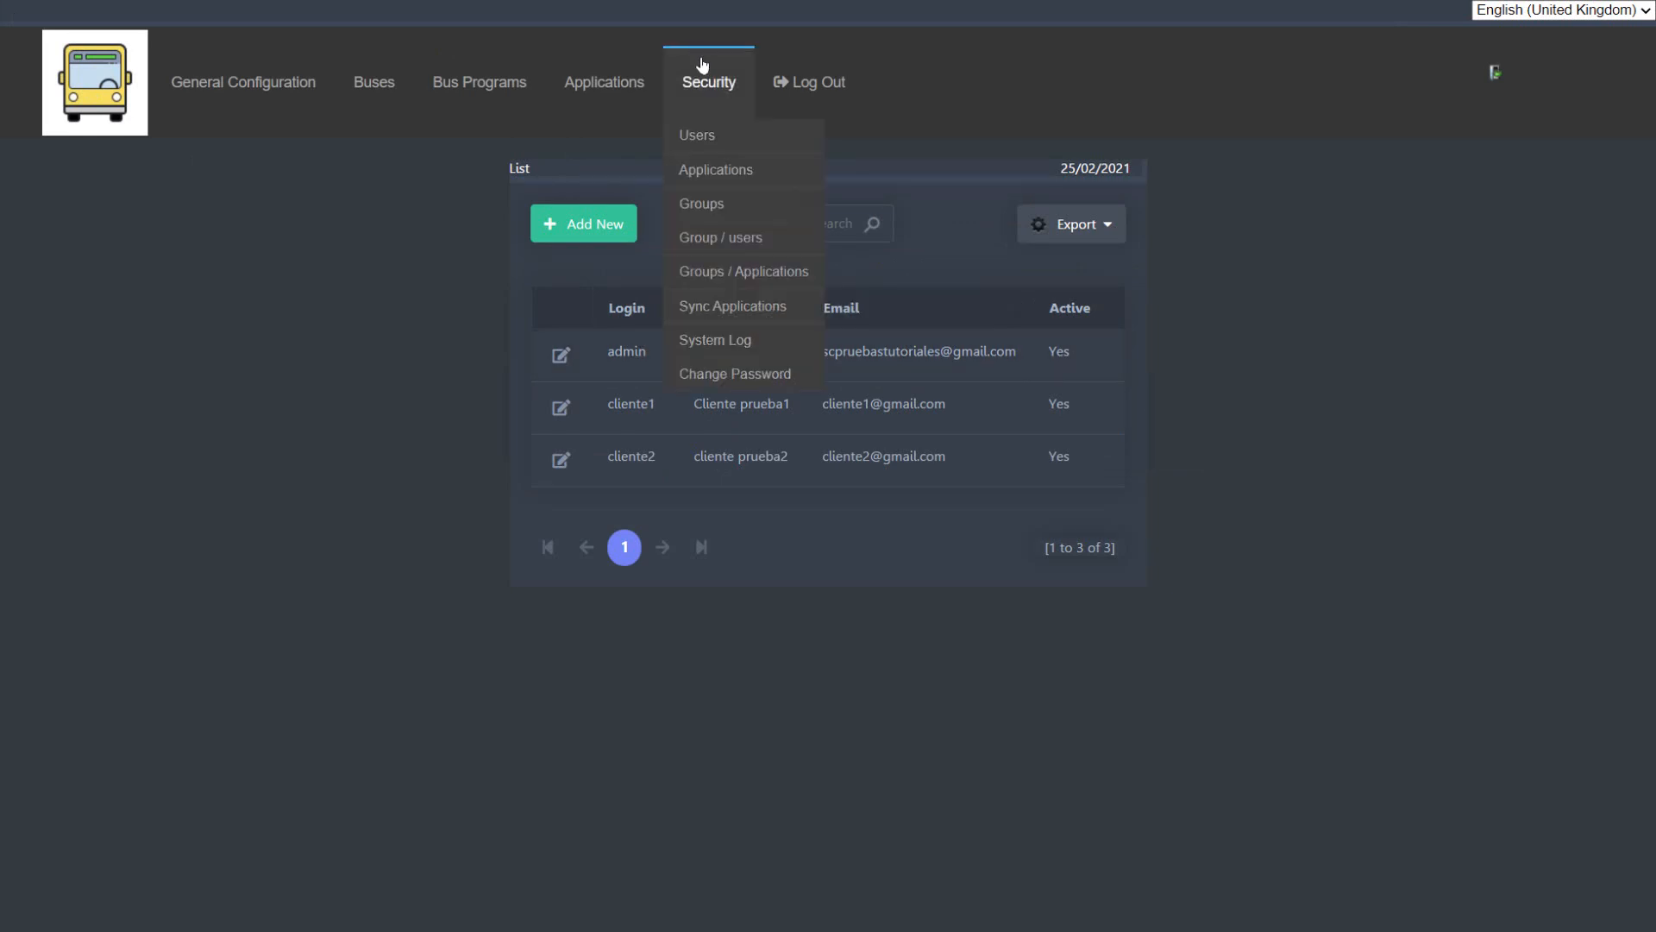
pyautogui.click(717, 172)
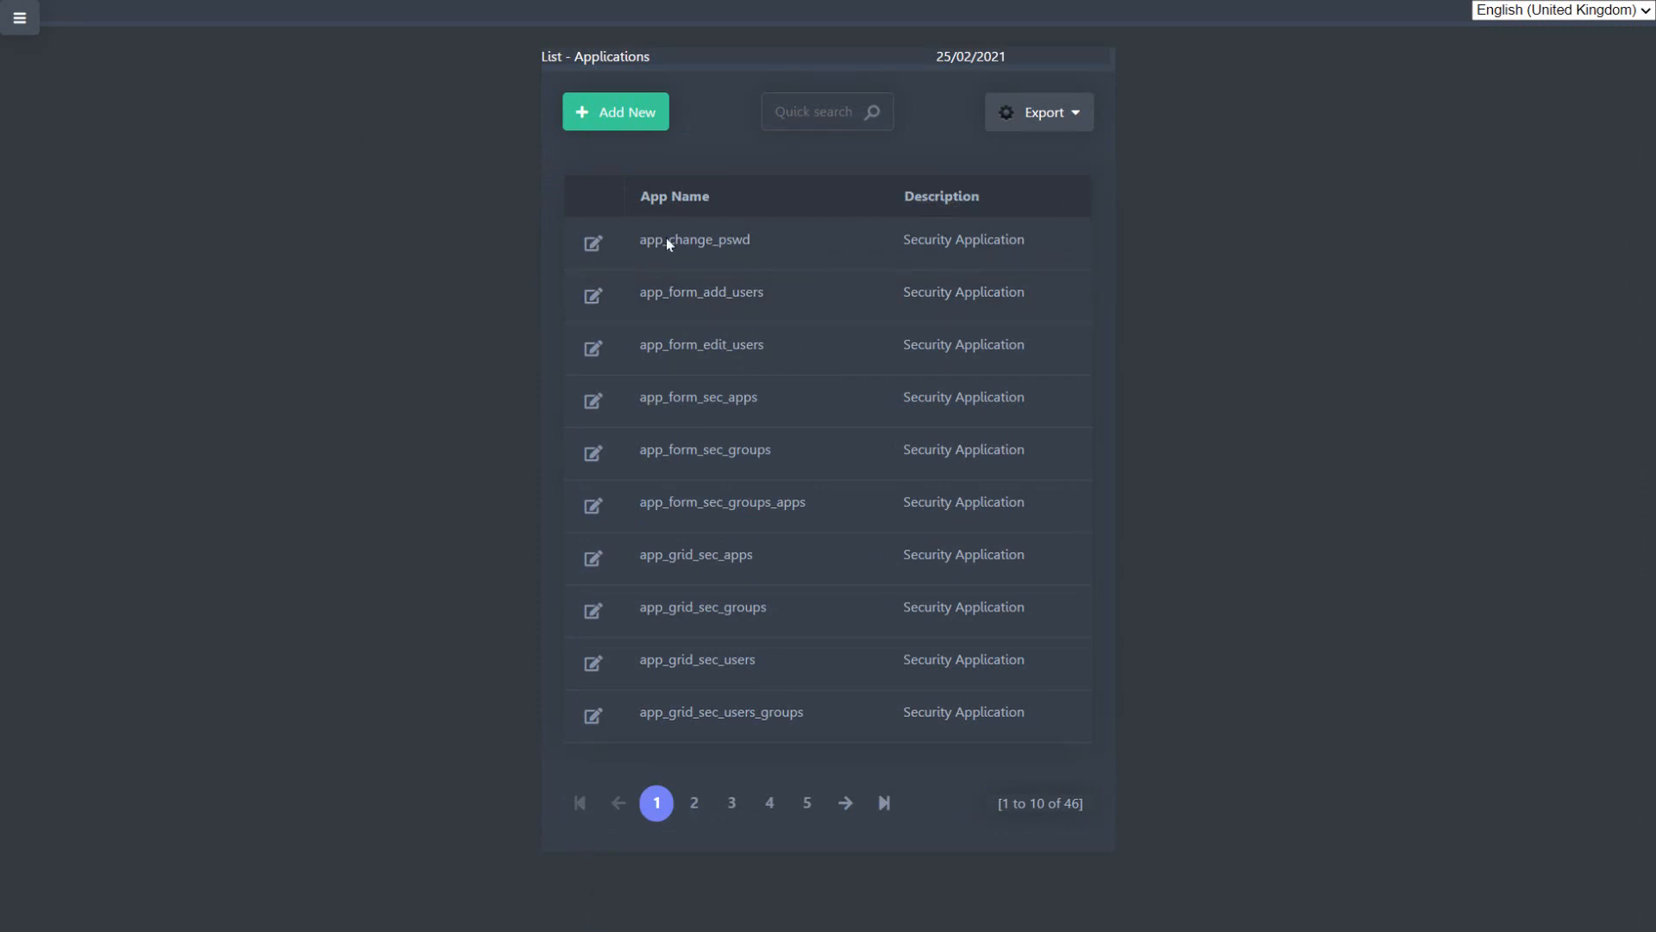
# Step: Open the Groups list of the security module to view the user groups and their descriptions
pyautogui.click(20, 19)
pyautogui.moveTo(738, 87)
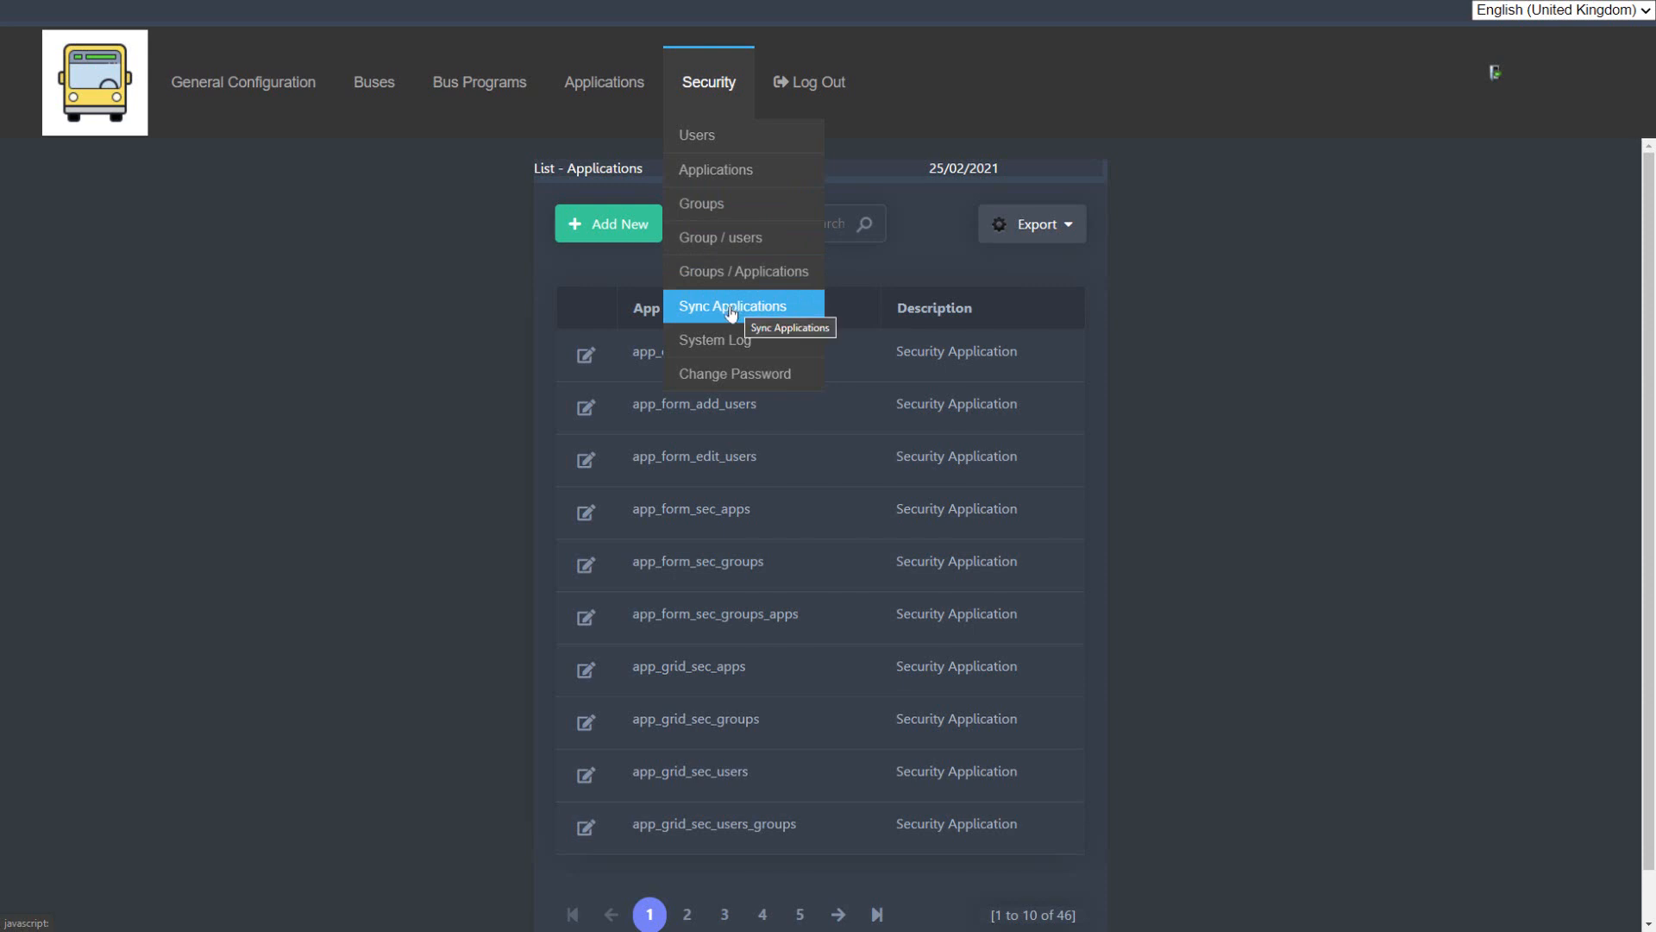
pyautogui.click(703, 204)
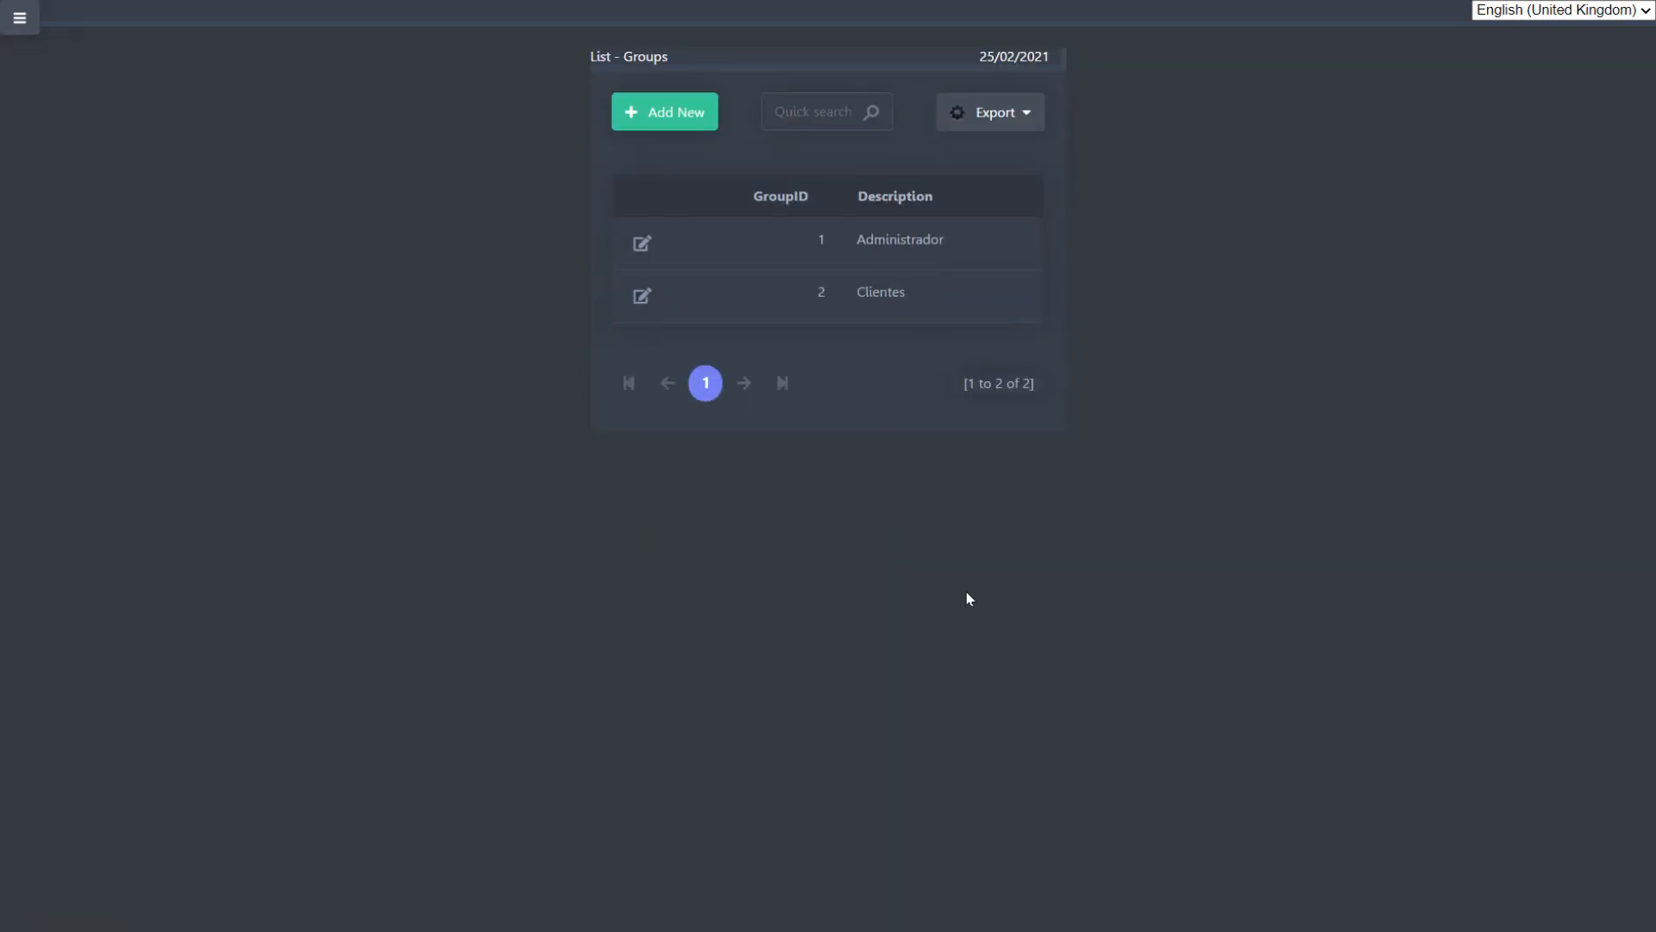
# Step: Highlight the Administrador and Clientes groups in the list and examine which applications the Applications menu offers
pyautogui.doubleClick(932, 244)
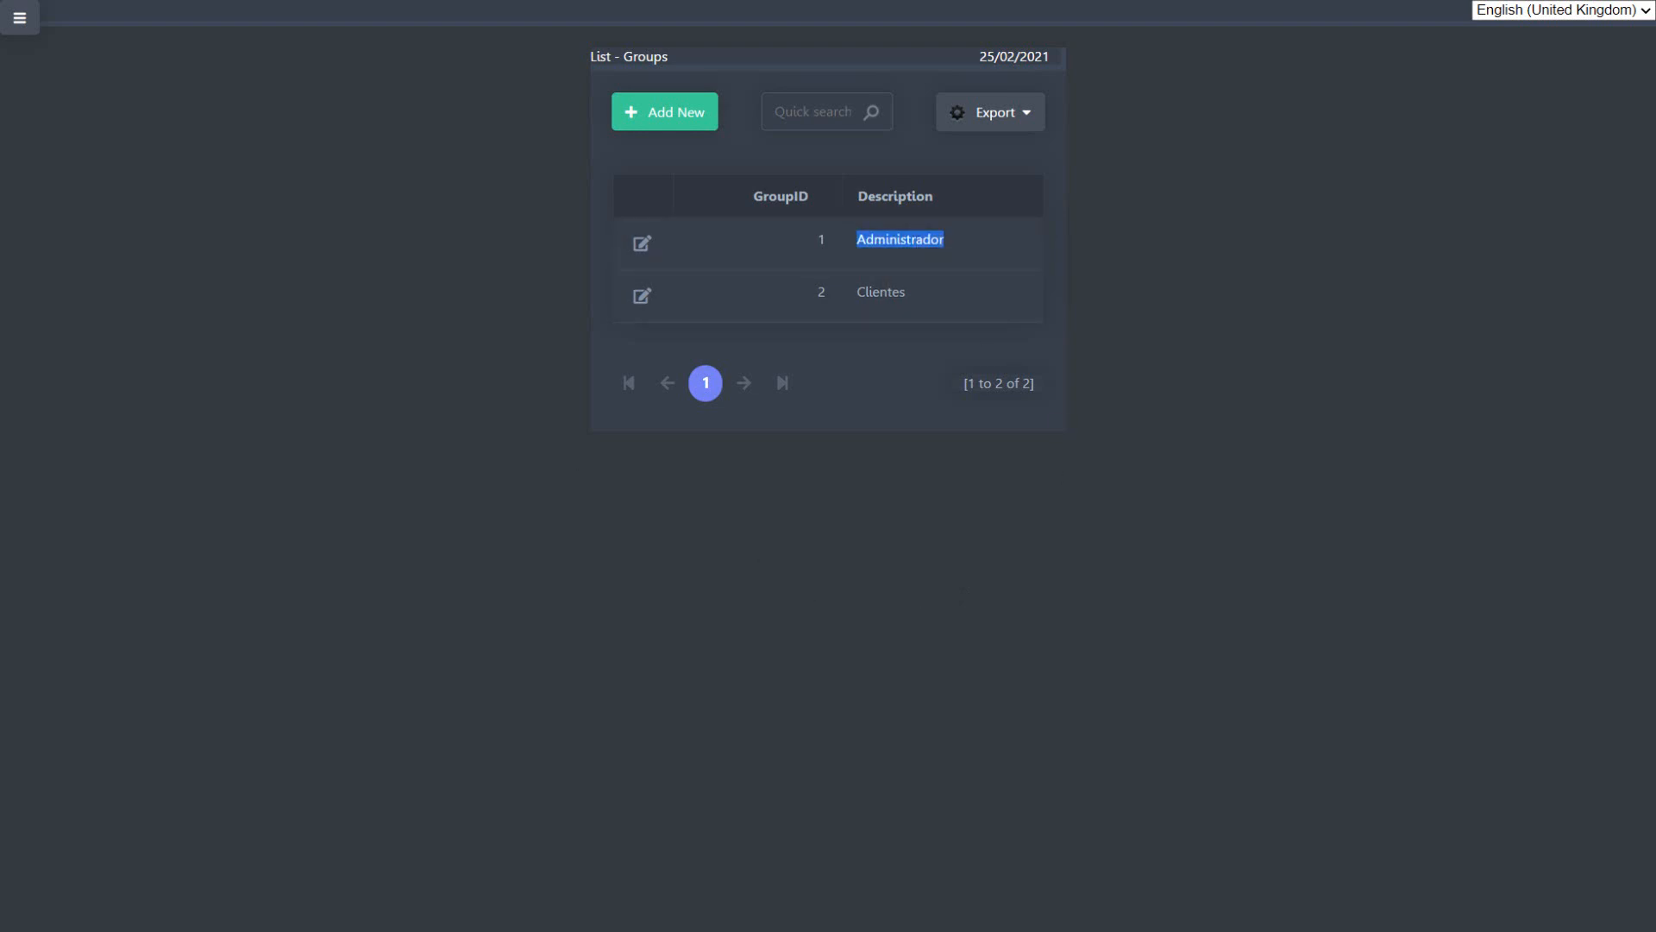
pyautogui.click(19, 17)
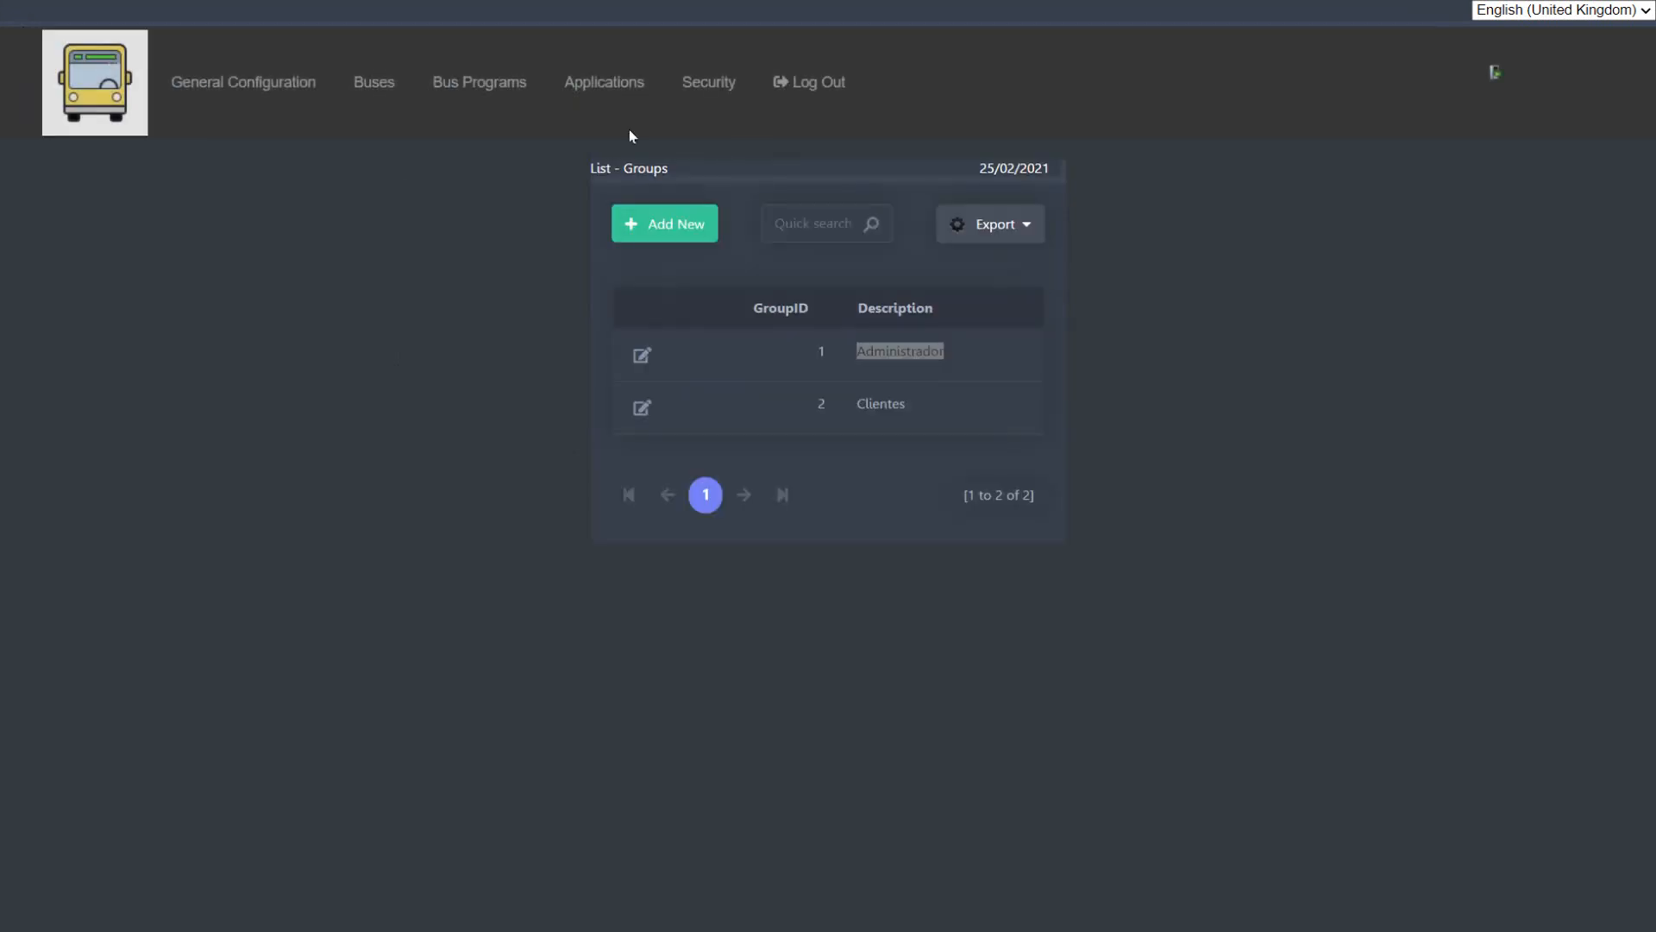
pyautogui.click(605, 87)
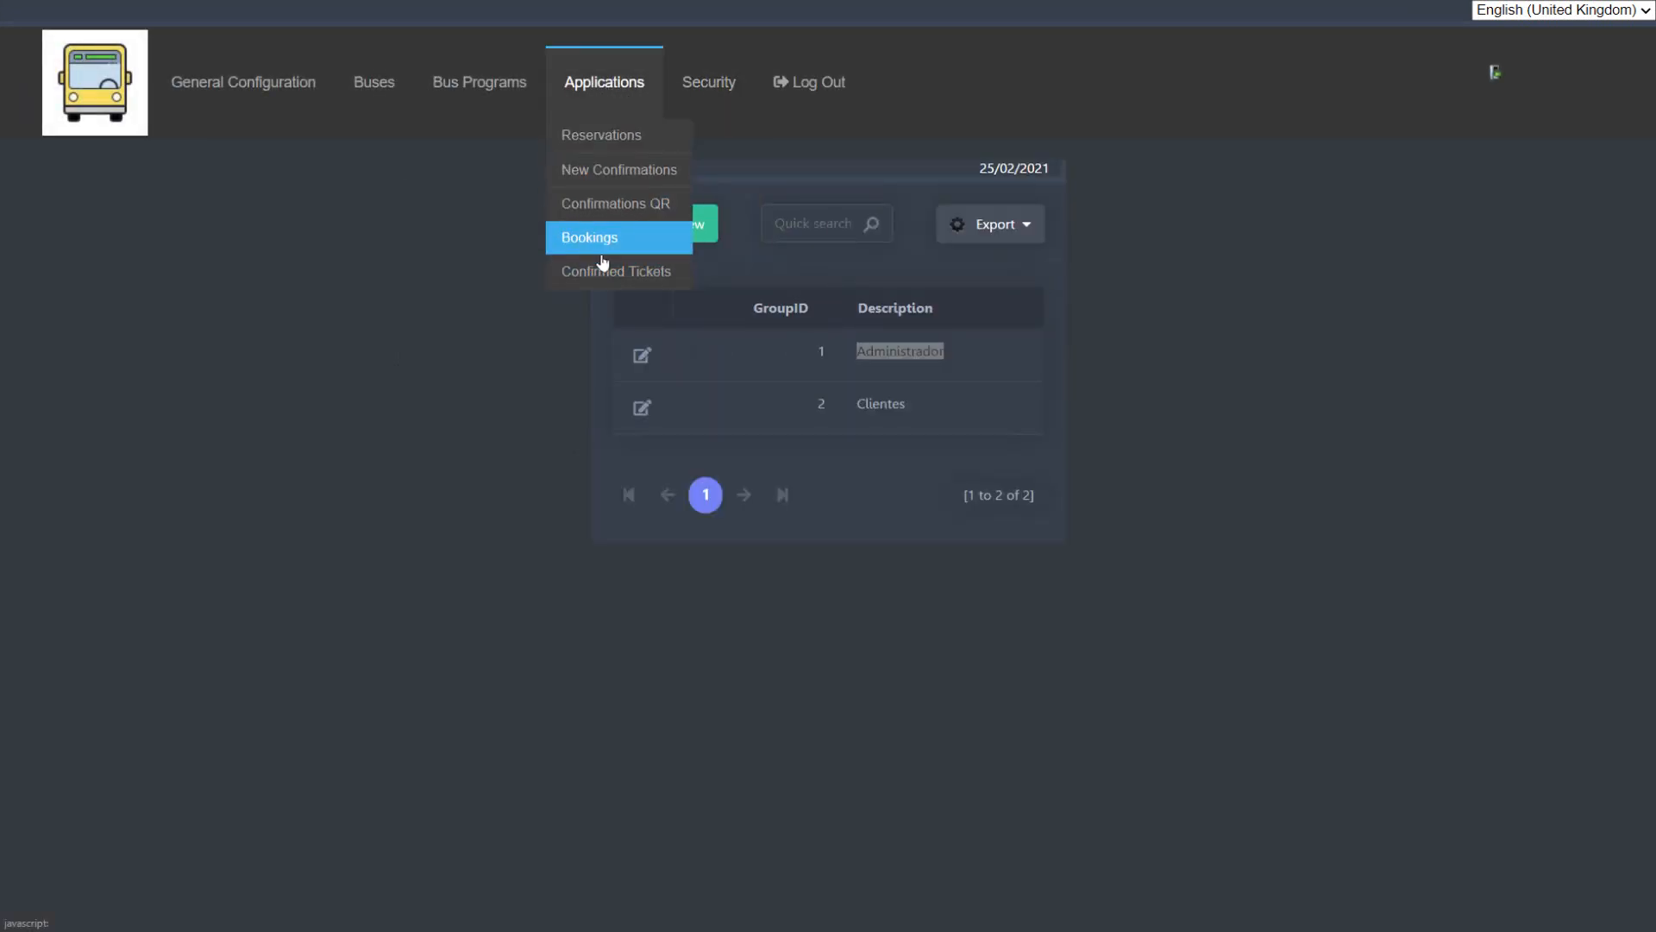
pyautogui.doubleClick(876, 405)
pyautogui.click(867, 622)
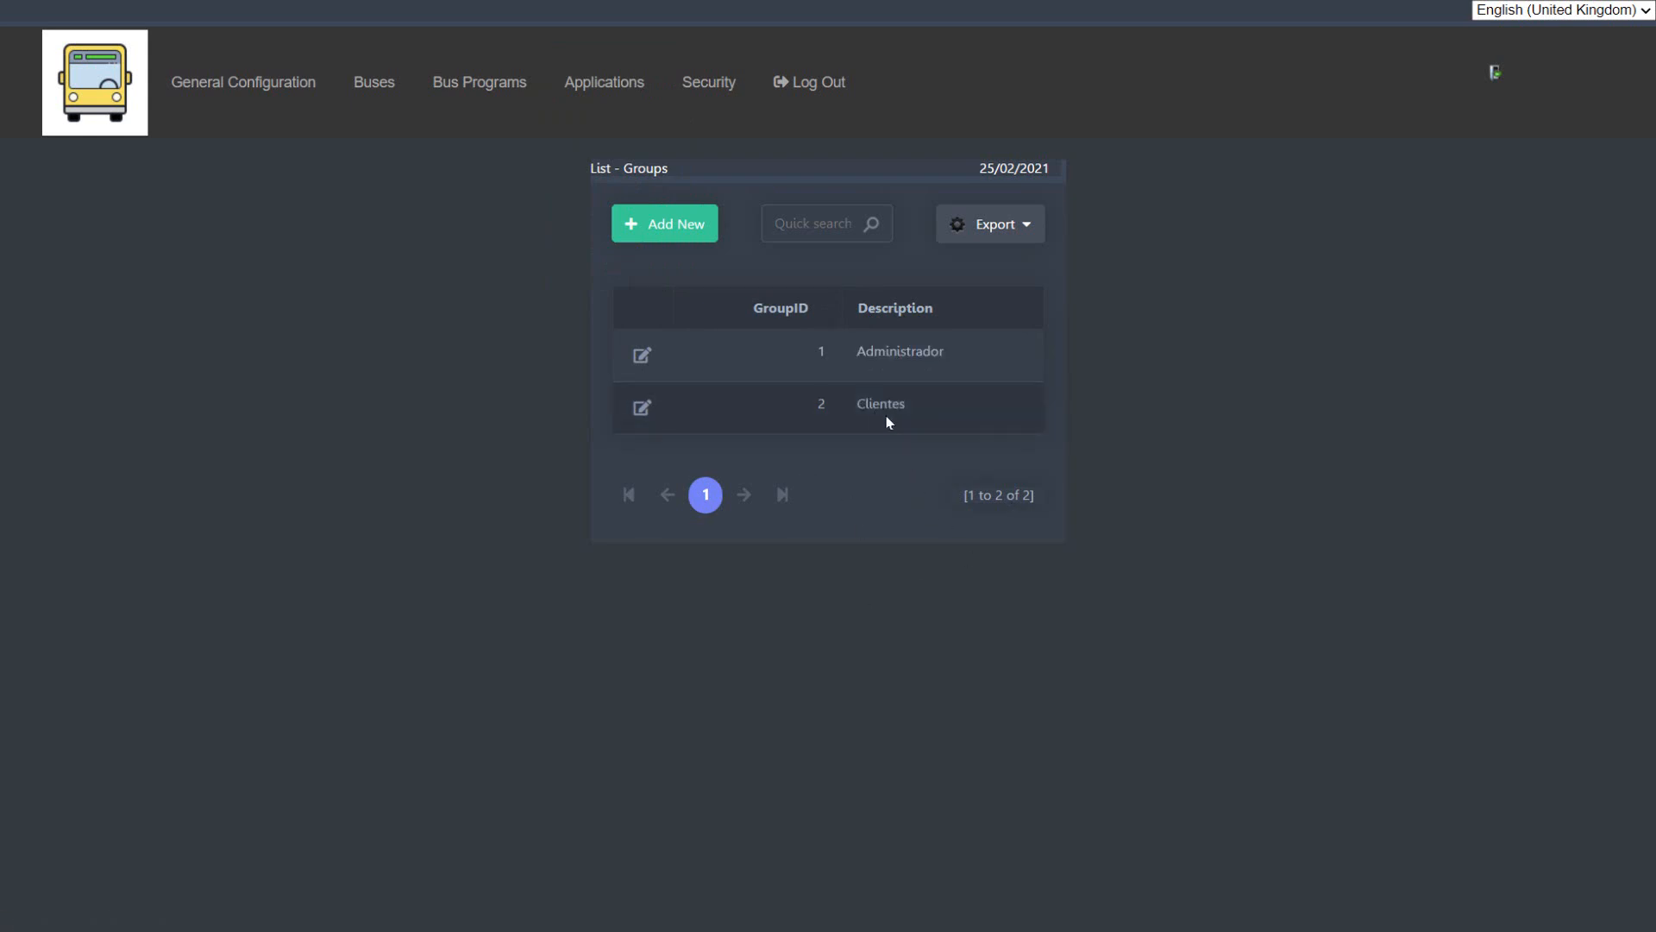
pyautogui.moveTo(592, 110)
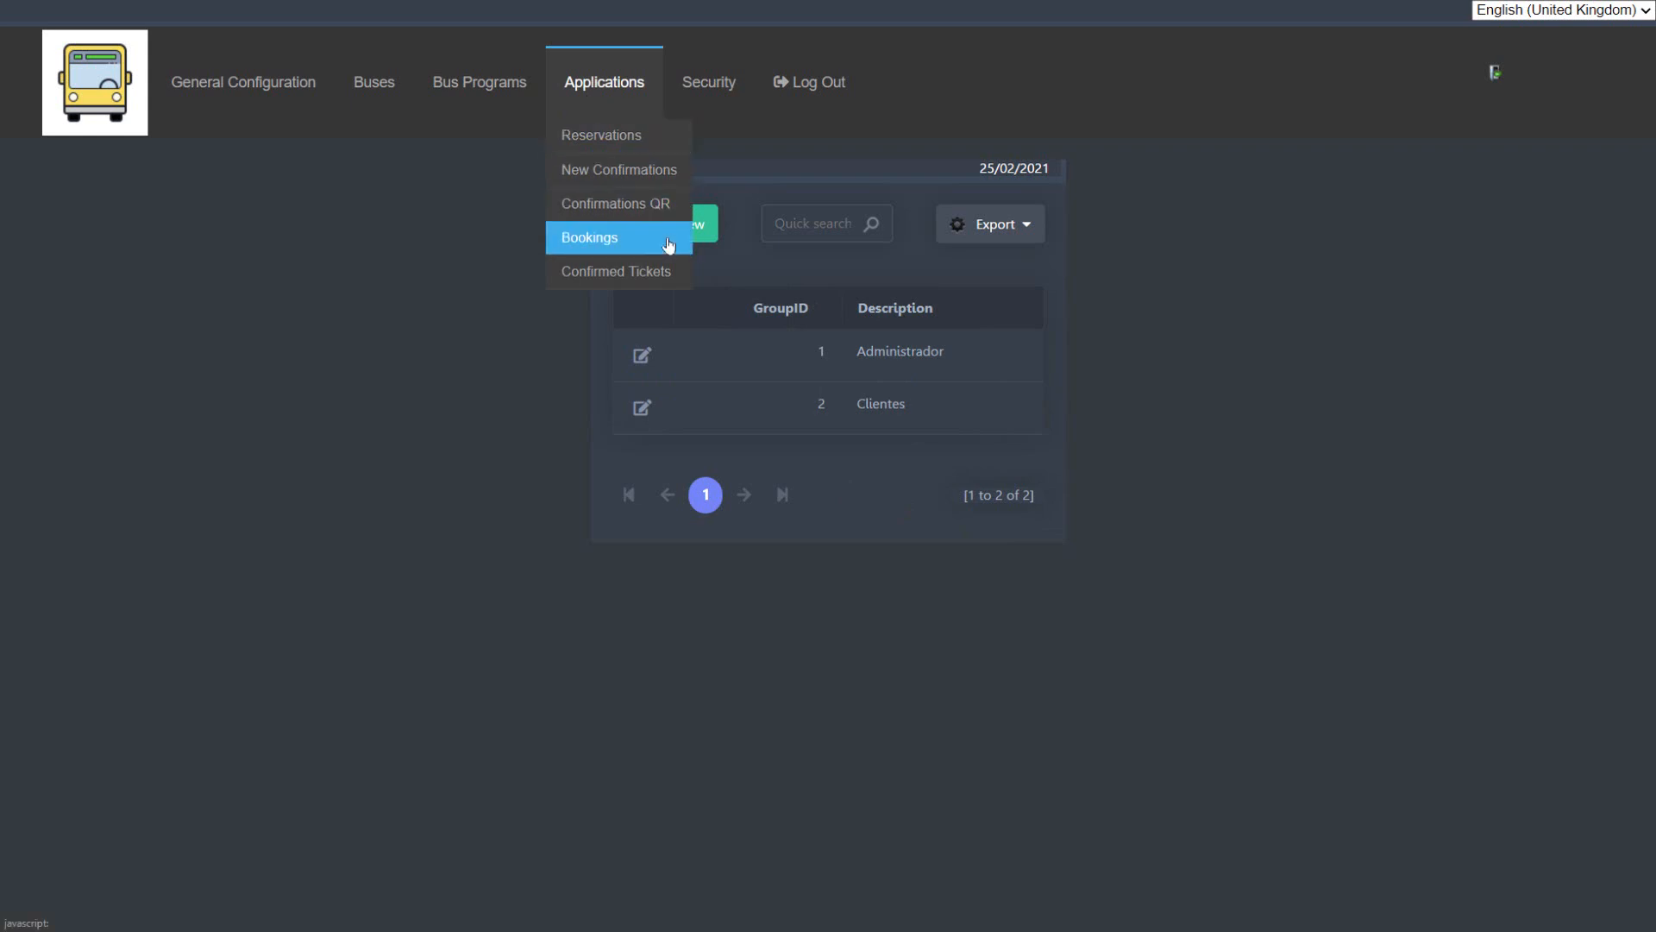
# Step: Open the Group / users page of the security module to view its group filter
pyautogui.moveTo(732, 74)
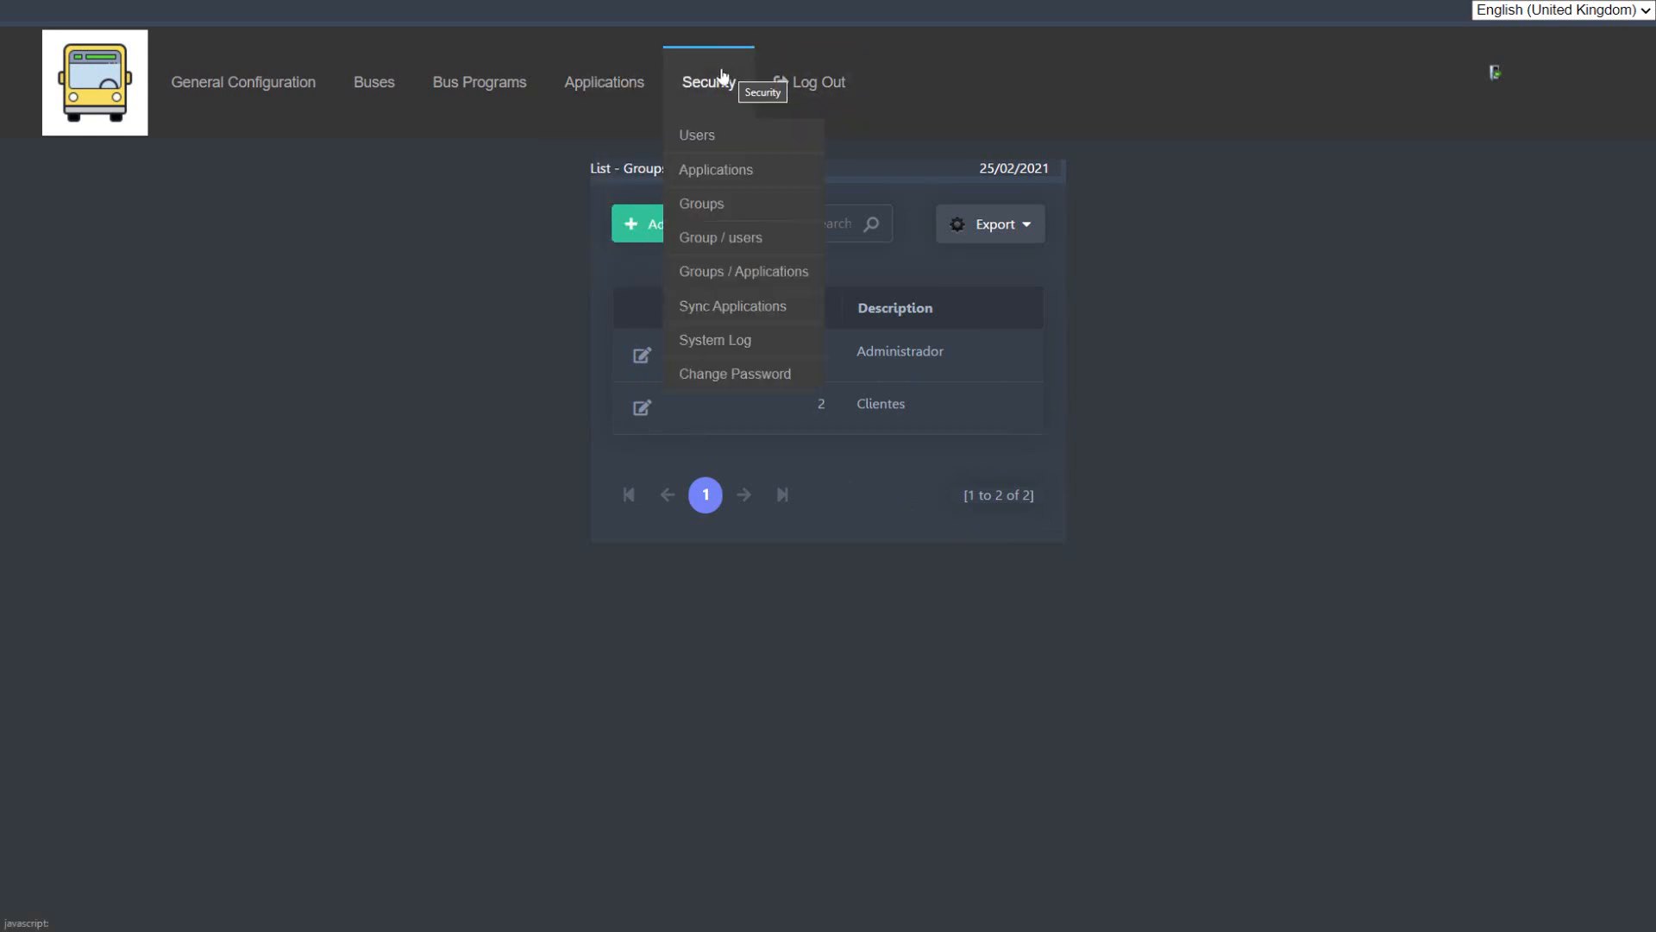
pyautogui.click(737, 237)
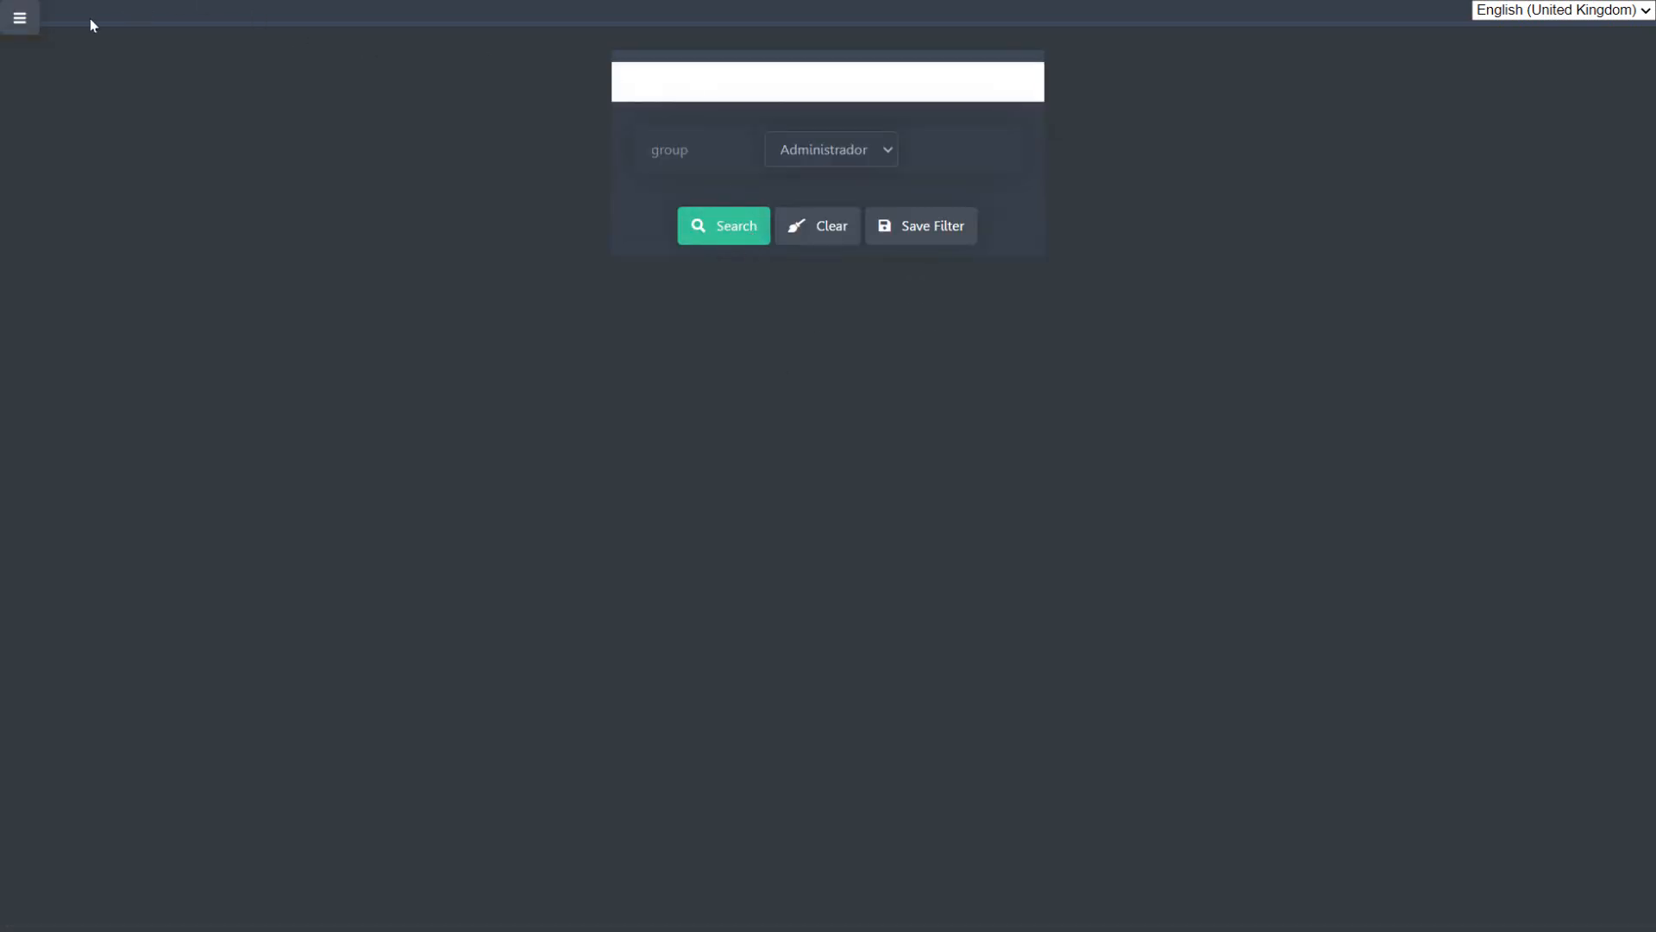
# Step: Open the Groups / Applications permissions for the Administrador group, examine the access rights per application, and highlight the group name
pyautogui.moveTo(715, 95)
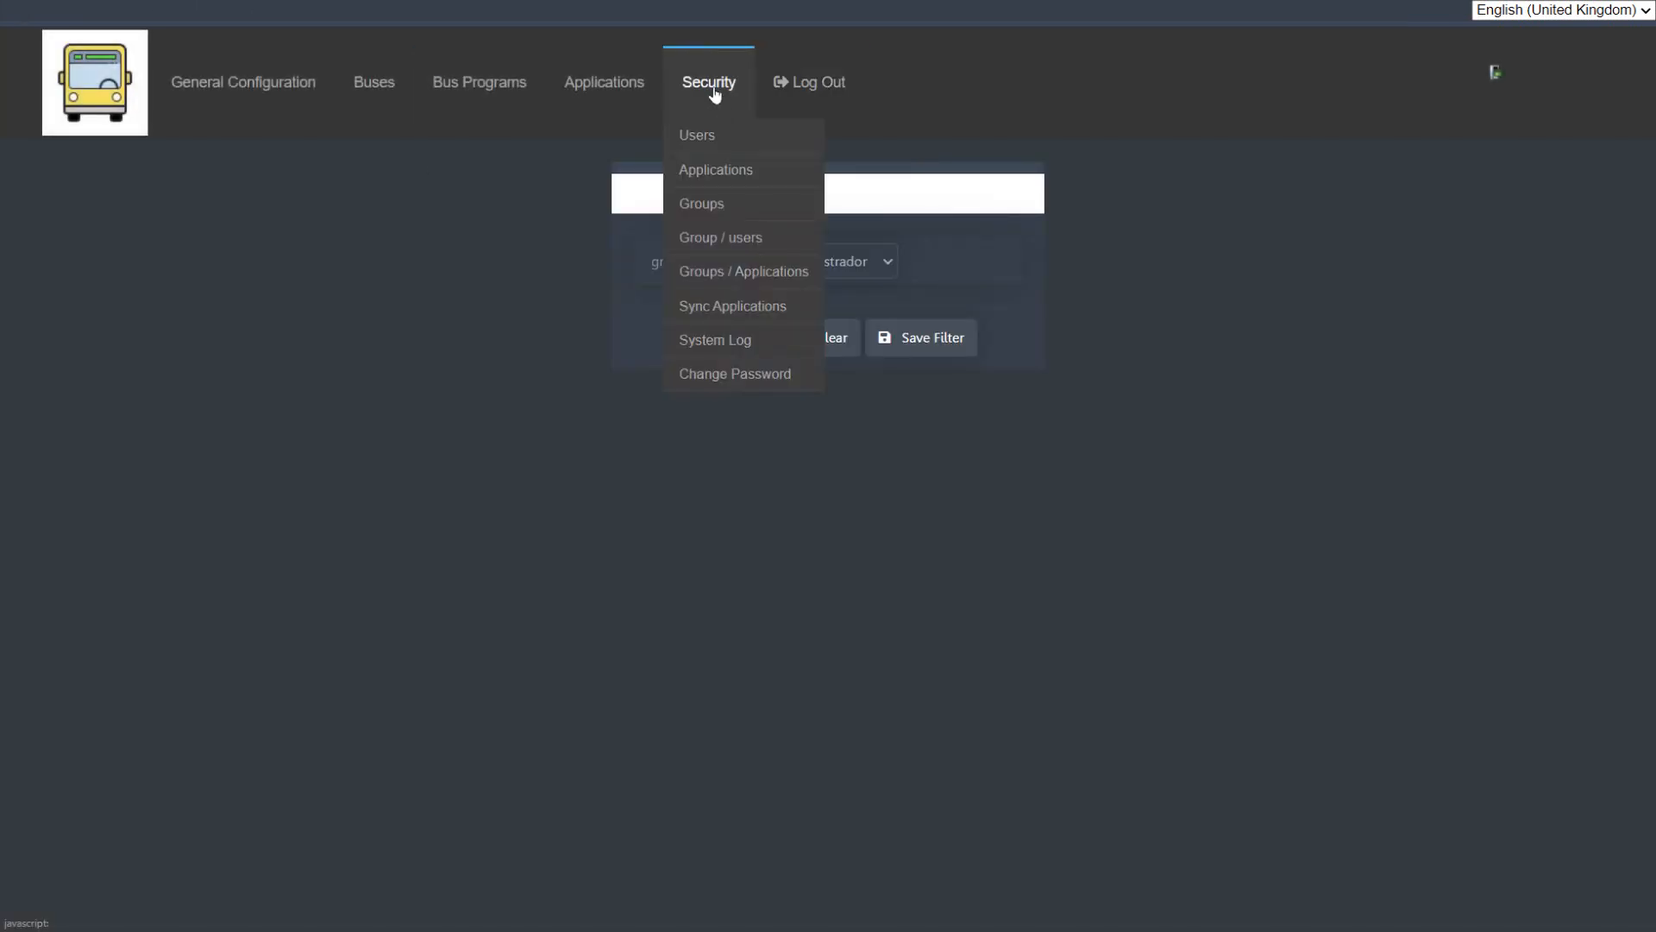
pyautogui.click(744, 275)
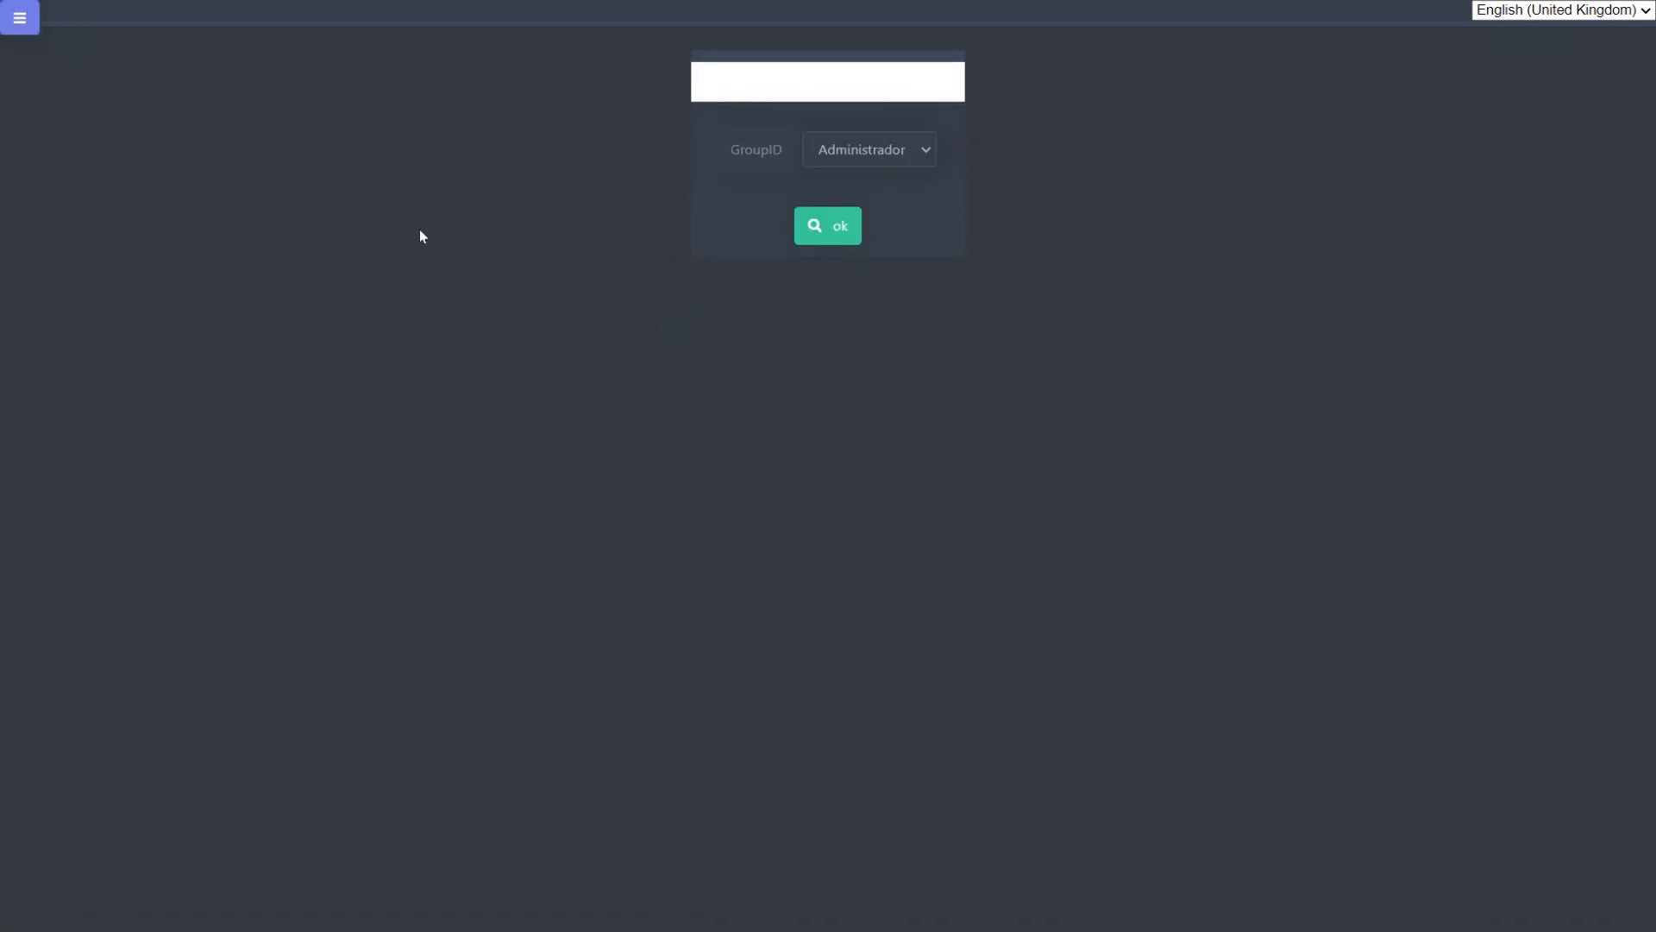
pyautogui.click(838, 226)
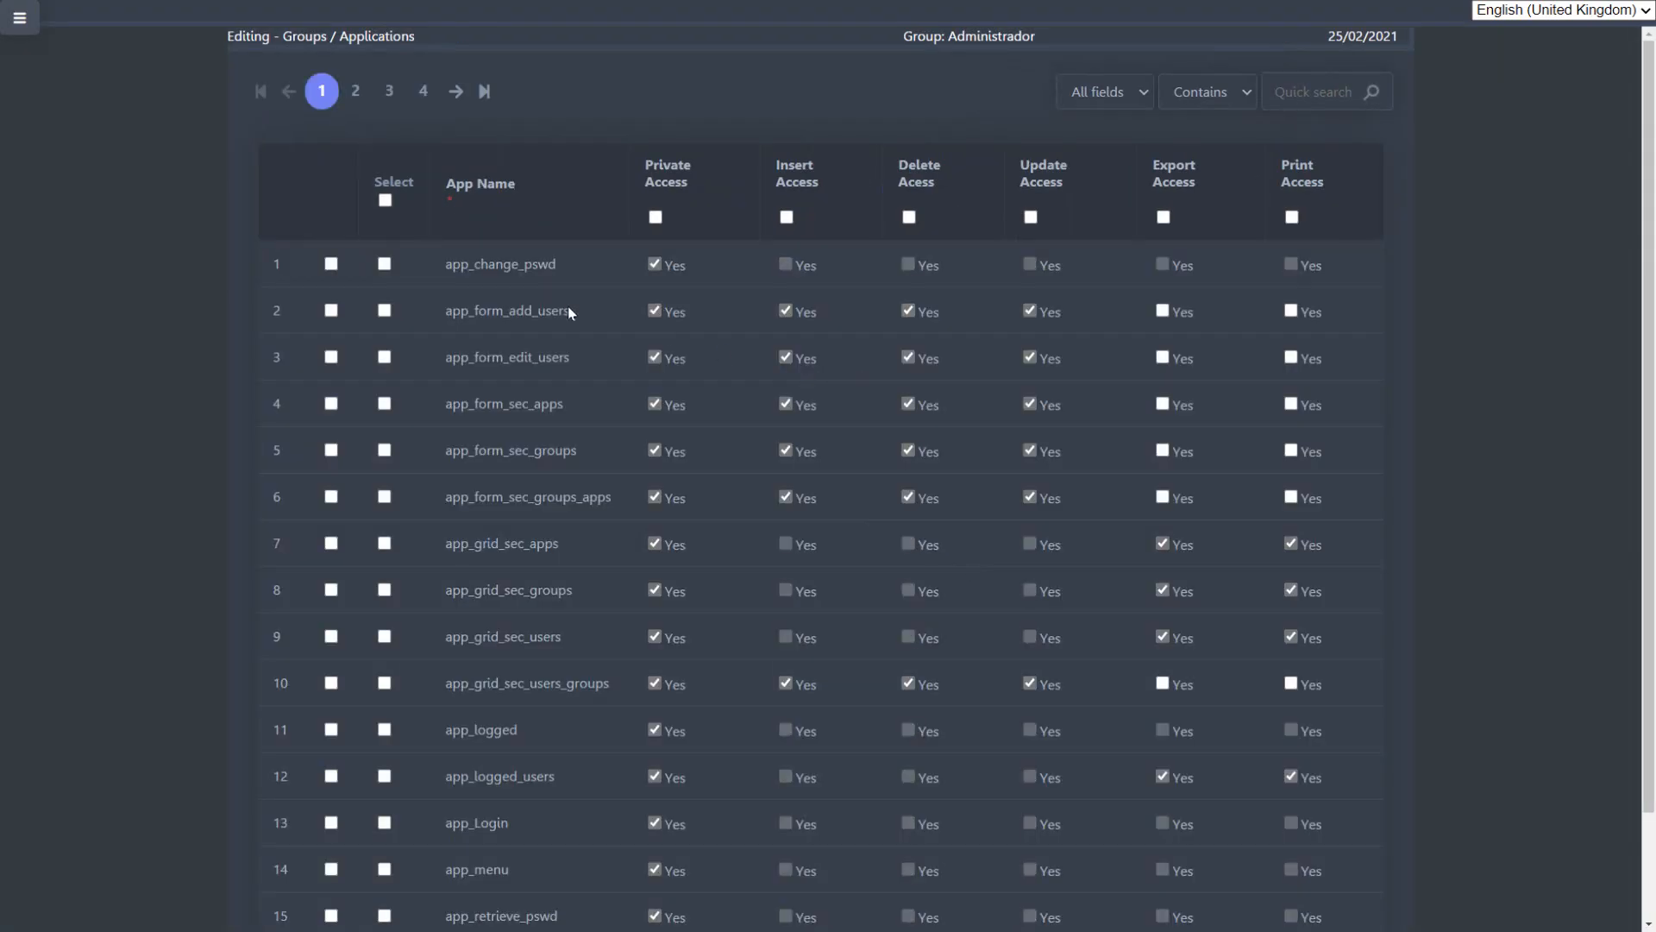
pyautogui.scroll(-2, 604, 449)
pyautogui.scroll(2, 647, 607)
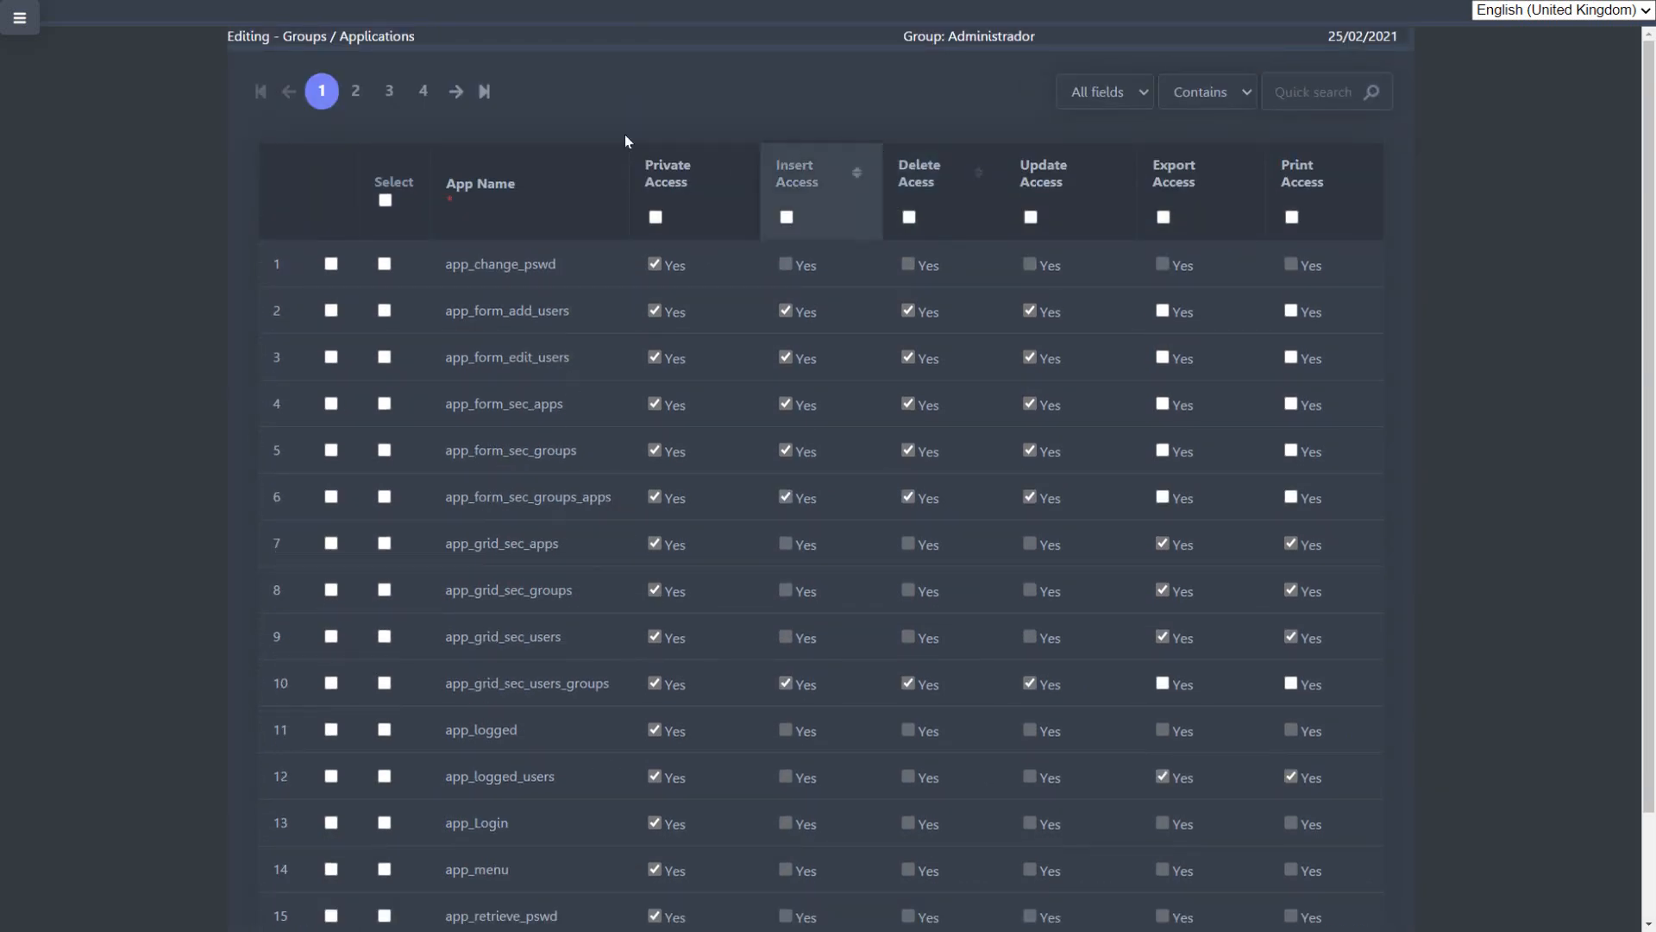
pyautogui.doubleClick(990, 42)
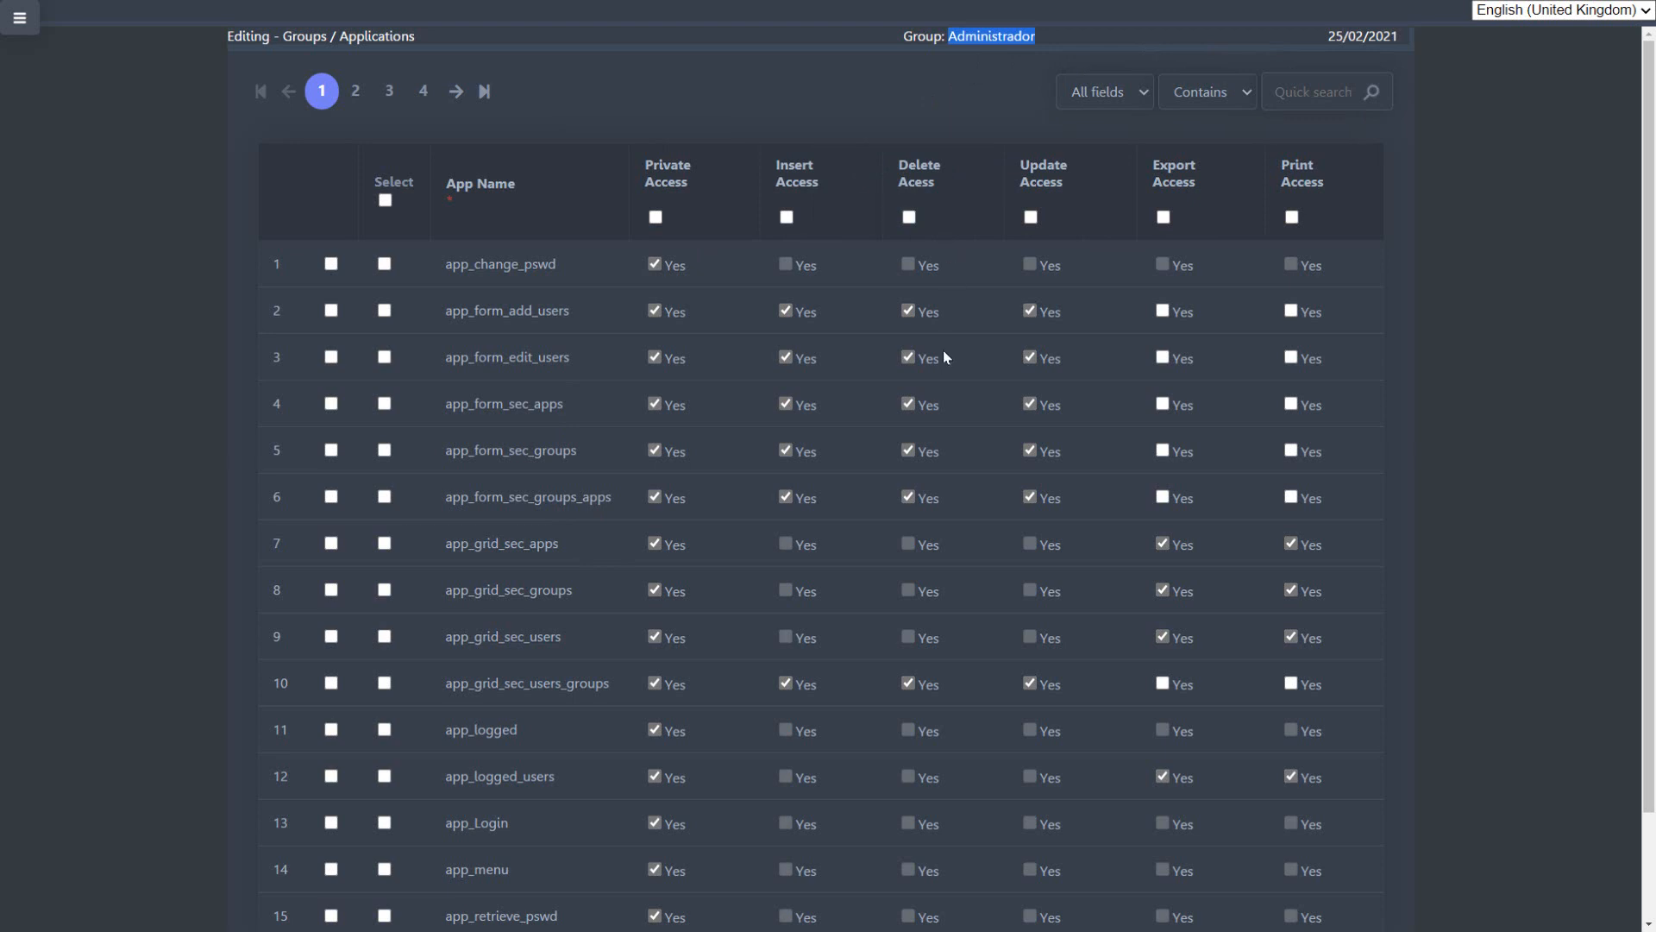
# Step: Open the Groups / Applications permissions for the Clientes group and examine the access rights per application
pyautogui.click(19, 17)
pyautogui.click(690, 121)
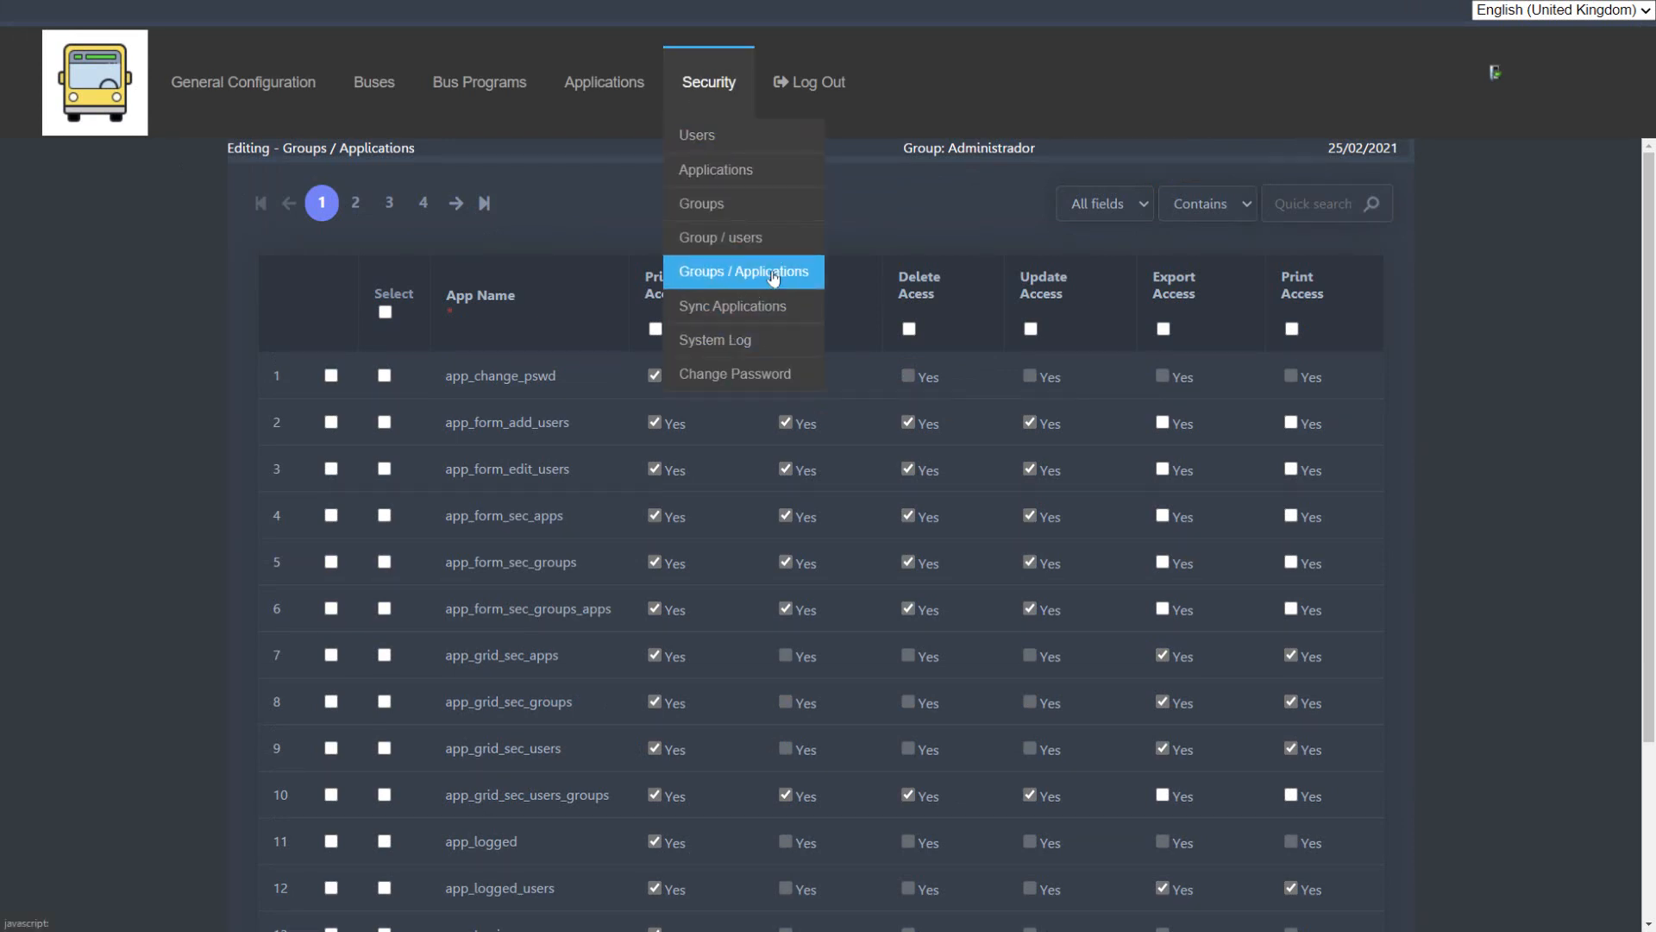
pyautogui.click(774, 272)
pyautogui.click(862, 155)
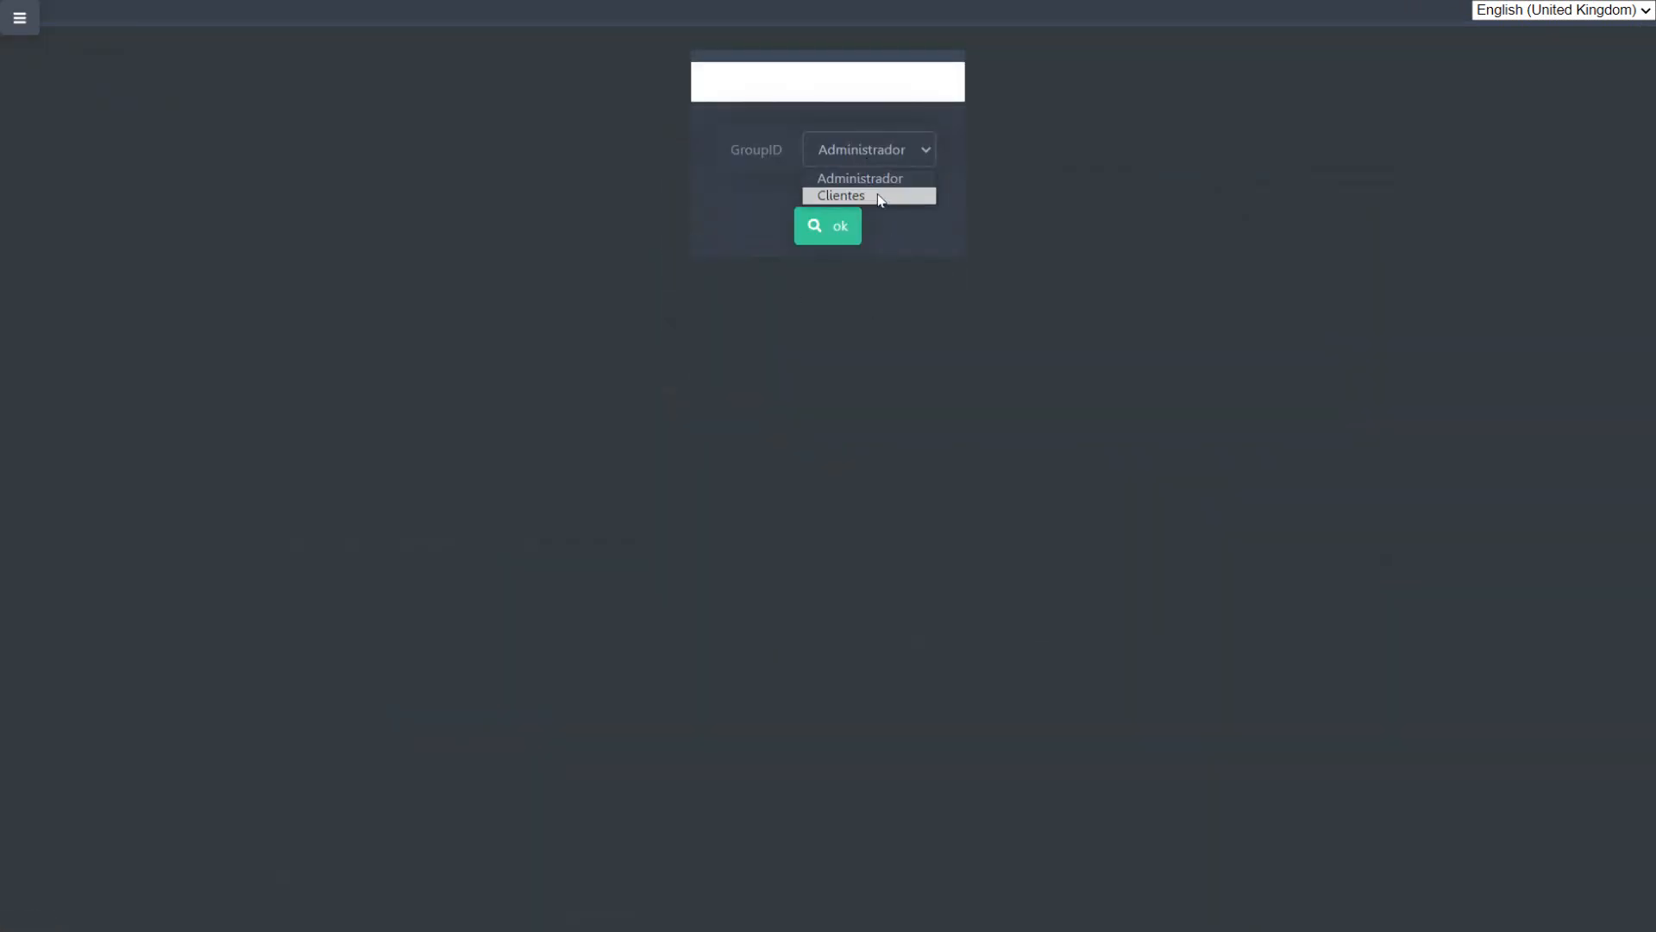
pyautogui.click(879, 191)
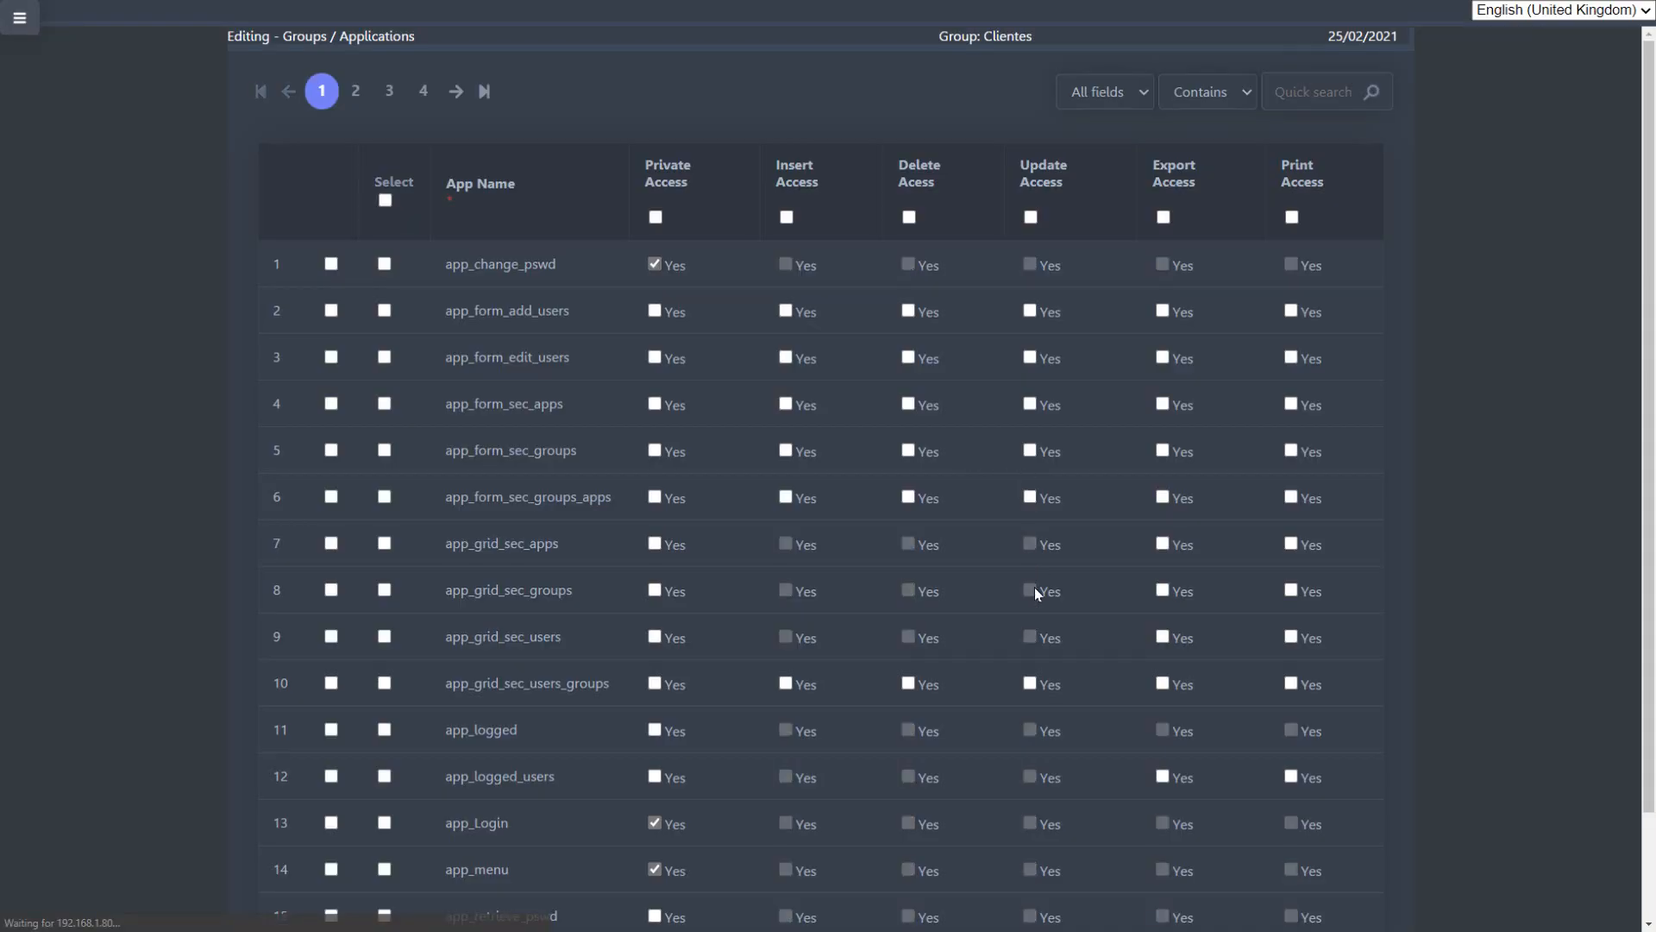
pyautogui.scroll(-2, 992, 759)
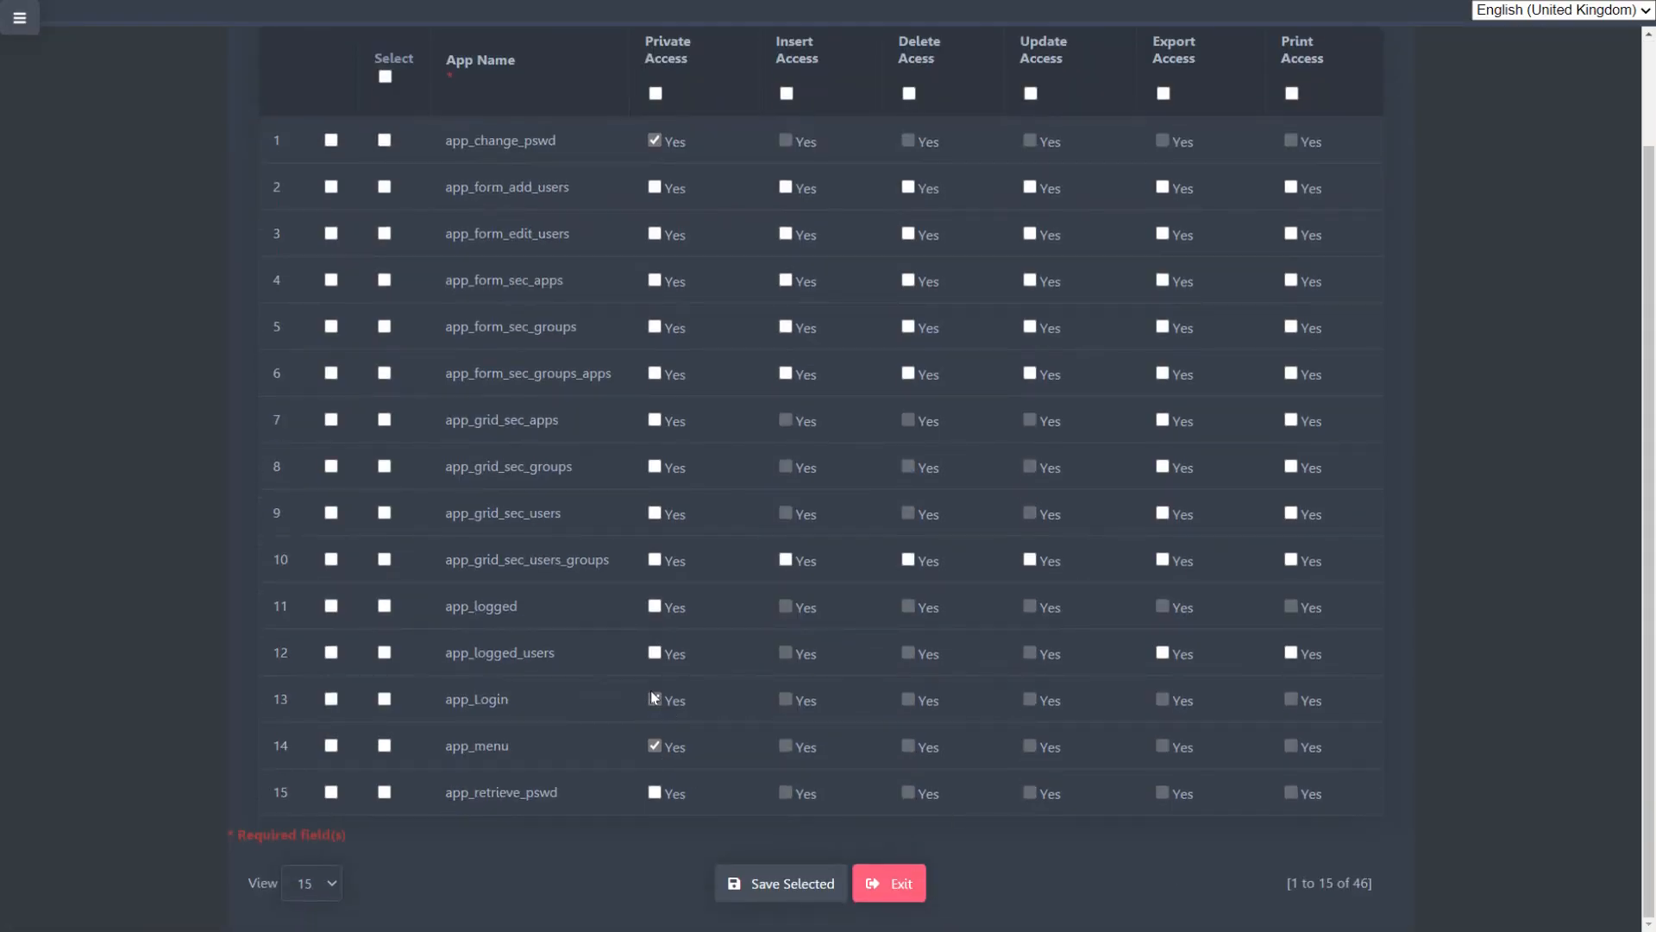
pyautogui.scroll(2, 811, 786)
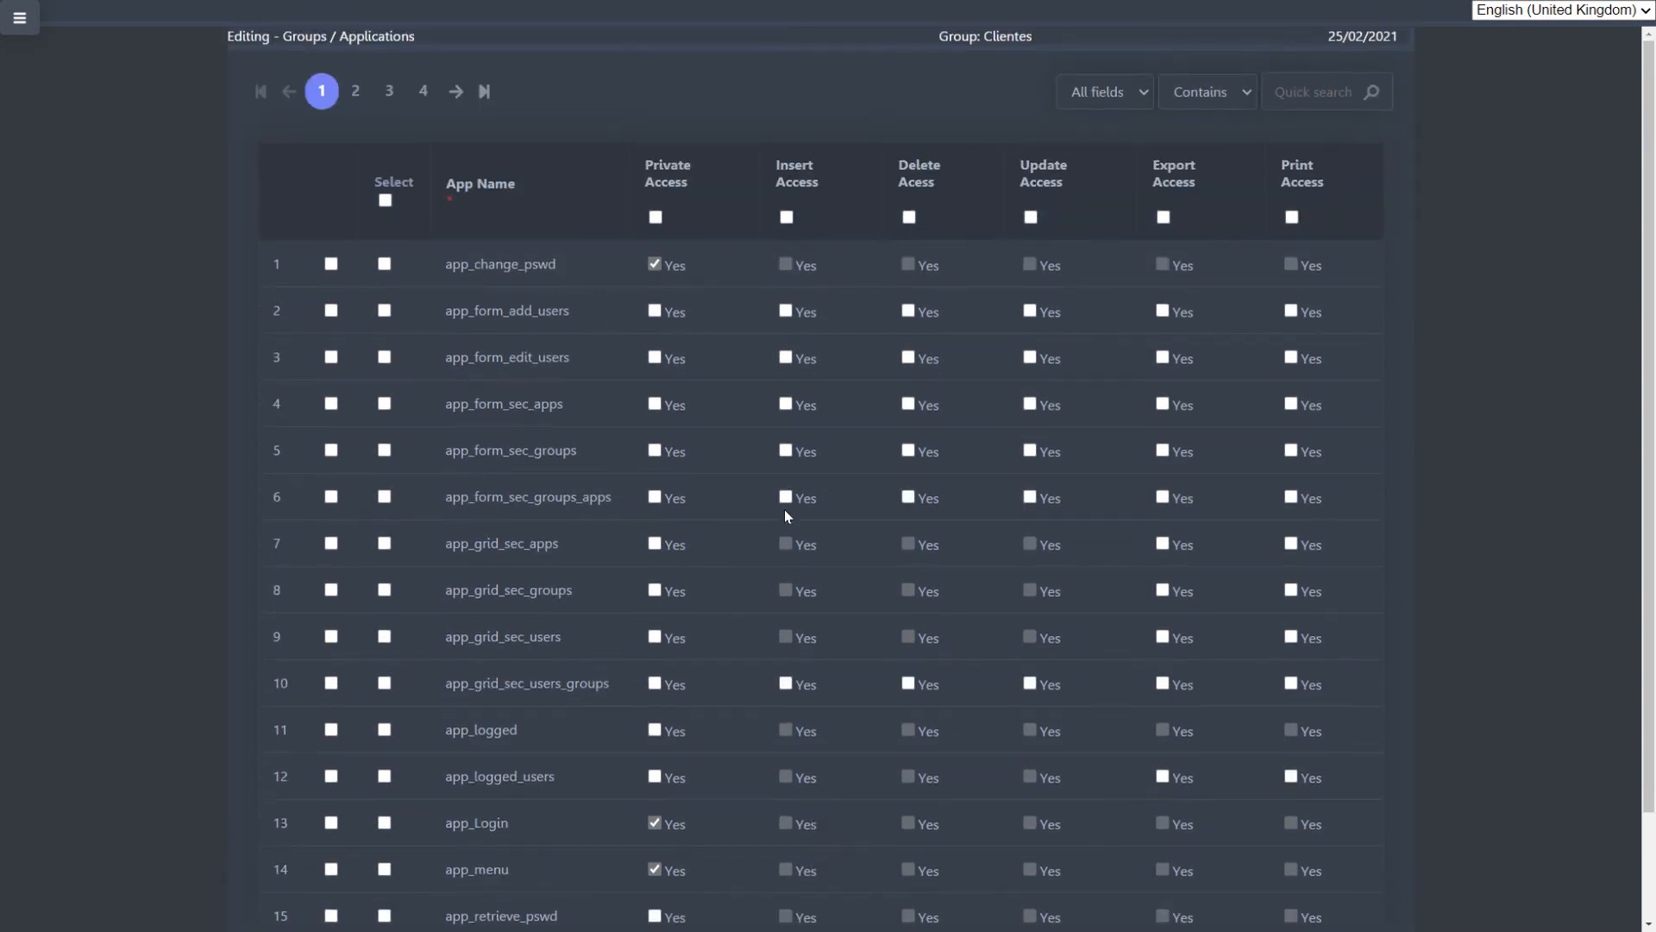
# Step: Show 50 rows per page in the Clientes permissions list and look through the applications
pyautogui.scroll(-2, 829, 745)
pyautogui.click(328, 888)
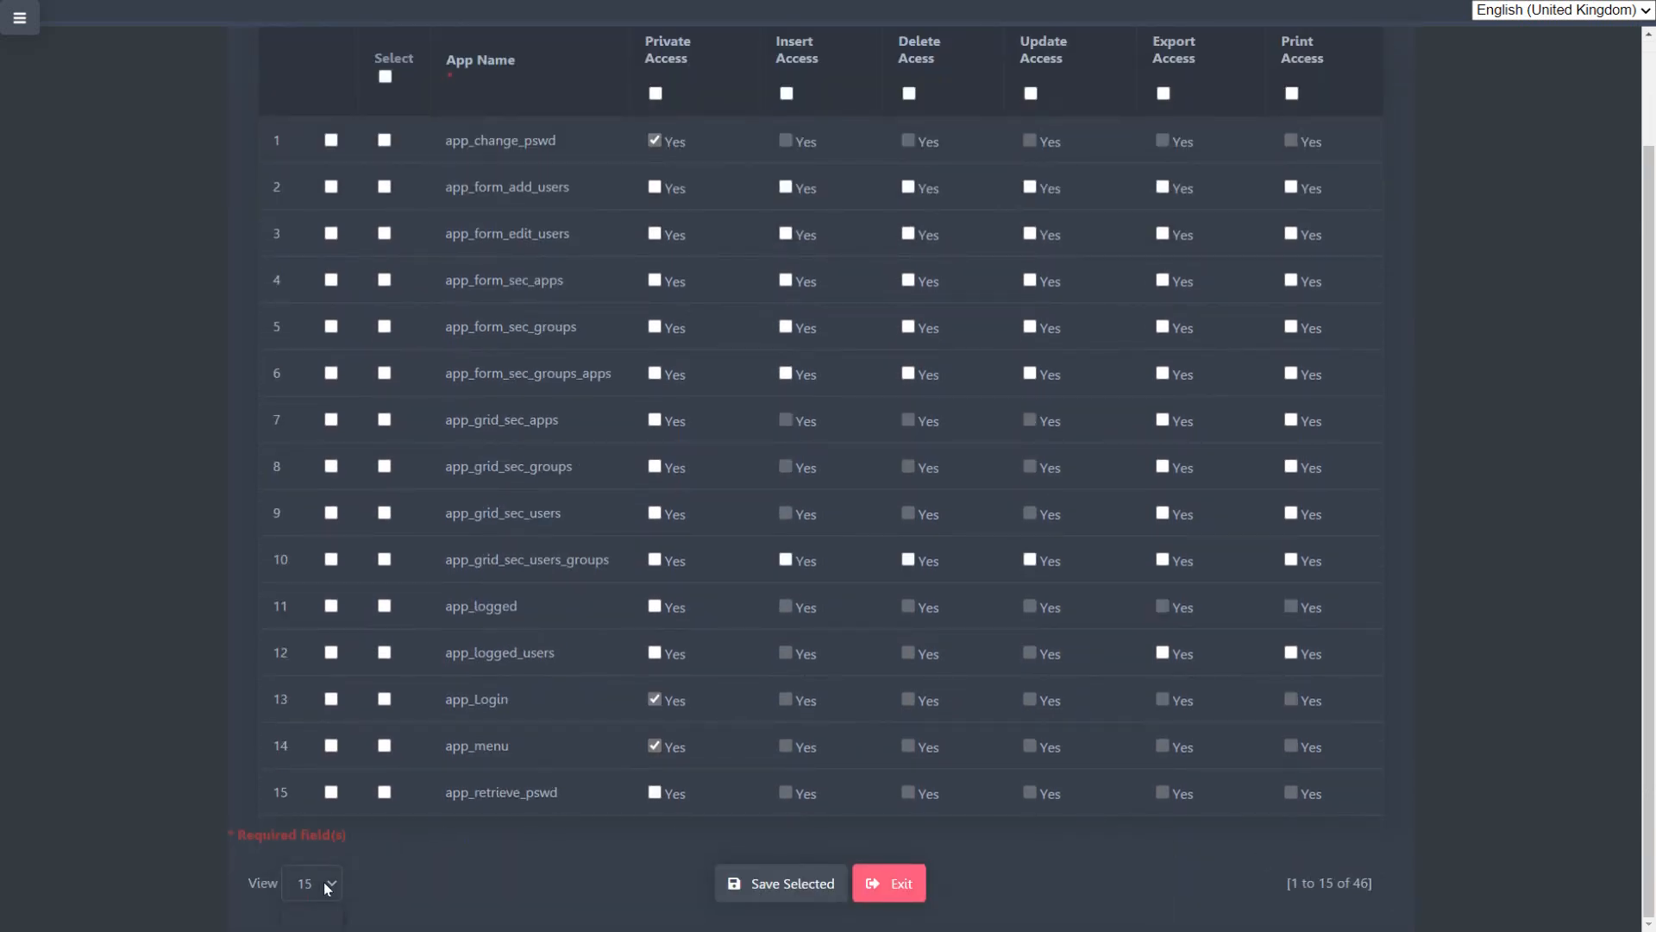
pyautogui.click(340, 923)
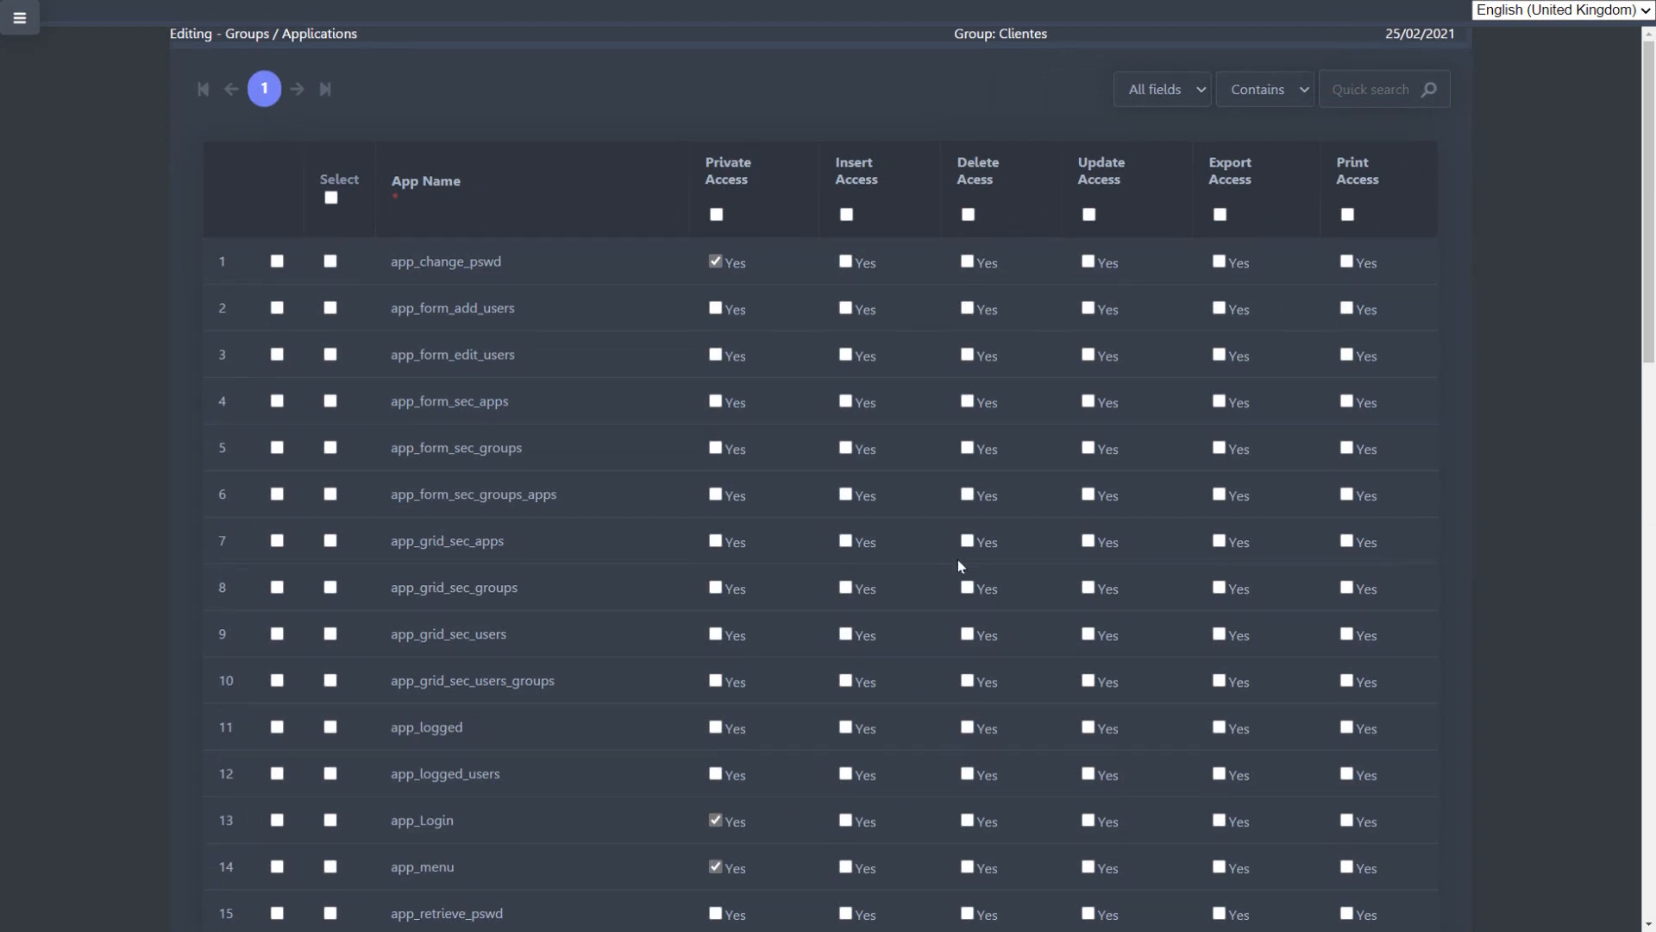
pyautogui.scroll(-15, 957, 560)
pyautogui.scroll(5, 714, 385)
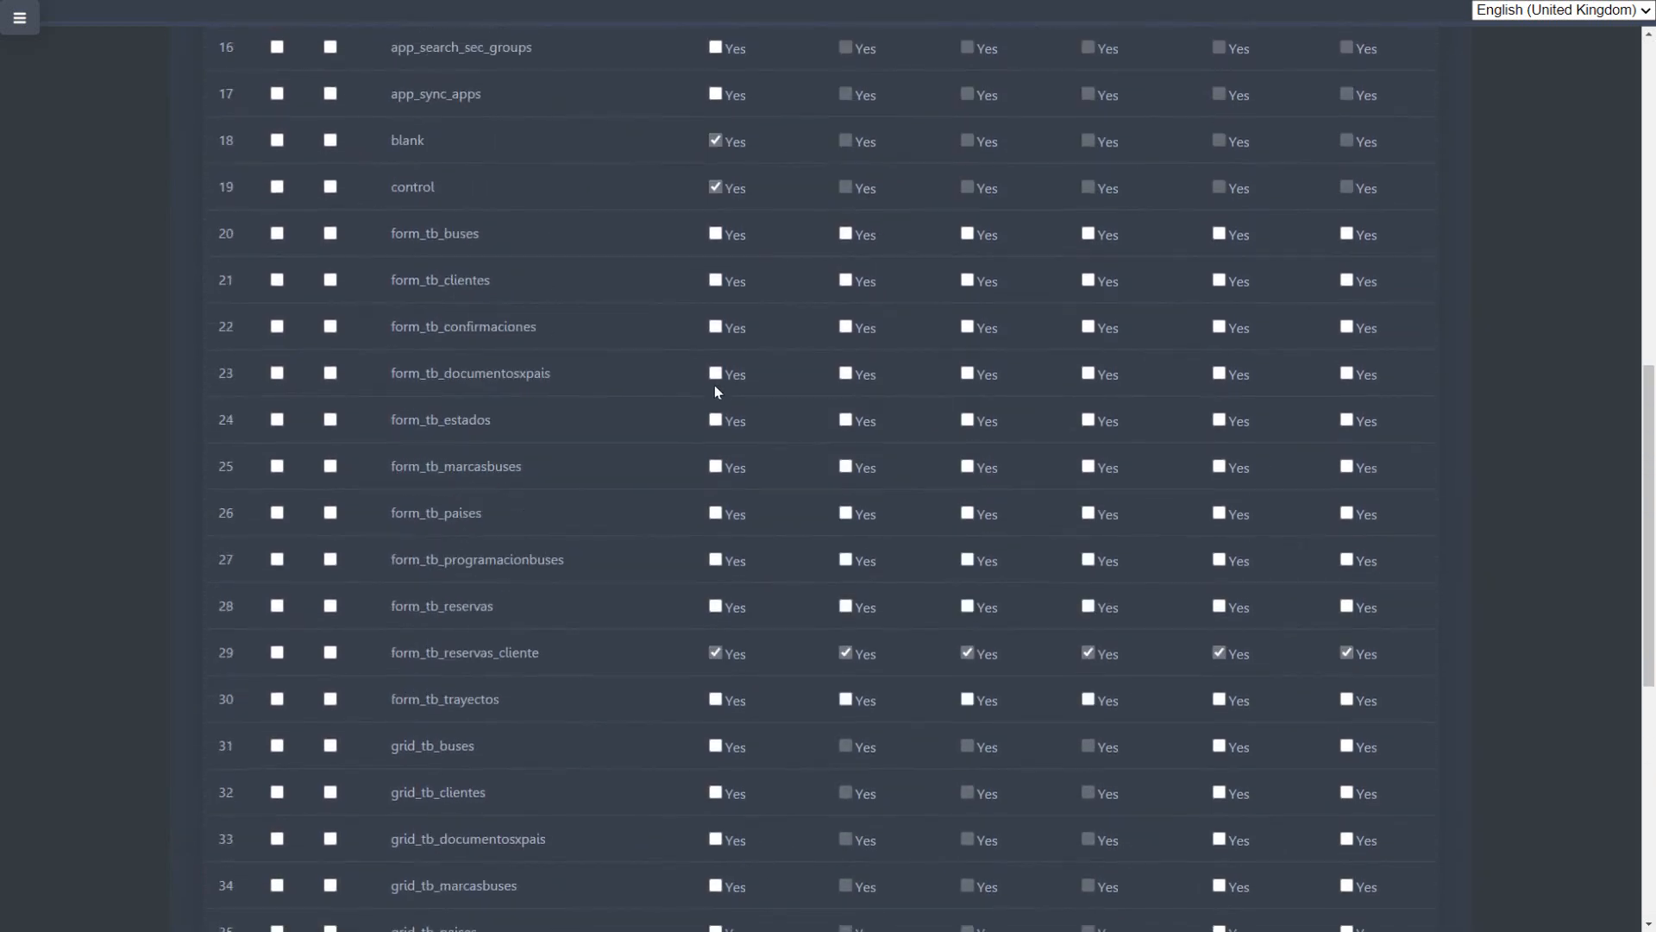
pyautogui.scroll(-4, 710, 385)
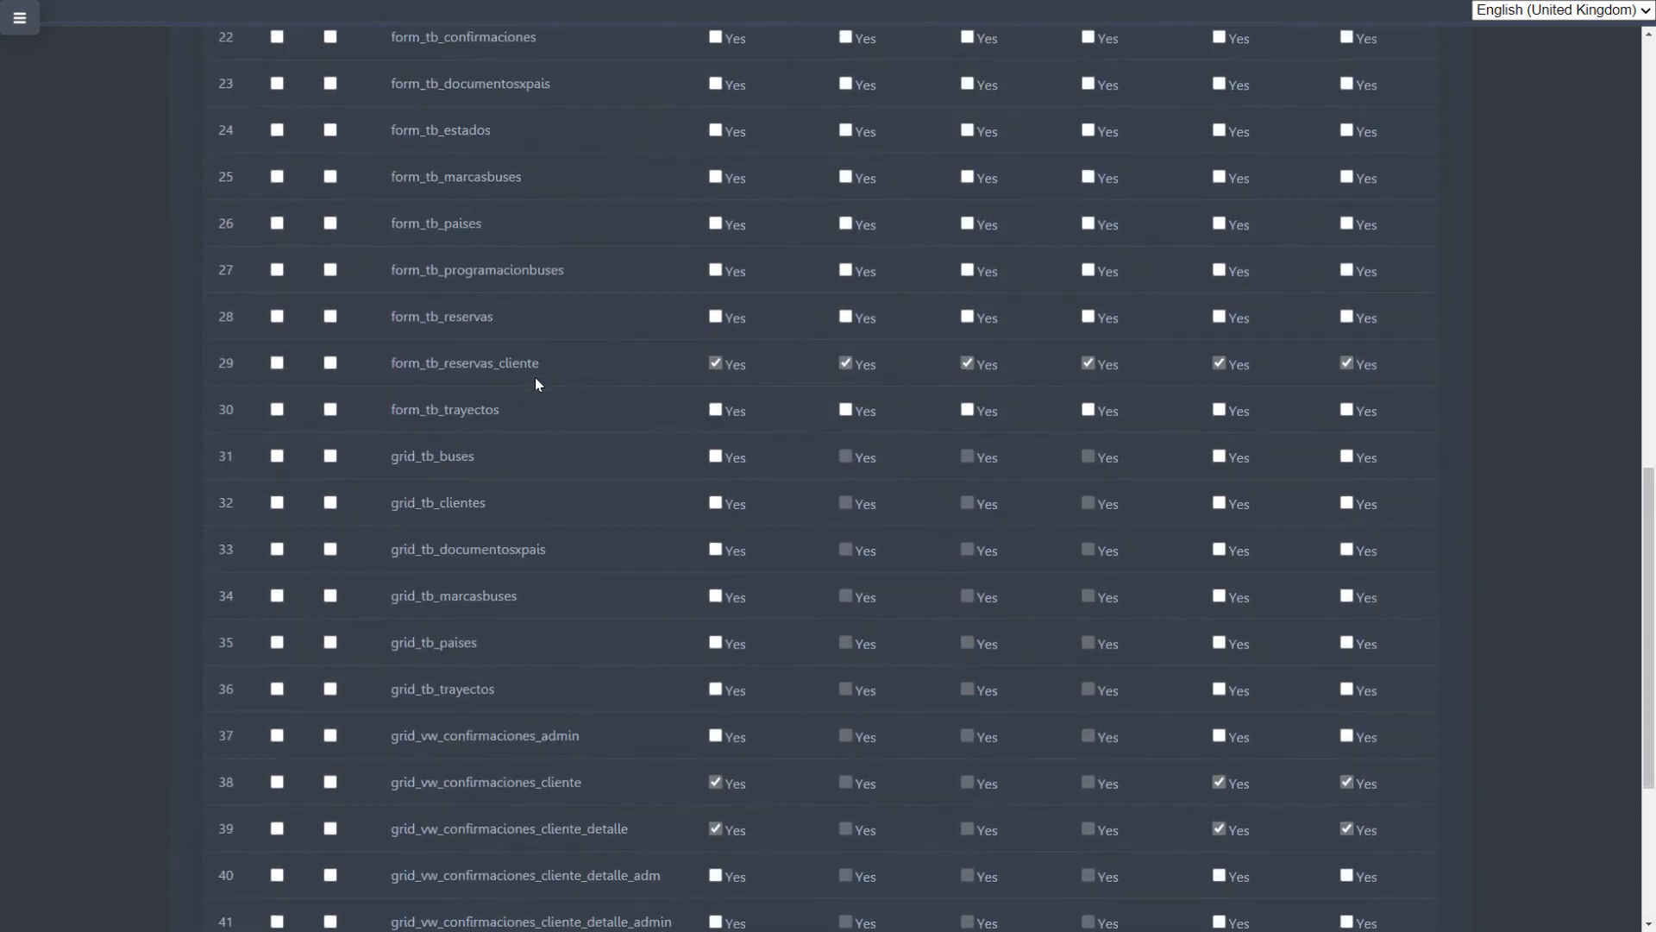
# Step: Highlight form_tb_reservas_cliente, grid_vw_confirmaciones_cliente_detalle, grid_vw_reservasxcliente and grid_vw_reservasxcliente_paypal among the Clientes group's applications
pyautogui.moveTo(541, 363); pyautogui.dragTo(396, 362)
pyautogui.scroll(-4, 635, 469)
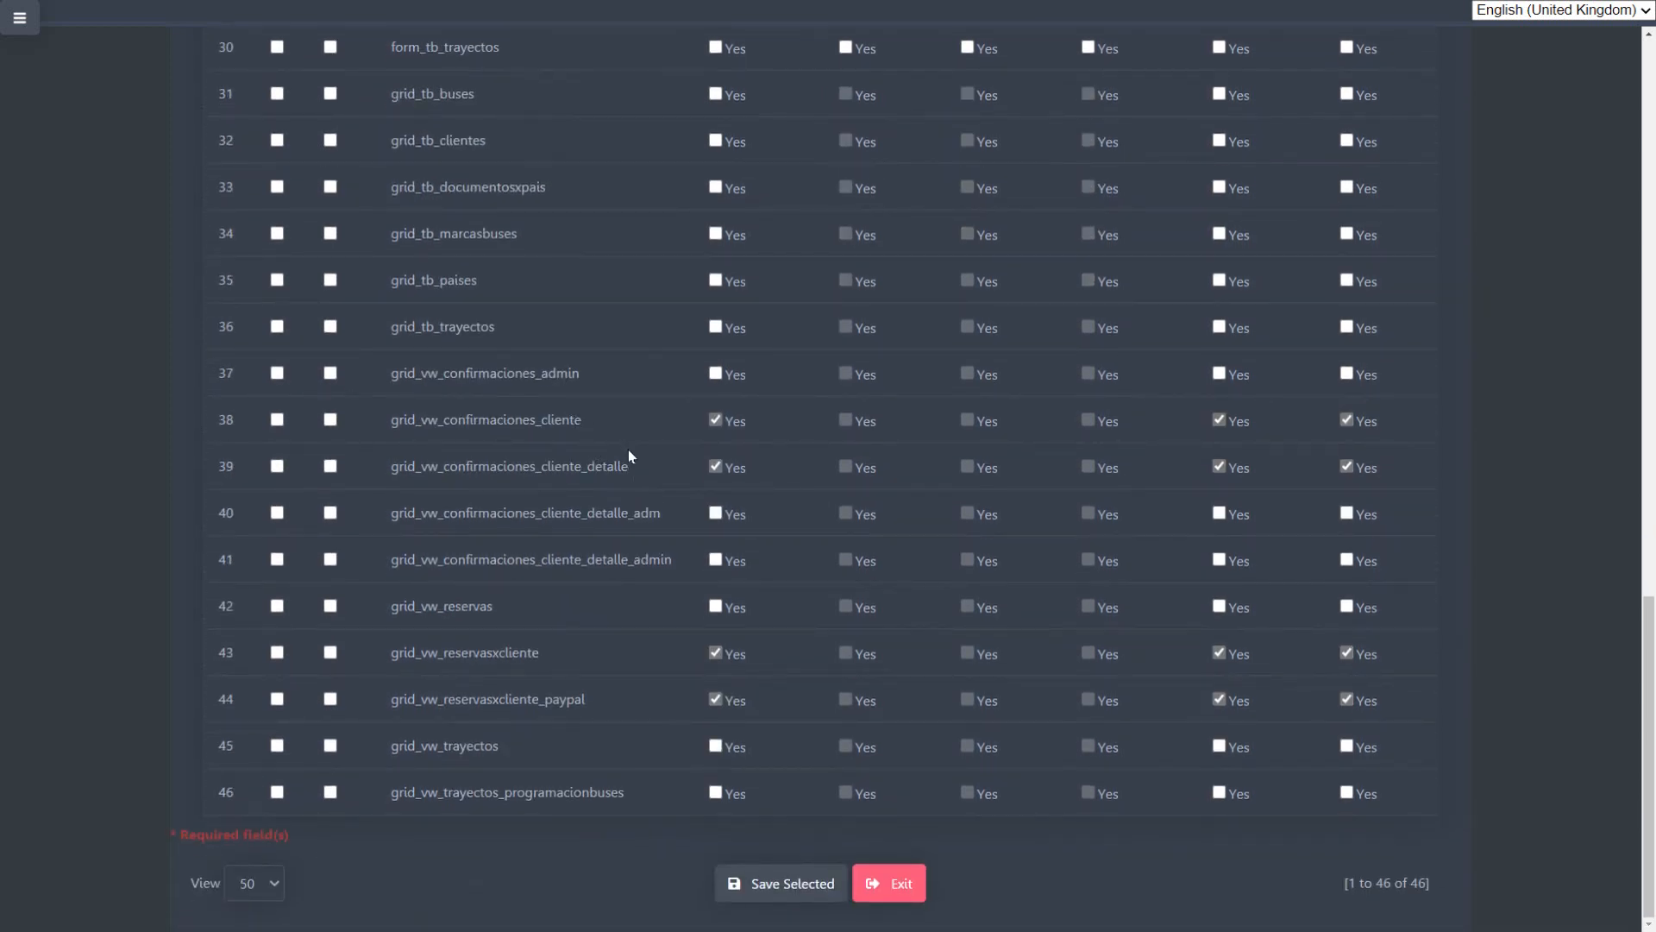
pyautogui.moveTo(628, 466); pyautogui.dragTo(504, 468)
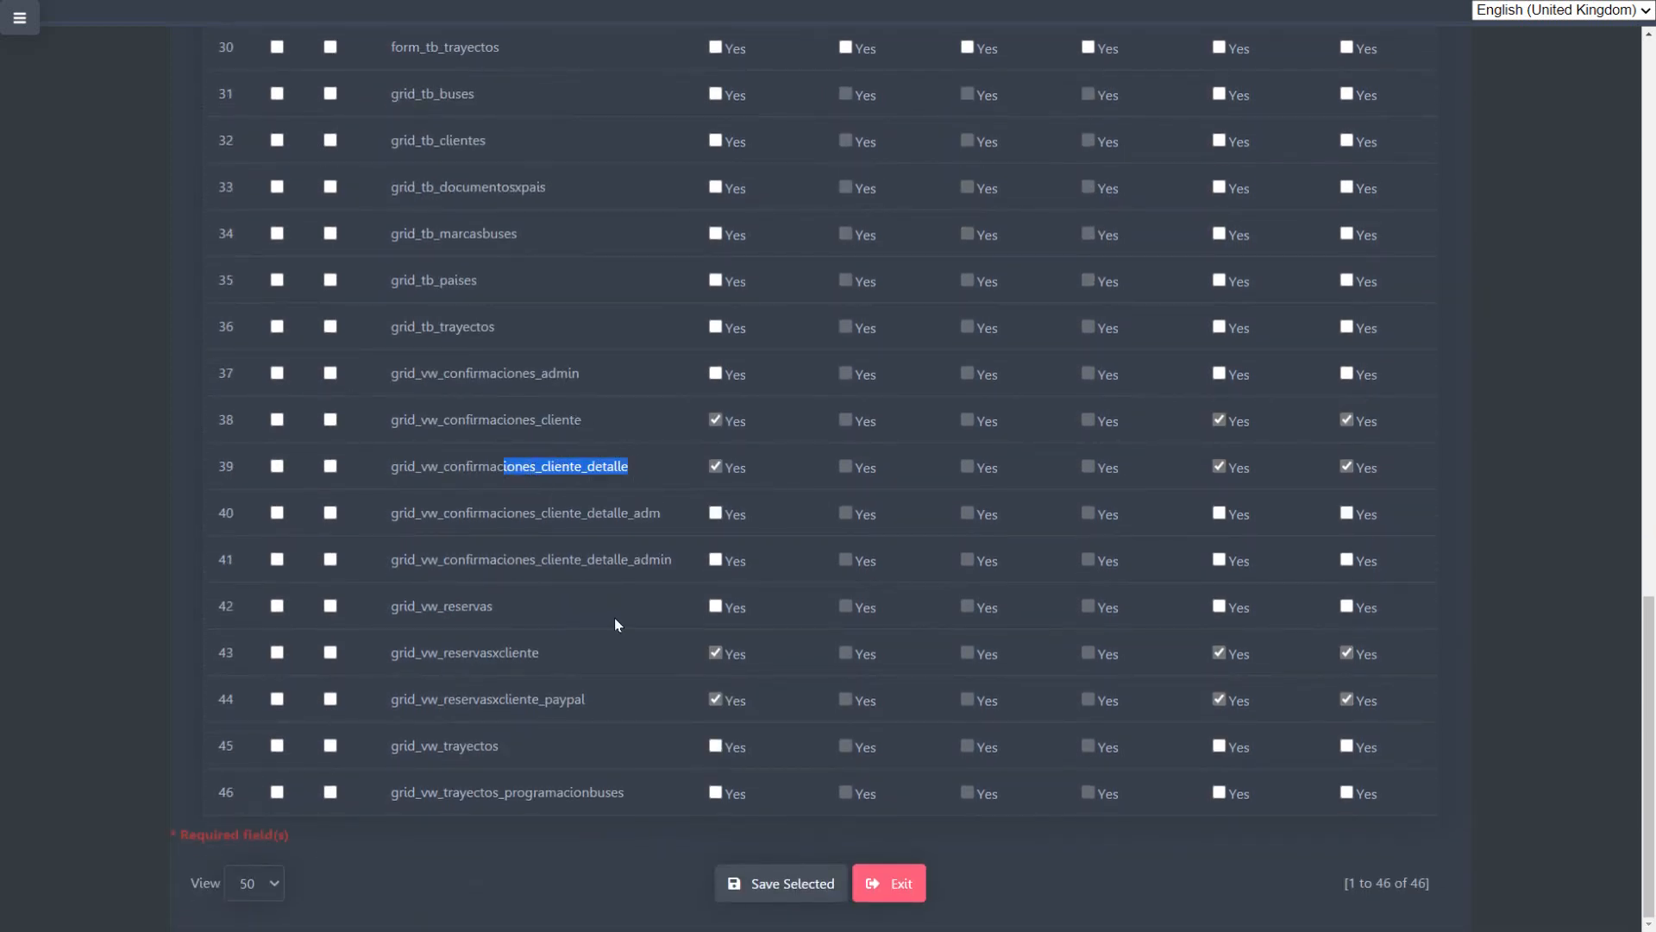
pyautogui.doubleClick(540, 654)
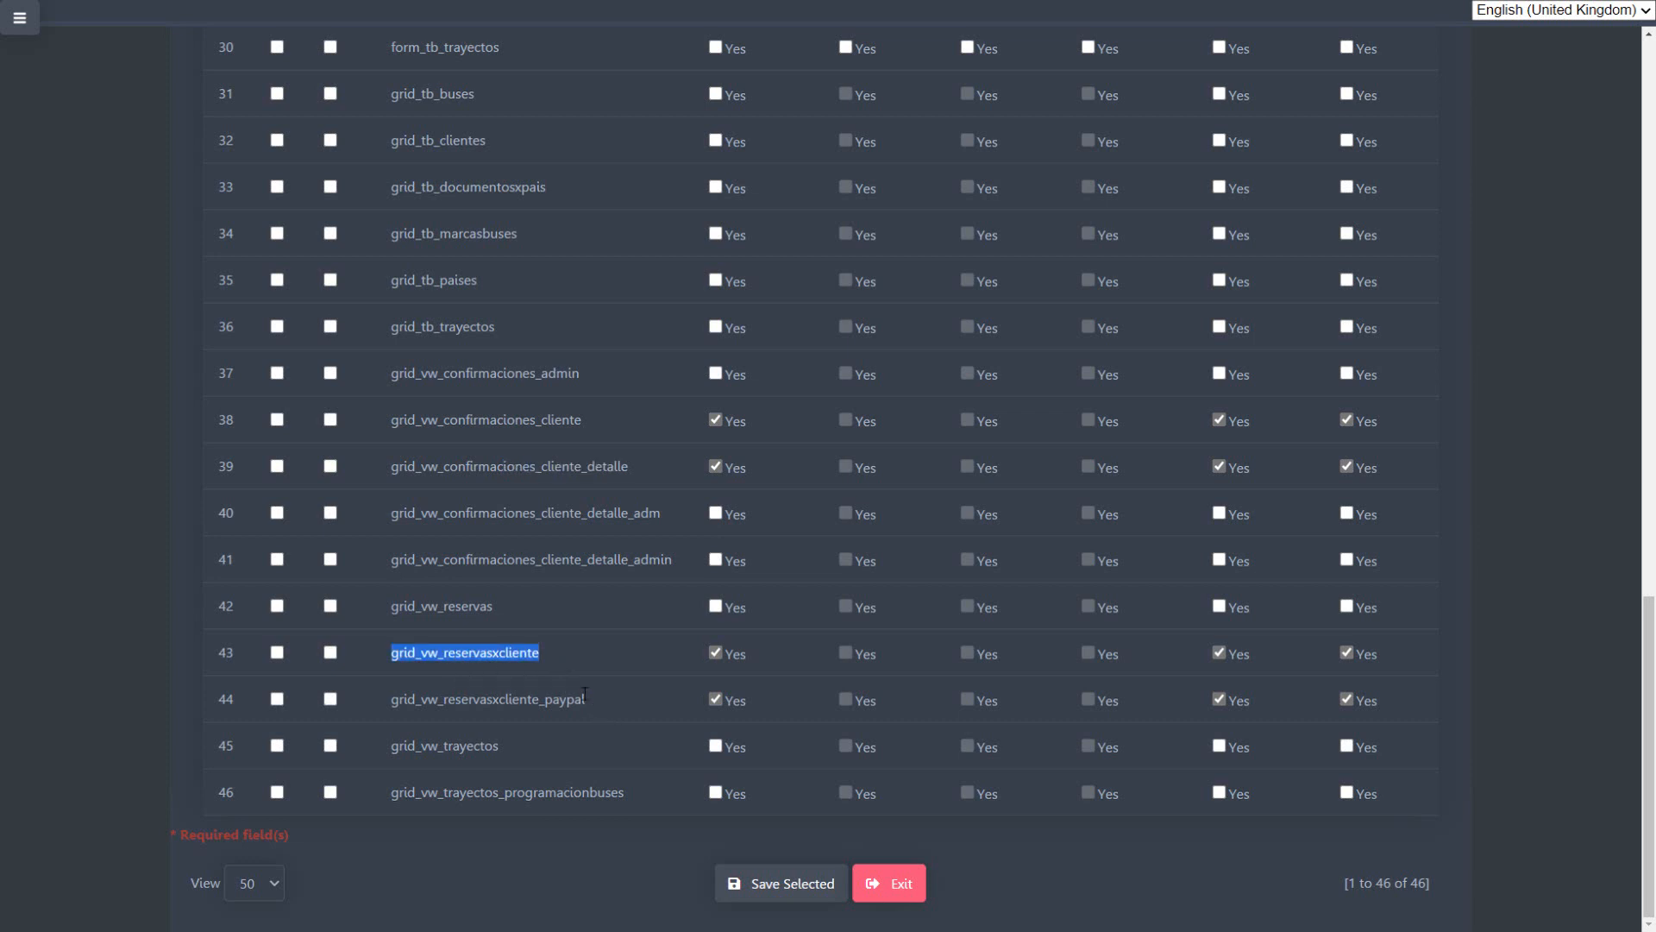
pyautogui.moveTo(584, 699); pyautogui.dragTo(429, 700)
pyautogui.click(559, 697)
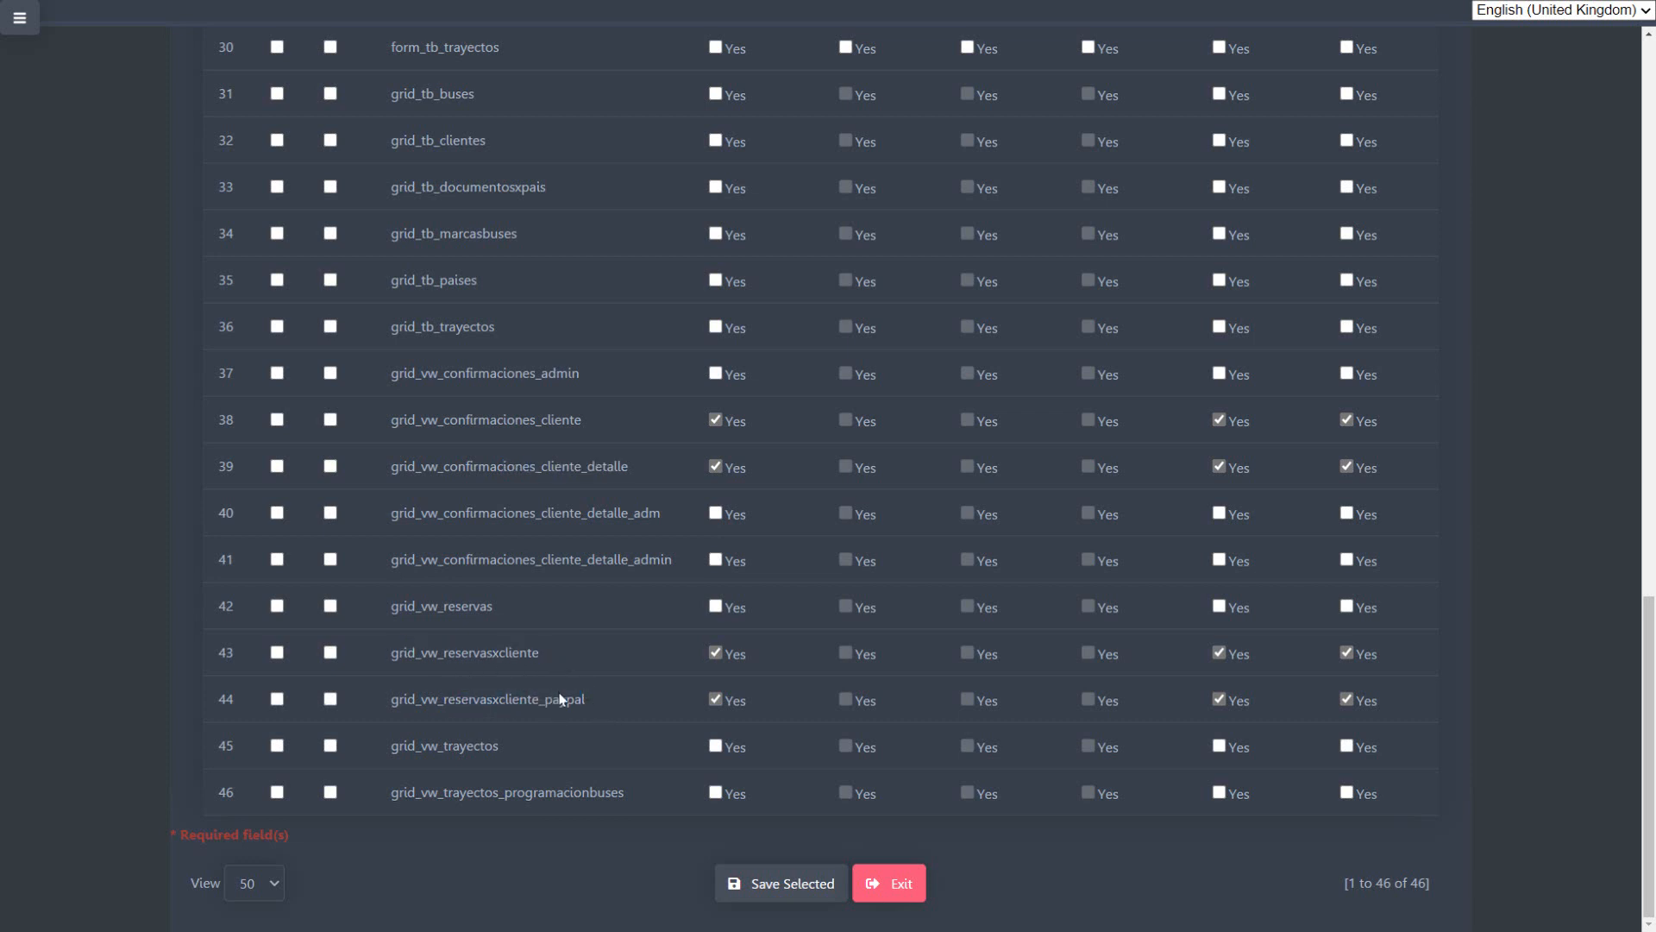
# Step: Review the Clientes group's permissions list again from the first application, comparing the private, insert, delete, update, export and print access
pyautogui.scroll(15, 663, 665)
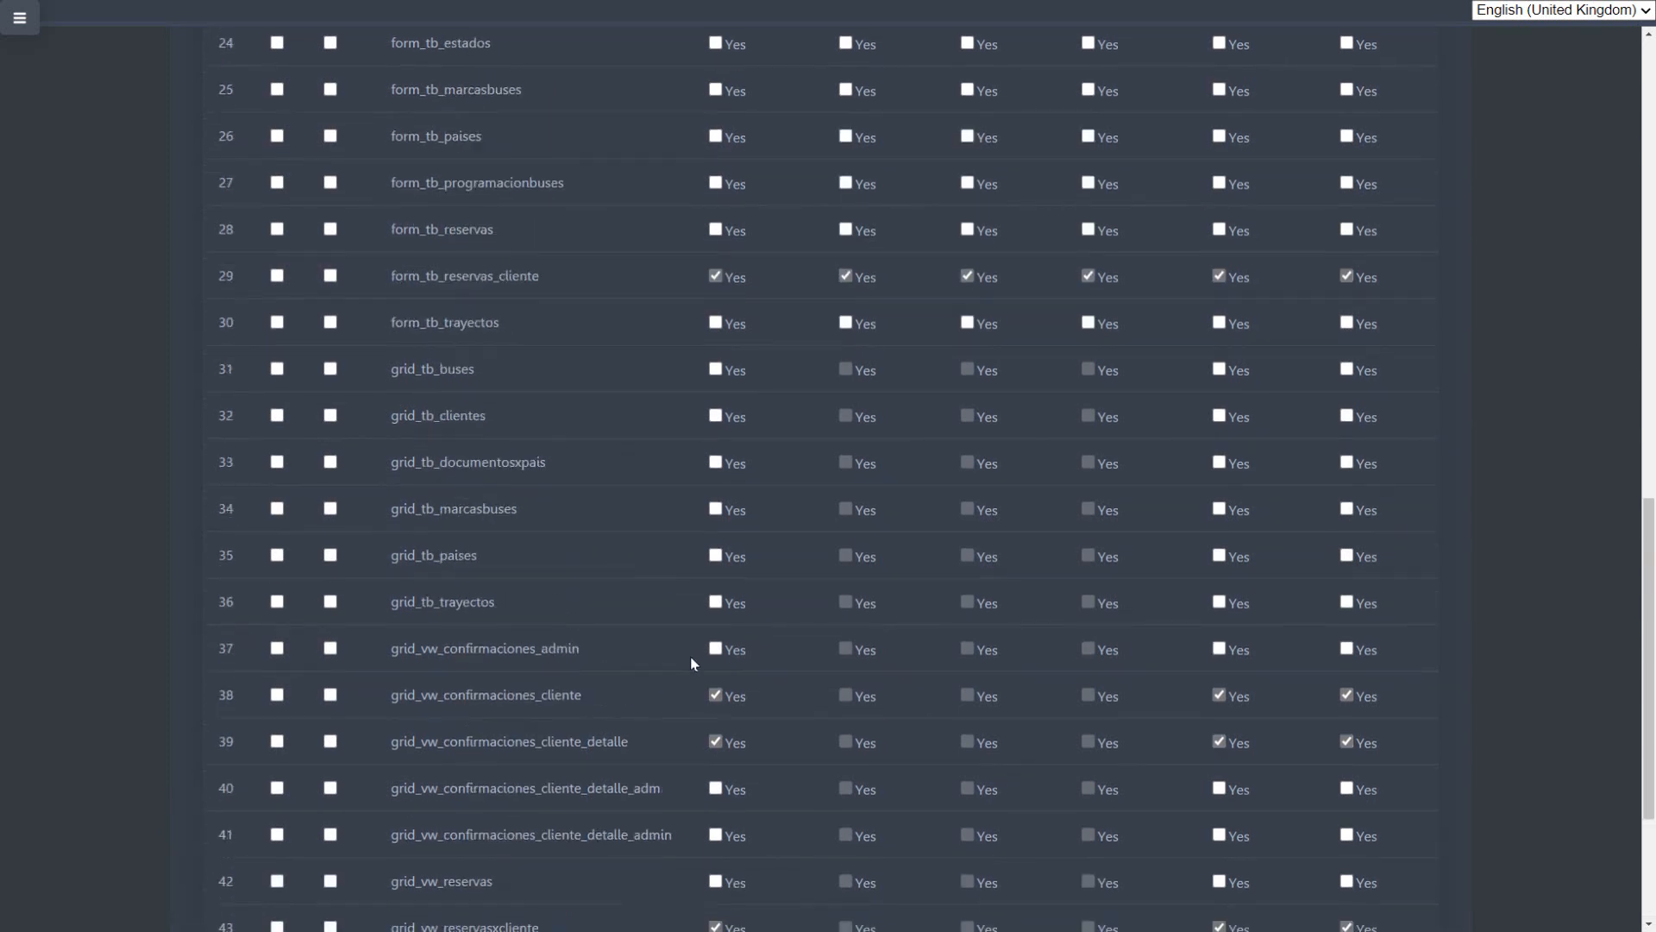
pyautogui.scroll(4, 696, 597)
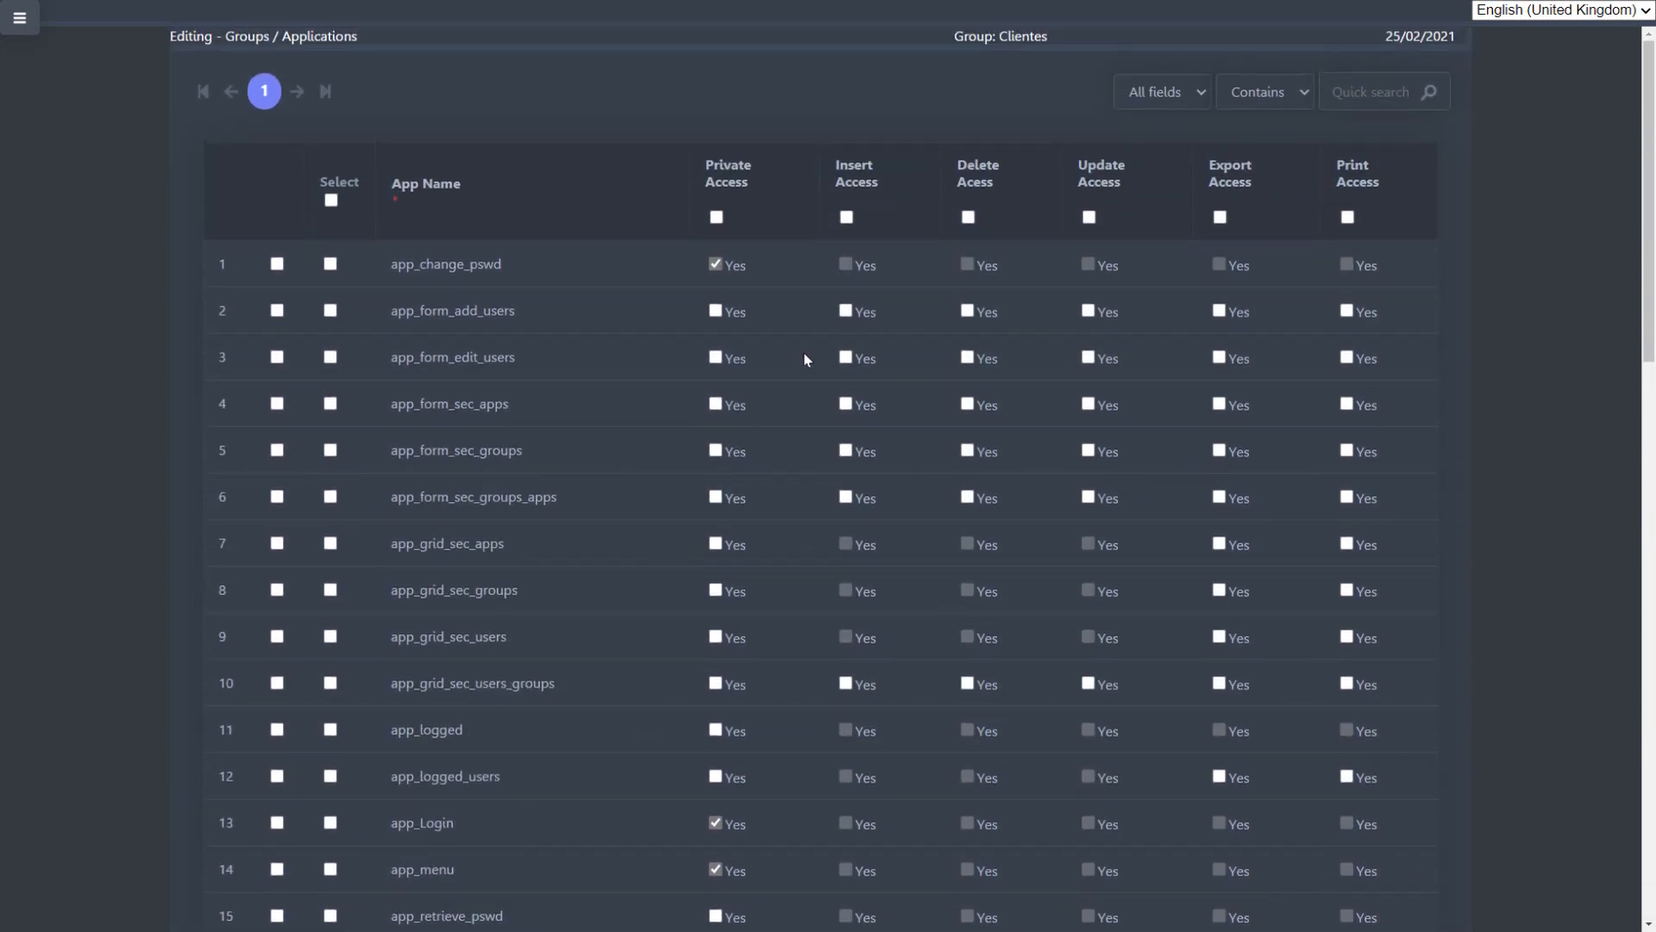
pyautogui.scroll(-4, 806, 351)
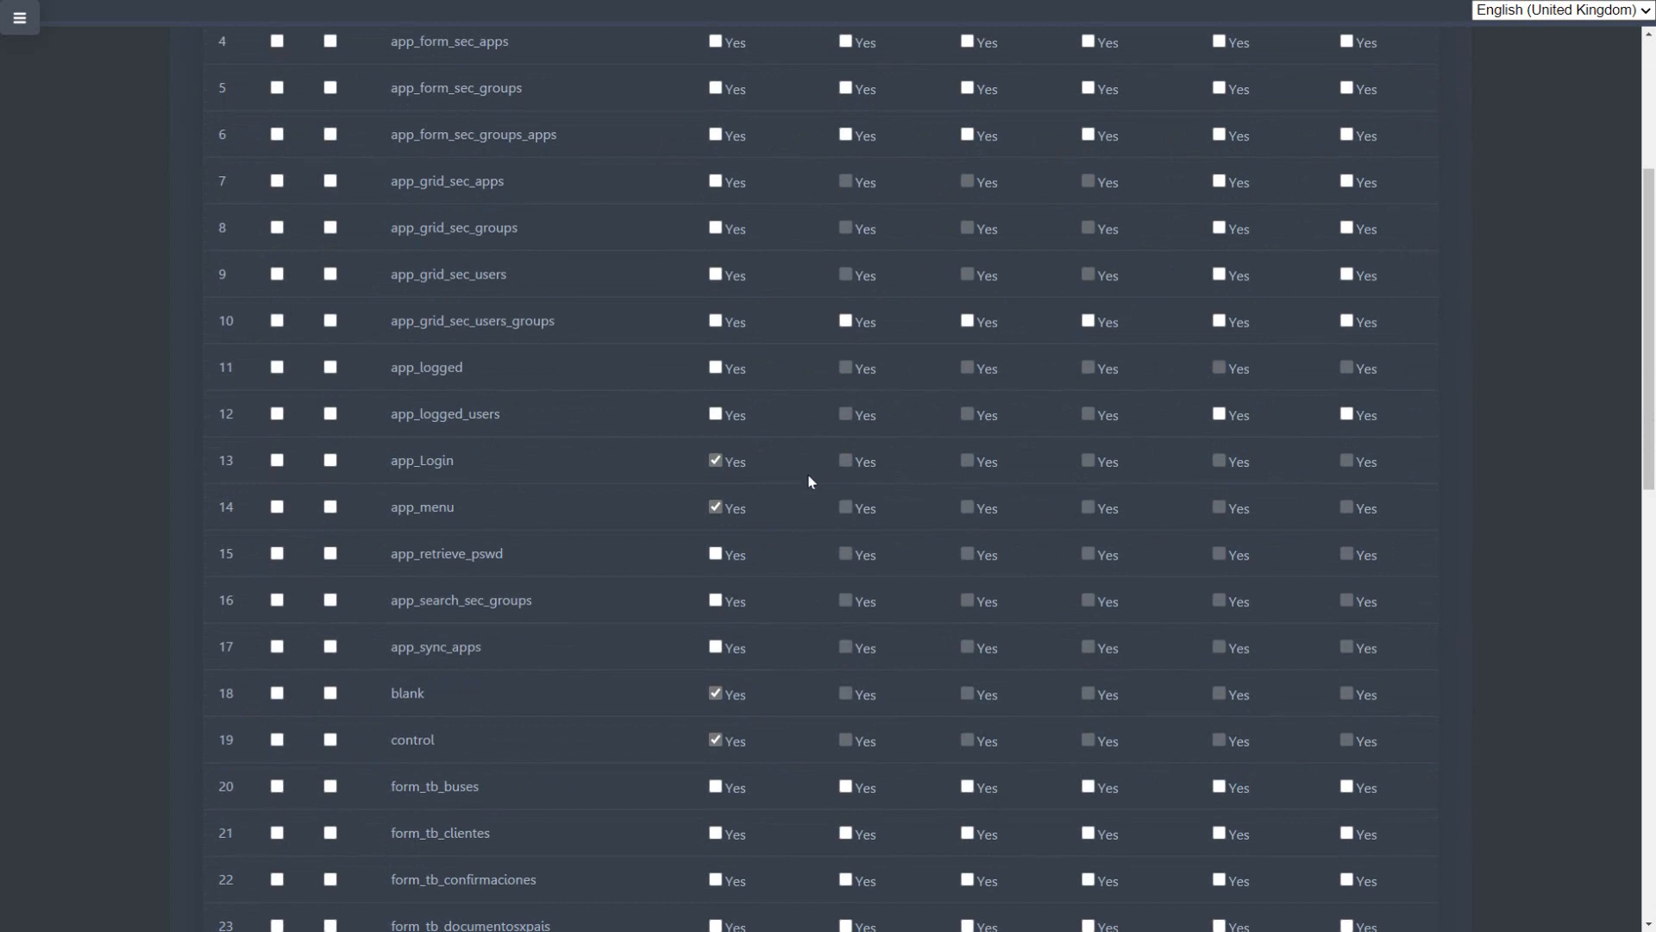
pyautogui.scroll(-8, 811, 481)
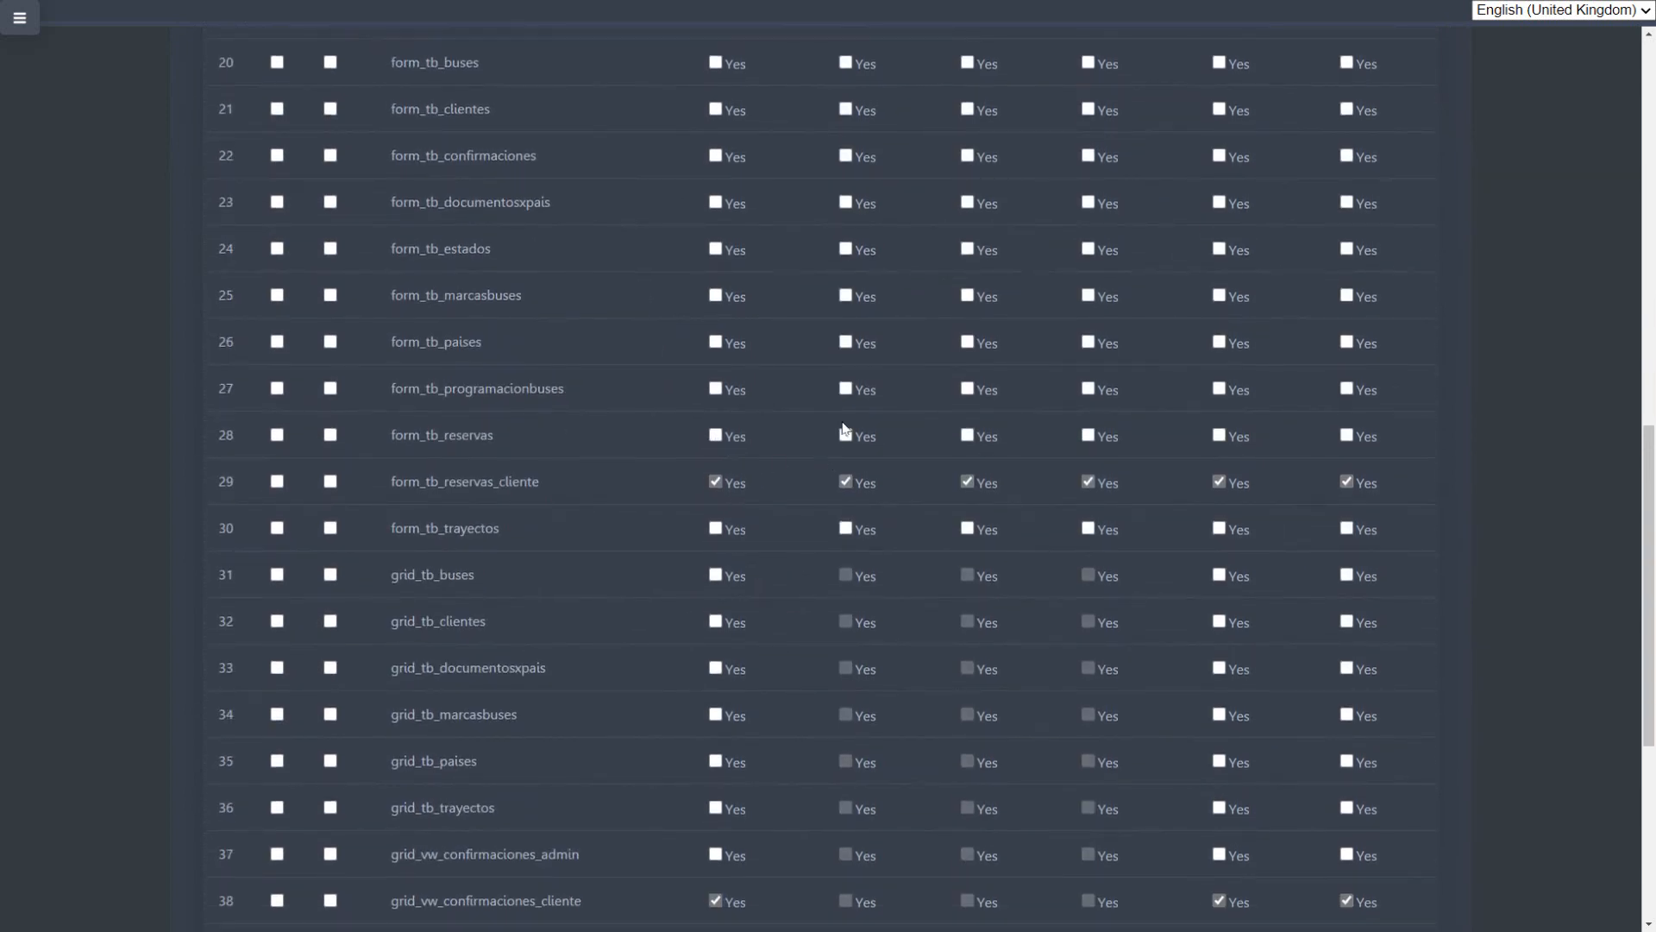
pyautogui.scroll(12, 821, 597)
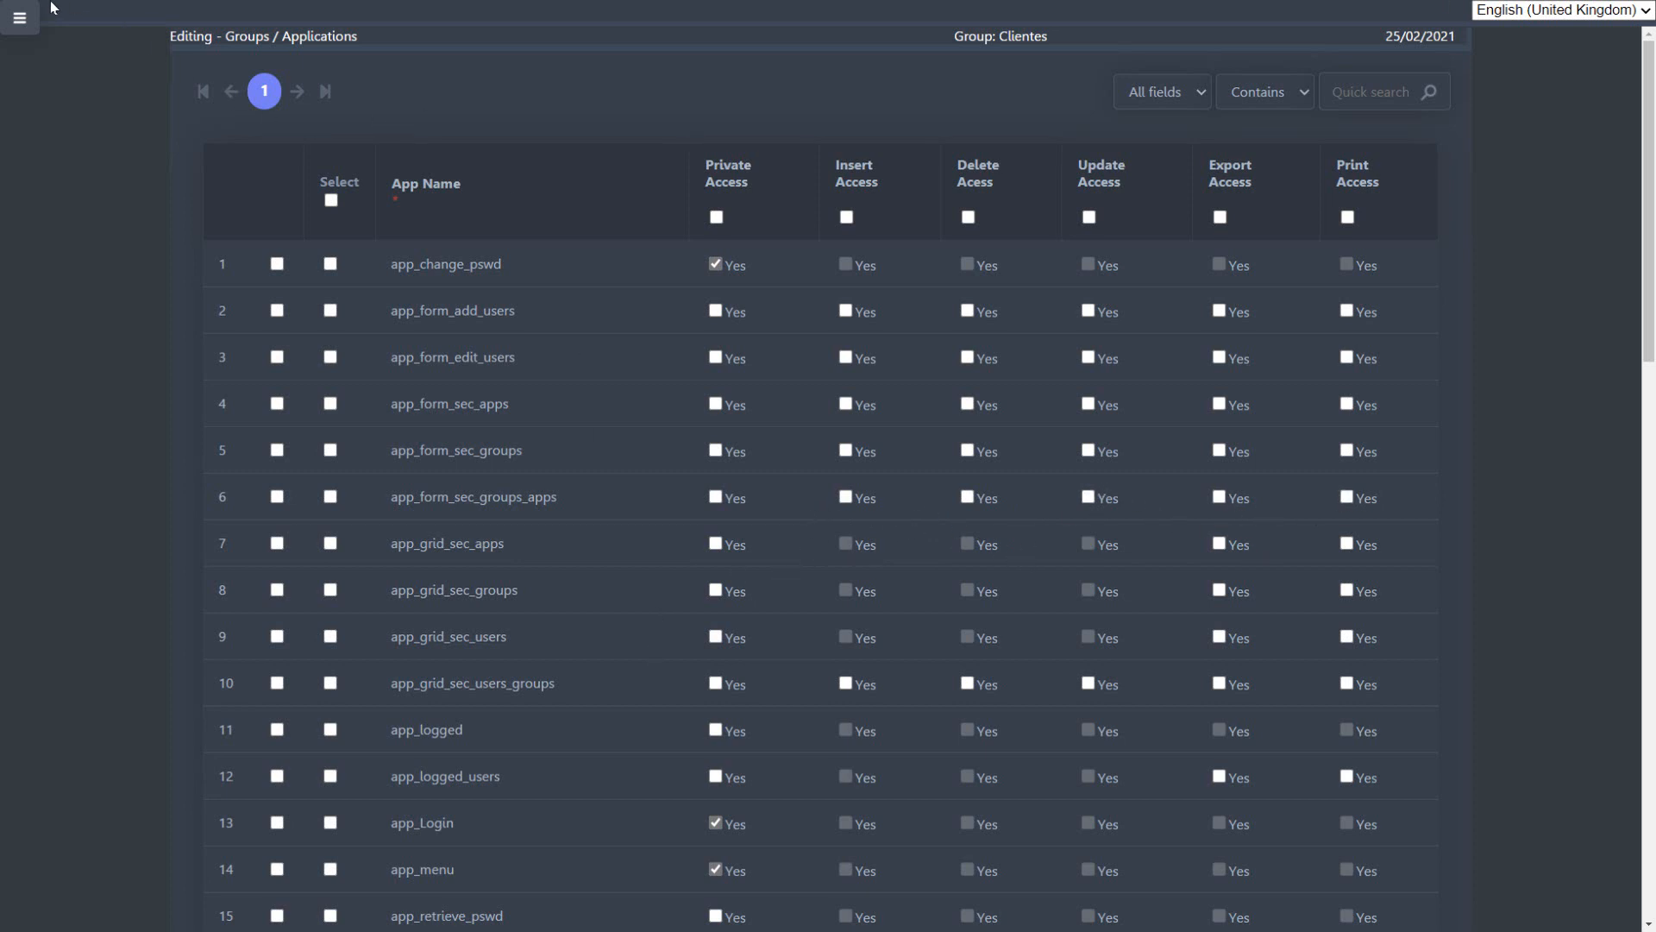
# Step: Open the Sync Applications page of the security module to view its synchronization option
pyautogui.click(19, 17)
pyautogui.click(684, 75)
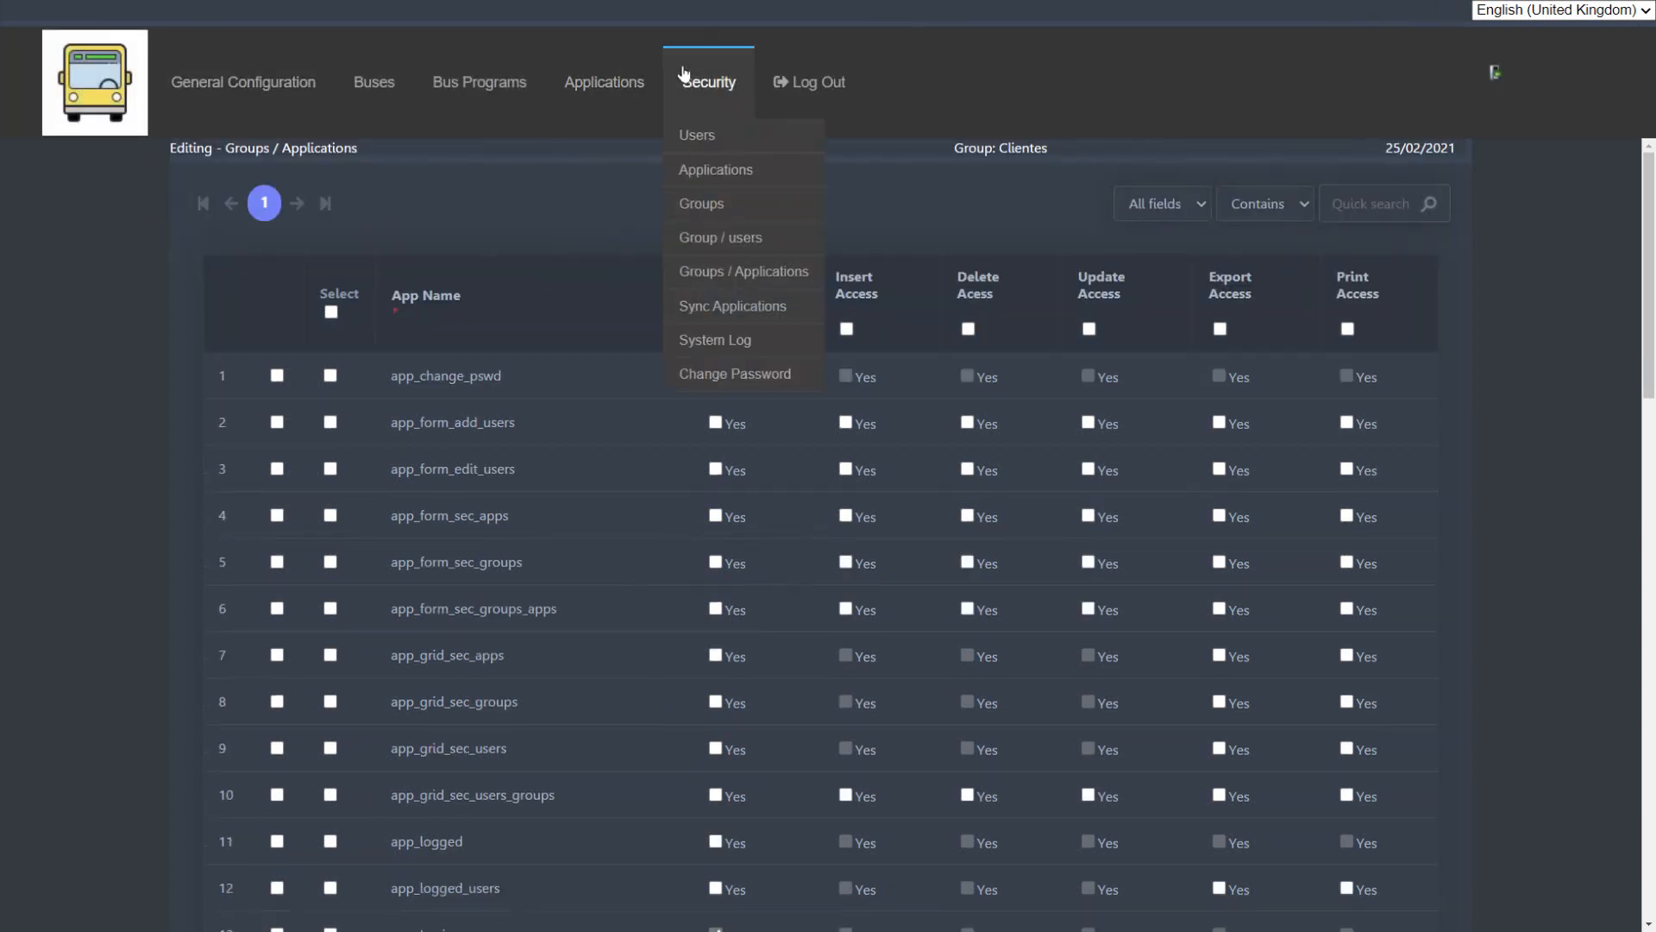
pyautogui.click(765, 309)
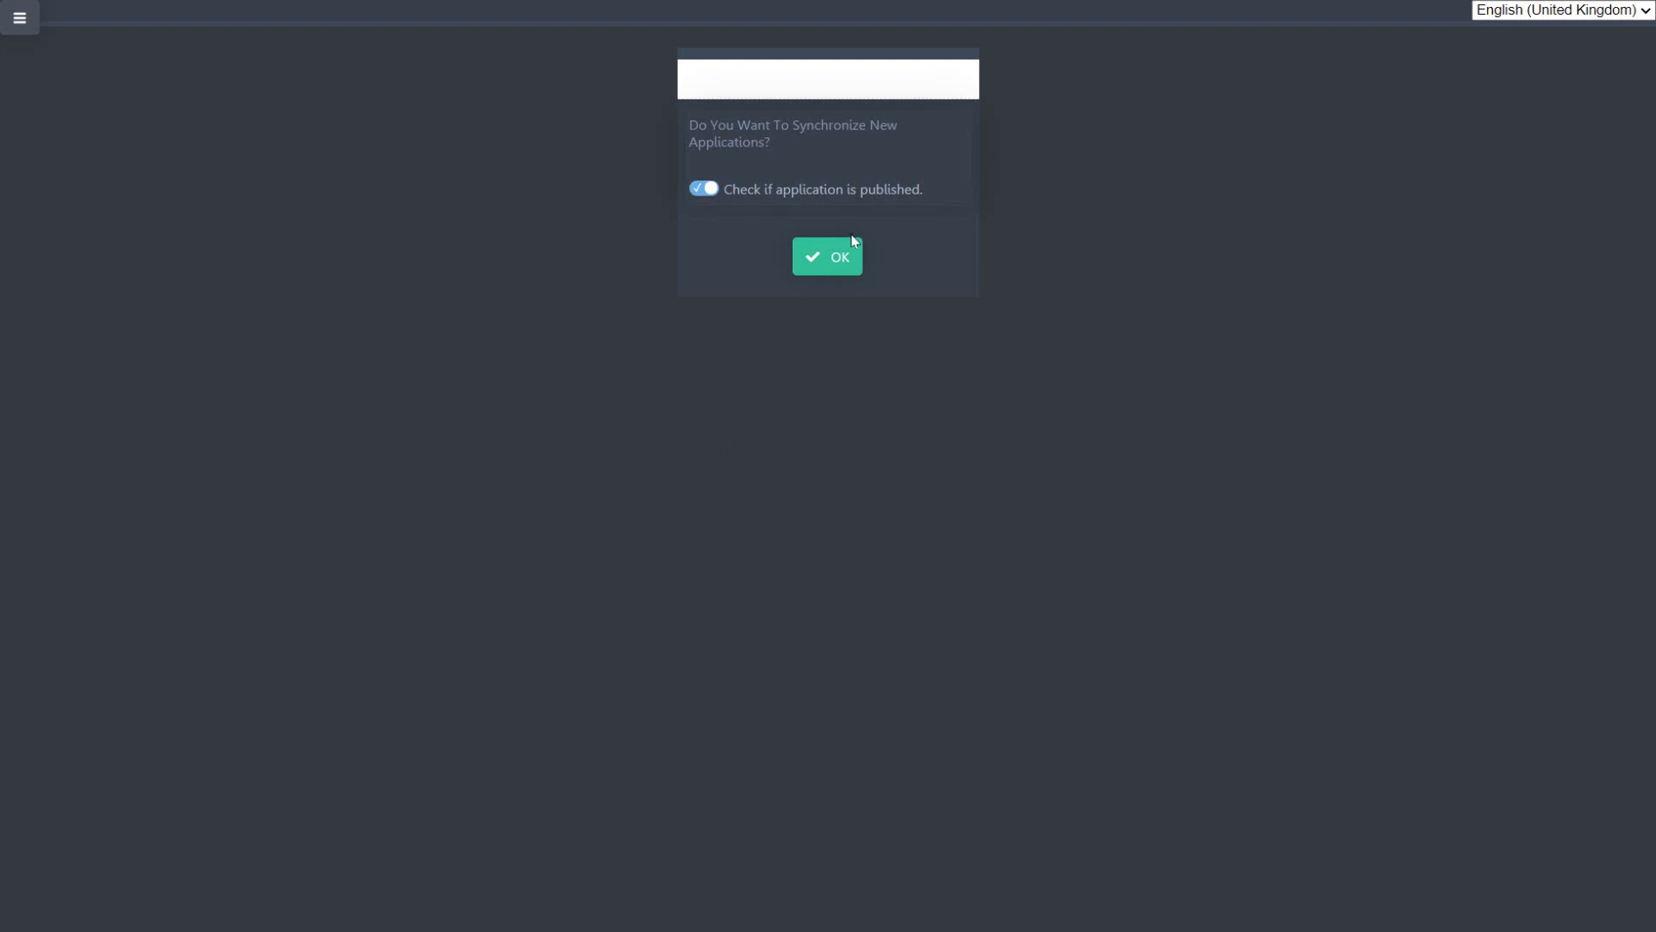
# Step: Return to the Applications list of the security module to view the registered applications
pyautogui.click(19, 17)
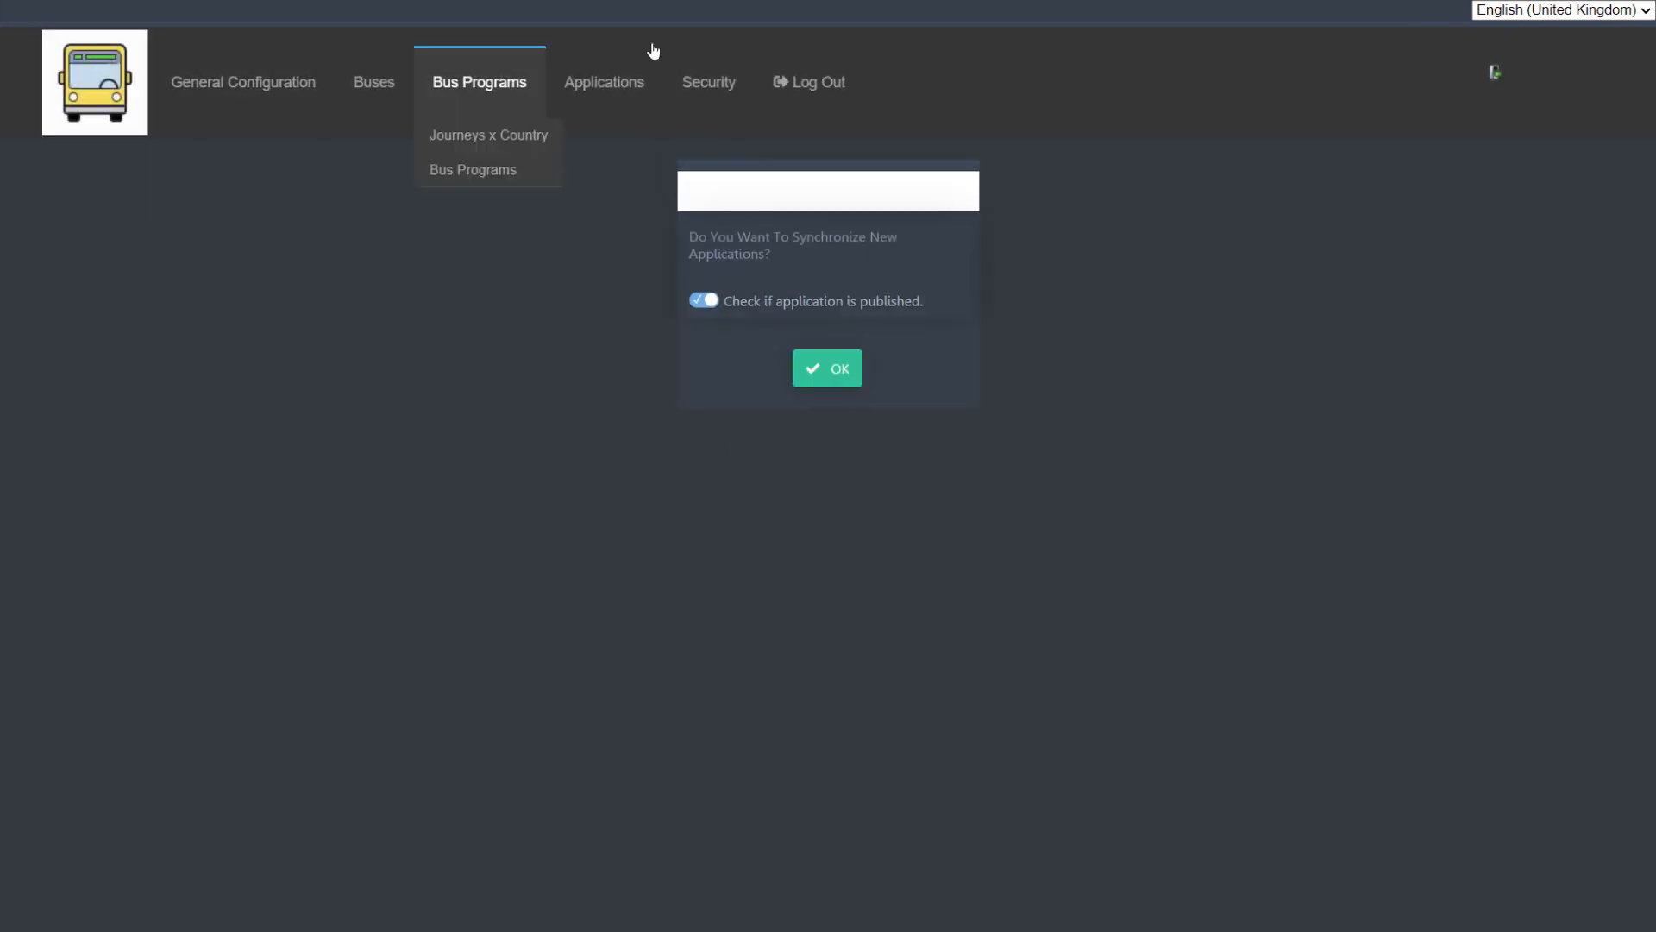
pyautogui.moveTo(718, 91)
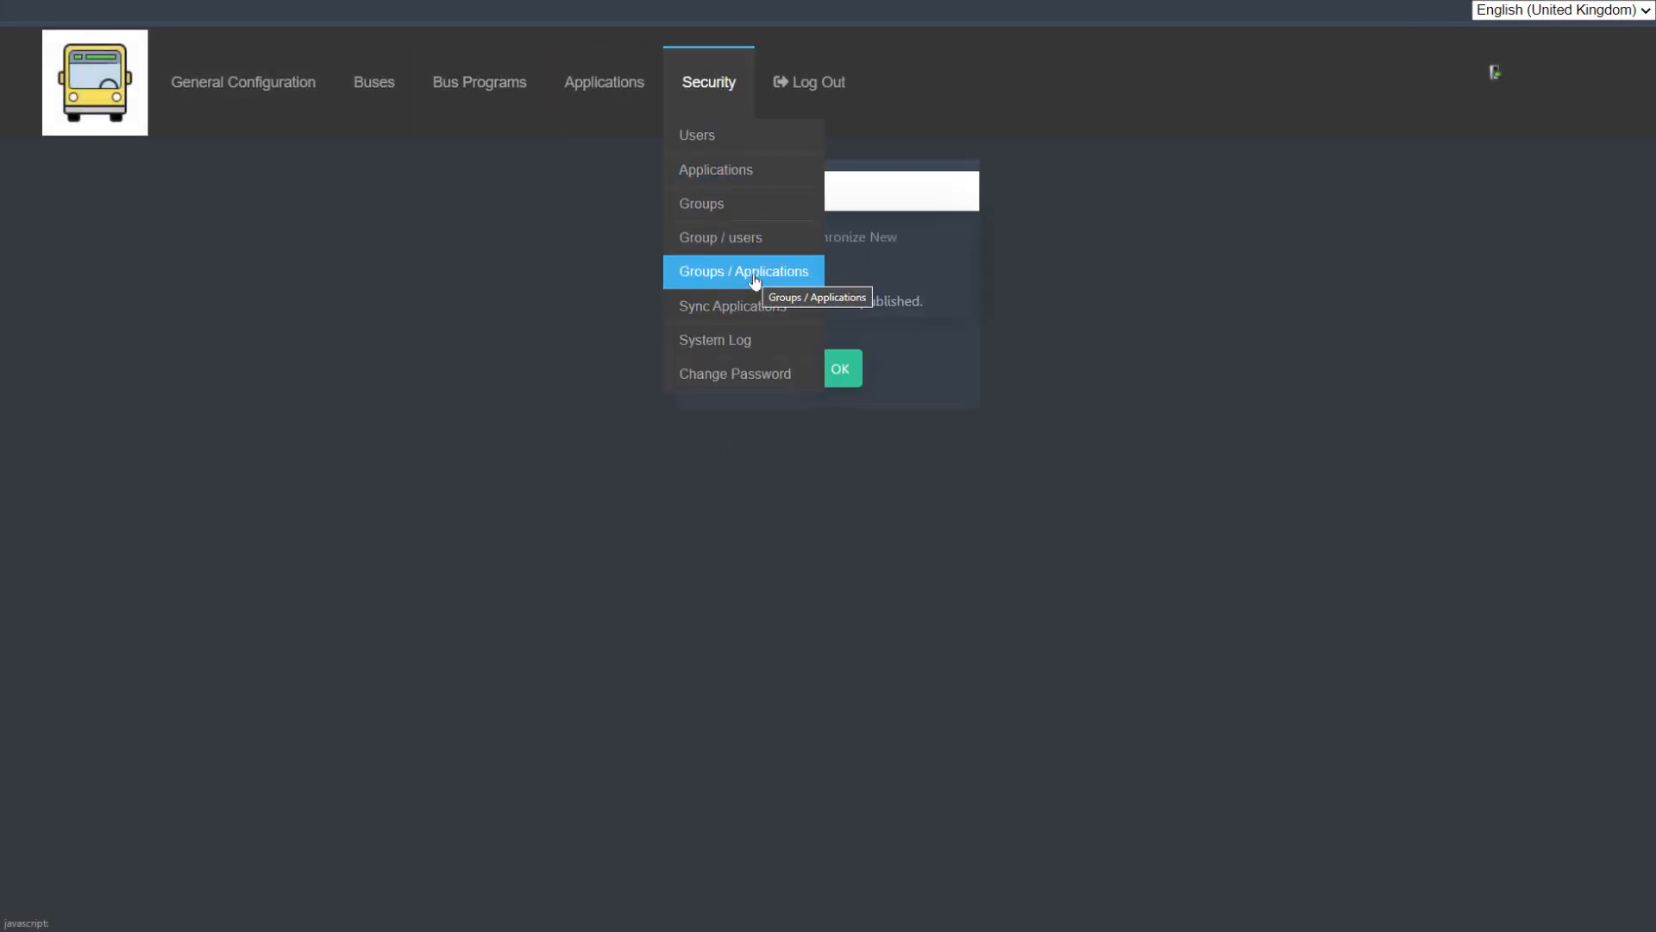
pyautogui.click(760, 174)
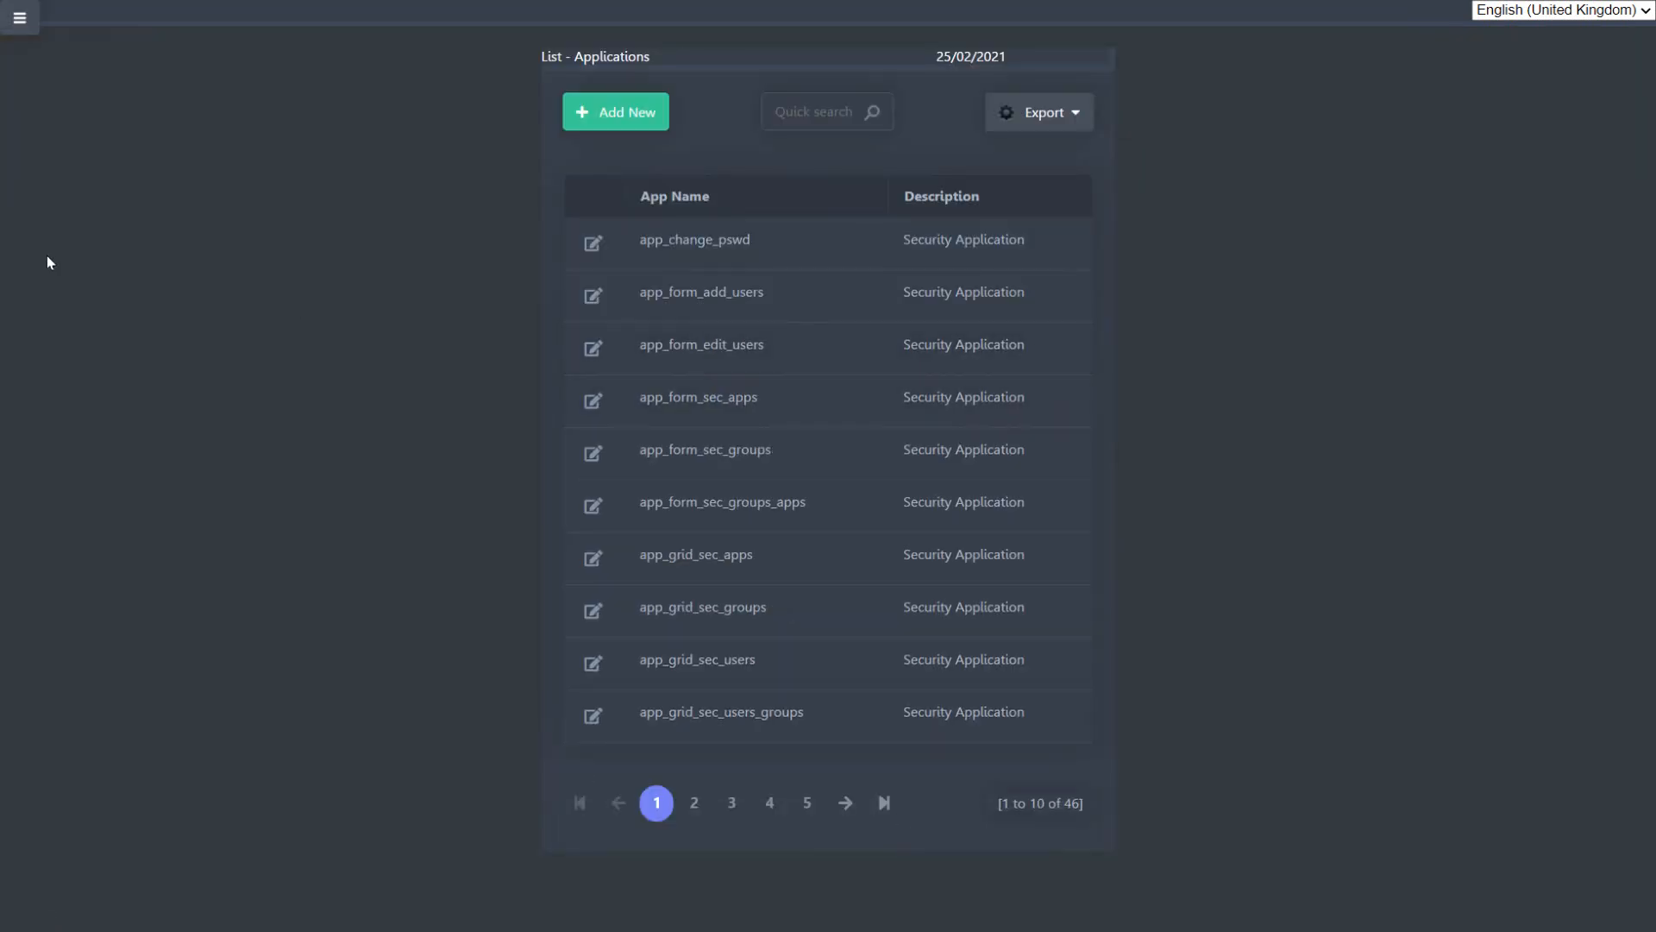
# Step: Open the Groups / Applications permissions for the Administrador group and look through its list of applications
pyautogui.click(12, 31)
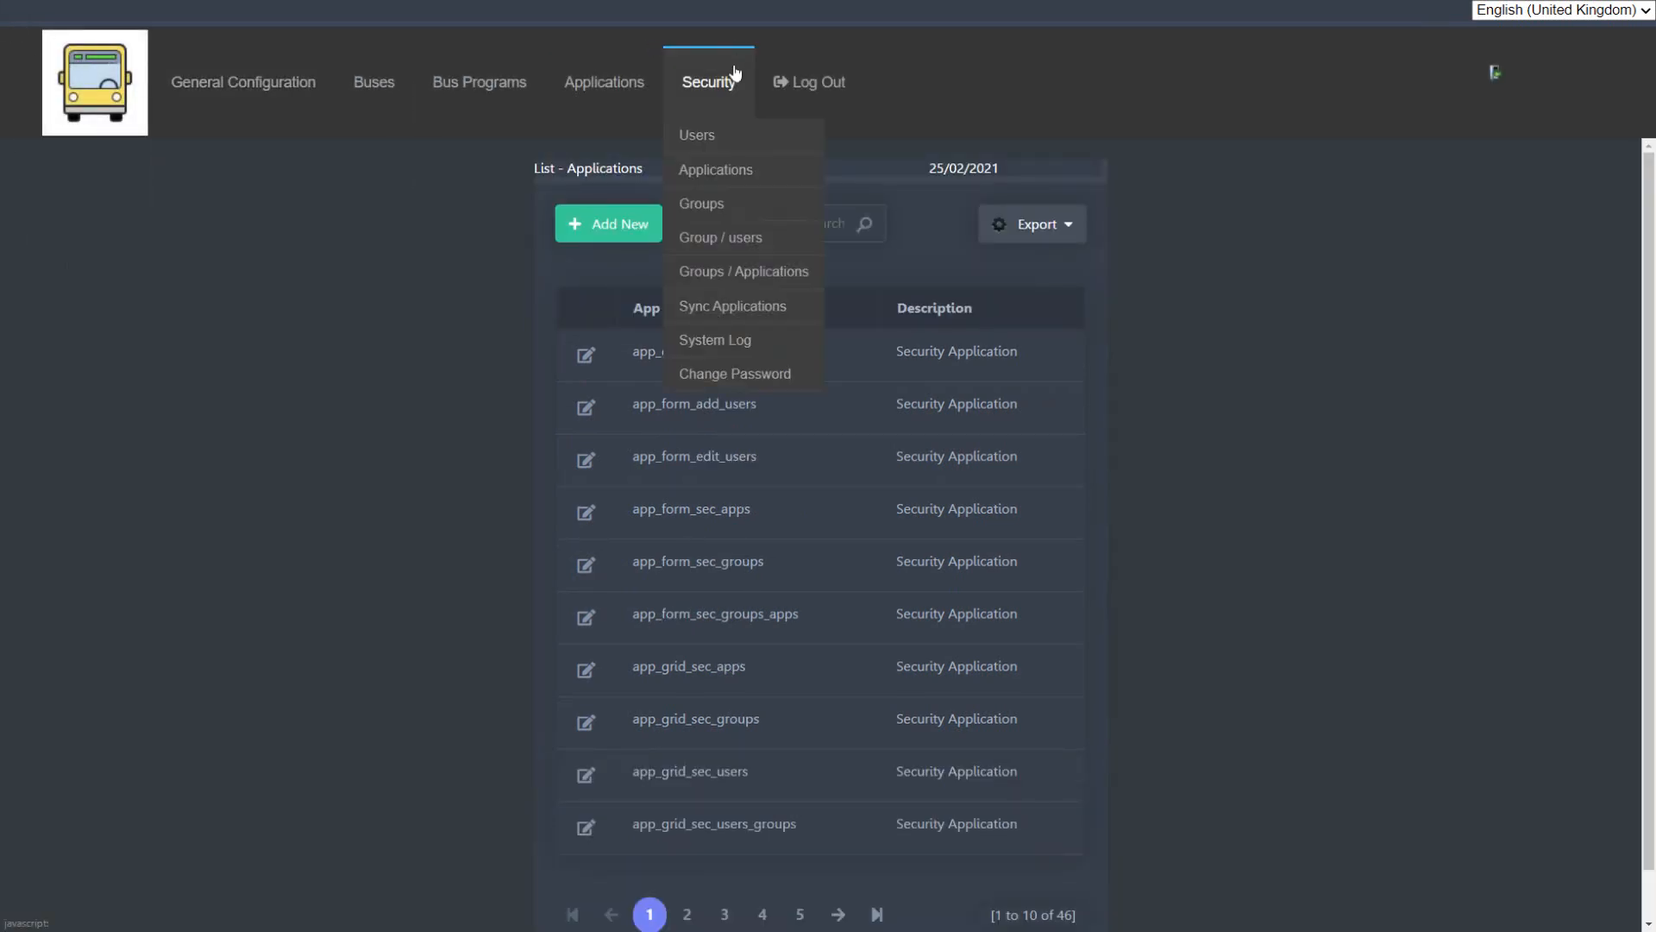
pyautogui.click(775, 274)
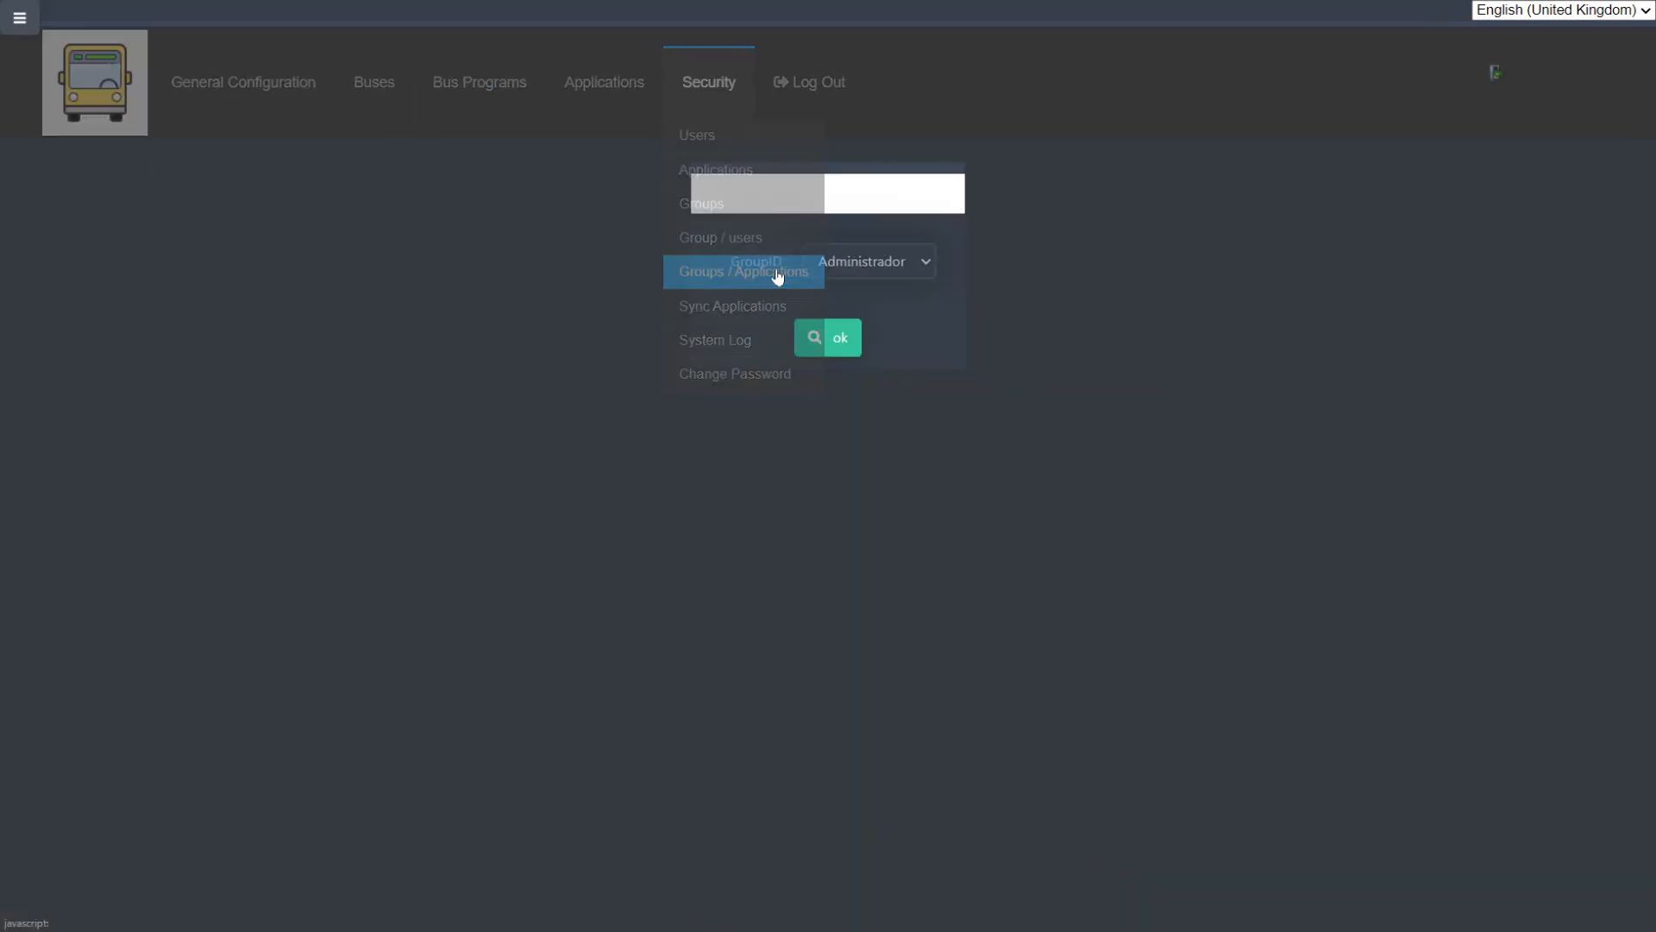
pyautogui.click(844, 155)
pyautogui.click(850, 174)
pyautogui.click(838, 226)
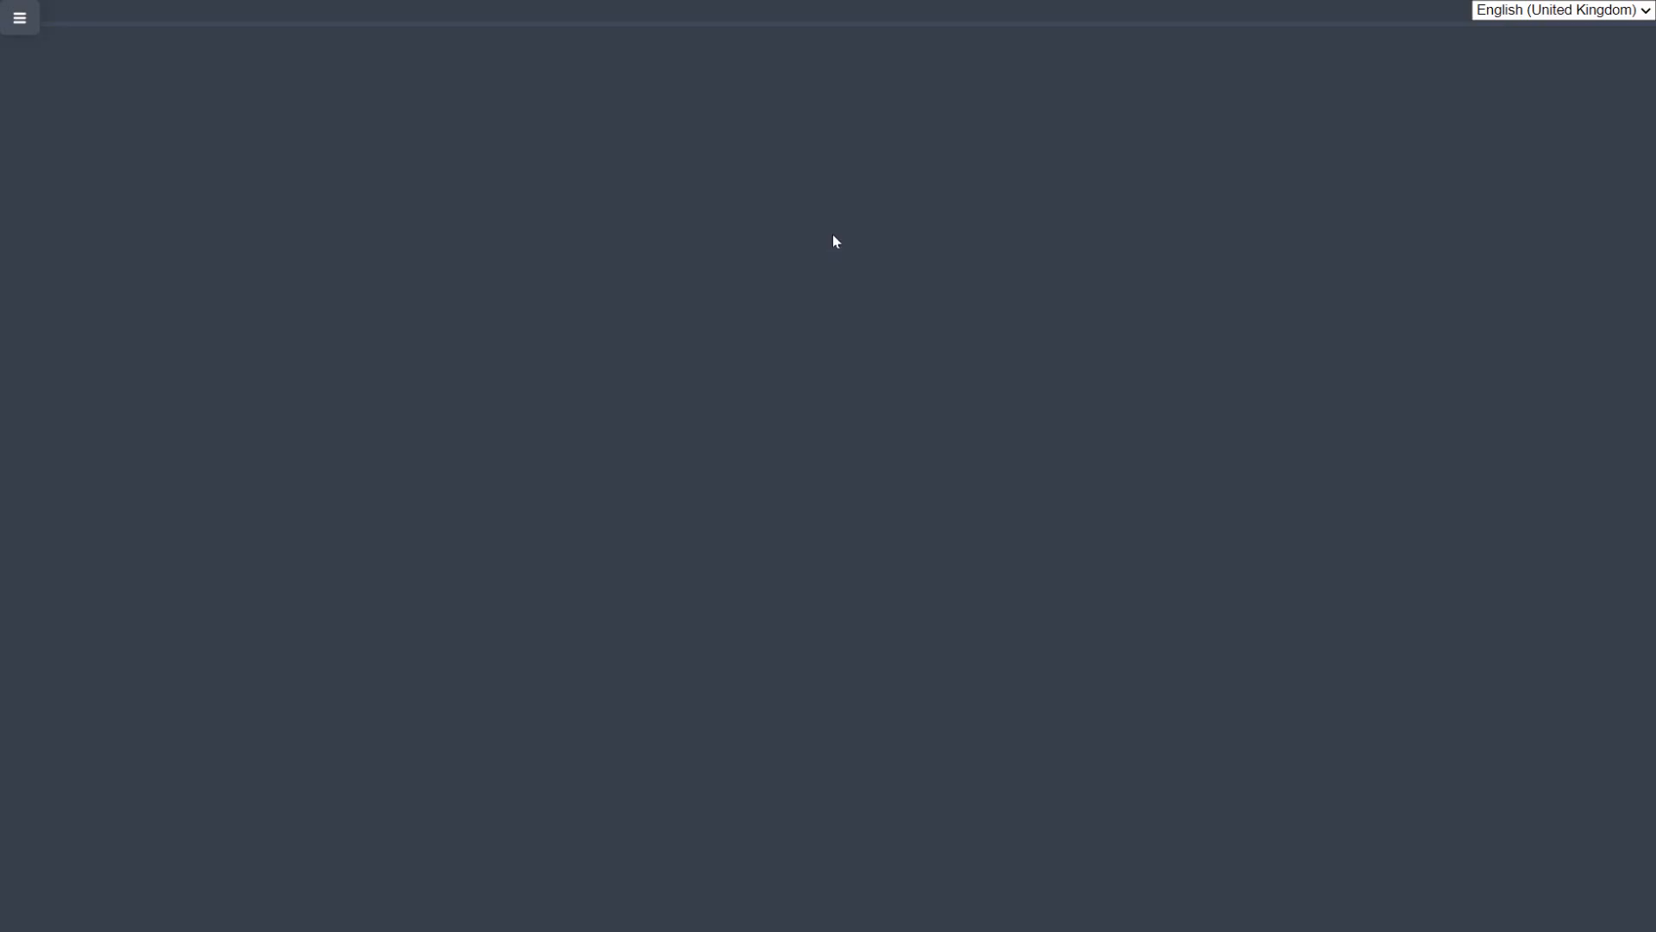
pyautogui.scroll(-3, 802, 466)
pyautogui.scroll(3, 810, 673)
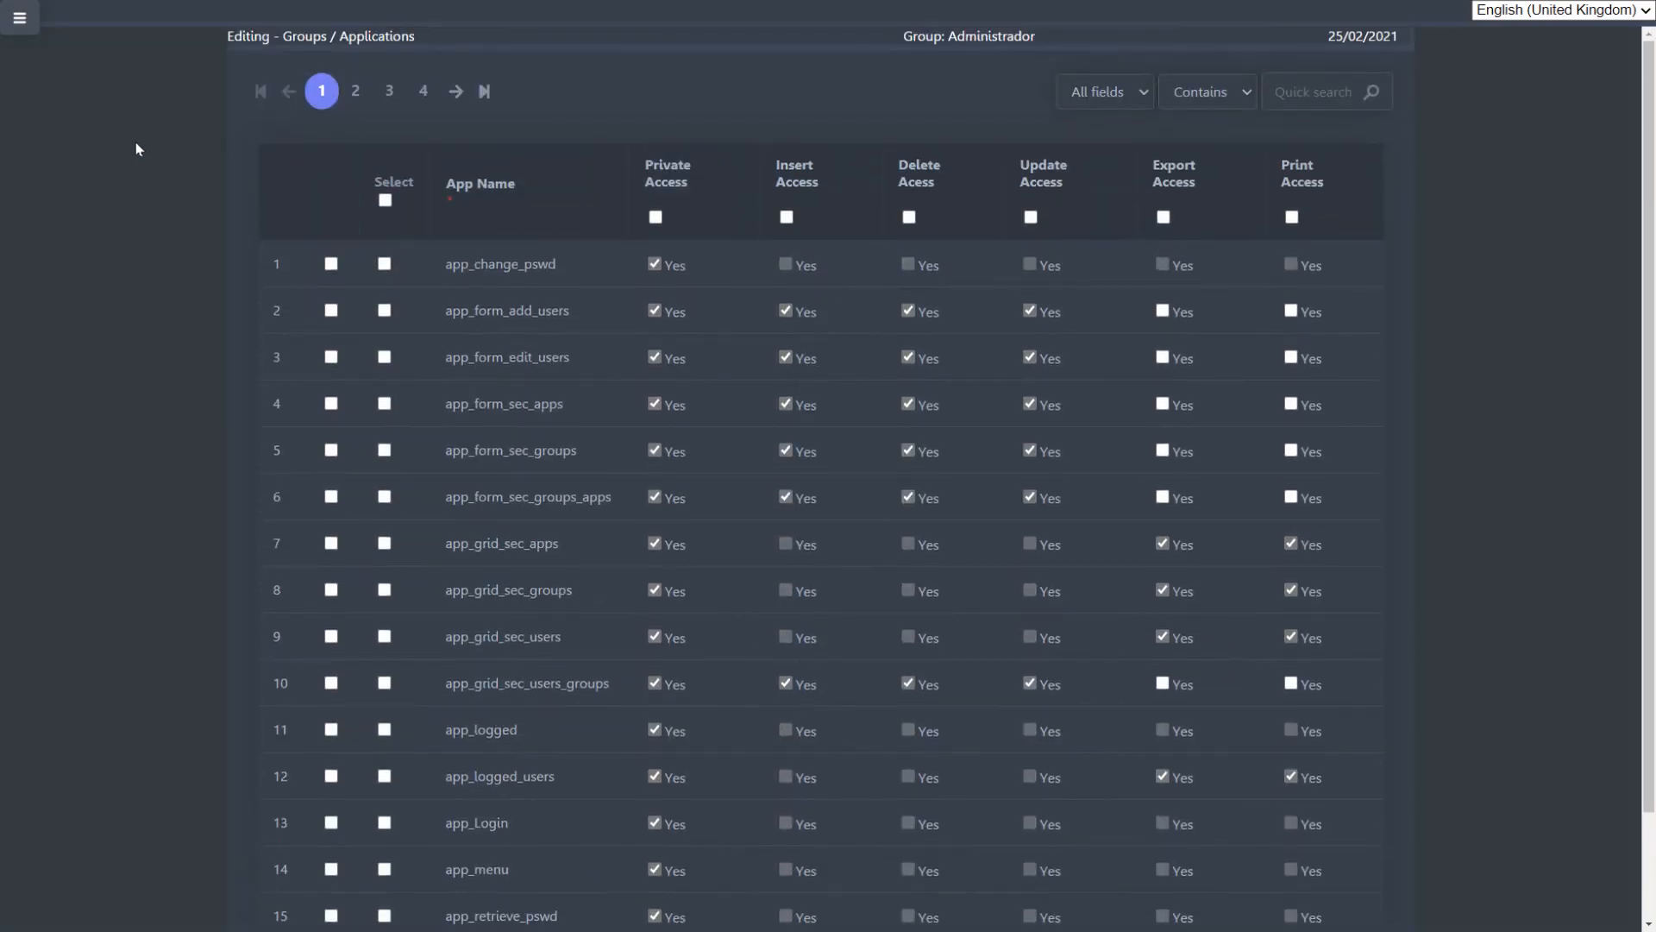
# Step: Open the System Log of the security module to view the recorded logins, dates and IP addresses
pyautogui.click(19, 18)
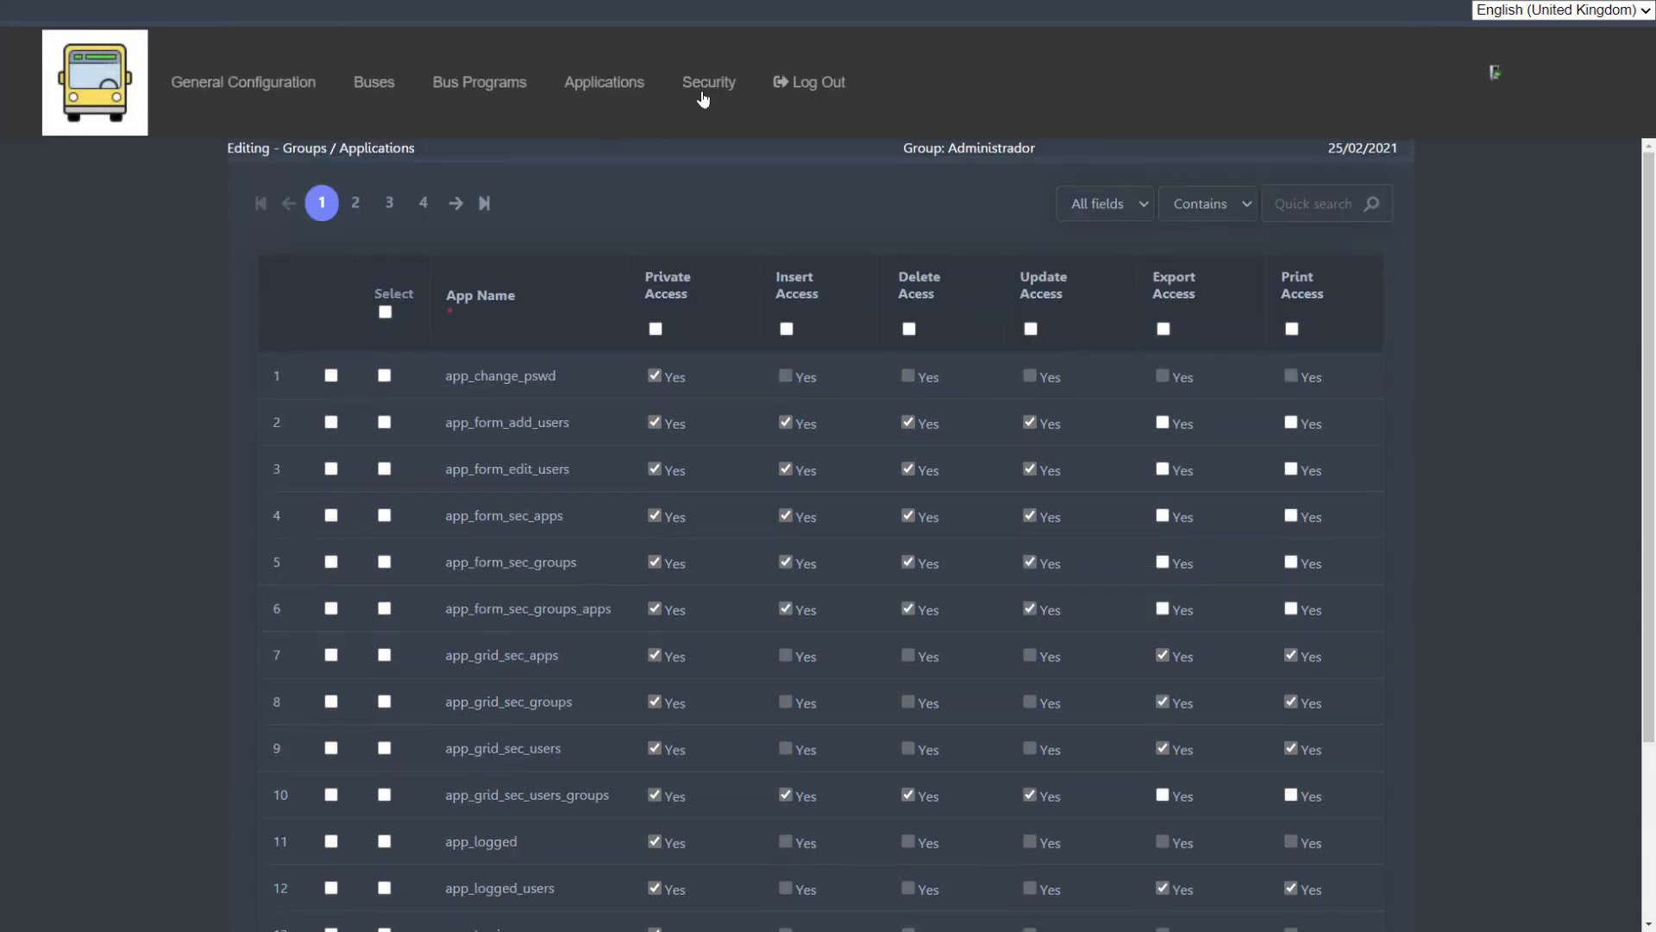
pyautogui.click(706, 82)
pyautogui.click(706, 80)
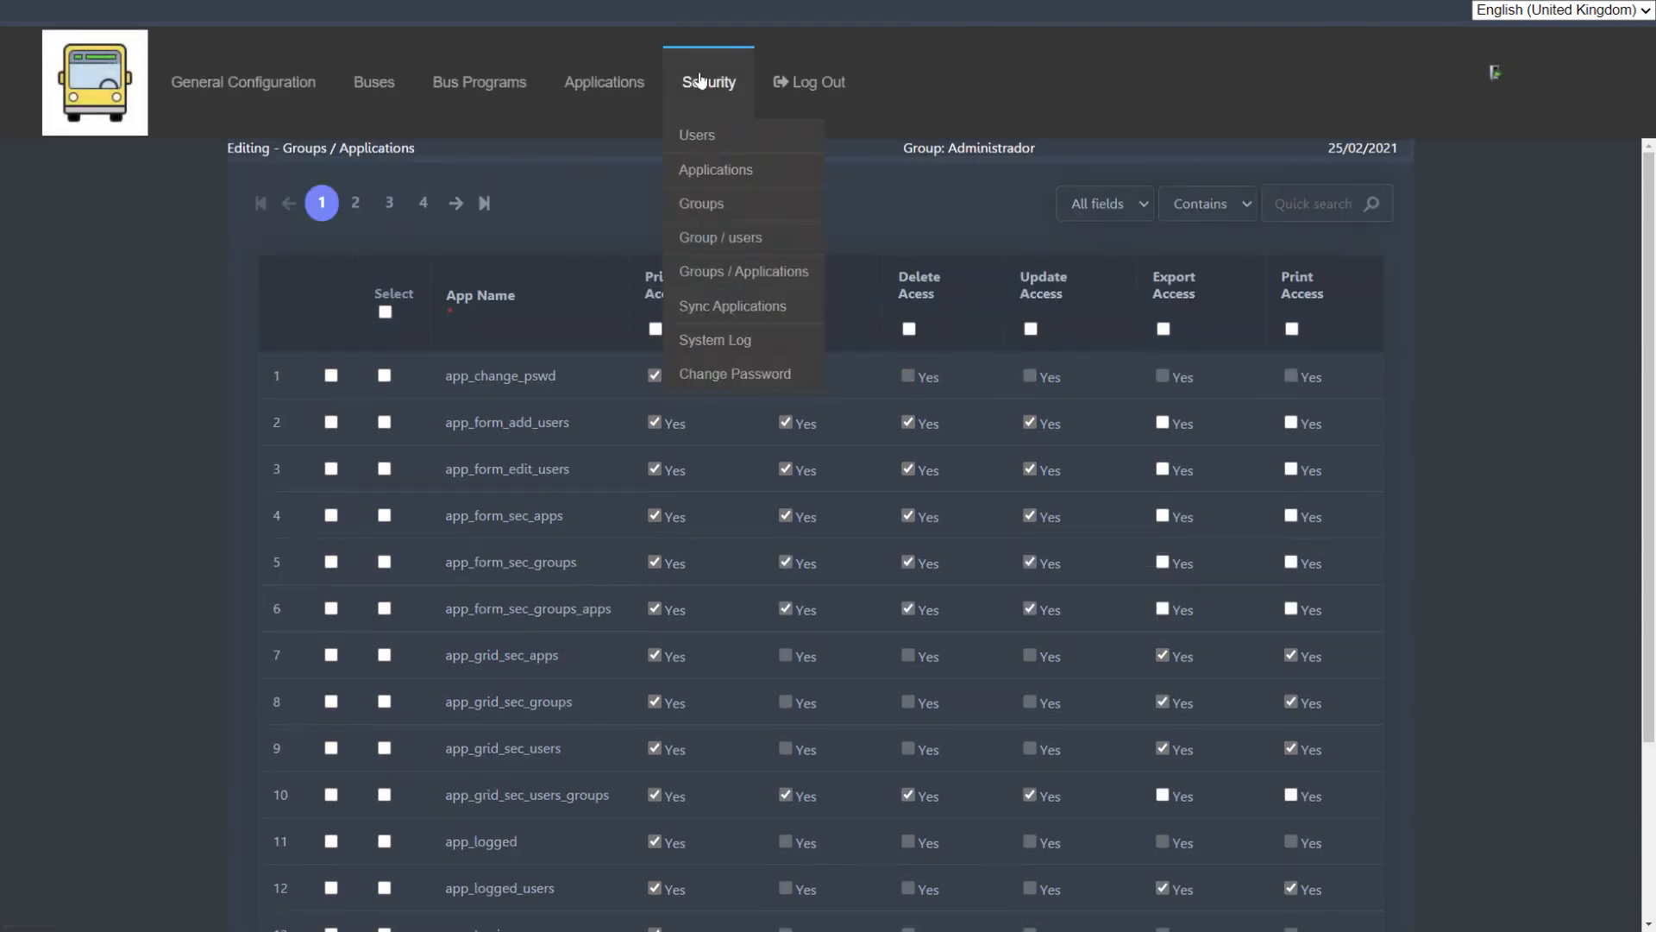
pyautogui.click(746, 337)
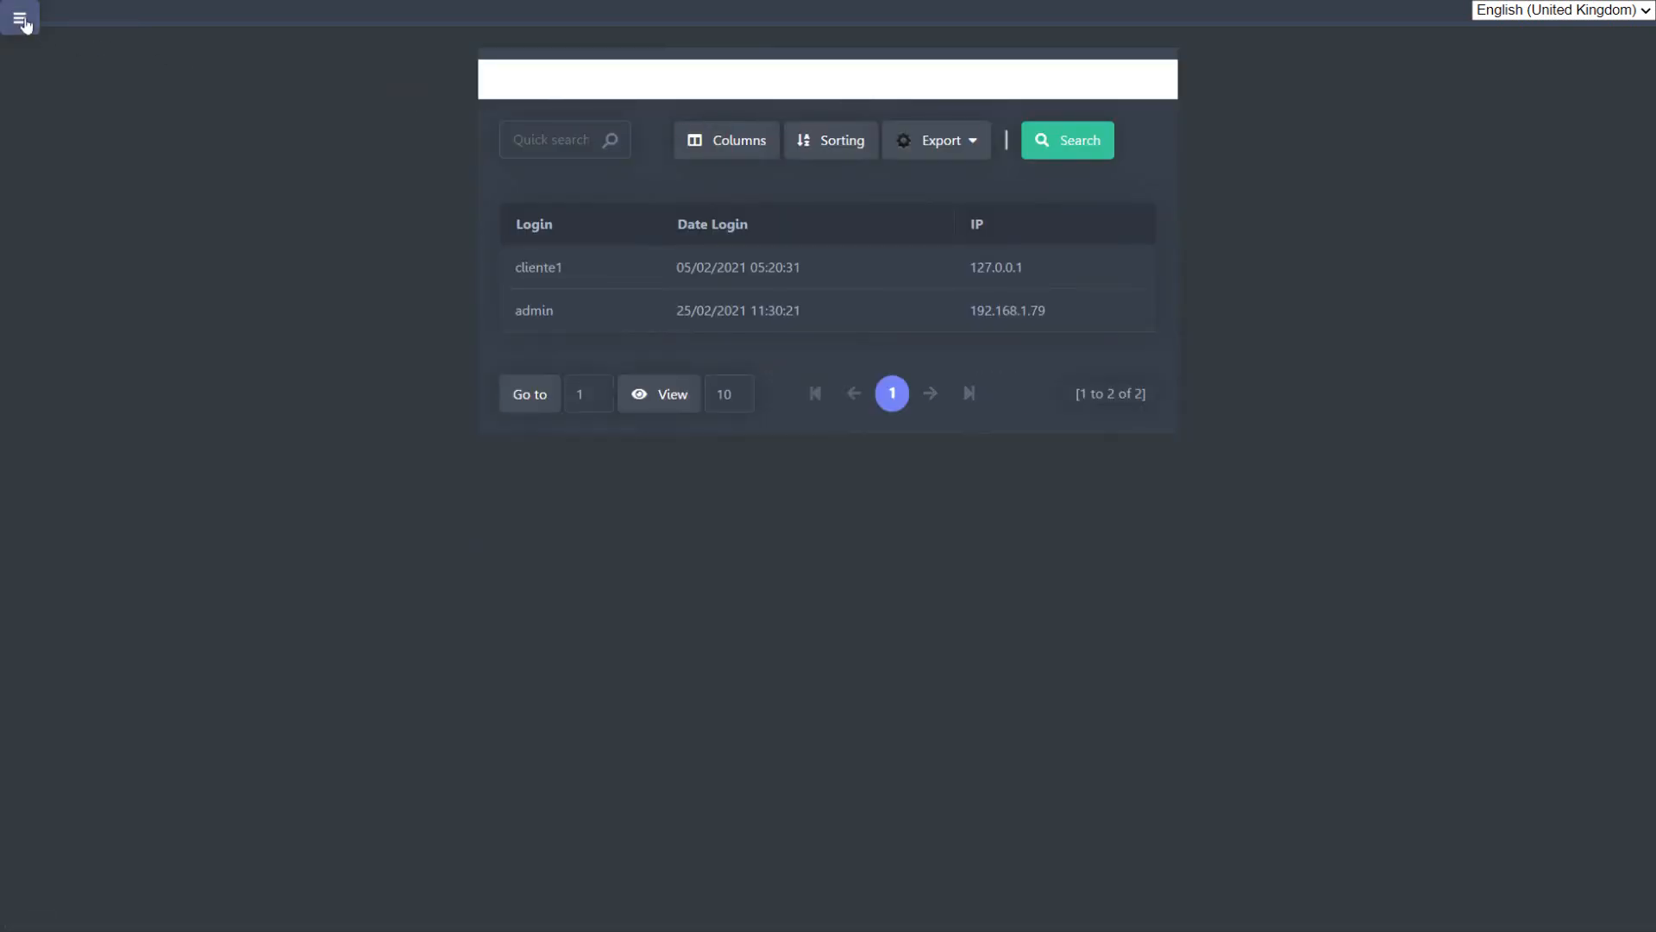
# Step: Open the Change Password form of the security module to view its fields
pyautogui.click(23, 24)
pyautogui.moveTo(709, 82)
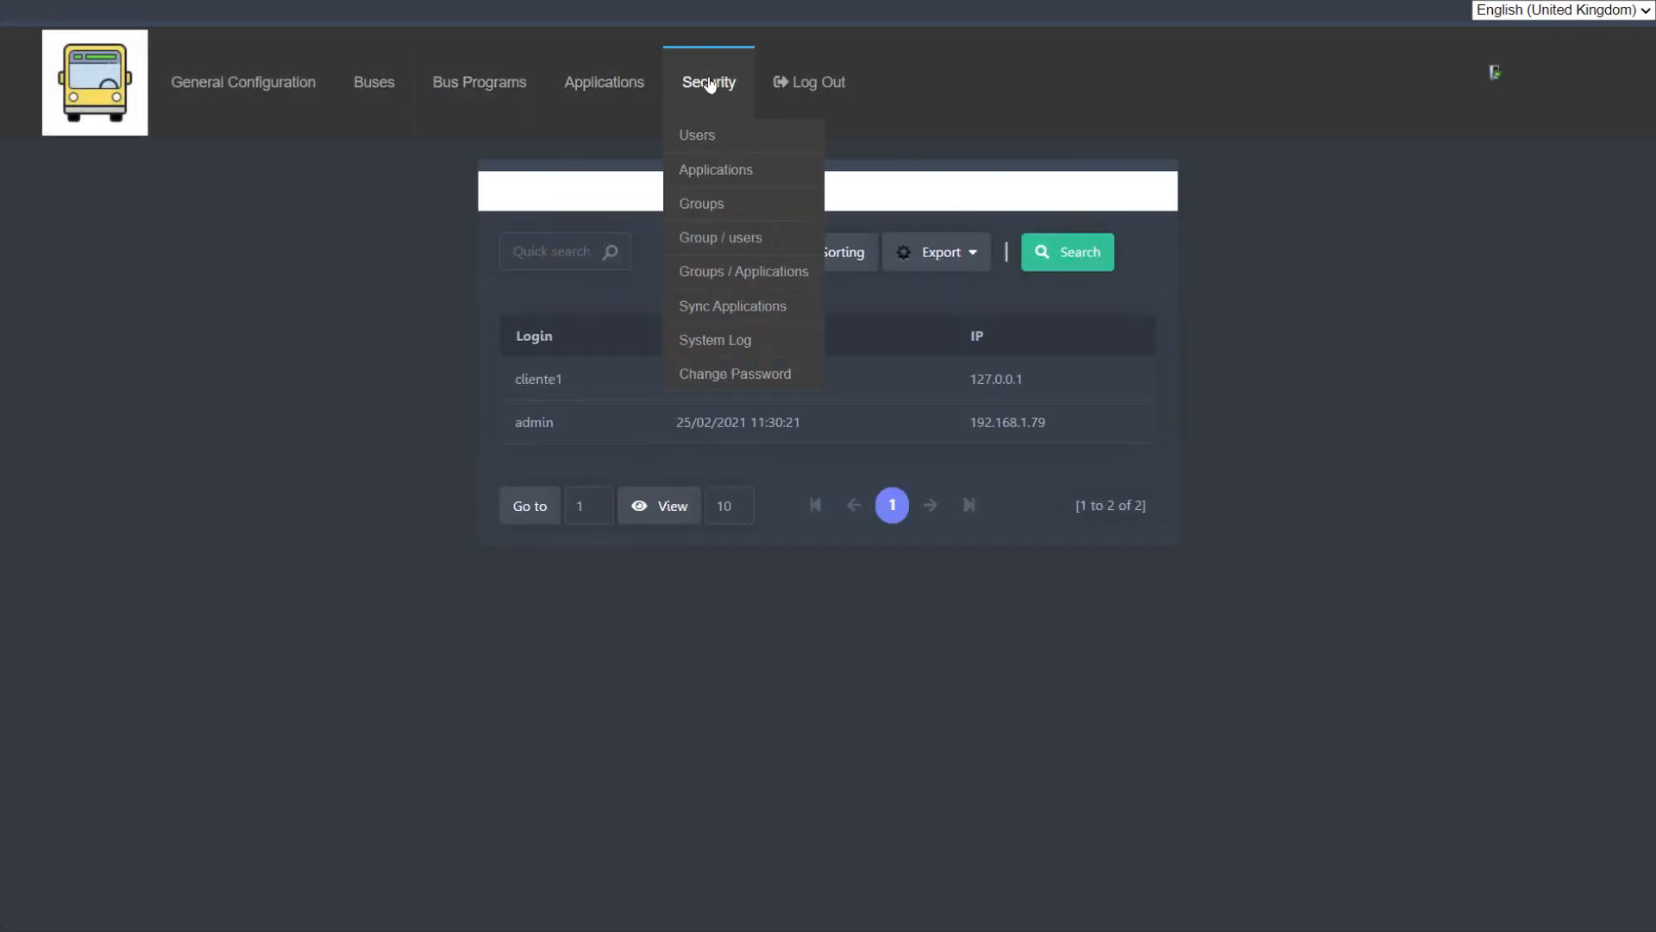
pyautogui.click(721, 379)
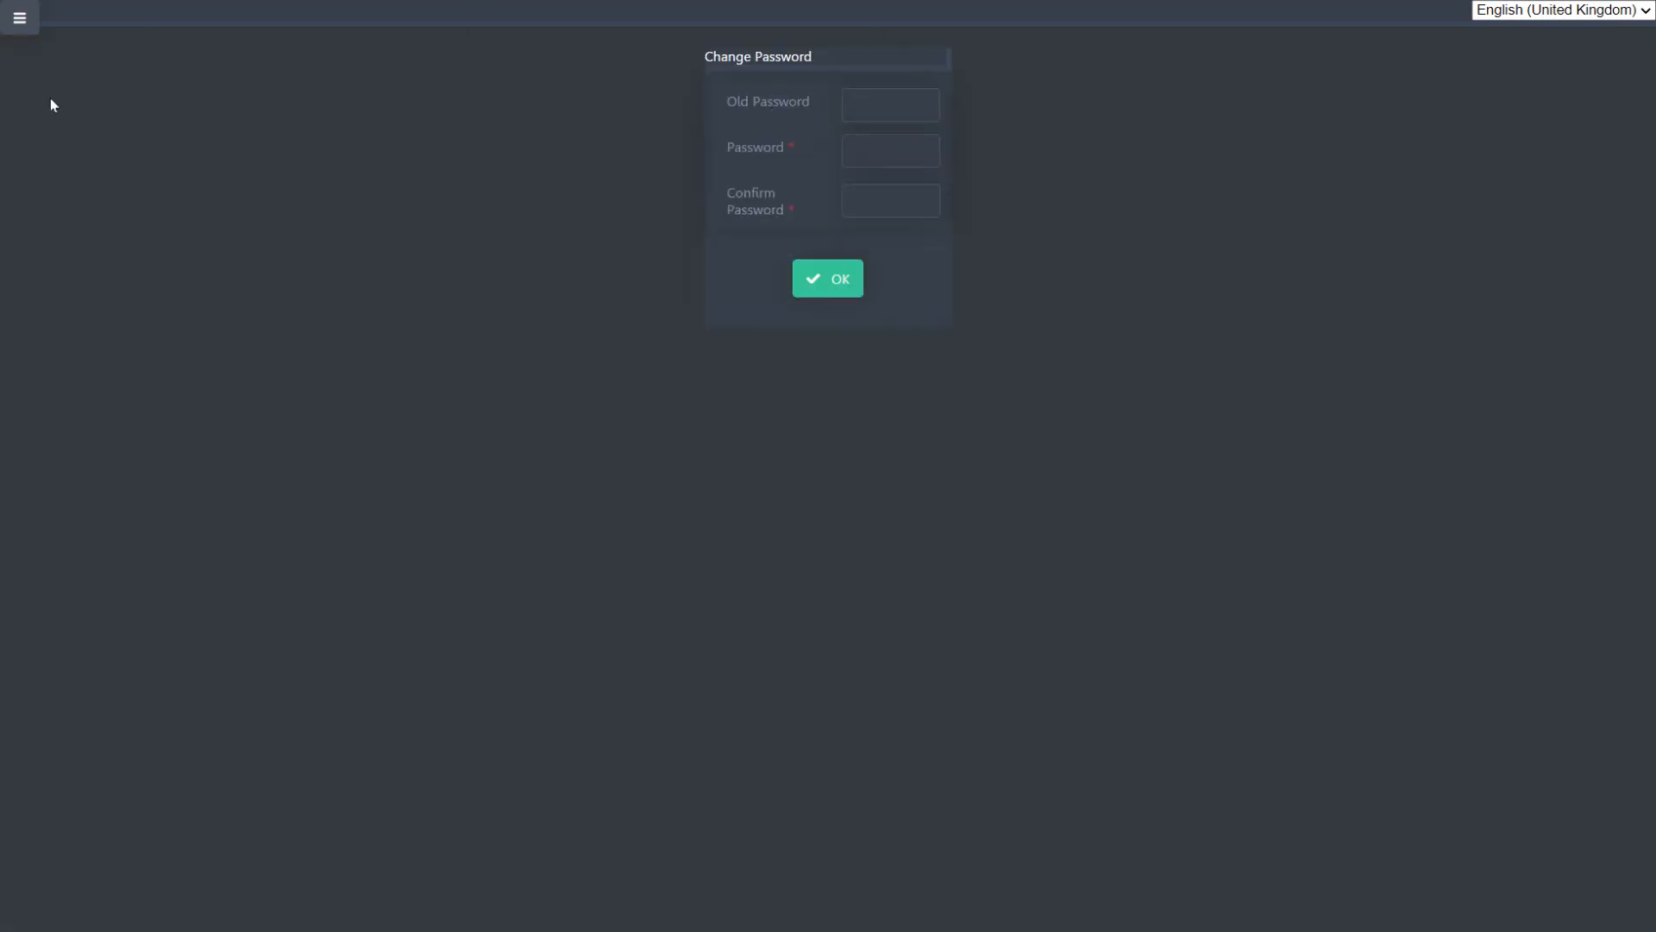
# Step: Expand the application menu and view the options of the interface language selector, keeping English (United Kingdom)
pyautogui.click(20, 18)
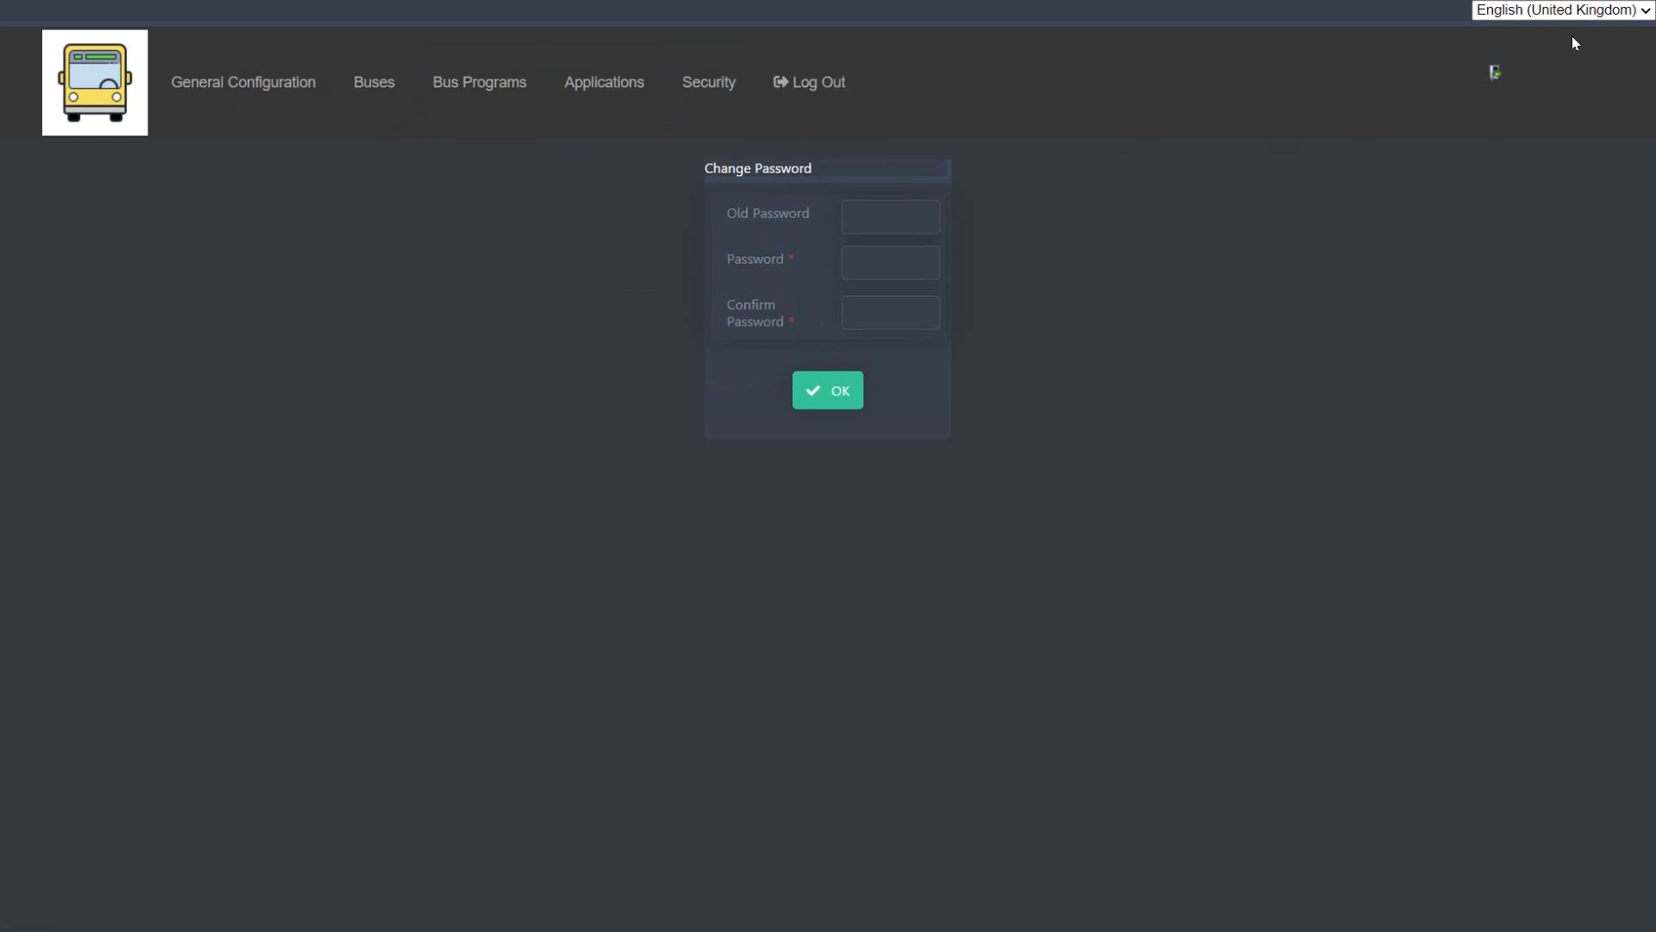
pyautogui.click(1604, 15)
pyautogui.click(1283, 723)
pyautogui.click(1525, 10)
pyautogui.click(1381, 378)
# Step: Switch to phpMyAdmin in the remote desktop window and look through the tables and views of the bd_buses database
pyautogui.hotkey('alt', 'Tab')
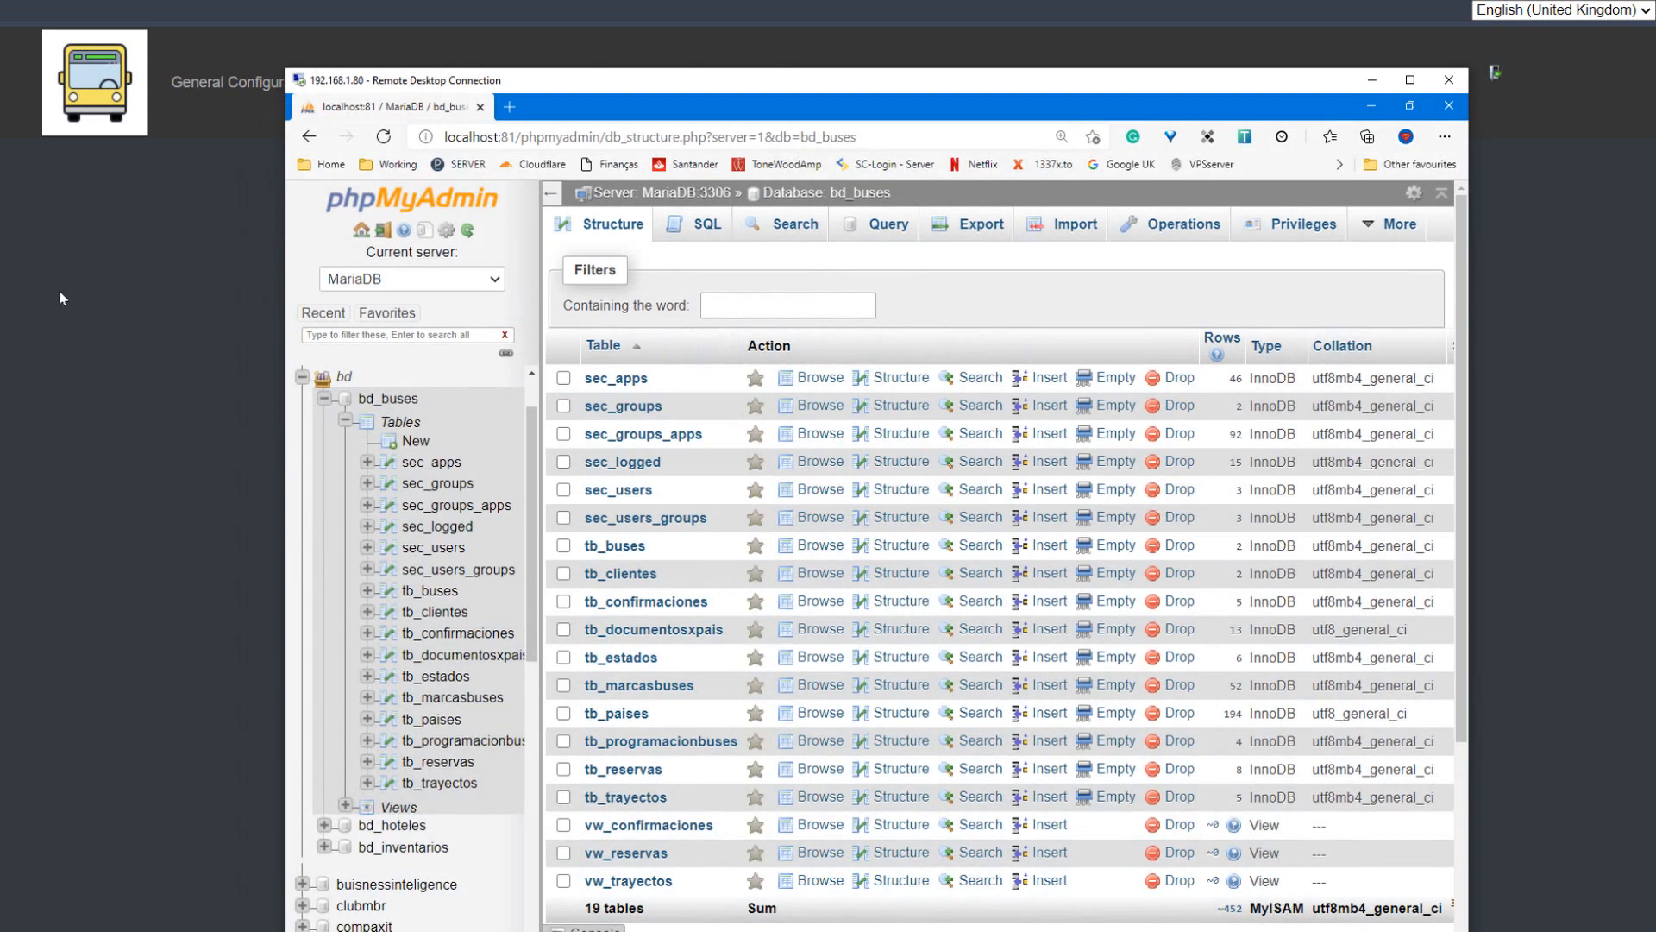
pyautogui.moveTo(881, 87); pyautogui.dragTo(855, 0)
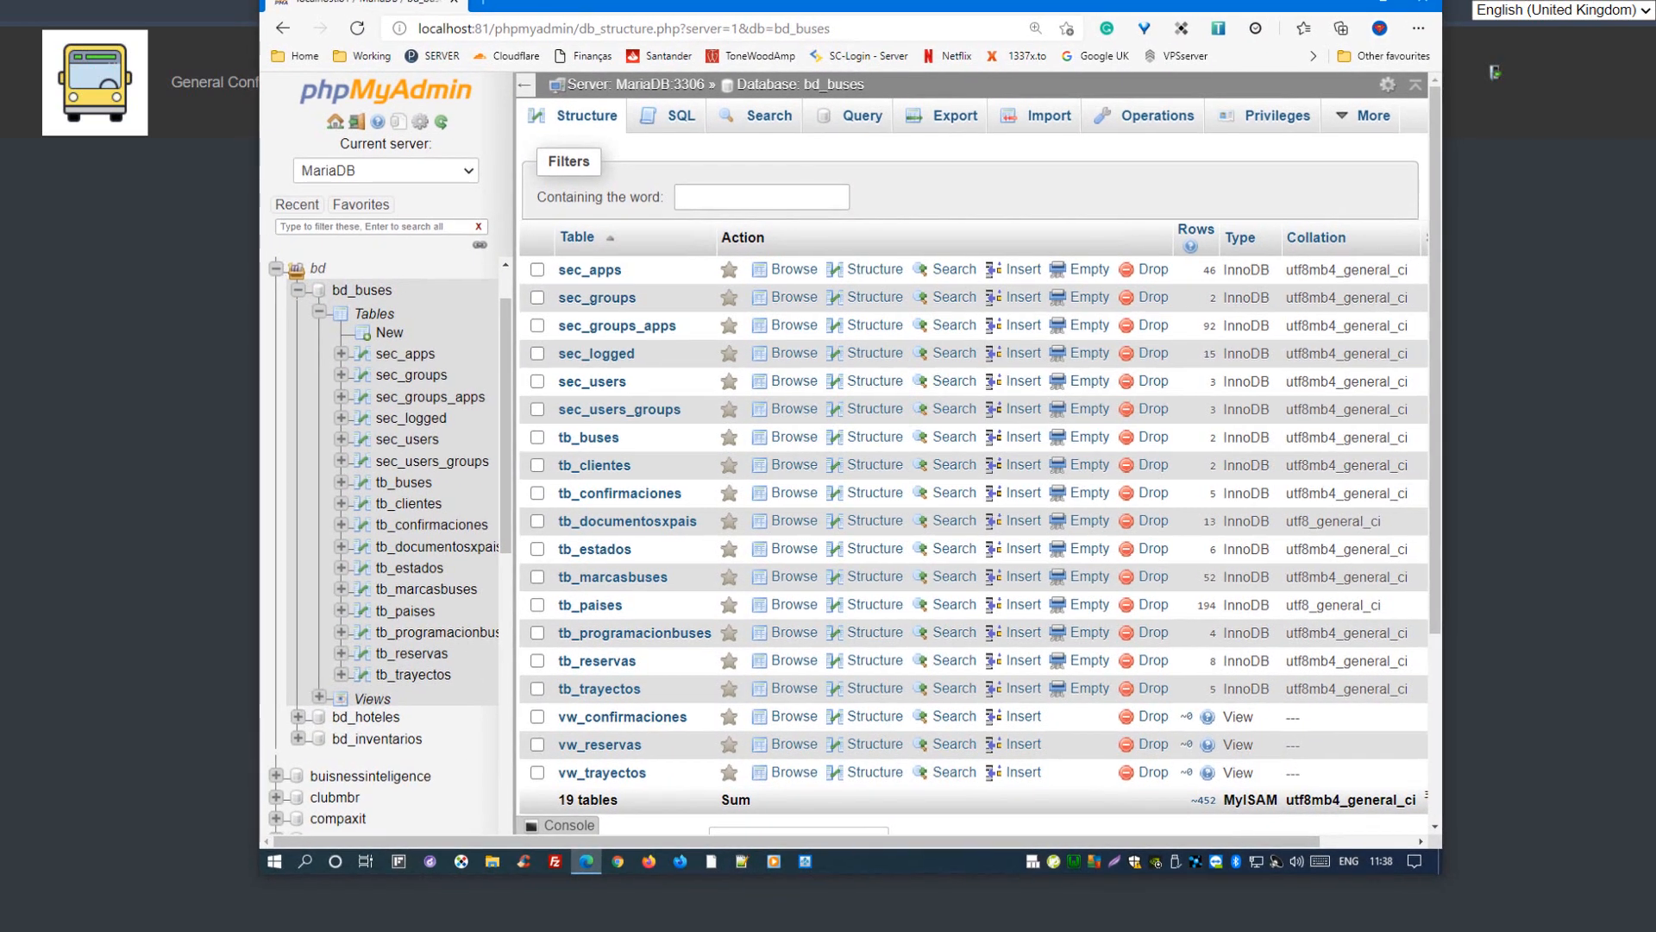
pyautogui.click(364, 297)
pyautogui.scroll(-2, 776, 531)
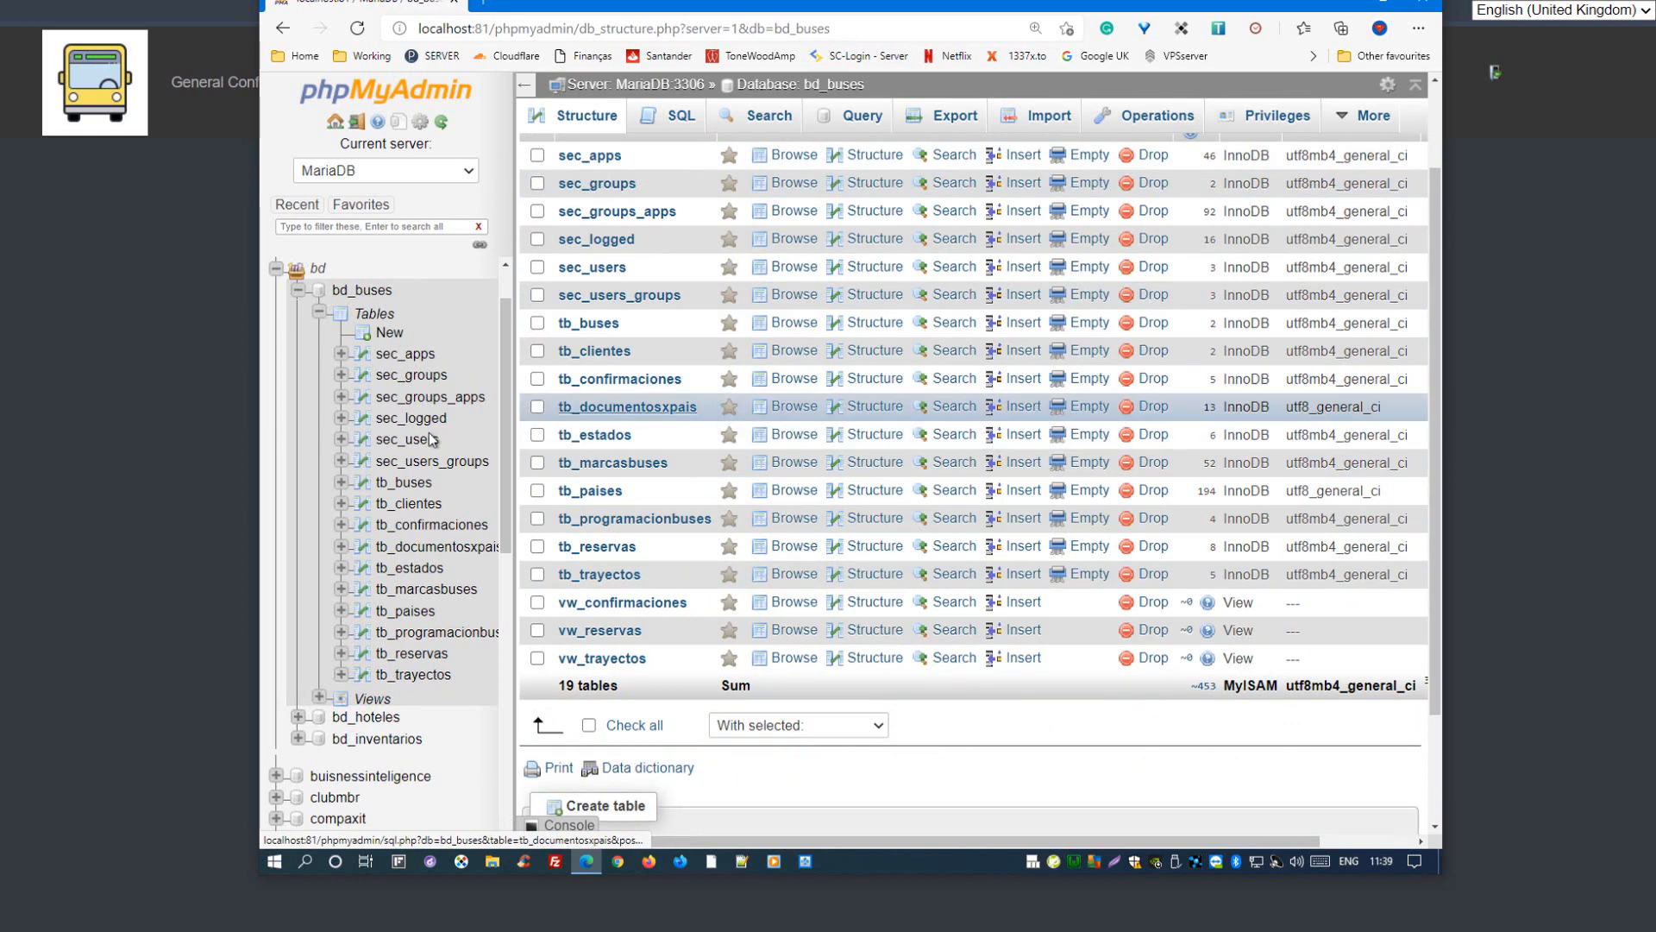
# Step: Browse the sec_apps table and examine the registered application names, types and descriptions without editing any record
pyautogui.click(409, 361)
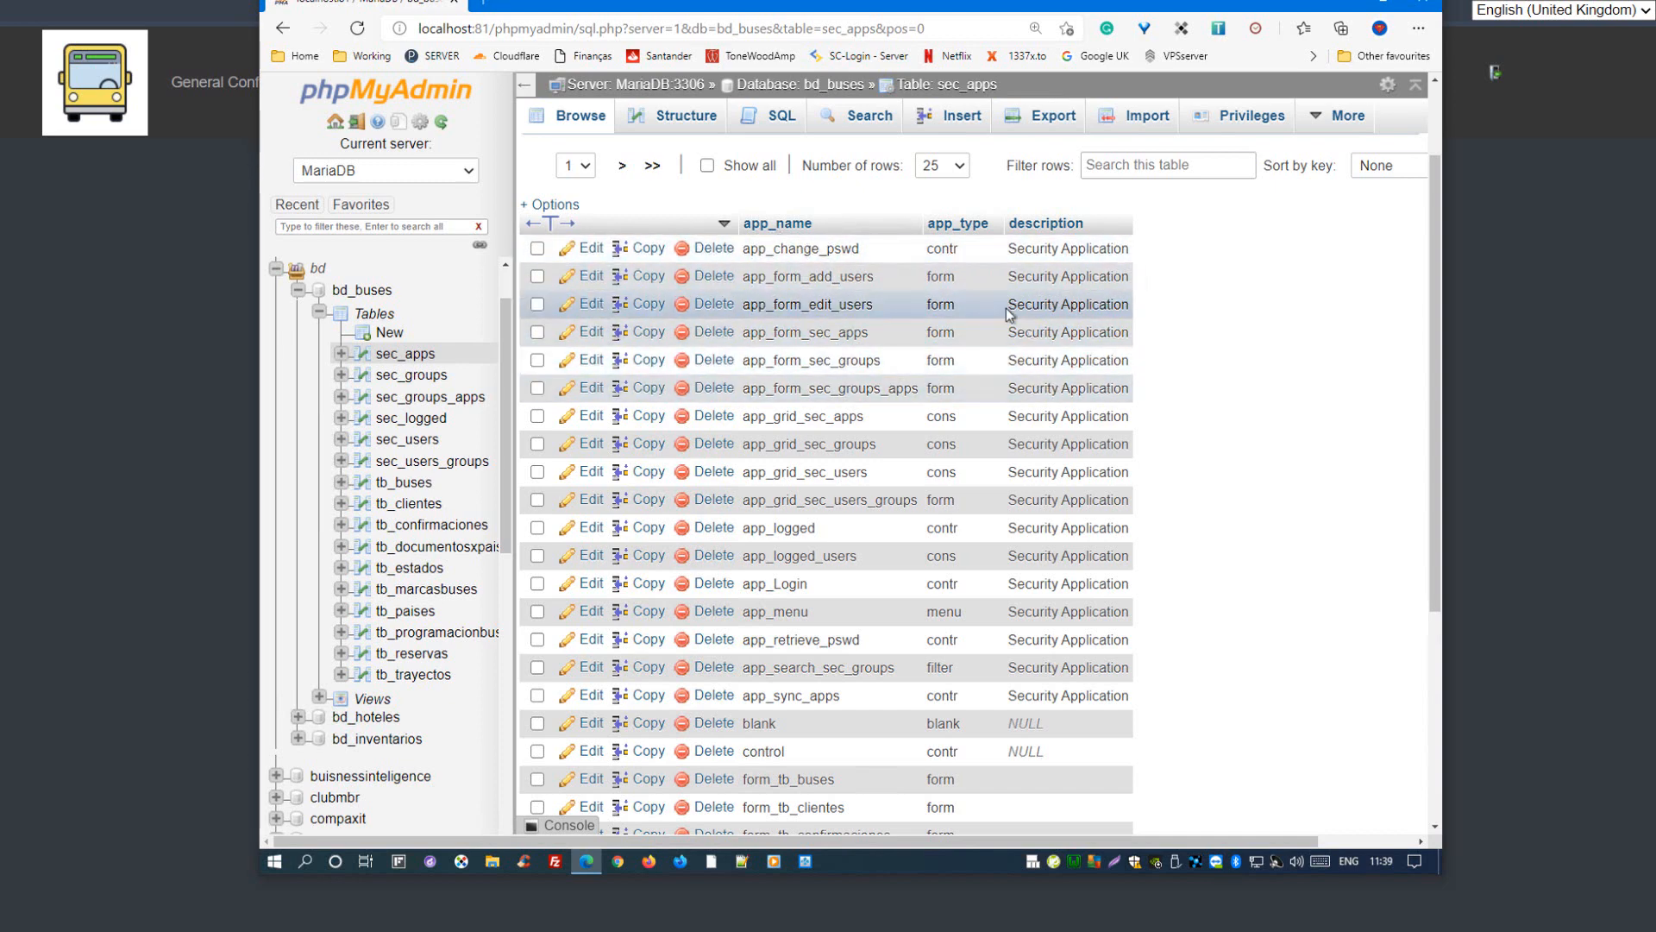
pyautogui.doubleClick(797, 249)
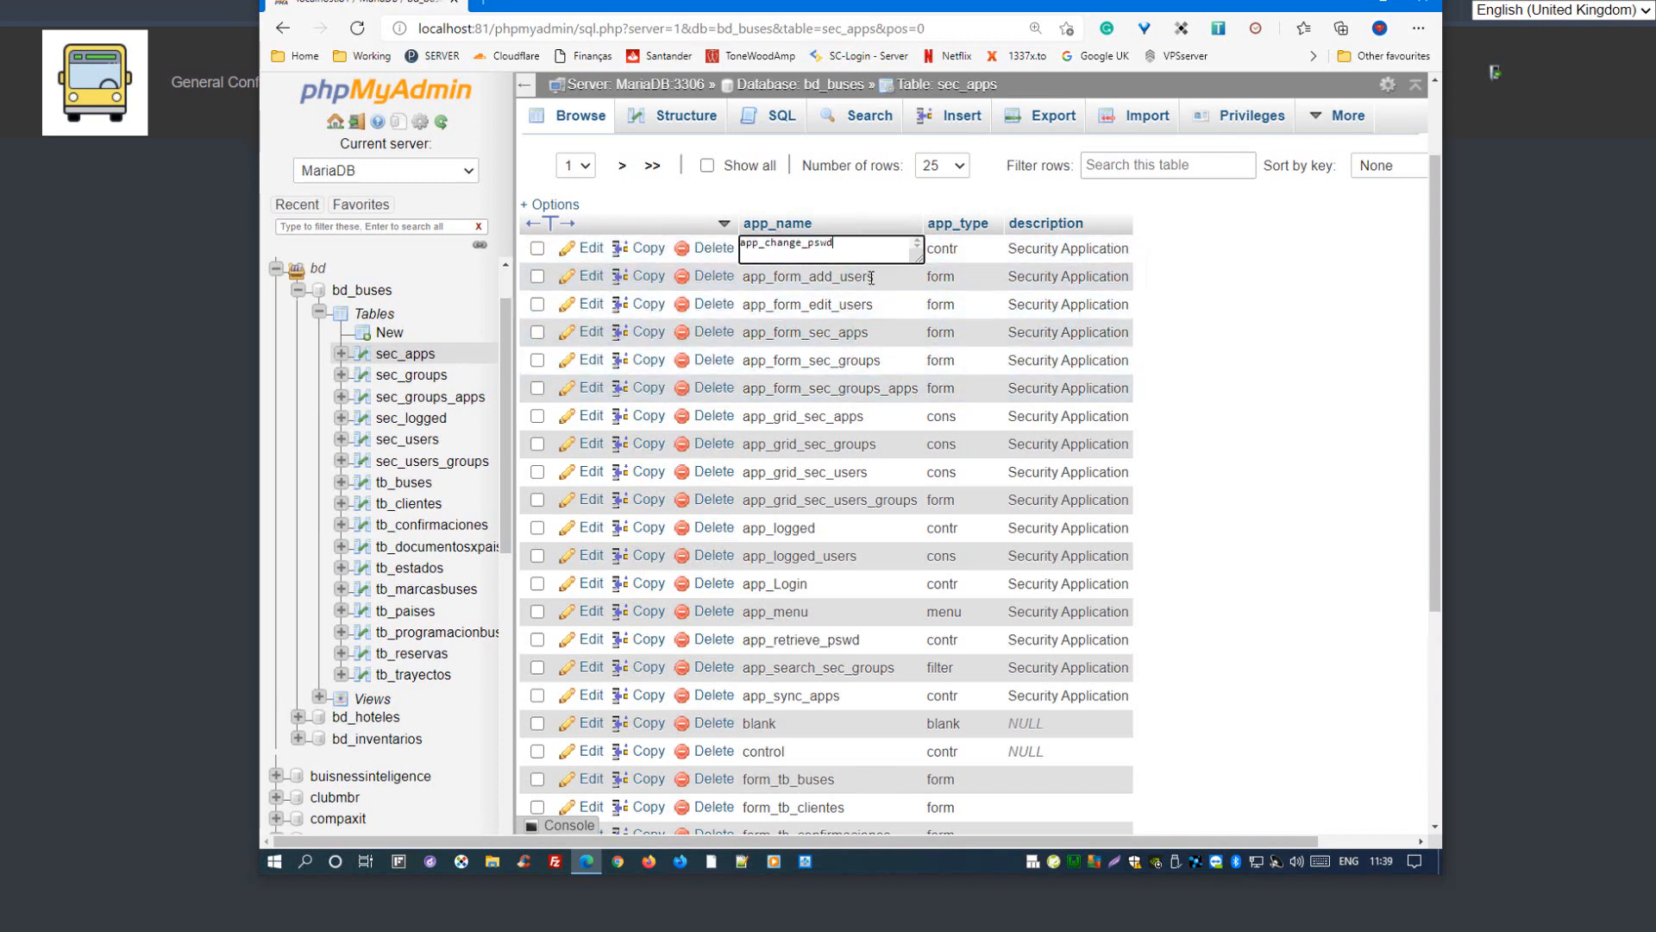
pyautogui.click(1165, 252)
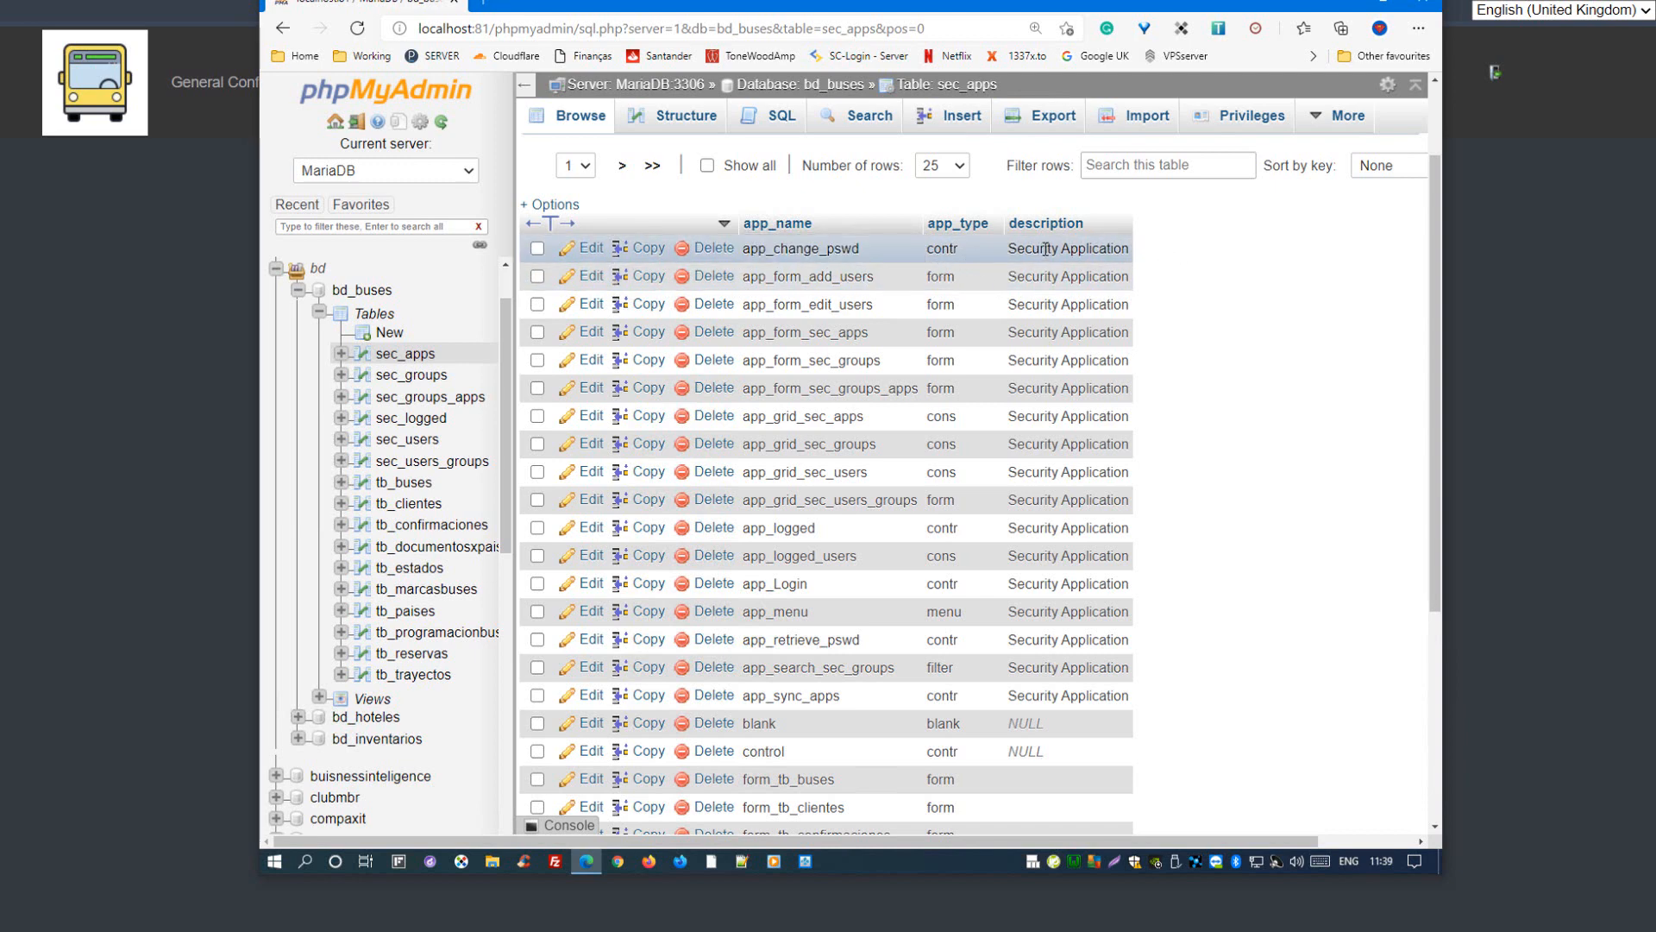
pyautogui.scroll(-4, 1045, 249)
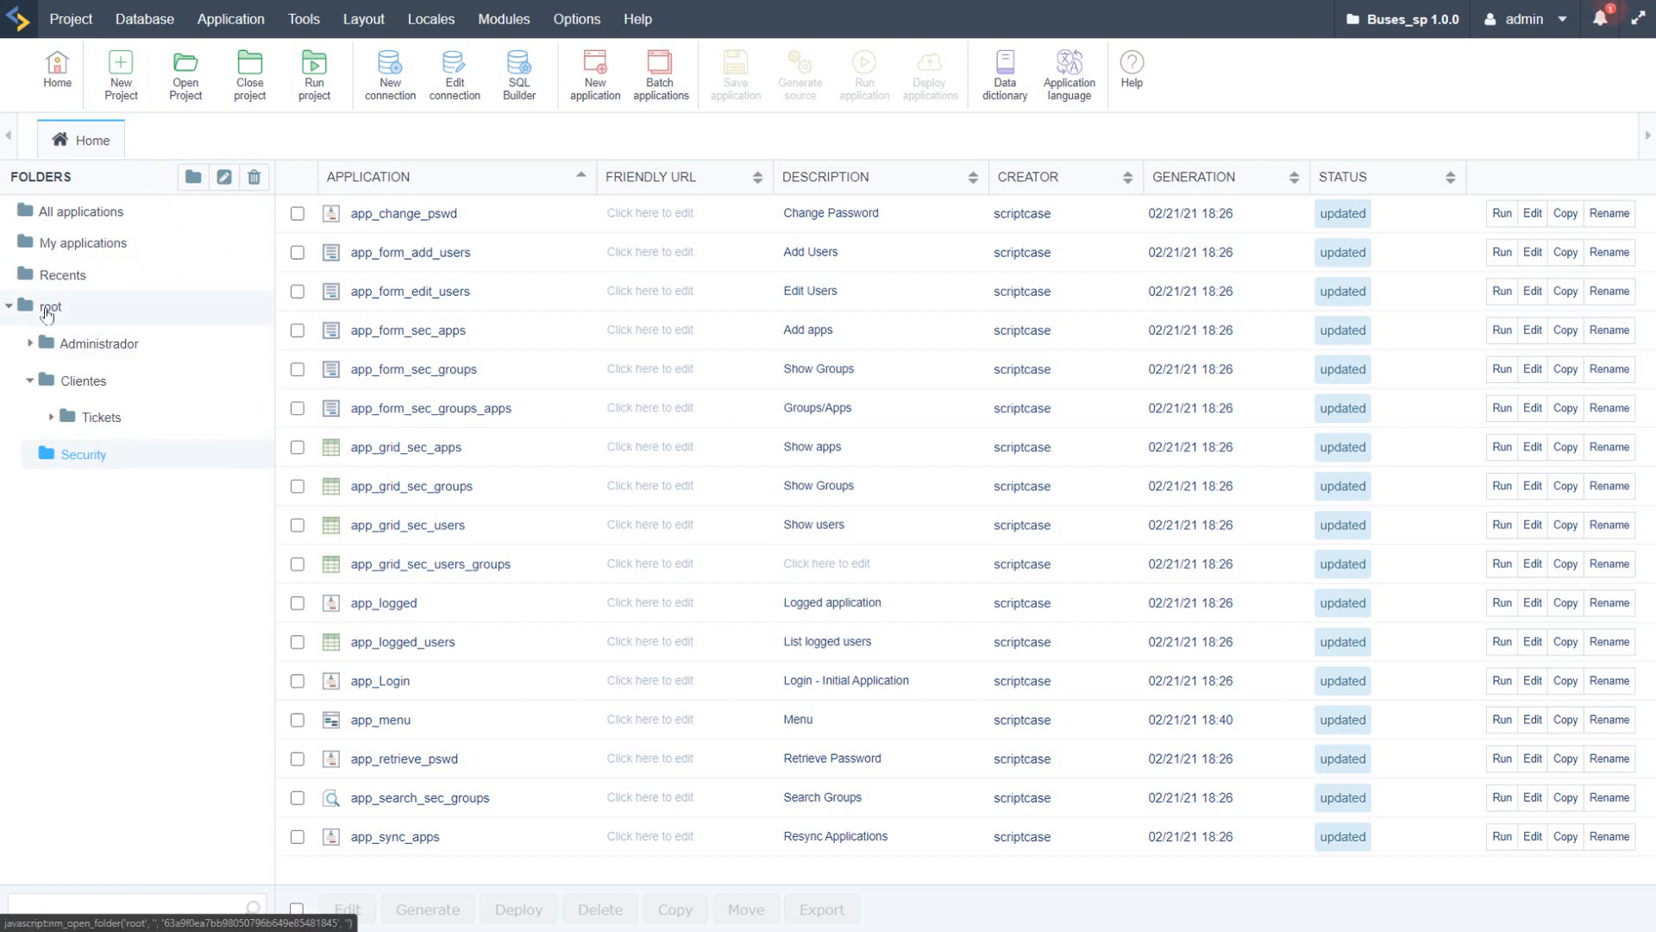
# Step: In the Scriptcase project Buses_sp, view the contents of the root, Administrador, Clientes and Tickets folders
pyautogui.click(48, 311)
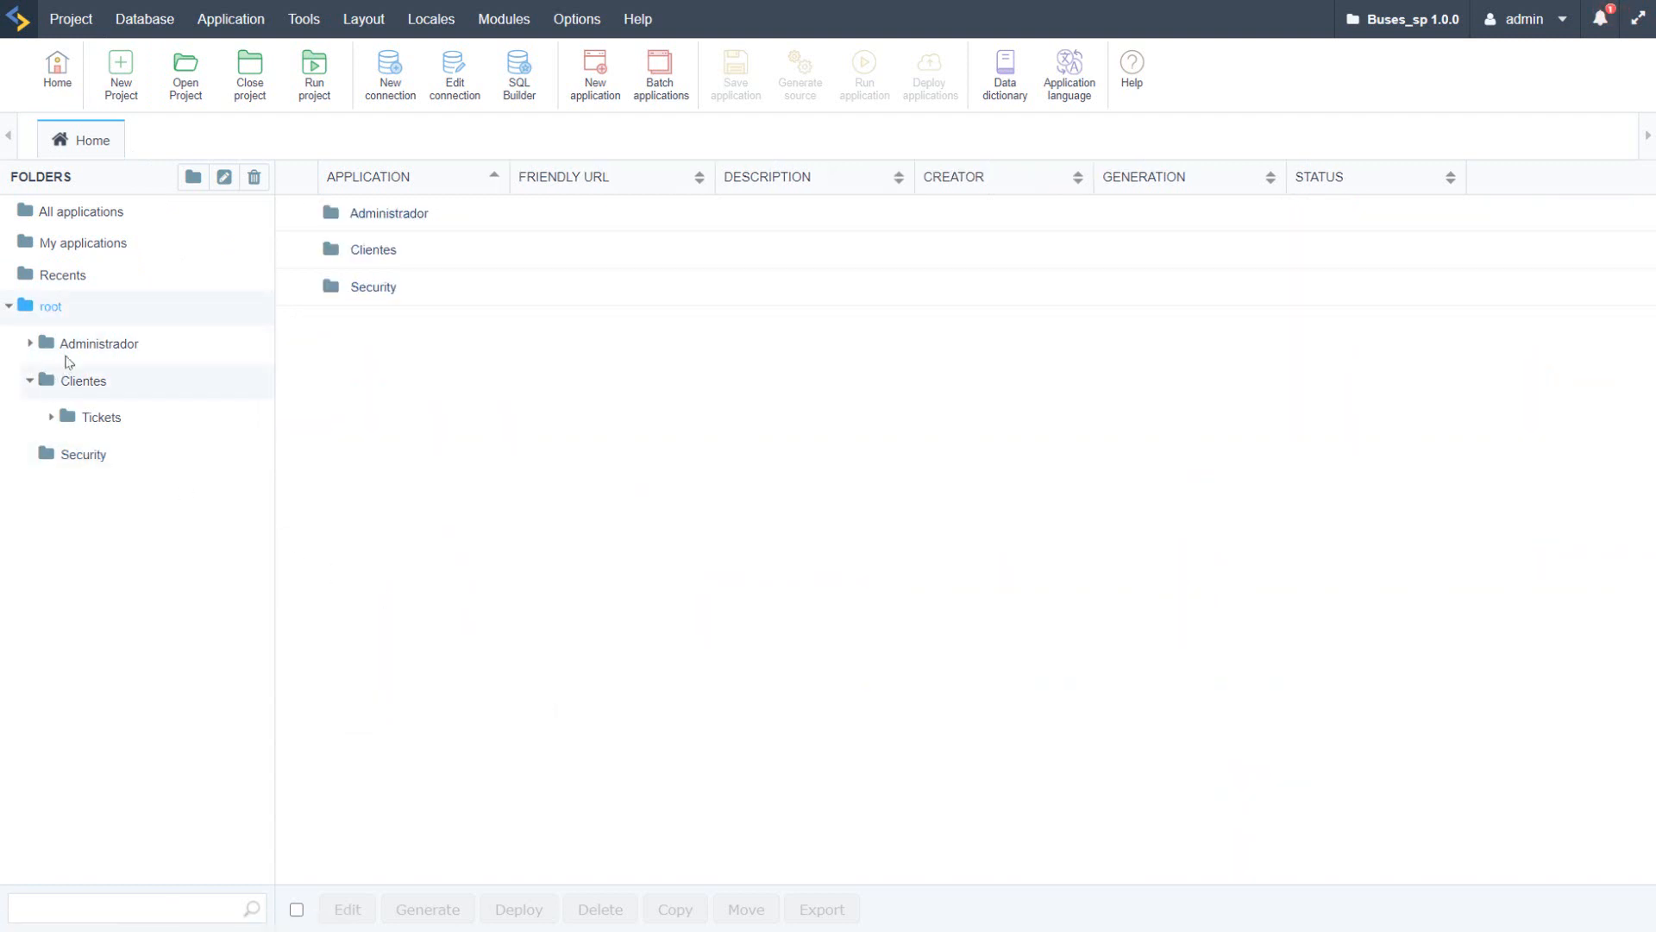
pyautogui.click(90, 349)
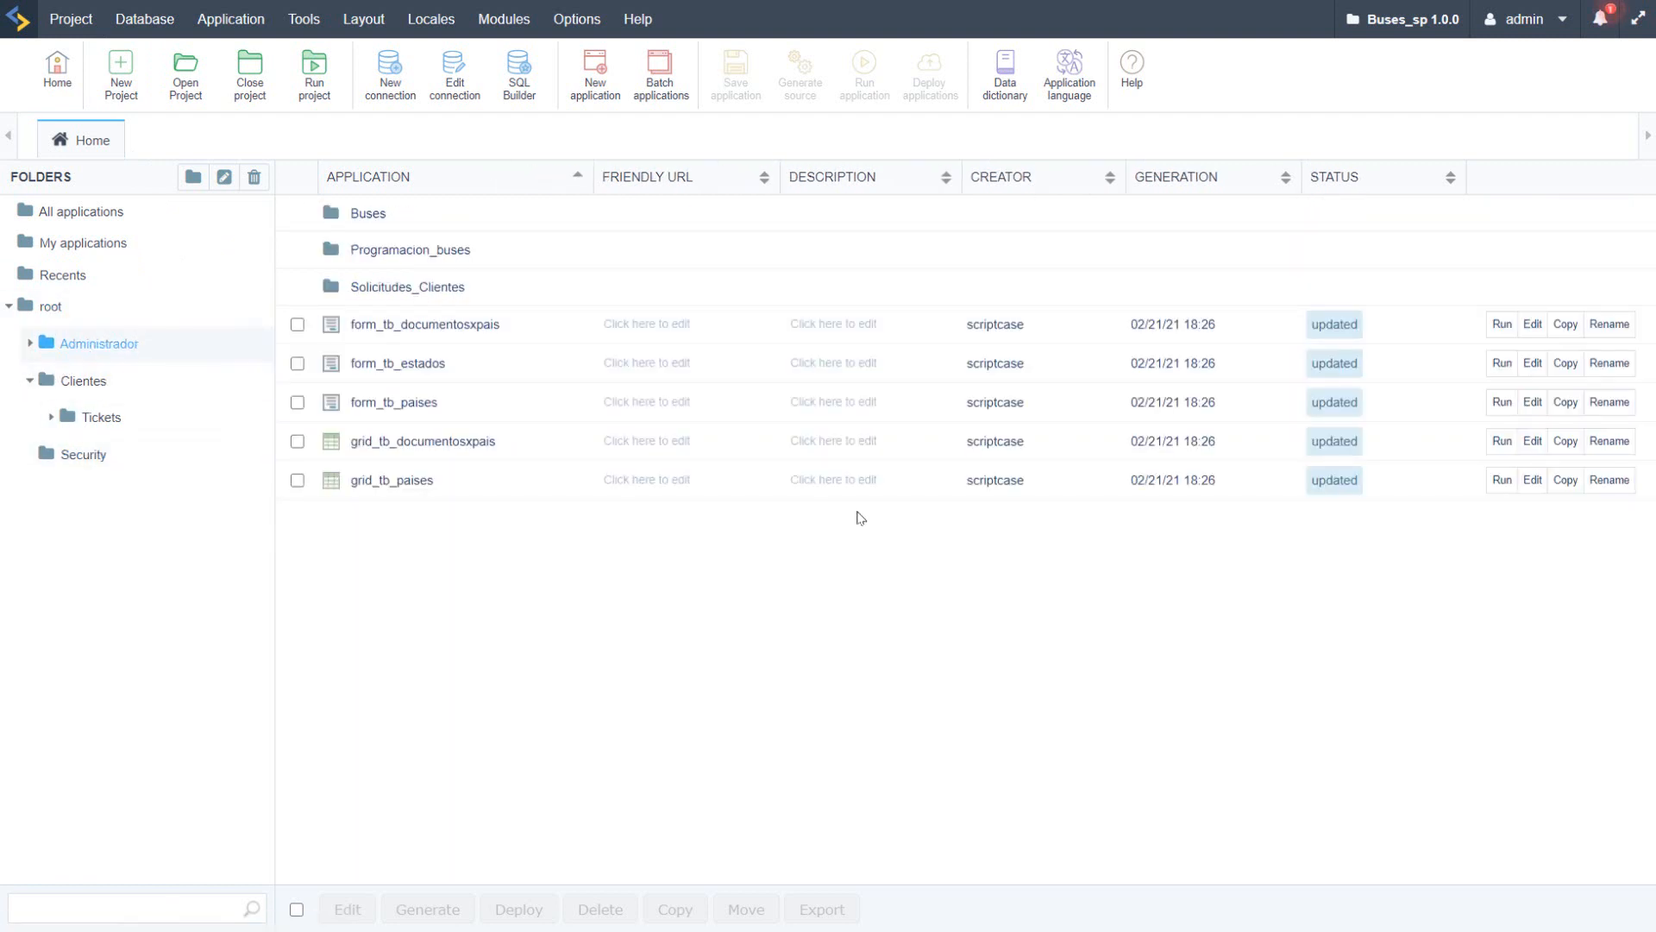
pyautogui.click(87, 386)
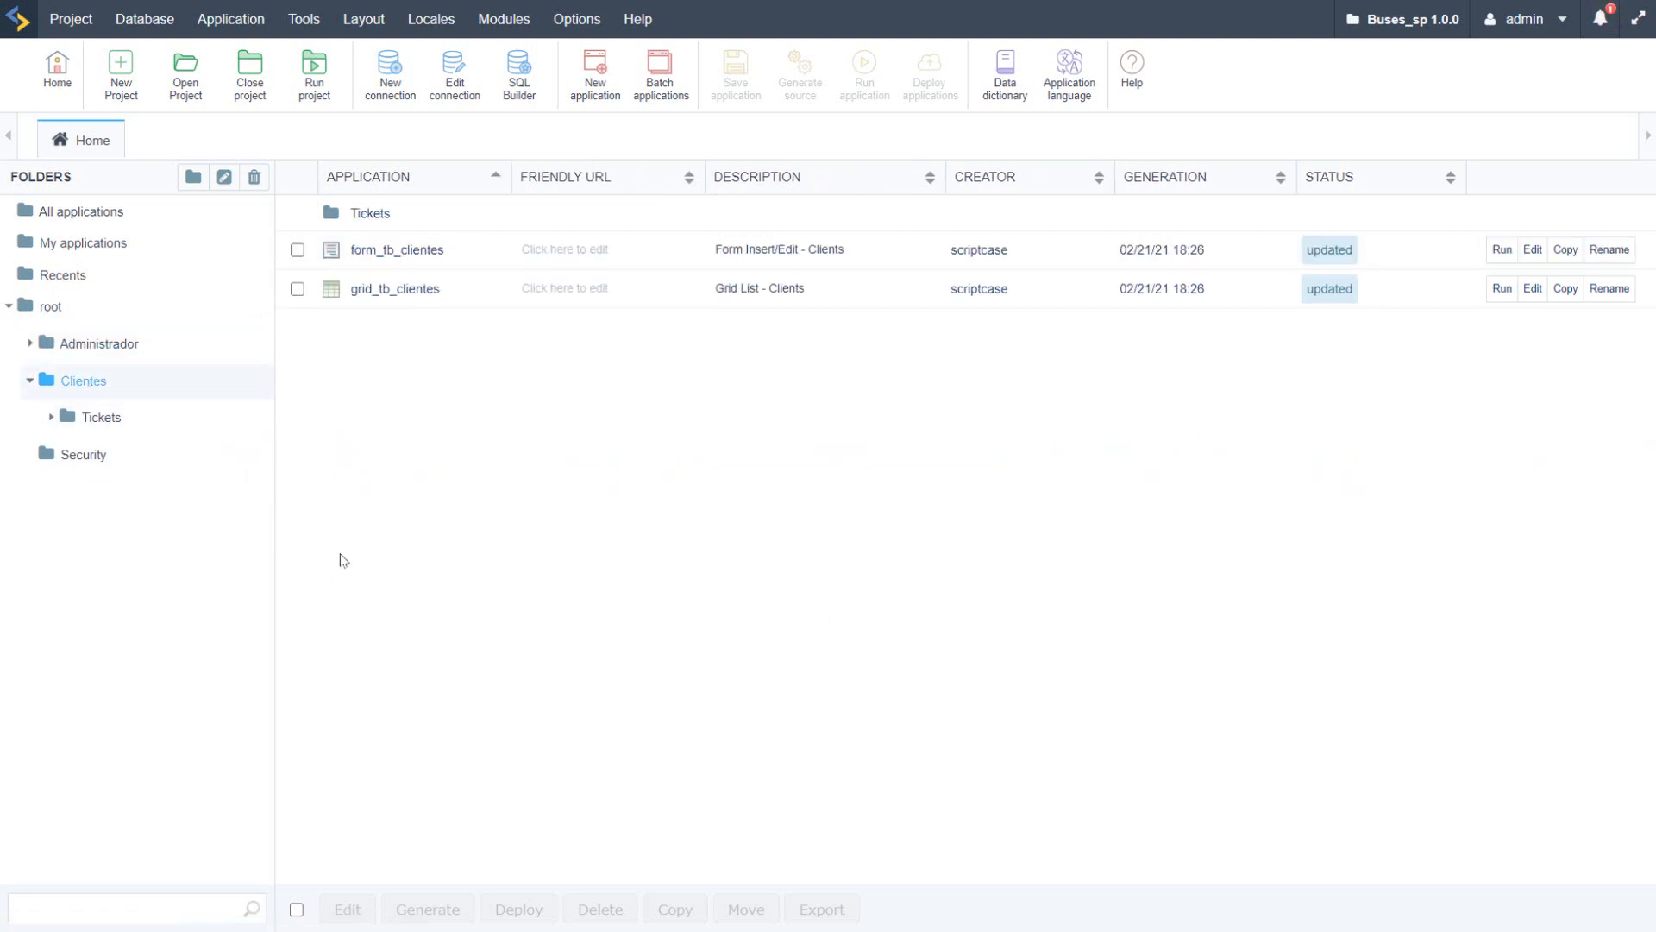
pyautogui.click(101, 420)
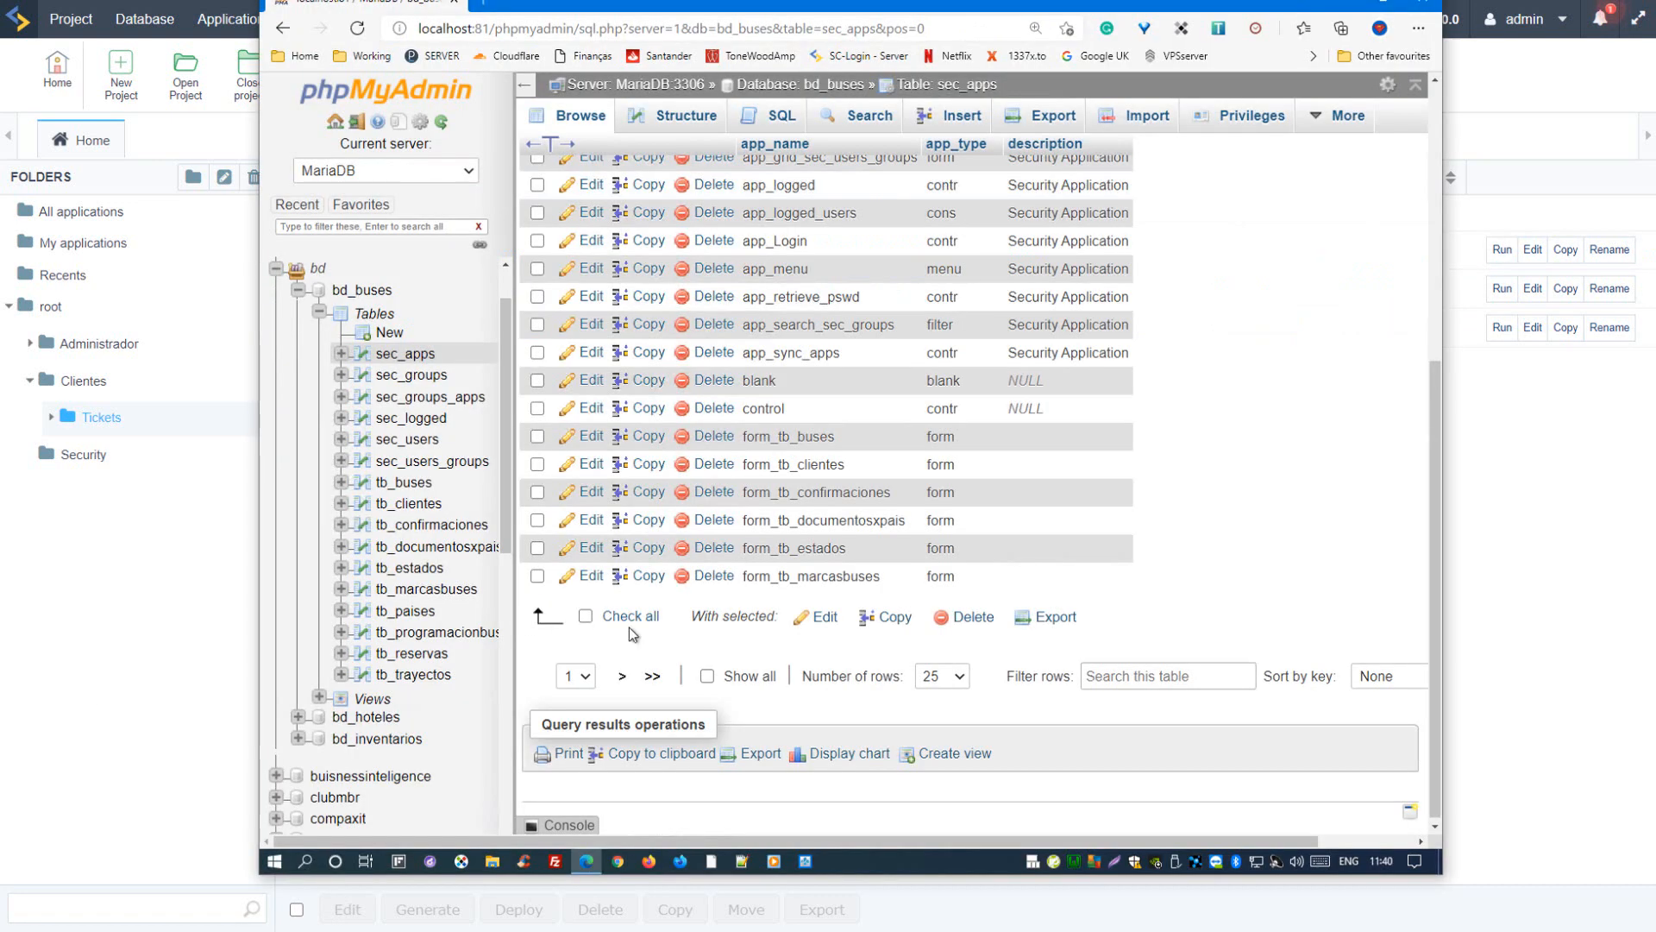
# Step: In phpMyAdmin, browse the sec_groups table and the sec_groups_apps table, viewing the latter's privilege columns through priv_print
pyautogui.click(412, 375)
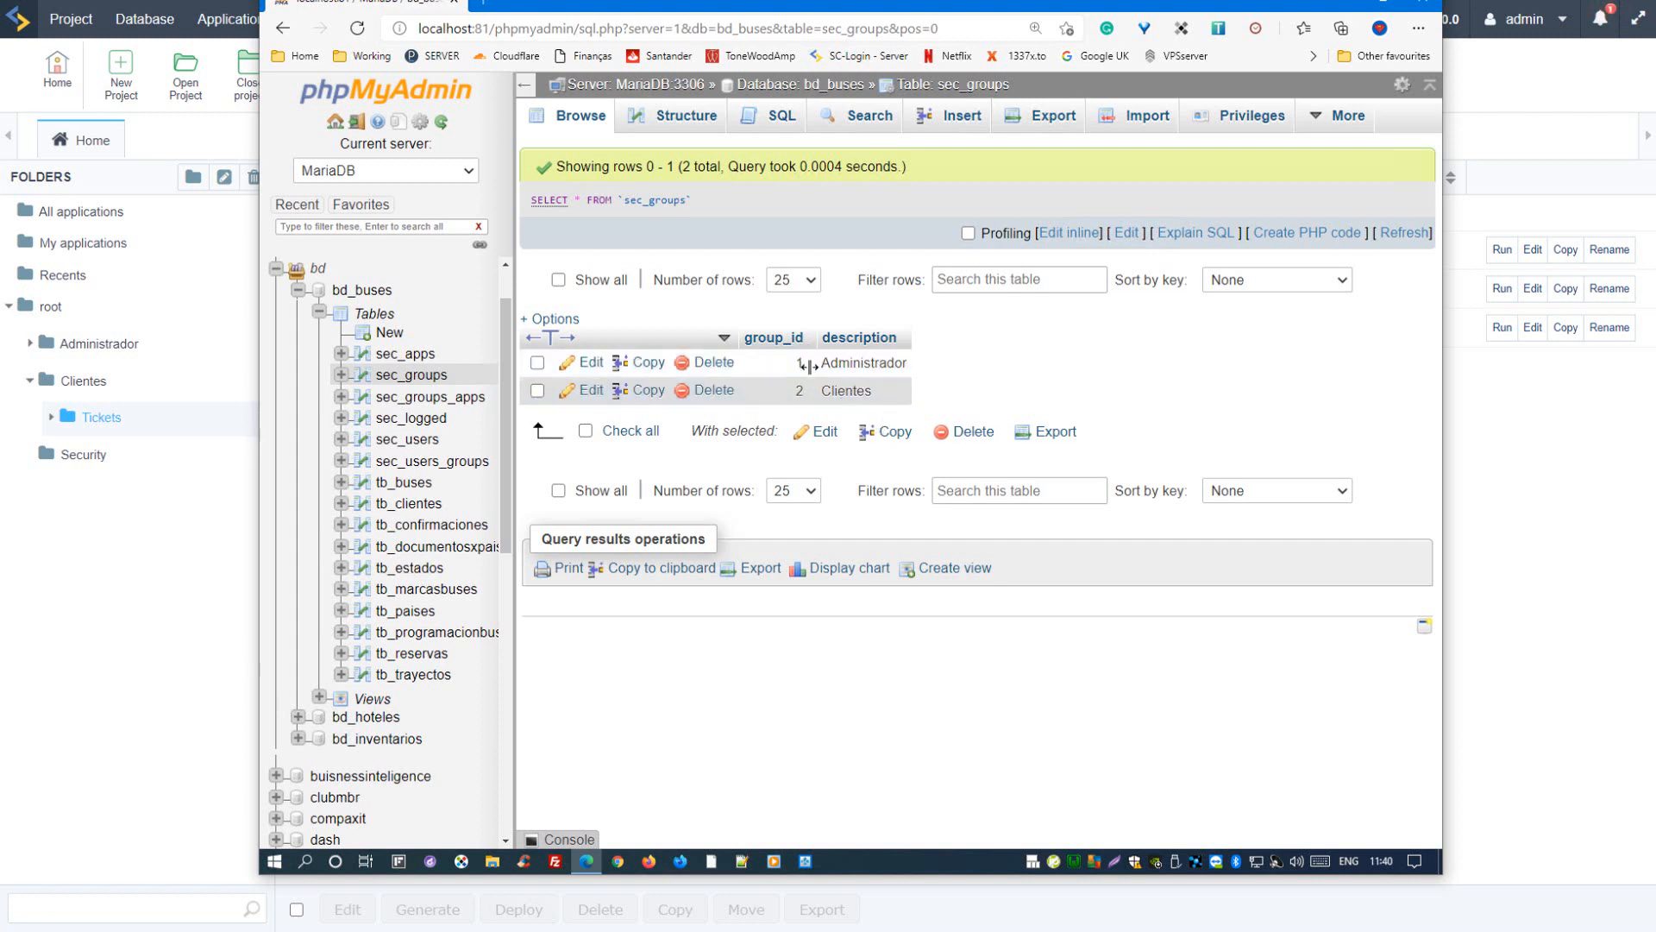
pyautogui.click(428, 396)
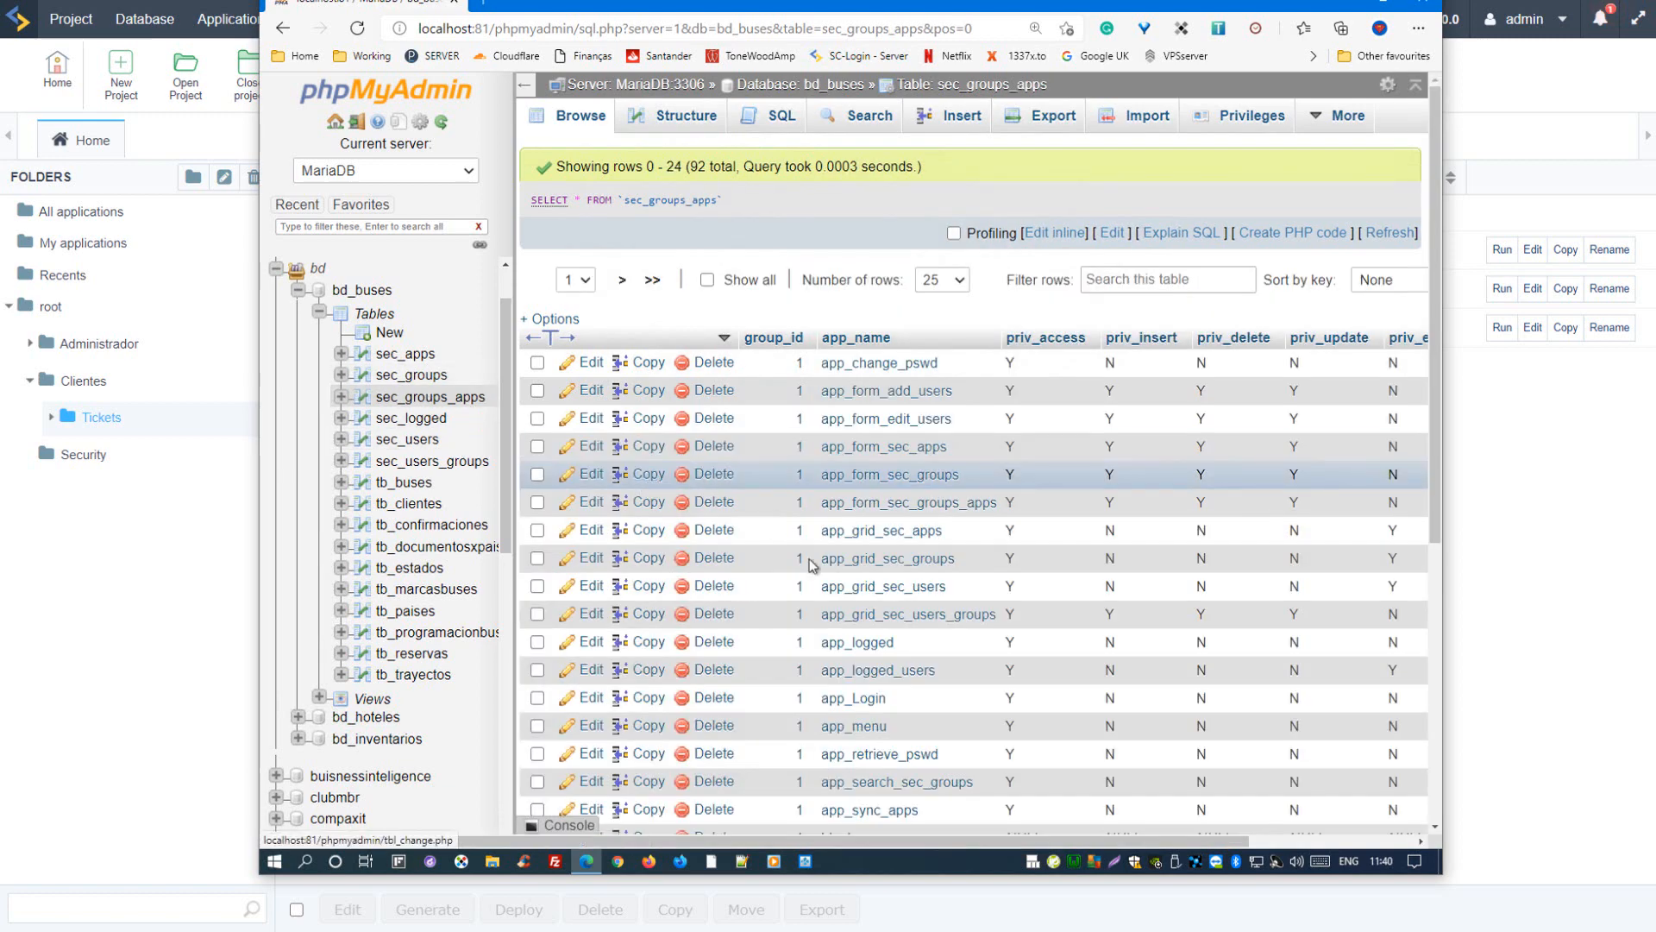
pyautogui.moveTo(880, 835); pyautogui.dragTo(1046, 826)
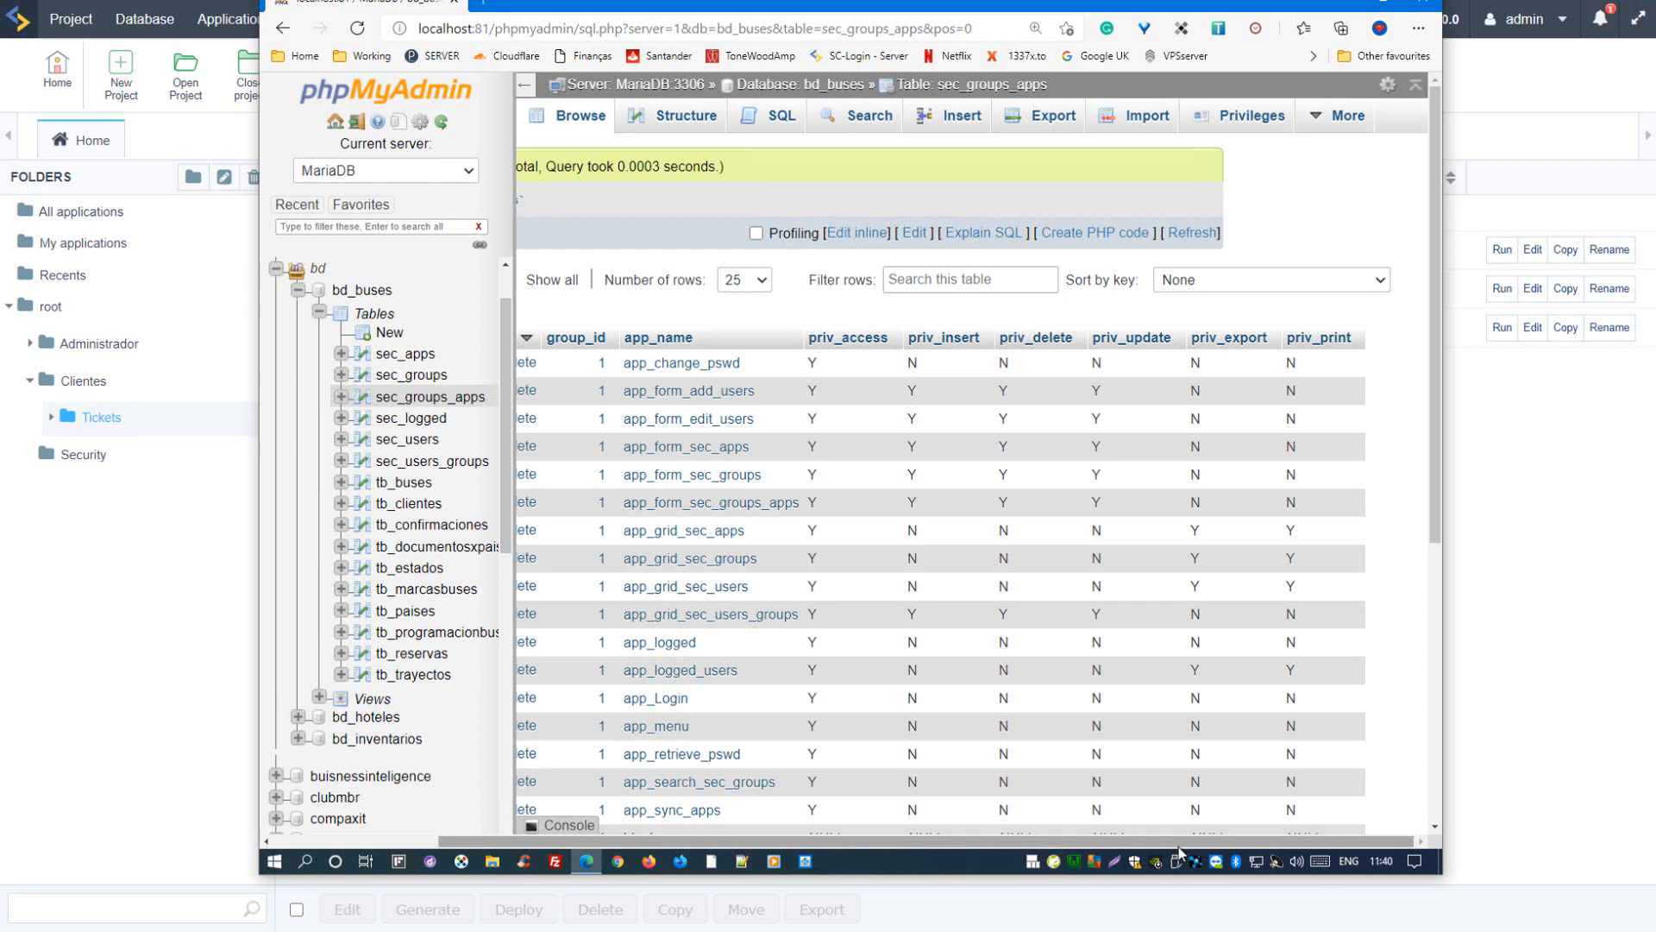
pyautogui.moveTo(1169, 850); pyautogui.dragTo(1003, 849)
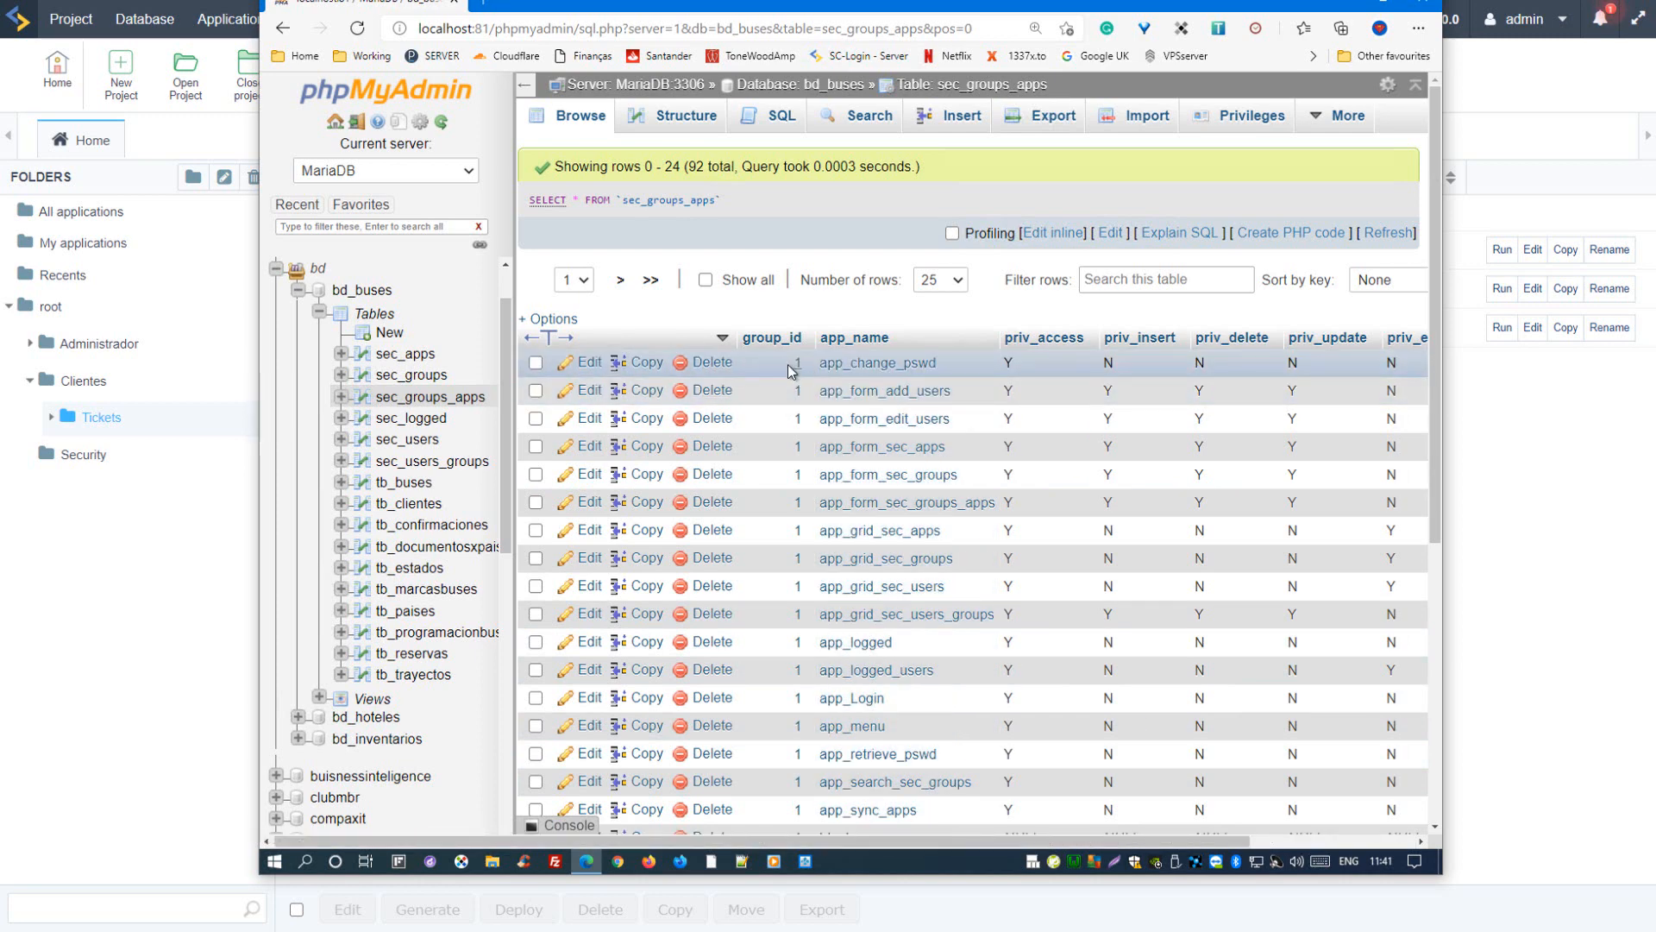
# Step: Go to page 3 of the sec_groups_apps records and examine the application privileges of group 2 across all columns
pyautogui.scroll(-5, 785, 388)
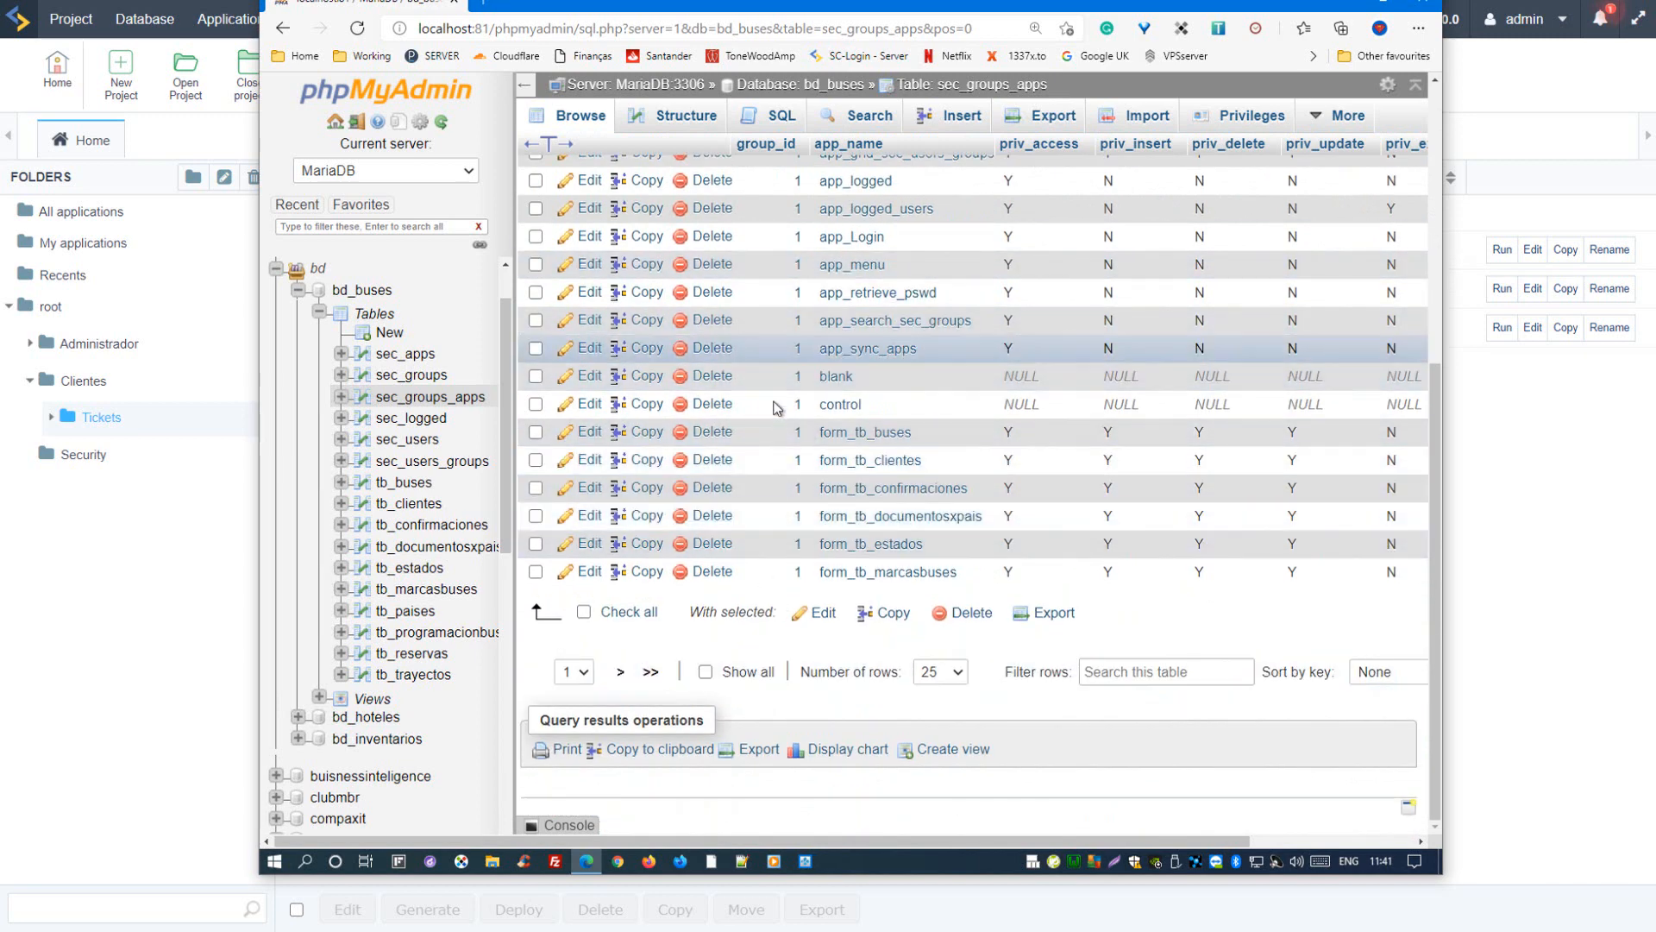
pyautogui.click(586, 678)
pyautogui.click(566, 729)
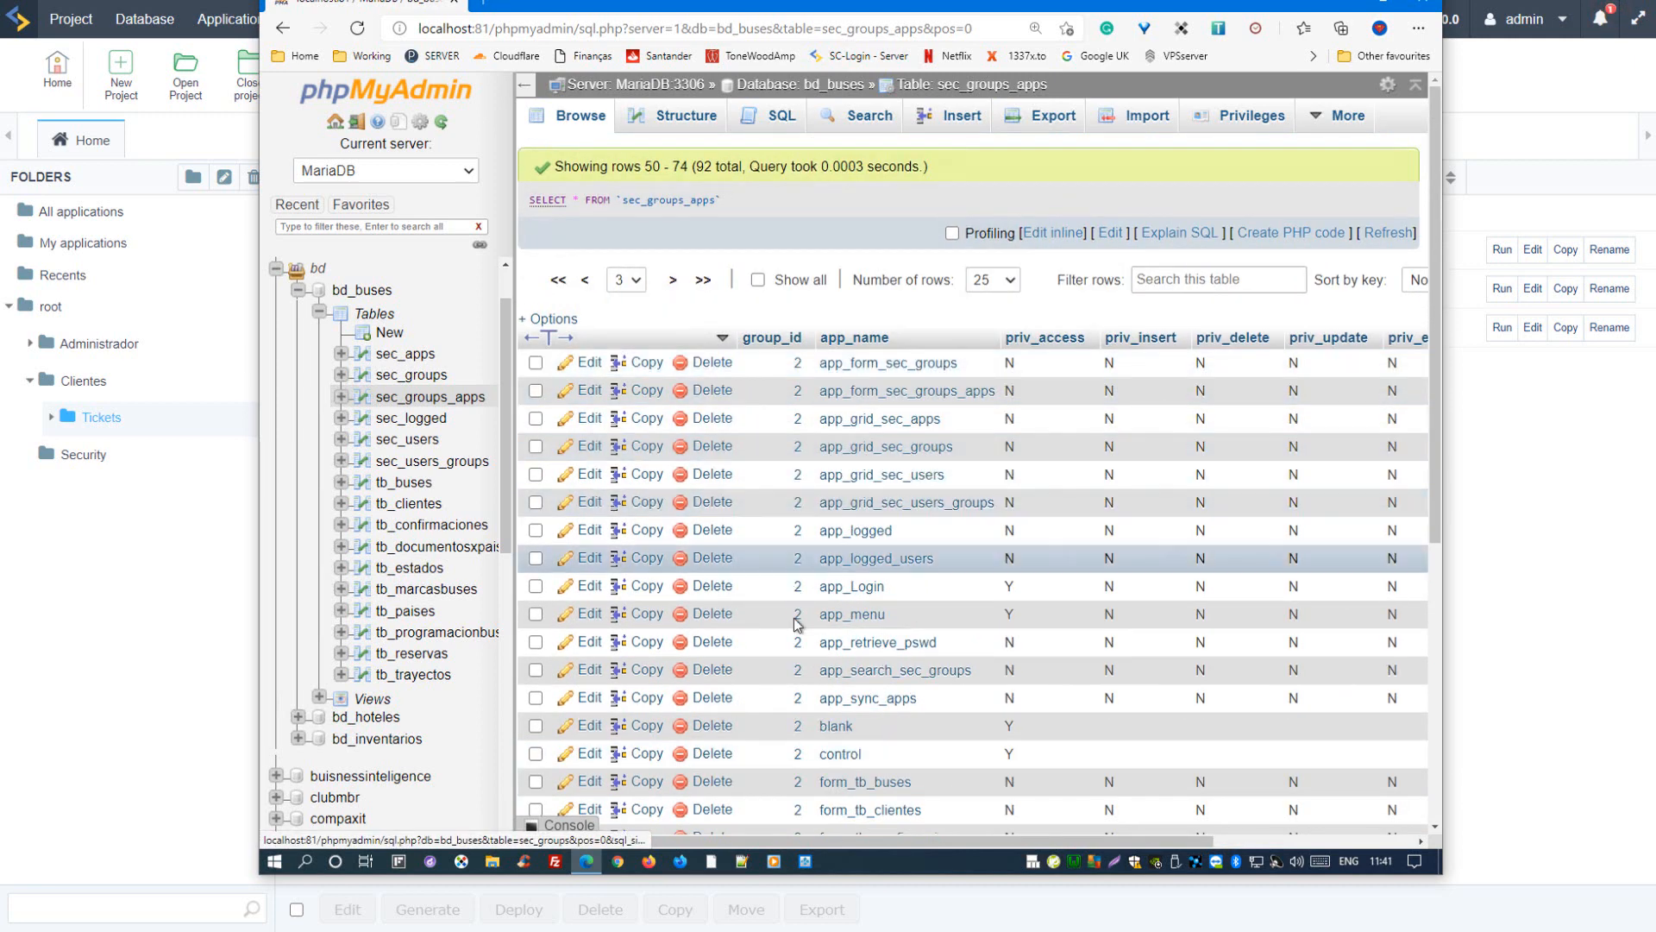
pyautogui.scroll(-3, 797, 672)
pyautogui.scroll(-2, 801, 719)
pyautogui.scroll(5, 897, 586)
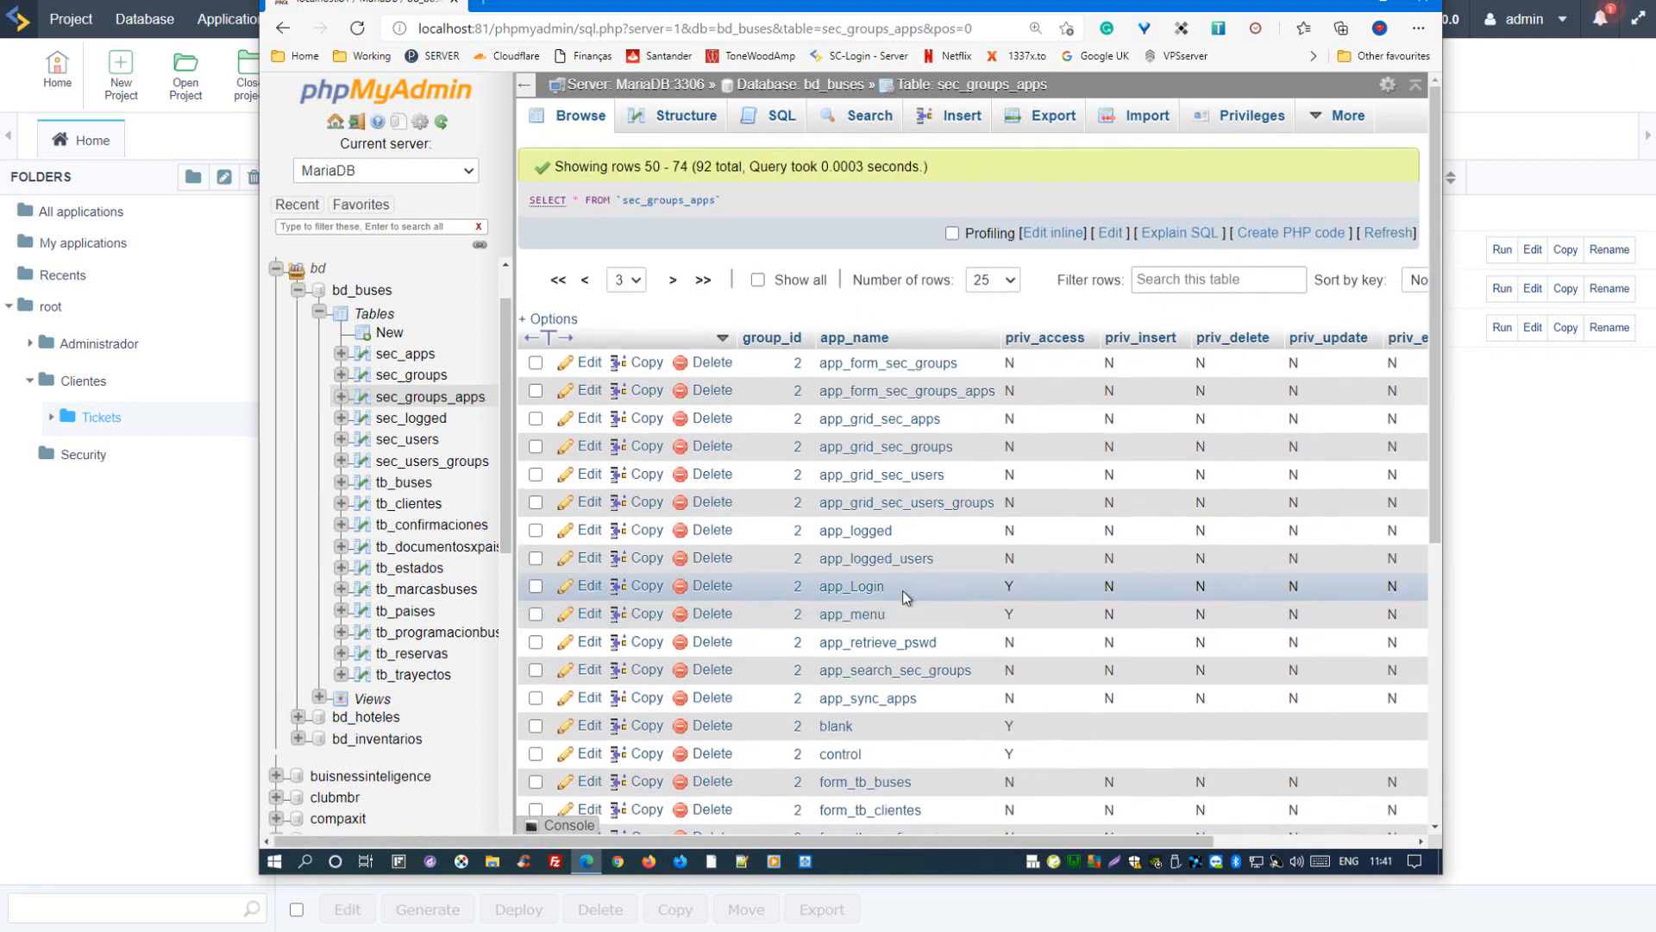
pyautogui.moveTo(961, 843); pyautogui.dragTo(1201, 826)
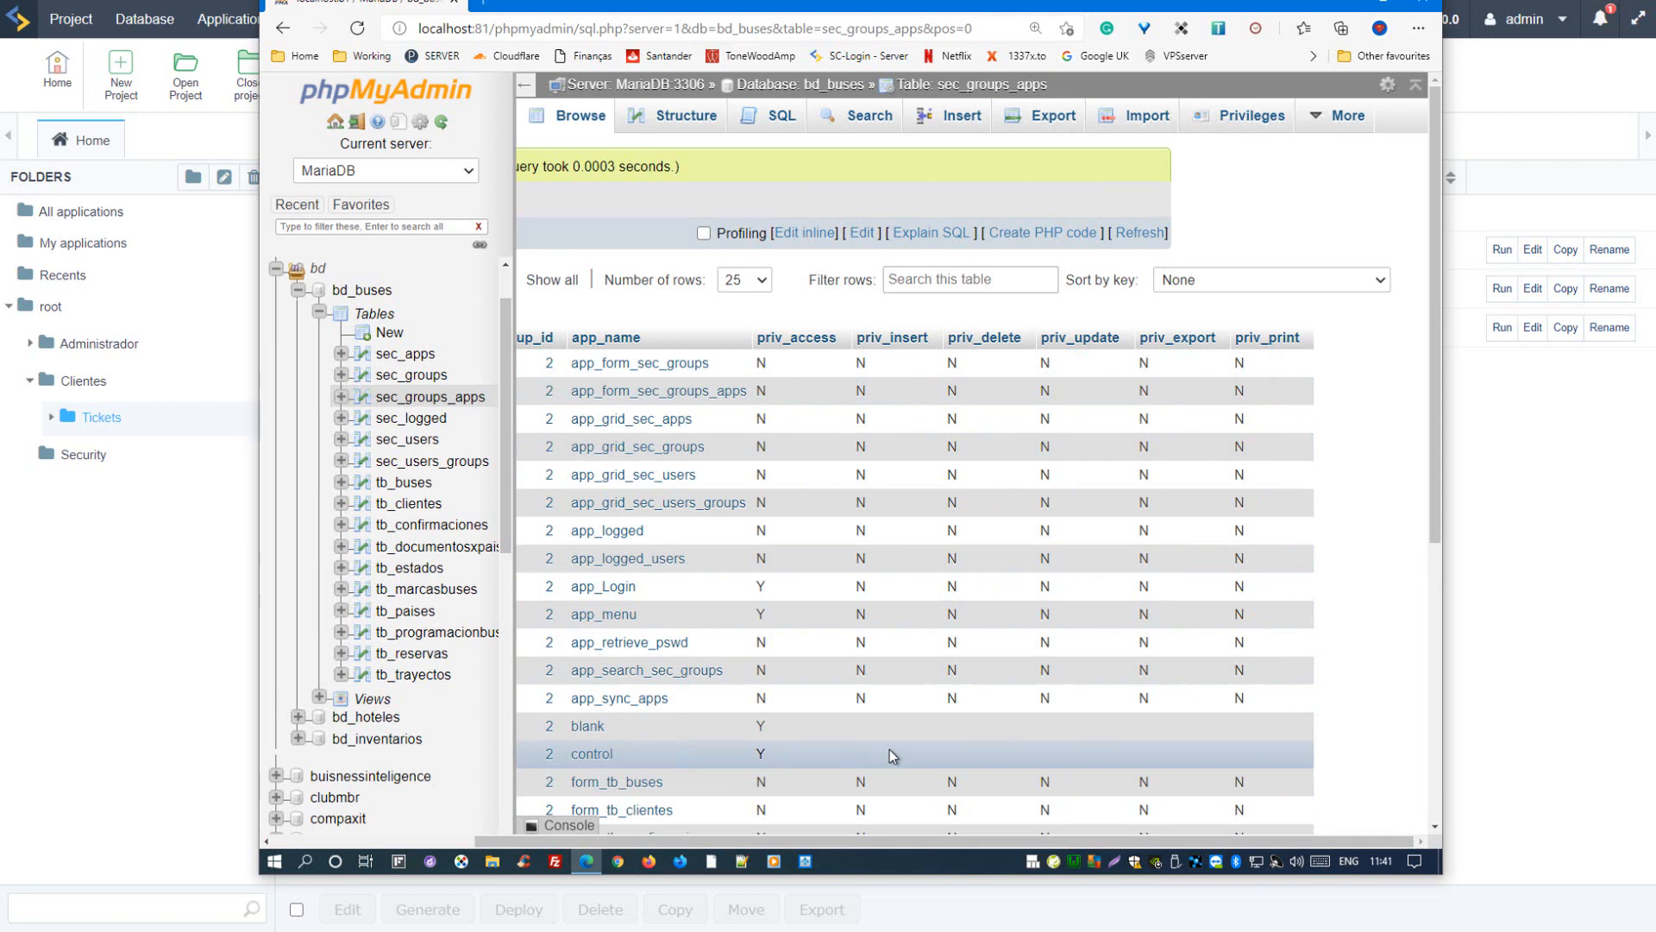
# Step: Browse the sec_logged table and point out its session and IP values, highlighting the admin login records
pyautogui.click(403, 423)
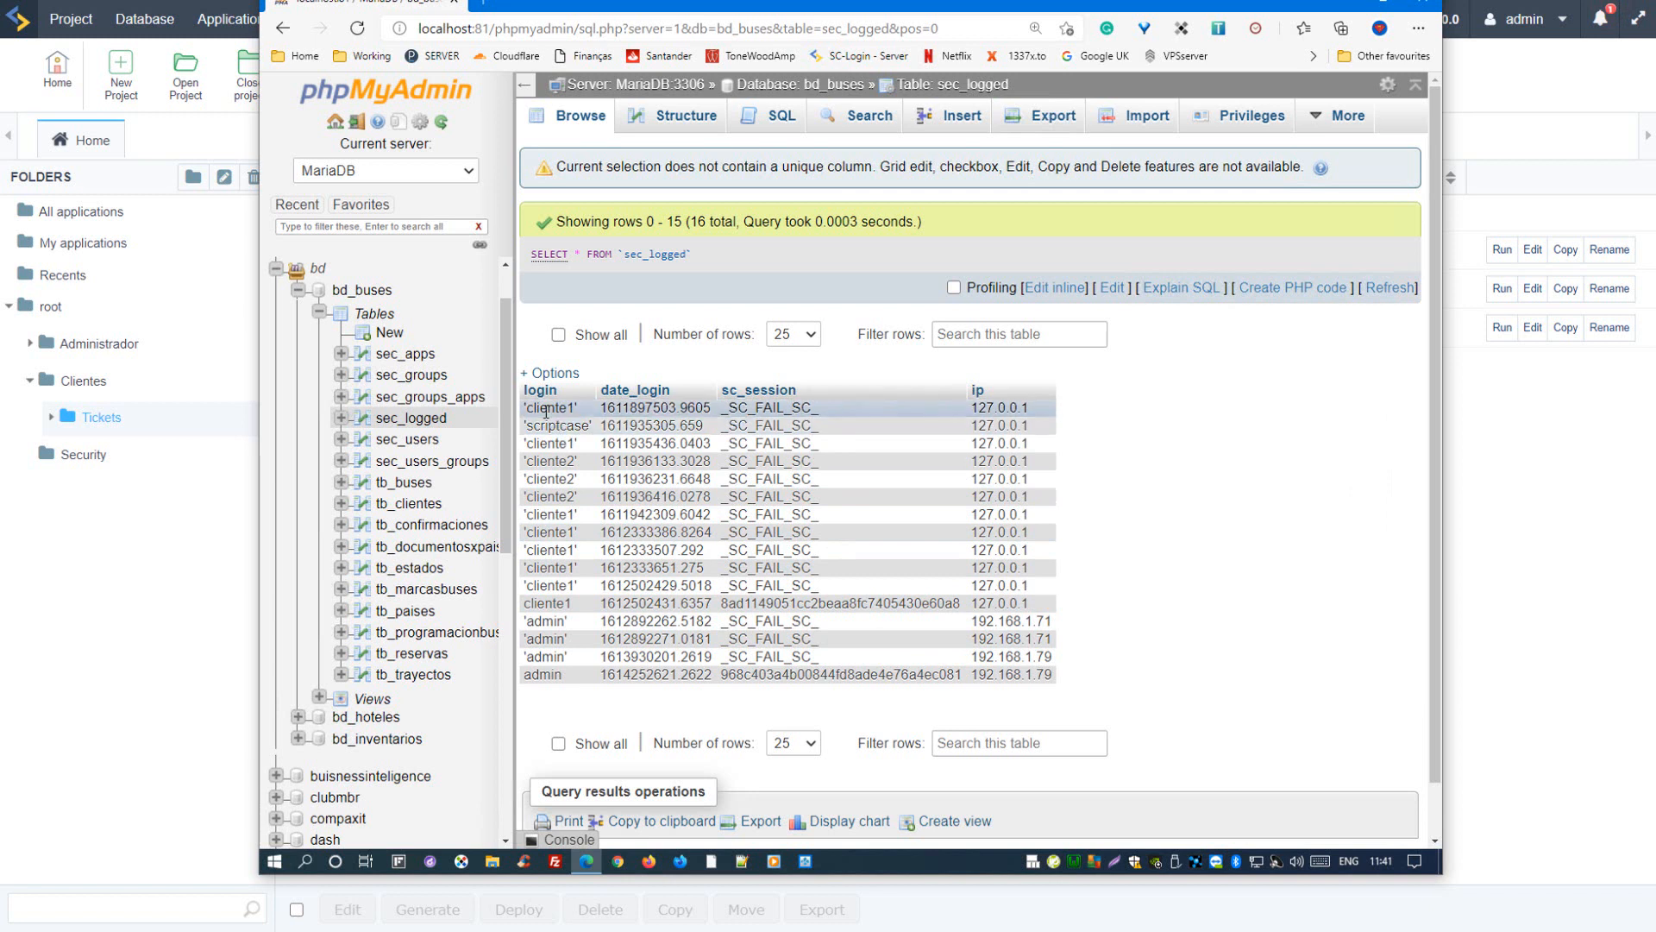
pyautogui.doubleClick(803, 410)
pyautogui.click(1282, 430)
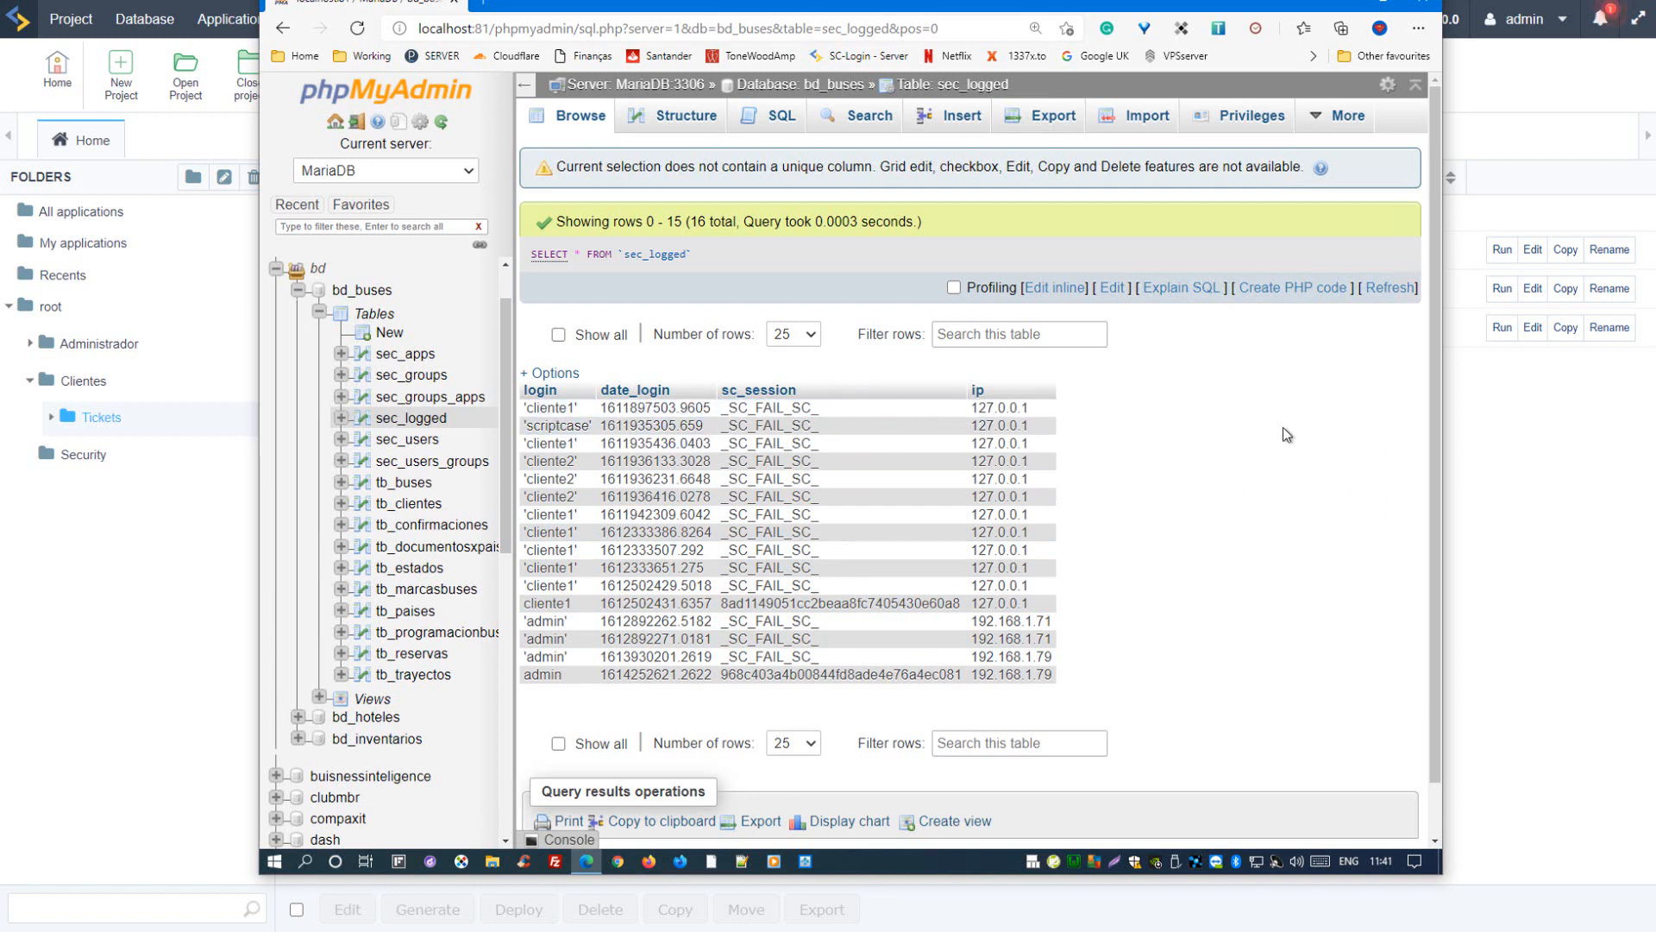
pyautogui.doubleClick(991, 408)
pyautogui.click(1247, 478)
pyautogui.moveTo(974, 622); pyautogui.dragTo(1076, 637)
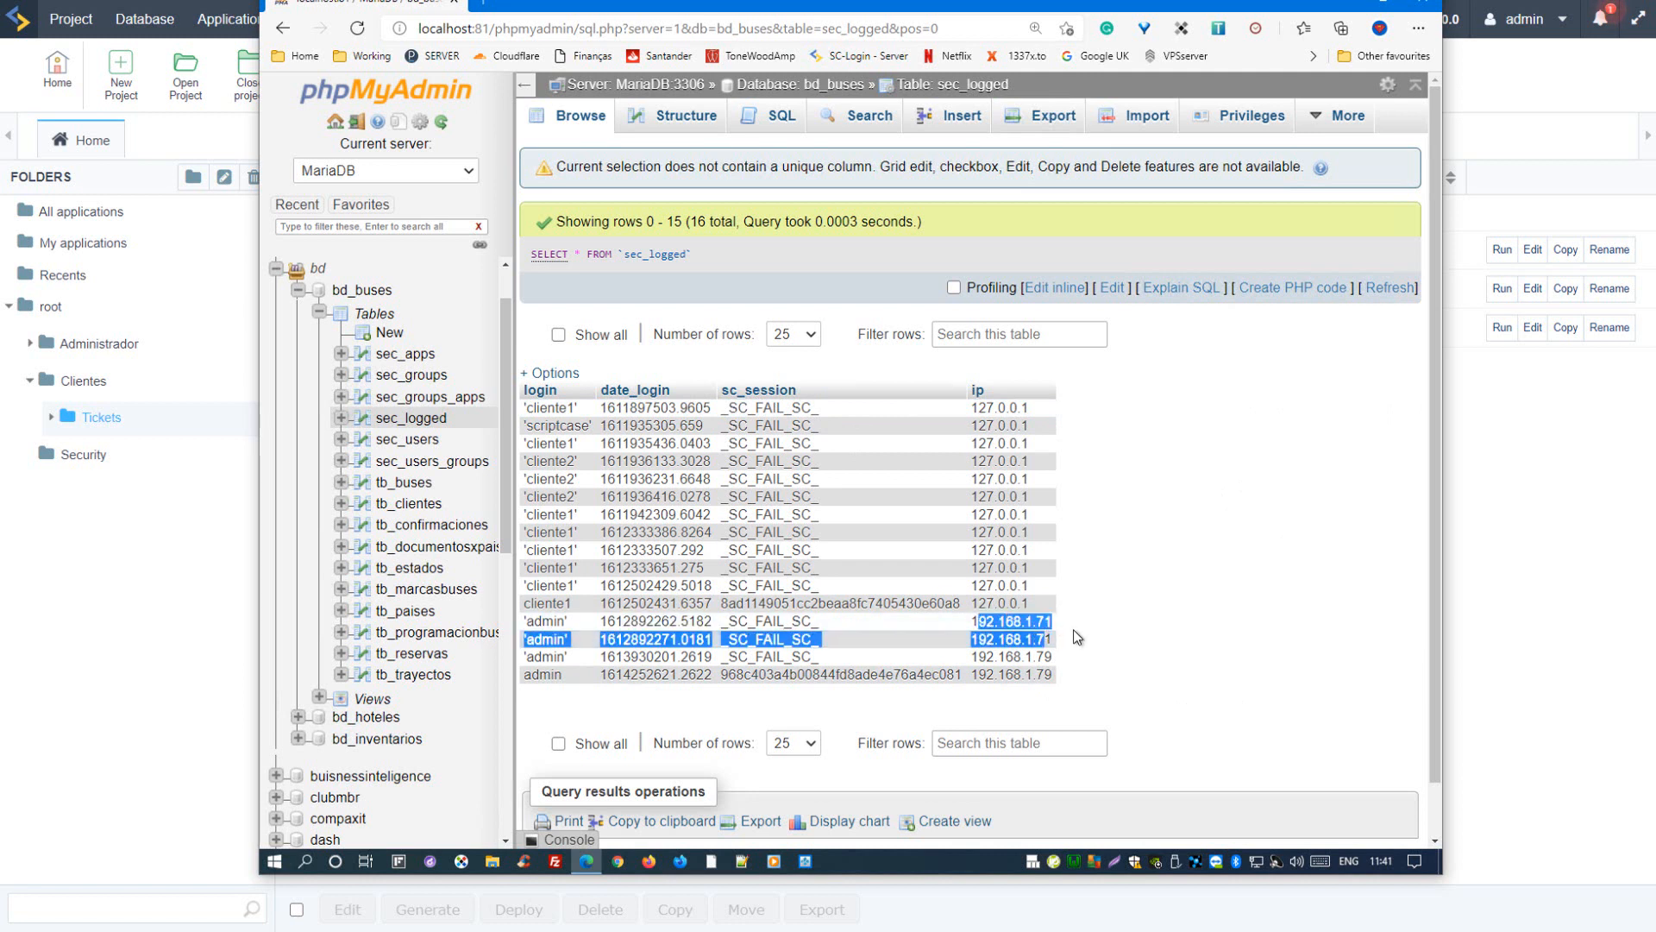
pyautogui.click(1080, 674)
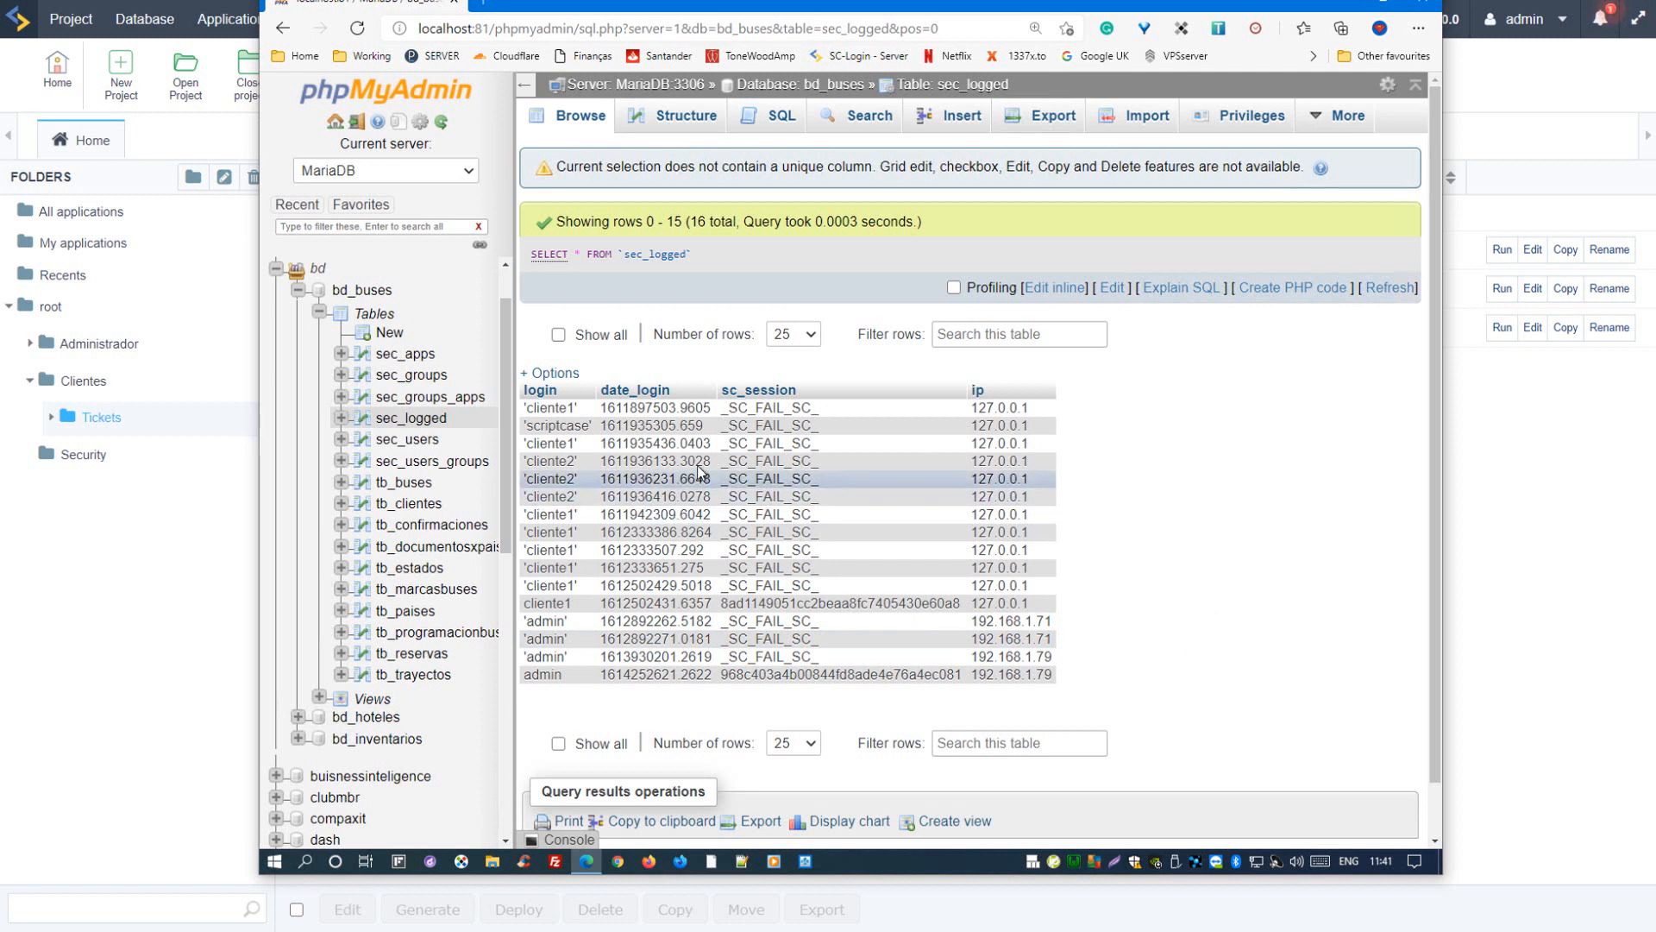
# Step: Browse the sec_users table and view its user columns across to priv_admin
pyautogui.click(425, 443)
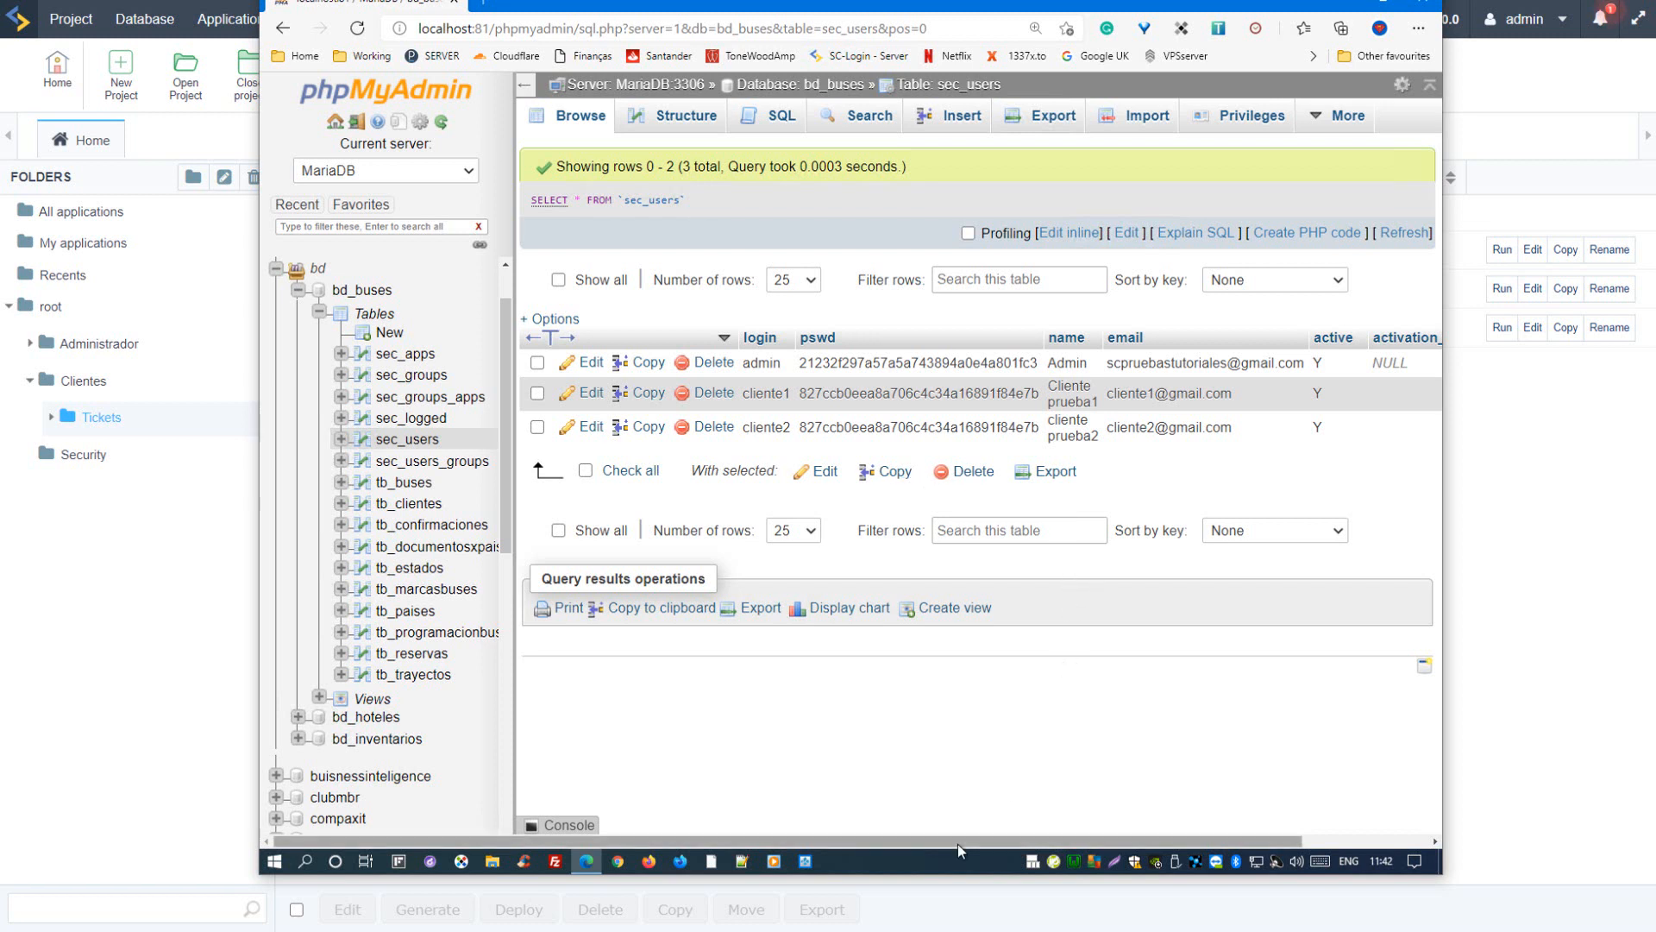
pyautogui.moveTo(957, 843); pyautogui.dragTo(1021, 843)
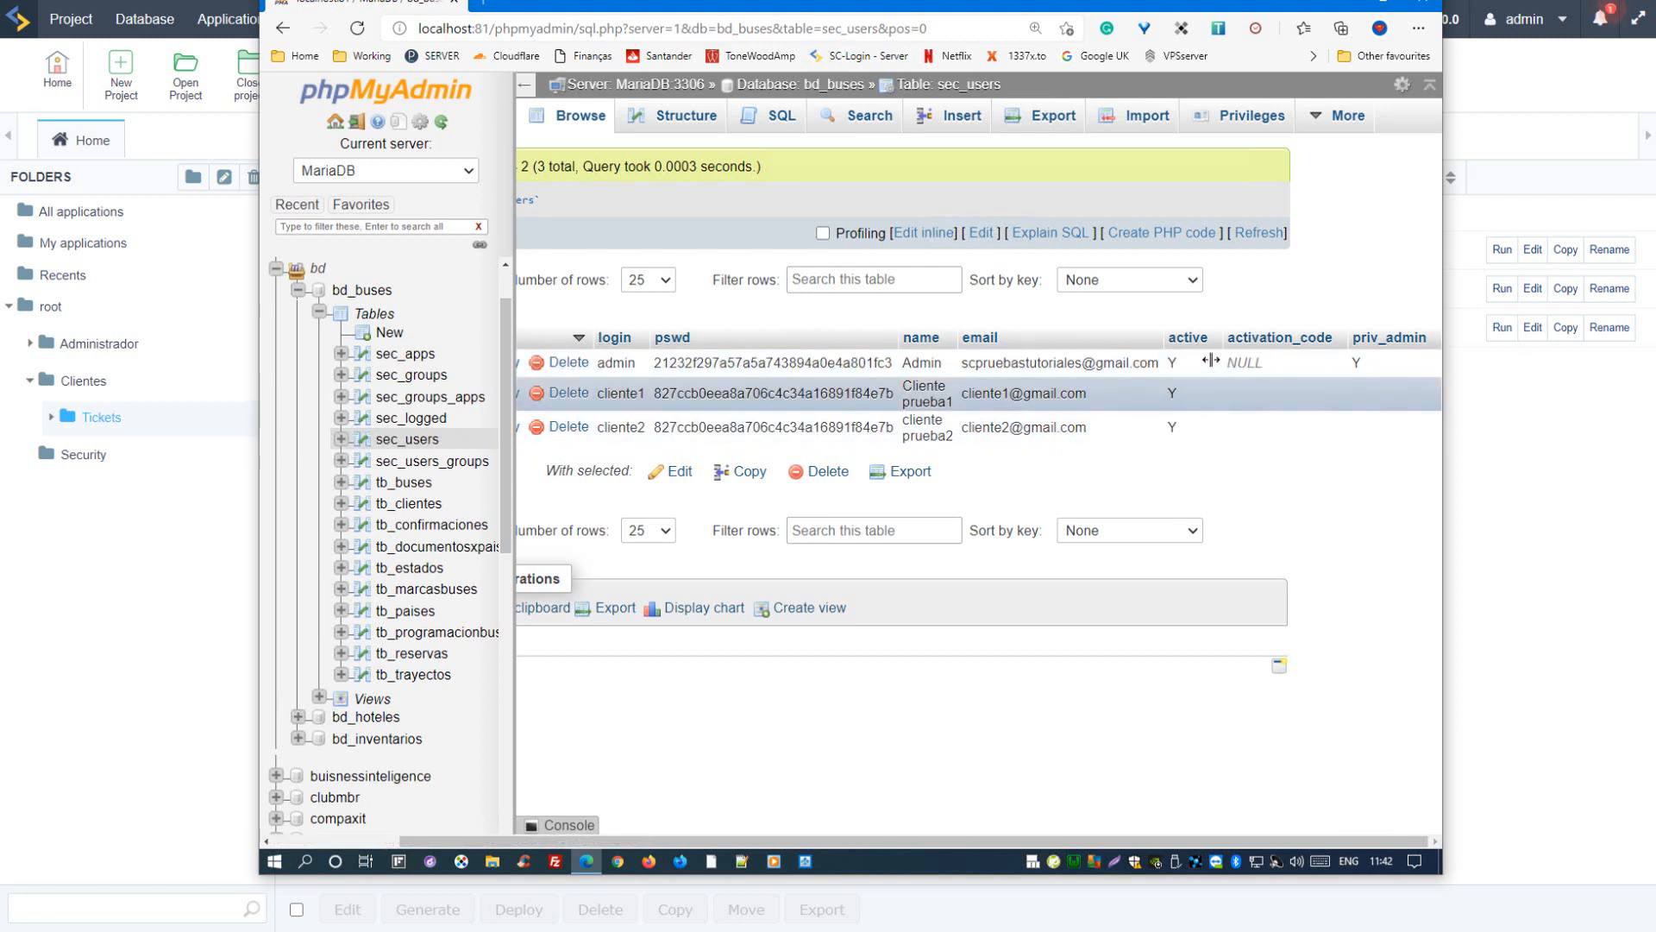
# Step: Point out the admin record's encrypted pswd value in sec_users without changing it, and browse the sec_users_groups table
pyautogui.doubleClick(679, 361)
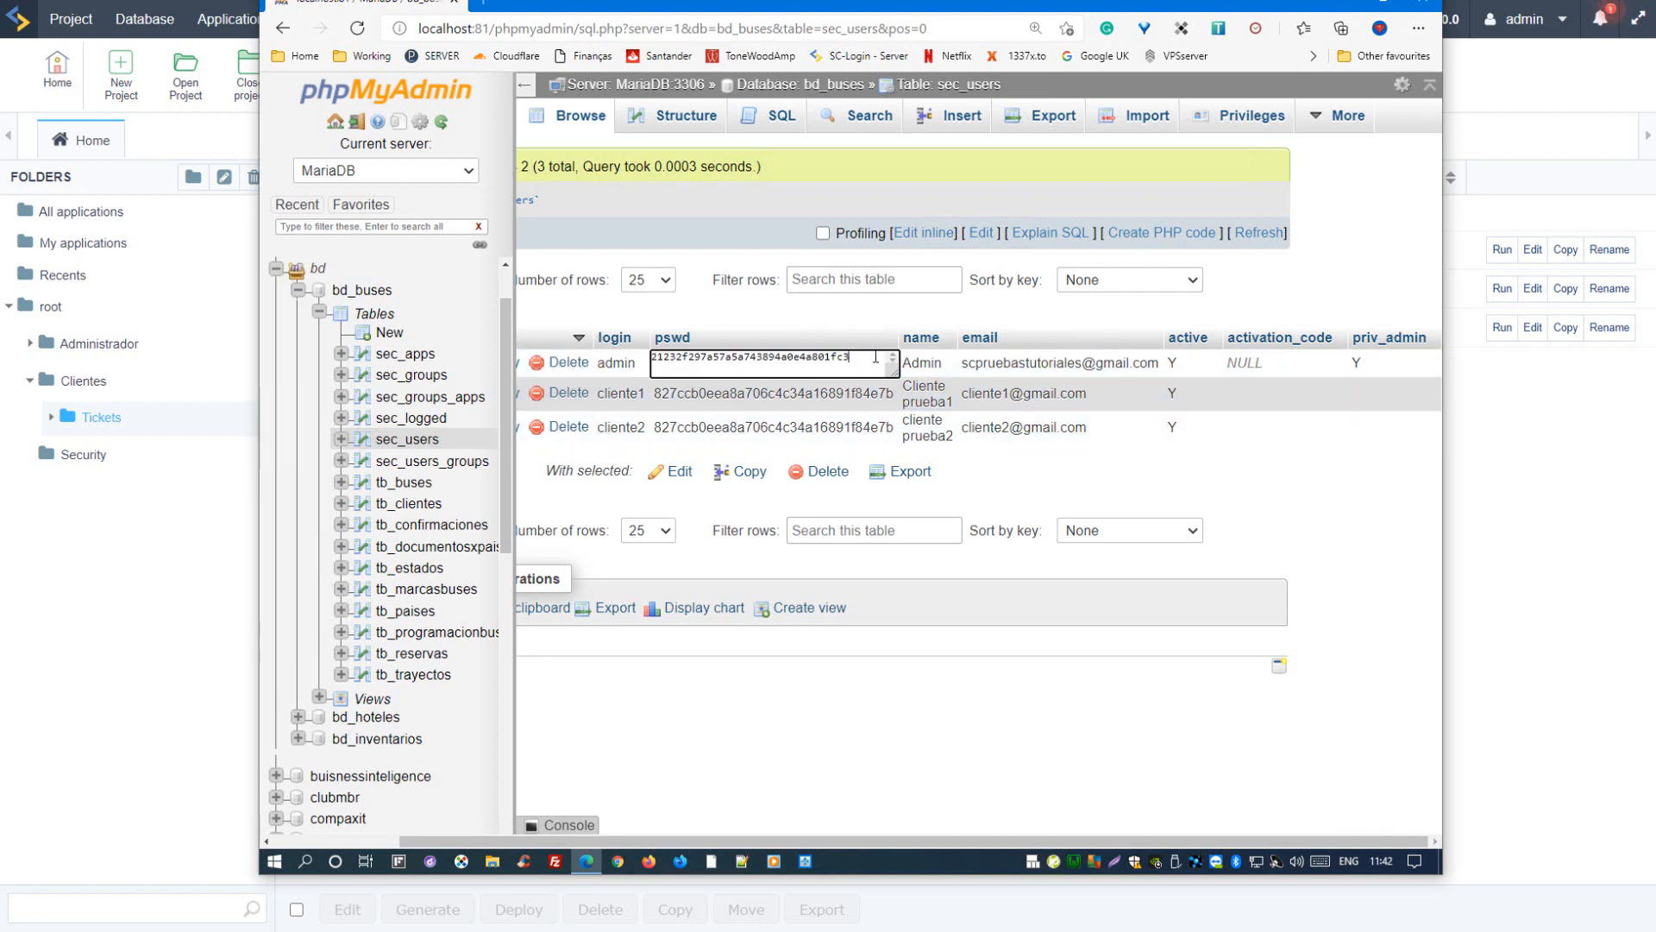
pyautogui.click(853, 309)
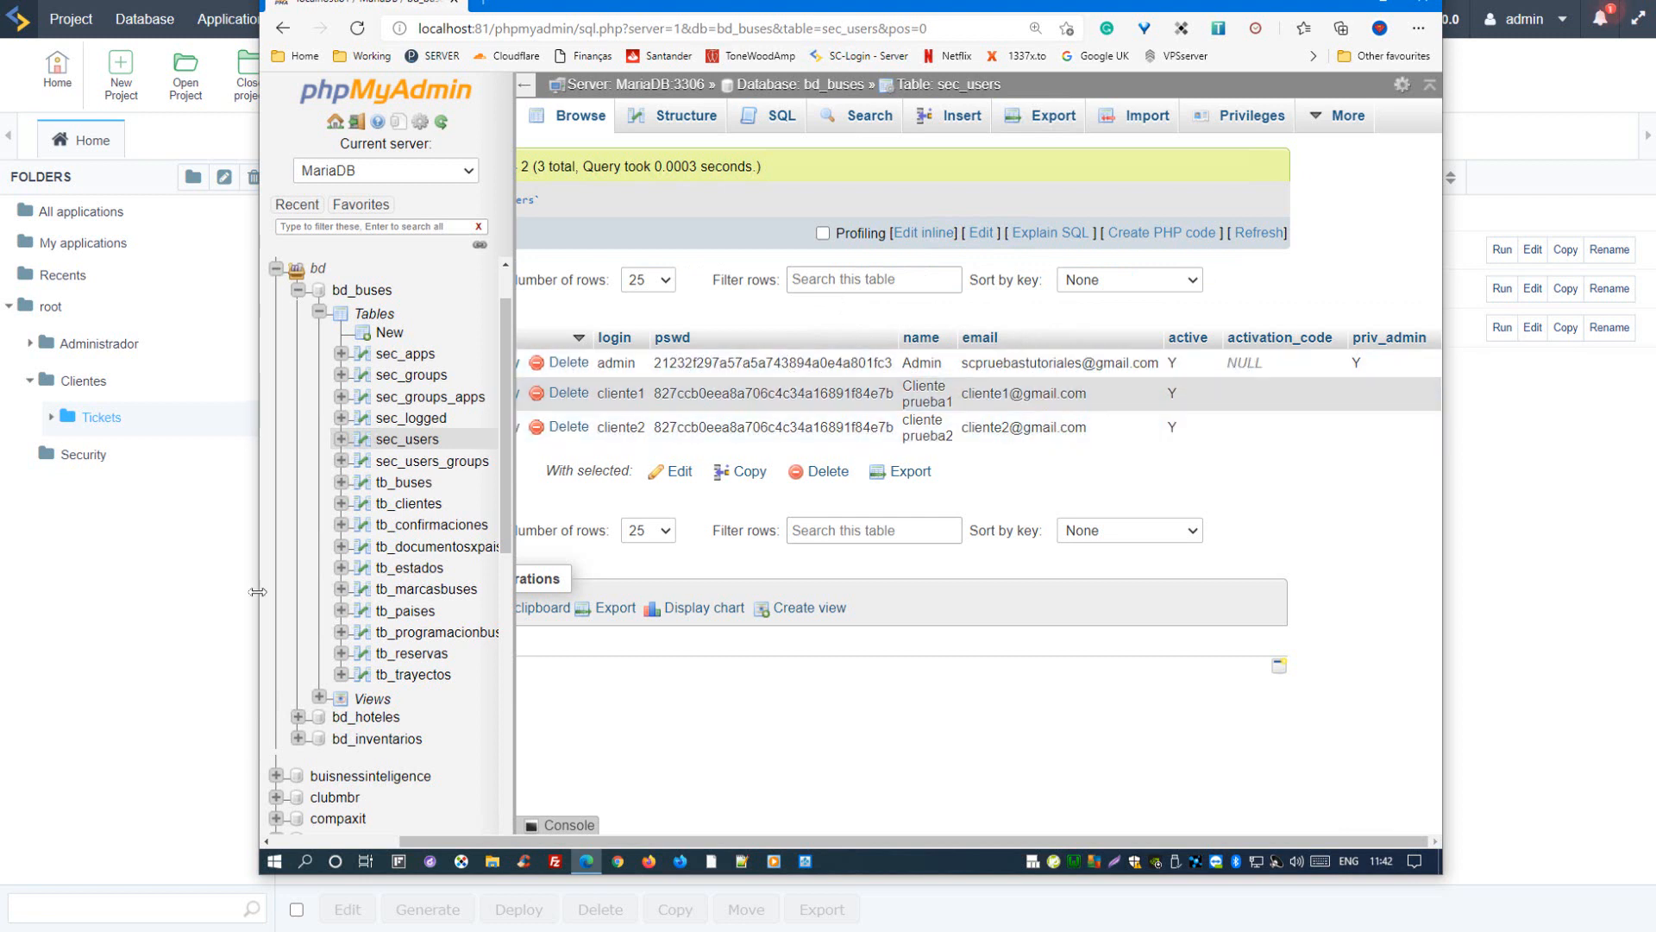
pyautogui.click(416, 462)
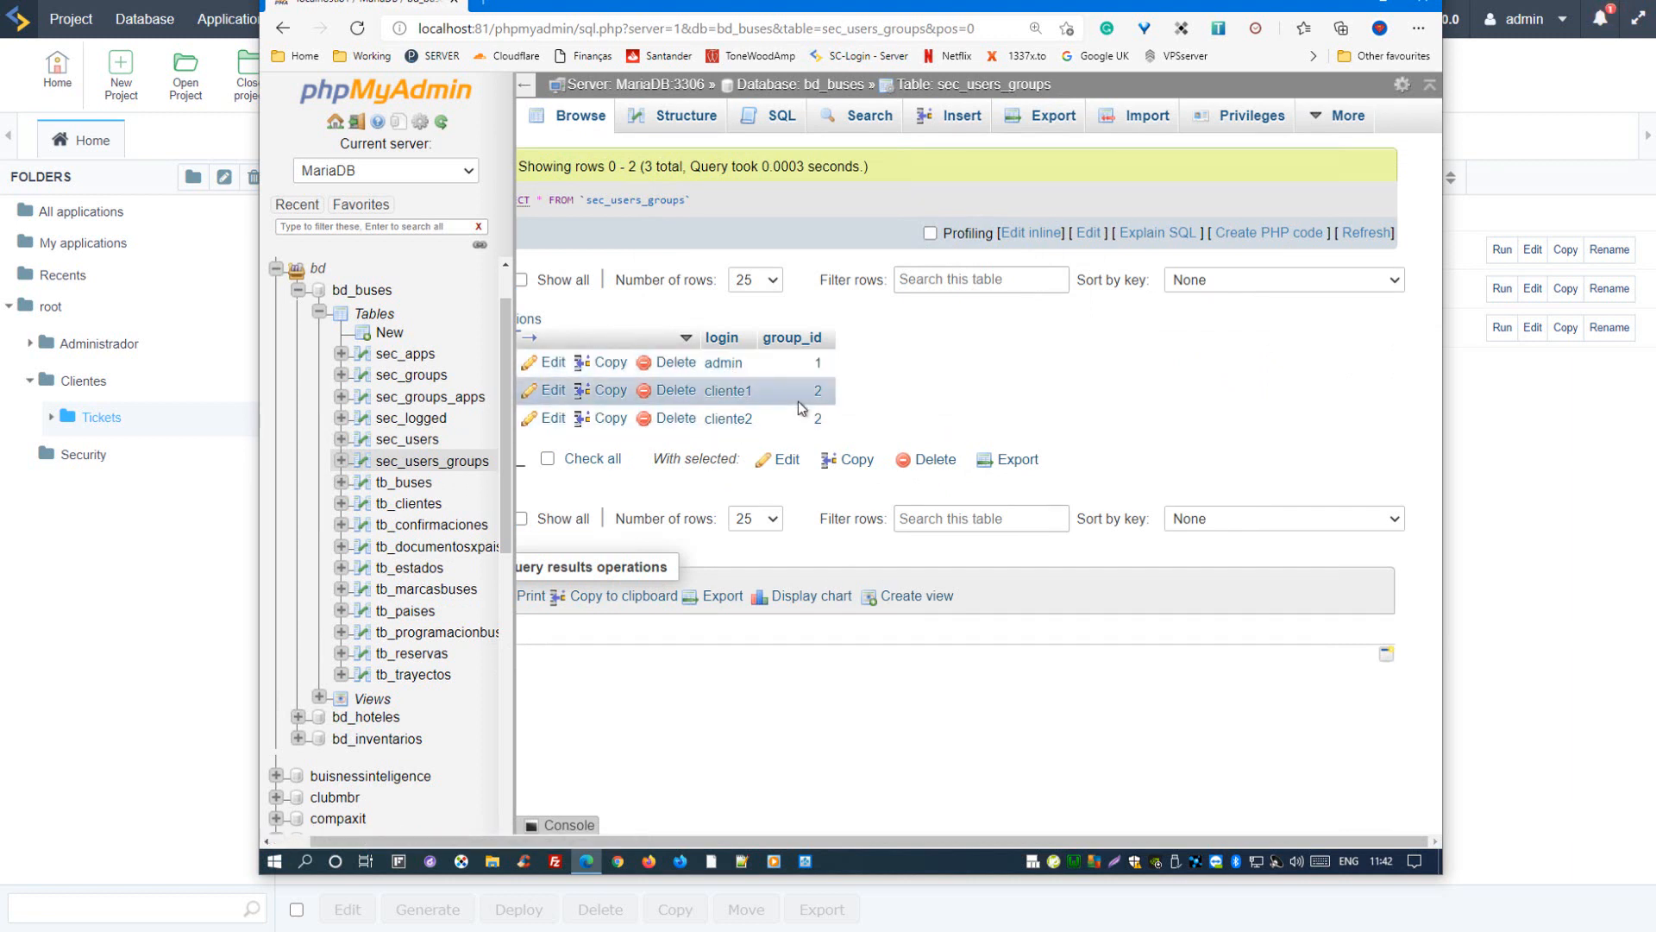
# Step: Browse tb_buses and tb_clientes, pointing out the first client's birth date, users_login and docpais_iddocxpais fields
pyautogui.click(429, 484)
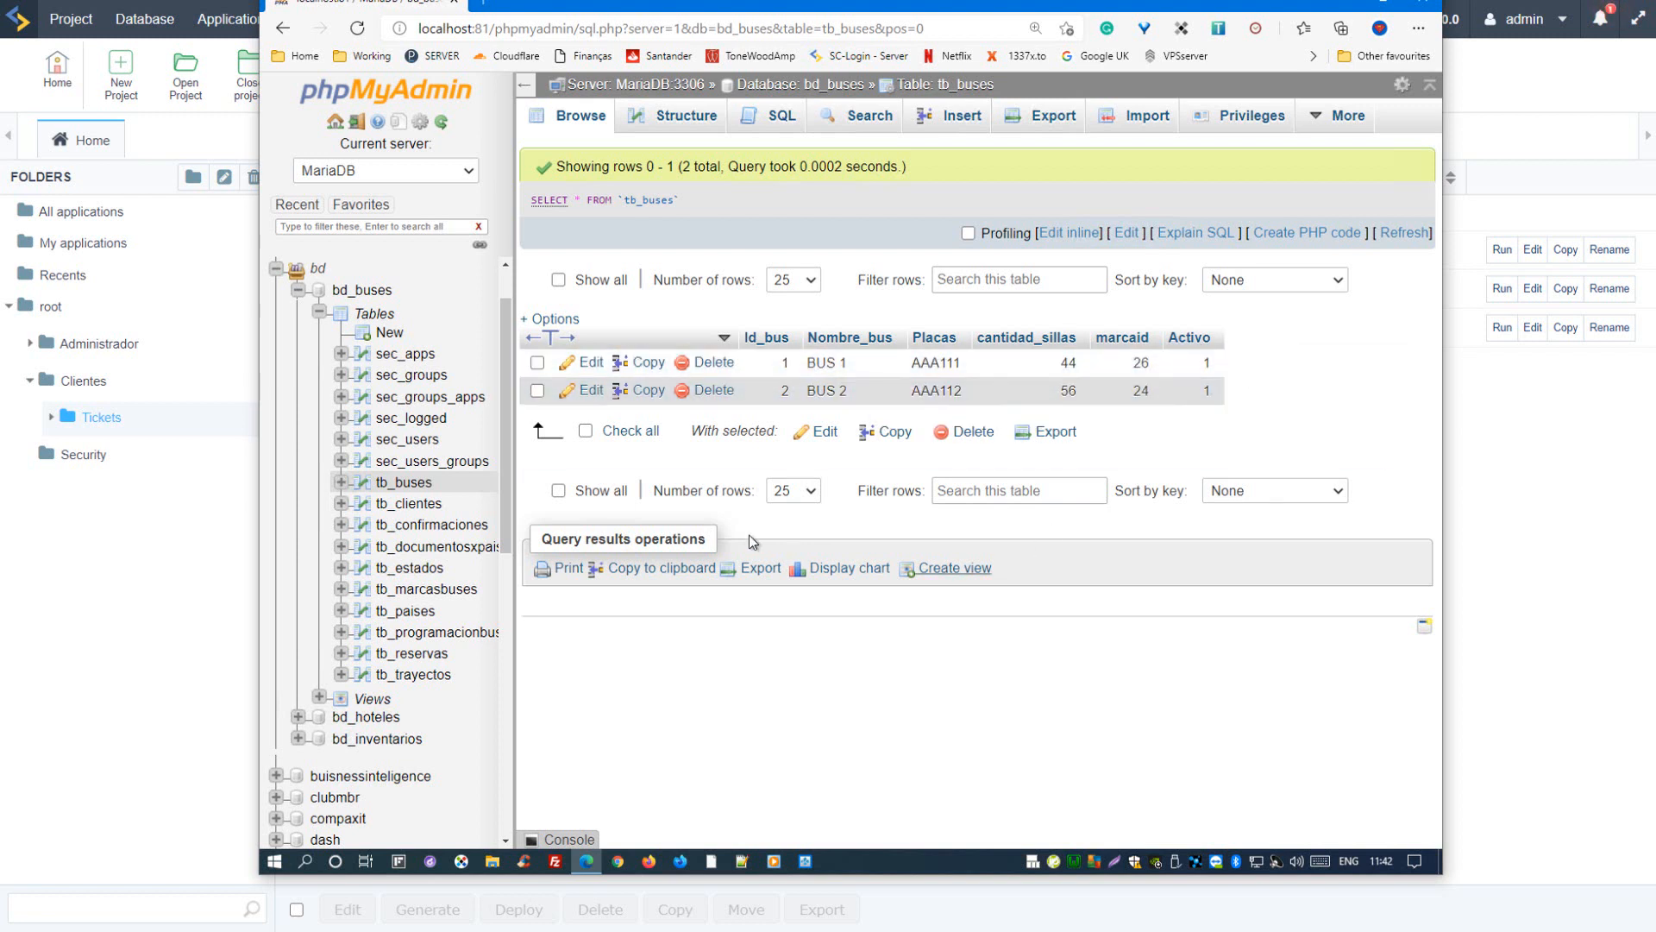
pyautogui.click(405, 505)
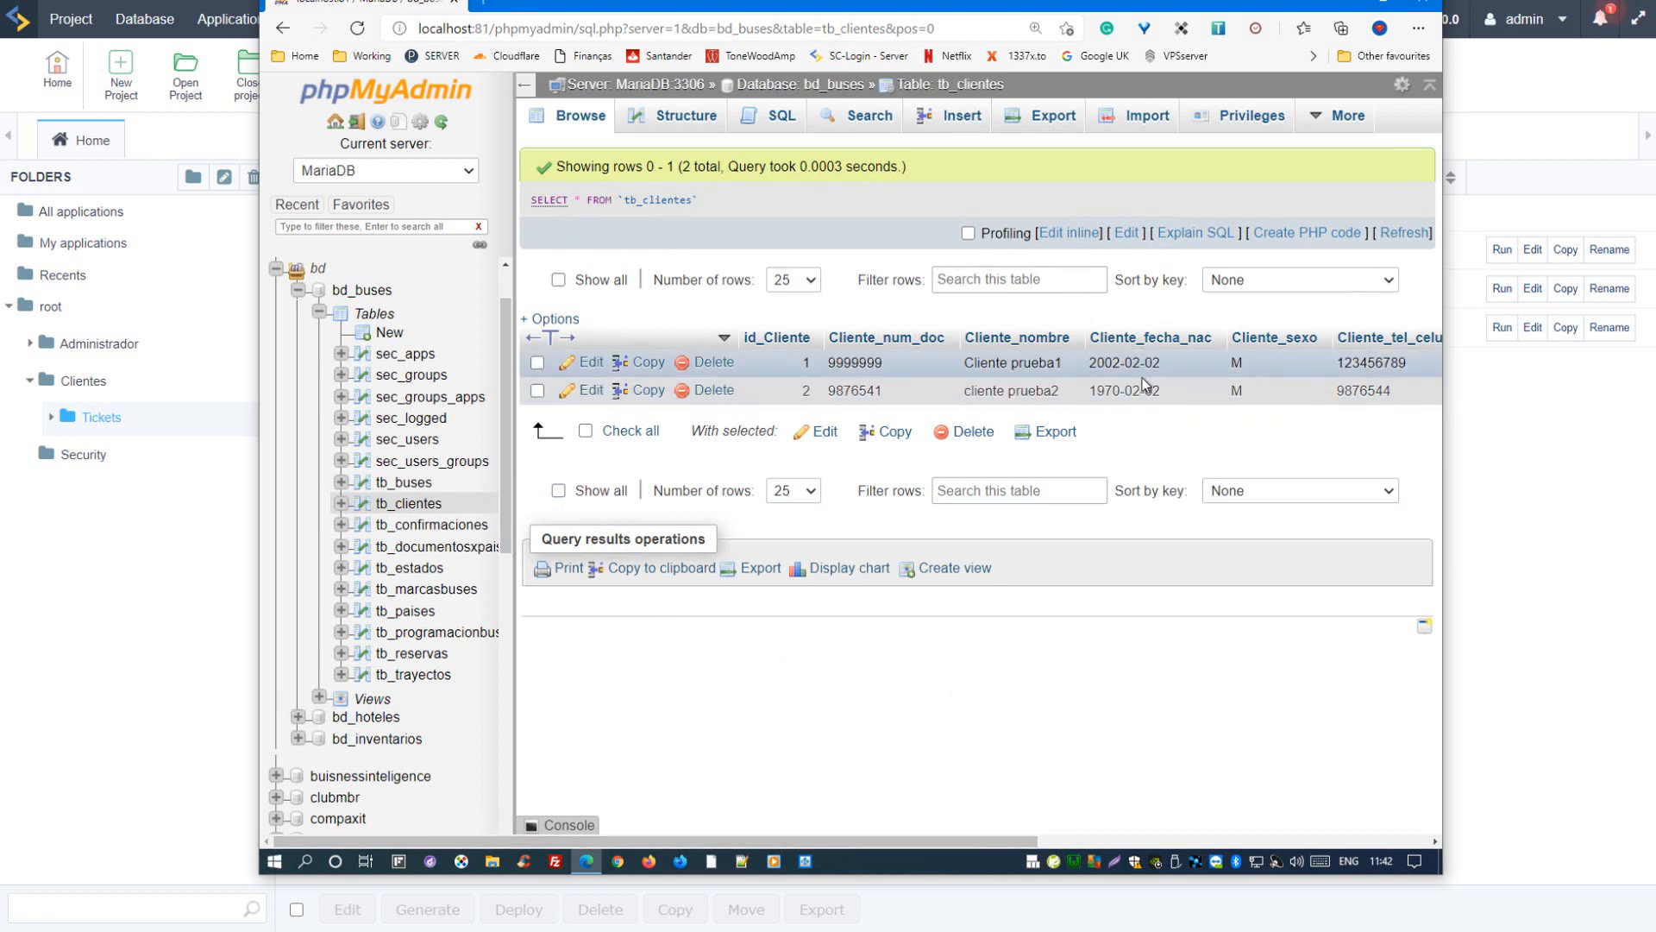
pyautogui.moveTo(1177, 371); pyautogui.dragTo(1072, 370)
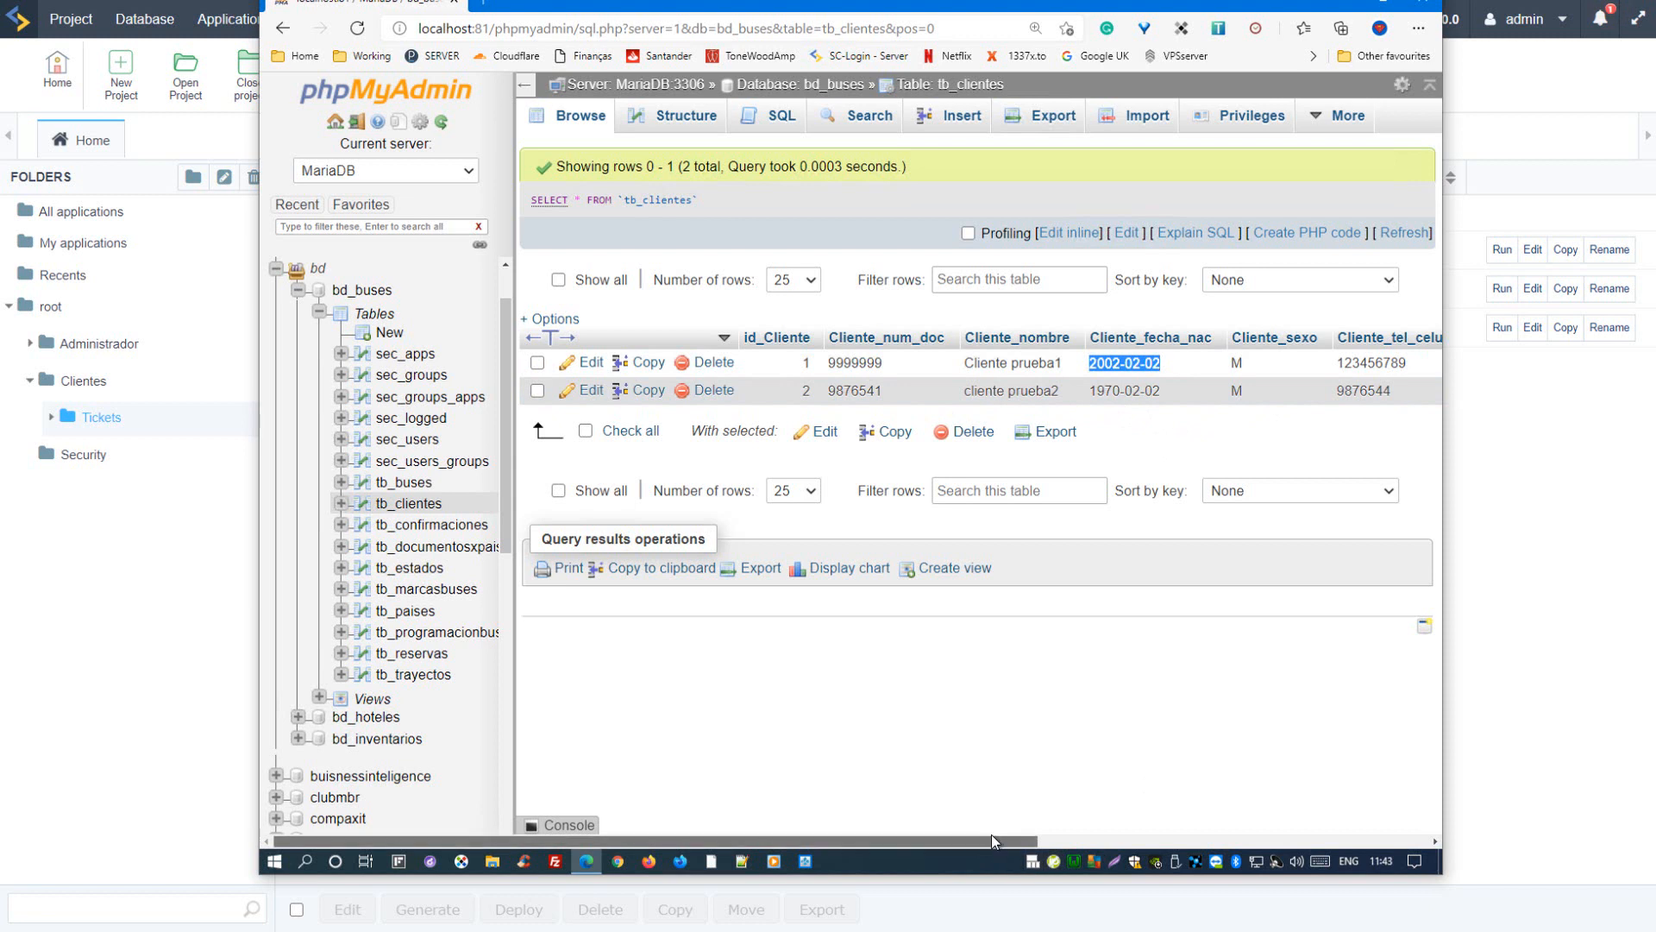
pyautogui.moveTo(991, 840); pyautogui.dragTo(1317, 772)
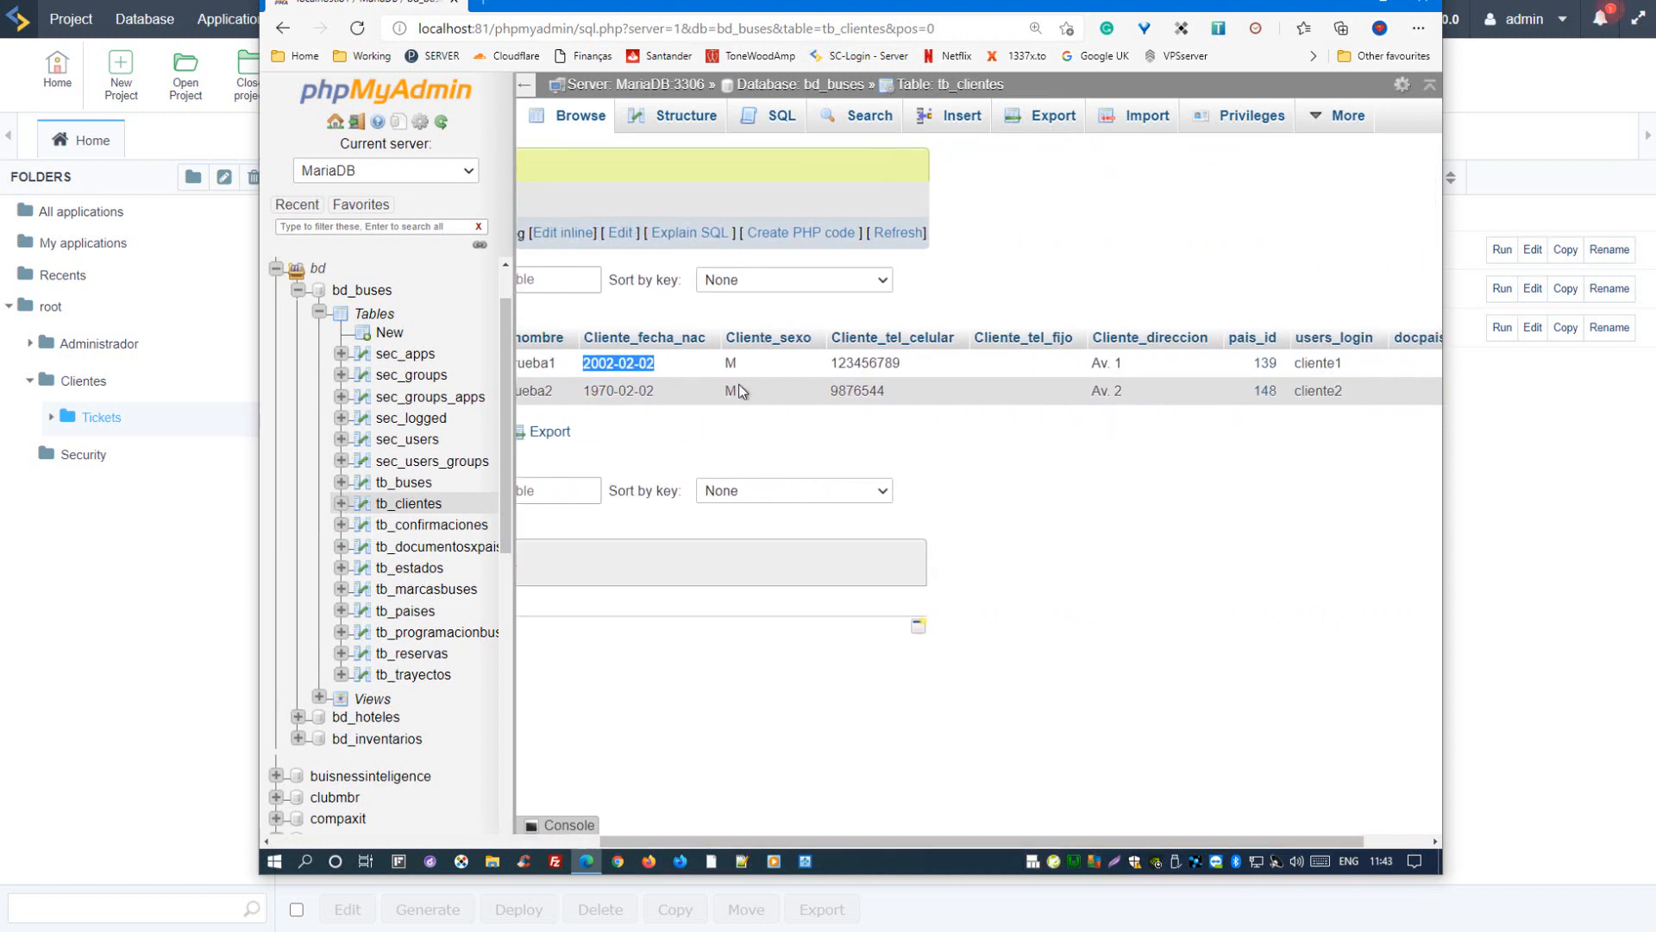
pyautogui.click(919, 365)
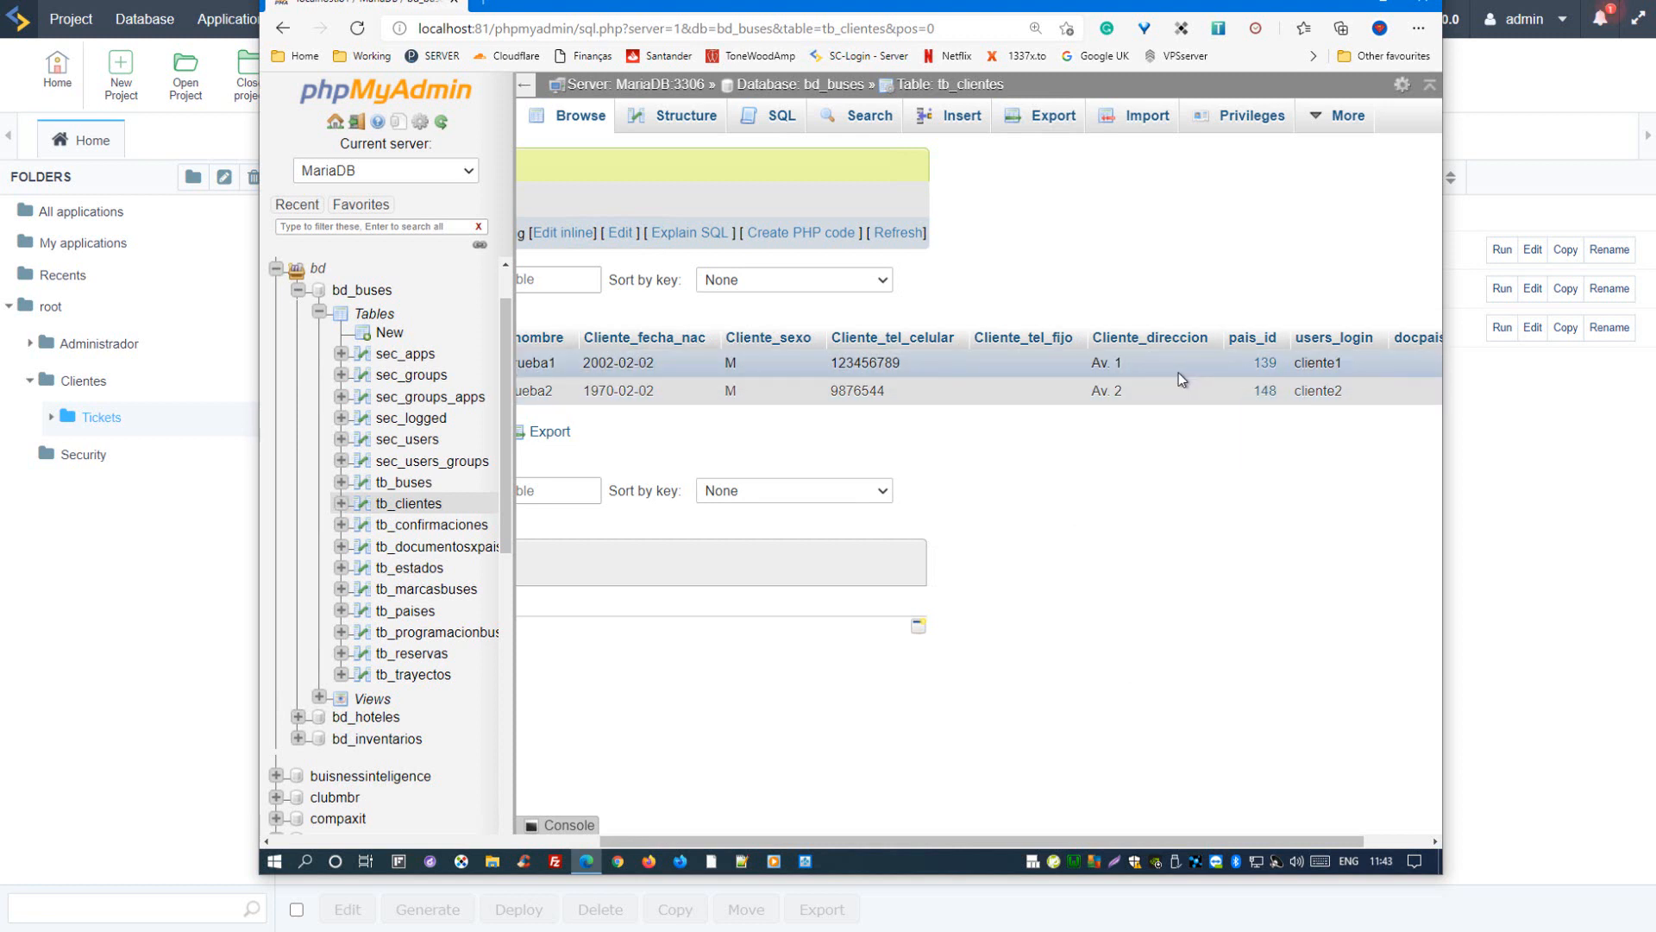
pyautogui.moveTo(1302, 840); pyautogui.dragTo(1365, 831)
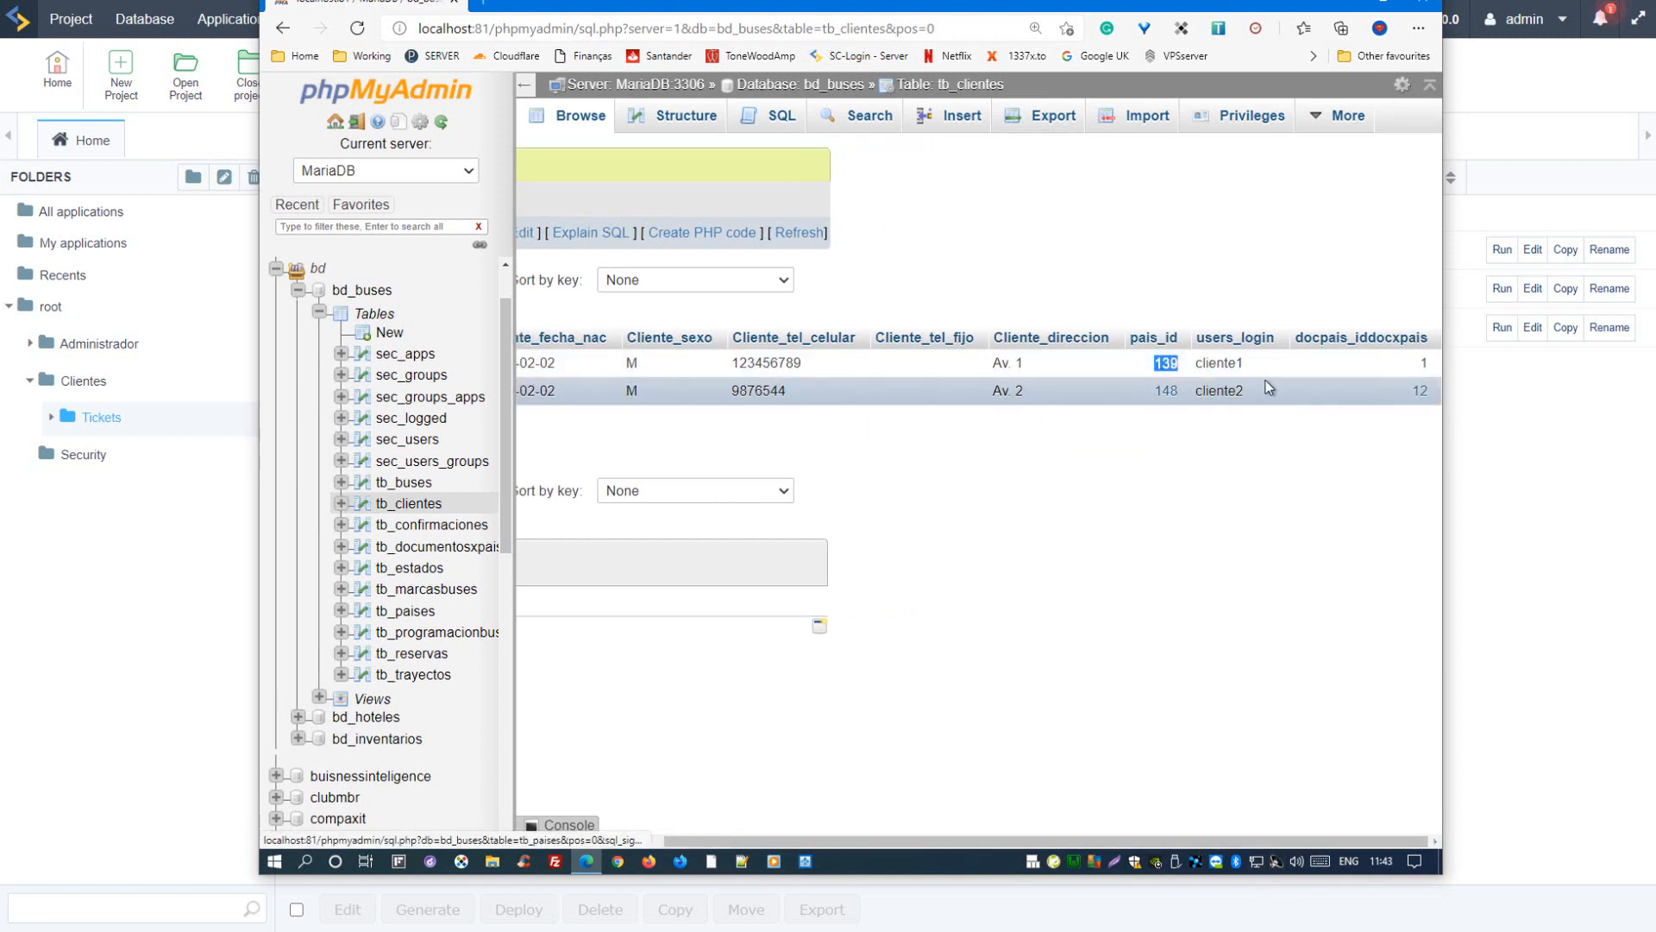
pyautogui.doubleClick(1218, 363)
pyautogui.moveTo(1408, 365); pyautogui.dragTo(1435, 364)
pyautogui.click(1385, 411)
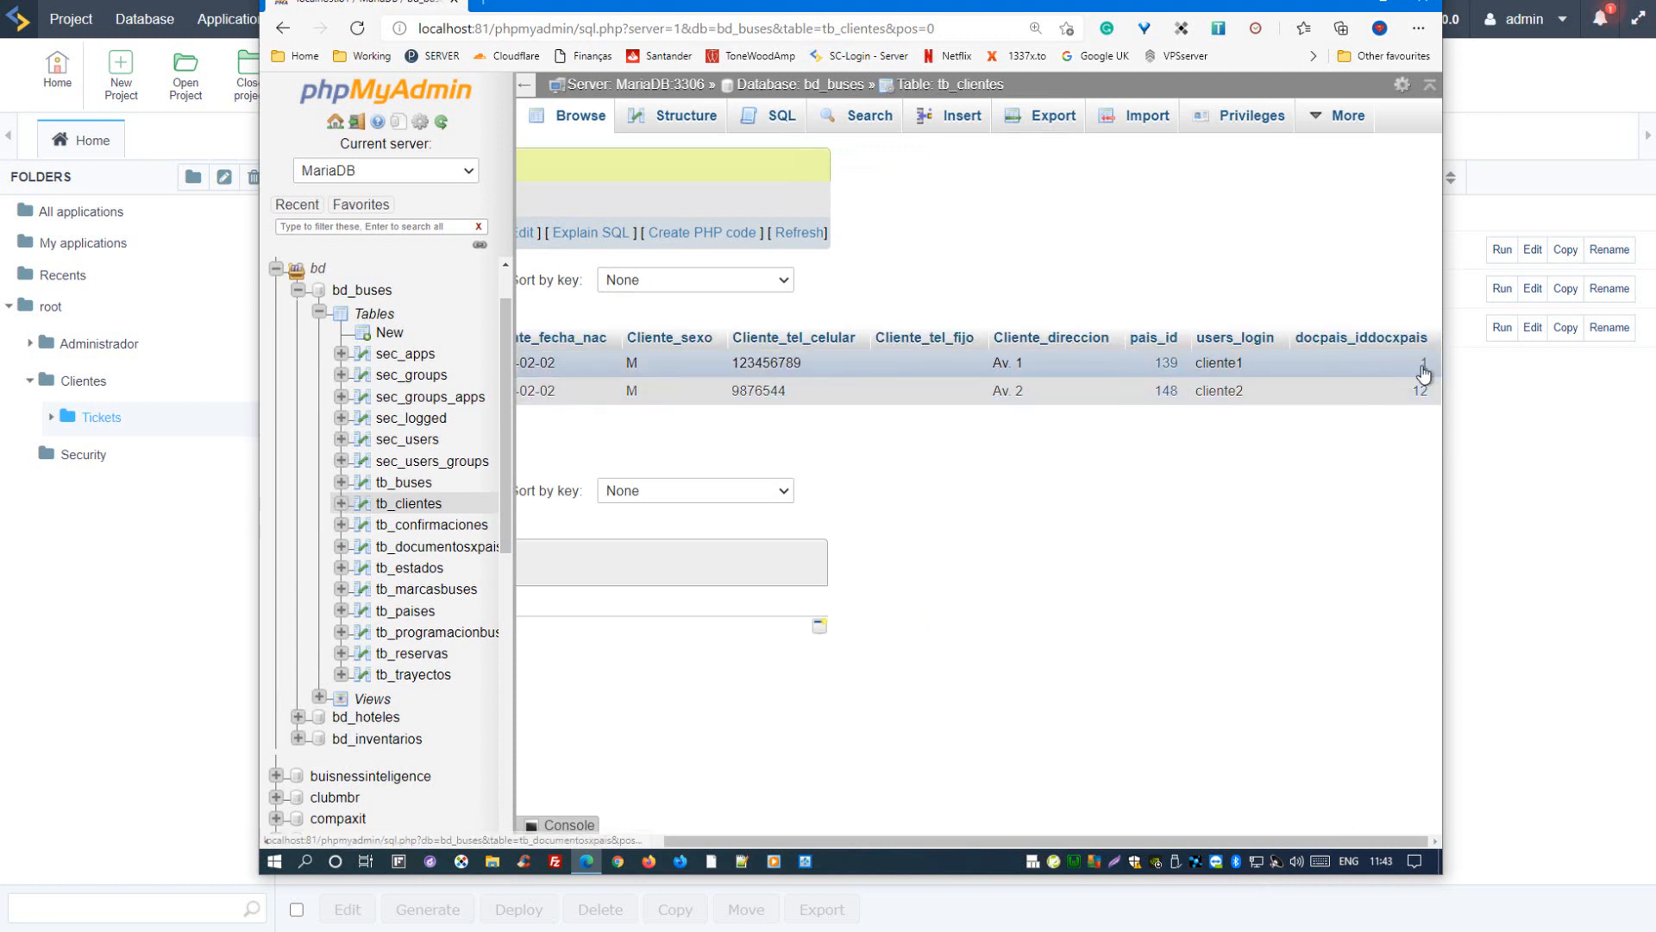
# Step: Browse tb_confirmaciones, highlighting its EstadoReservaSis, PagoConfirmado and fechahoraconfirma values, and expand the Views of bd_buses
pyautogui.click(432, 528)
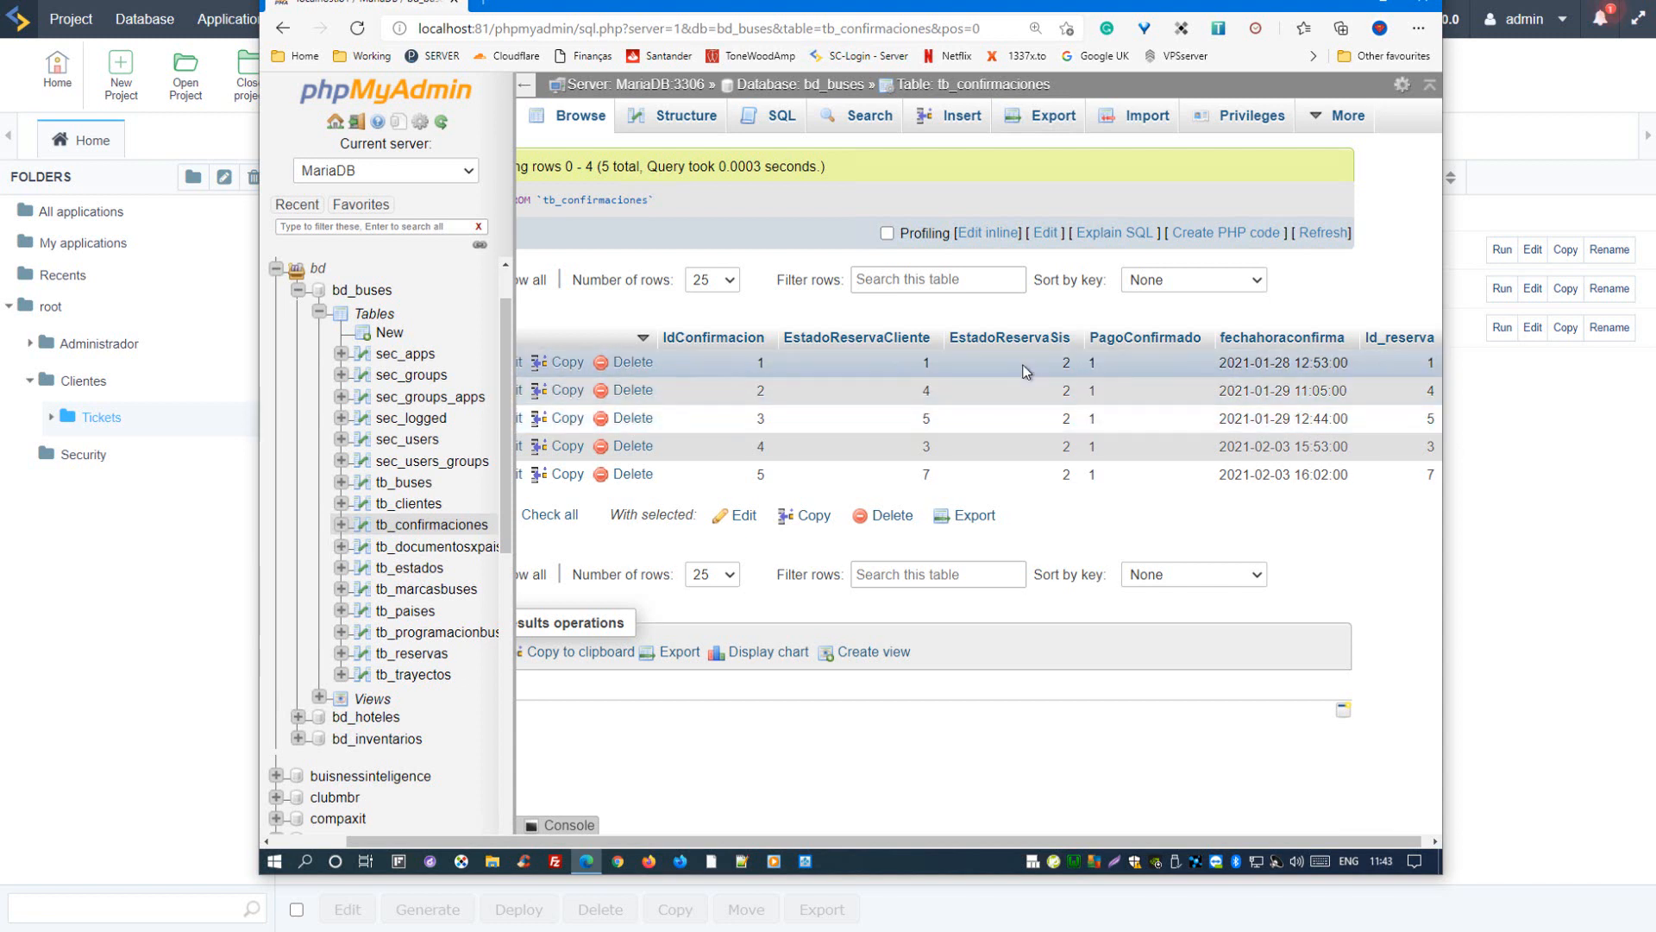
pyautogui.doubleClick(1064, 363)
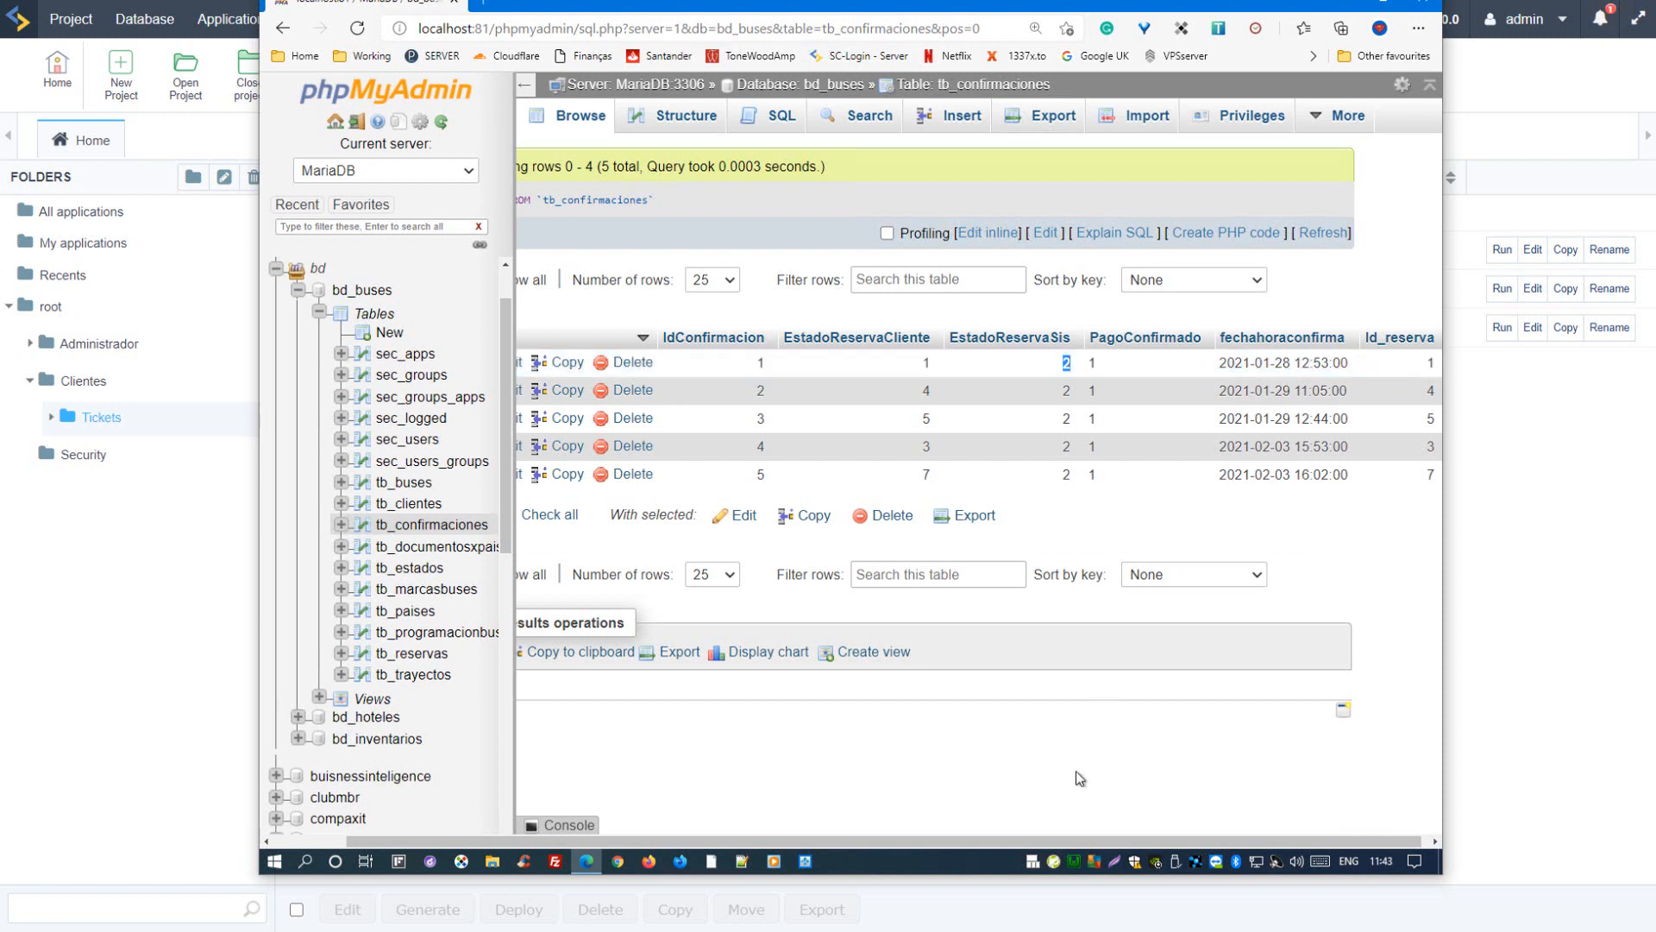
pyautogui.moveTo(906, 847); pyautogui.dragTo(1031, 815)
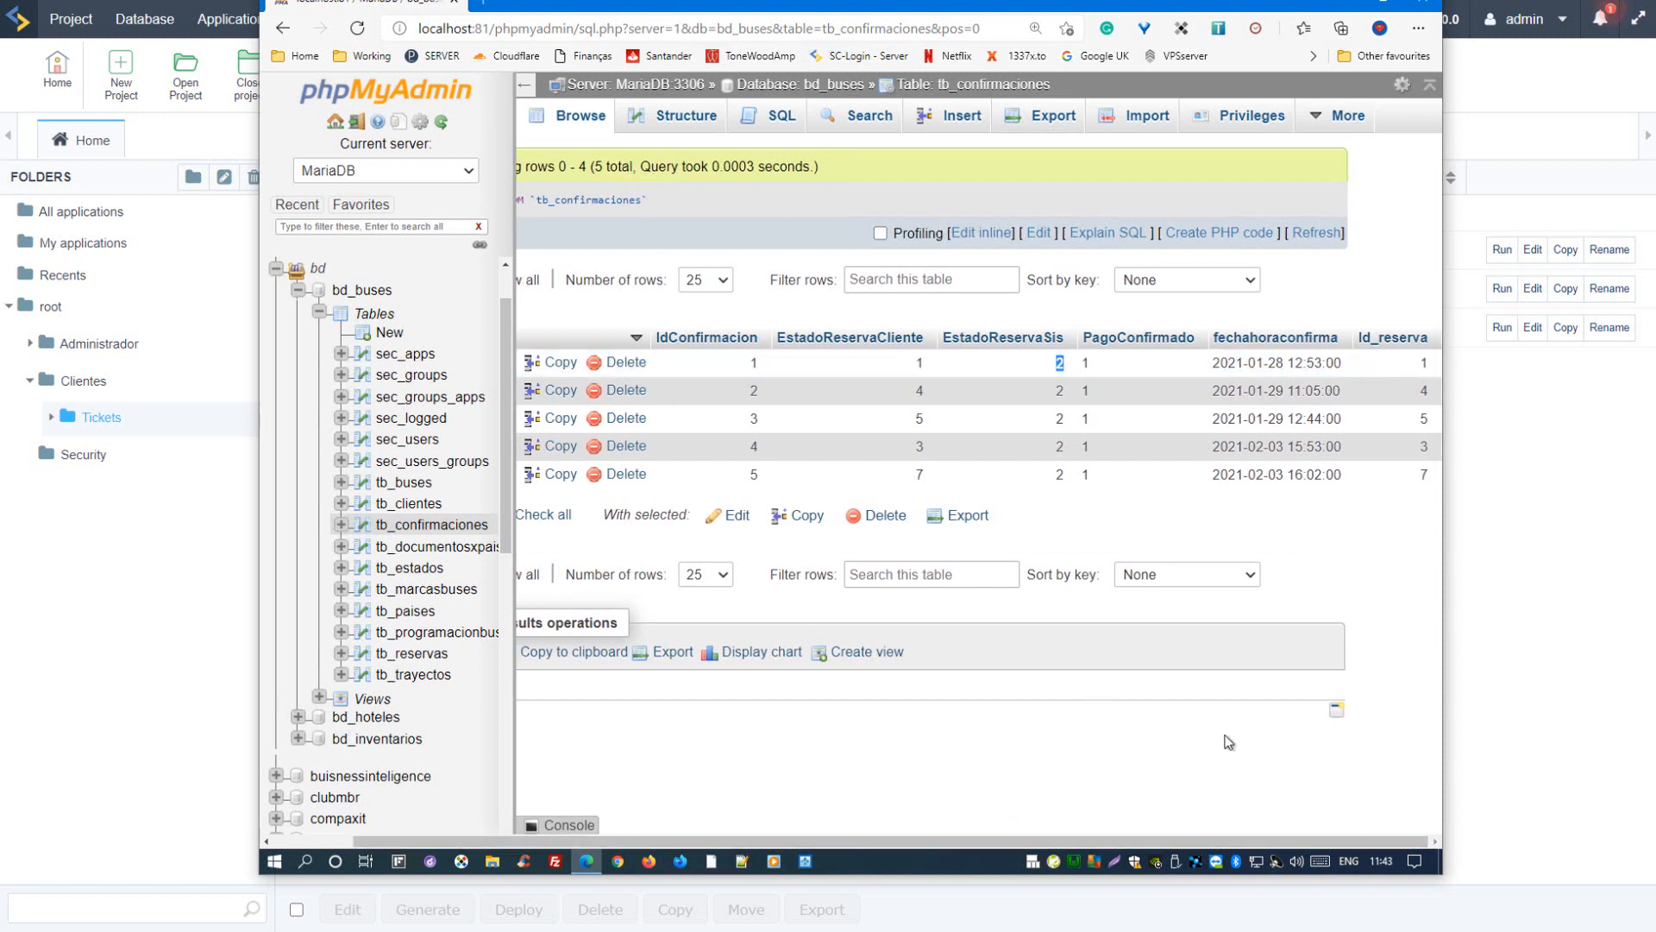
pyautogui.click(1102, 363)
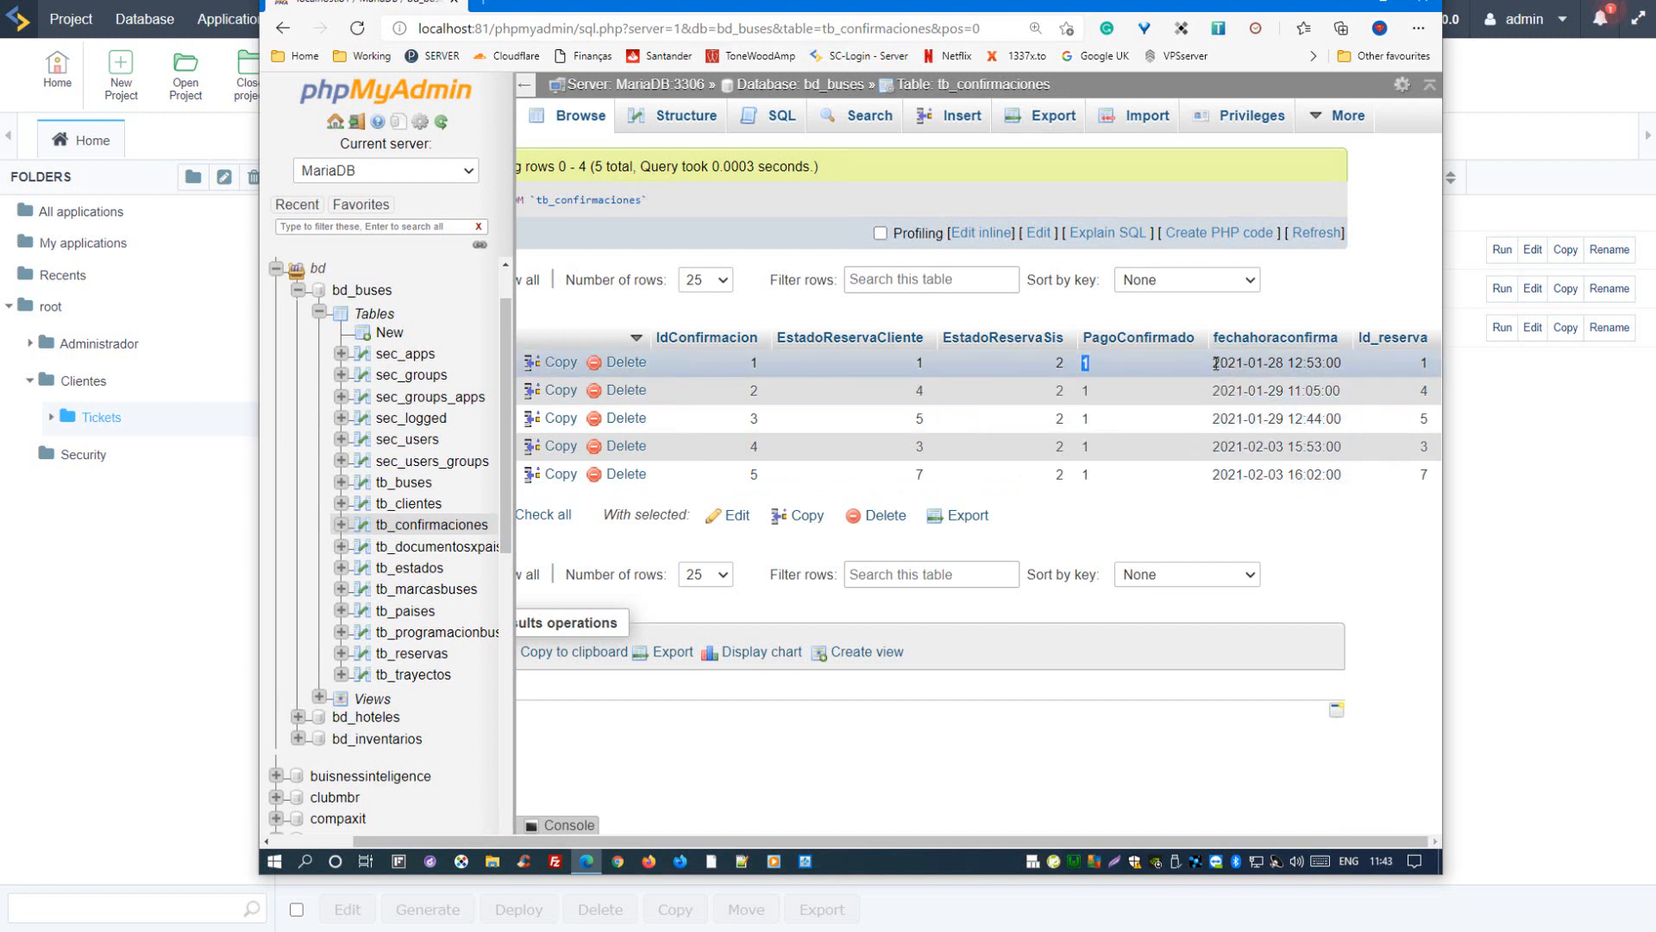
pyautogui.moveTo(1215, 363); pyautogui.dragTo(1348, 363)
pyautogui.click(1423, 360)
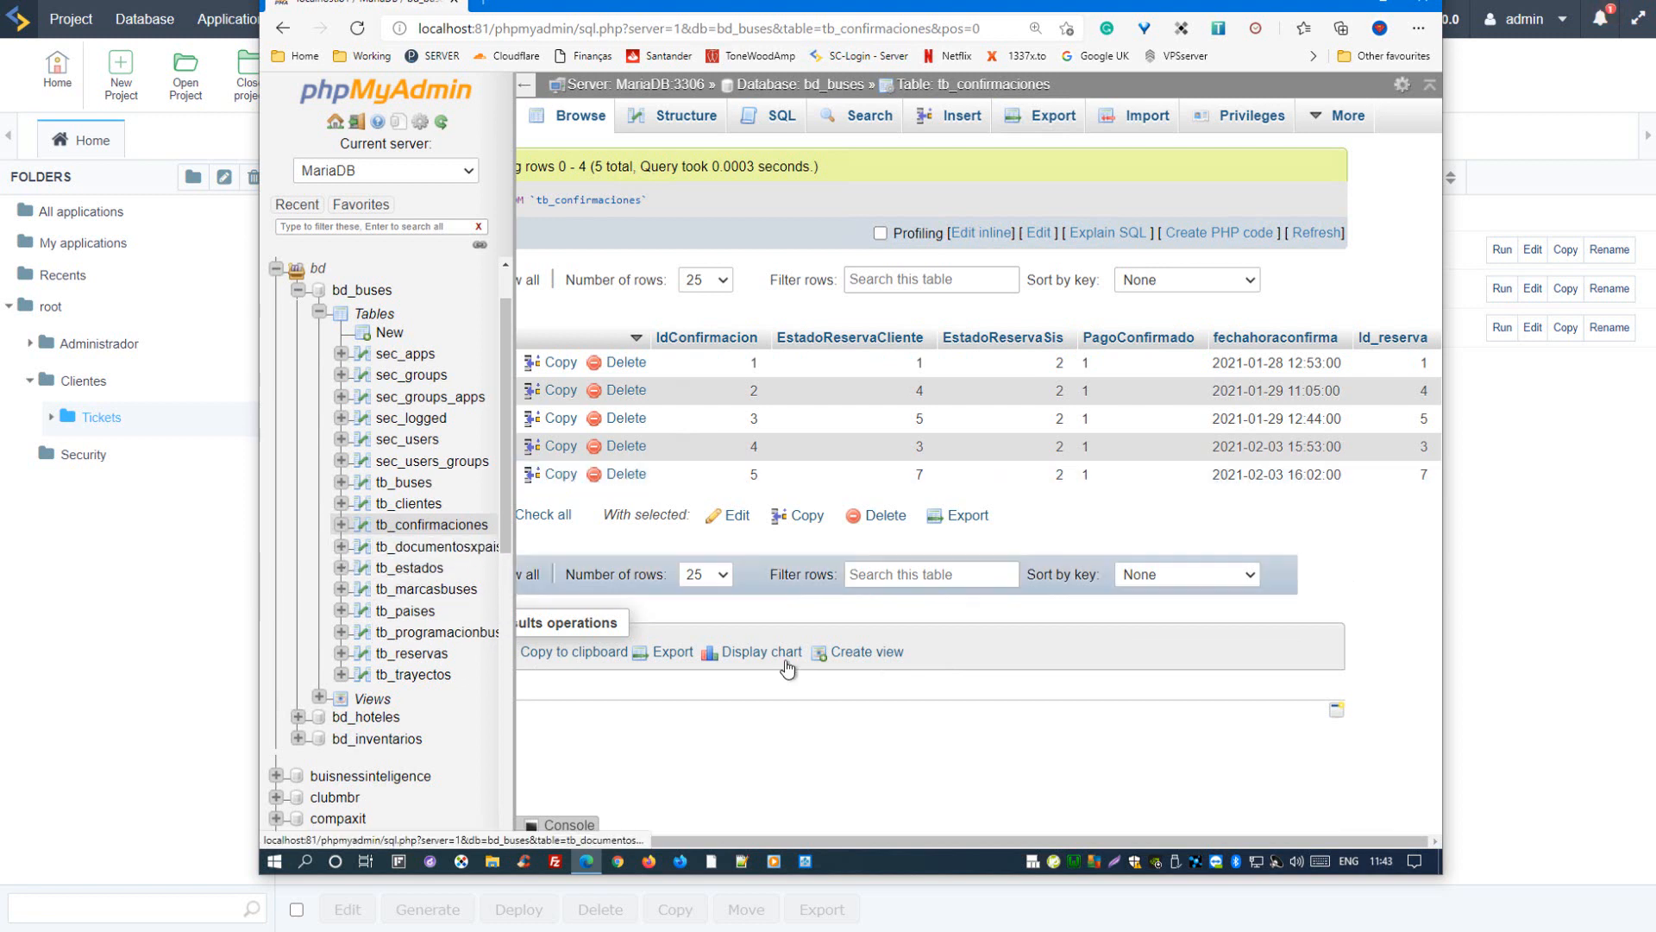
pyautogui.click(319, 697)
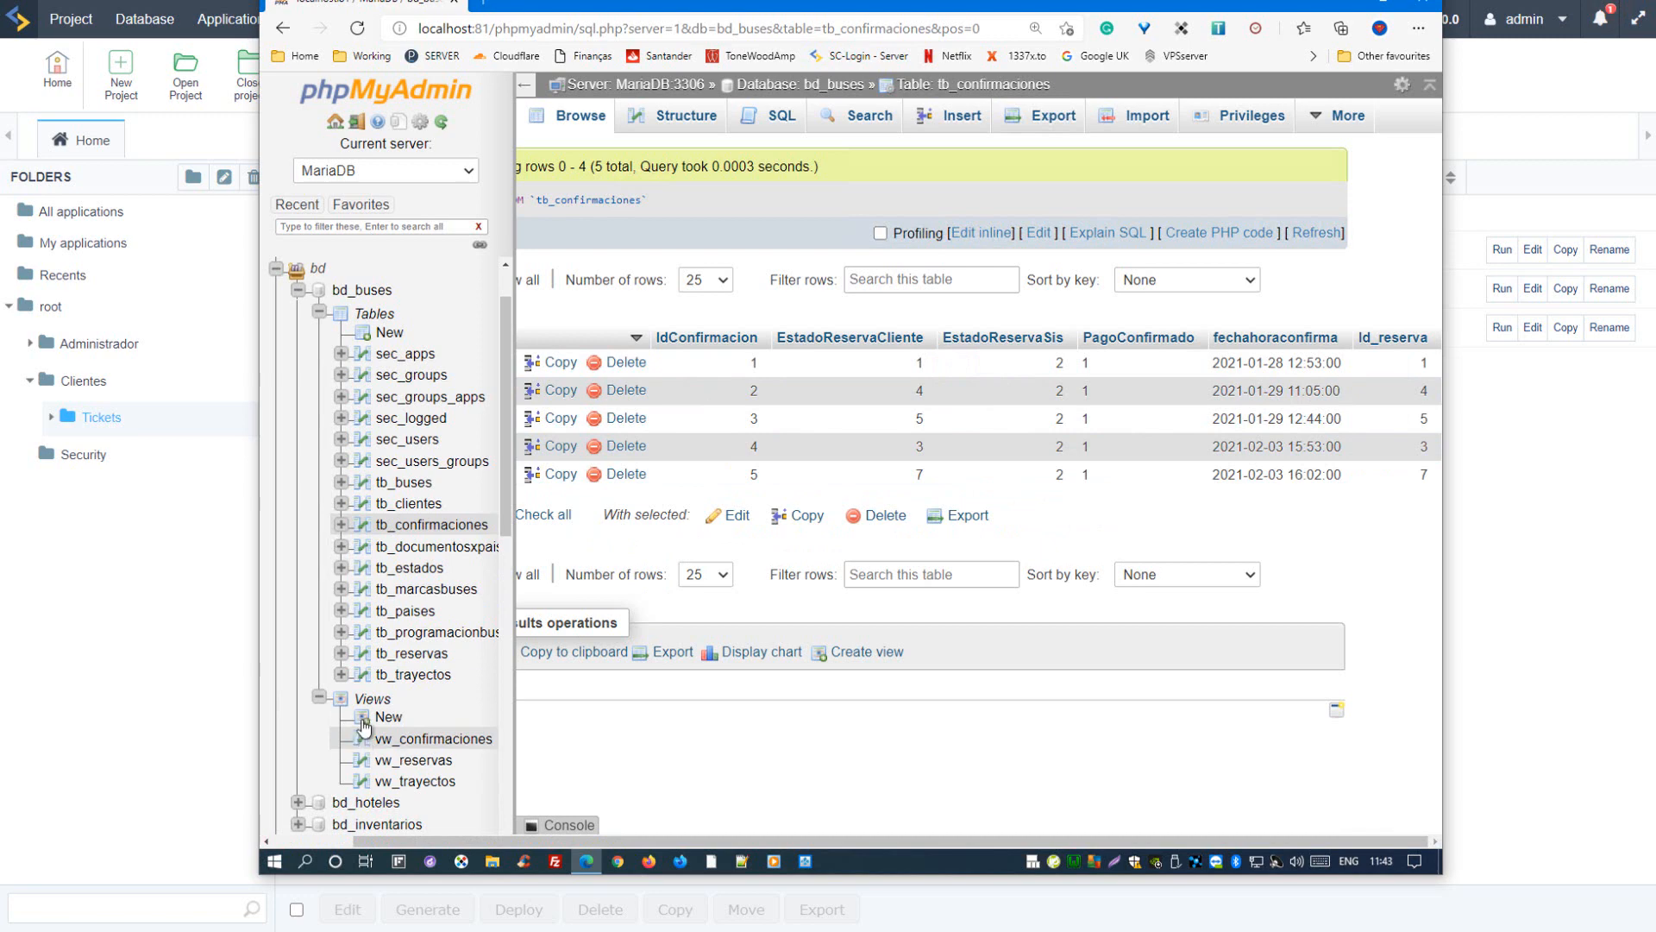
# Step: Browse tb_documentosxpais and tb_estados, highlighting the Reservado por el cliente and Pago Confirmado states in the latter
pyautogui.click(438, 546)
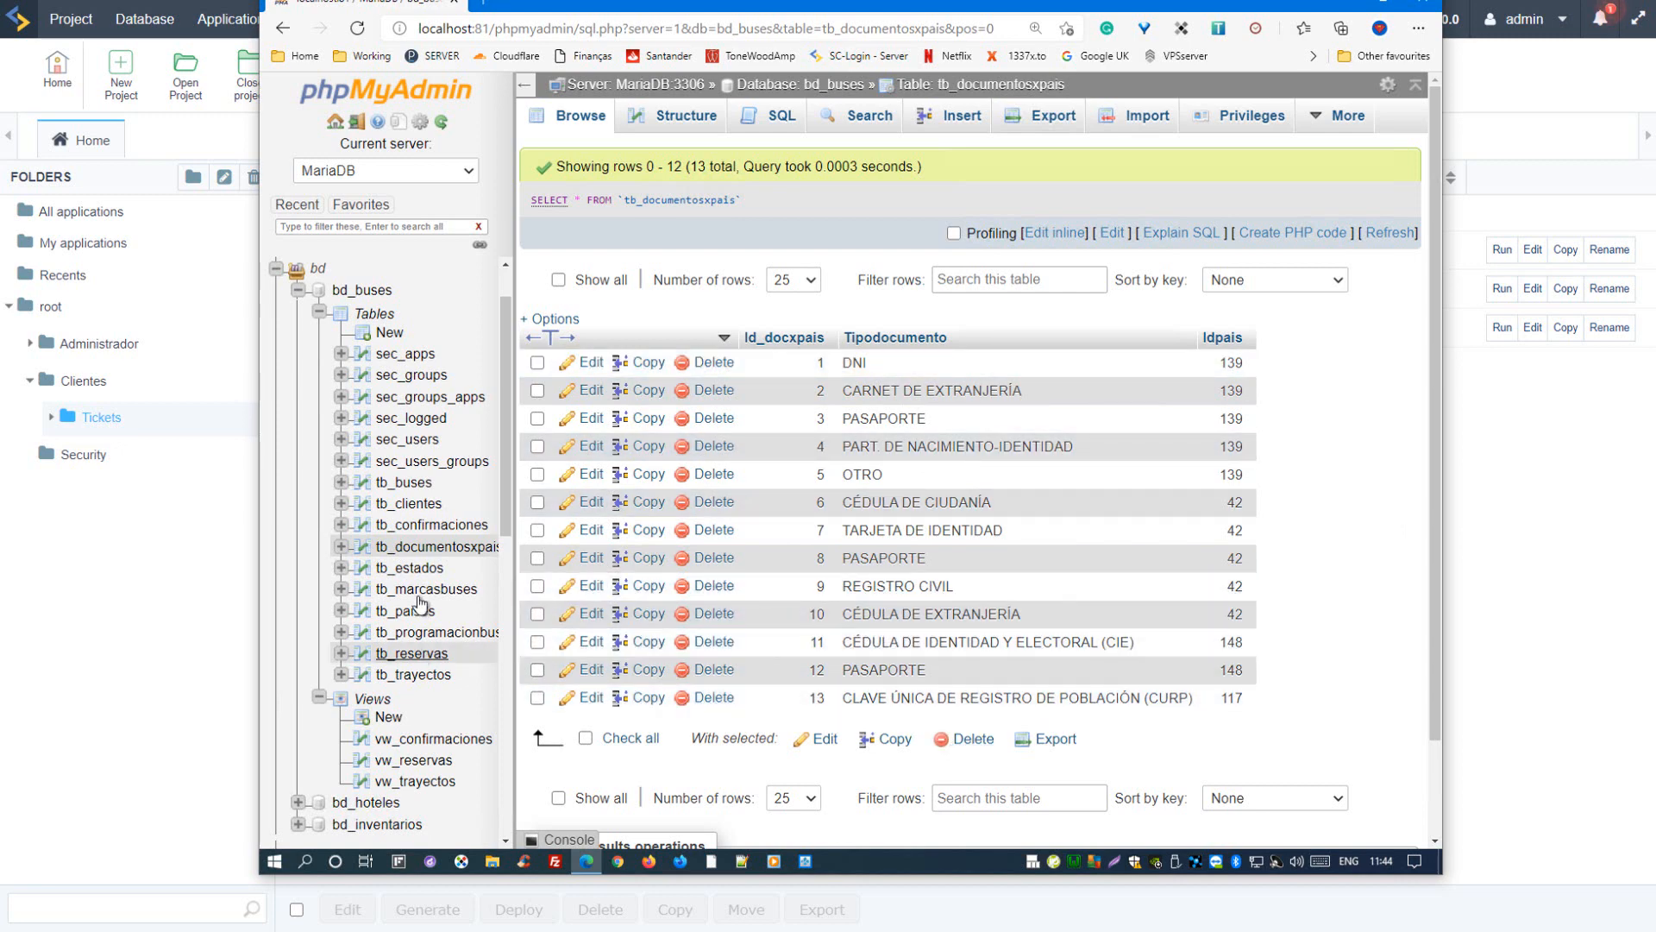
pyautogui.click(410, 570)
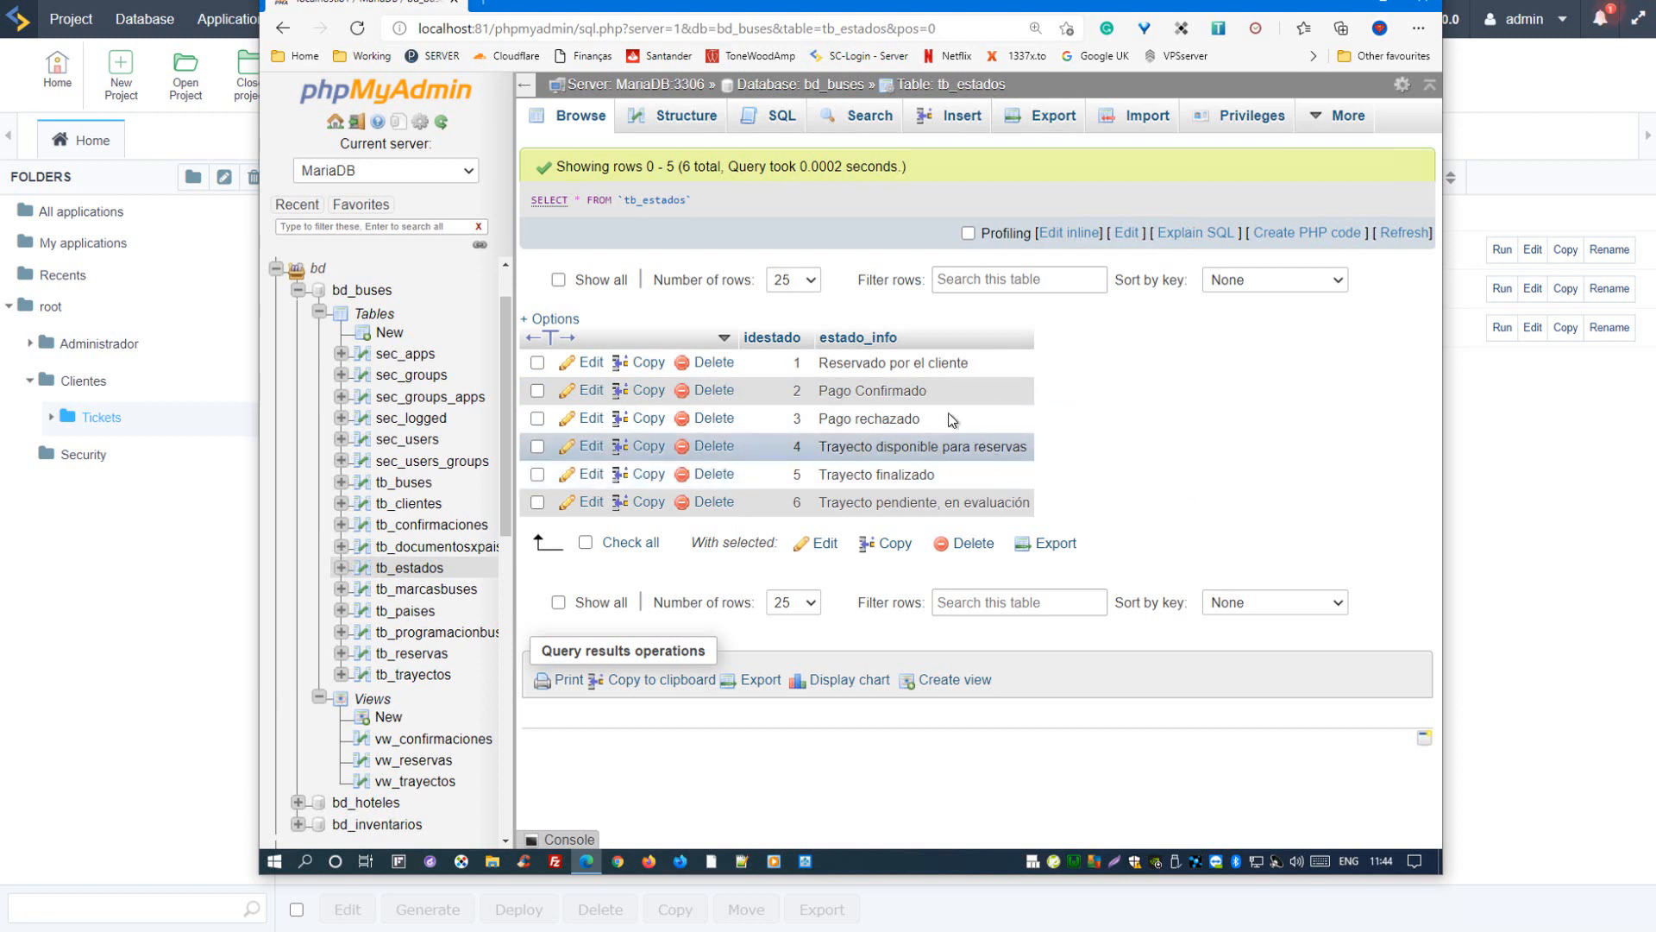
pyautogui.moveTo(970, 363); pyautogui.dragTo(828, 363)
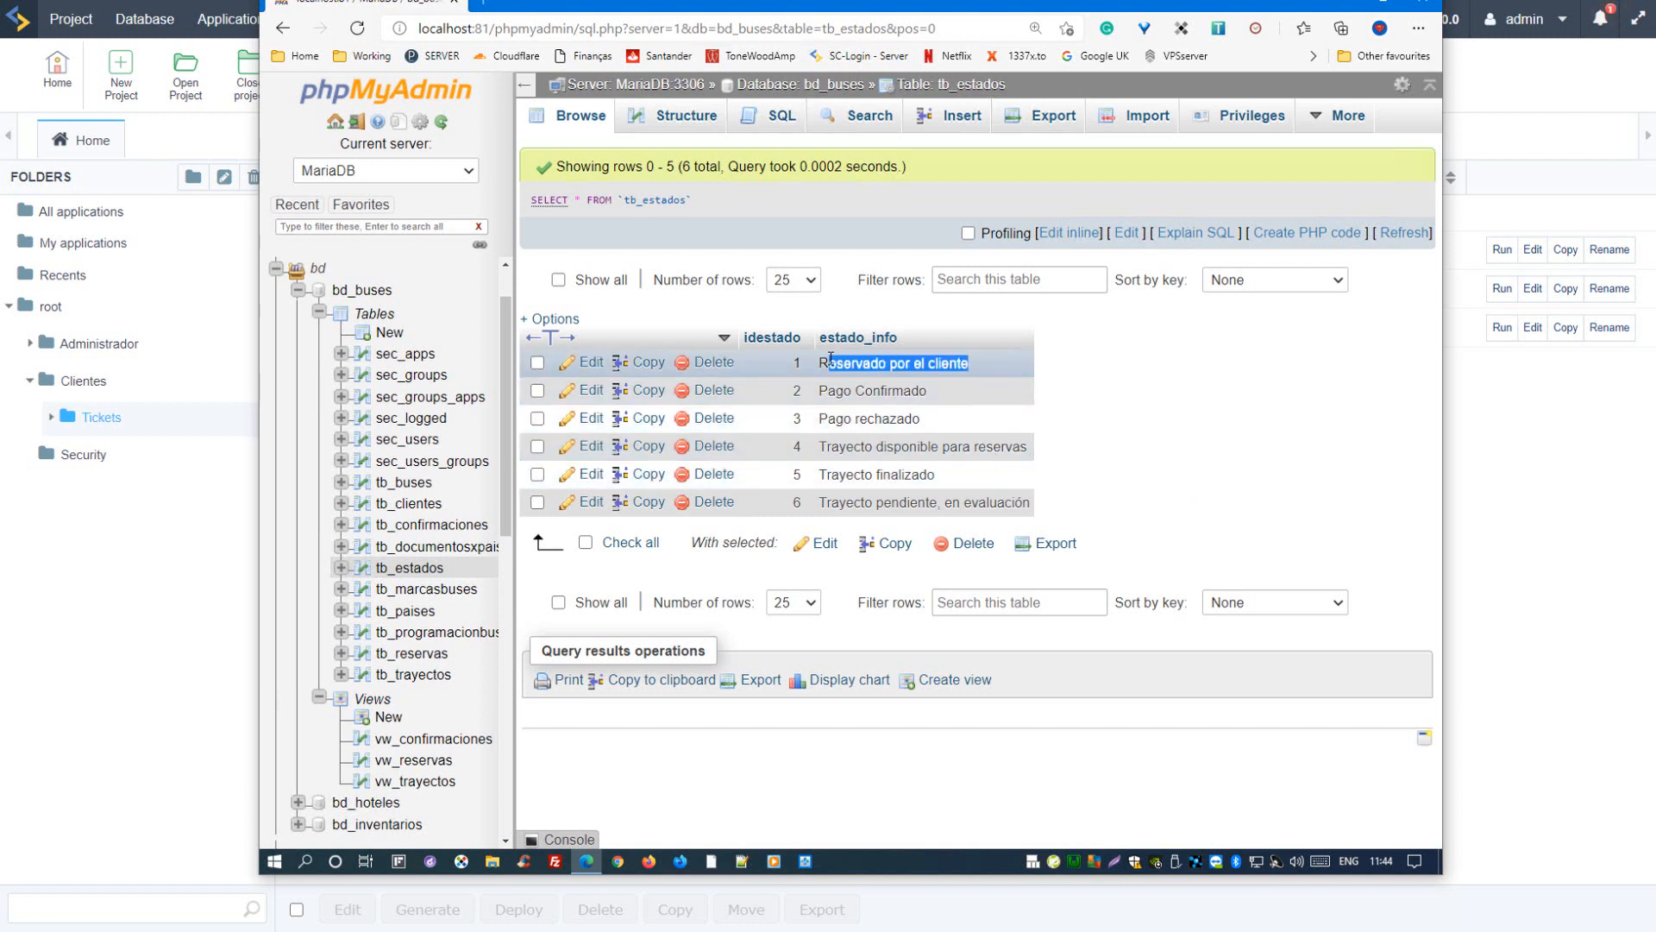
pyautogui.moveTo(942, 398); pyautogui.dragTo(873, 393)
pyautogui.click(867, 419)
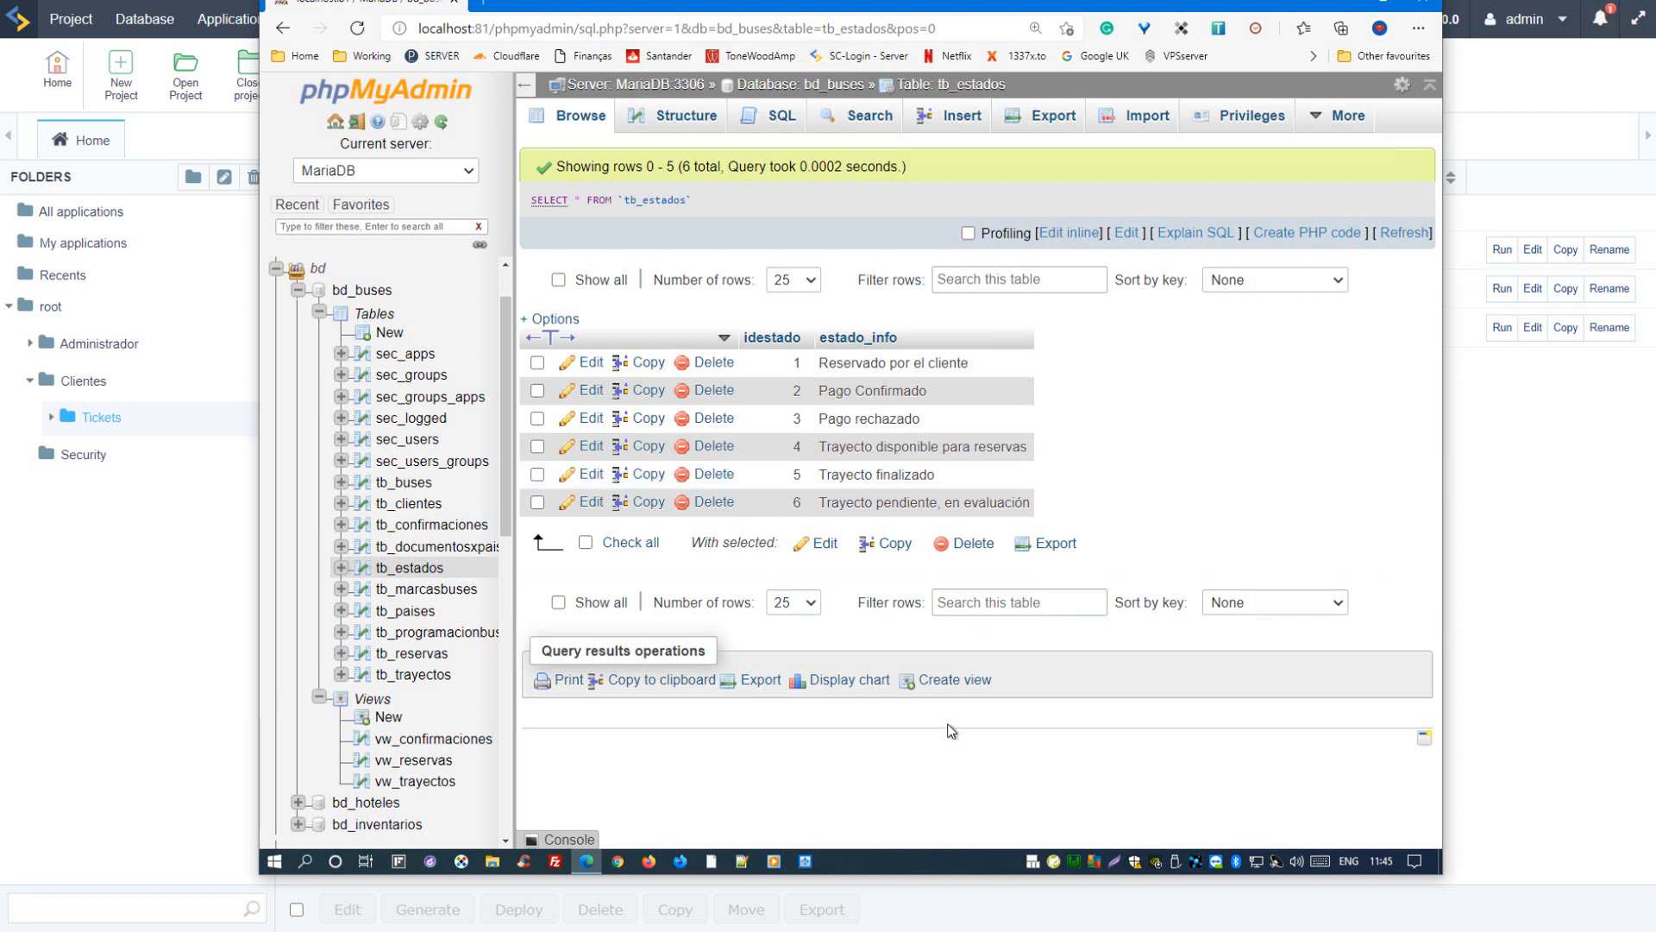
# Step: Browse the bus brands in tb_marcasbuses and the countries in tb_paises
pyautogui.click(438, 589)
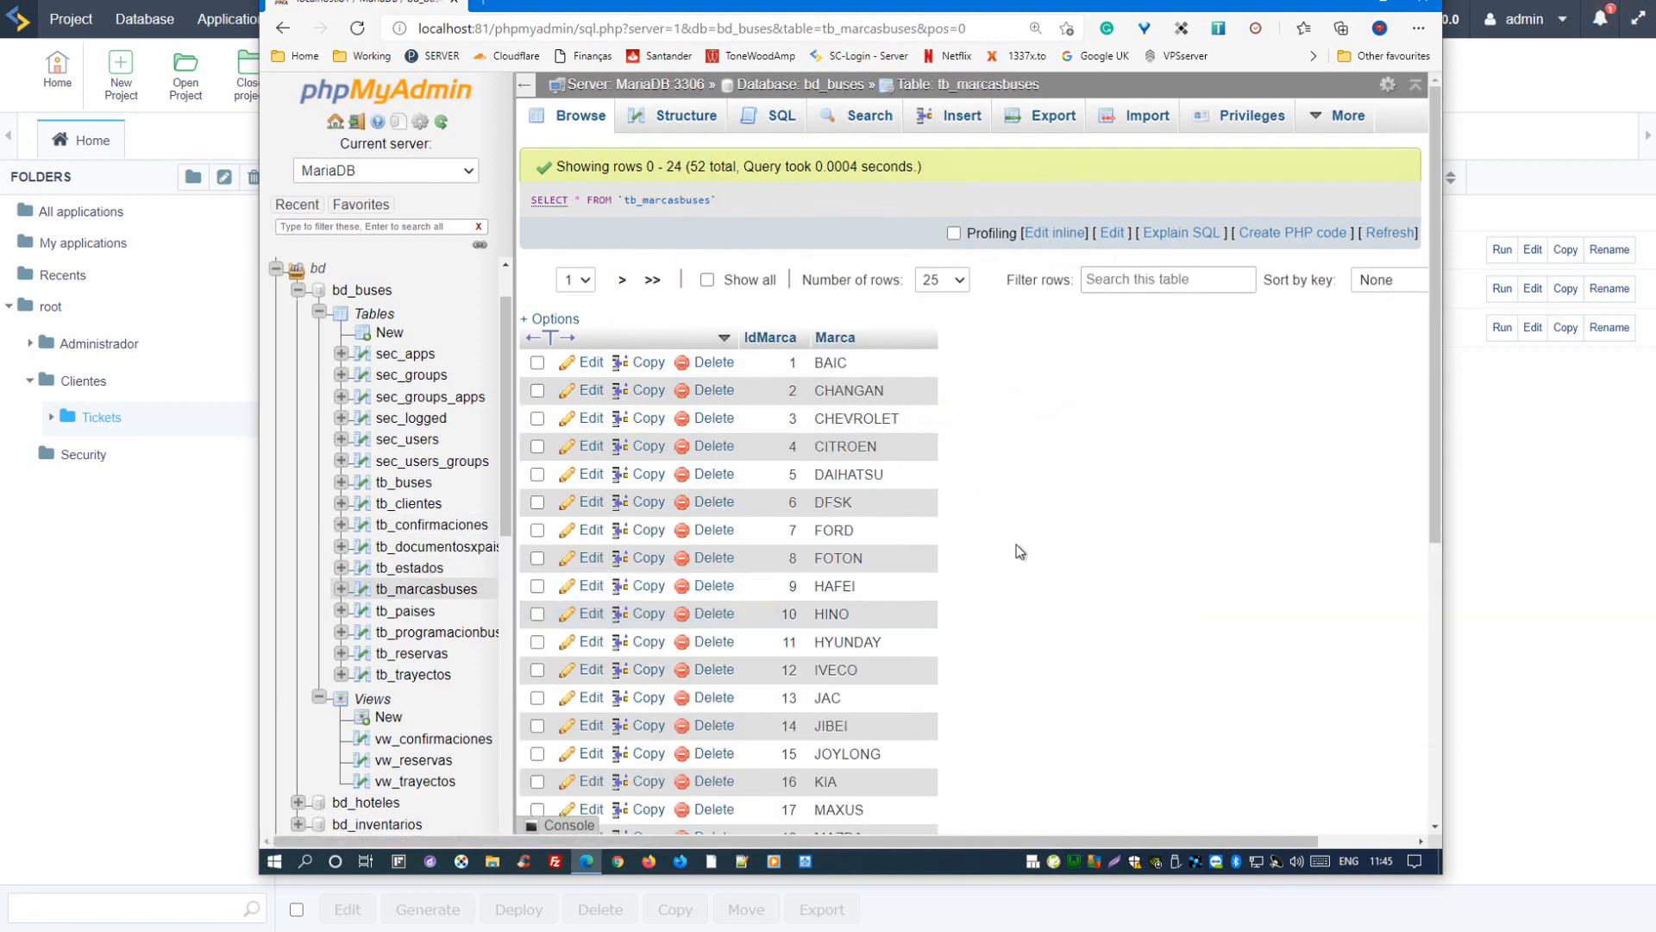
pyautogui.scroll(-5, 999, 583)
pyautogui.scroll(1, 995, 594)
pyautogui.scroll(2, 991, 587)
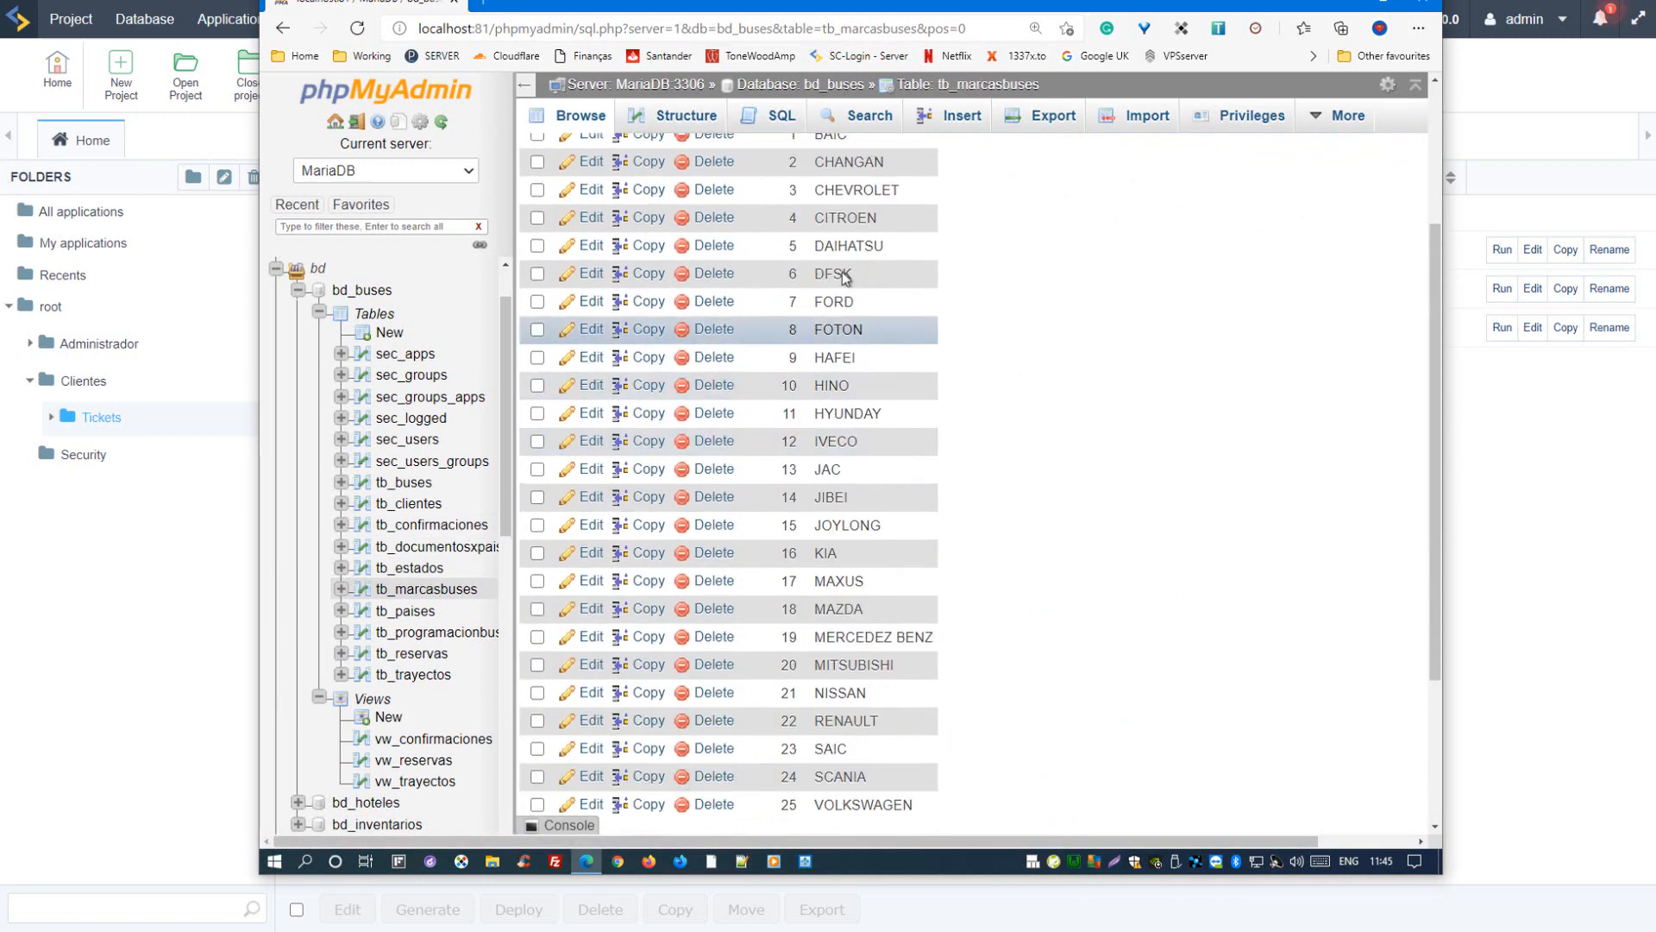
pyautogui.scroll(3, 876, 571)
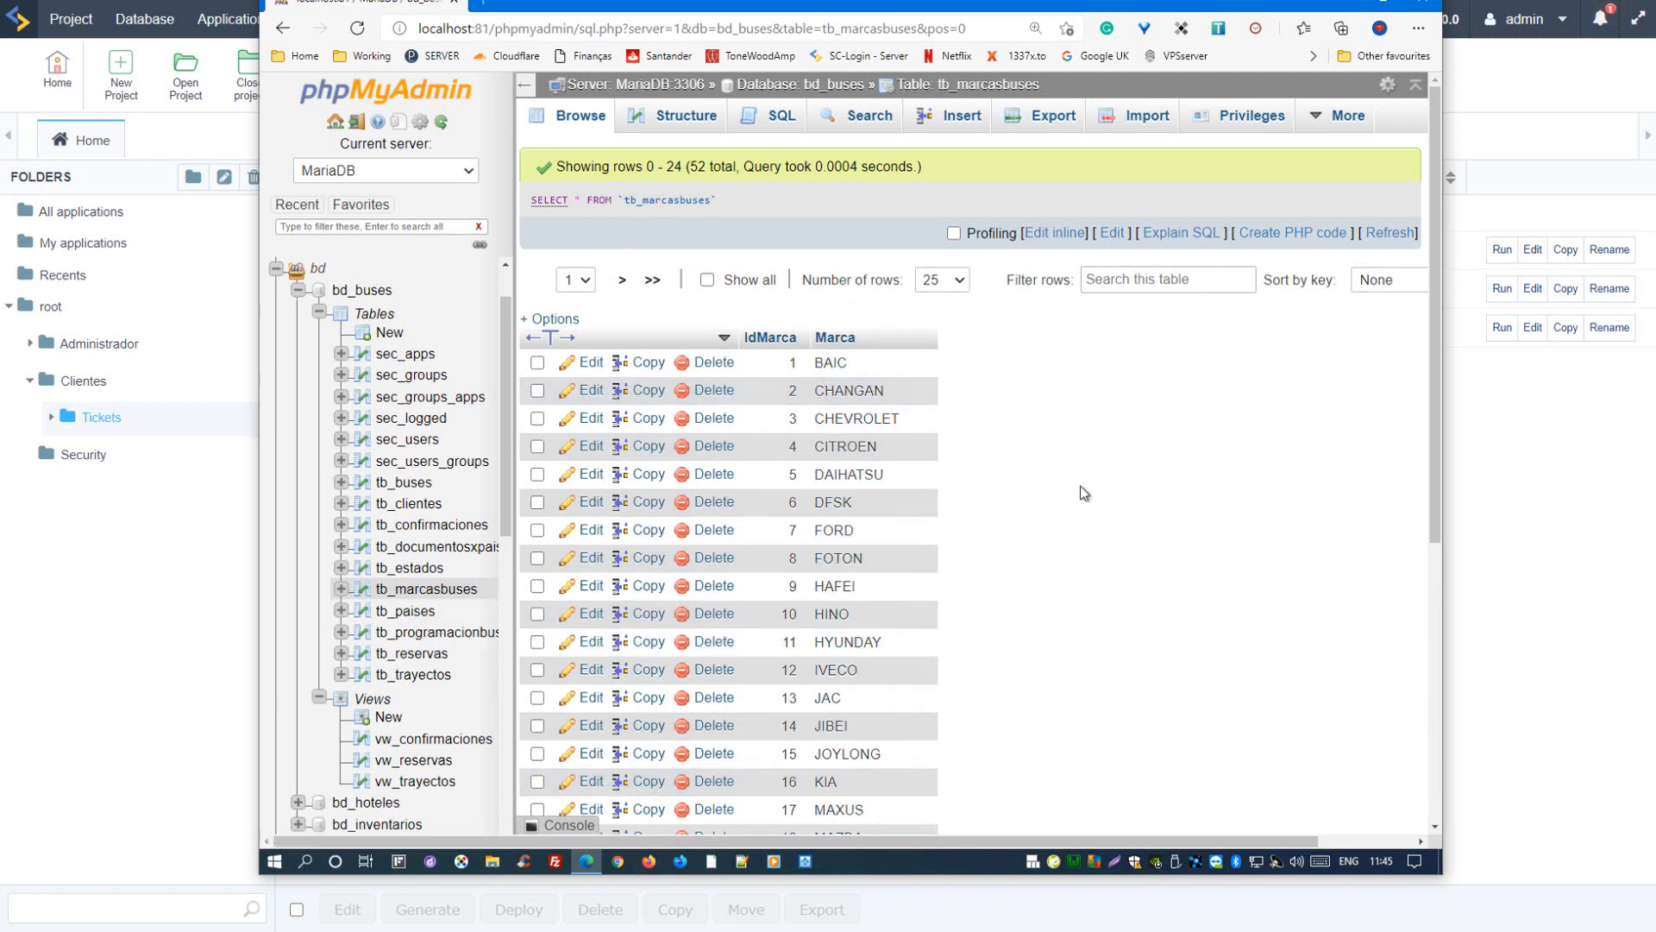
pyautogui.click(415, 614)
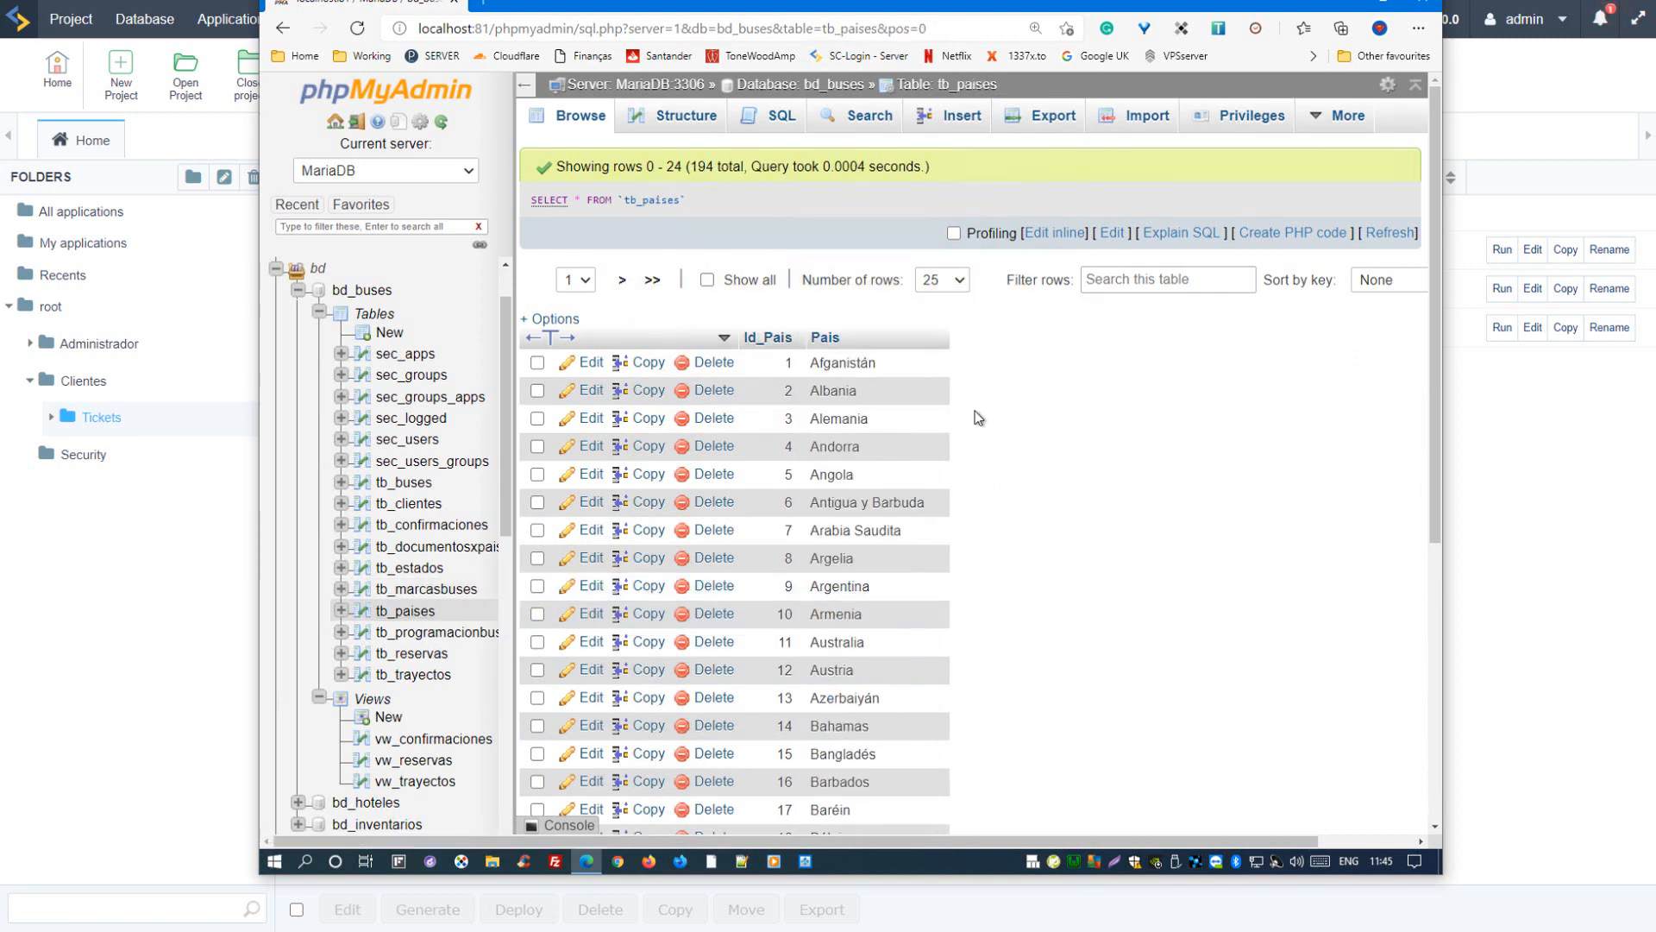
pyautogui.scroll(-3, 975, 417)
# Step: Browse tb_programacionbuses and view its columns across to Precio_trayecto, highlighting the price of the first schedule
pyautogui.click(435, 632)
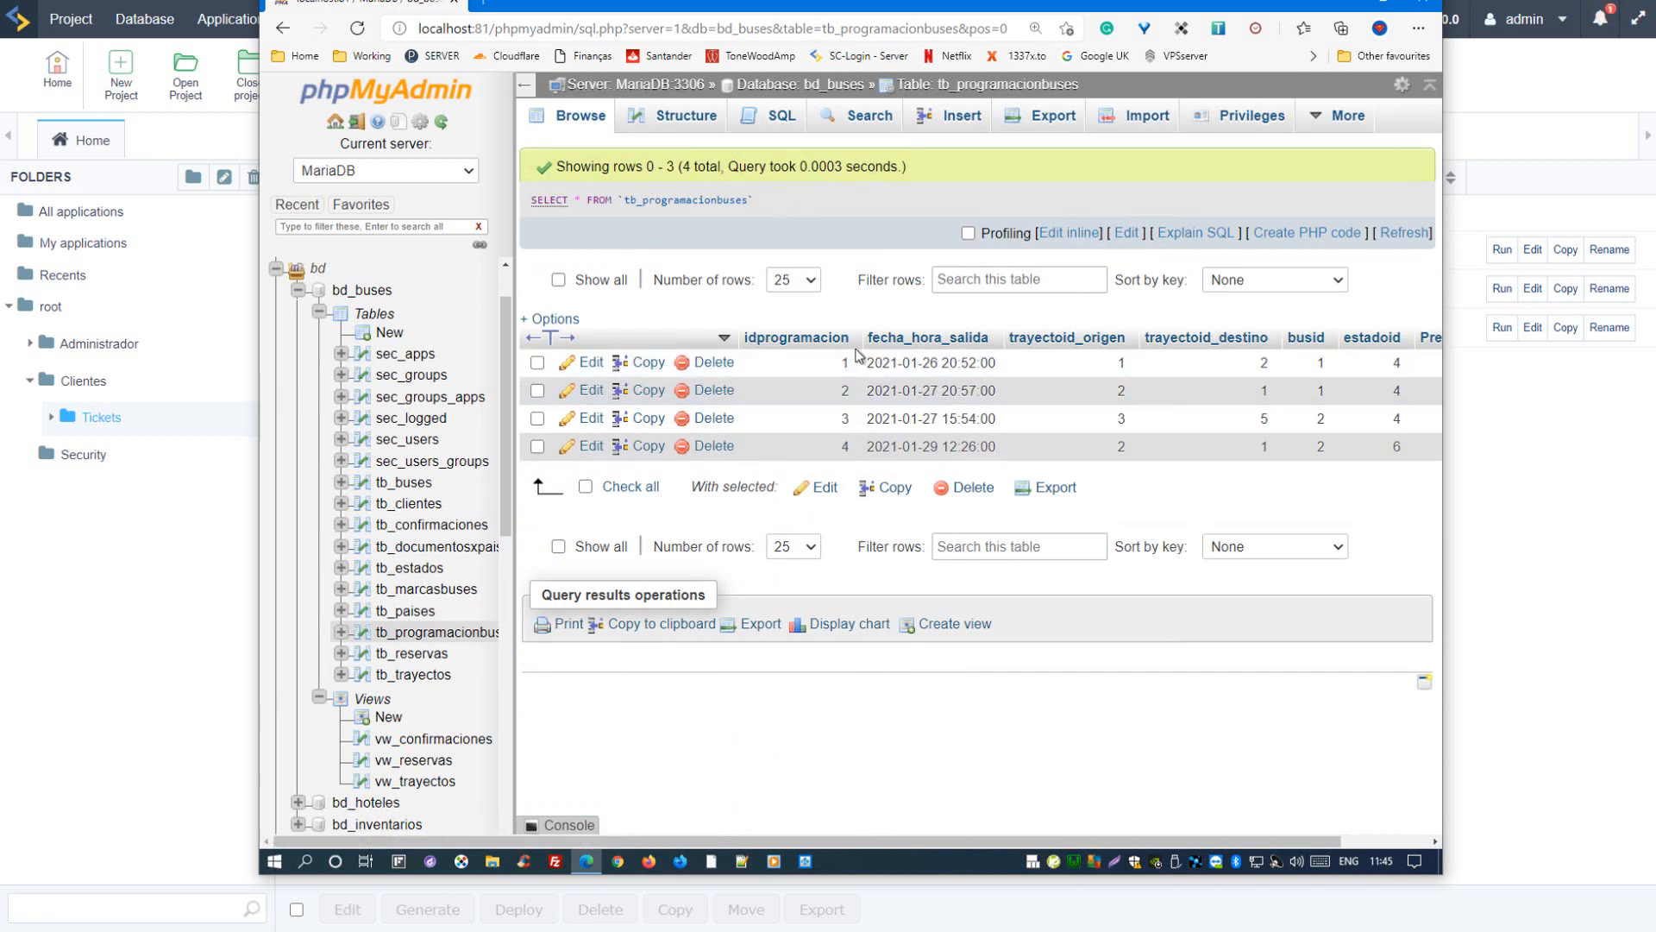
pyautogui.moveTo(719, 841); pyautogui.dragTo(849, 841)
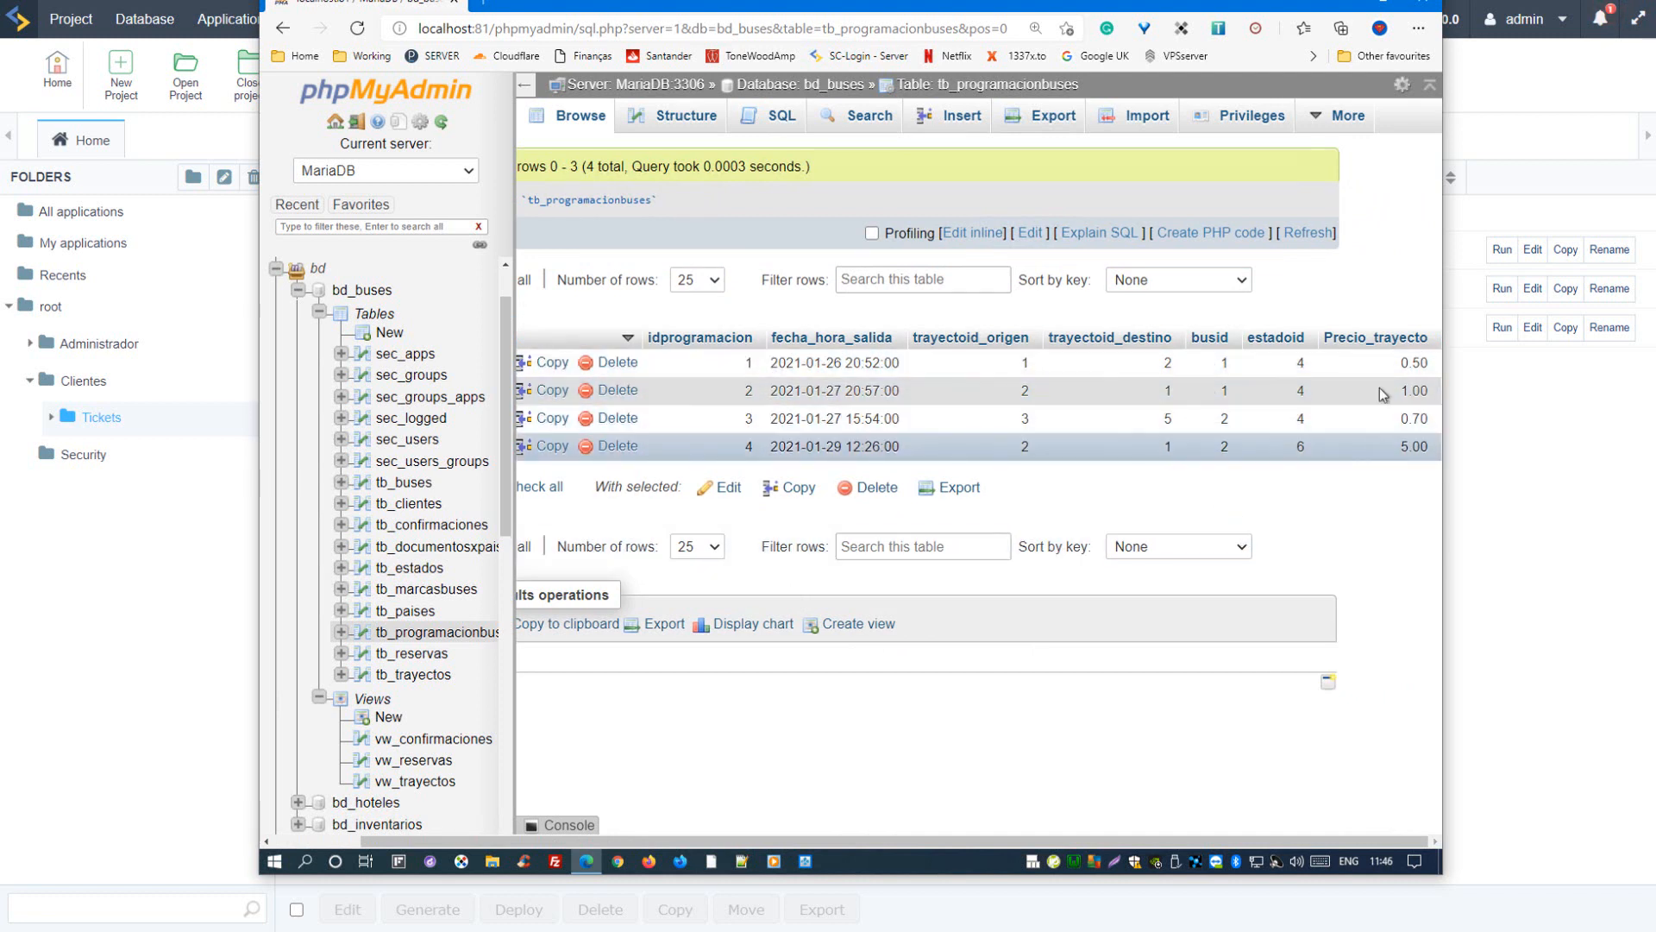
pyautogui.moveTo(1400, 368); pyautogui.dragTo(1432, 368)
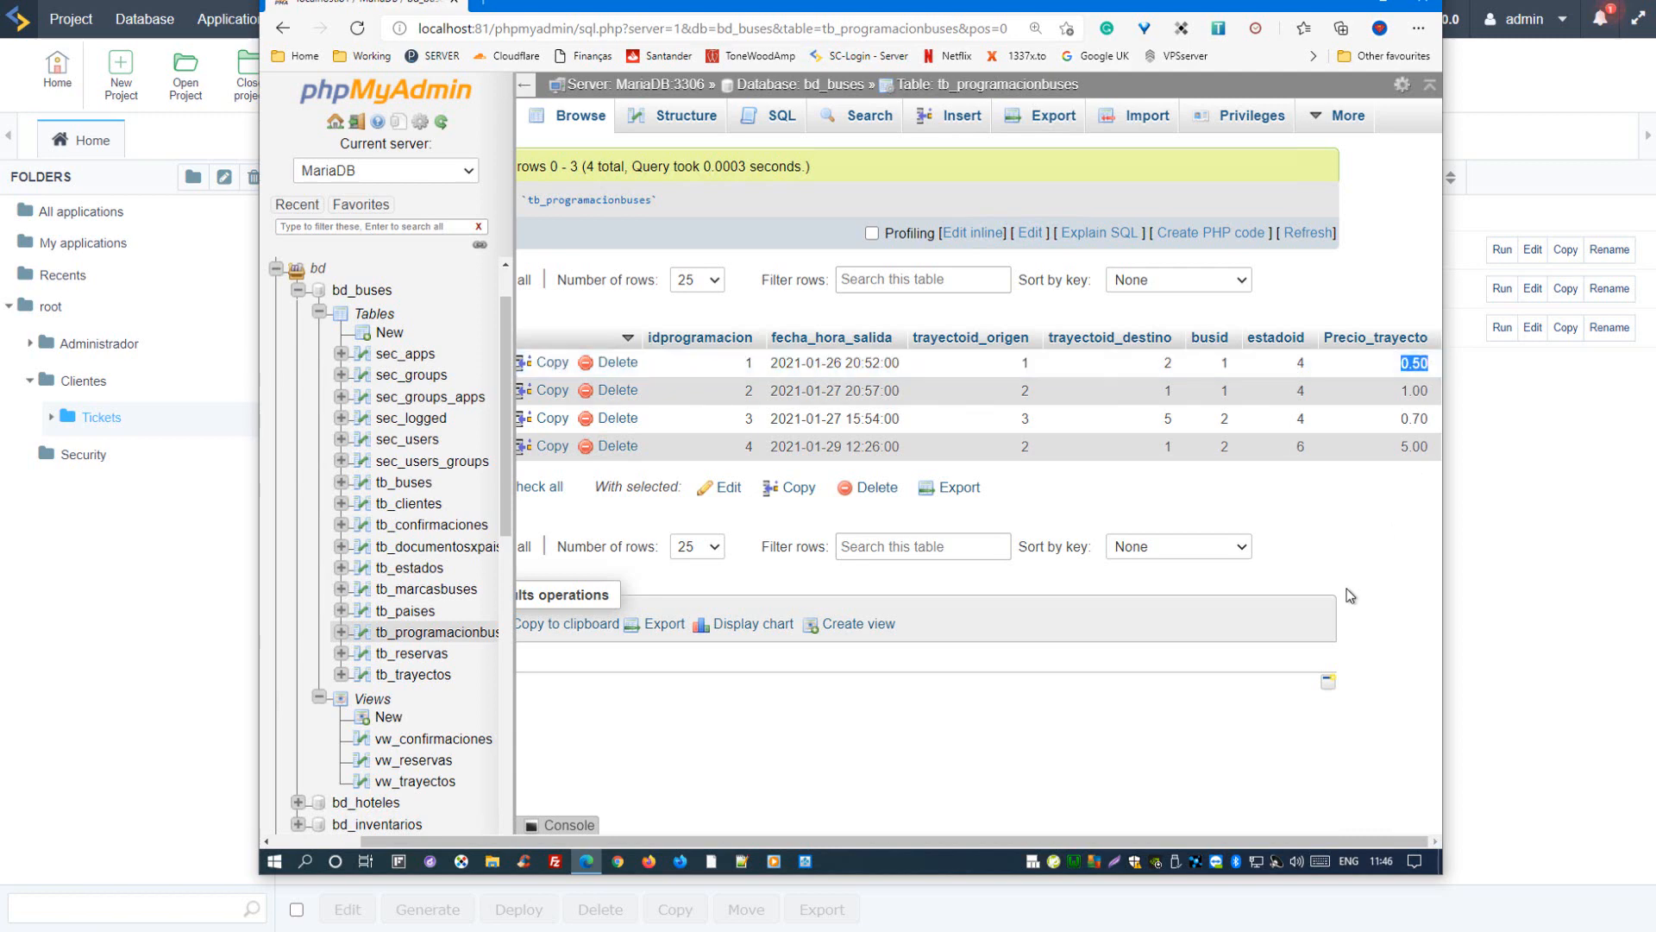
pyautogui.click(1329, 549)
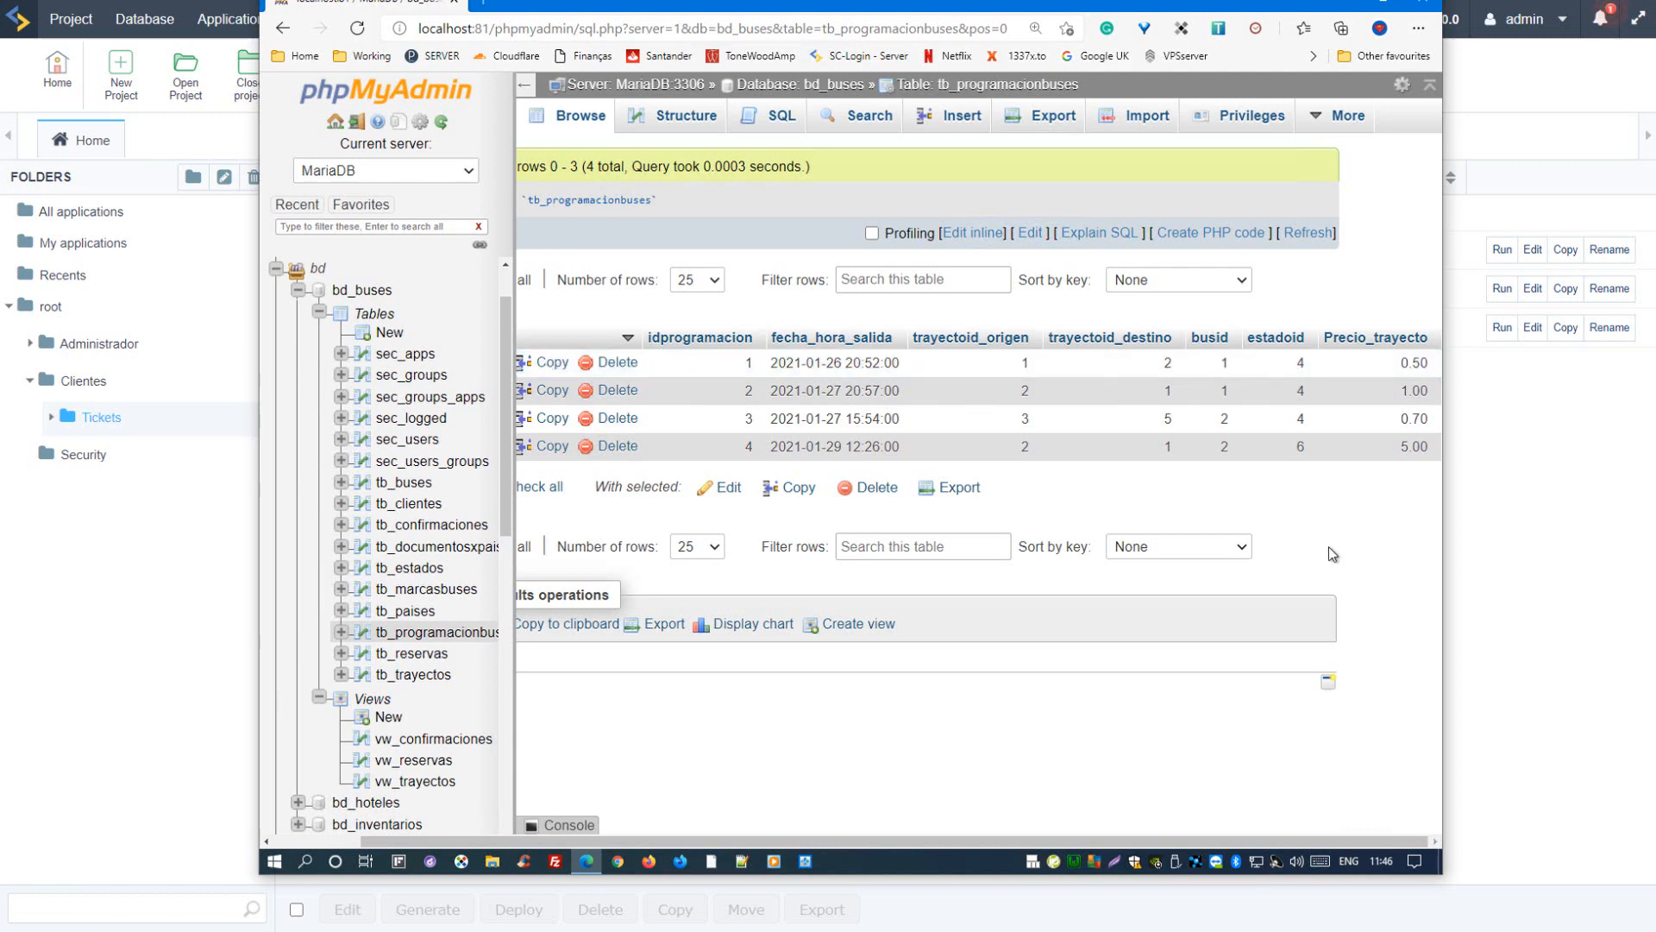
# Step: Browse tb_reservas, pointing out its transaction date, ticket quantity and estadopaypal values, and open the tb_trayectos table
pyautogui.click(422, 660)
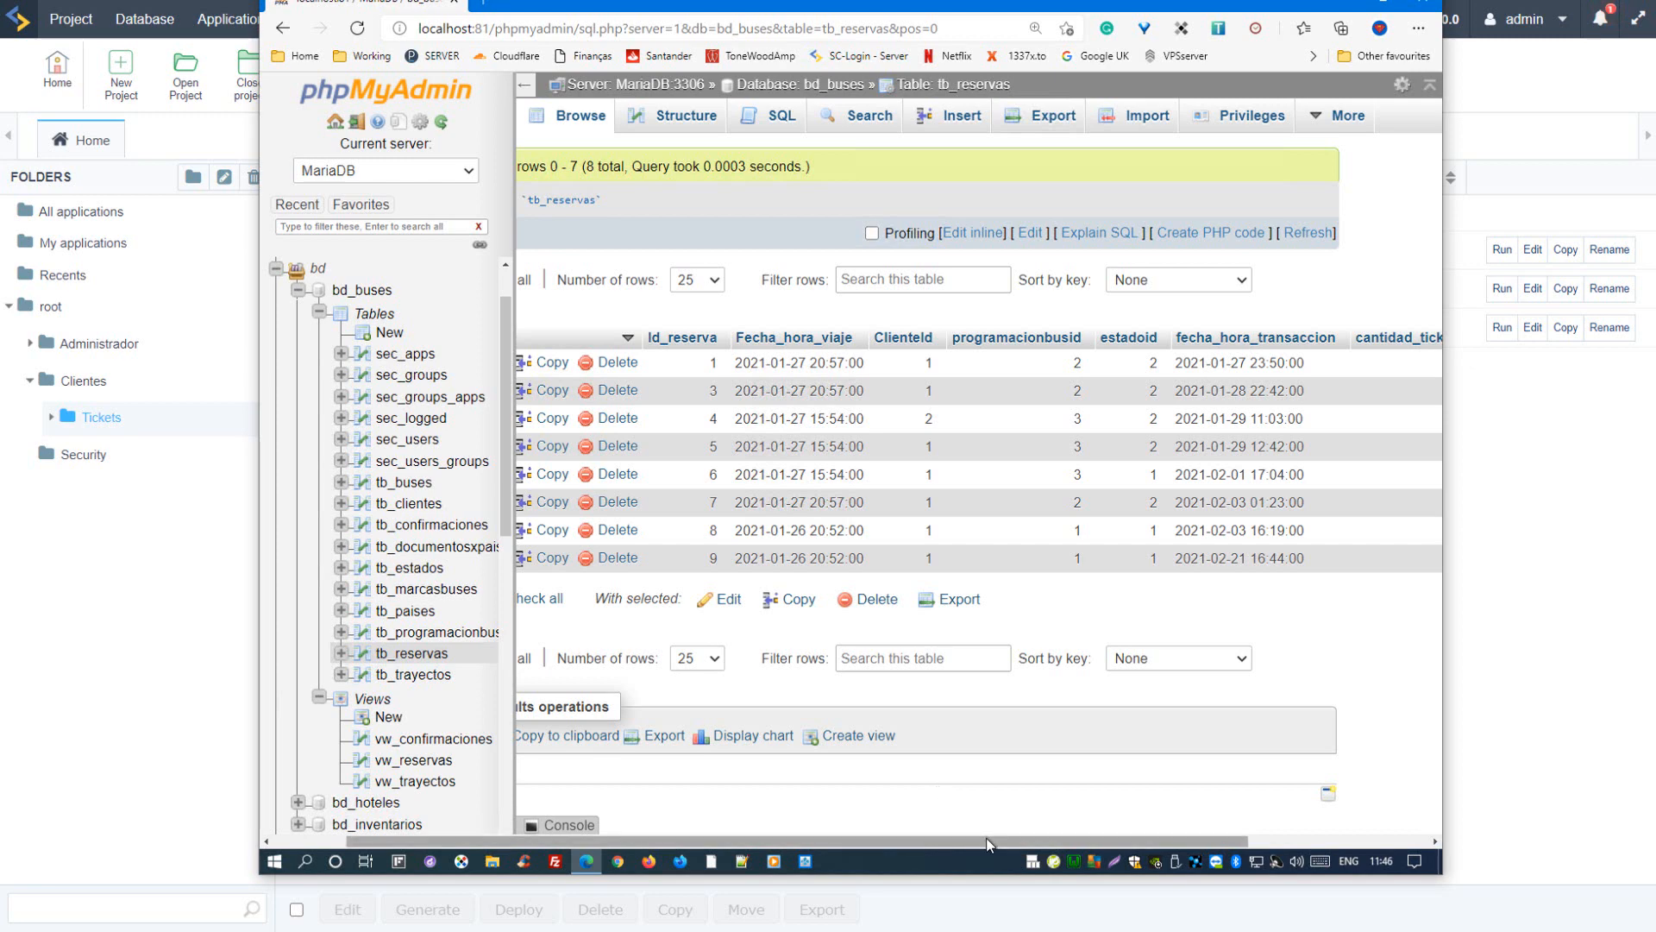
pyautogui.moveTo(983, 841); pyautogui.dragTo(1081, 850)
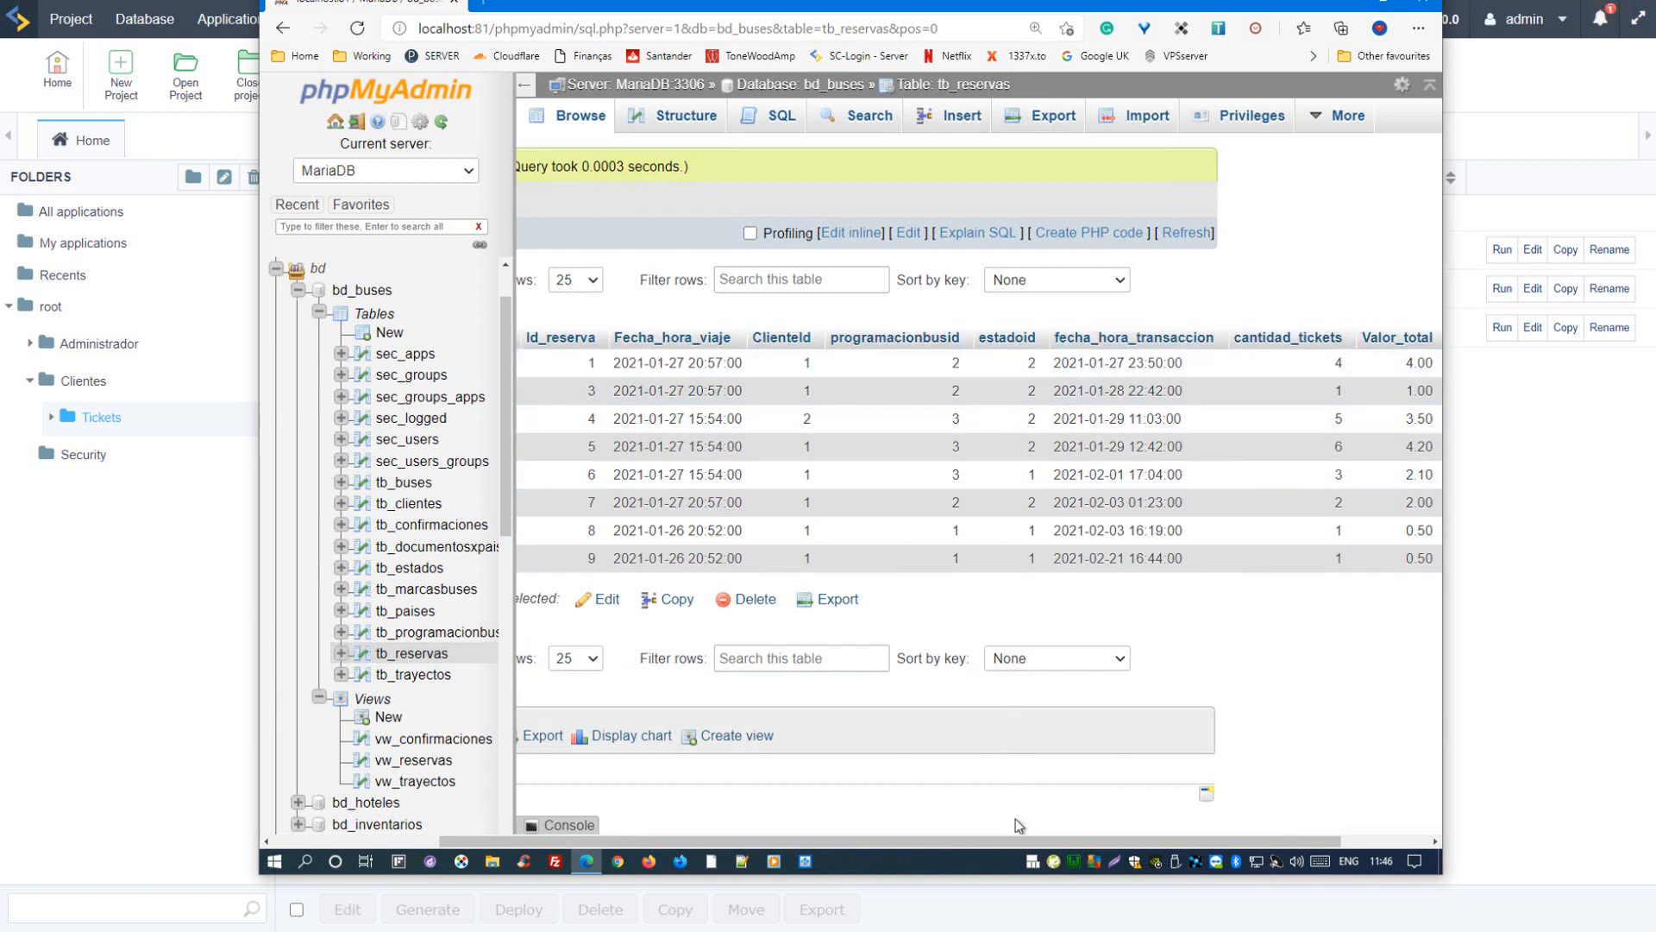
pyautogui.moveTo(1047, 845); pyautogui.dragTo(1125, 815)
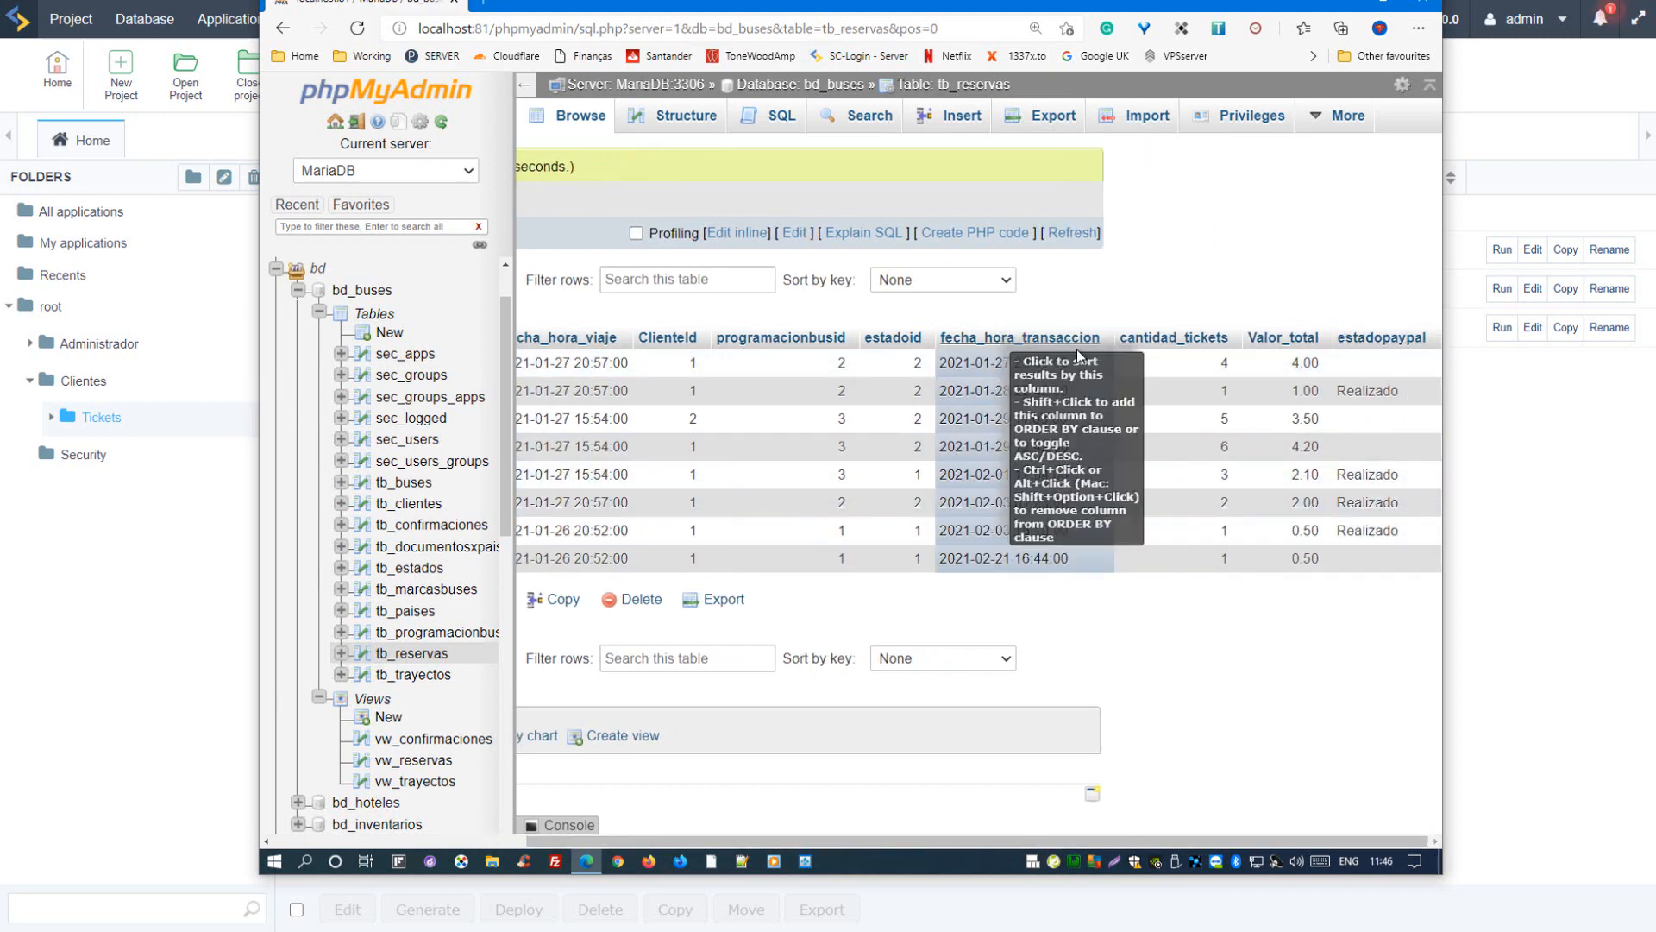
pyautogui.moveTo(1078, 368); pyautogui.dragTo(974, 363)
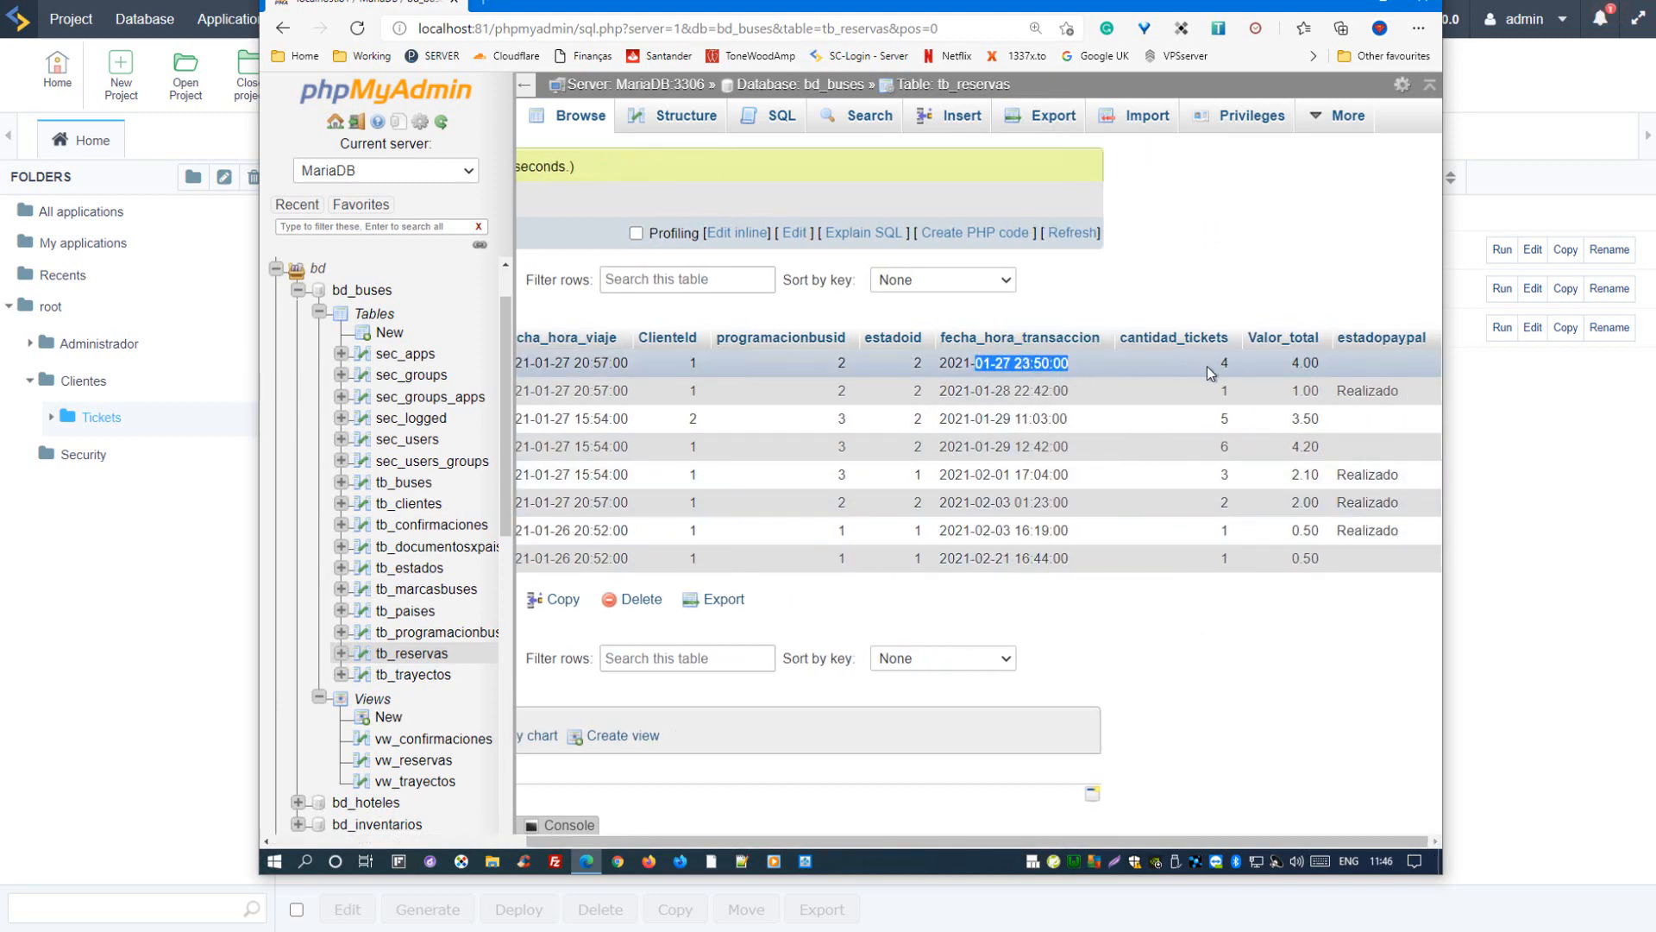
pyautogui.moveTo(1213, 364); pyautogui.dragTo(1234, 365)
pyautogui.click(1211, 242)
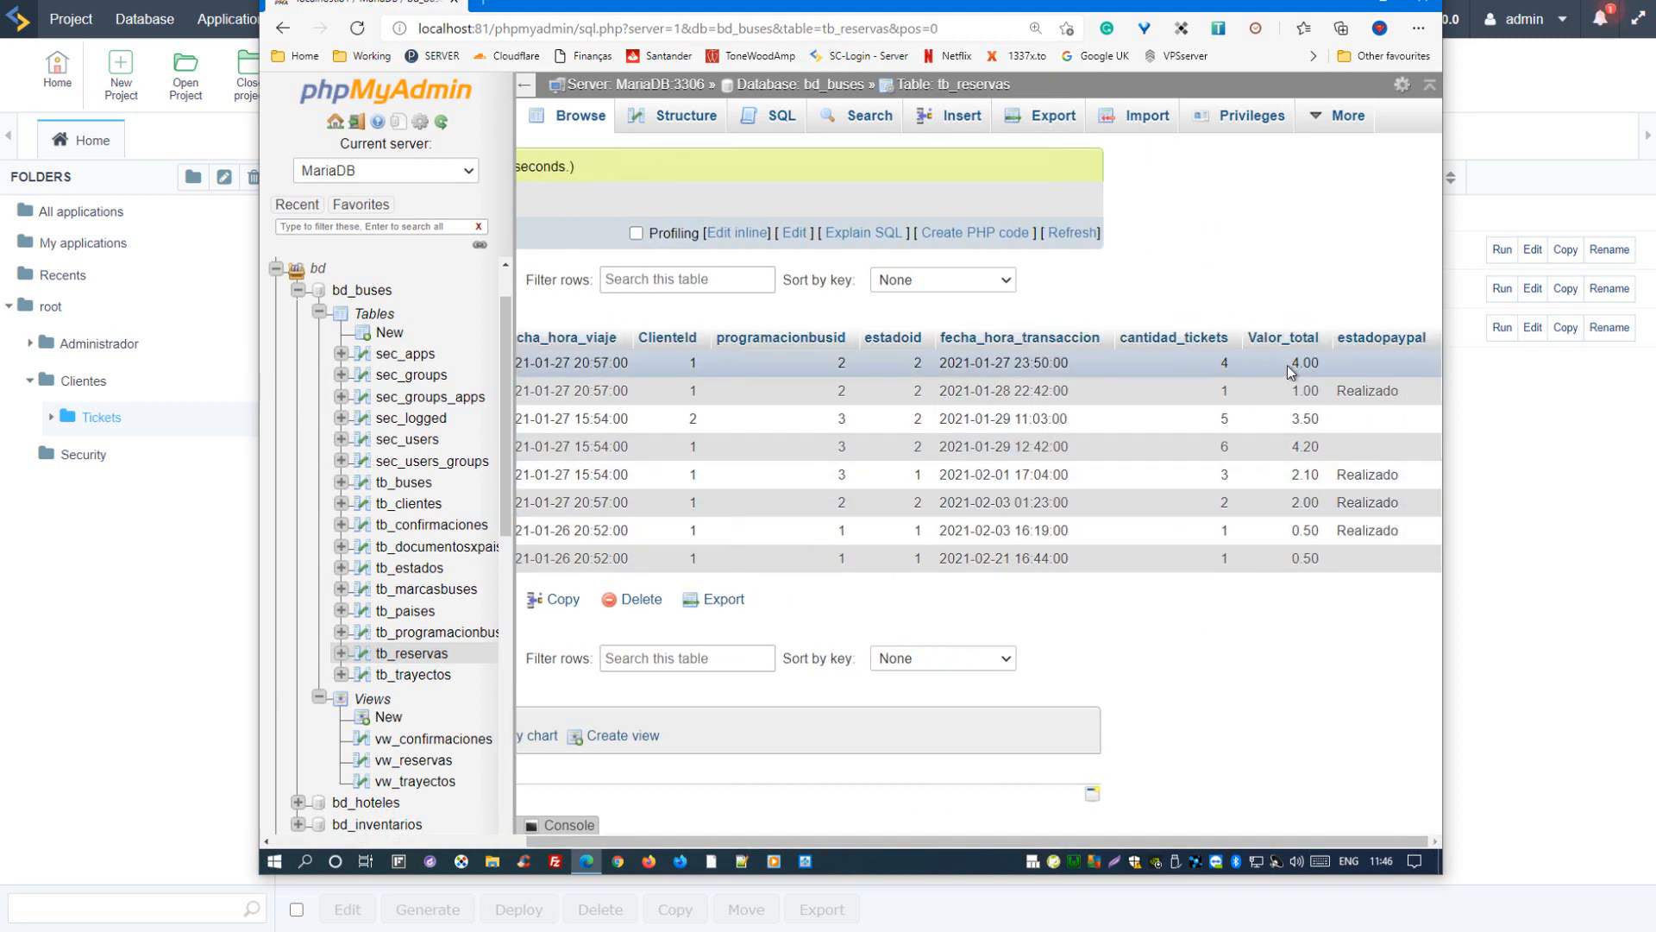
pyautogui.moveTo(1401, 390)
pyautogui.mouseDown()
pyautogui.moveTo(1380, 394)
pyautogui.moveTo(1385, 411)
pyautogui.mouseUp()
pyautogui.doubleClick(1369, 475)
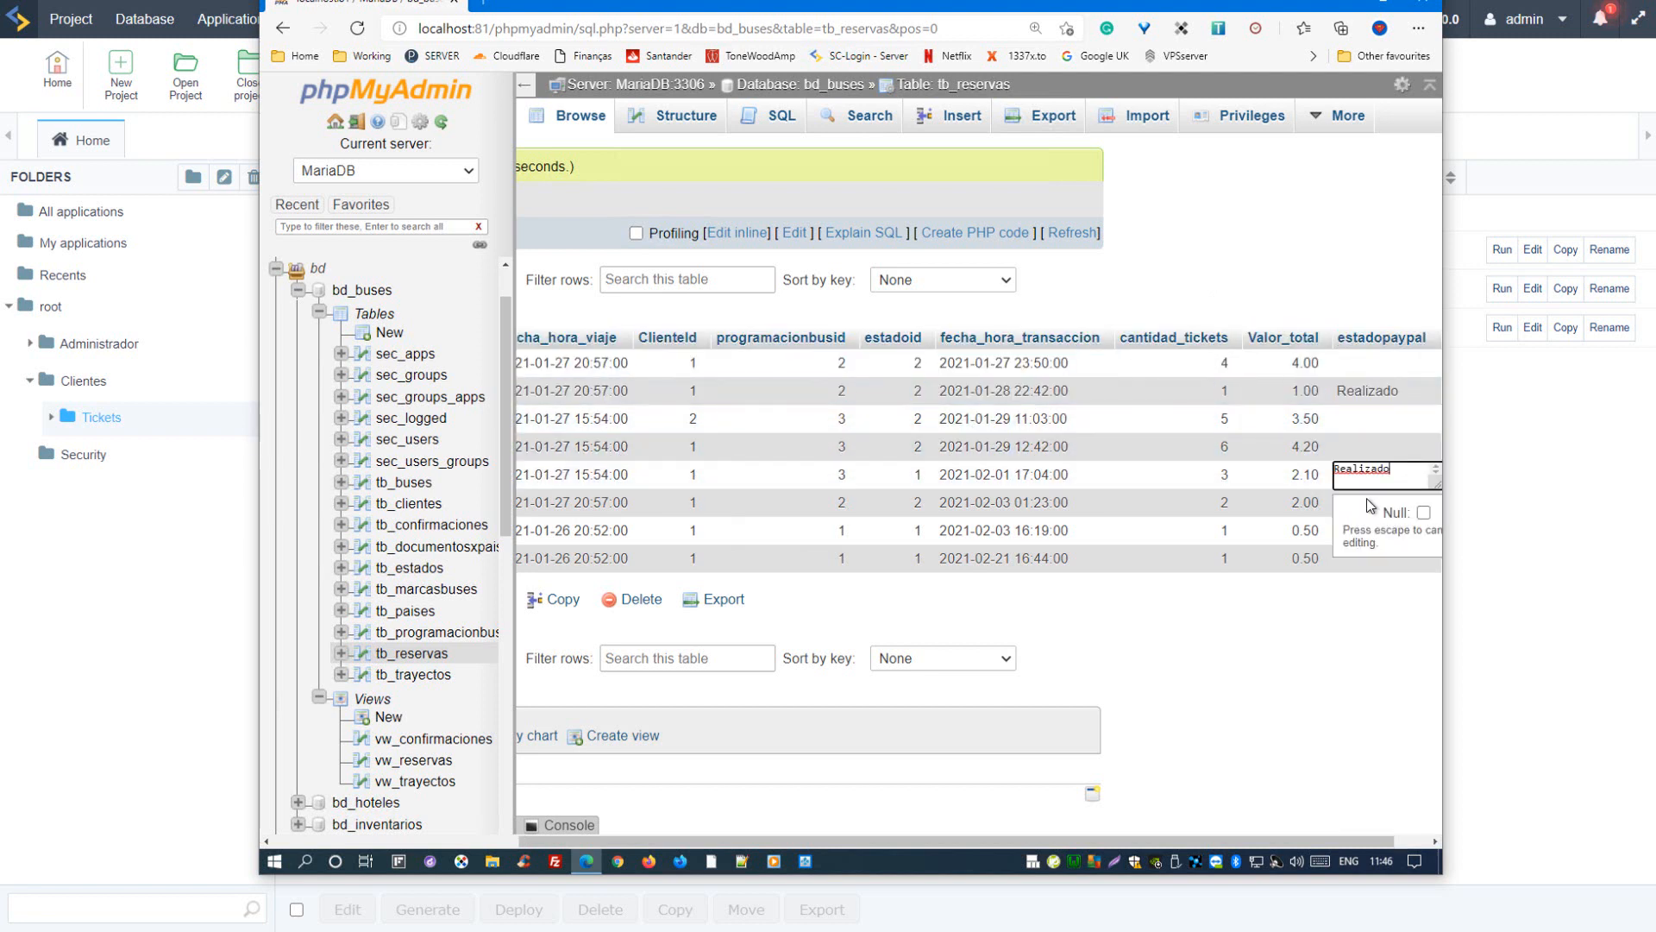
pyautogui.click(1248, 711)
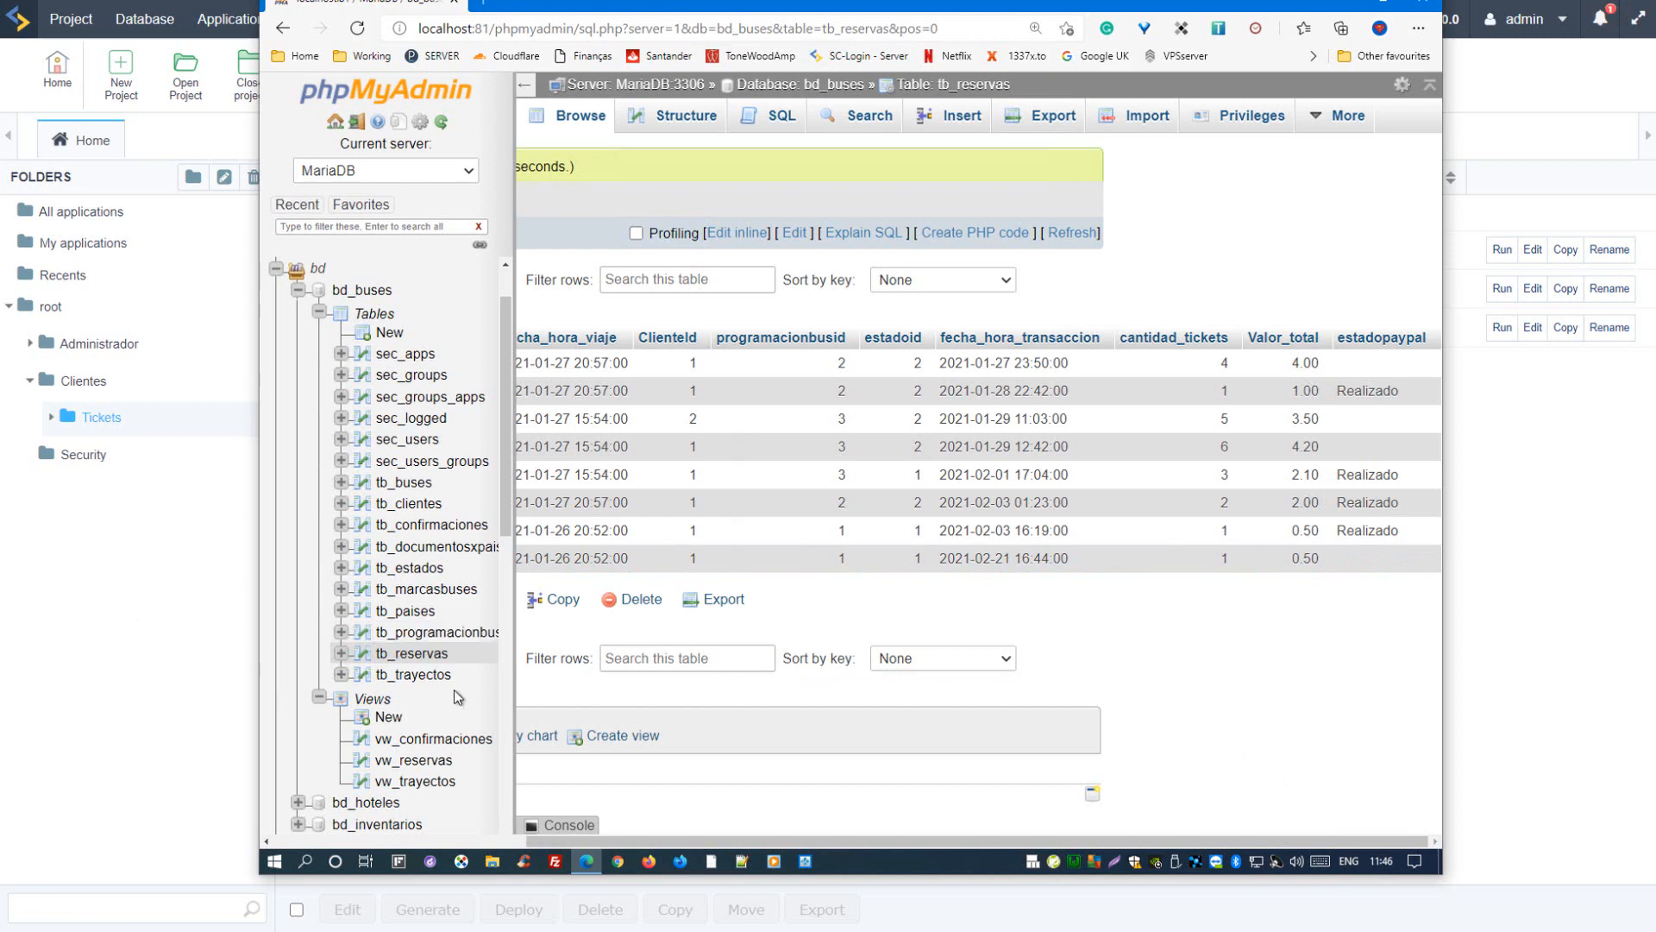
pyautogui.click(422, 674)
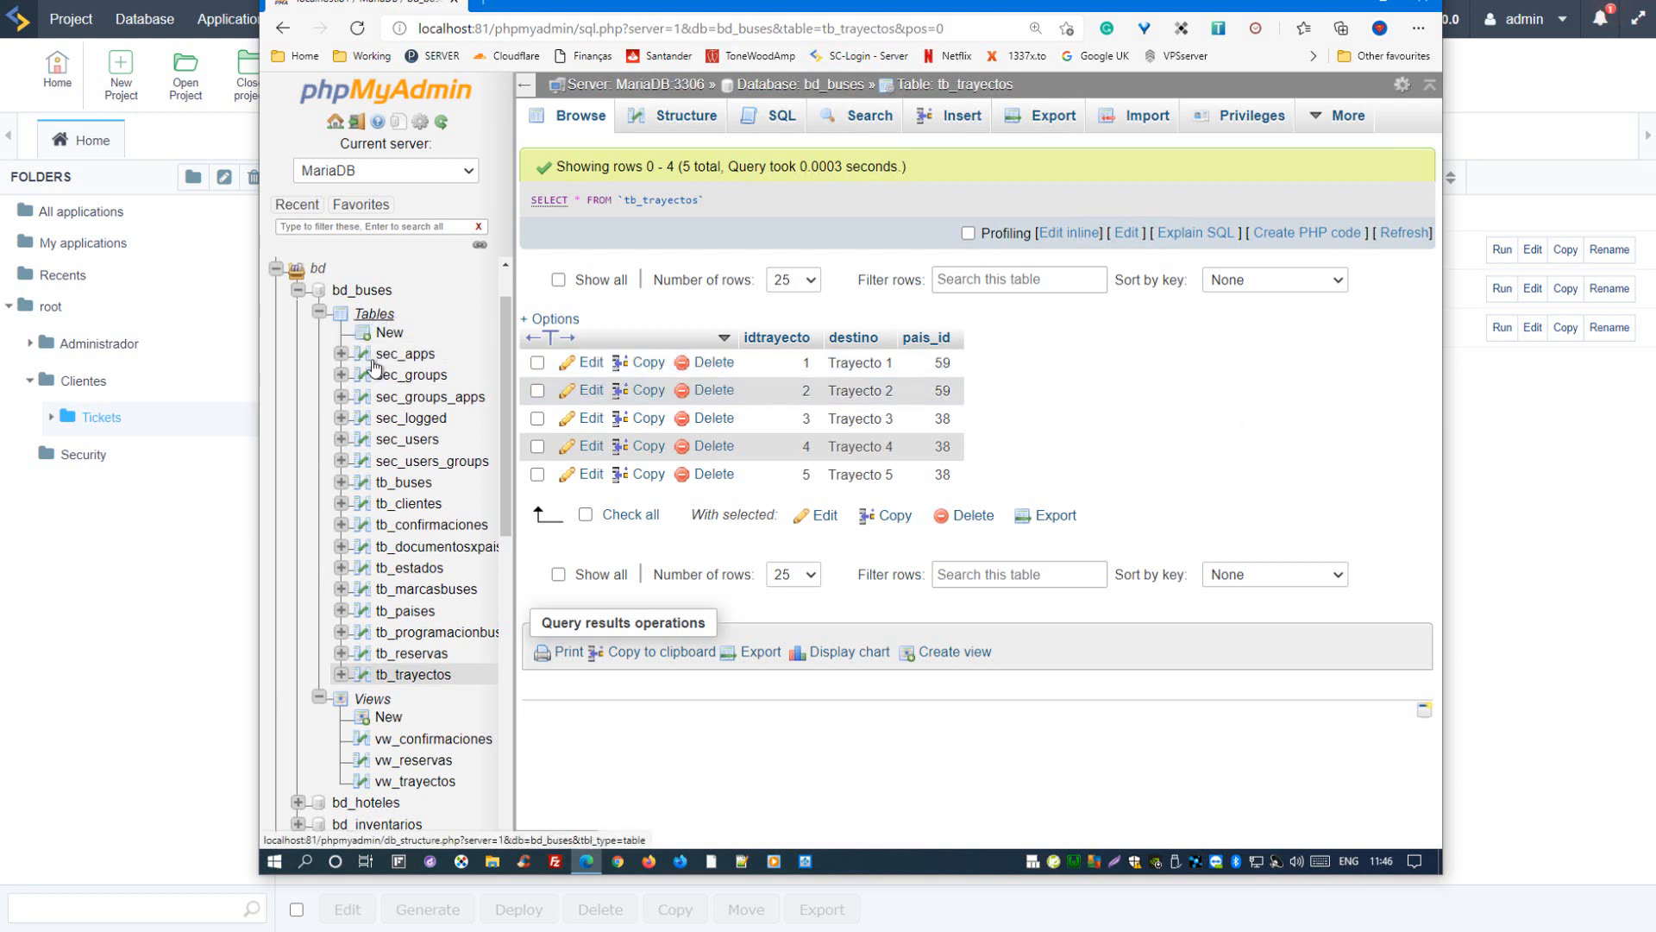
# Step: Browse the vw_confirmaciones view across its client and schedule columns, highlighting the origin and destination of the first confirmation
pyautogui.click(410, 740)
pyautogui.scroll(-2, 423, 608)
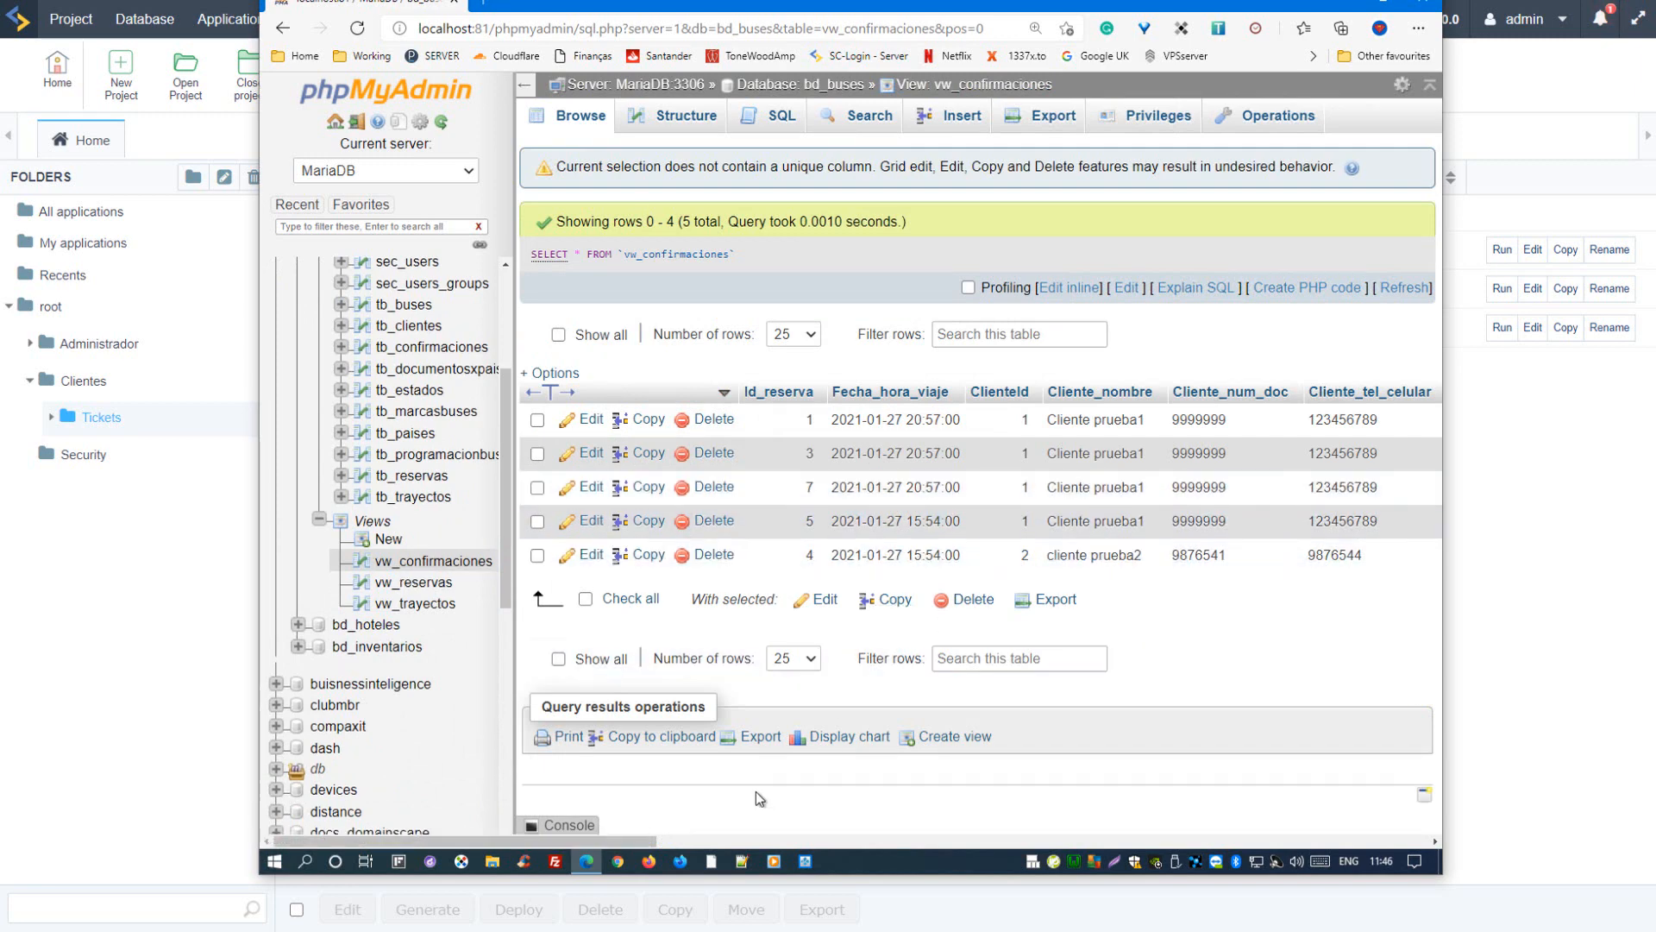
pyautogui.moveTo(604, 843); pyautogui.dragTo(650, 840)
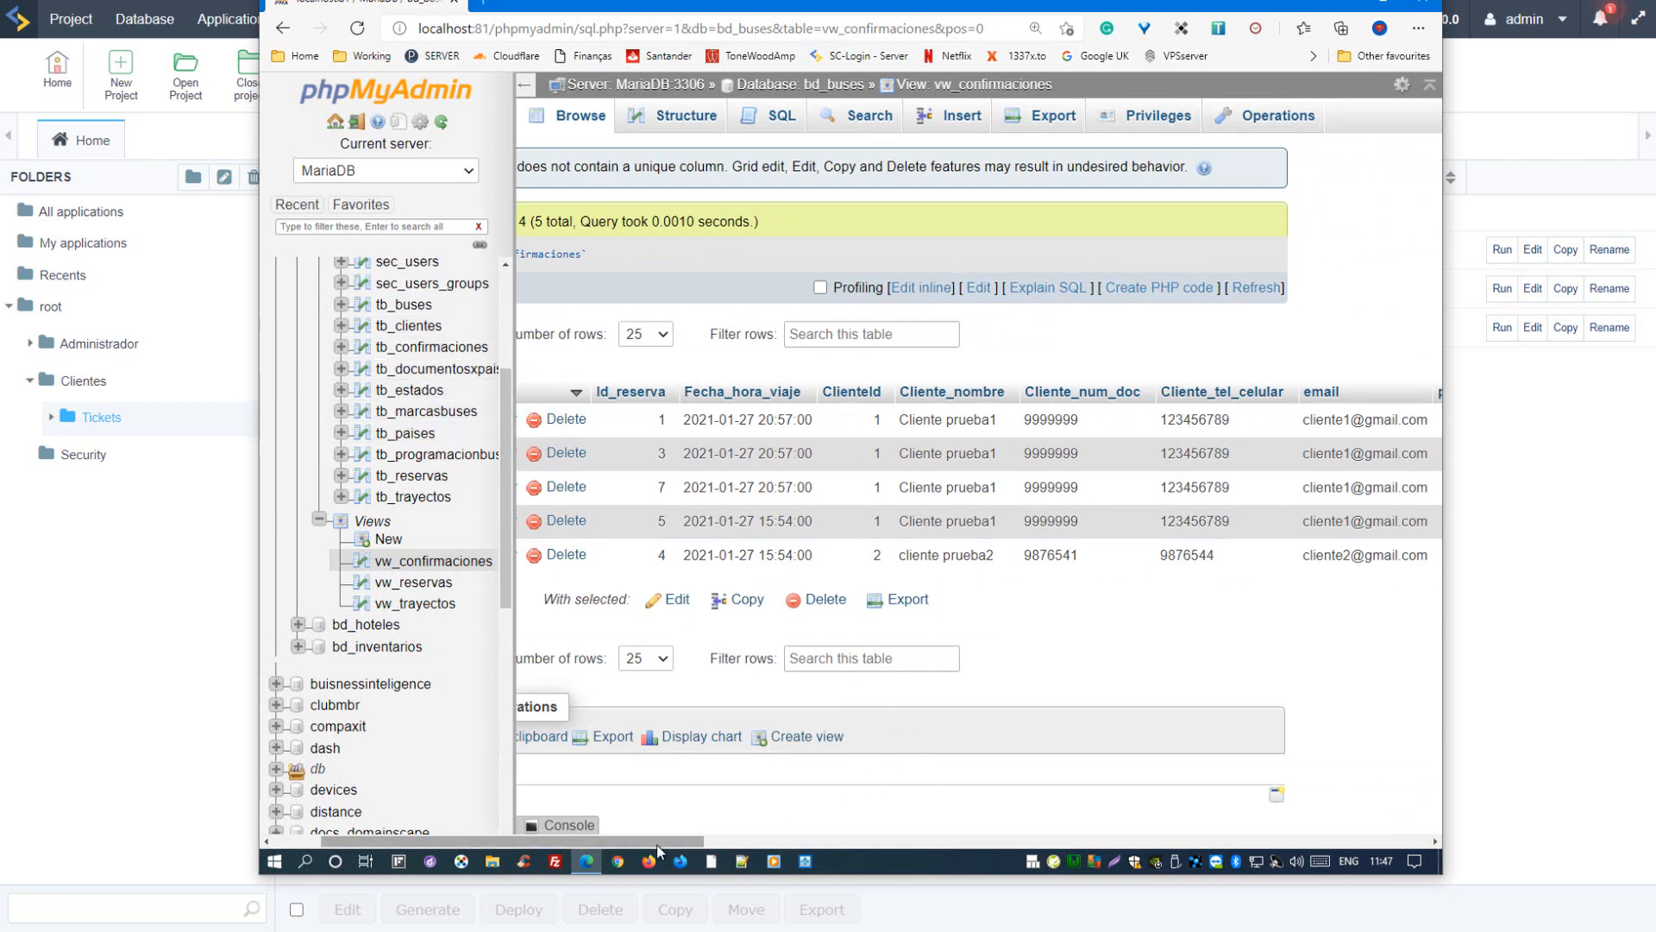
pyautogui.moveTo(660, 844); pyautogui.dragTo(748, 841)
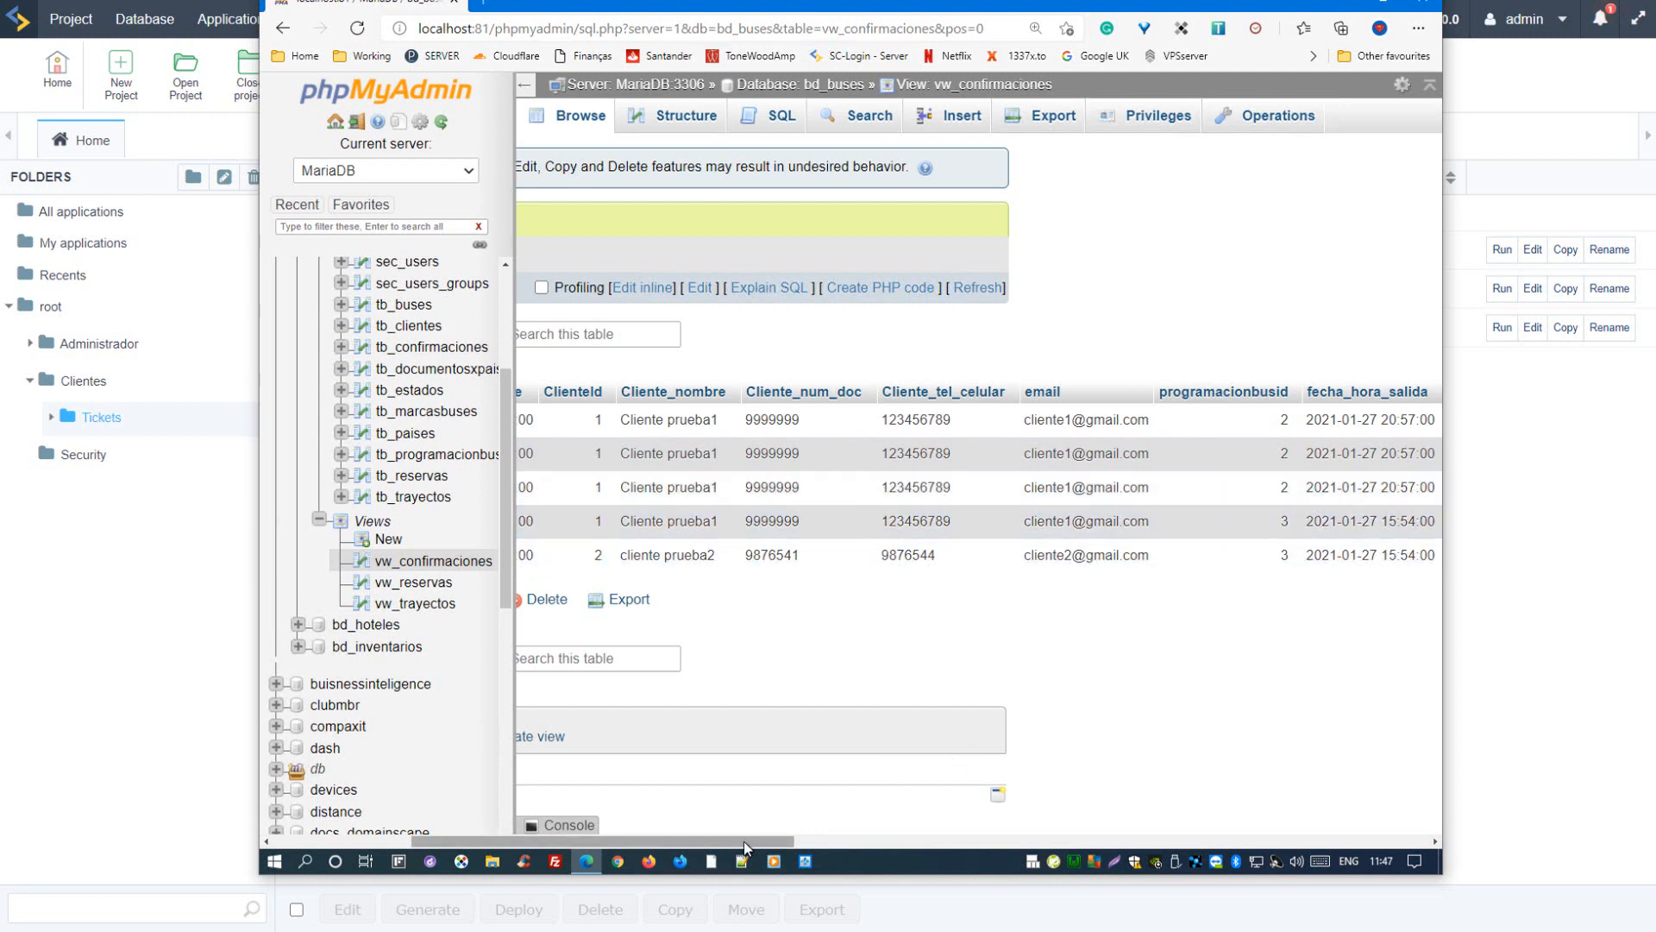
pyautogui.moveTo(747, 841); pyautogui.dragTo(934, 815)
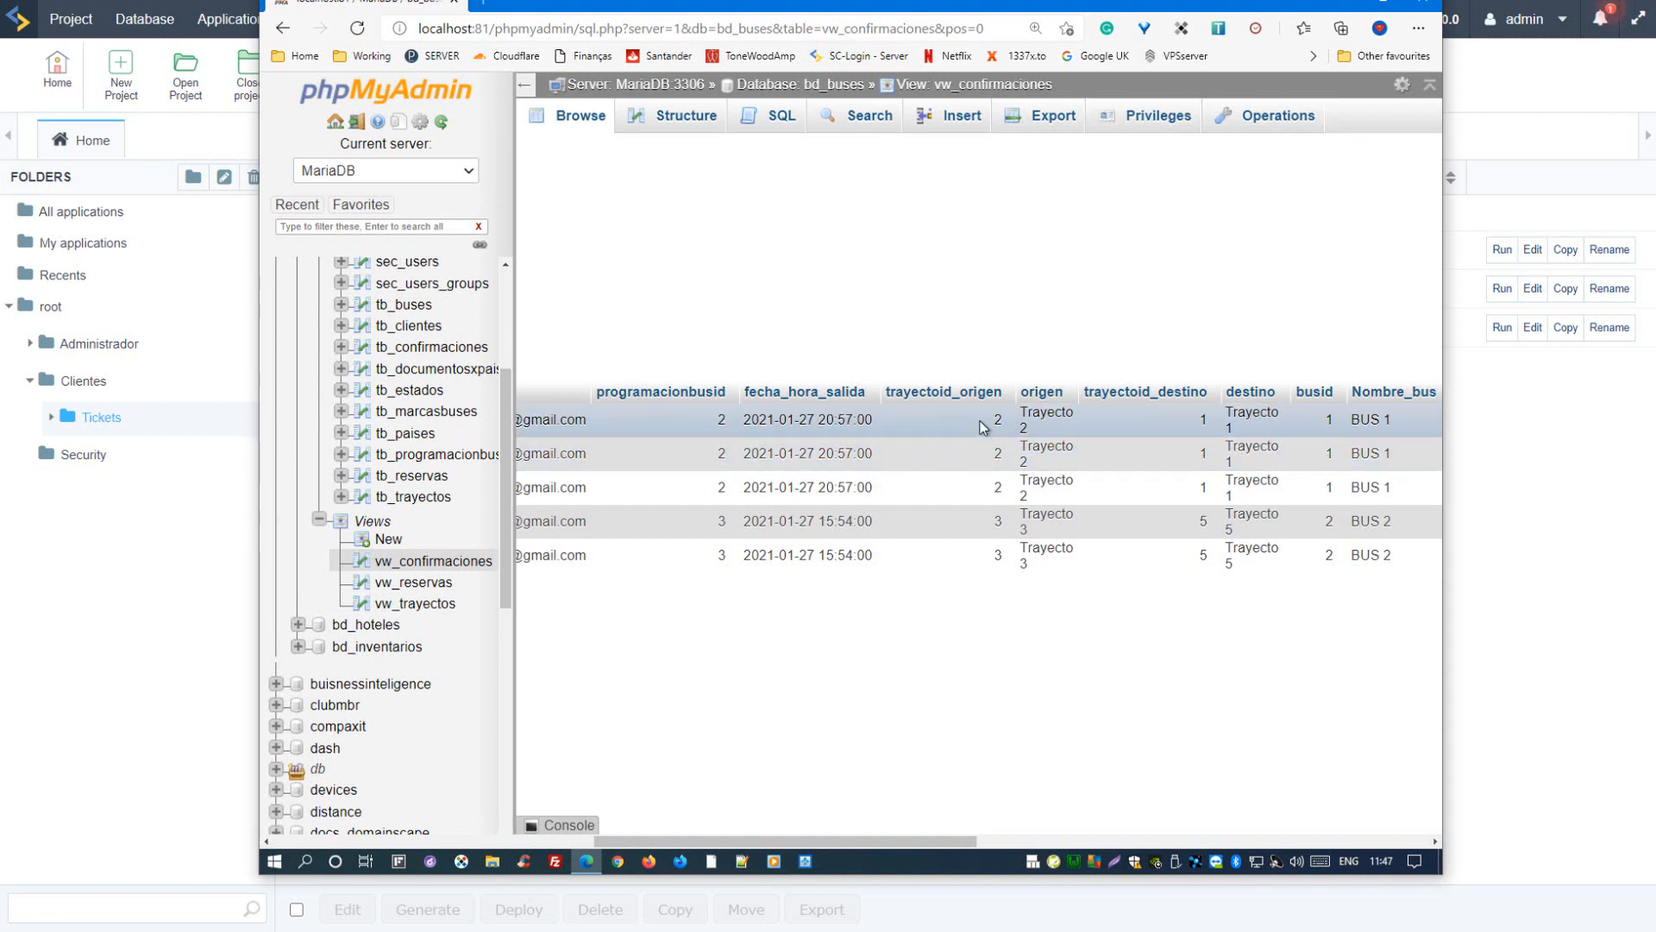
pyautogui.moveTo(1054, 425); pyautogui.dragTo(1025, 407)
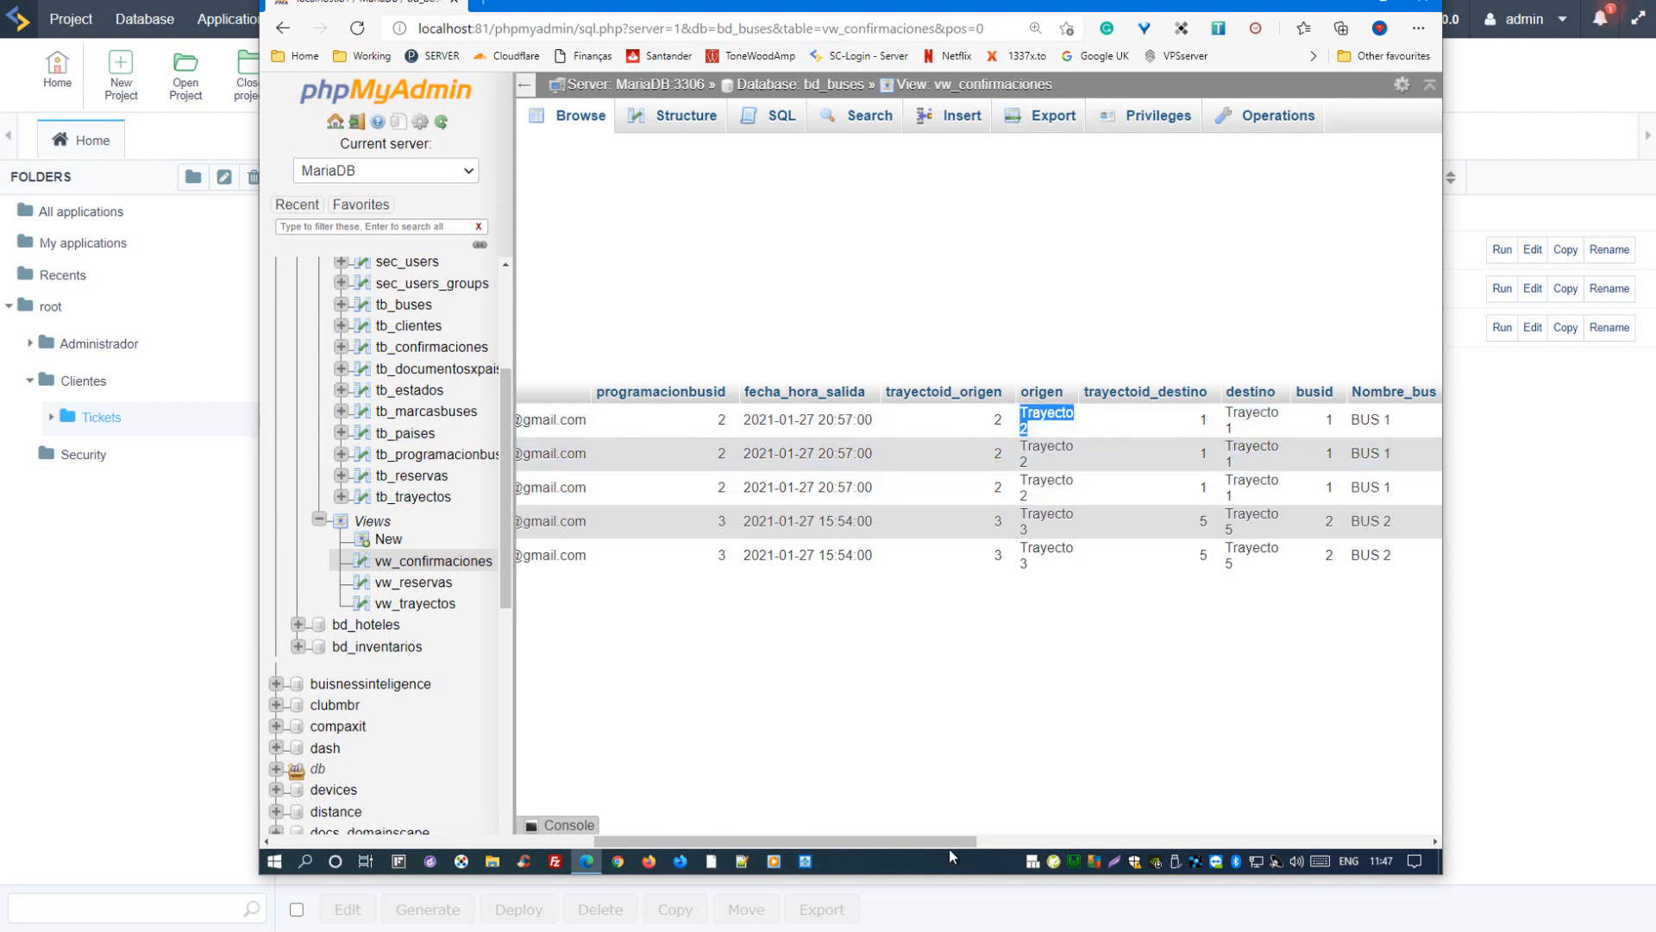
pyautogui.moveTo(949, 849); pyautogui.dragTo(1075, 802)
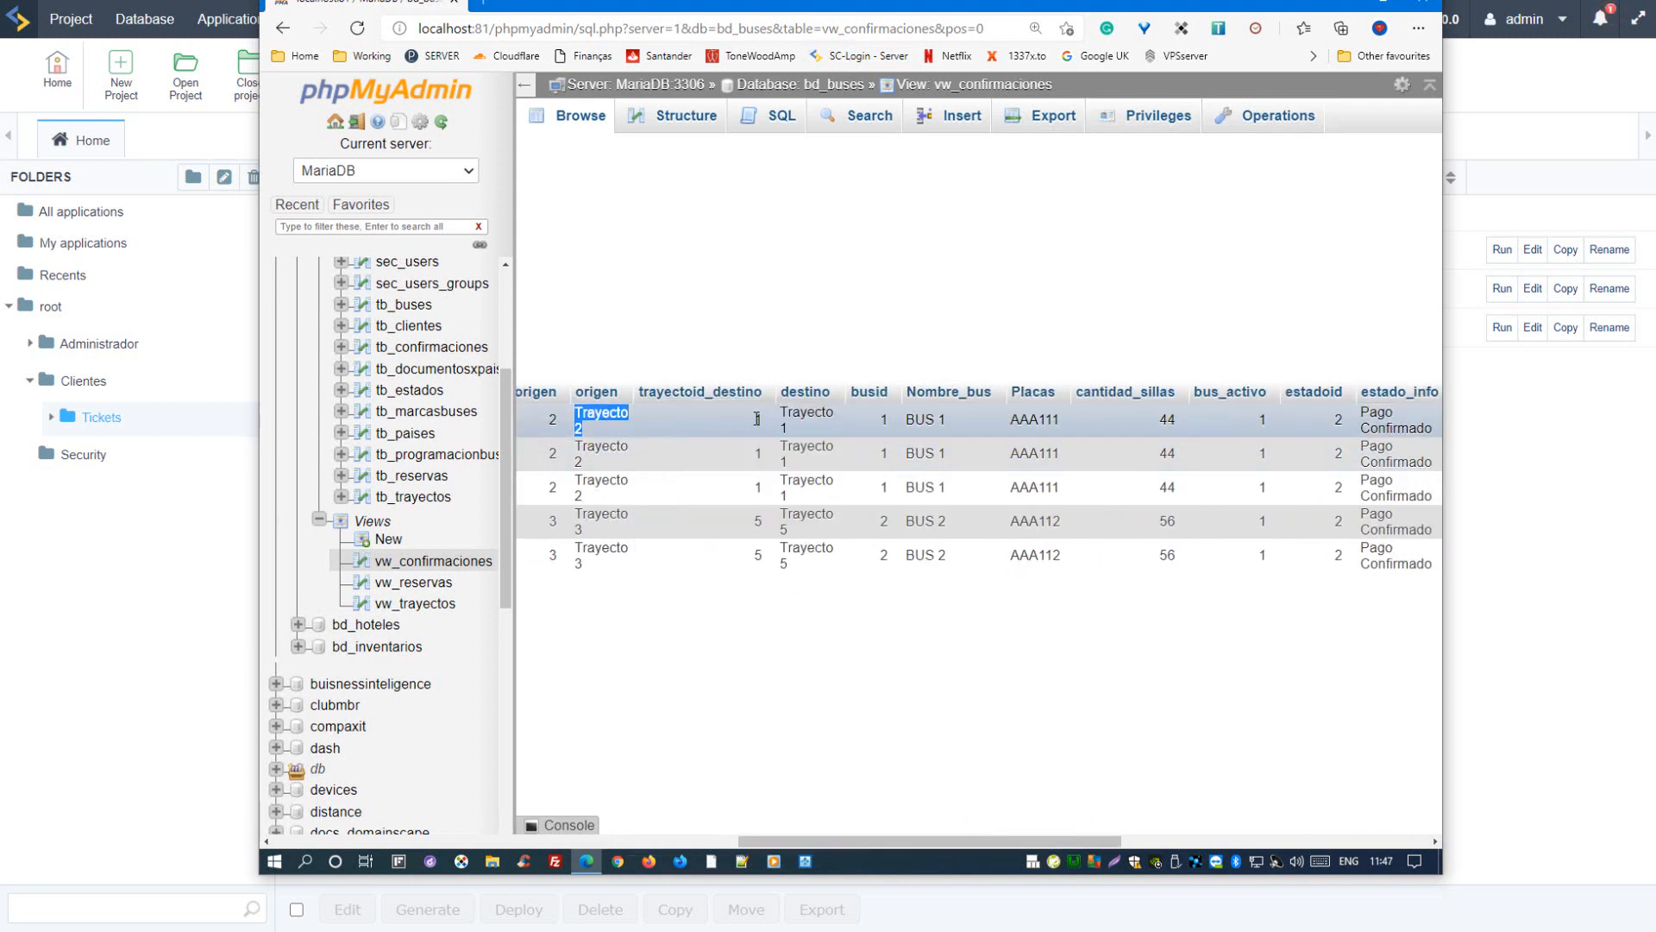
pyautogui.moveTo(822, 417); pyautogui.dragTo(787, 410)
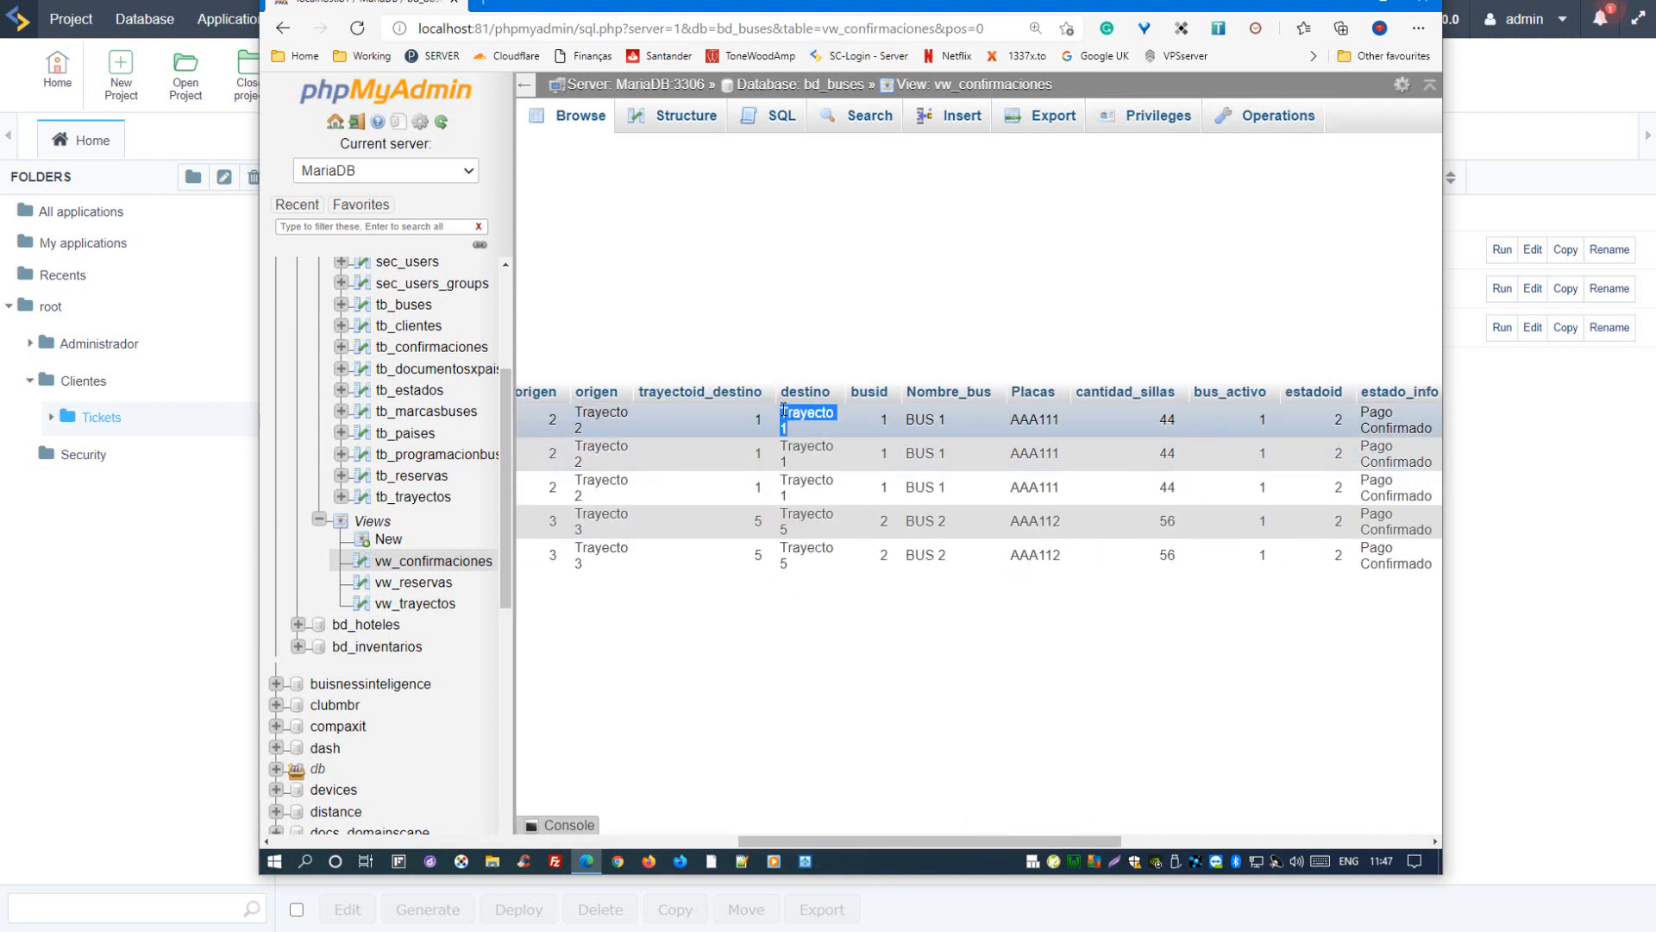
# Step: Point out the bus name, plate and seat quantity of the first confirmation in vw_confirmaciones
pyautogui.moveTo(1039, 841); pyautogui.dragTo(1090, 821)
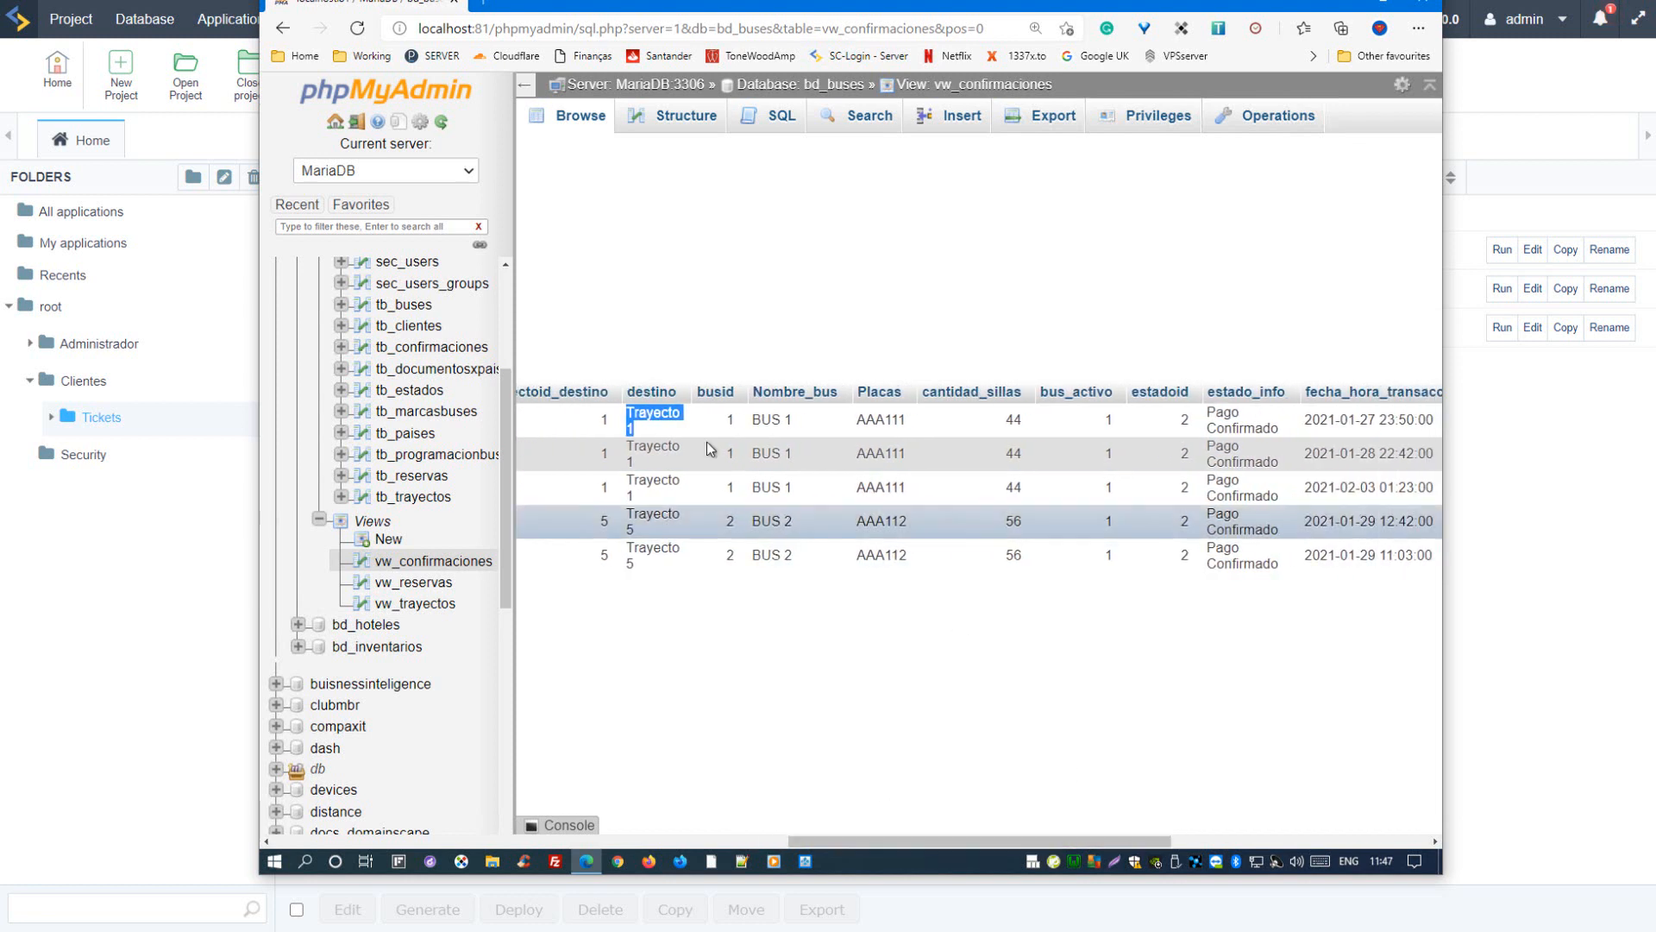
pyautogui.moveTo(761, 420); pyautogui.dragTo(890, 427)
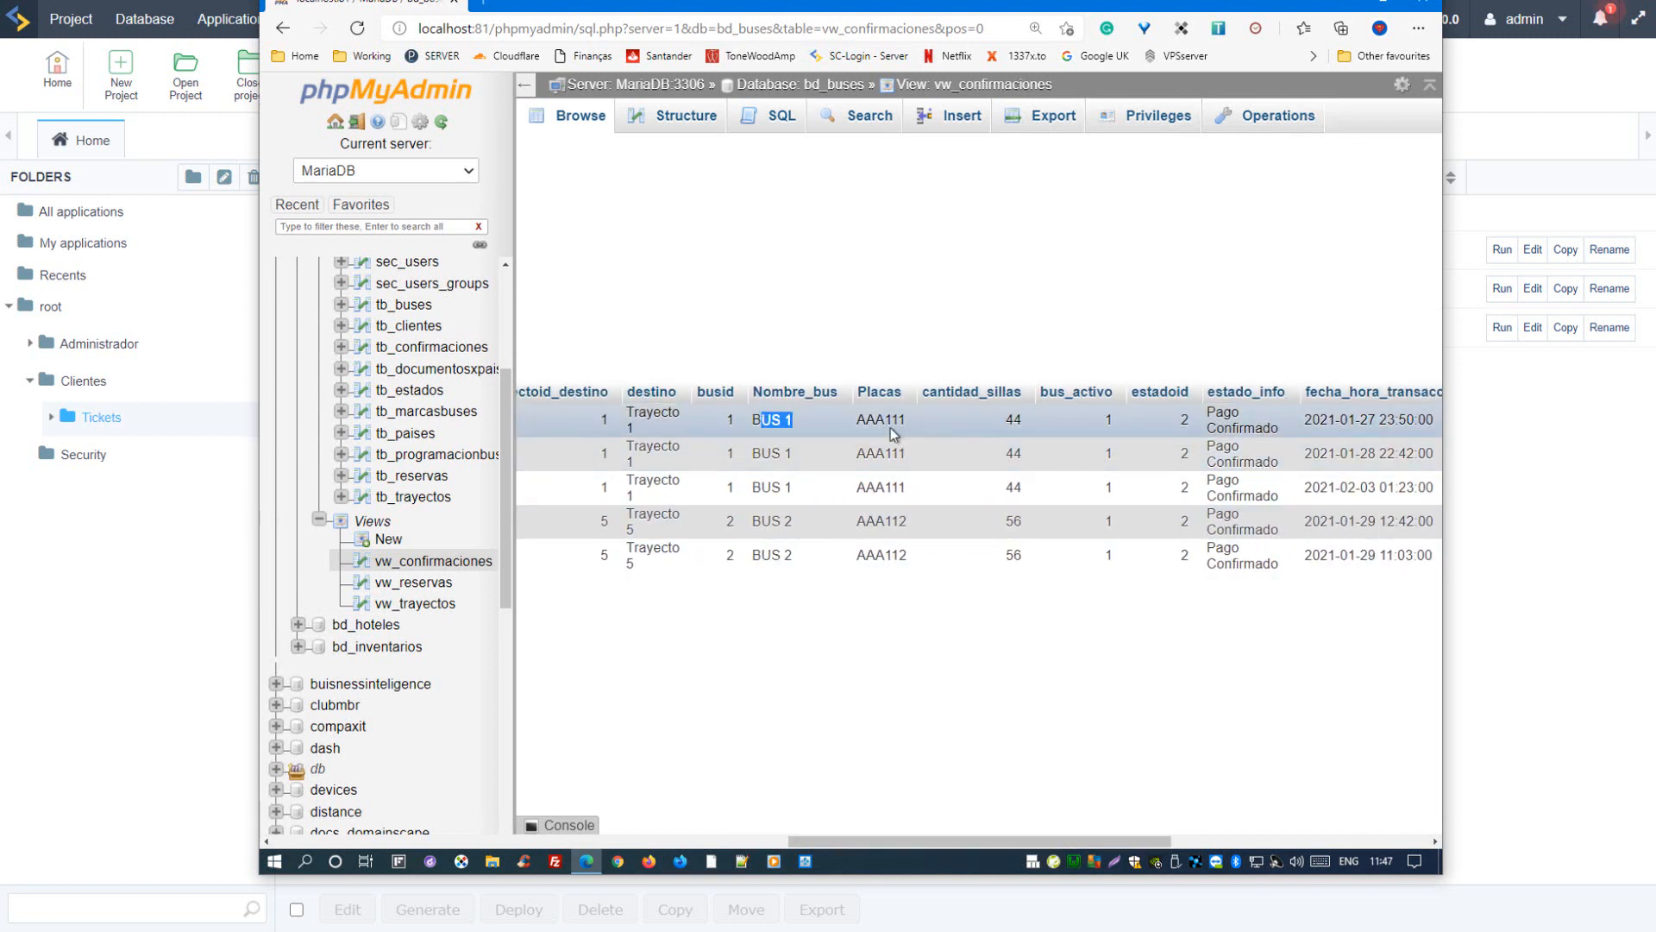
pyautogui.doubleClick(890, 427)
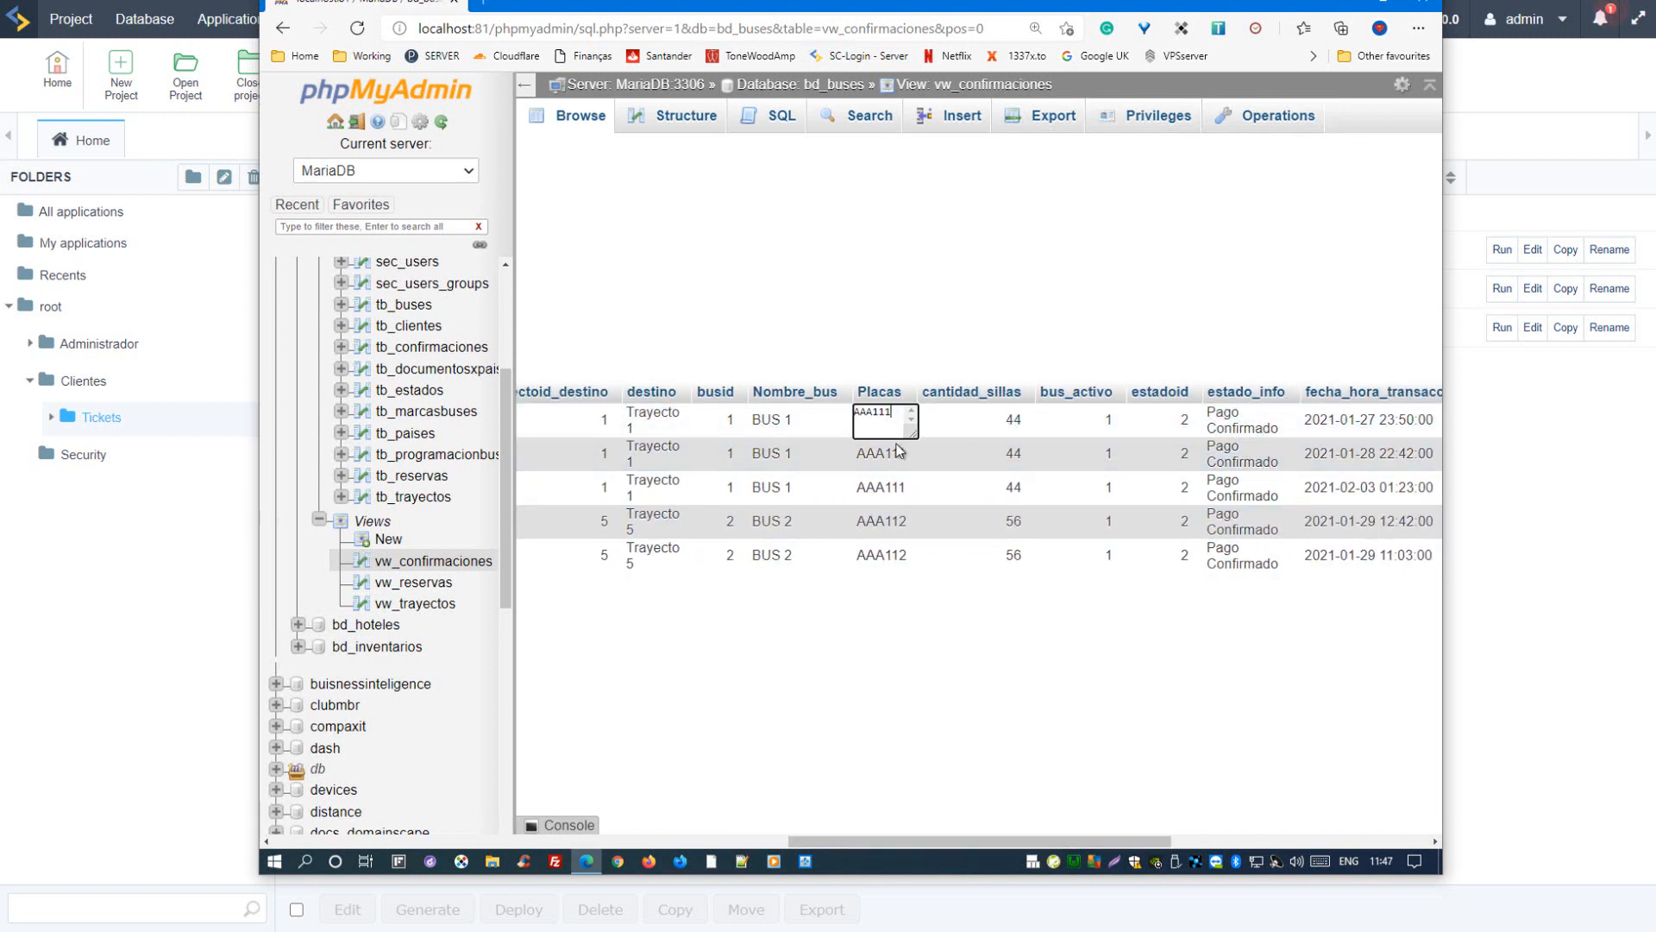
pyautogui.click(991, 429)
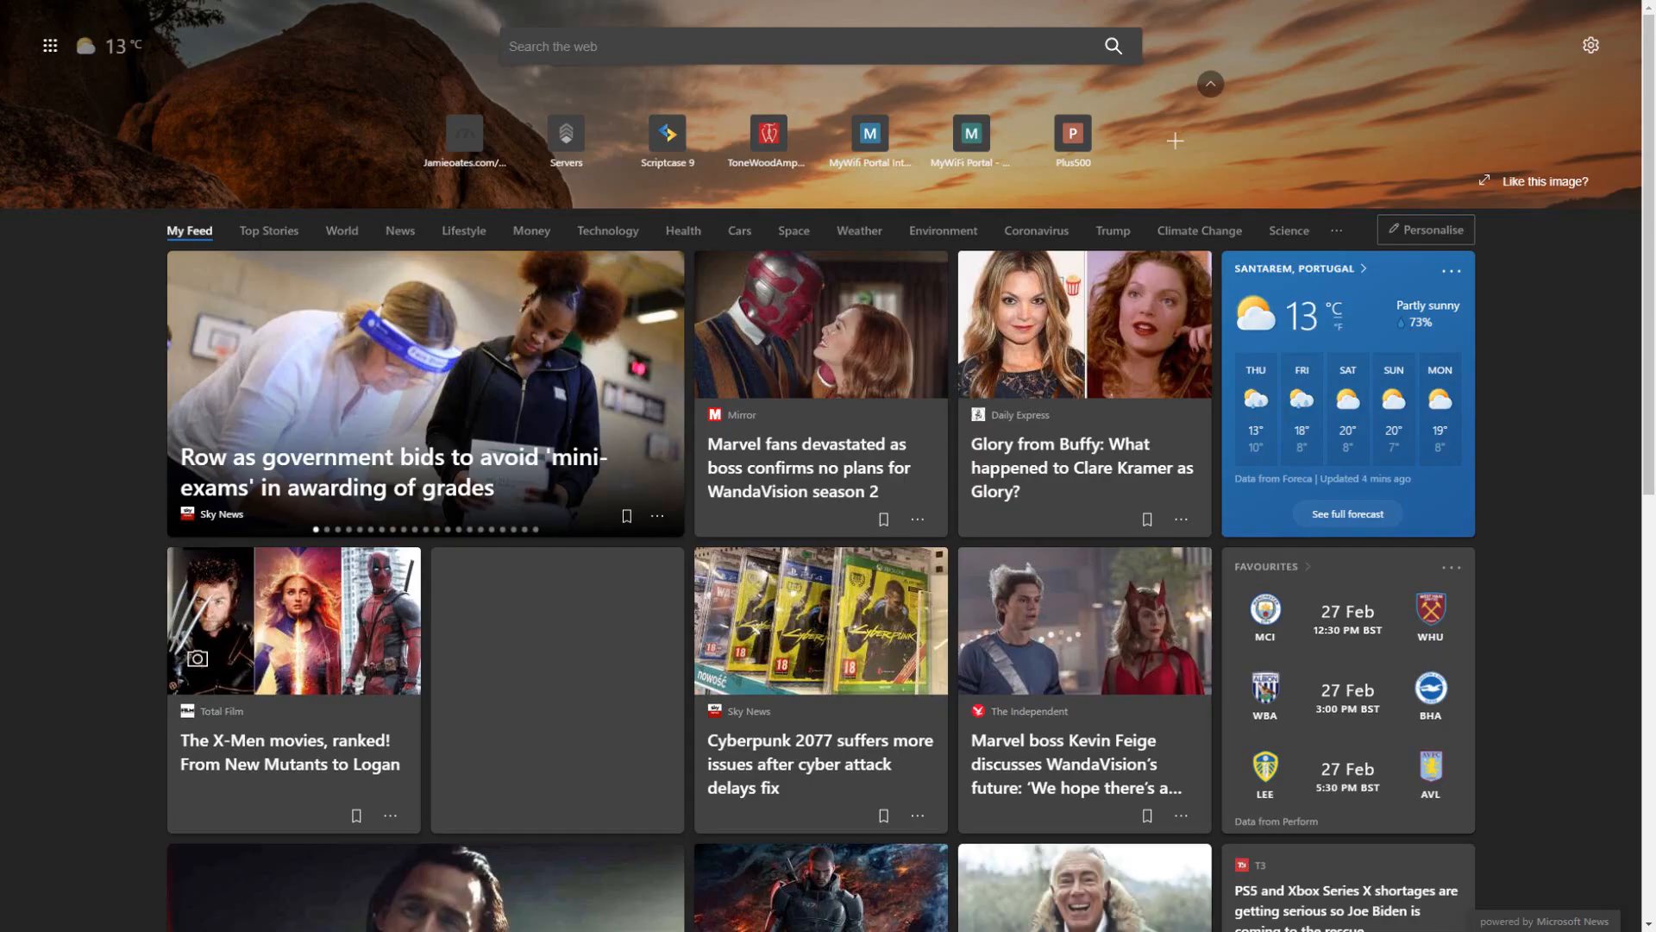
# Step: Switch to a new browser page and open the DeepL translator
pyautogui.hotkey('ctrl', 'l')
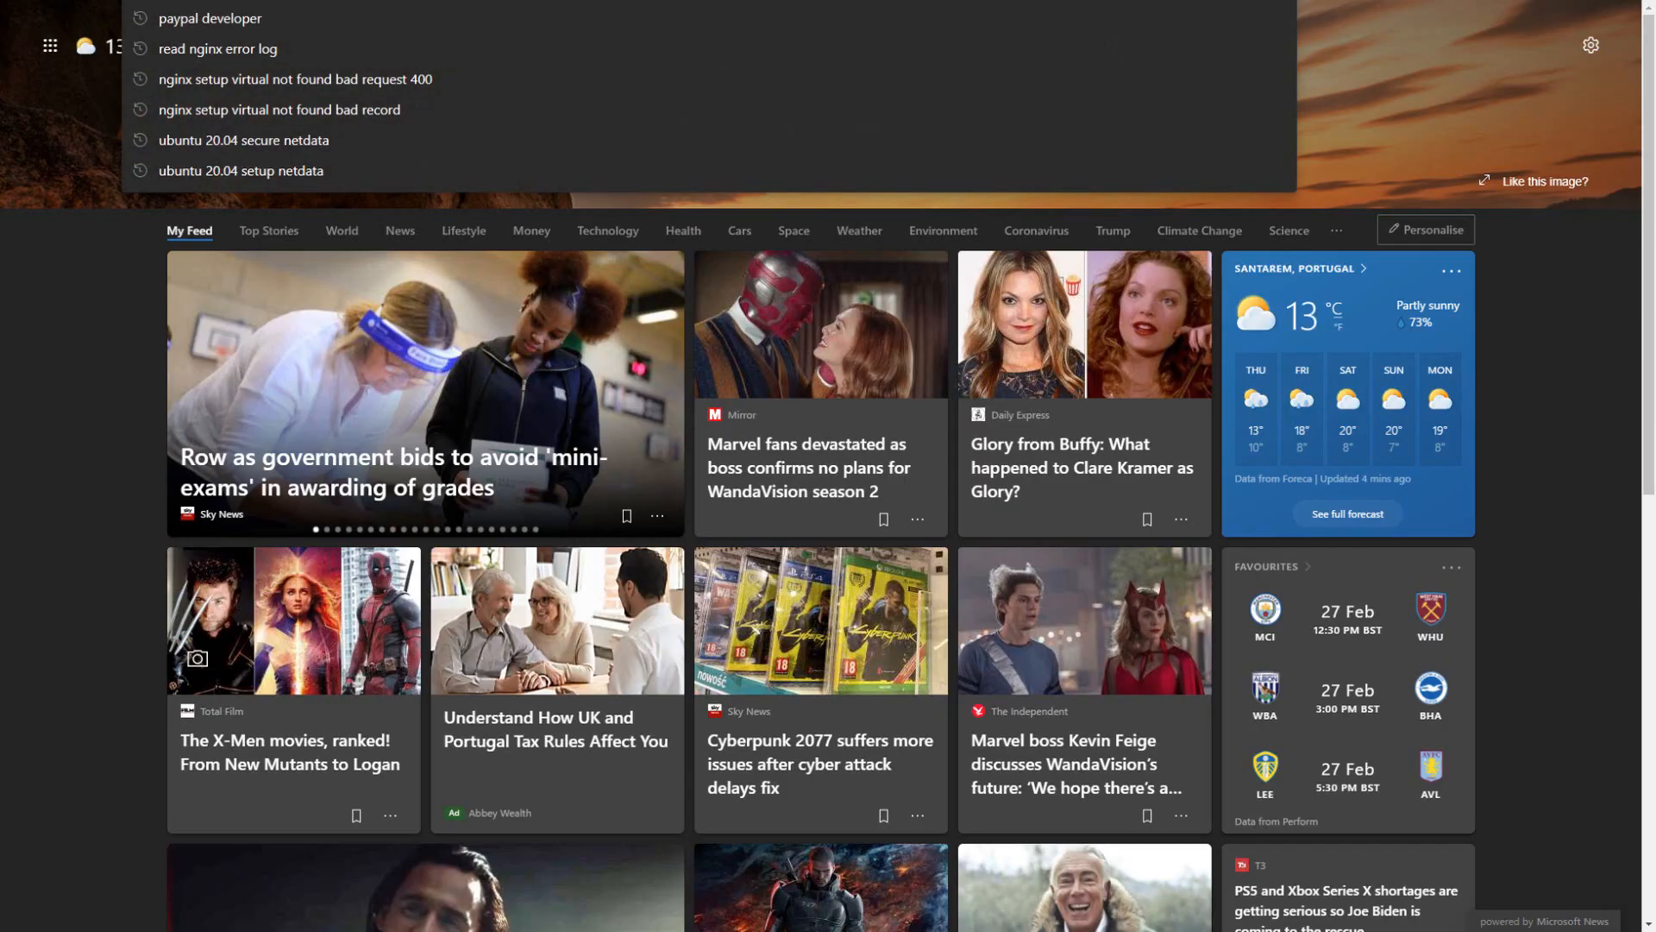
pyautogui.write('deepl')
pyautogui.press('Return')
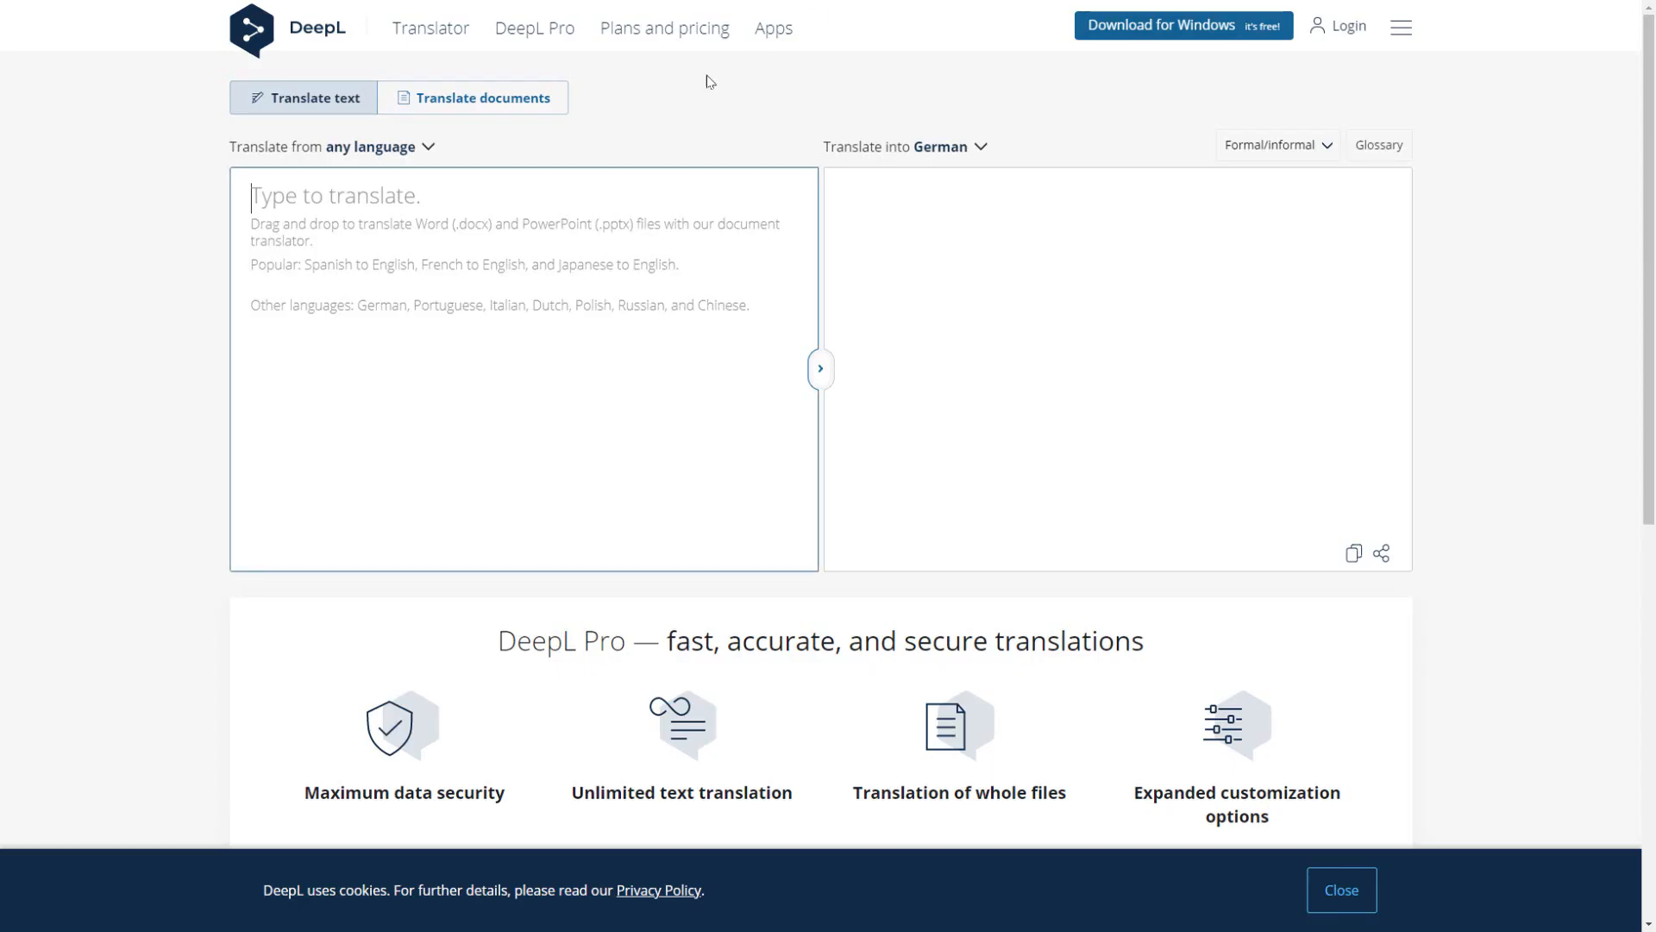
# Step: Look up an English (British) translation of "cantiudad_silus" in DeepL
pyautogui.write('cantiuda')
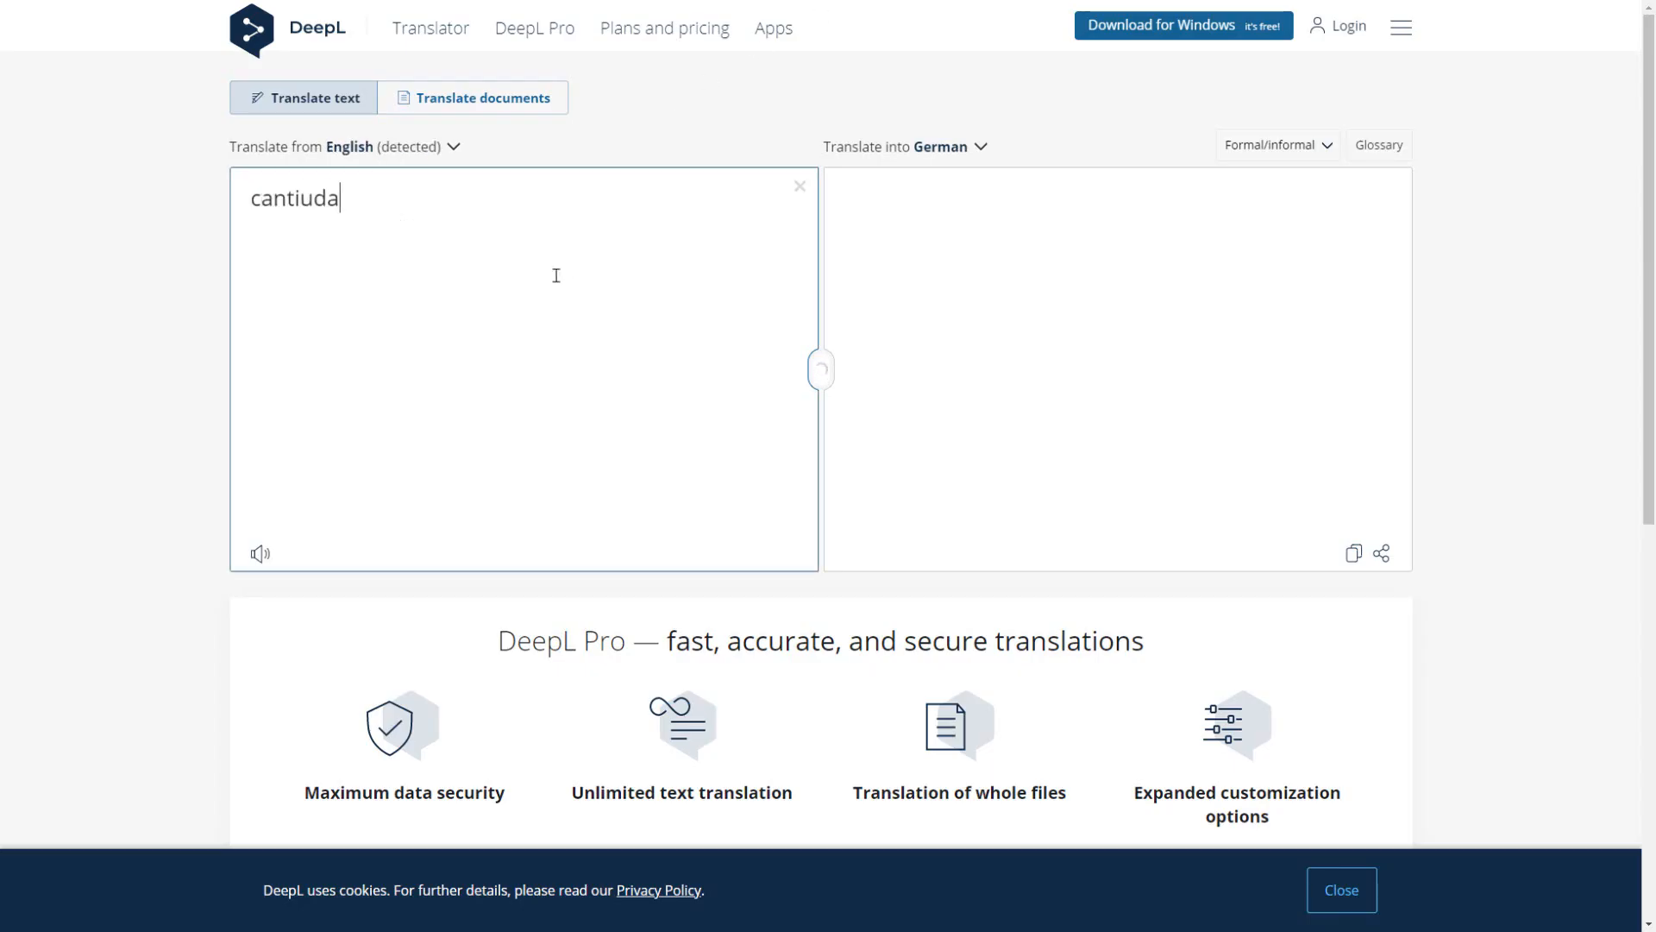
pyautogui.write('t')
pyautogui.press('BackSpace')
pyautogui.write('d_silus')
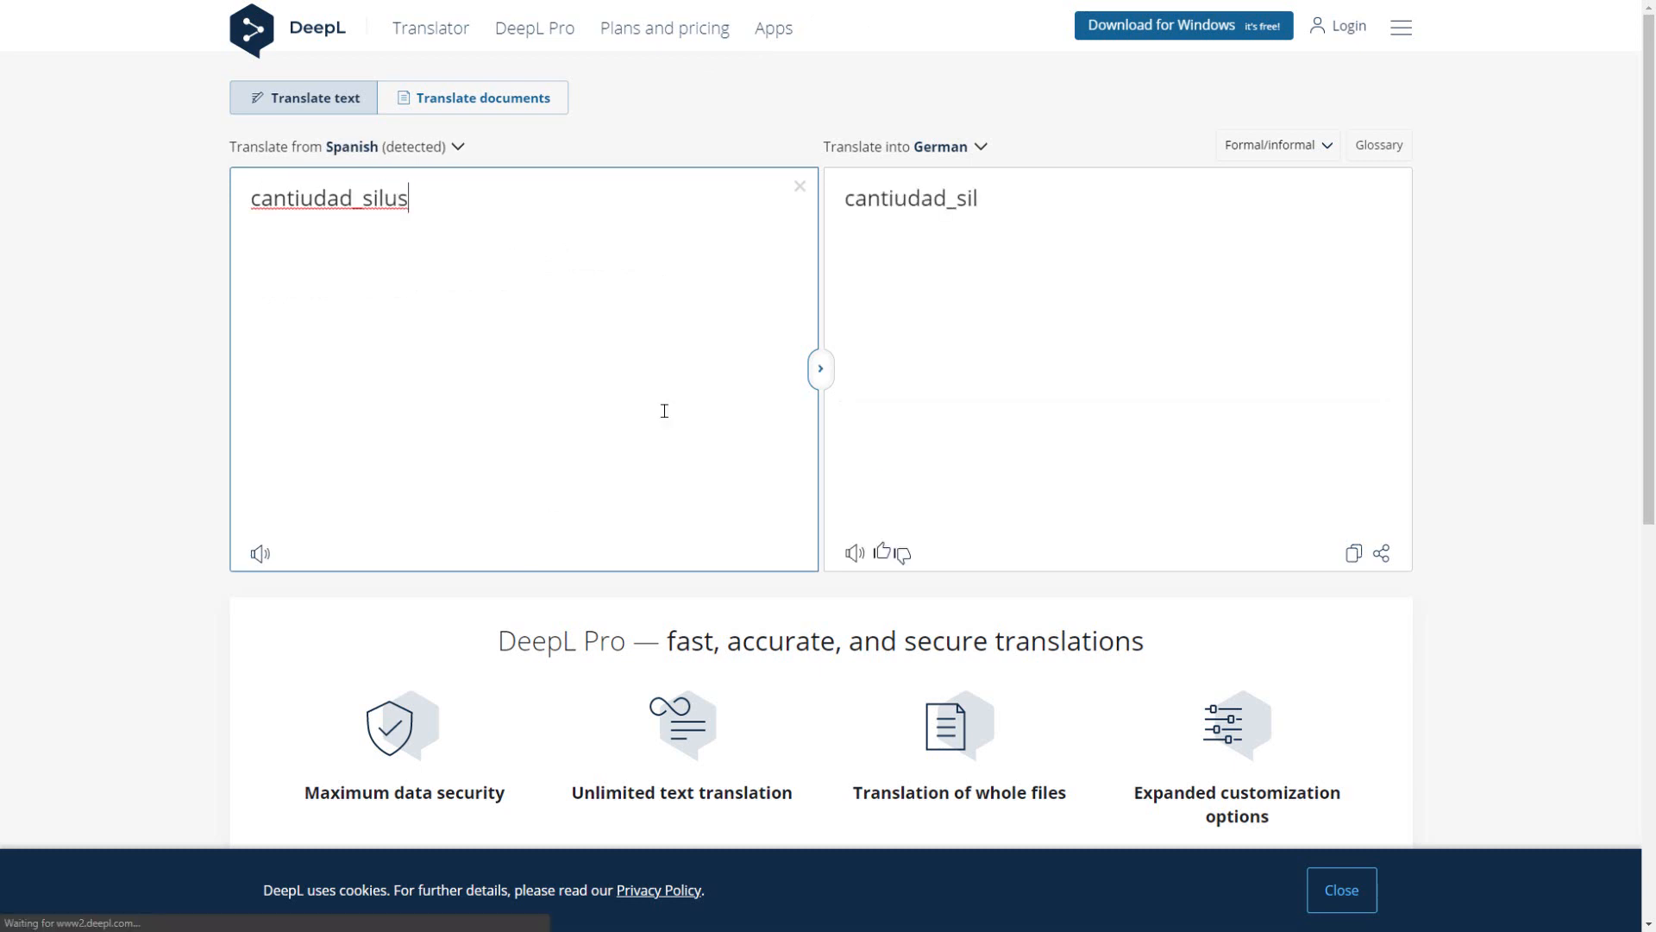
pyautogui.click(944, 147)
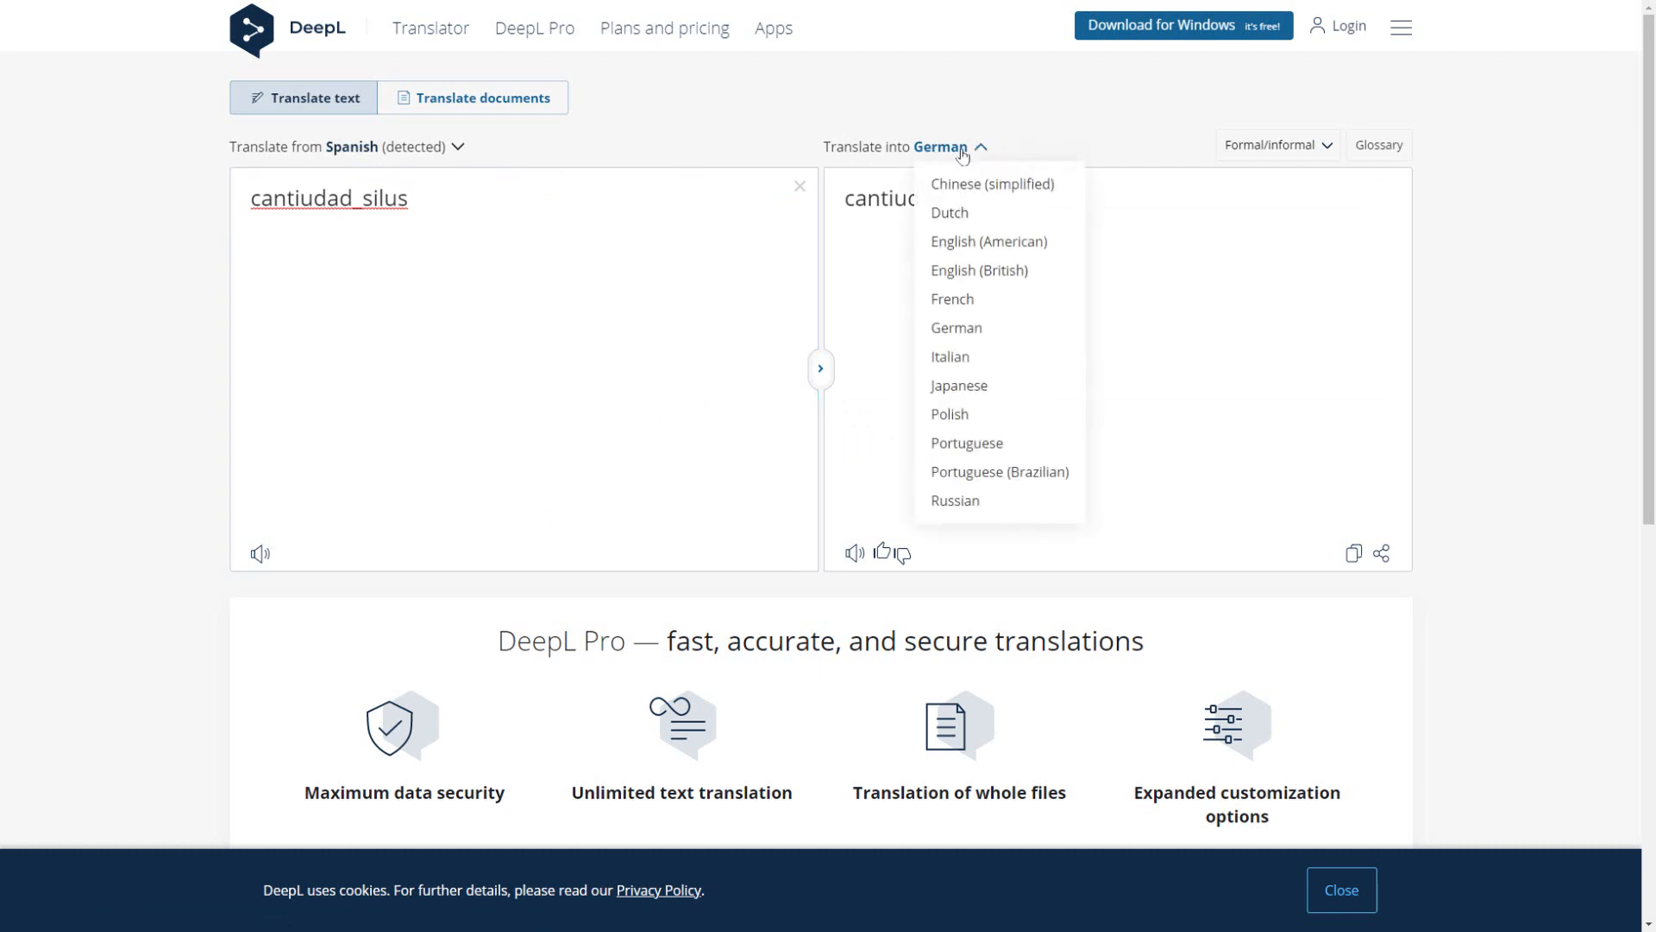
pyautogui.click(965, 268)
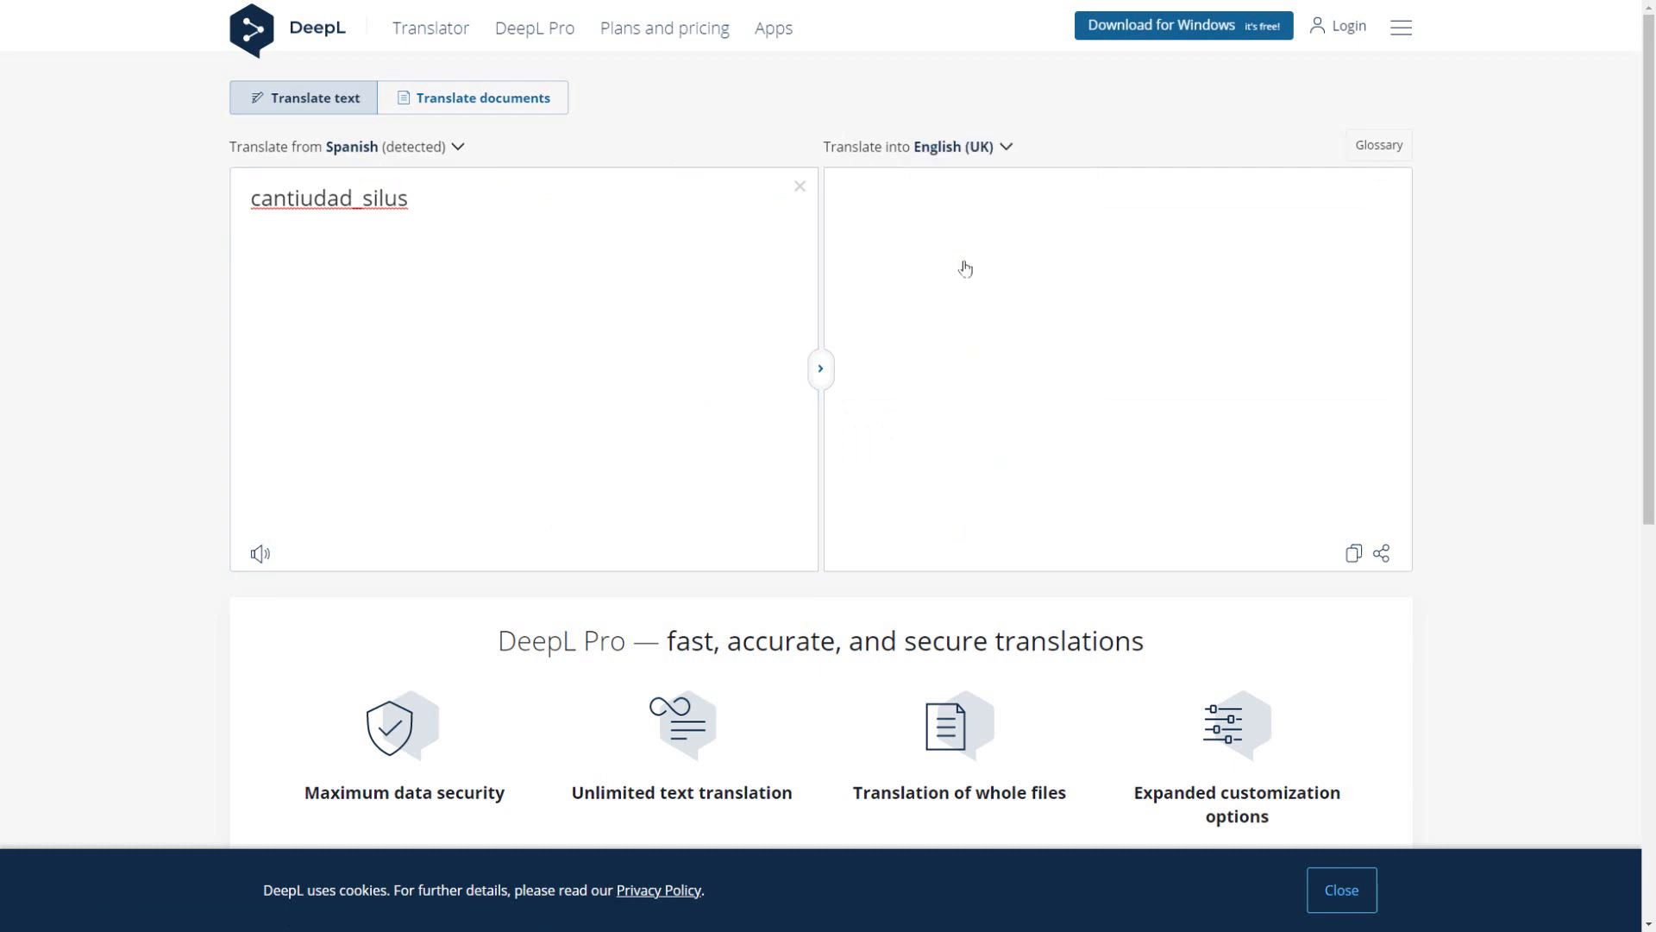
pyautogui.click(1054, 261)
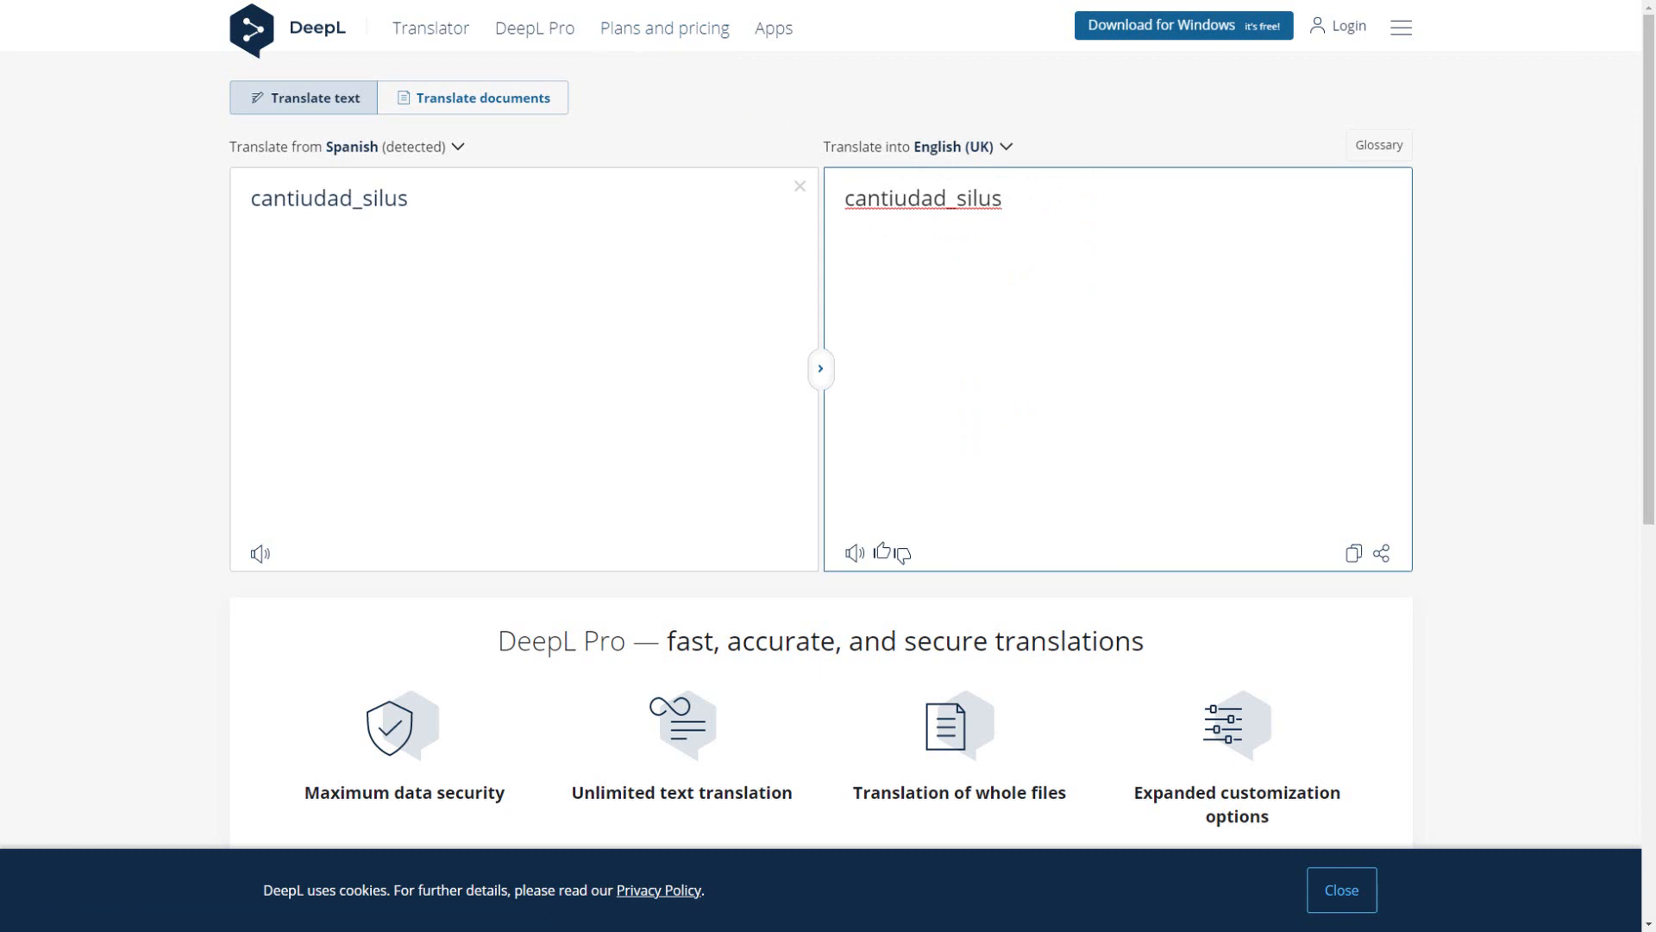
pyautogui.click(298, 2)
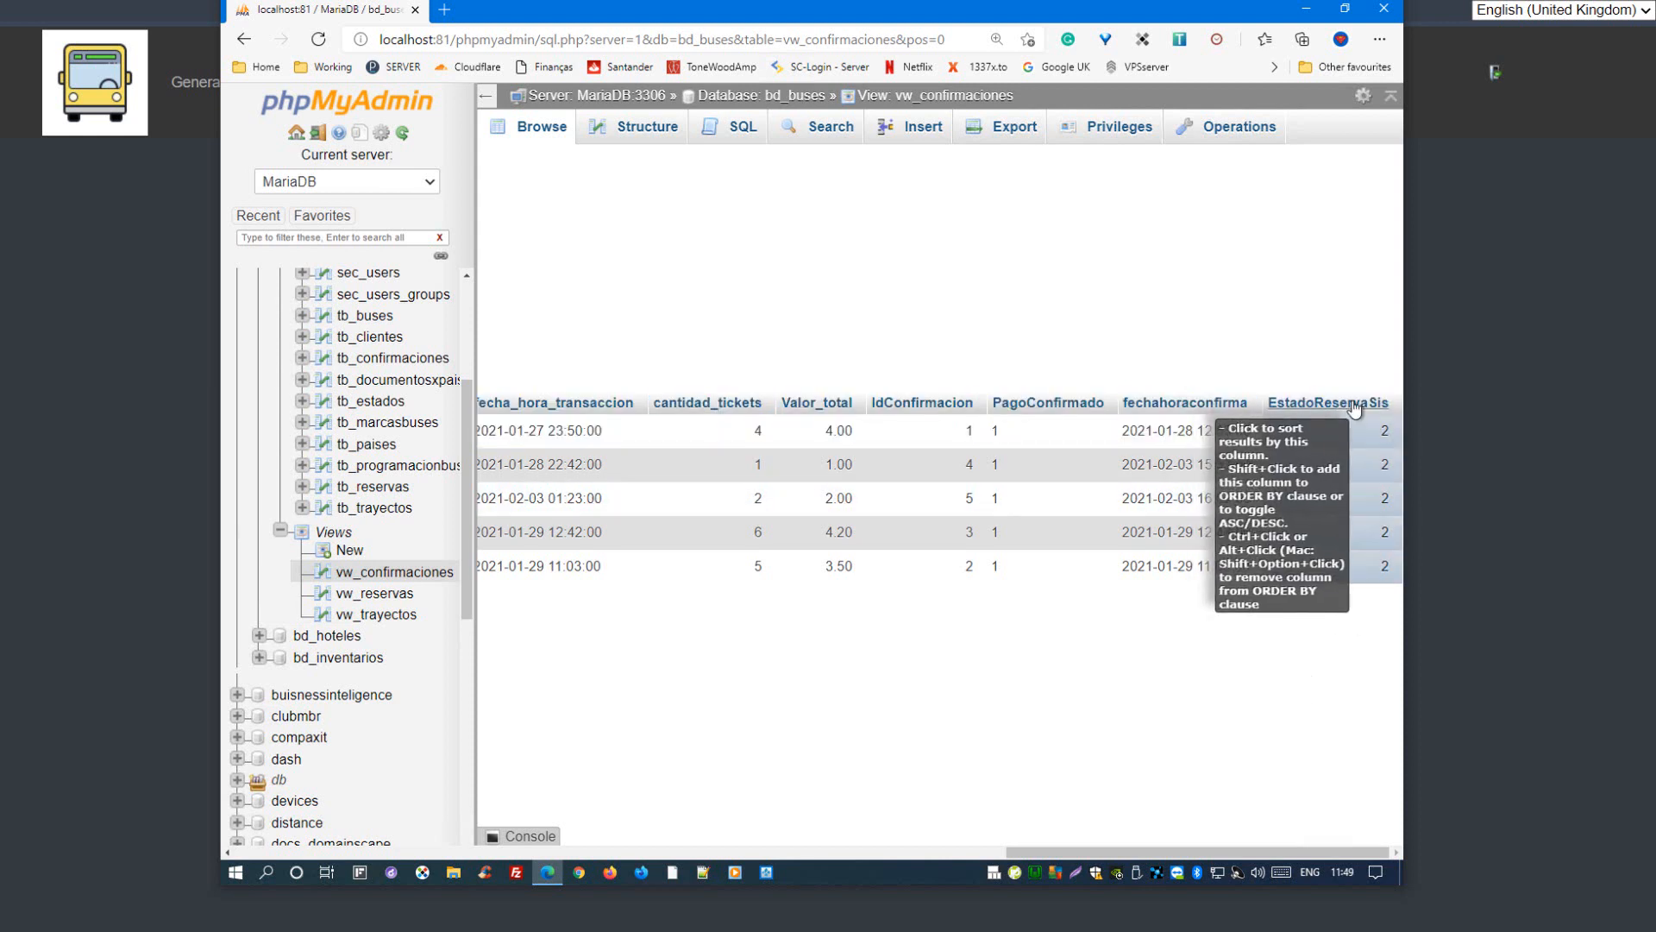
# Step: Browse the vw_reservas view from its client columns to the route columns, highlighting the origin and destination of the first reservation
pyautogui.click(393, 595)
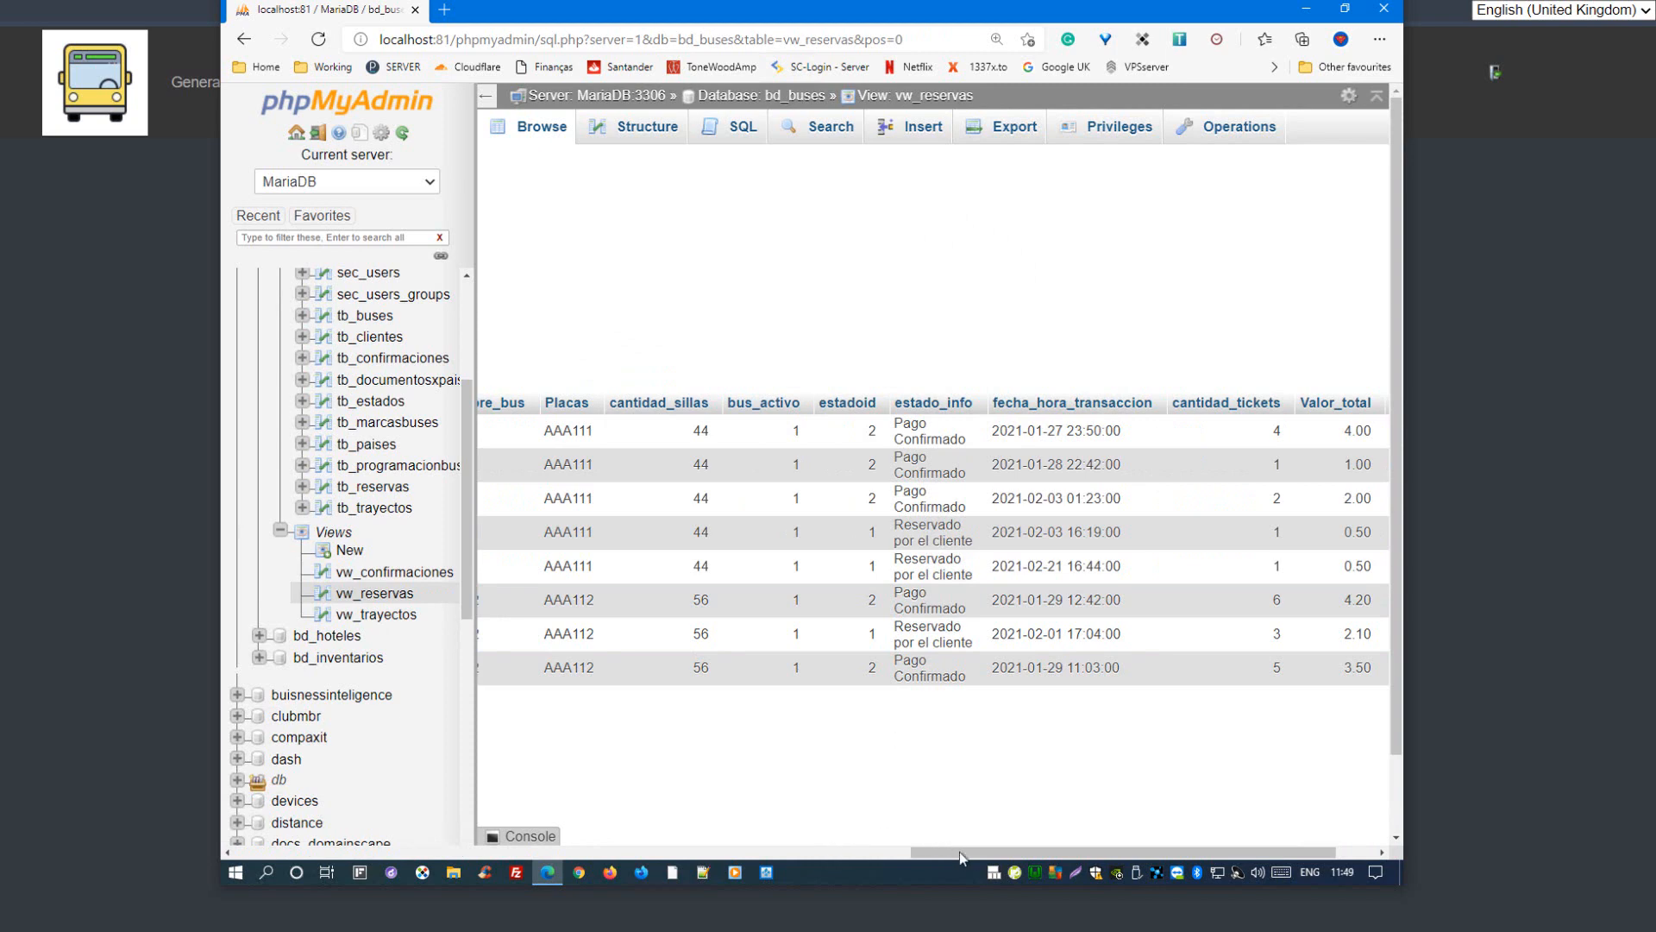
pyautogui.moveTo(960, 852); pyautogui.dragTo(425, 851)
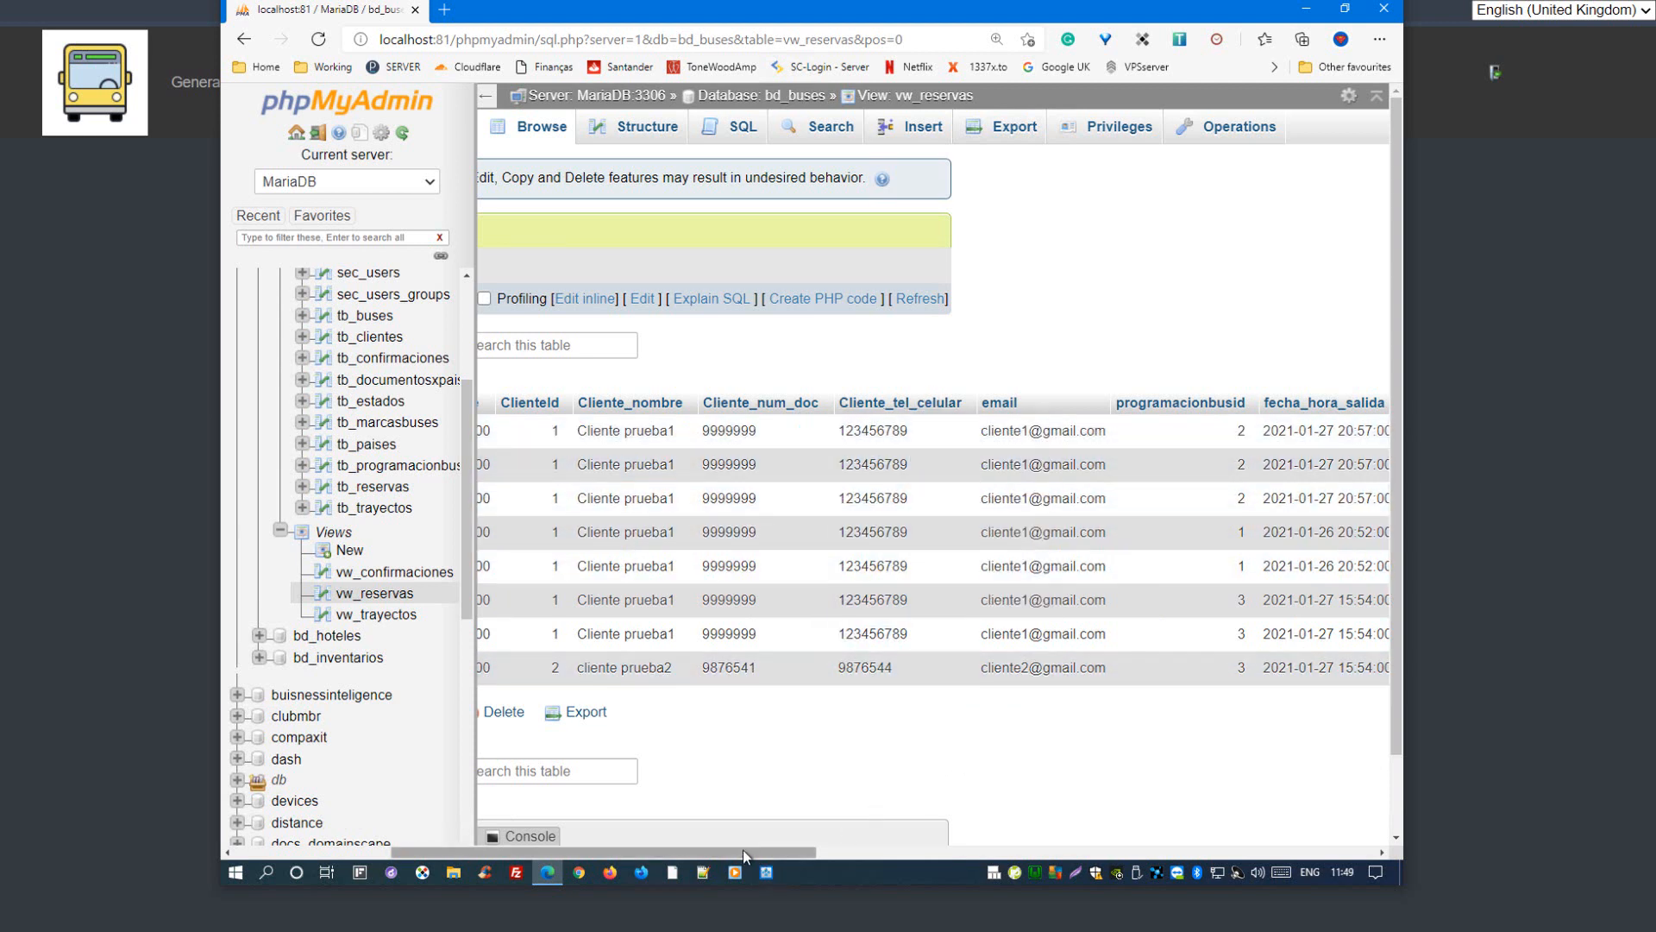
pyautogui.moveTo(743, 851); pyautogui.dragTo(897, 806)
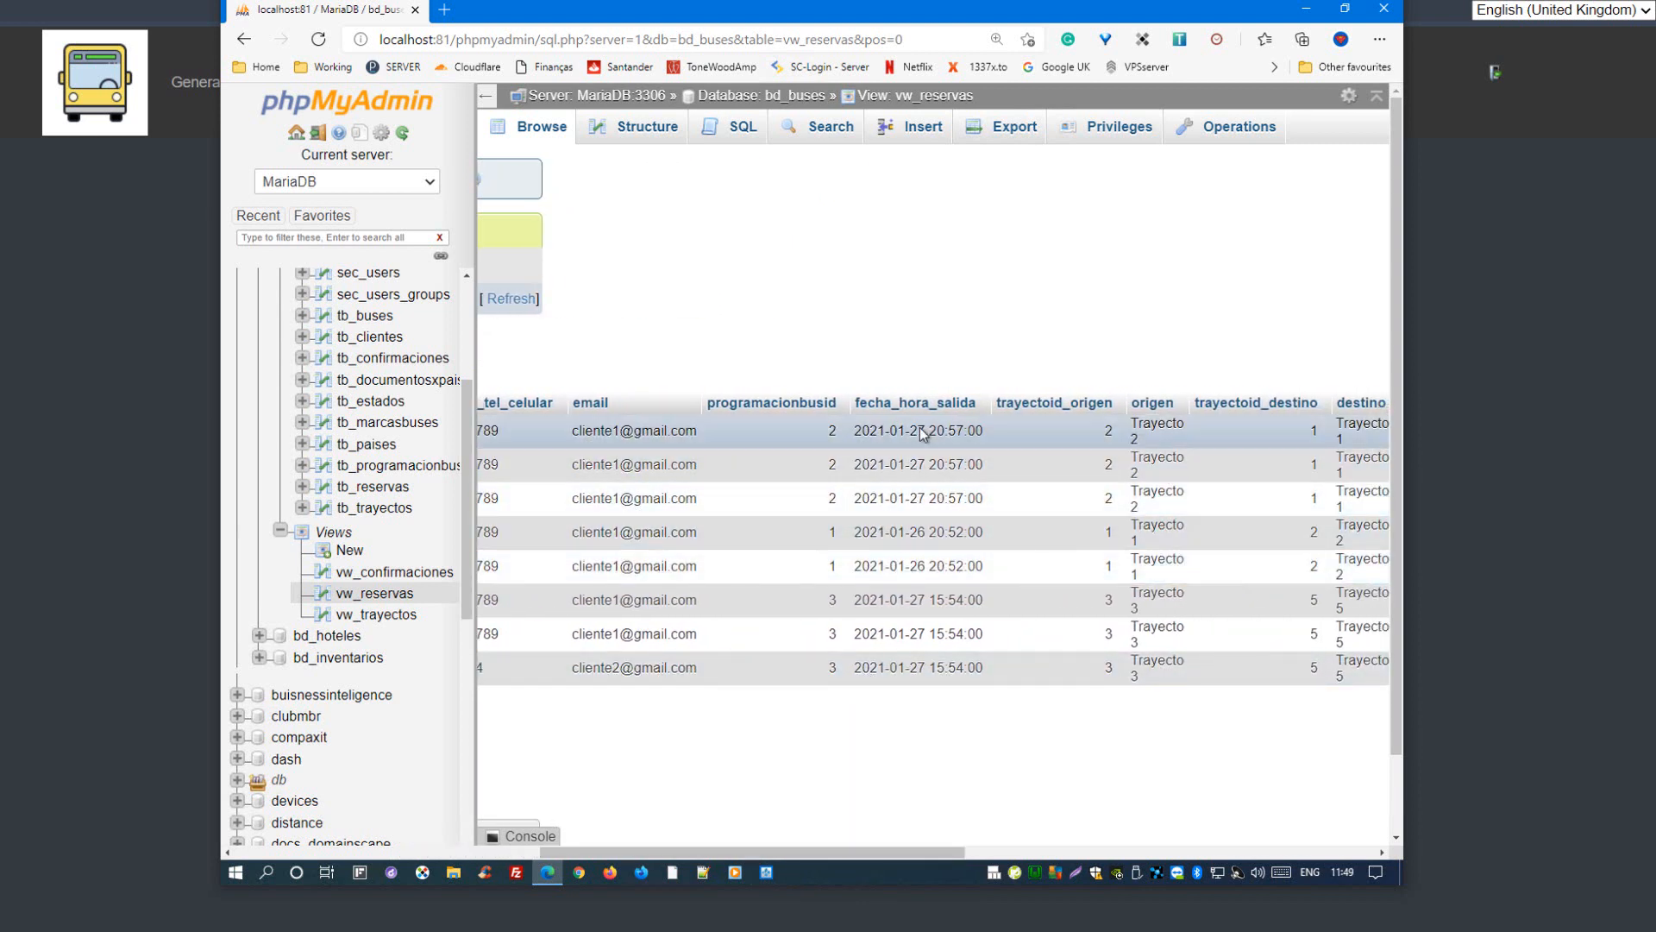
pyautogui.moveTo(914, 852); pyautogui.dragTo(1065, 832)
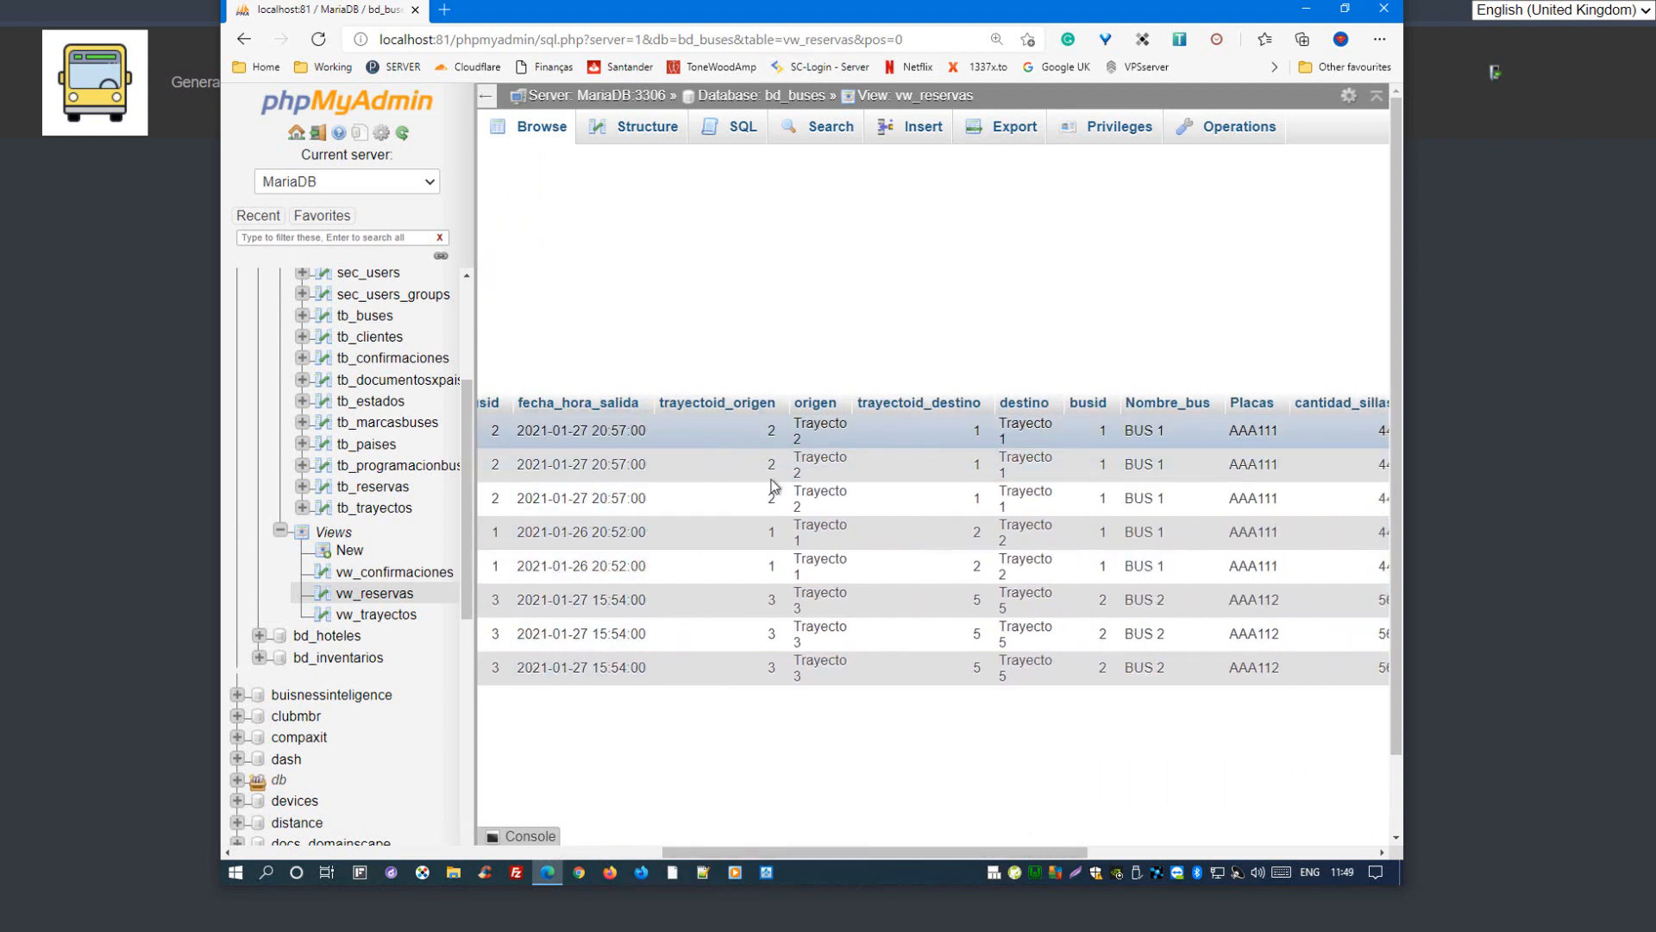
pyautogui.tripleClick(810, 440)
pyautogui.doubleClick(973, 433)
pyautogui.doubleClick(821, 441)
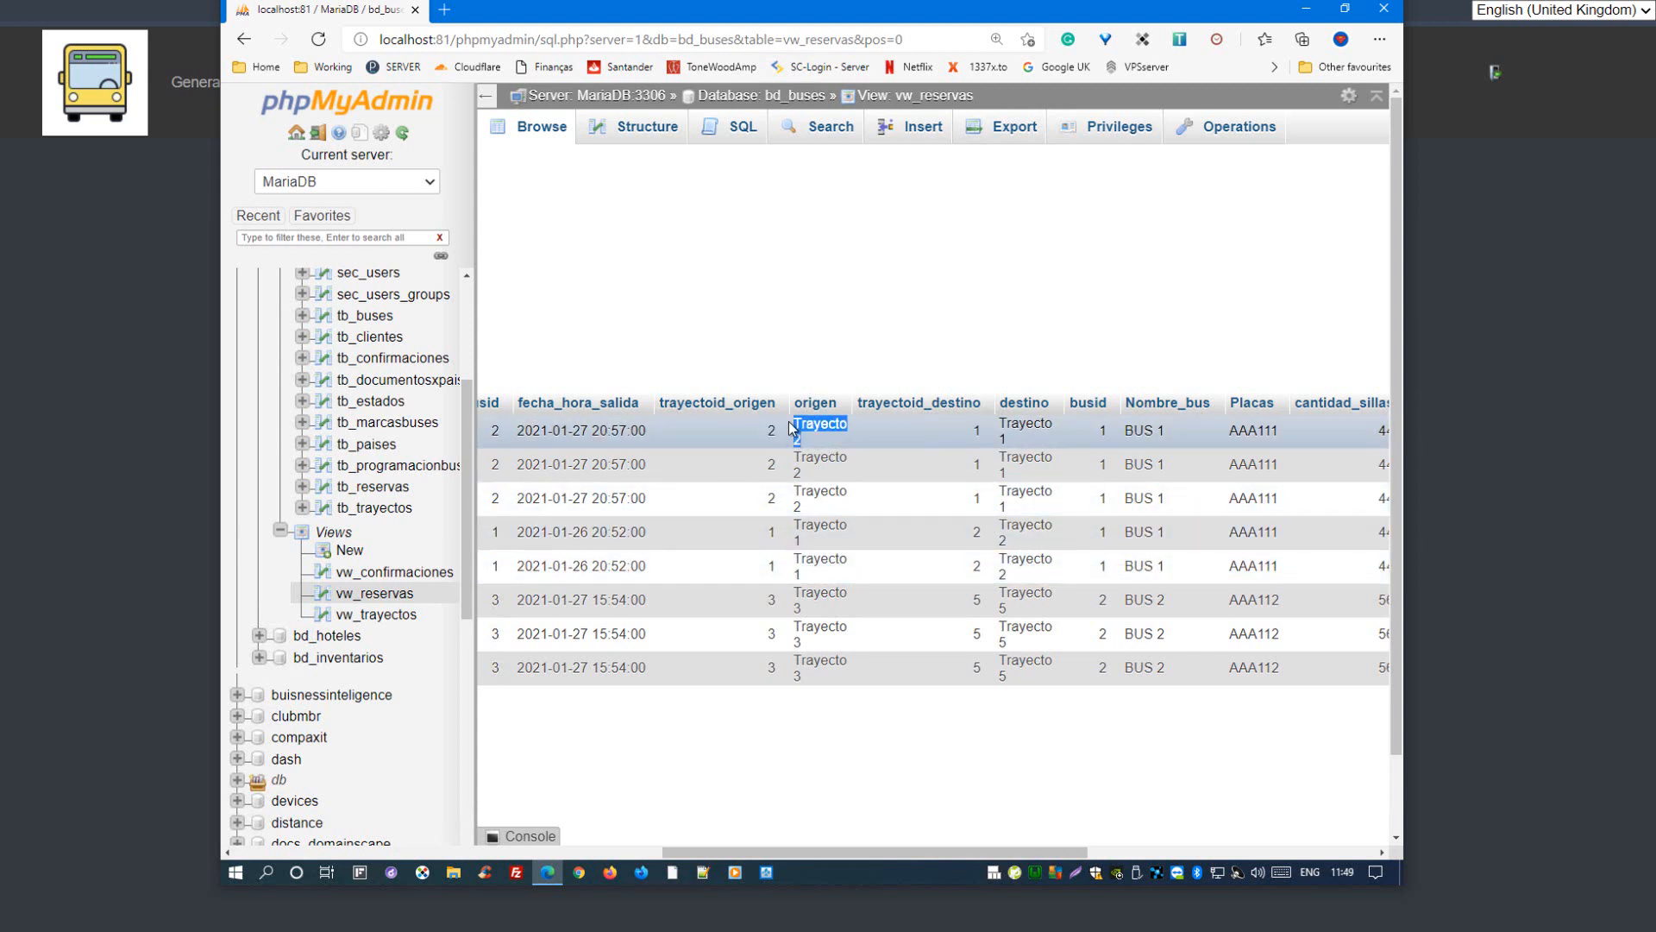
pyautogui.doubleClick(1005, 431)
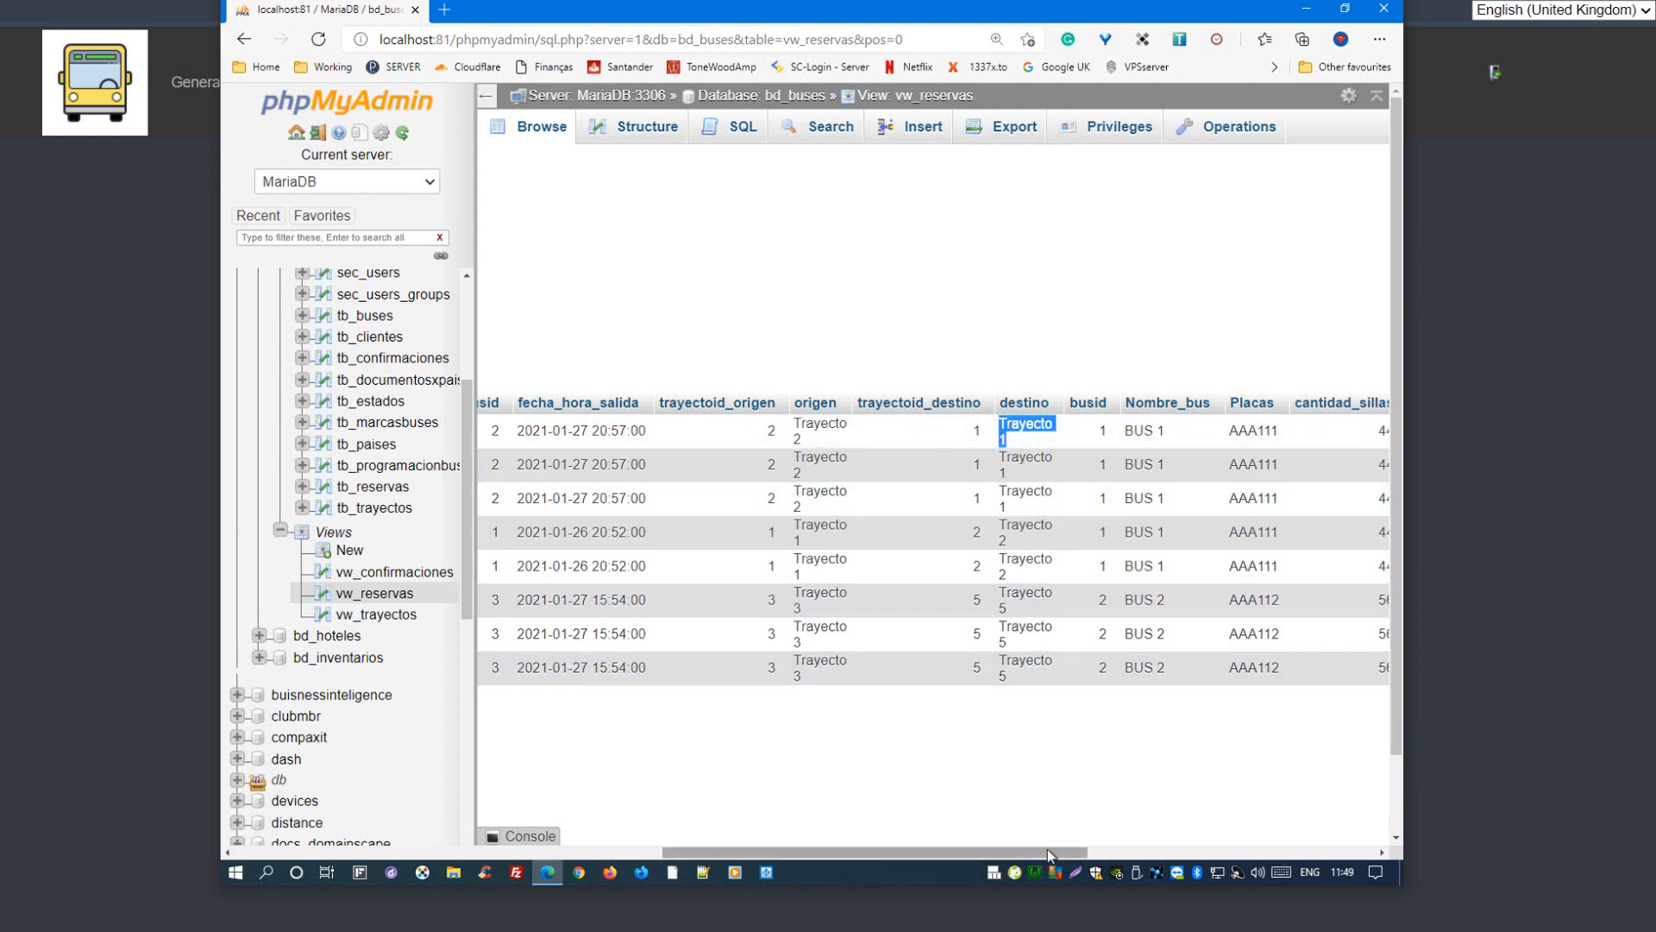
# Step: Point out the bus id, bus name and plate of the first reservation in vw_reservas
pyautogui.moveTo(1047, 852); pyautogui.dragTo(1240, 826)
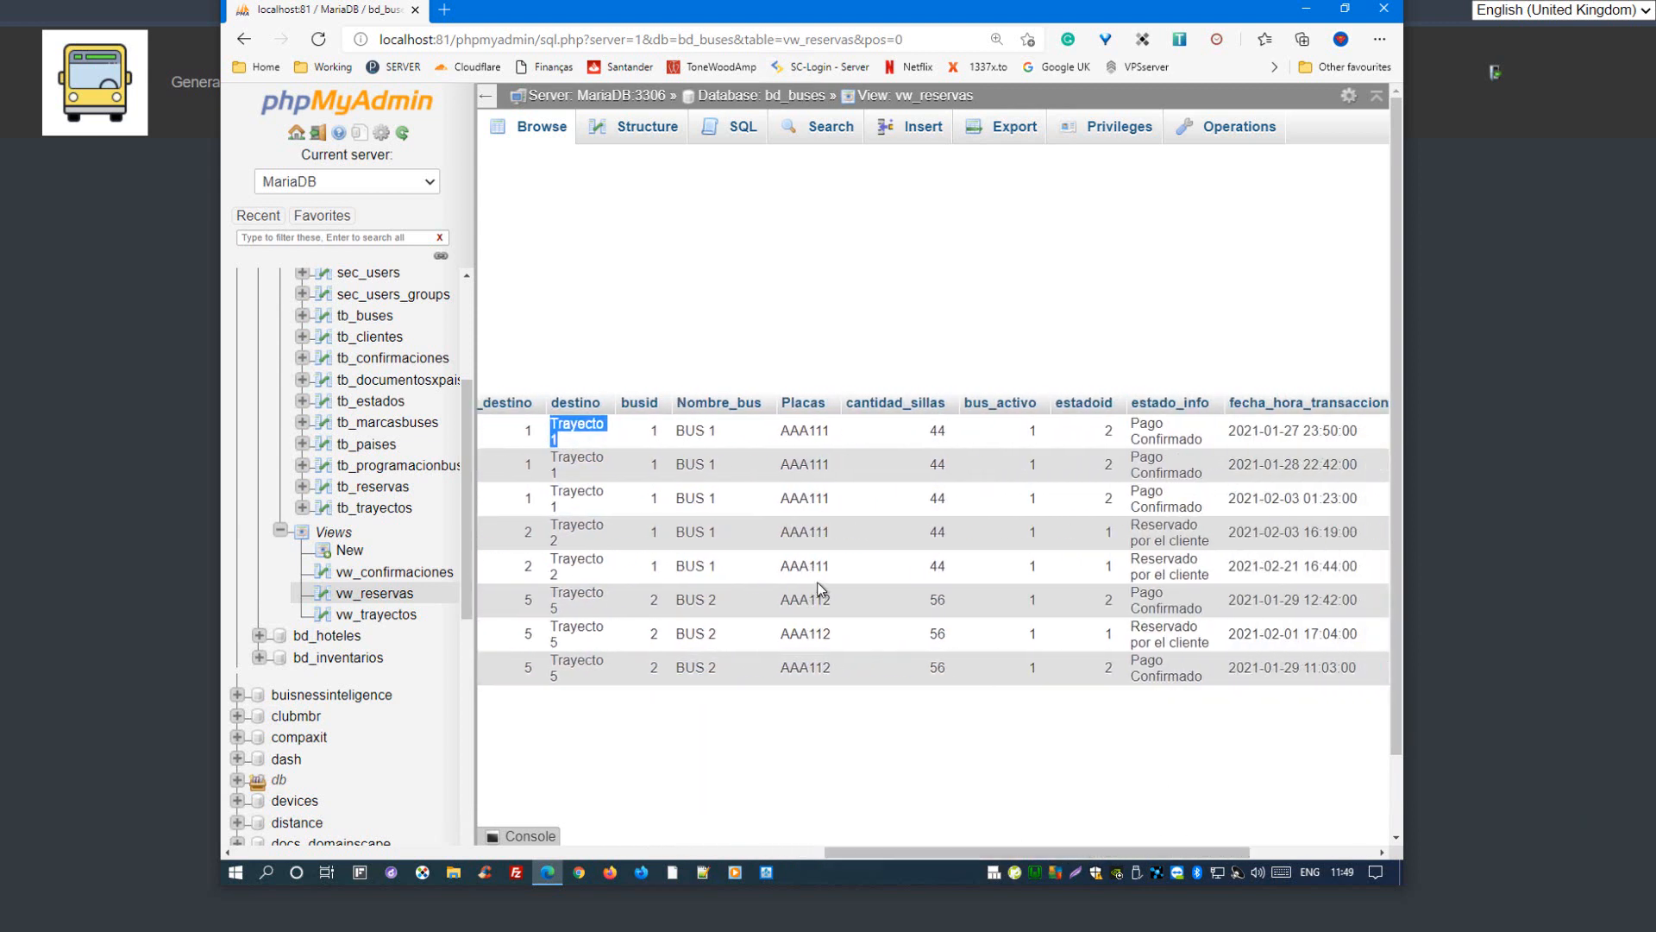
pyautogui.click(651, 433)
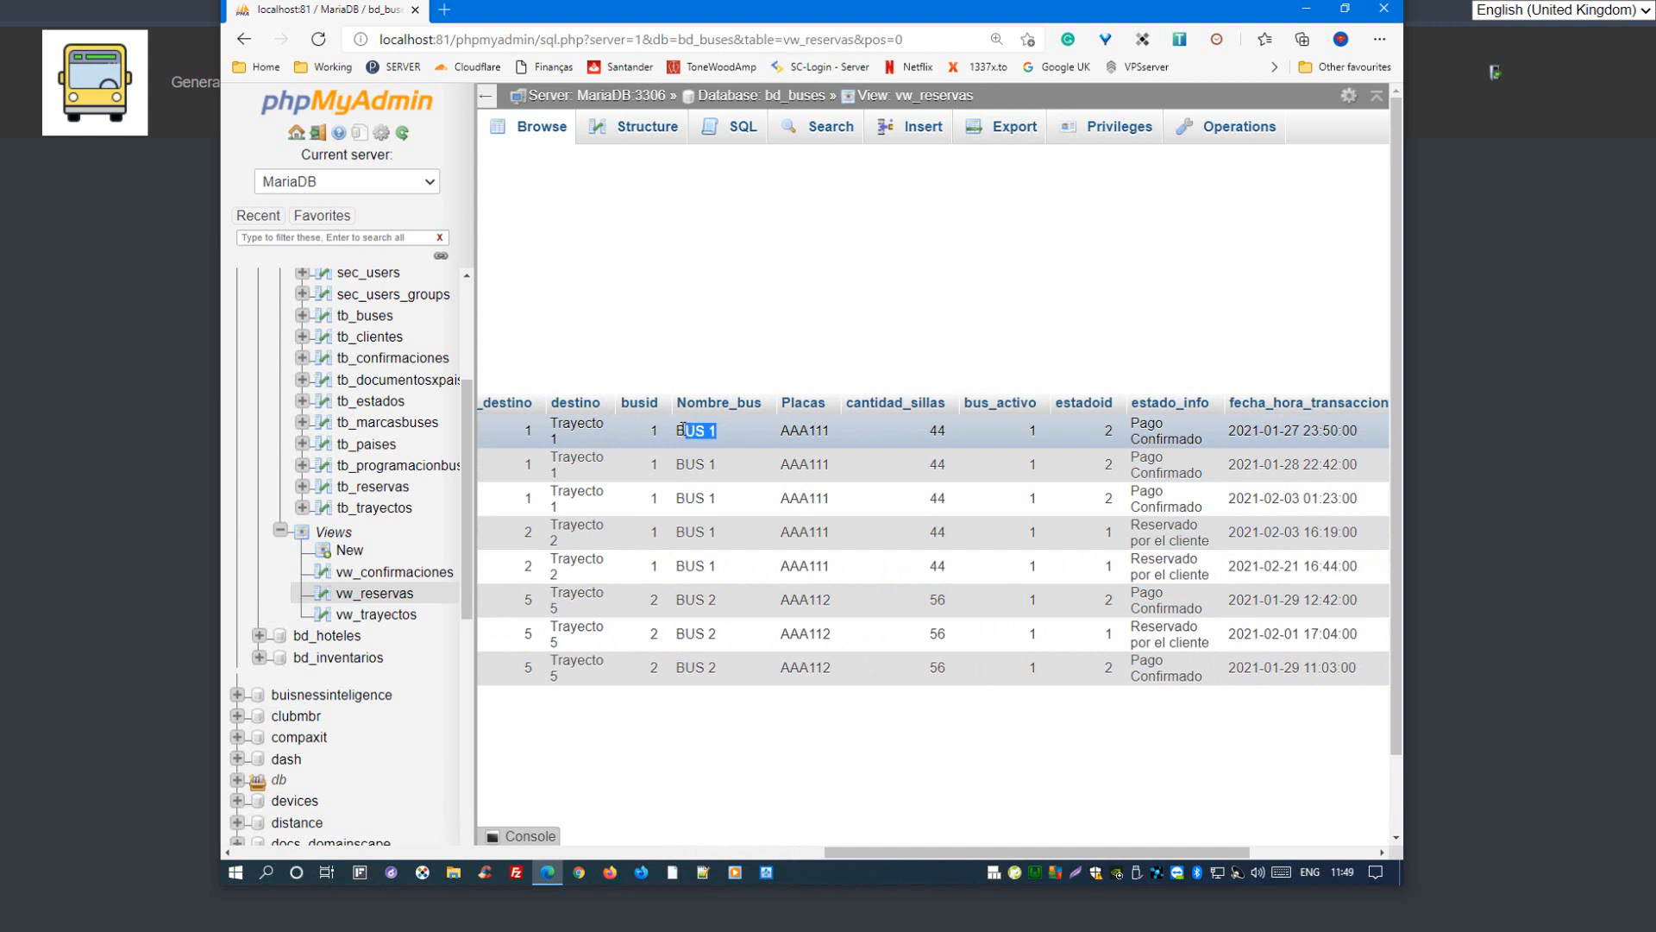
pyautogui.doubleClick(798, 432)
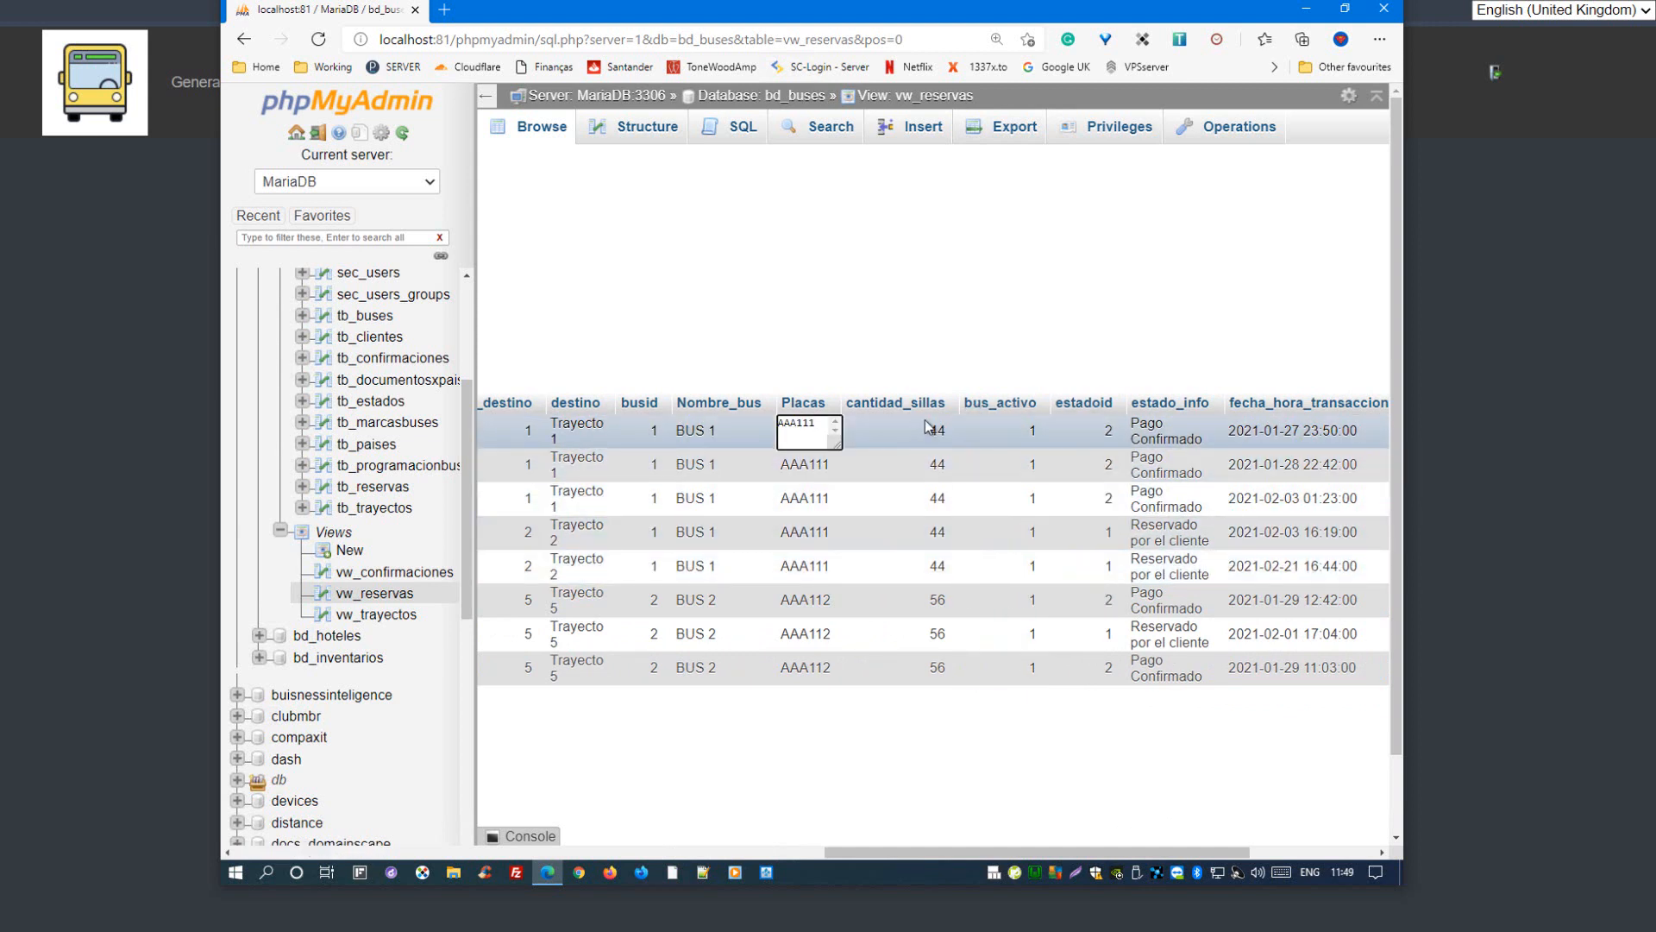
# Step: Highlight the first reservation's Pago Confirmado state, transaction date and ticket quantity, plus the Realizado estadopaypal value in the second row
pyautogui.moveTo(937, 857); pyautogui.dragTo(1061, 857)
pyautogui.click(715, 446)
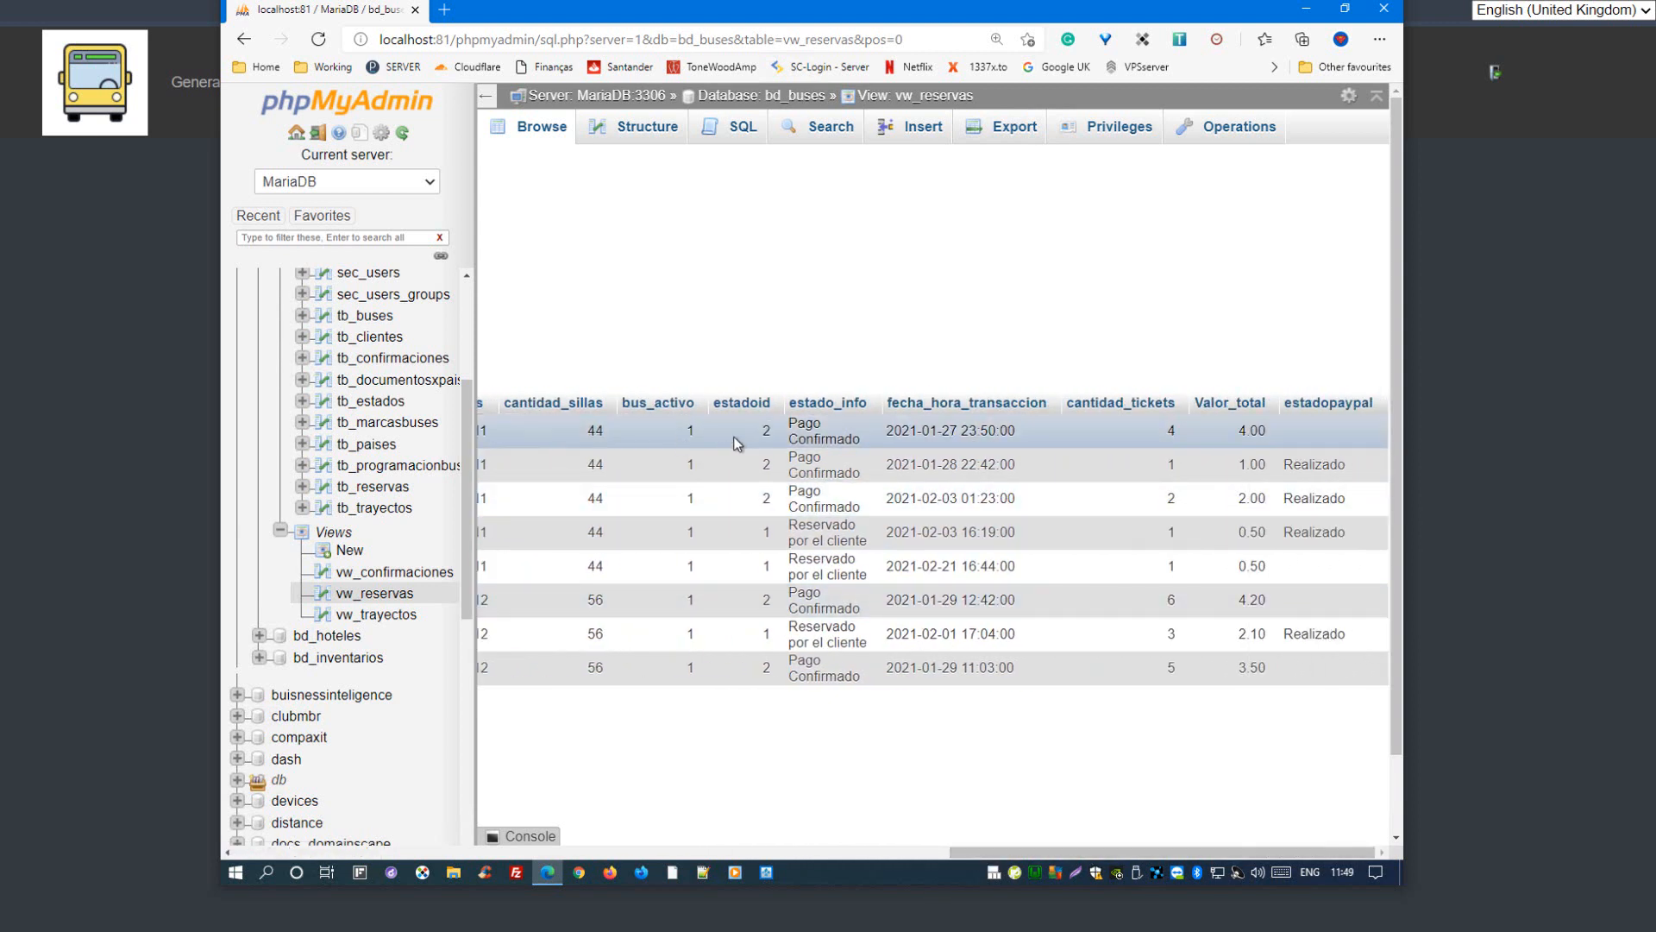
pyautogui.moveTo(857, 439); pyautogui.dragTo(792, 424)
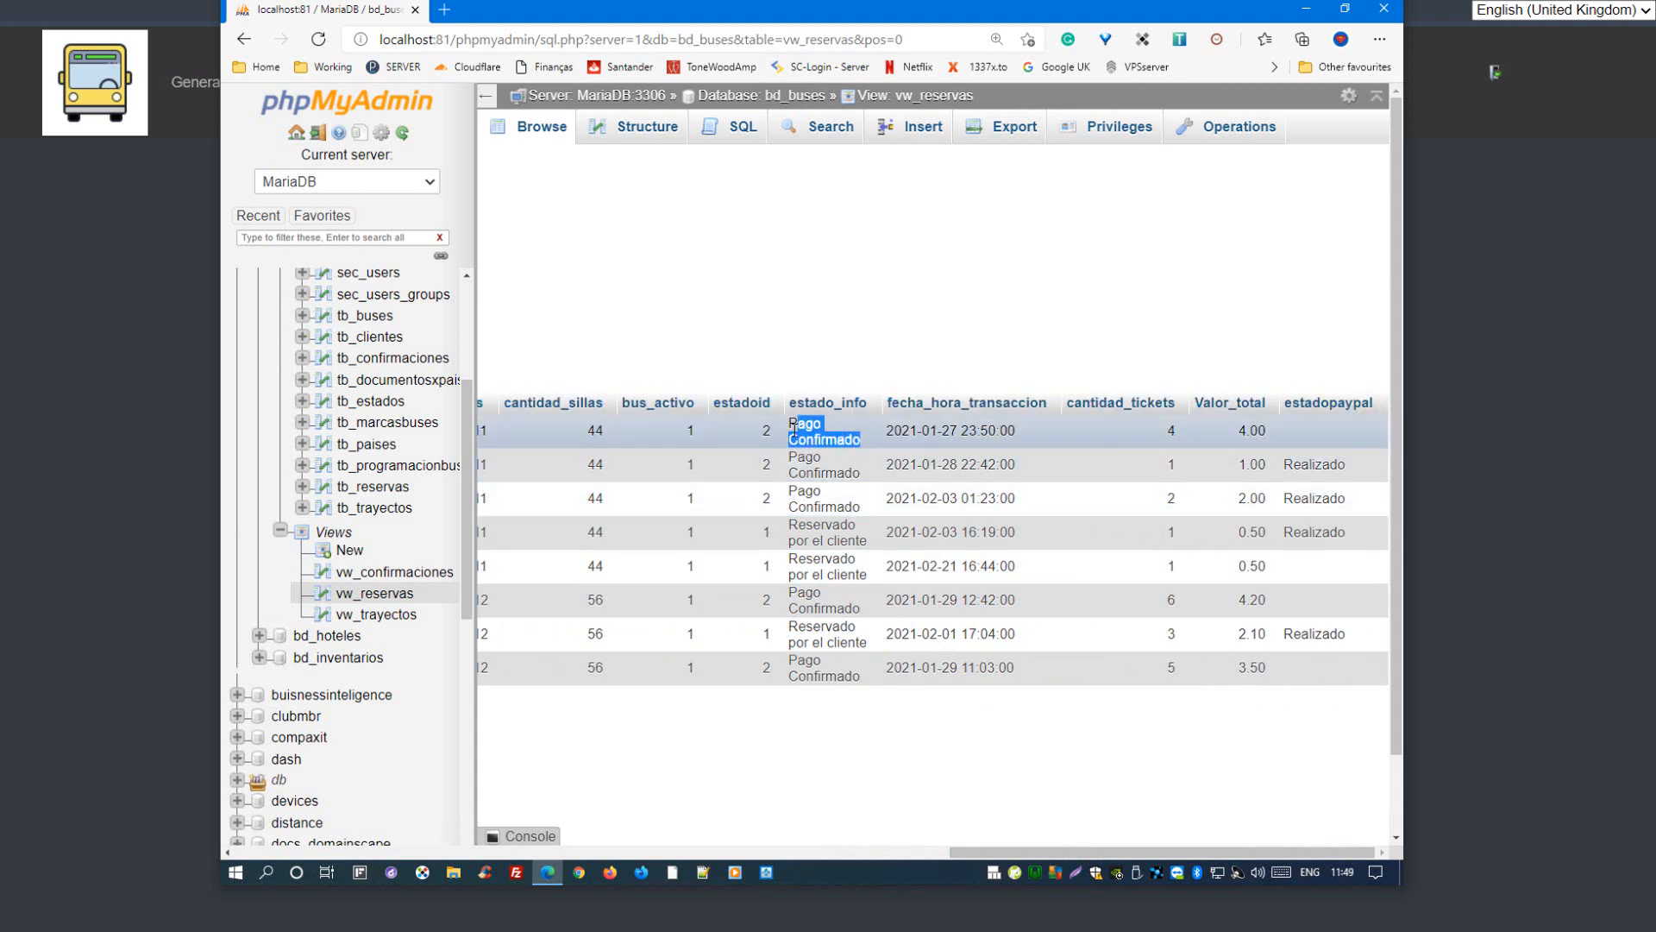
pyautogui.moveTo(943, 430); pyautogui.dragTo(1007, 431)
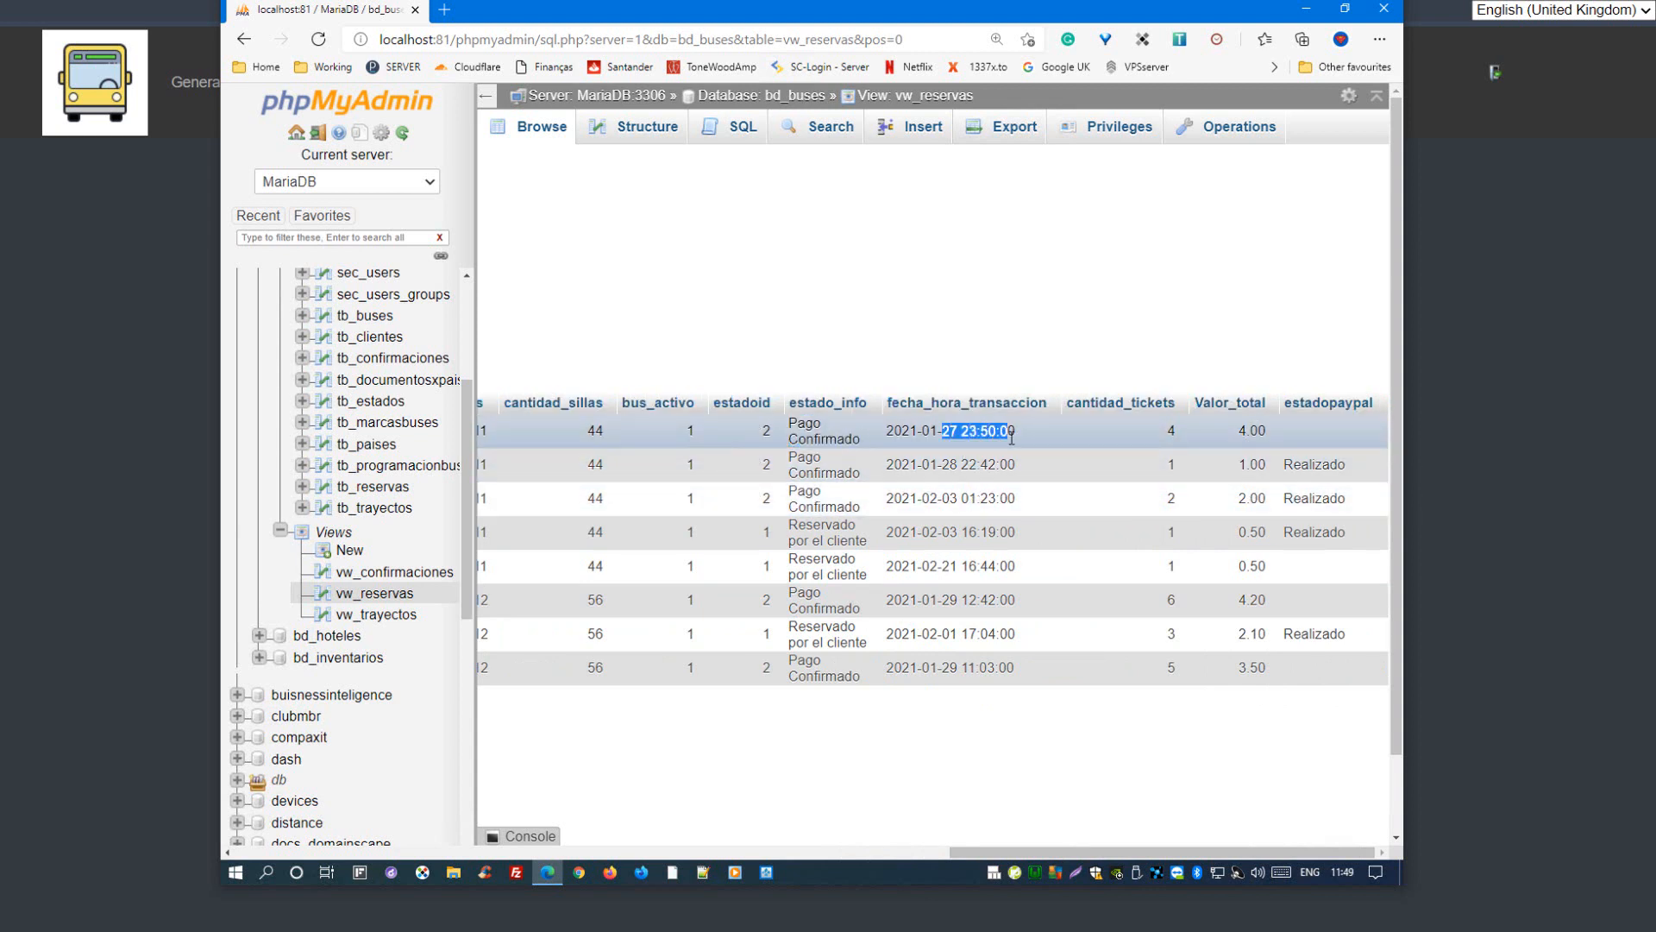
pyautogui.click(1171, 429)
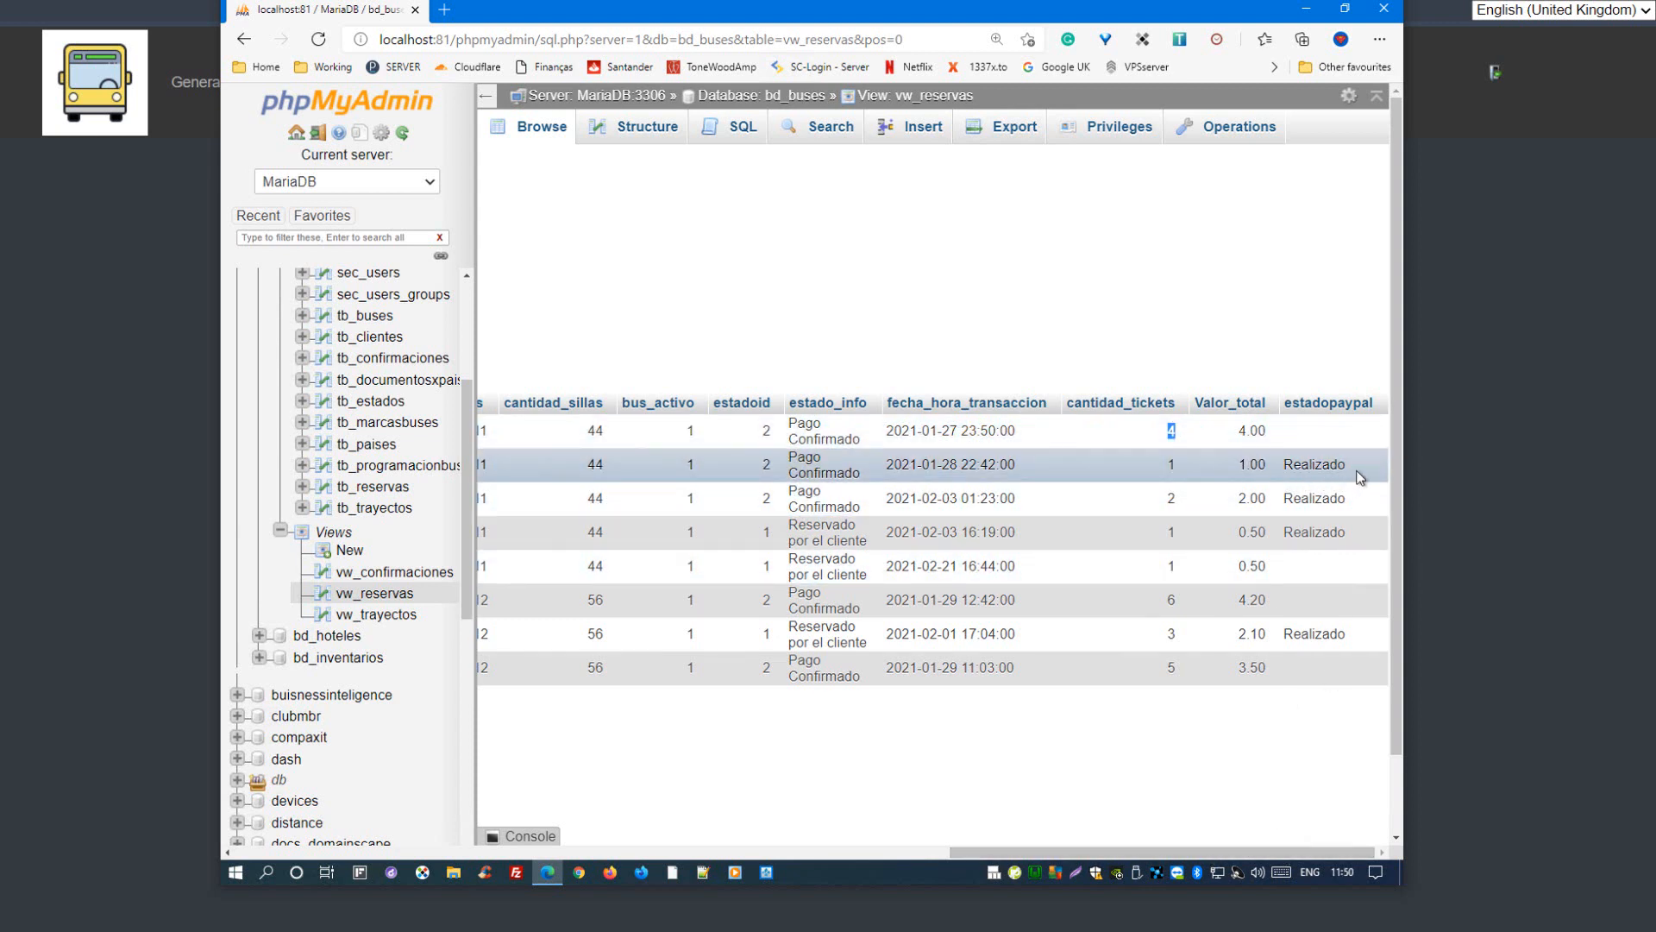
pyautogui.moveTo(1357, 472); pyautogui.dragTo(1281, 473)
pyautogui.click(1236, 742)
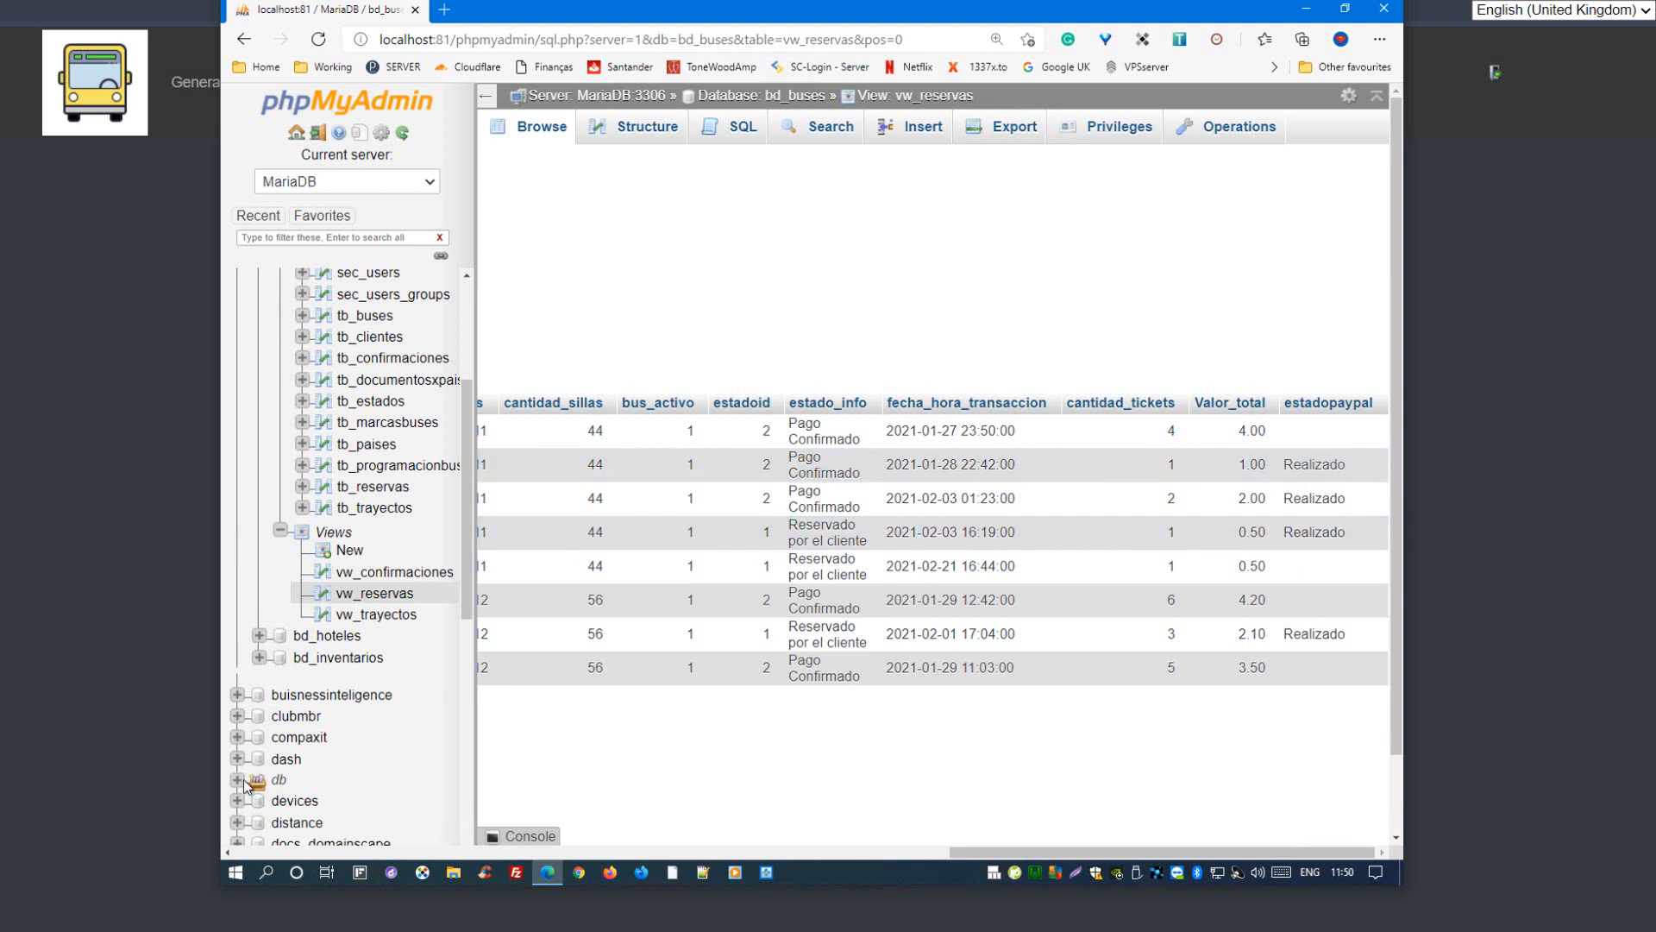
# Step: Open the vw_trayectos view and point out the origin and destination of the first trajectory
pyautogui.click(376, 614)
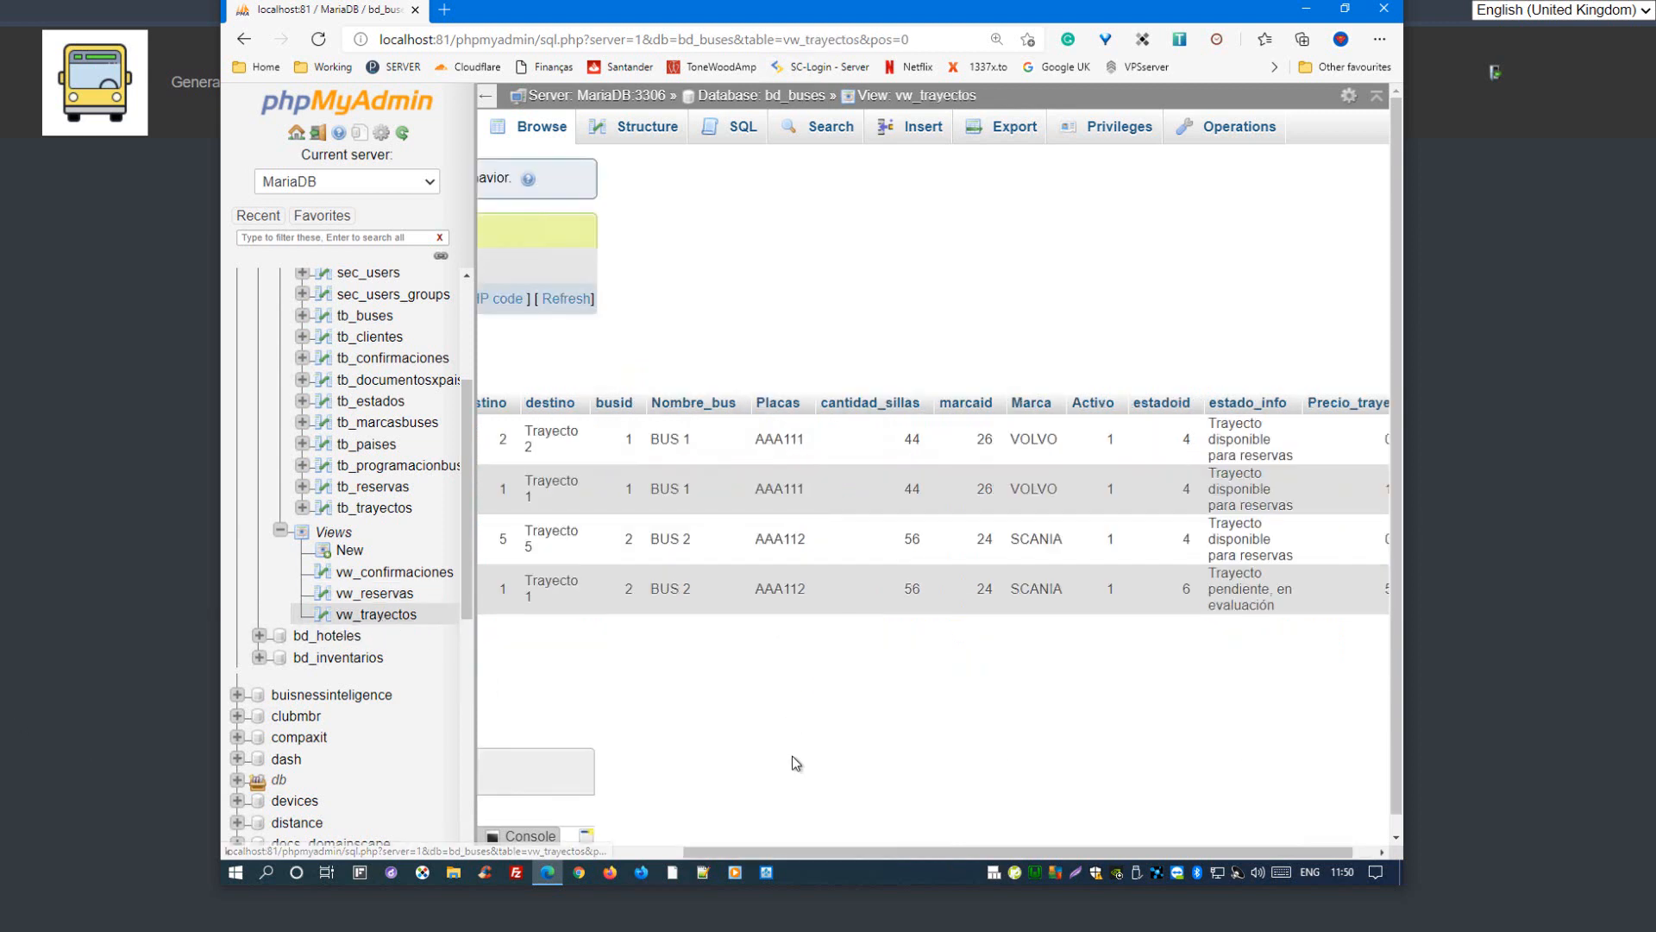
pyautogui.moveTo(917, 850); pyautogui.dragTo(558, 880)
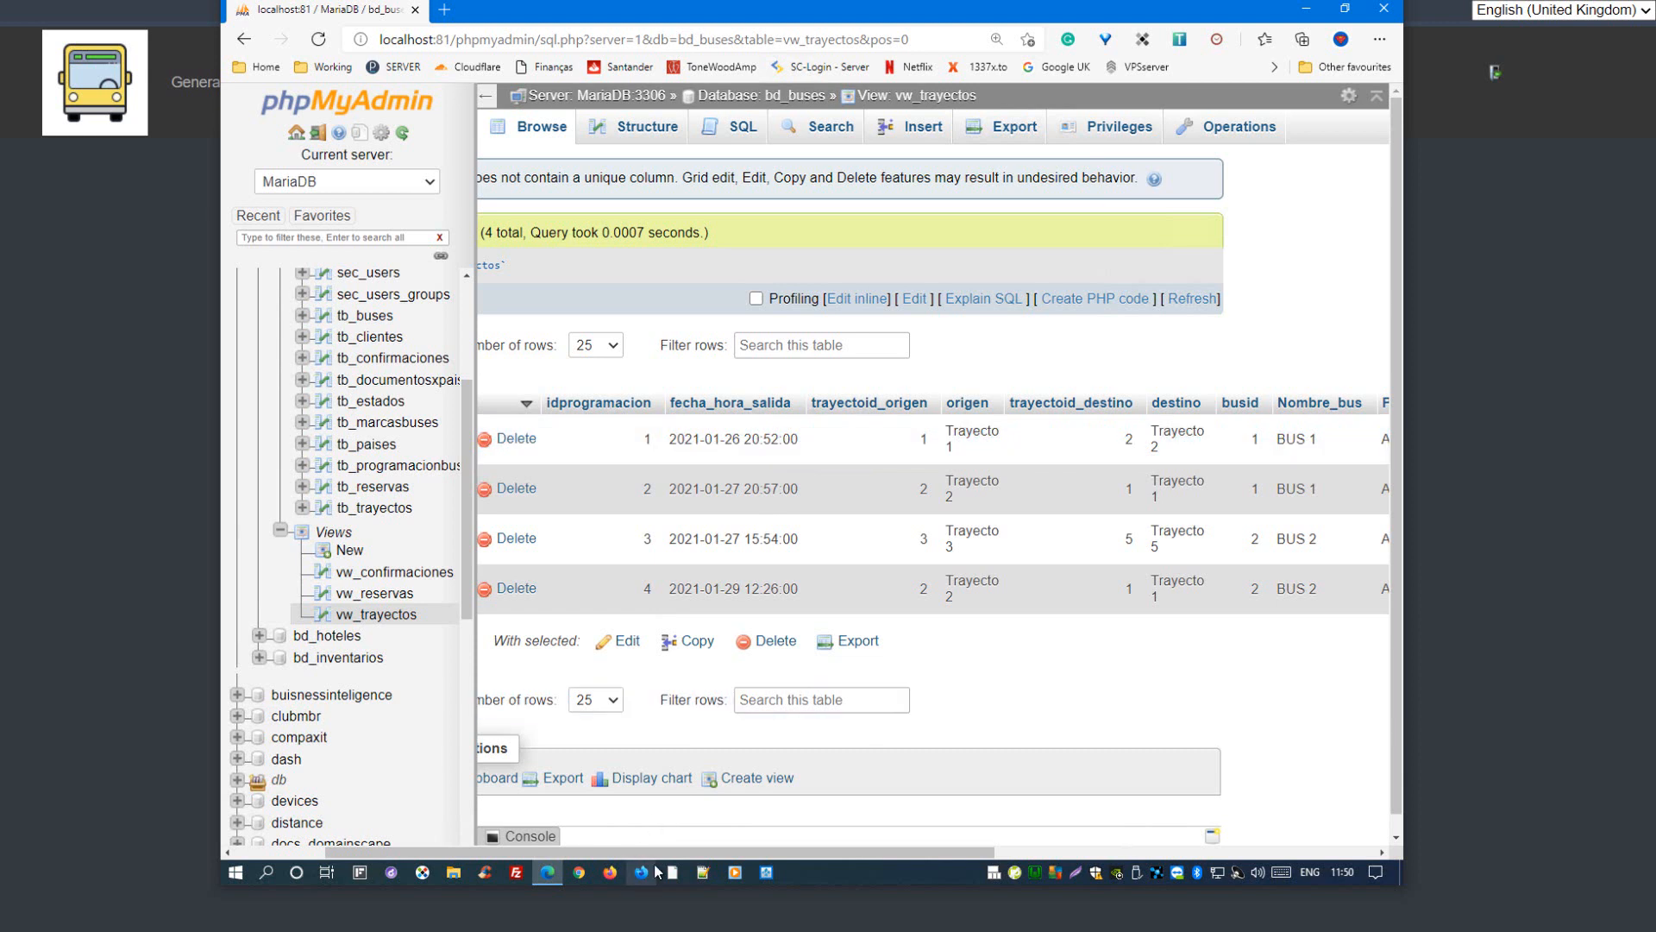
pyautogui.moveTo(645, 853); pyautogui.dragTo(781, 798)
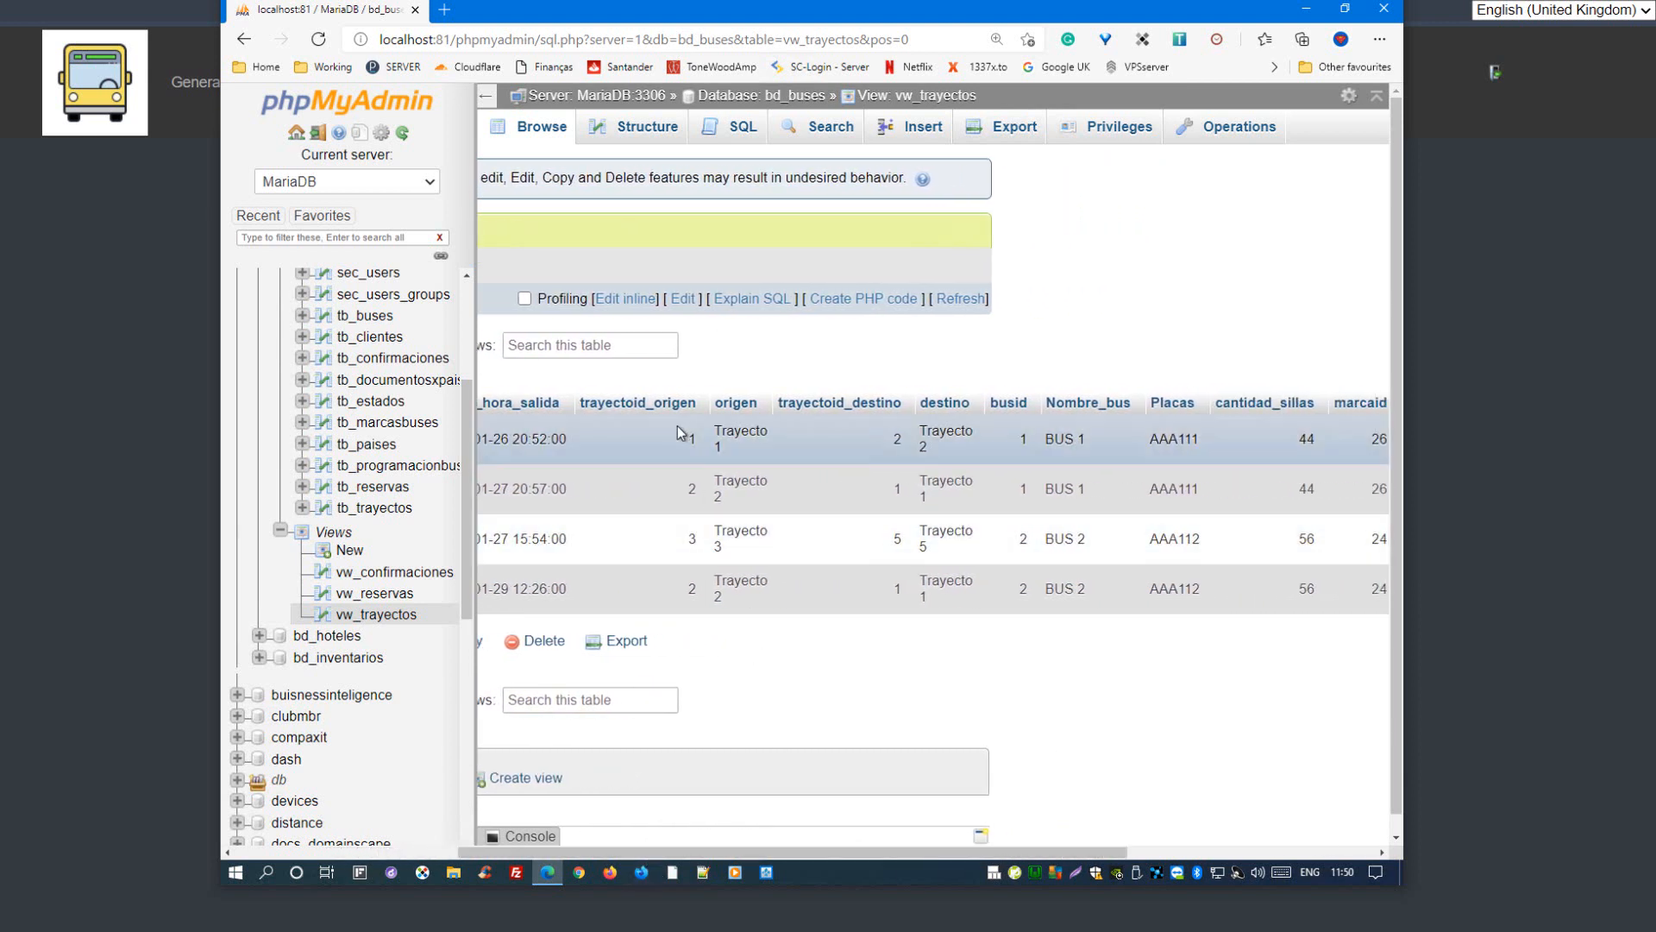
pyautogui.moveTo(726, 447); pyautogui.dragTo(715, 432)
pyautogui.doubleClick(901, 440)
pyautogui.moveTo(930, 449); pyautogui.dragTo(914, 412)
pyautogui.click(1024, 488)
# Step: Point out the plate, seat quantity and brand of the first trajectory in vw_trayectos, through to the price column
pyautogui.moveTo(1091, 851); pyautogui.dragTo(1337, 829)
pyautogui.doubleClick(754, 439)
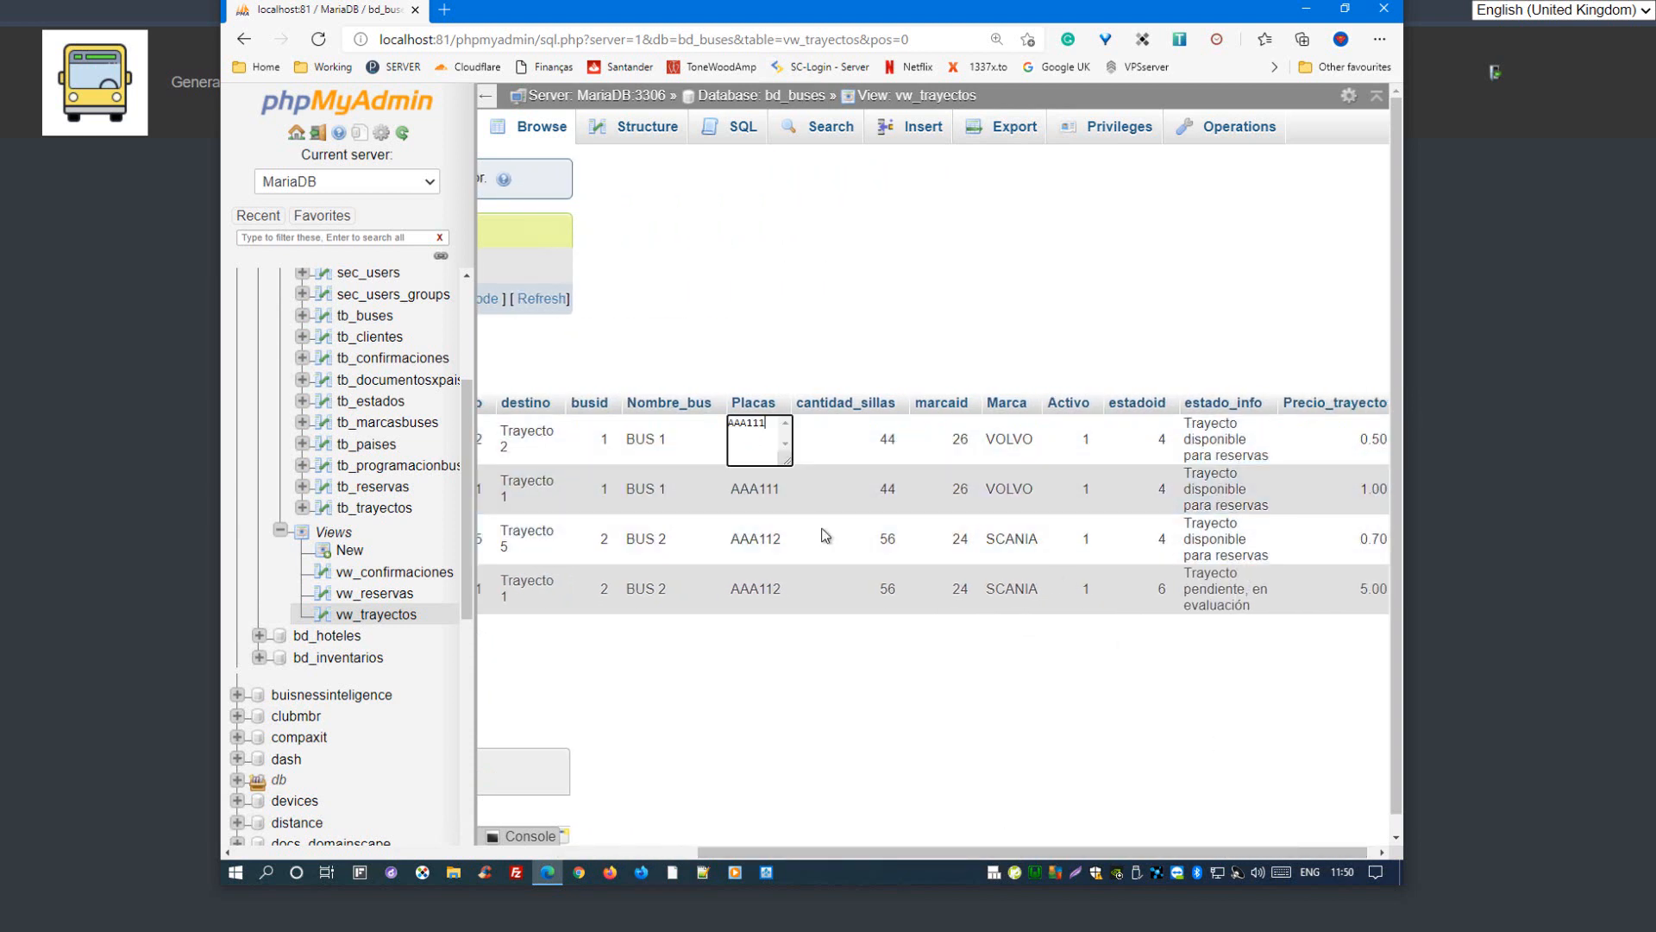
pyautogui.click(986, 626)
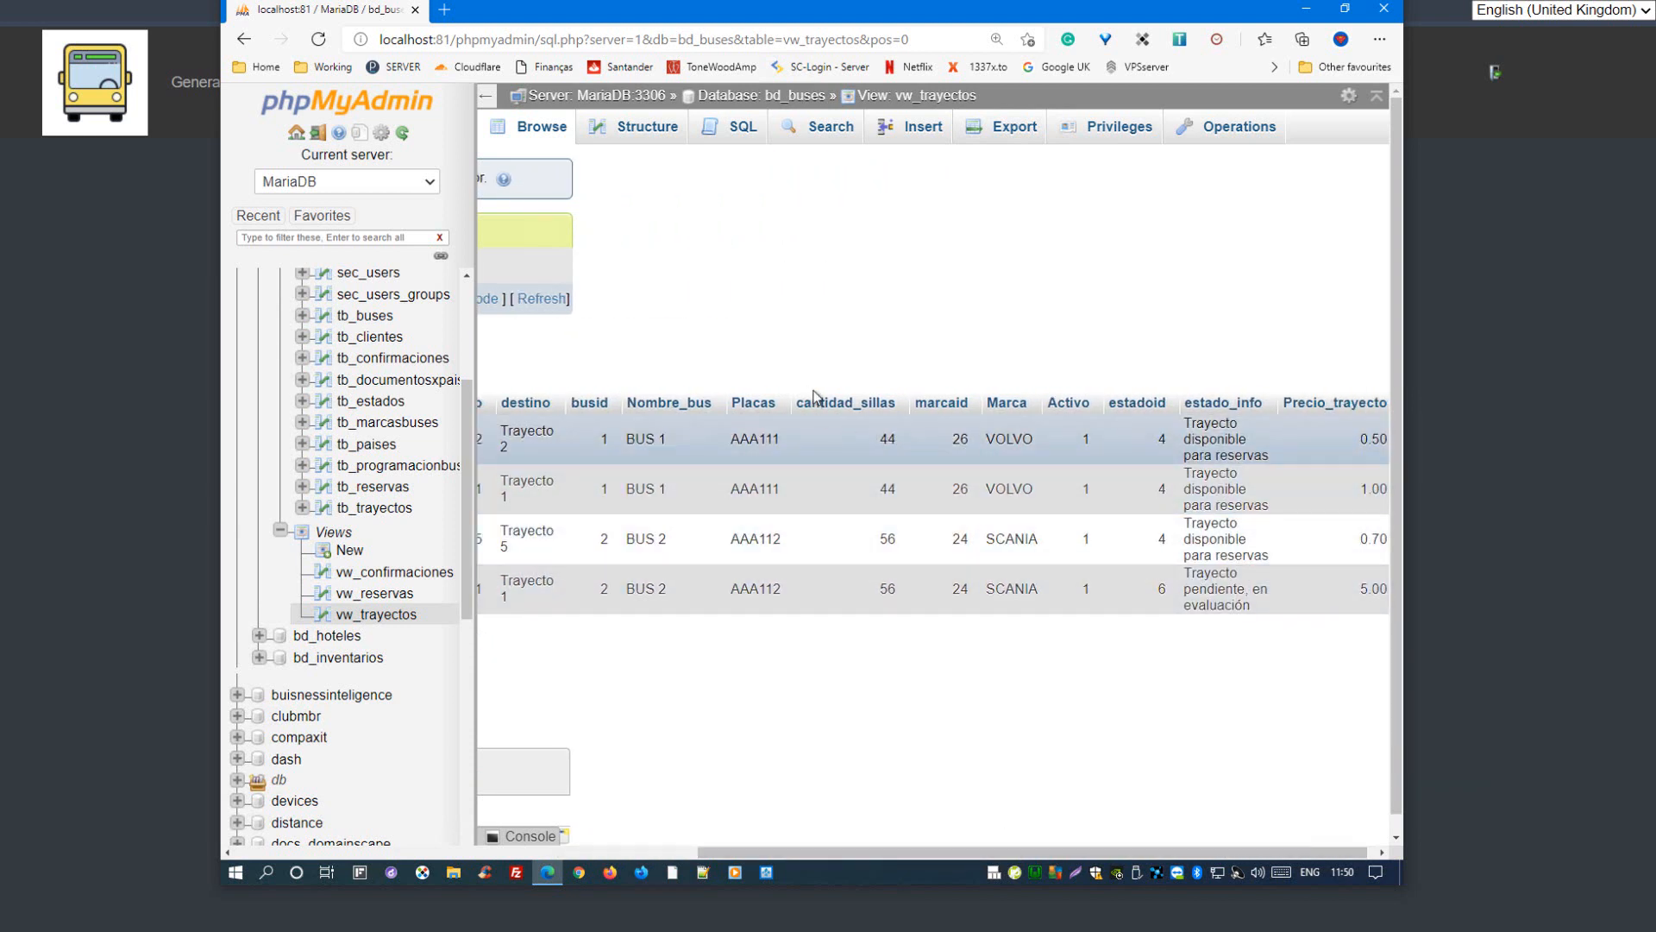
pyautogui.click(877, 412)
pyautogui.doubleClick(1018, 444)
pyautogui.click(1150, 790)
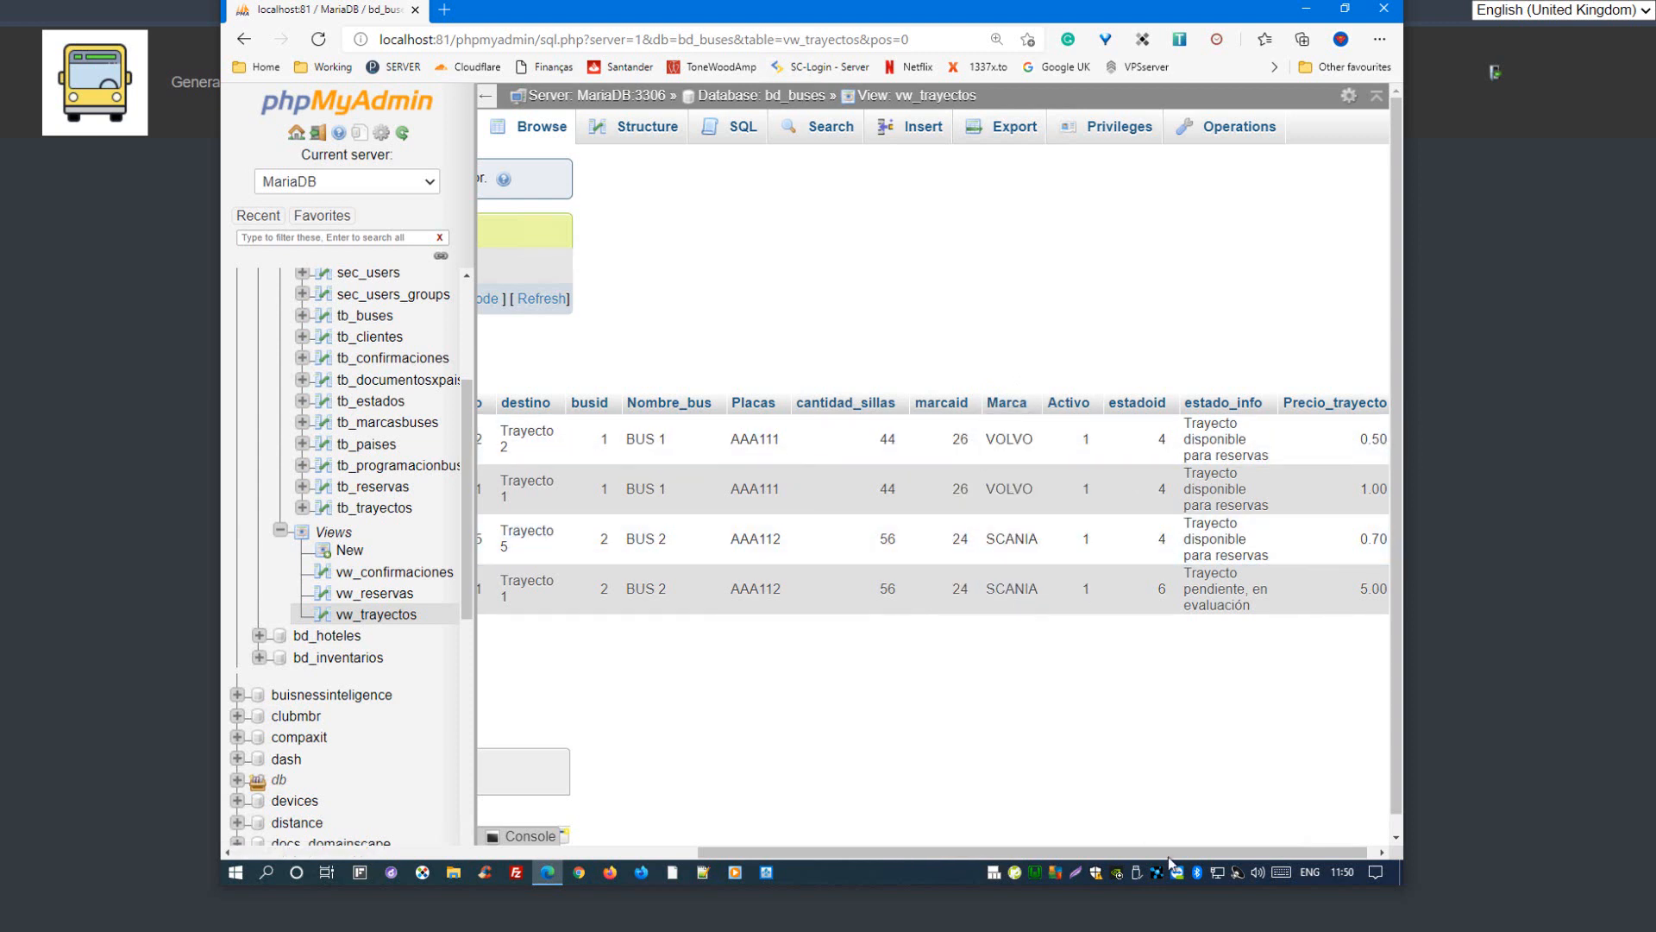
pyautogui.moveTo(1170, 854); pyautogui.dragTo(1176, 854)
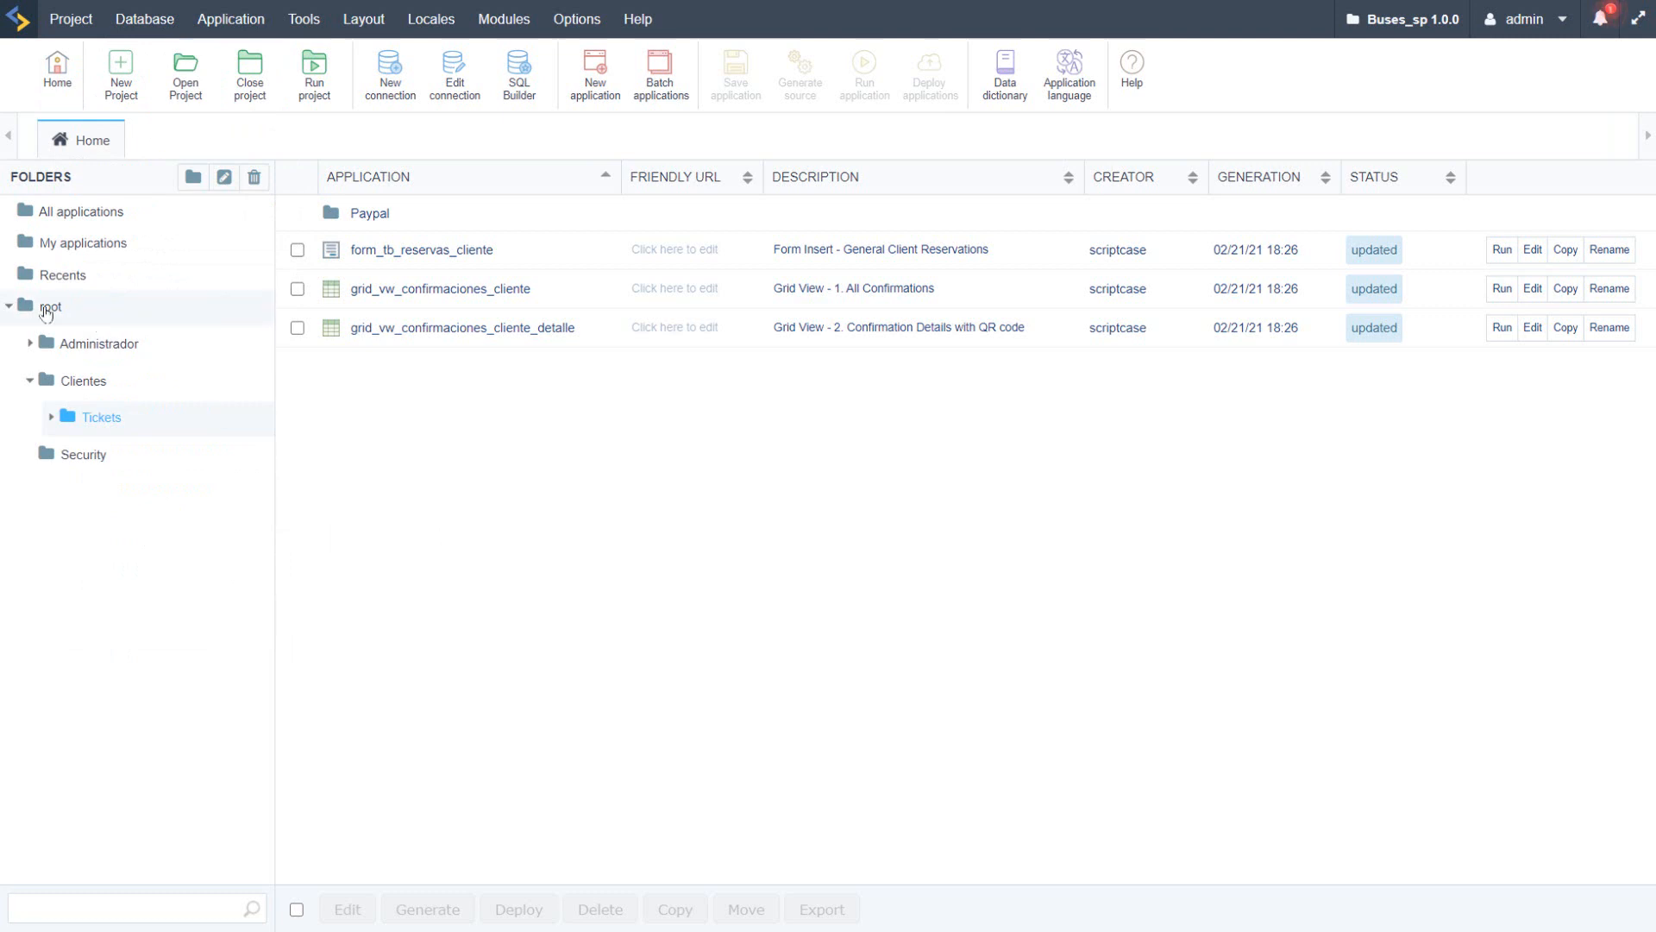
# Step: Switch to Scriptcase, list the Administrador folder's applications, briefly view form_tb_documentosxpais and select its name in the list
pyautogui.click(49, 308)
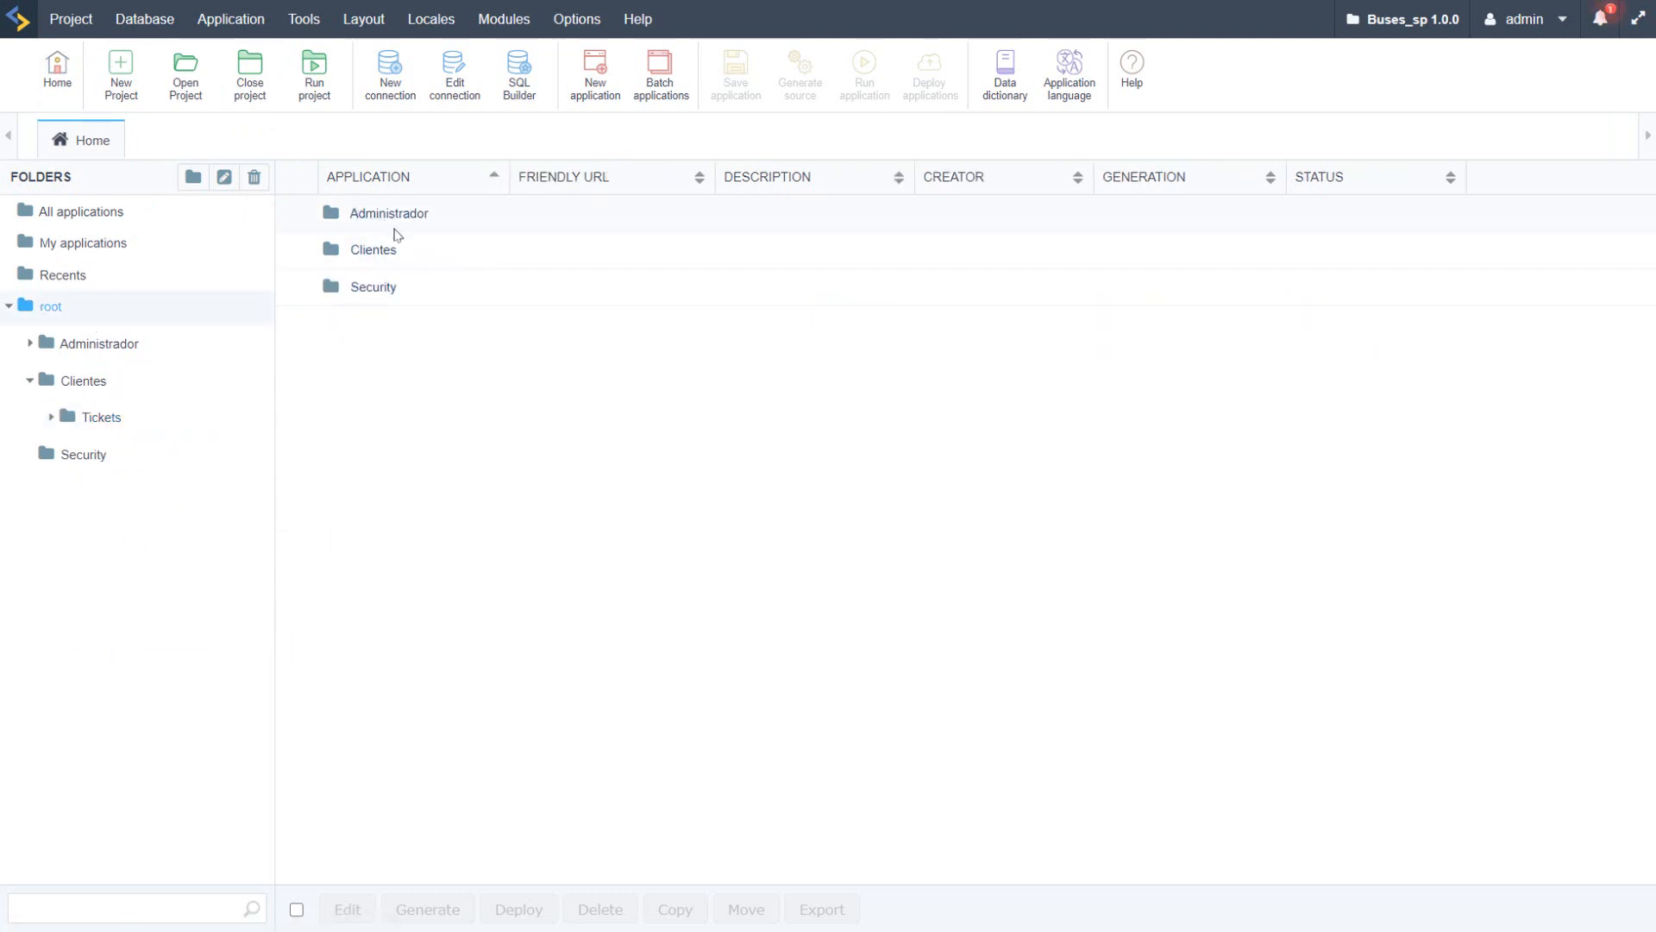
pyautogui.click(113, 345)
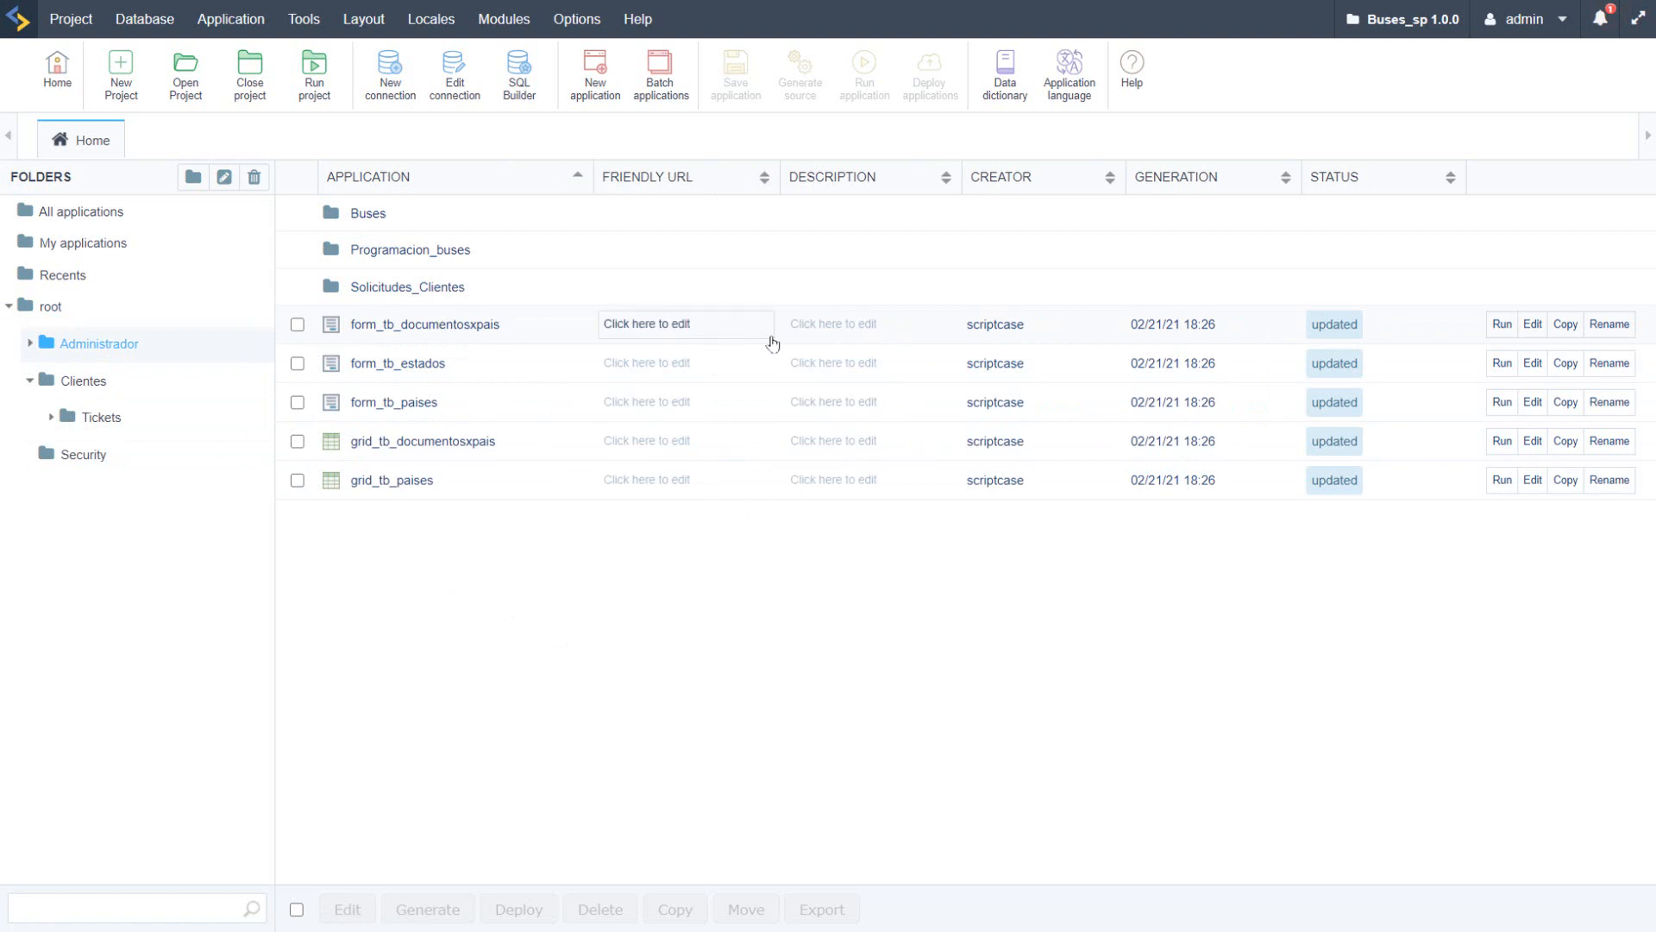
pyautogui.click(454, 325)
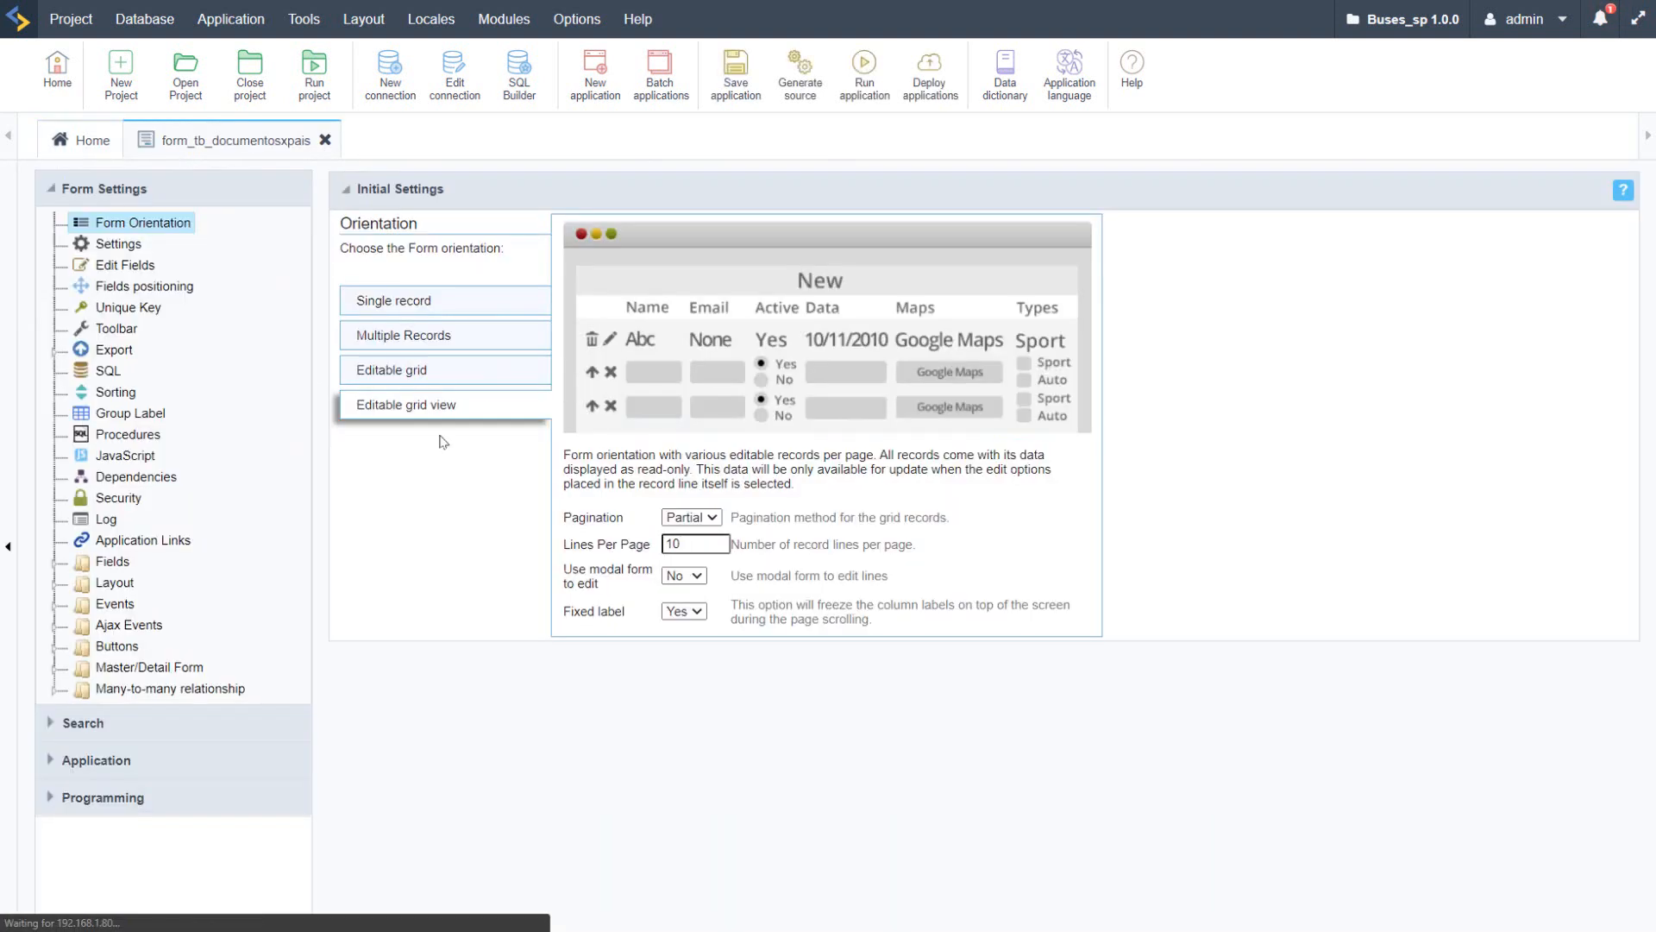
pyautogui.click(326, 139)
pyautogui.doubleClick(357, 341)
pyautogui.hotkey('ctrl', 'c')
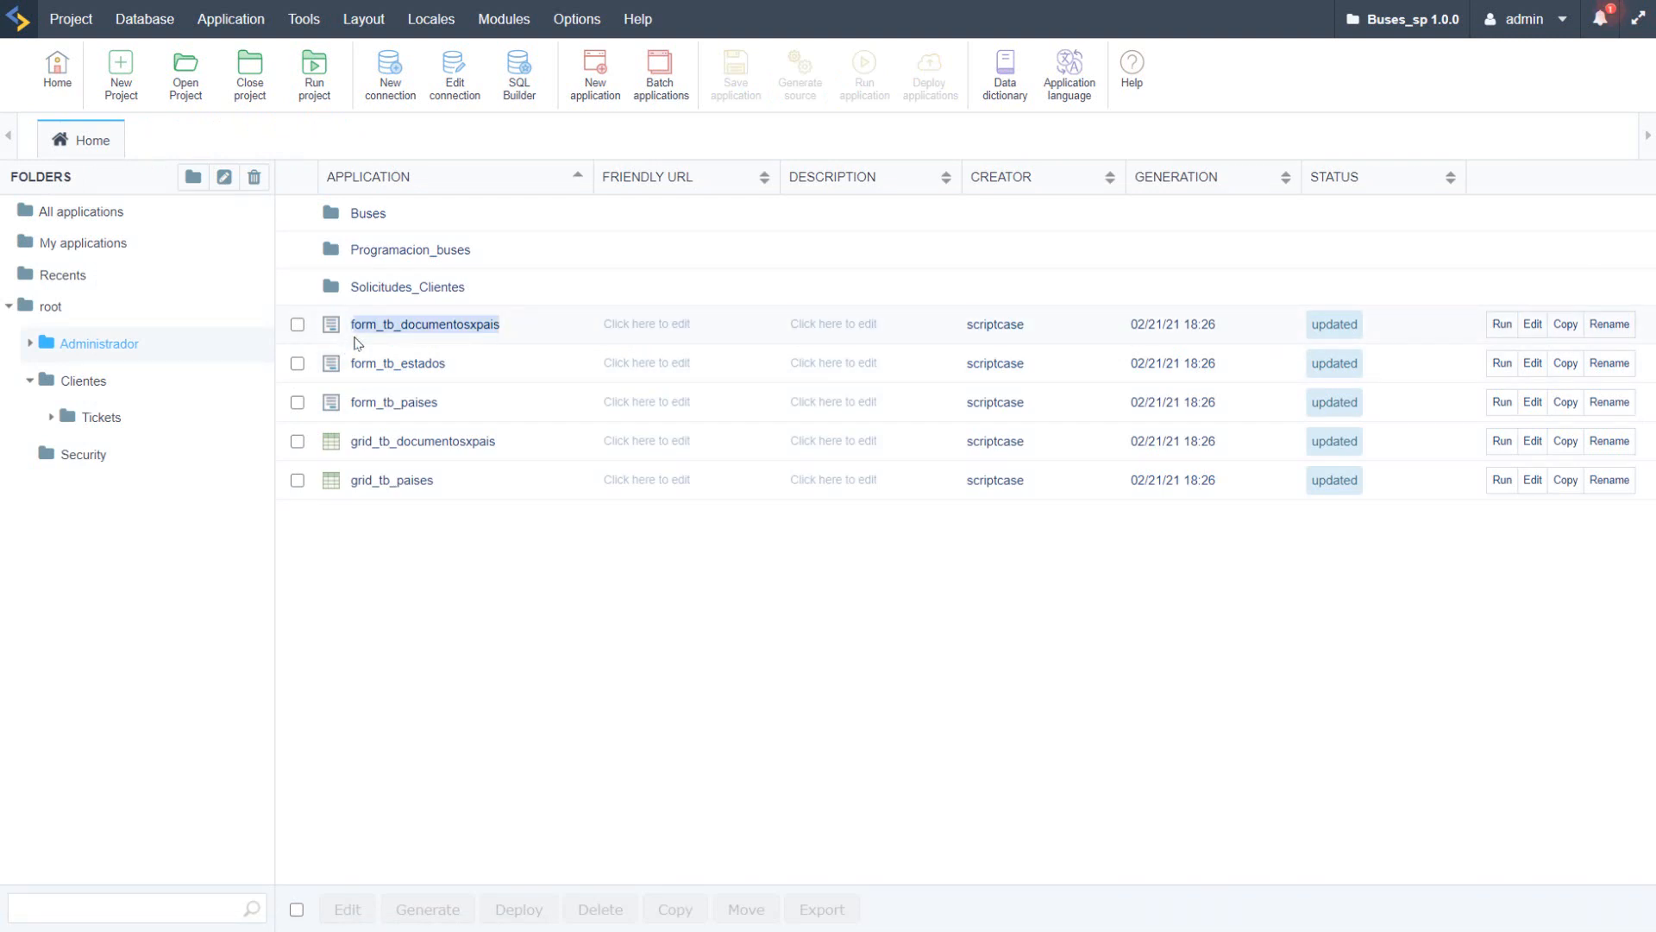
pyautogui.hotkey('alt', 'Tab')
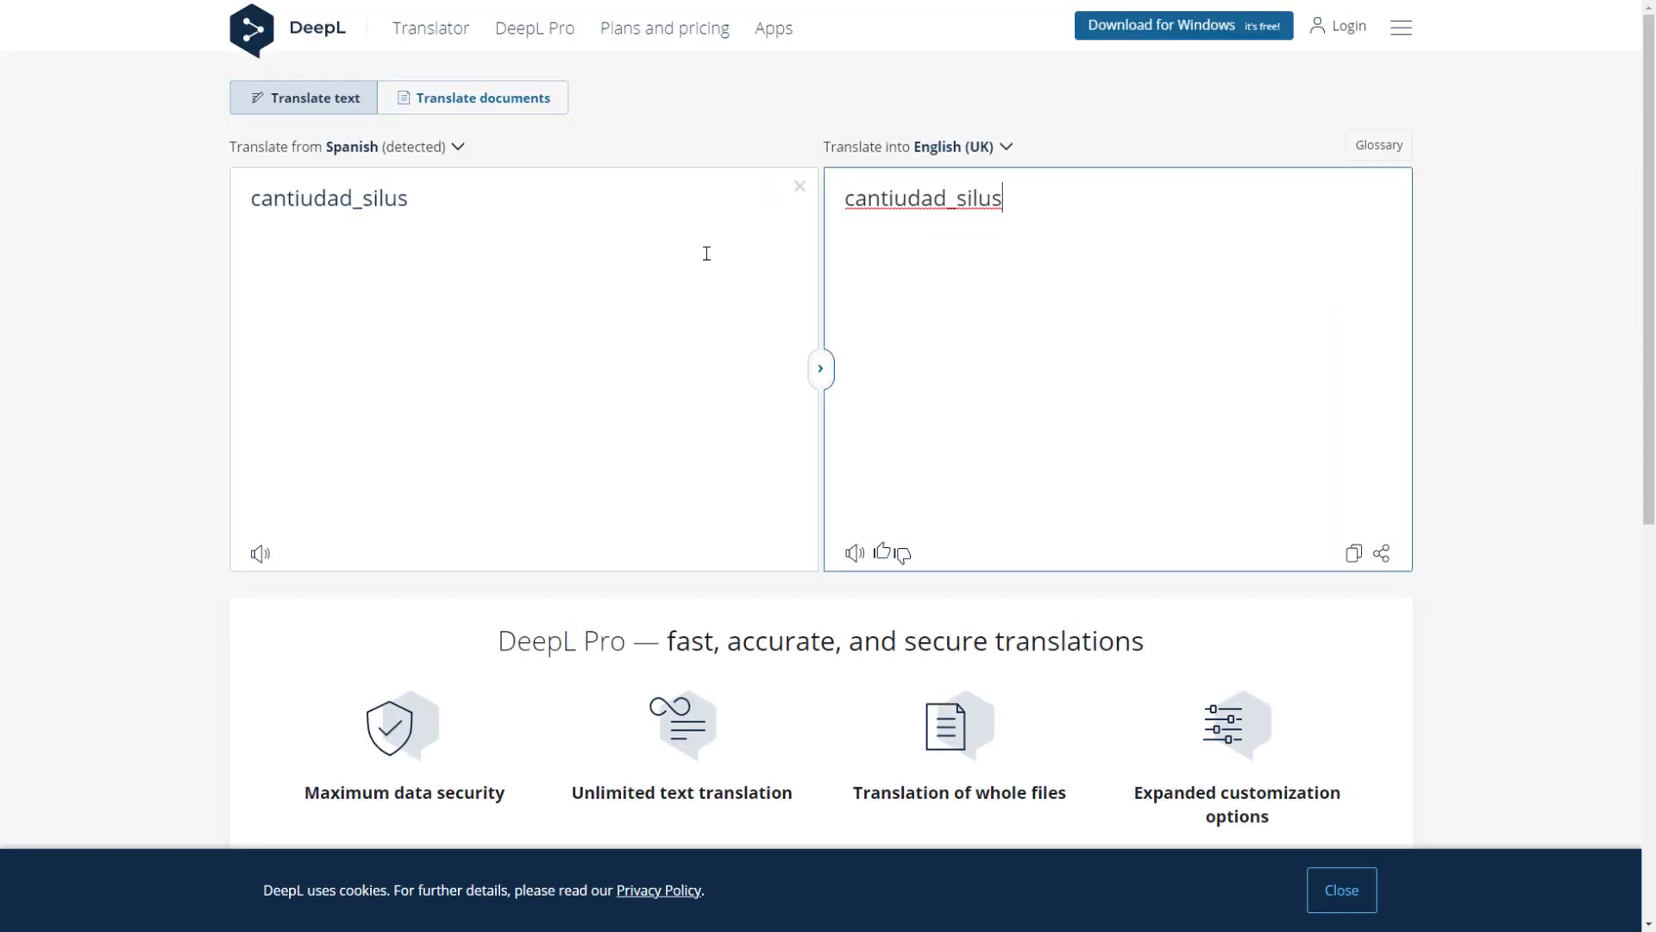
pyautogui.click(428, 233)
pyautogui.moveTo(429, 233); pyautogui.dragTo(163, 196)
pyautogui.write('https://dashboard.gotowebinar.com/')
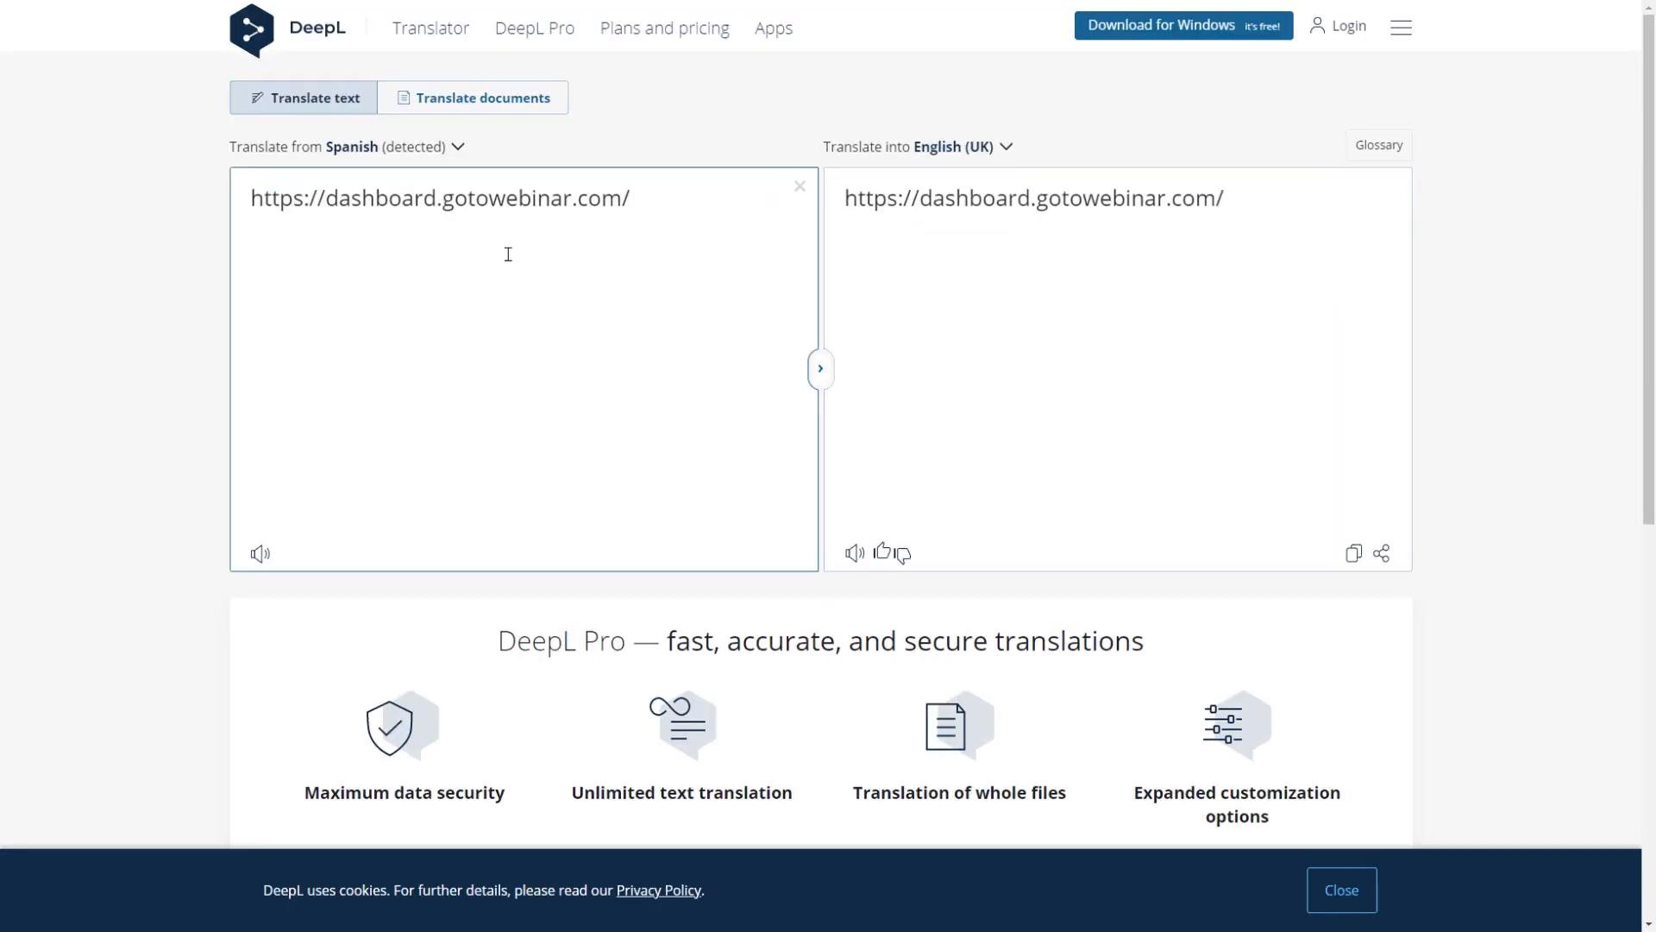
pyautogui.hotkey('ctrl', 'z')
pyautogui.hotkey('alt', 'Tab')
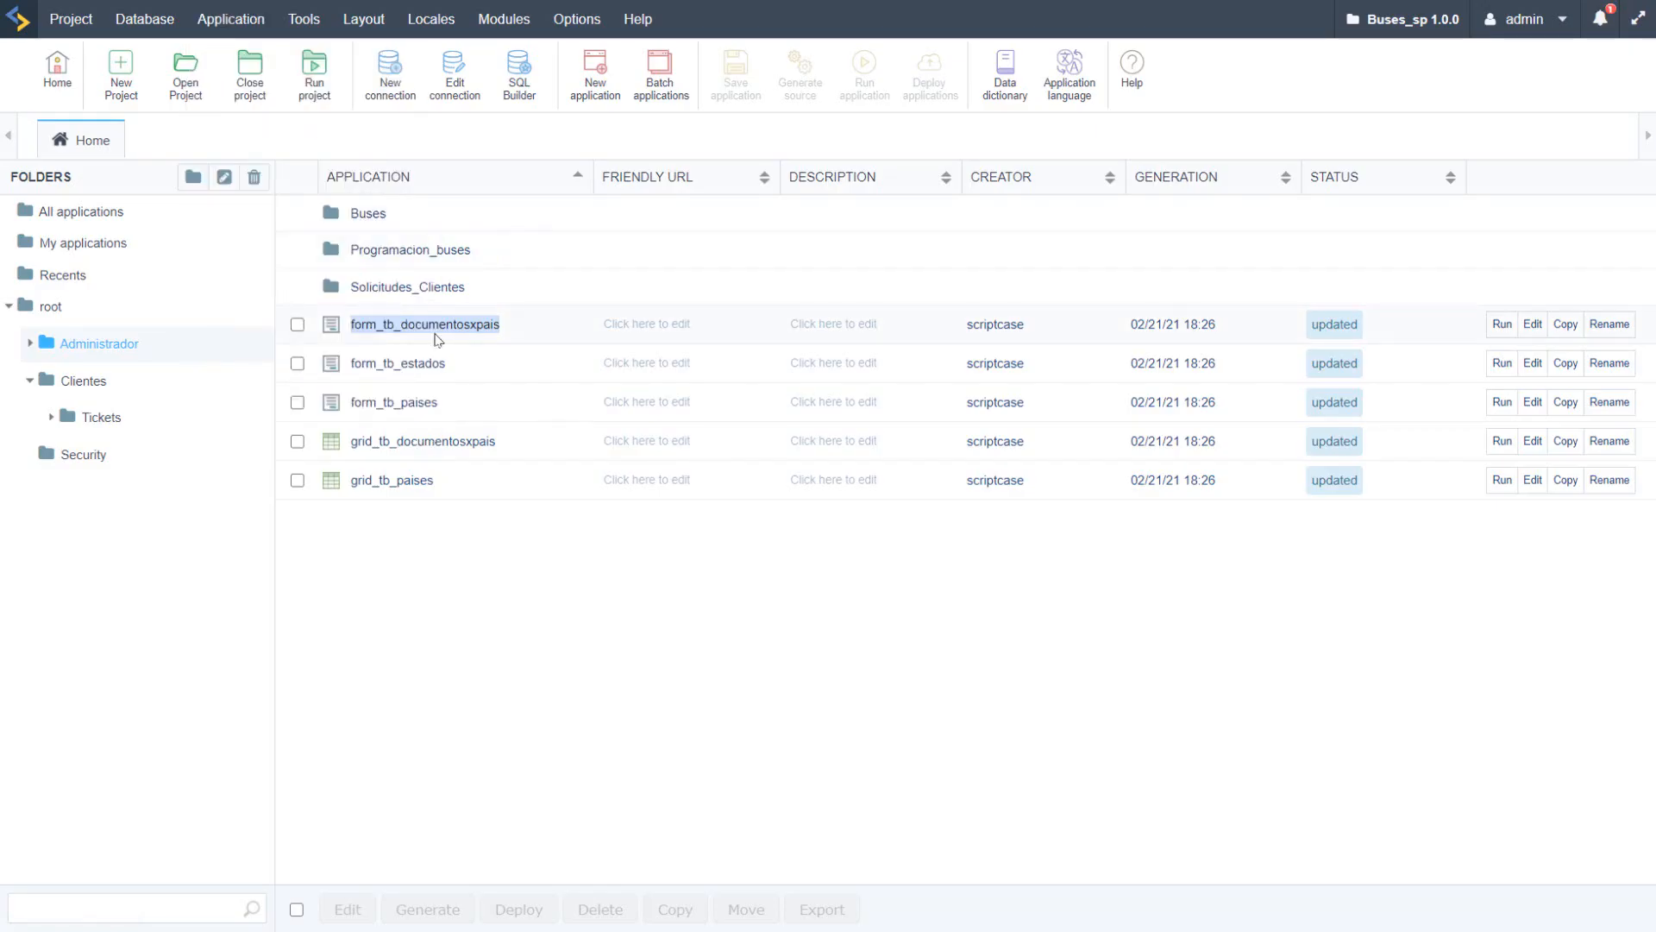
# Step: Copy the name form_tb_documentosxpais, look up its English (UK) translation in DeepL and highlight the word "pais"
pyautogui.rightClick(406, 336)
pyautogui.click(509, 493)
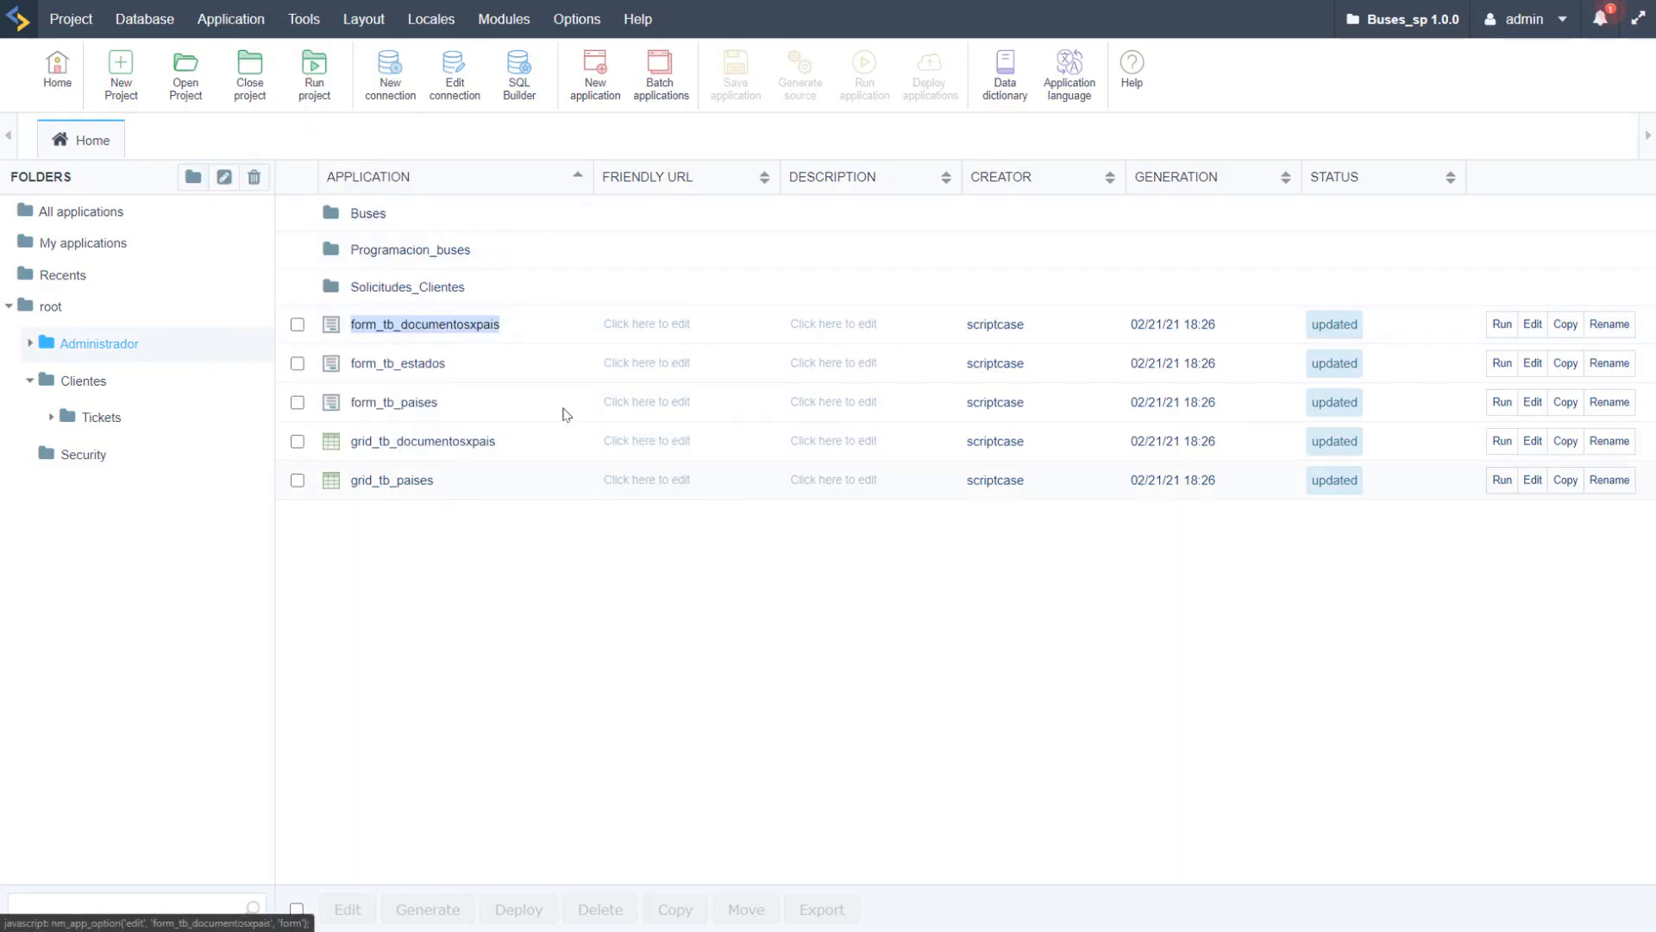
pyautogui.hotkey('alt', 'Tab')
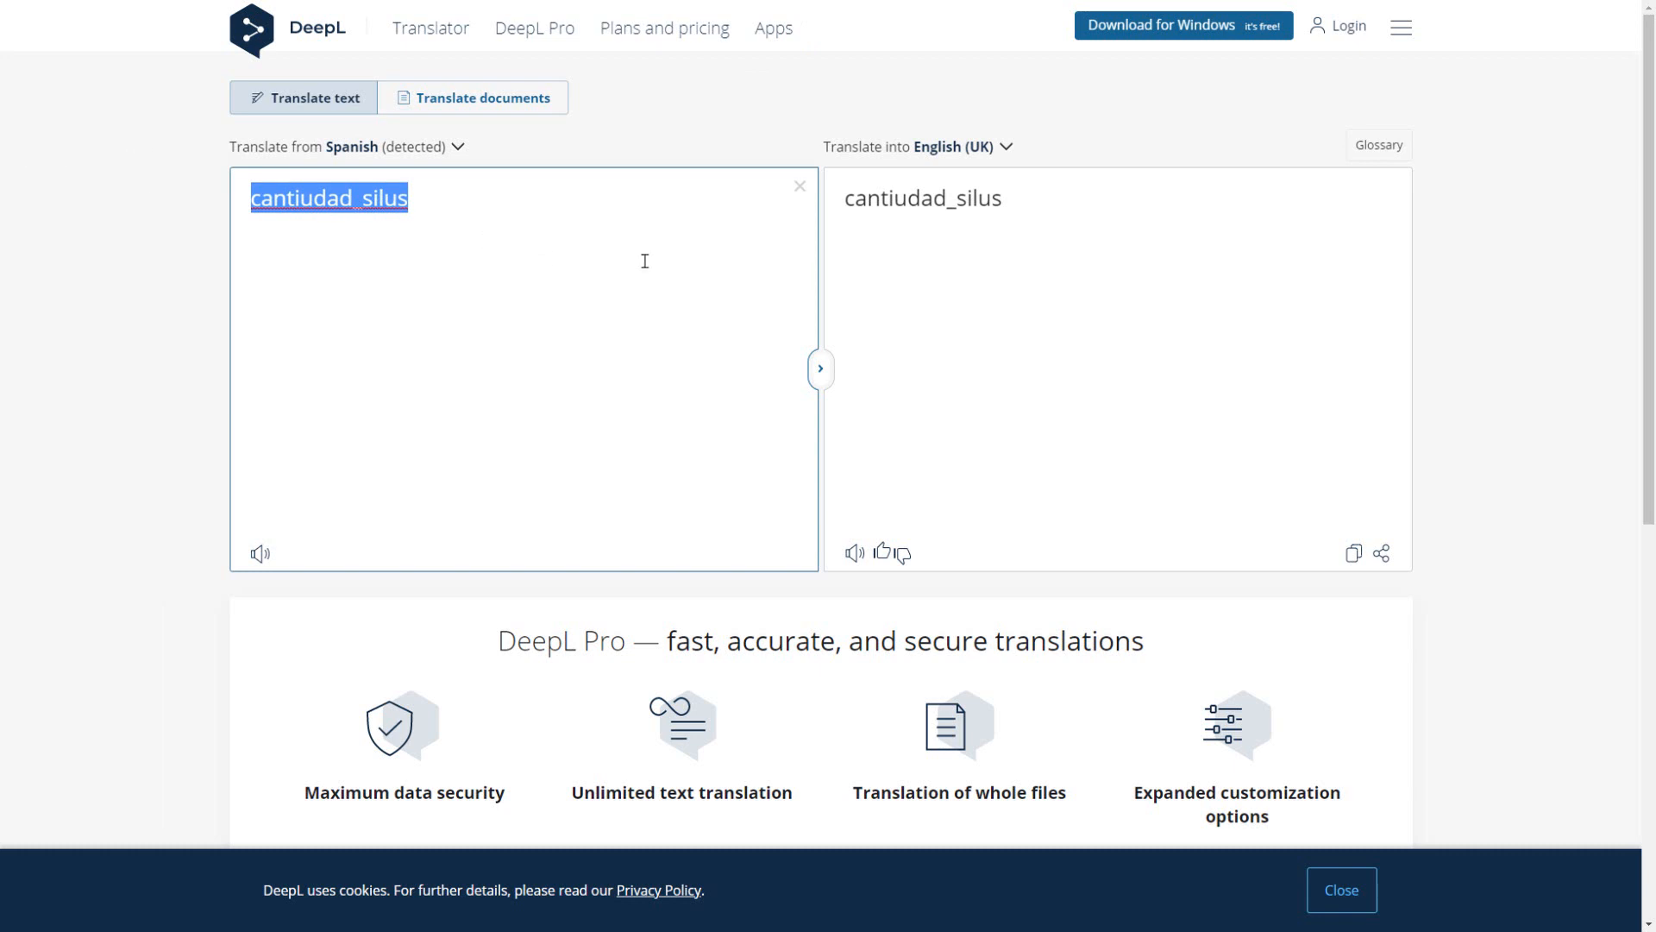
pyautogui.click(434, 207)
pyautogui.moveTo(433, 207); pyautogui.dragTo(250, 206)
pyautogui.hotkey('ctrl', 'v')
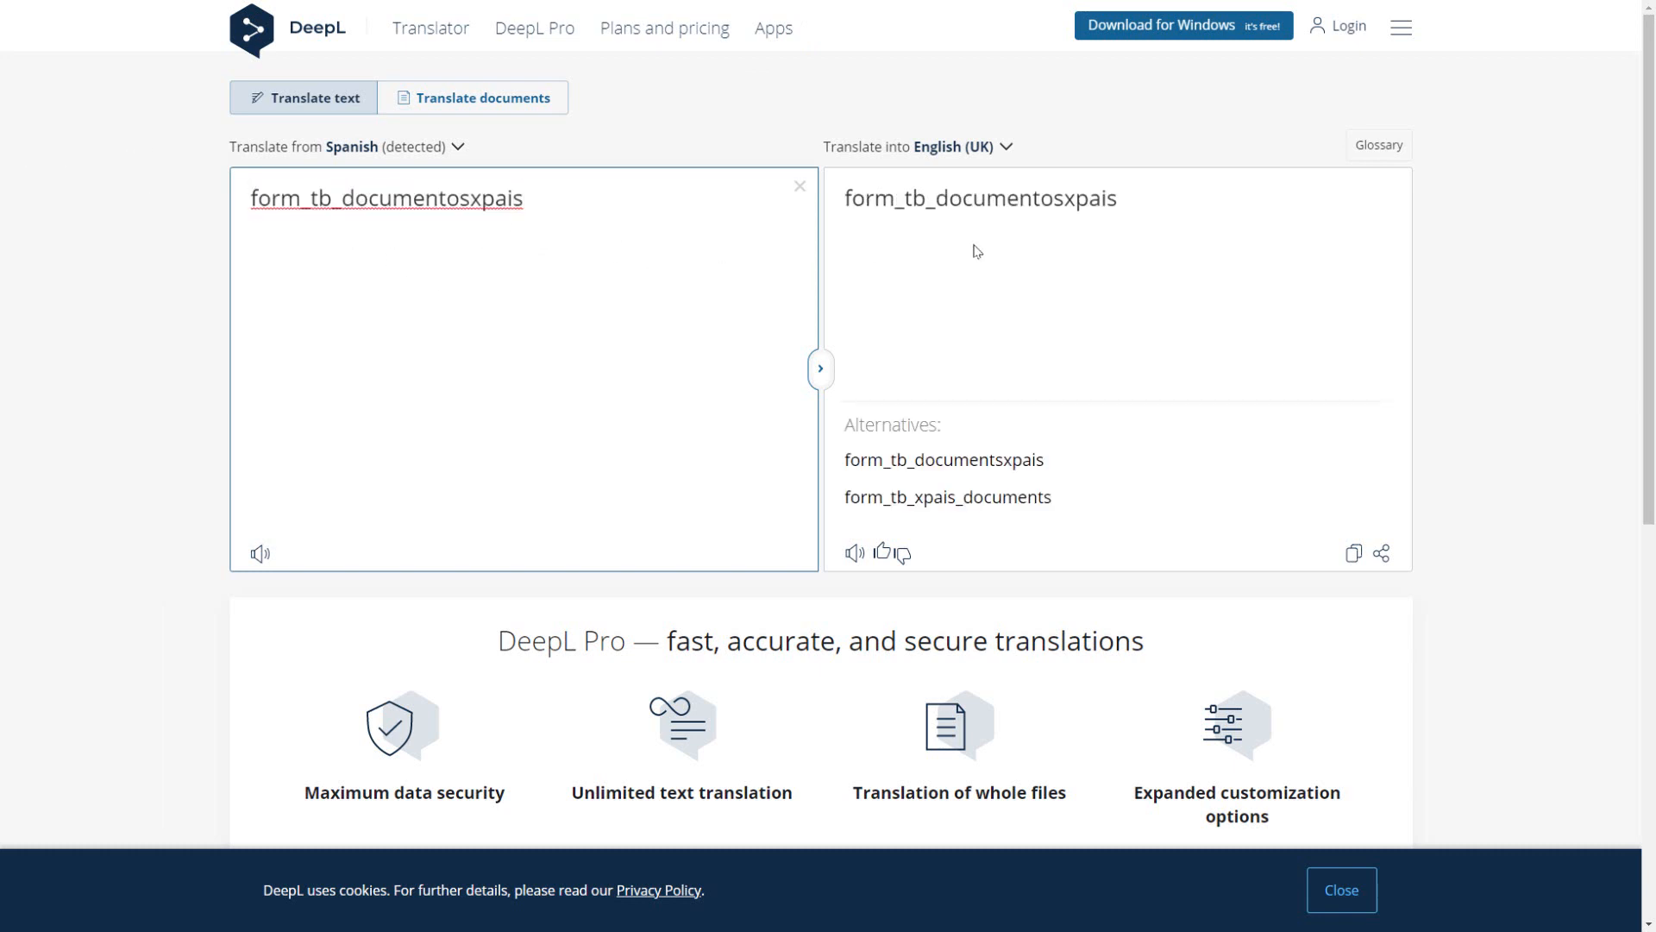
pyautogui.doubleClick(992, 198)
pyautogui.click(1075, 200)
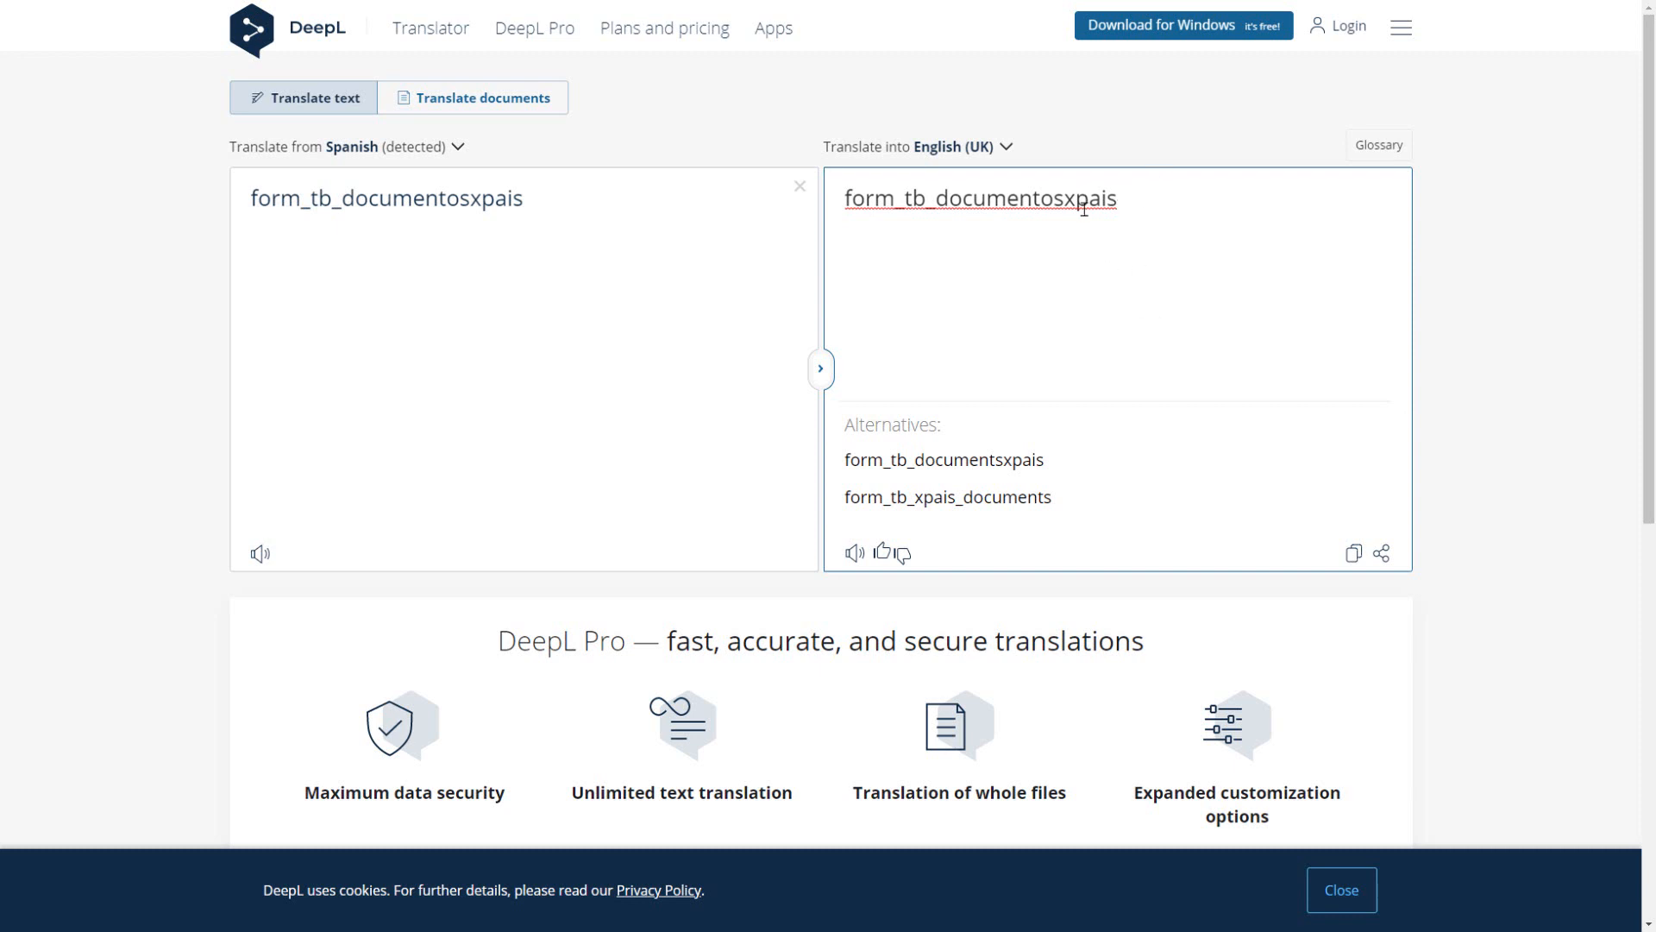
pyautogui.click(1144, 222)
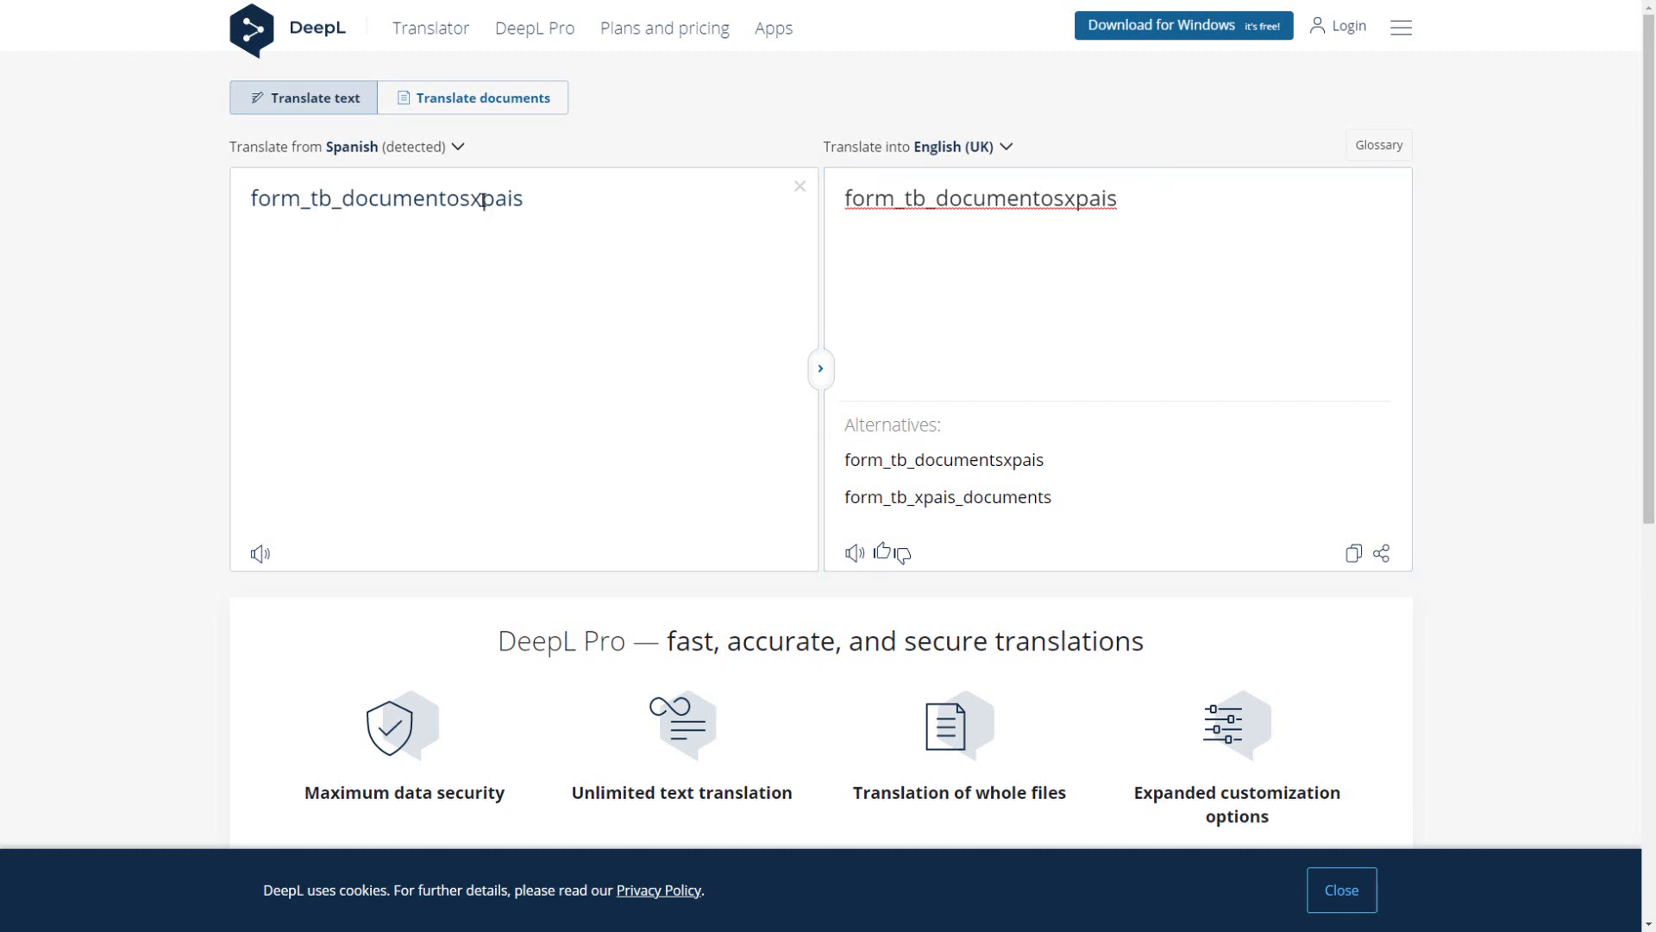
pyautogui.moveTo(482, 199); pyautogui.dragTo(562, 195)
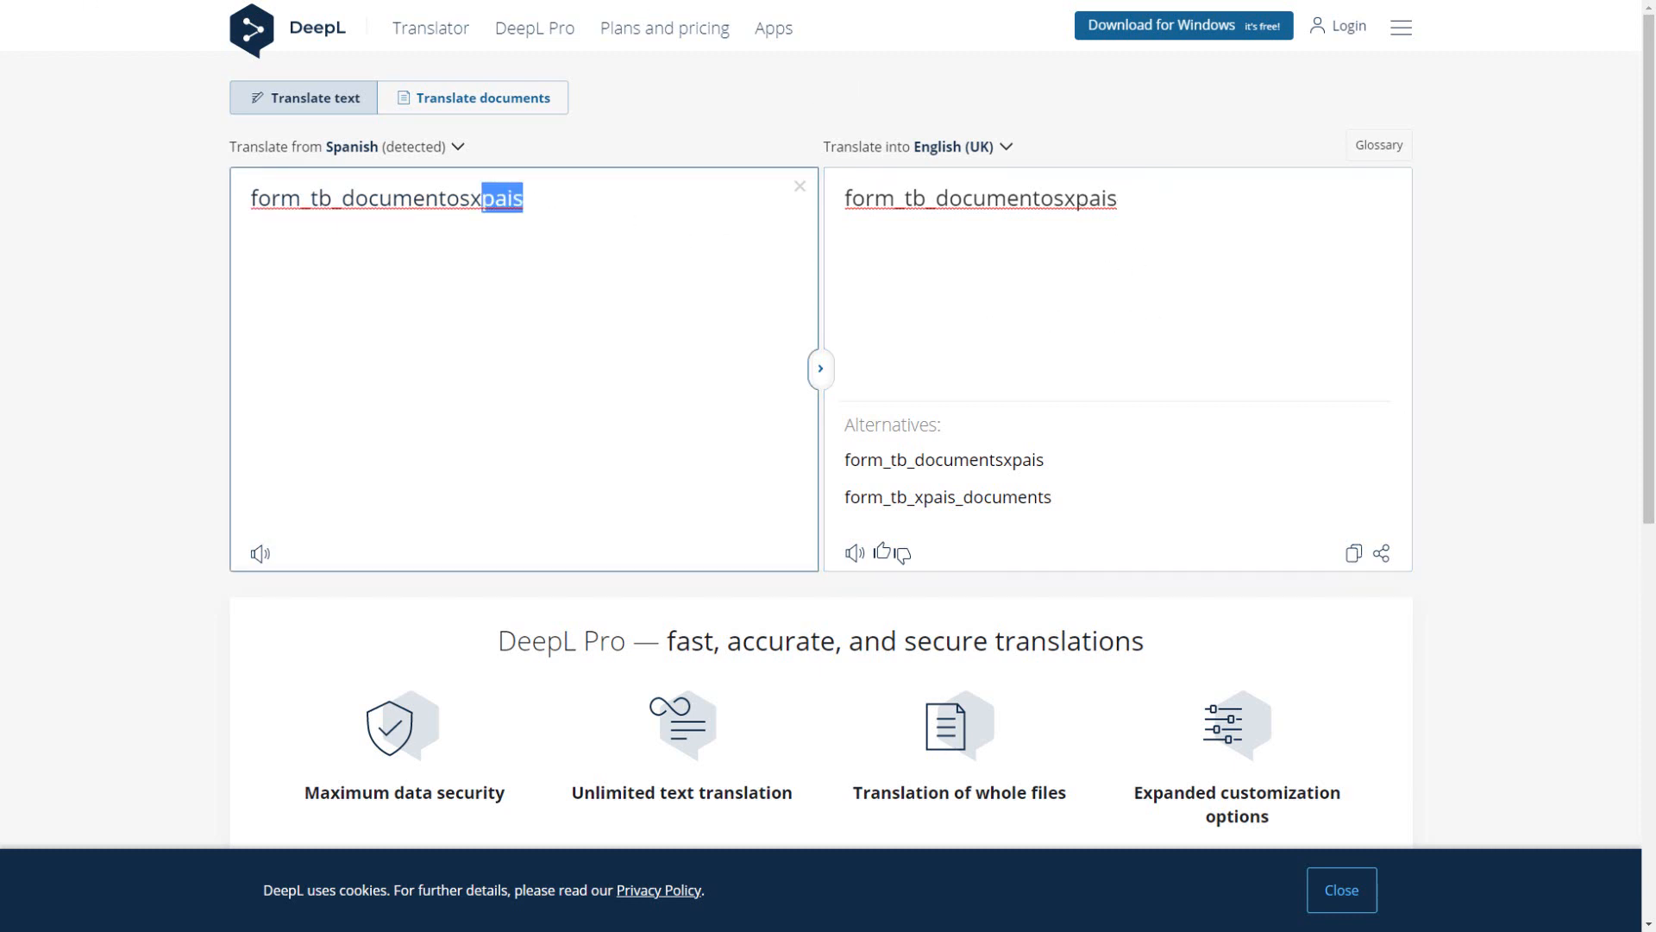
# Step: Back in Scriptcase, set the description of form_tb_documentosxpais to "Document x Country"
pyautogui.click(388, 1)
pyautogui.click(843, 327)
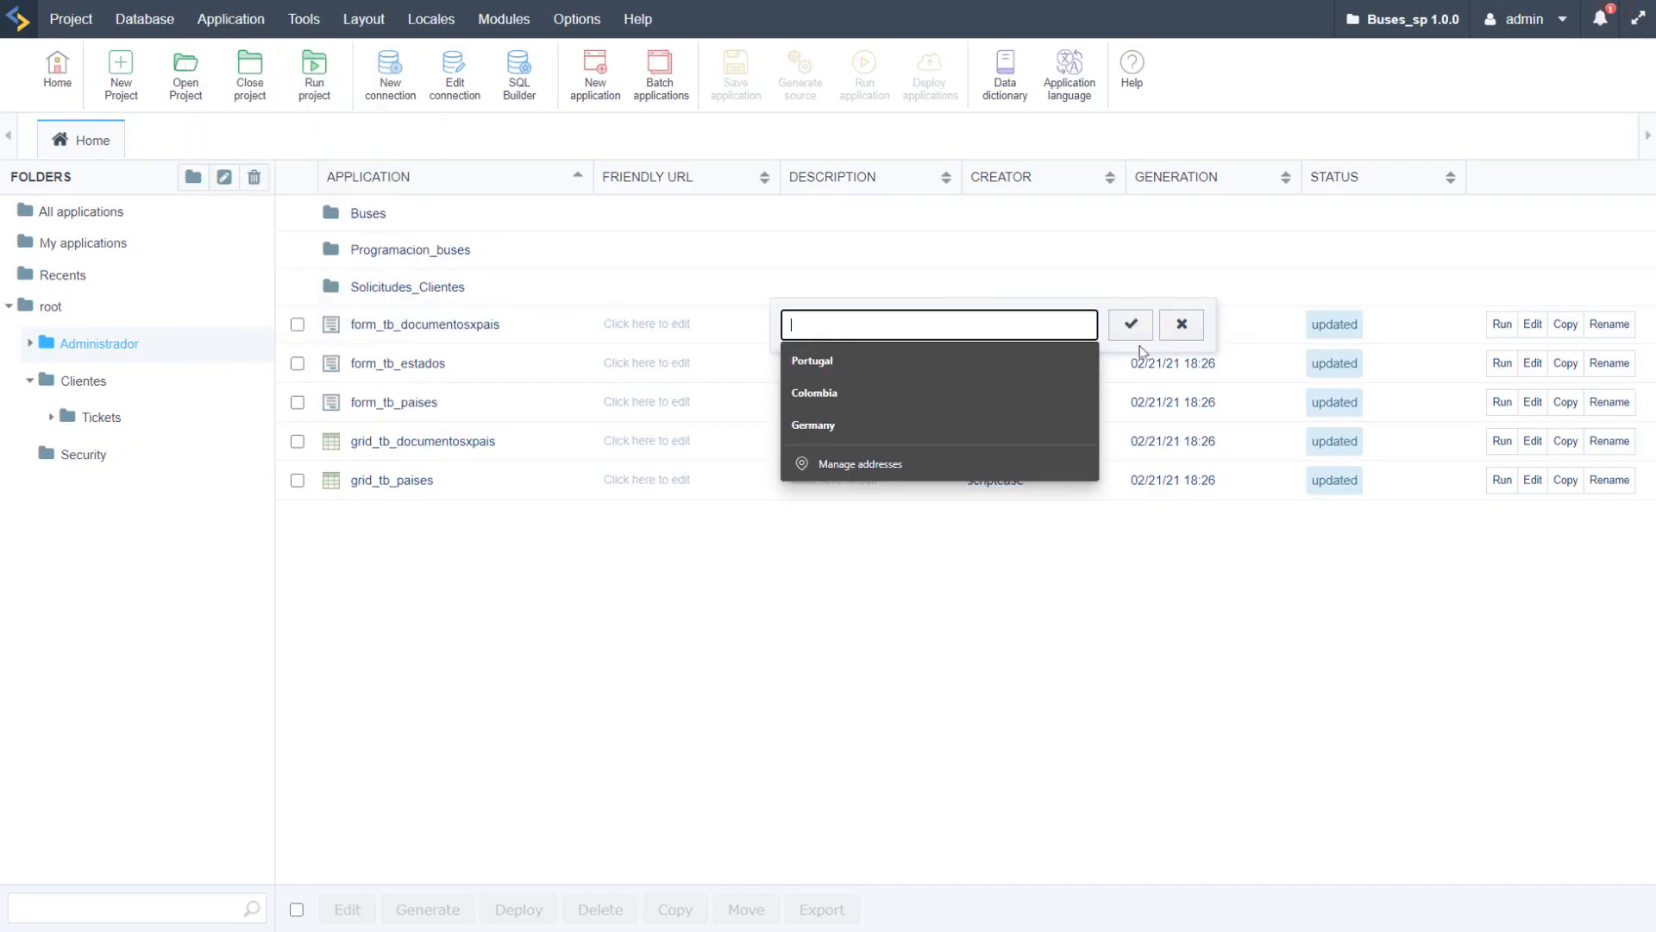
pyautogui.write('Document ')
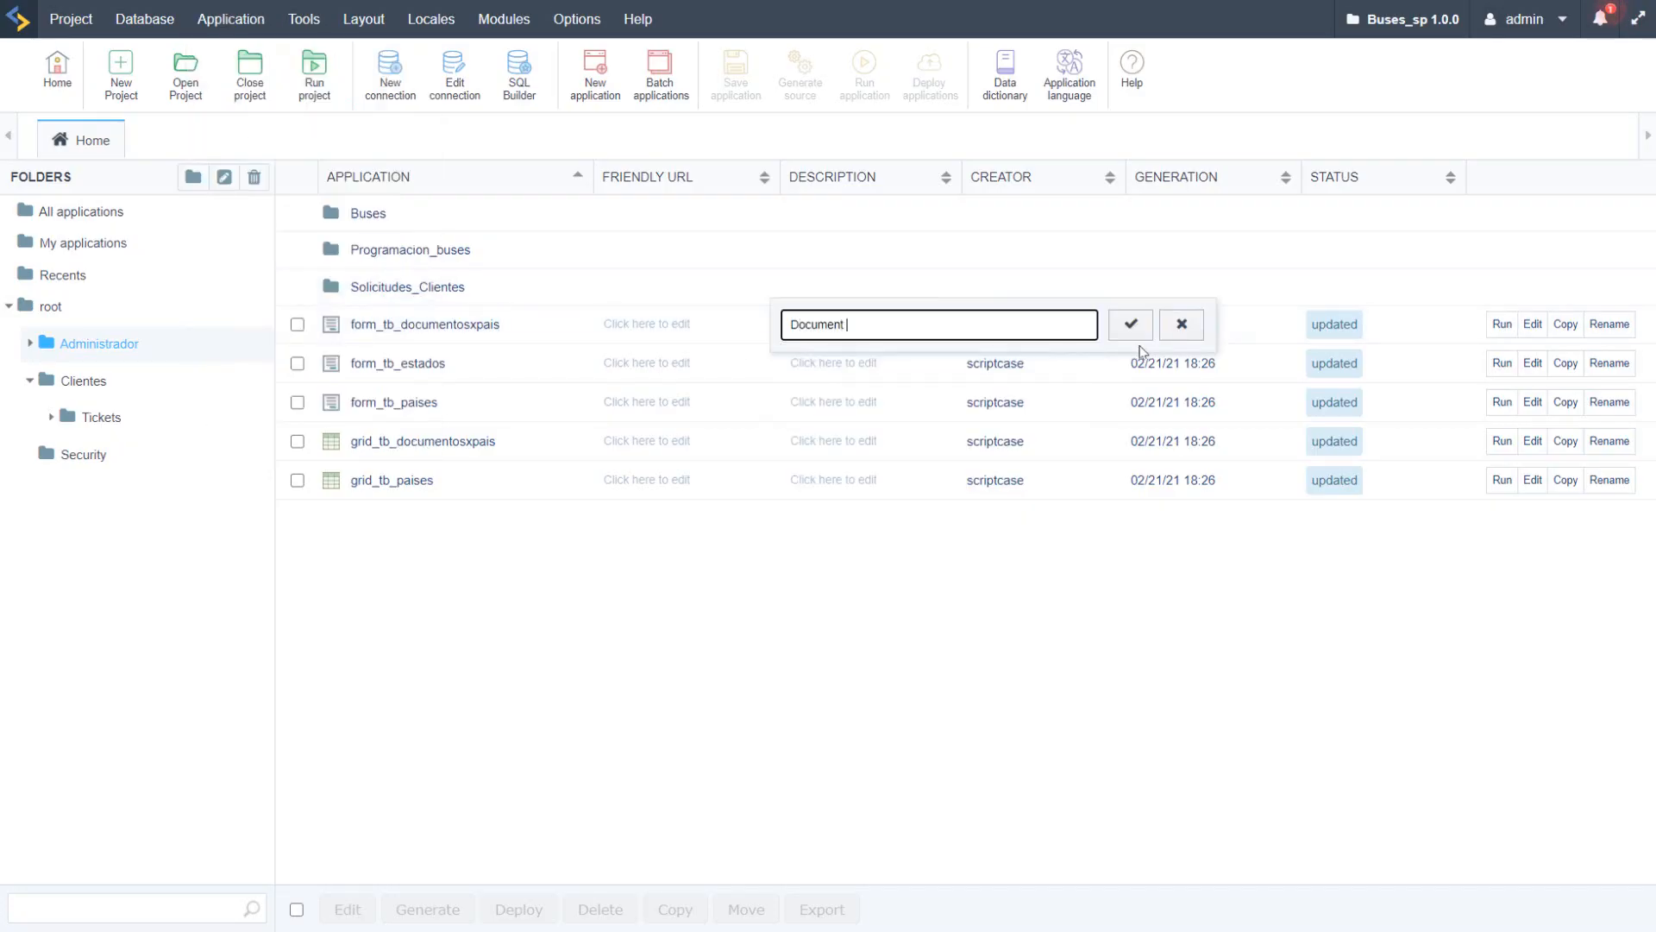
pyautogui.write('cx Country')
pyautogui.click(865, 330)
pyautogui.press('BackSpace')
pyautogui.click(1130, 326)
# Step: Set the description of form_tb_estados to "Stations" and that of form_tb_paises to "Countries"
pyautogui.click(861, 362)
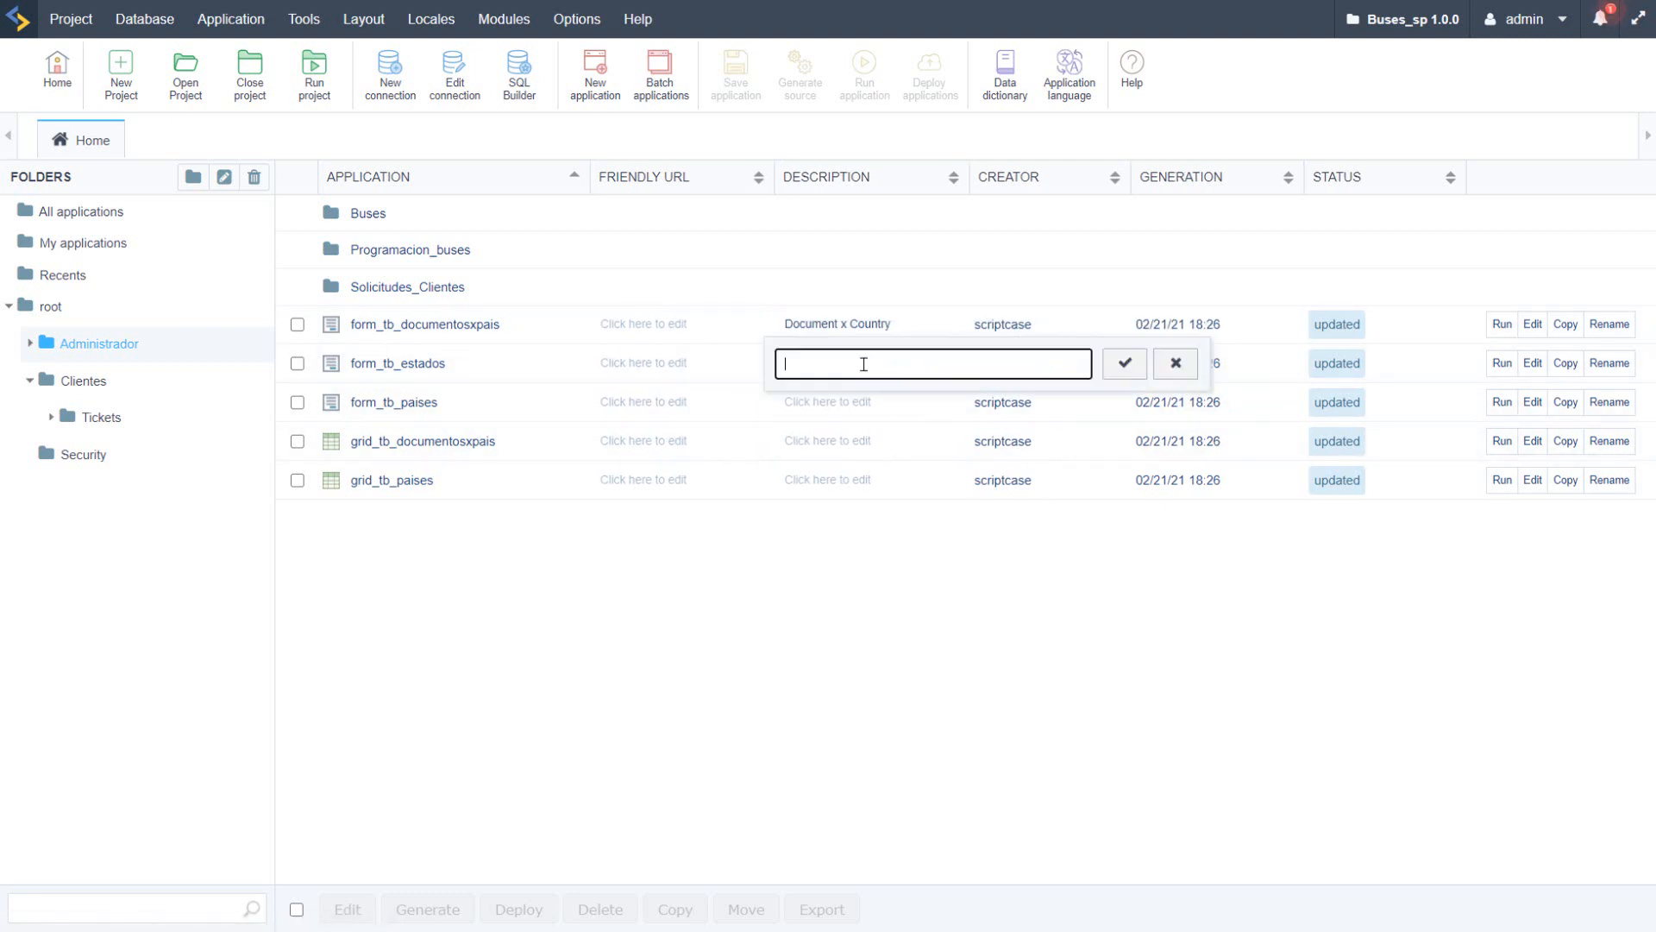
pyautogui.click(897, 359)
pyautogui.write('Stations')
pyautogui.click(1125, 365)
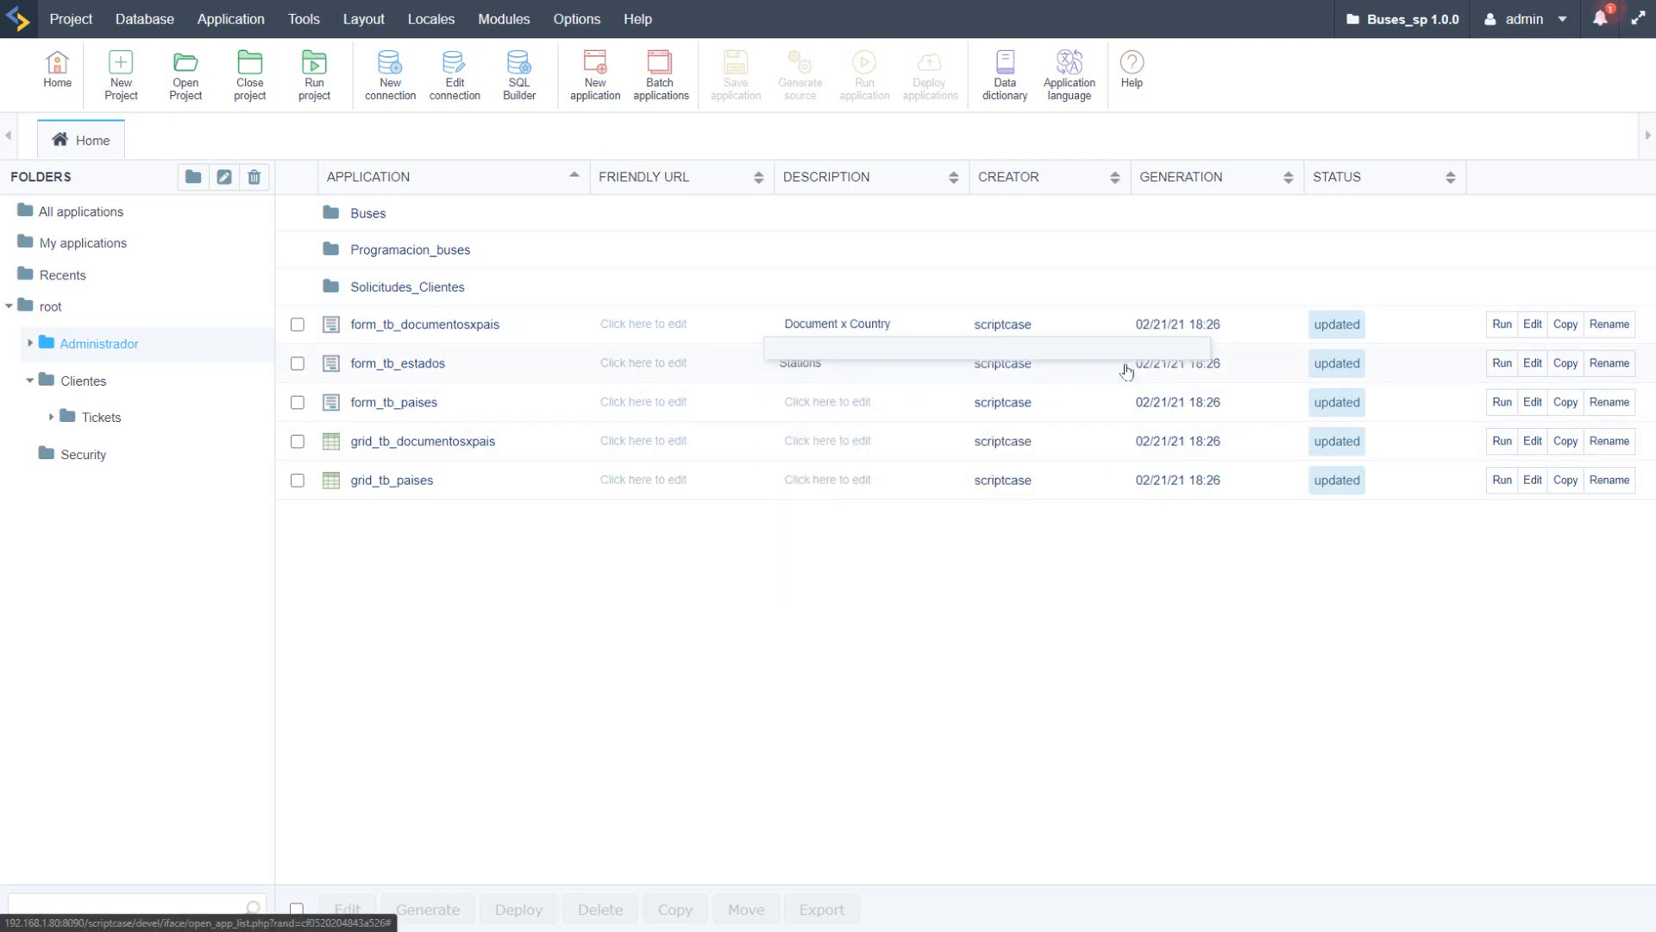
pyautogui.click(828, 404)
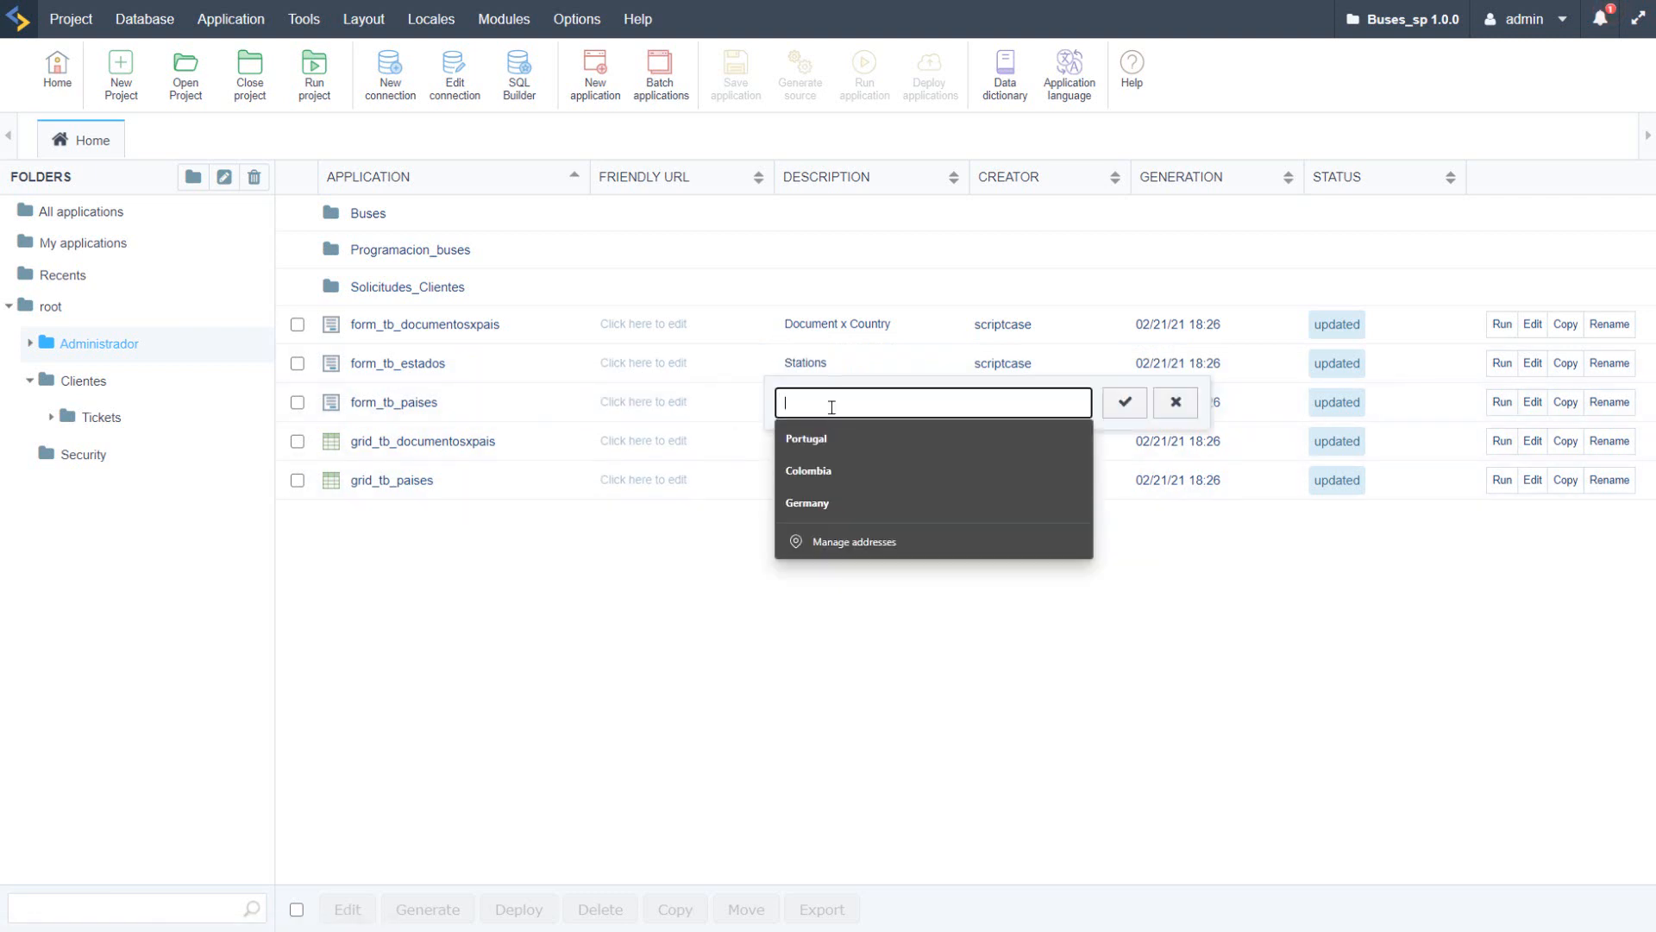
pyautogui.write('Countries')
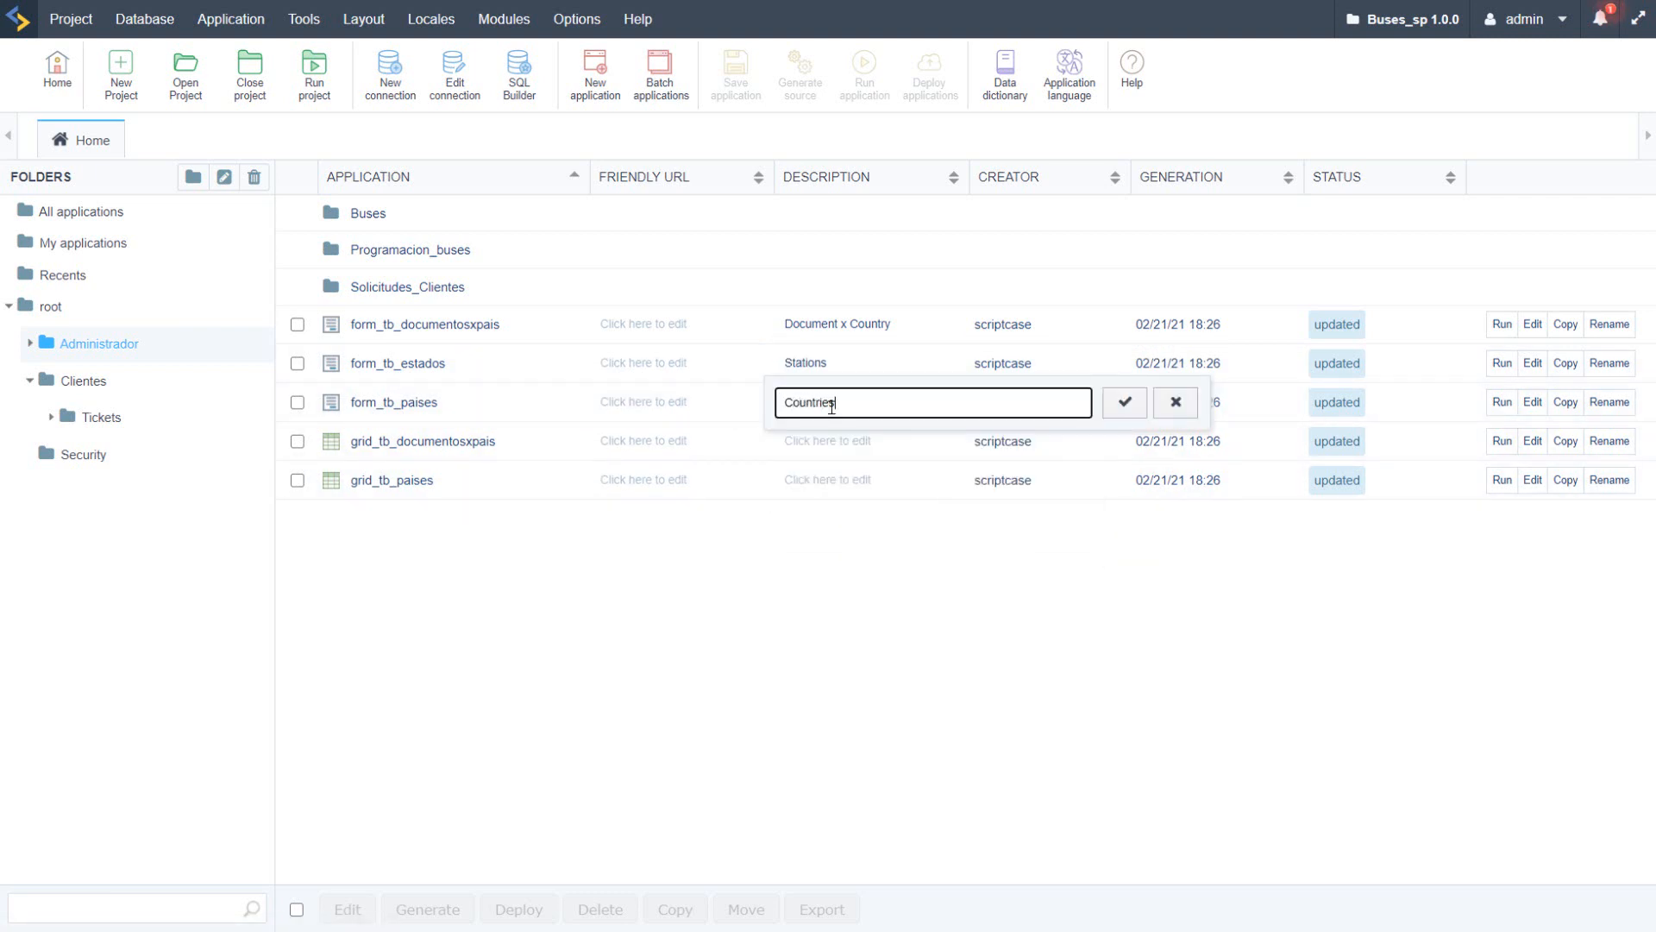
pyautogui.click(1137, 407)
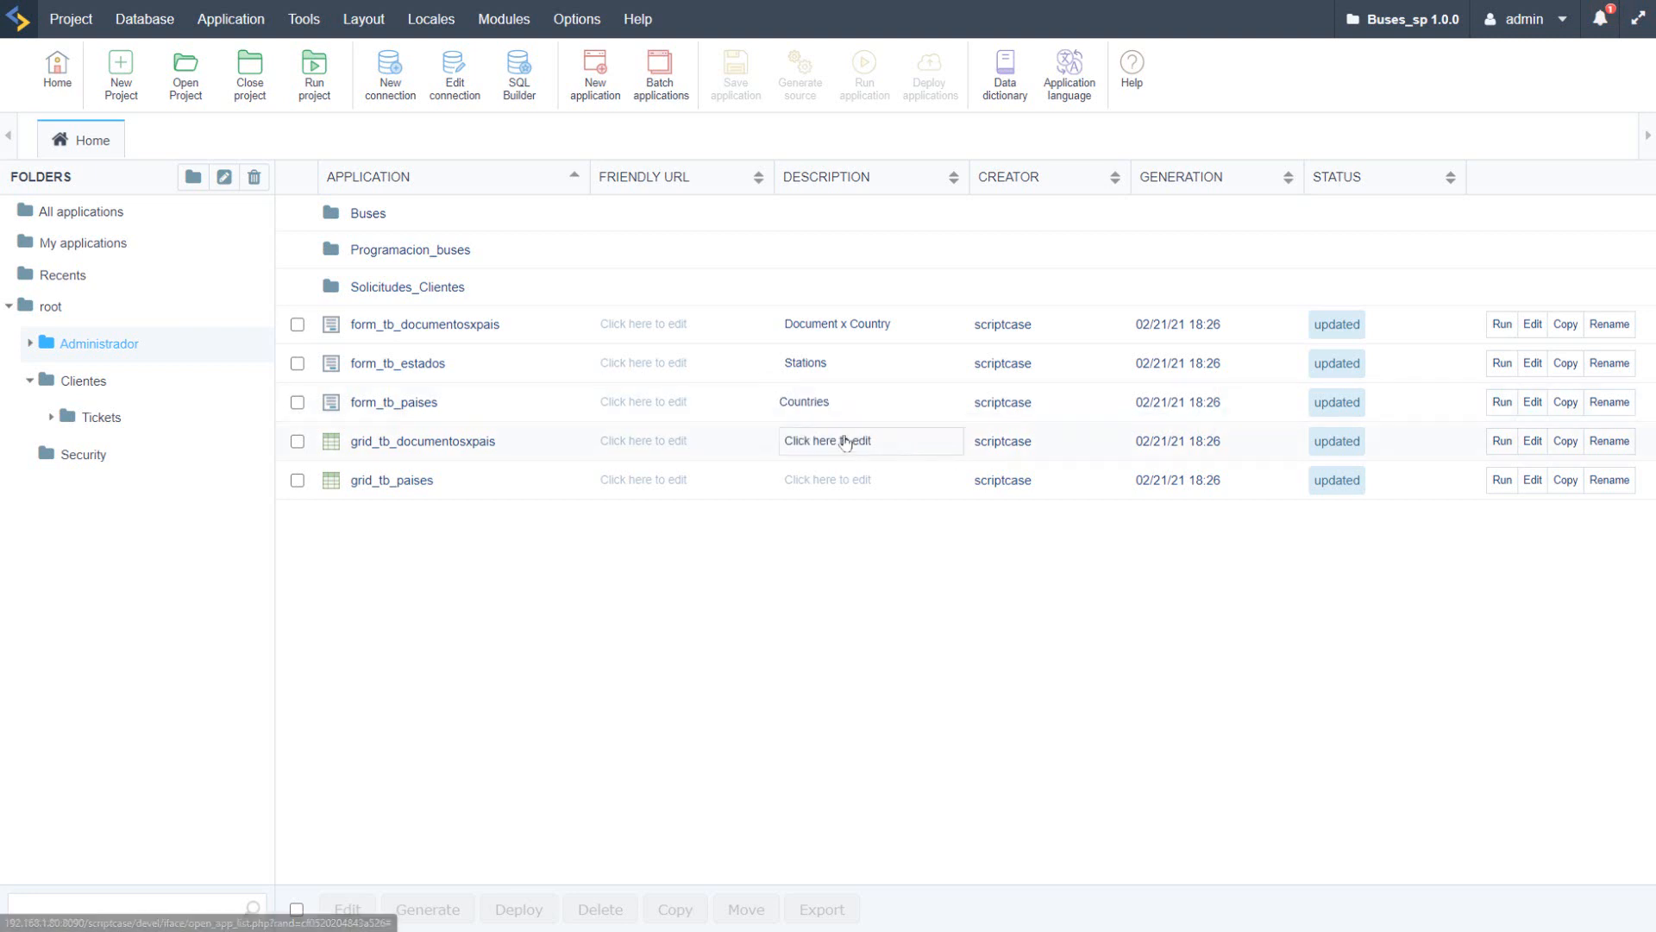
# Step: Set the description of grid_tb_documentosxpais to "Country x Documents"
pyautogui.click(881, 443)
pyautogui.write('Cou')
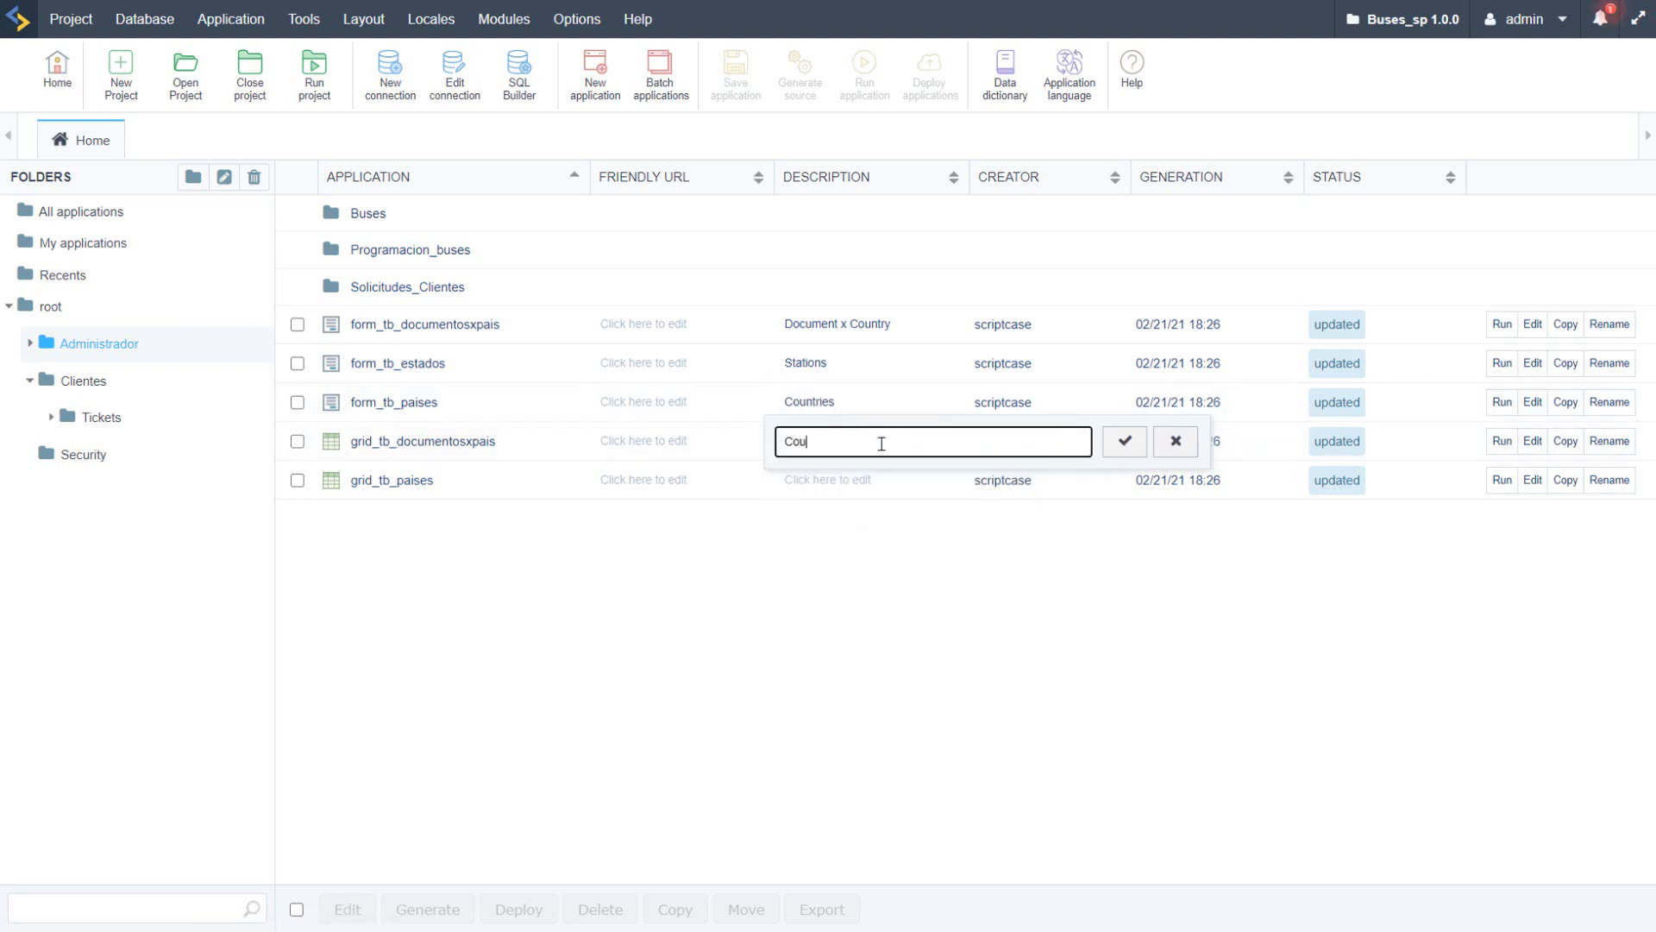
pyautogui.write('ntry x Documenbts')
pyautogui.click(898, 442)
pyautogui.press('BackSpace')
pyautogui.press('BackSpace')
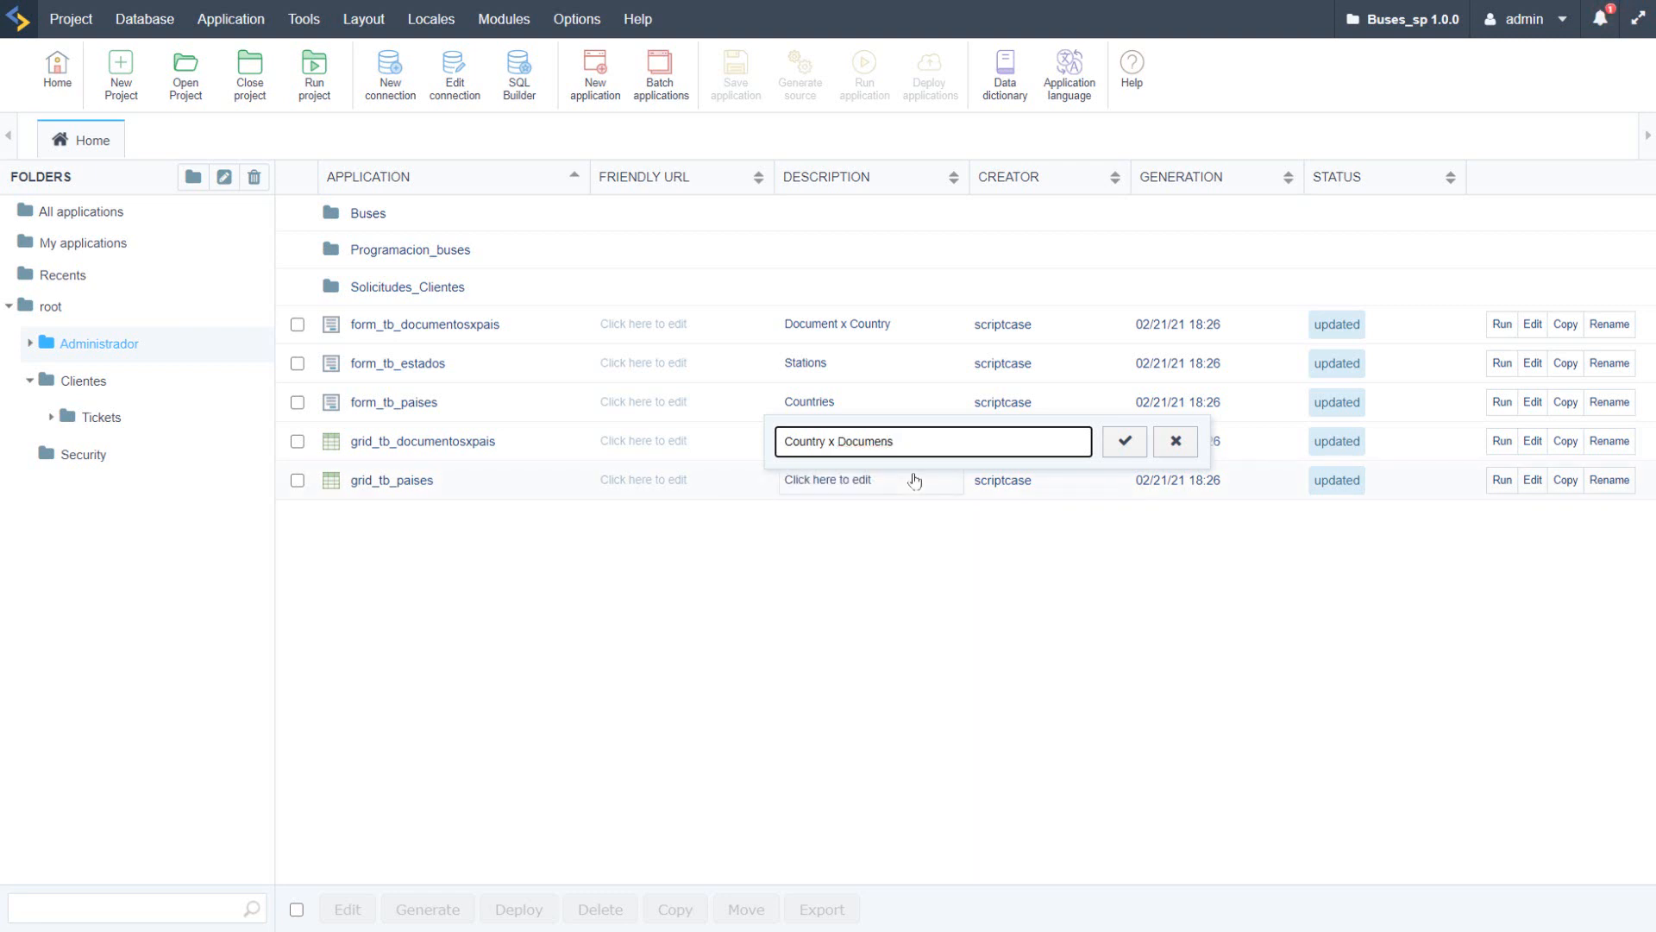
pyautogui.write('t')
pyautogui.click(1121, 442)
# Step: Set the description of grid_tb_paises to "Countries"
pyautogui.click(829, 479)
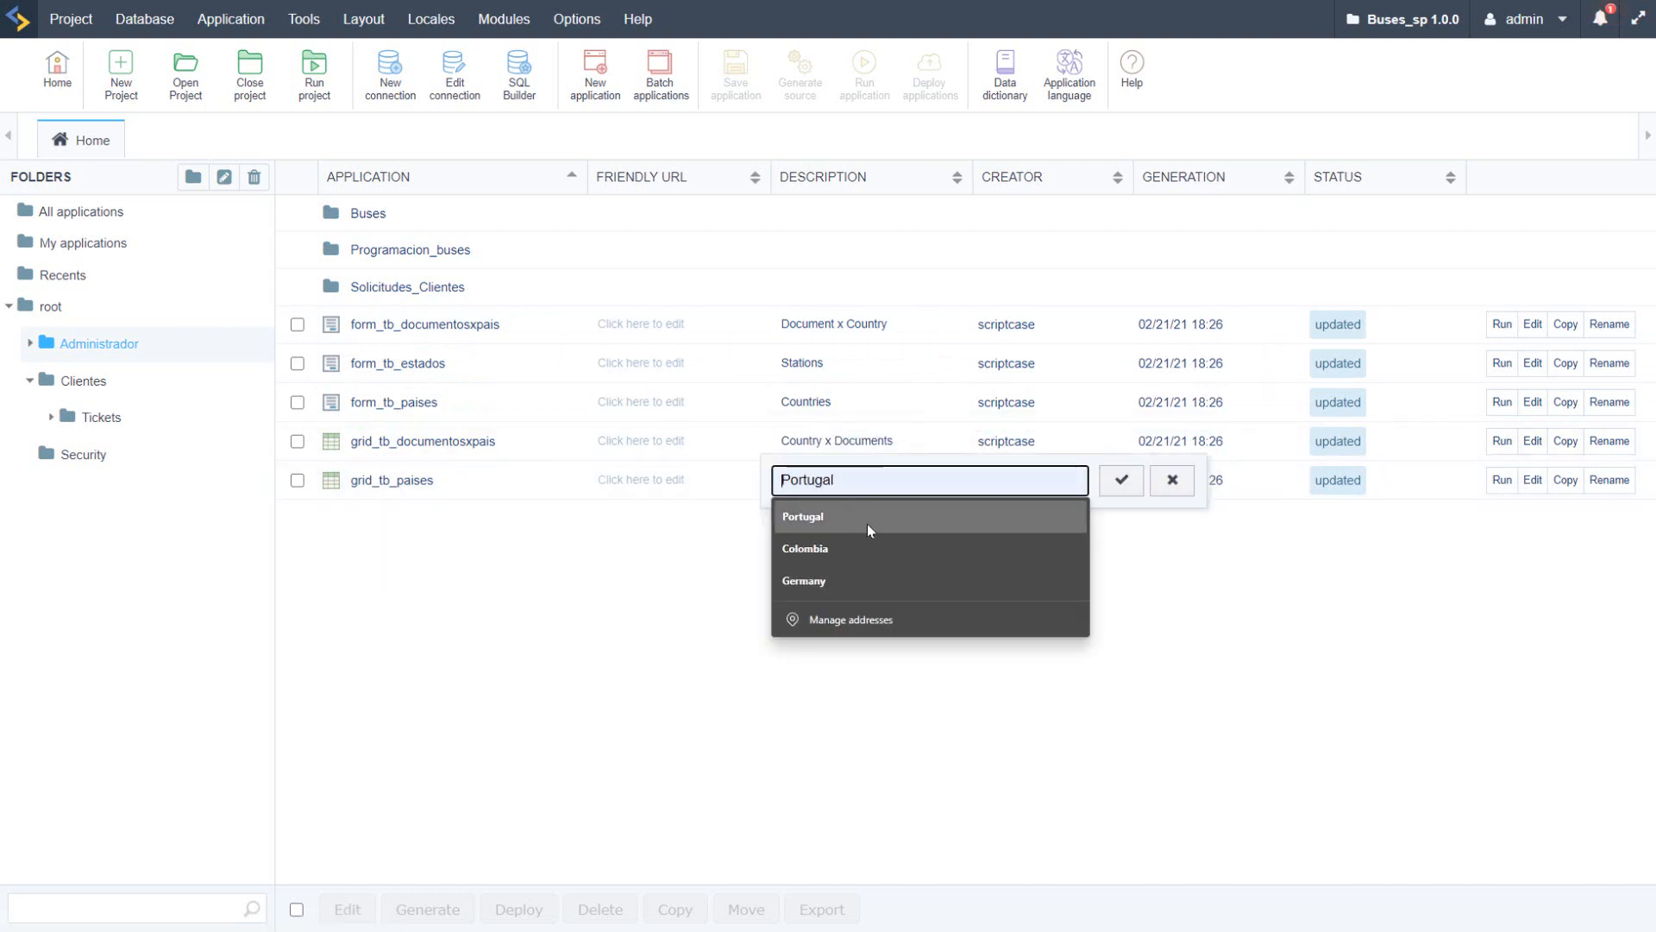
pyautogui.write('Countr')
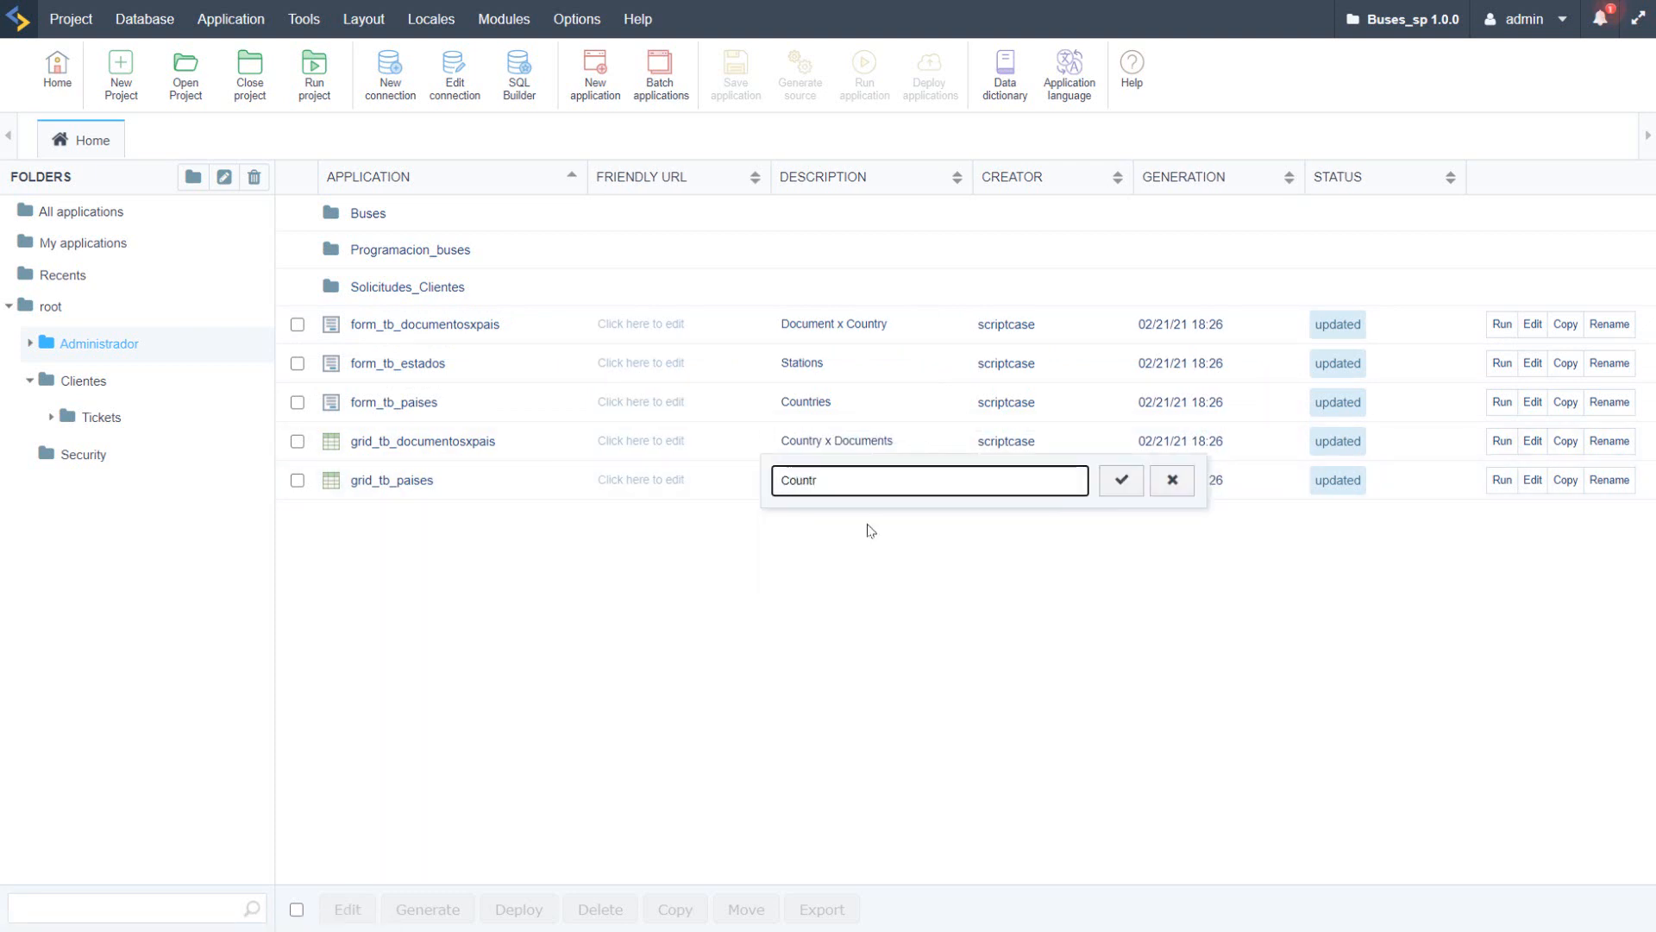
pyautogui.write('ies')
pyautogui.click(1121, 481)
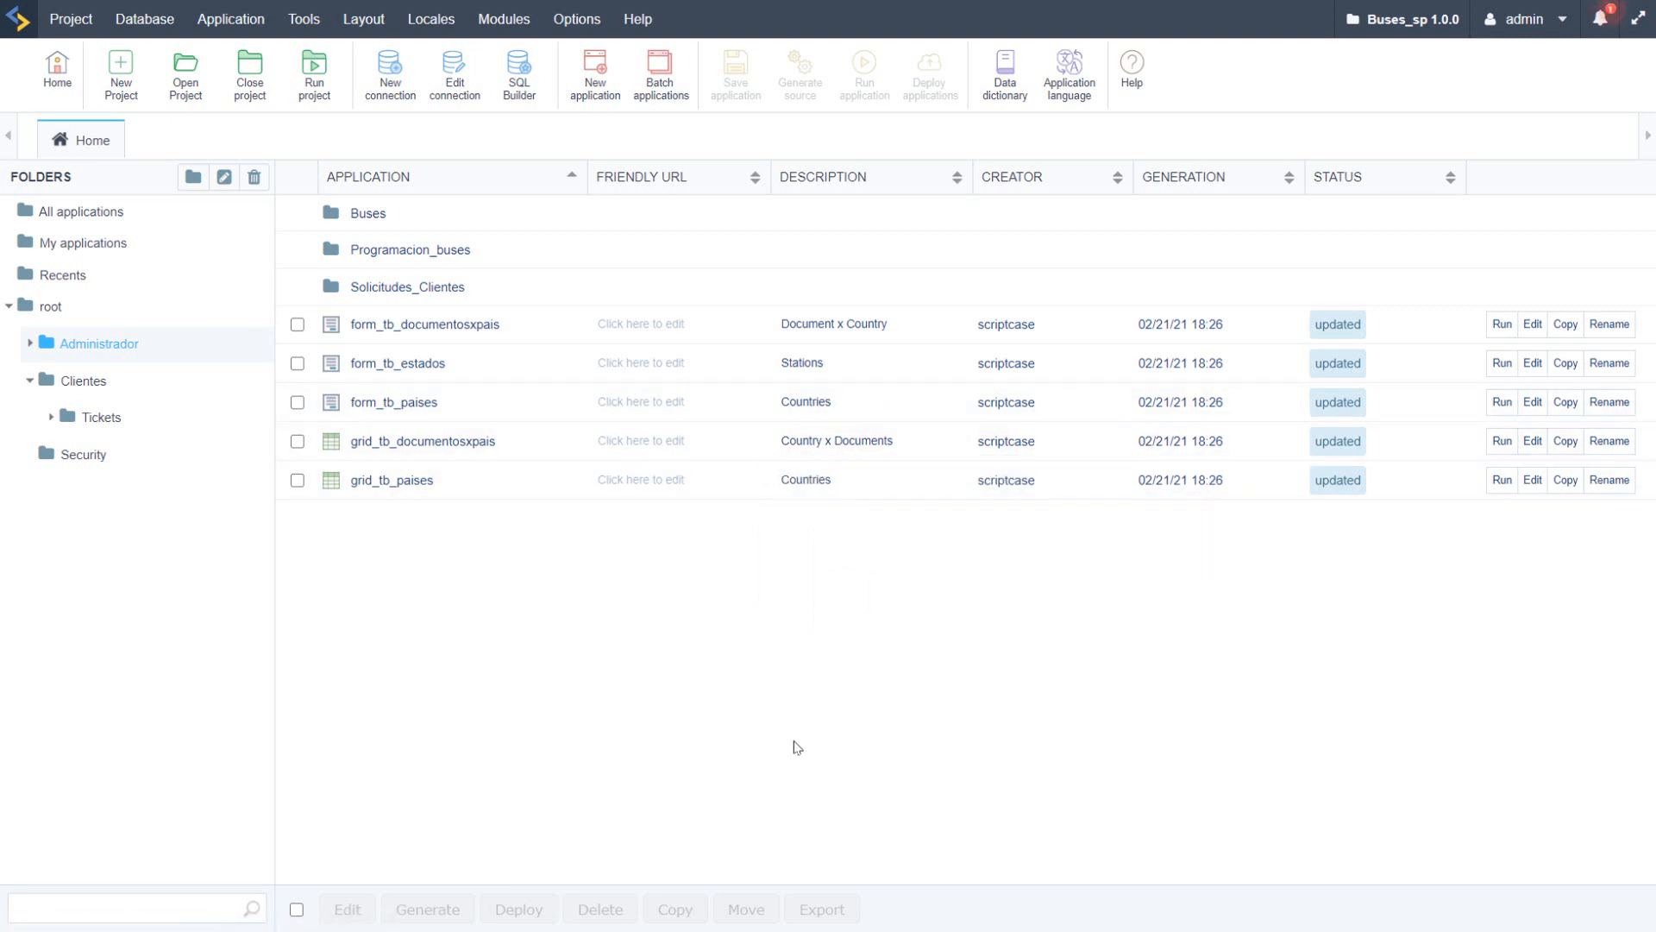
pyautogui.rightClick(502, 471)
pyautogui.click(380, 520)
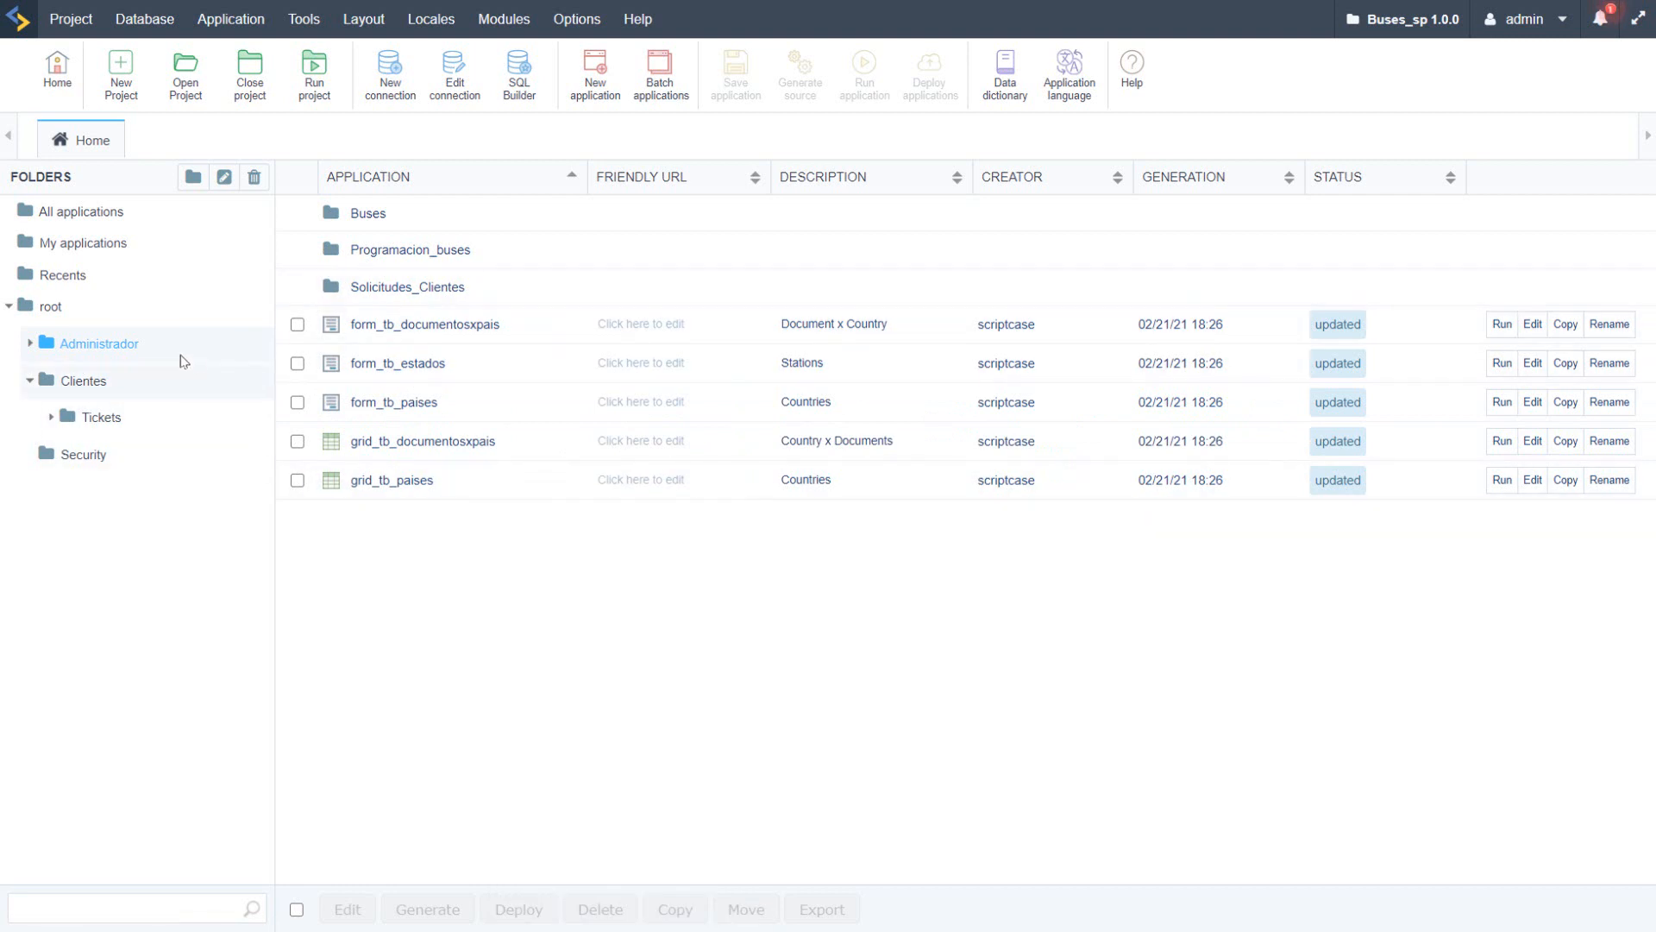
# Step: Expand the Administrador folder and review the applications in its Buses and Programacion_buses subfolders
pyautogui.click(27, 343)
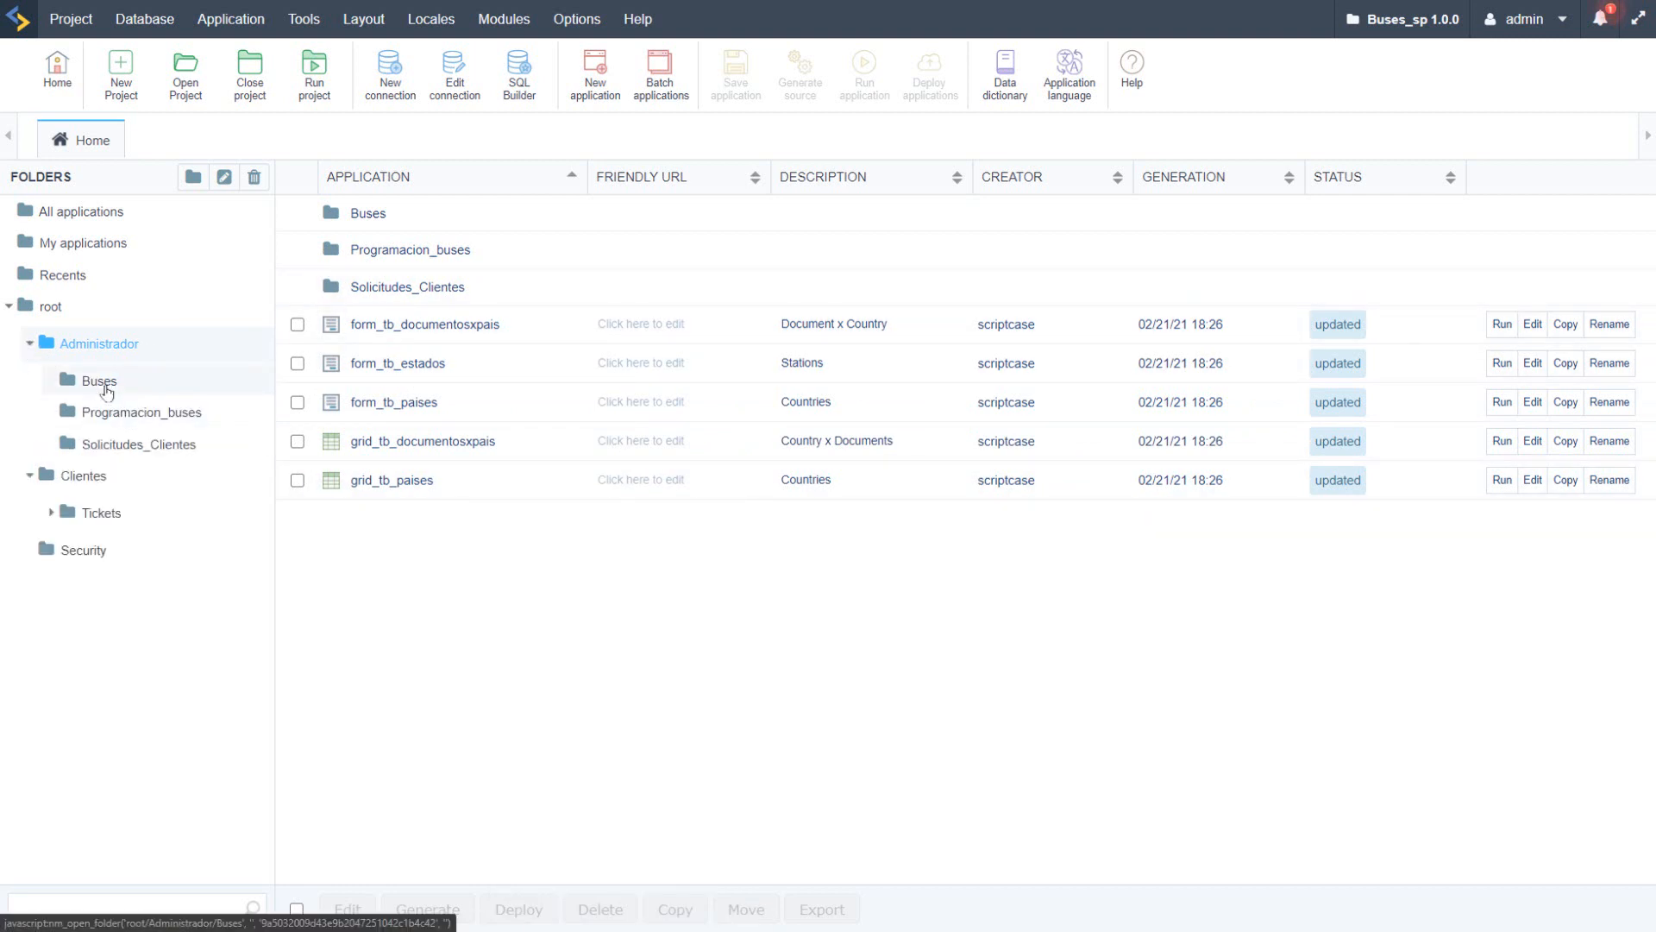
pyautogui.click(107, 390)
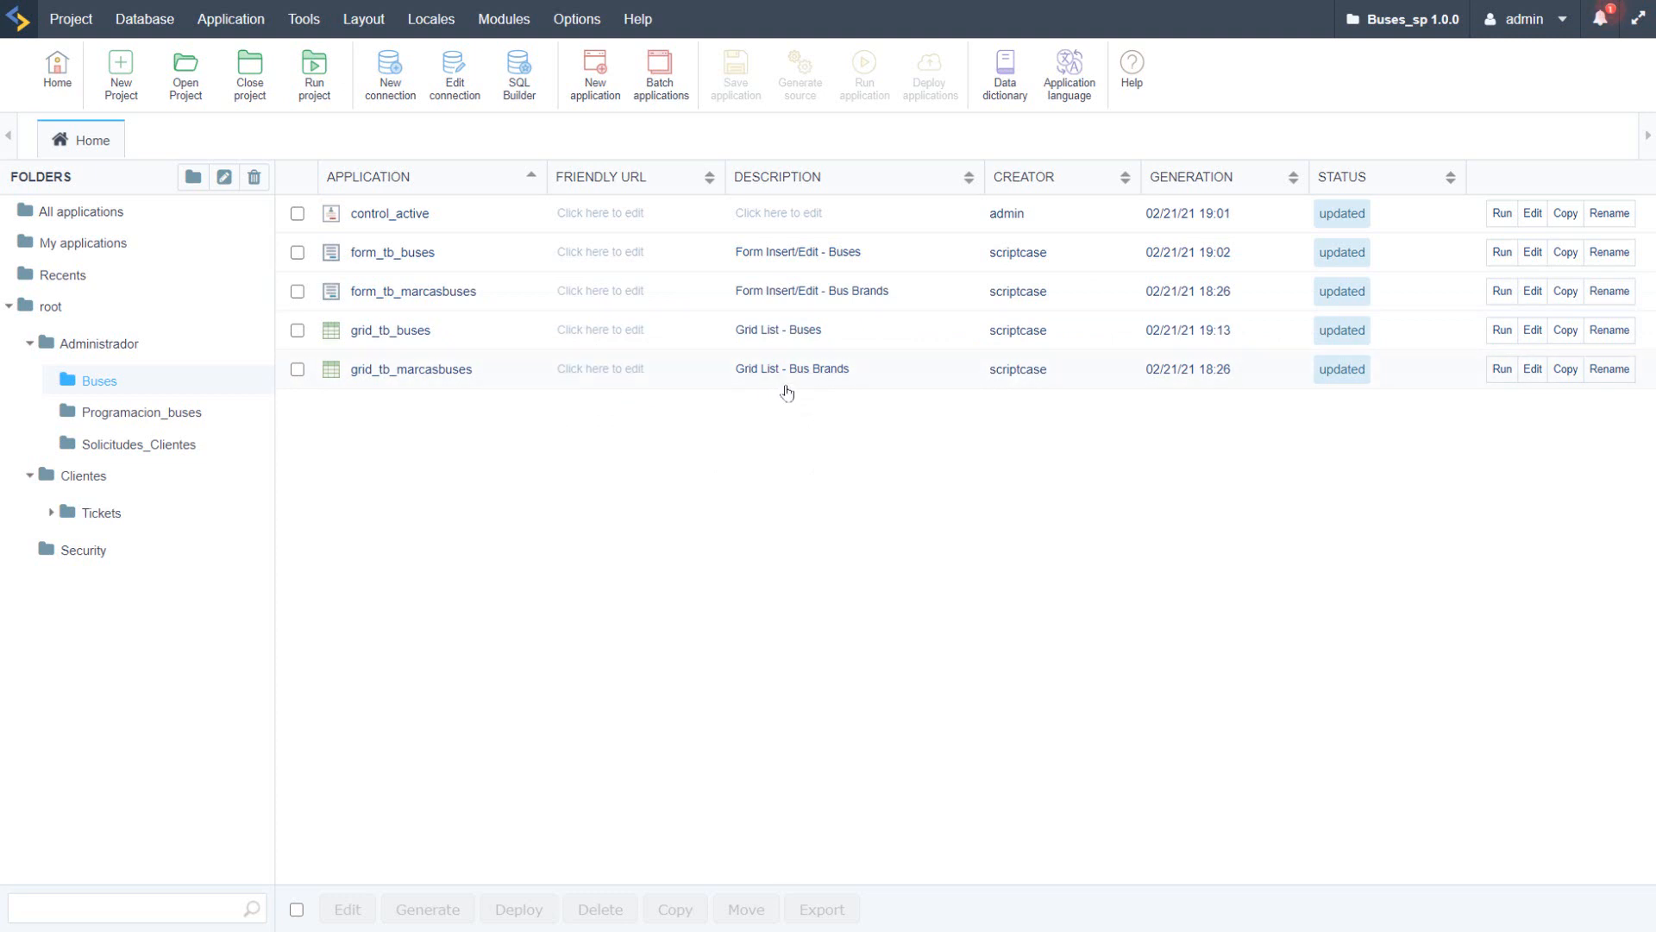
pyautogui.click(185, 416)
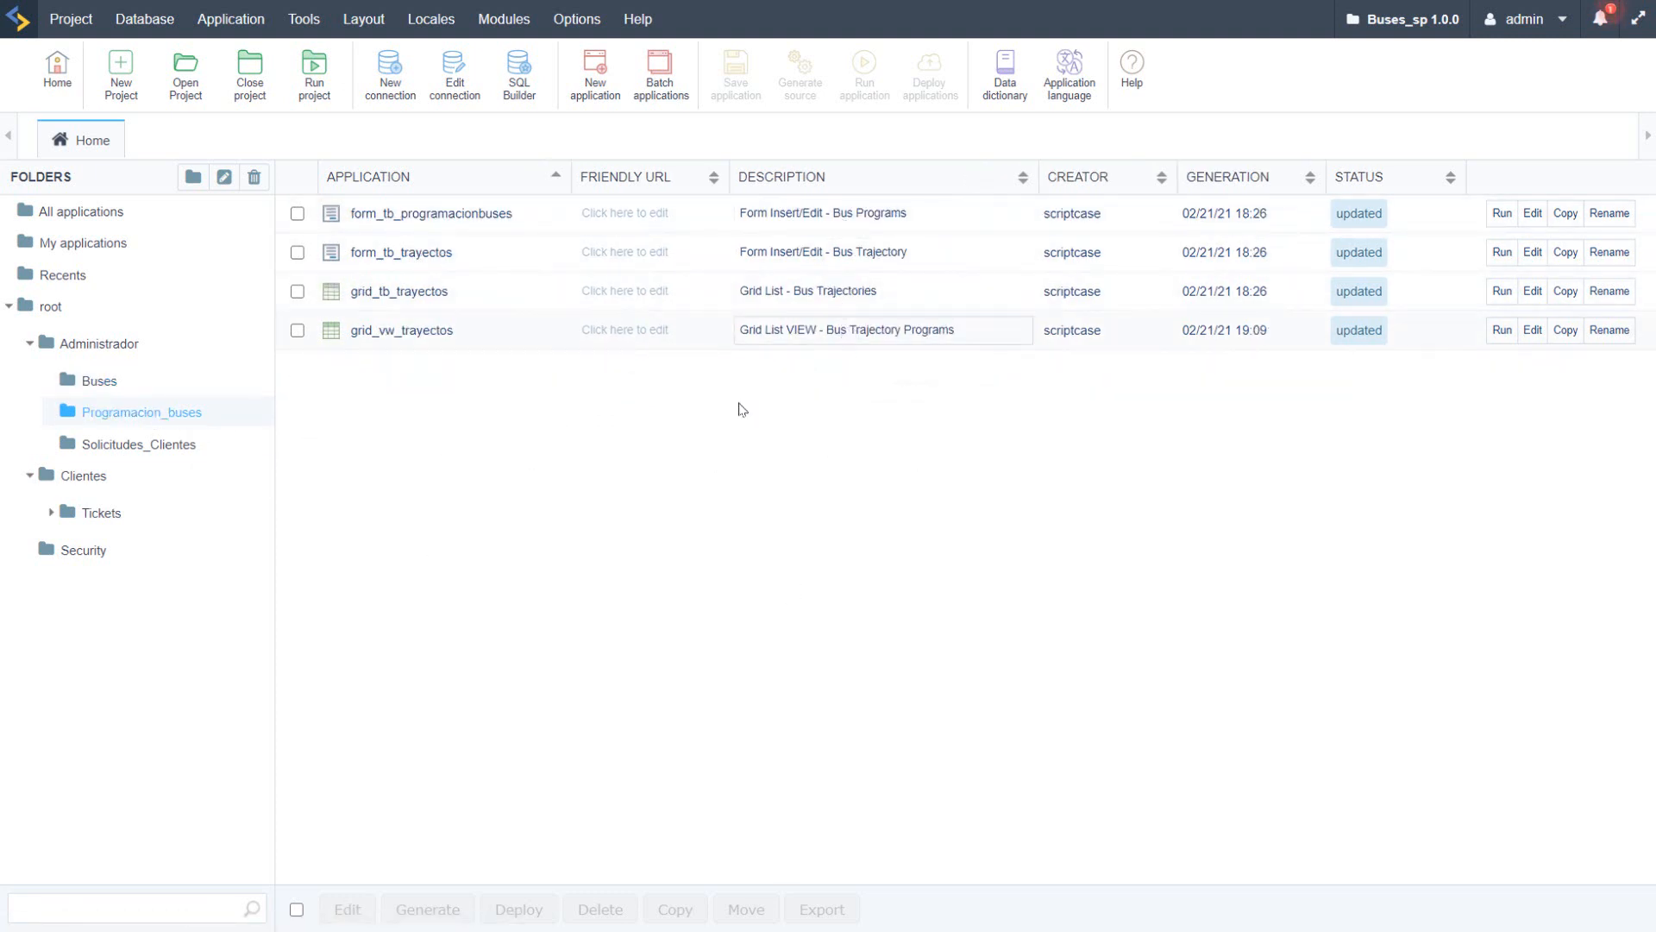
# Step: Review the applications in the Solicitudes_Clientes, Clientes, Tickets and Paypal folders
pyautogui.click(104, 444)
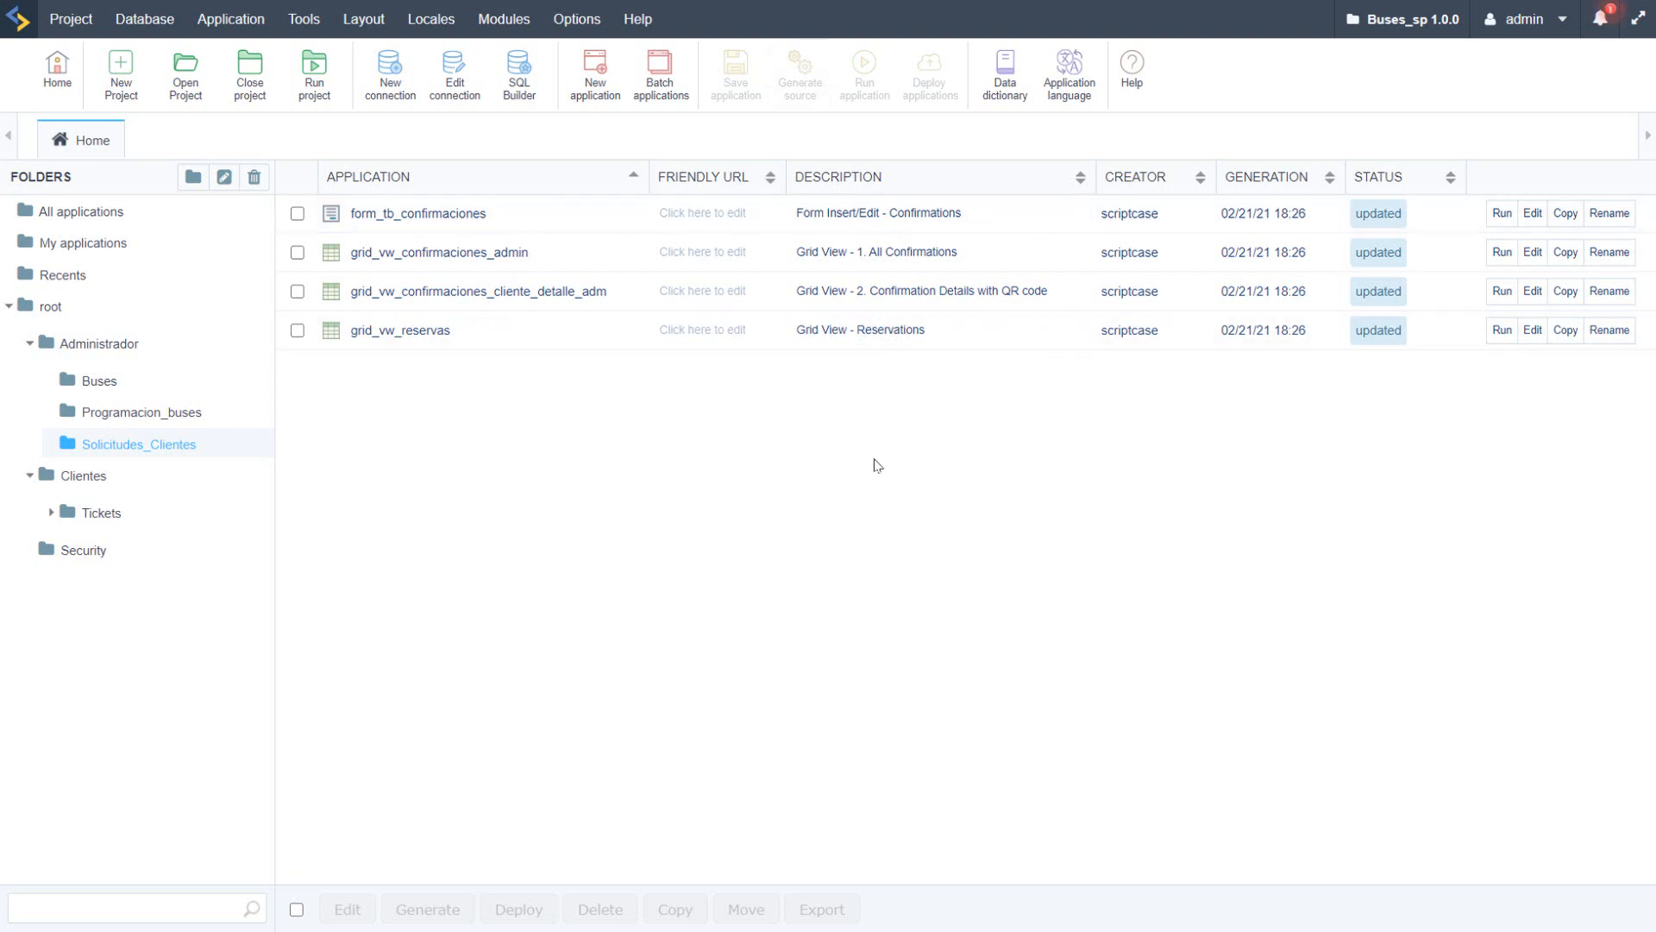
pyautogui.click(86, 476)
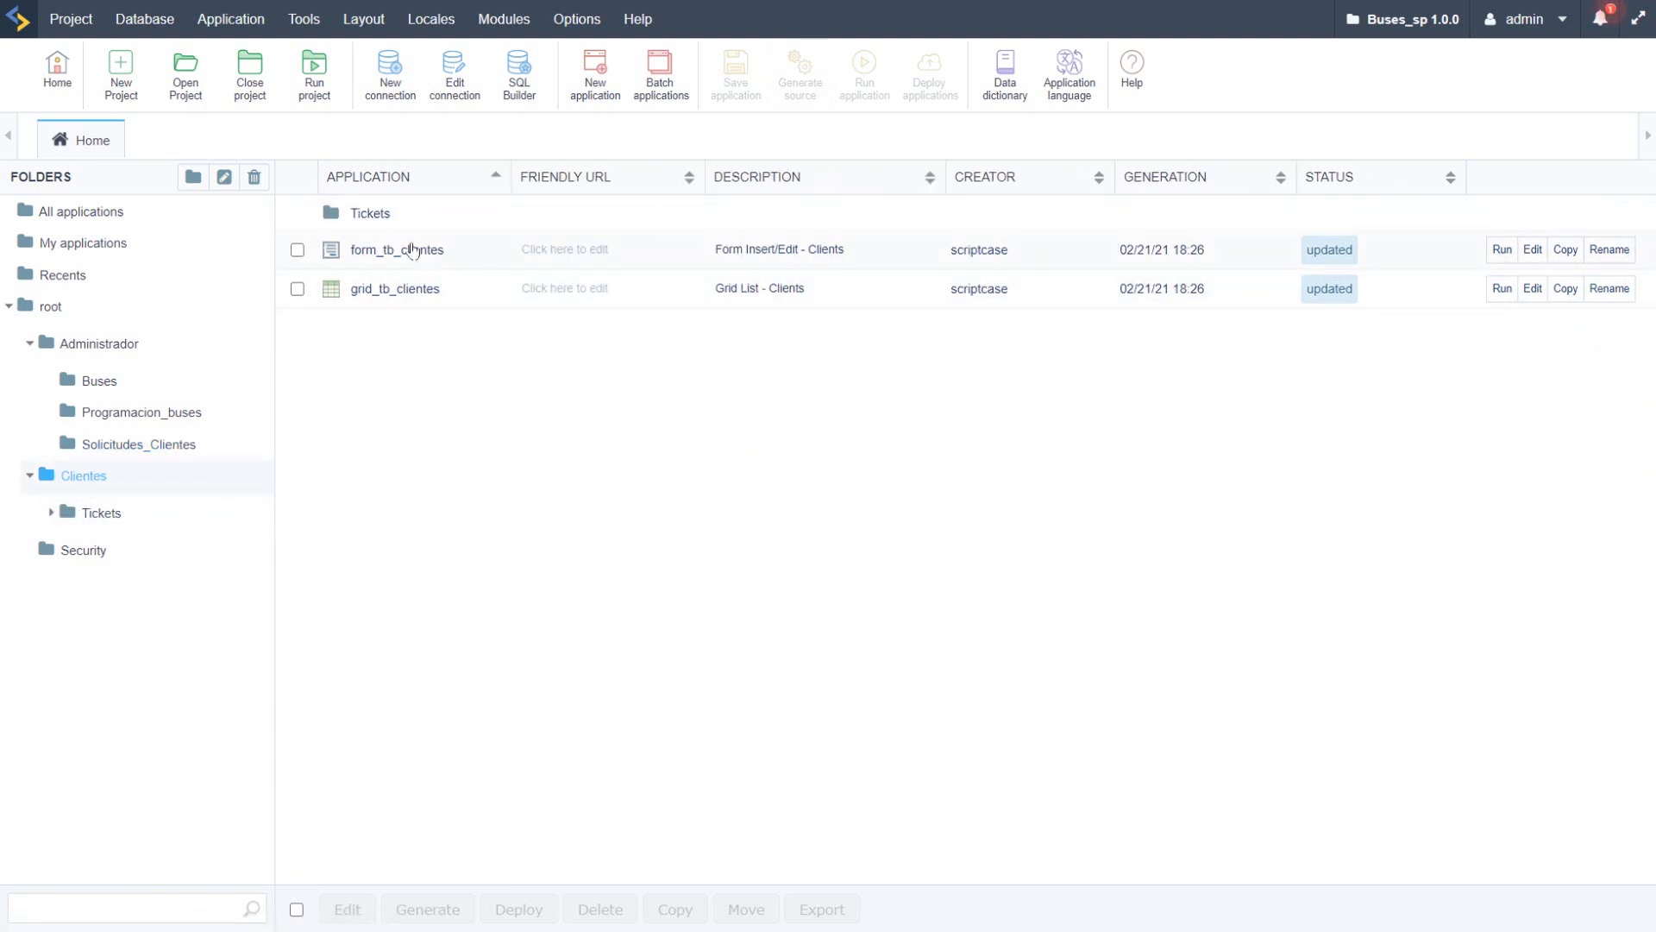
pyautogui.click(91, 512)
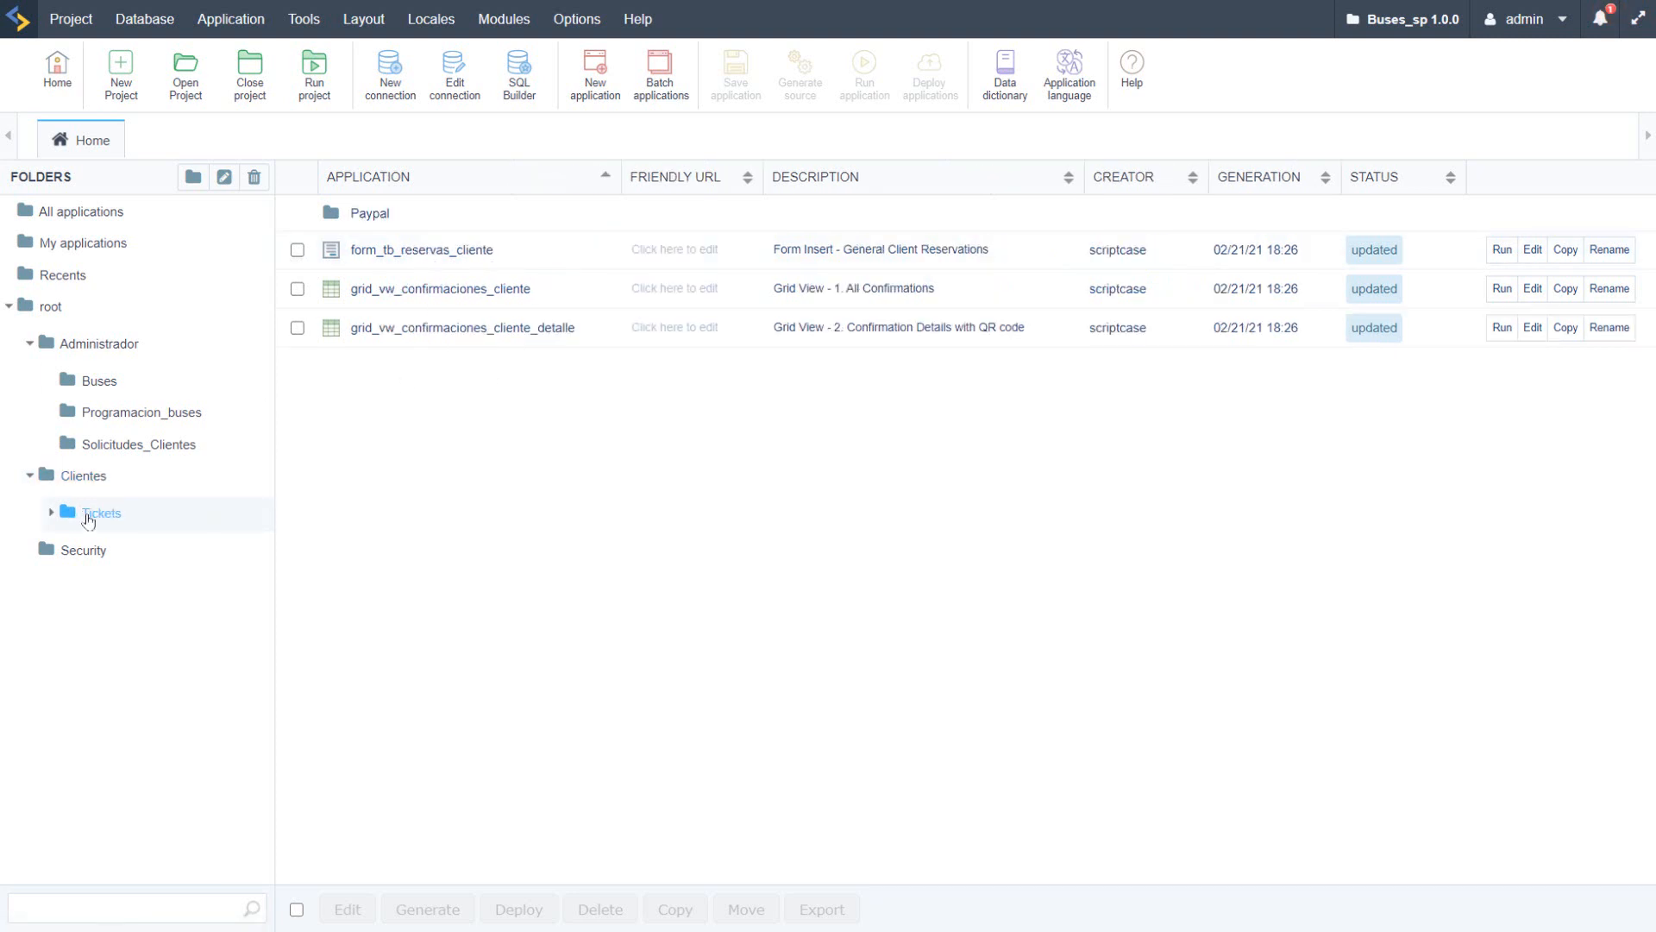
pyautogui.click(49, 512)
pyautogui.click(120, 559)
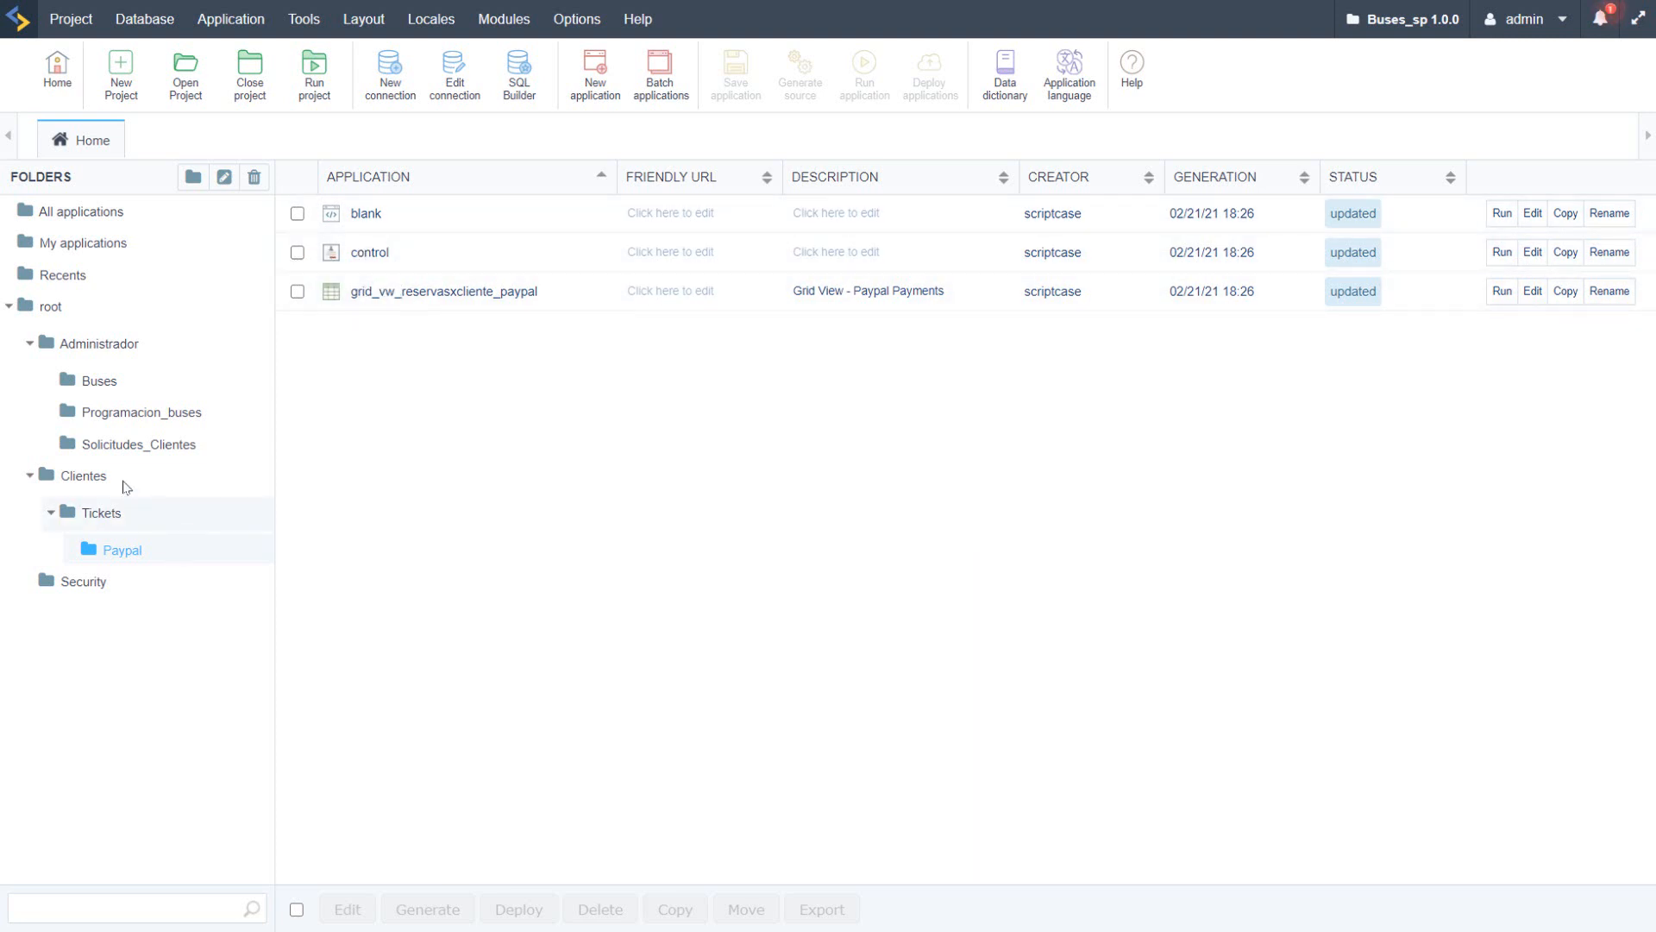
# Step: Revisit Solicitudes_Clientes and the other Administrador folders, finishing at the project's root folder
pyautogui.click(102, 457)
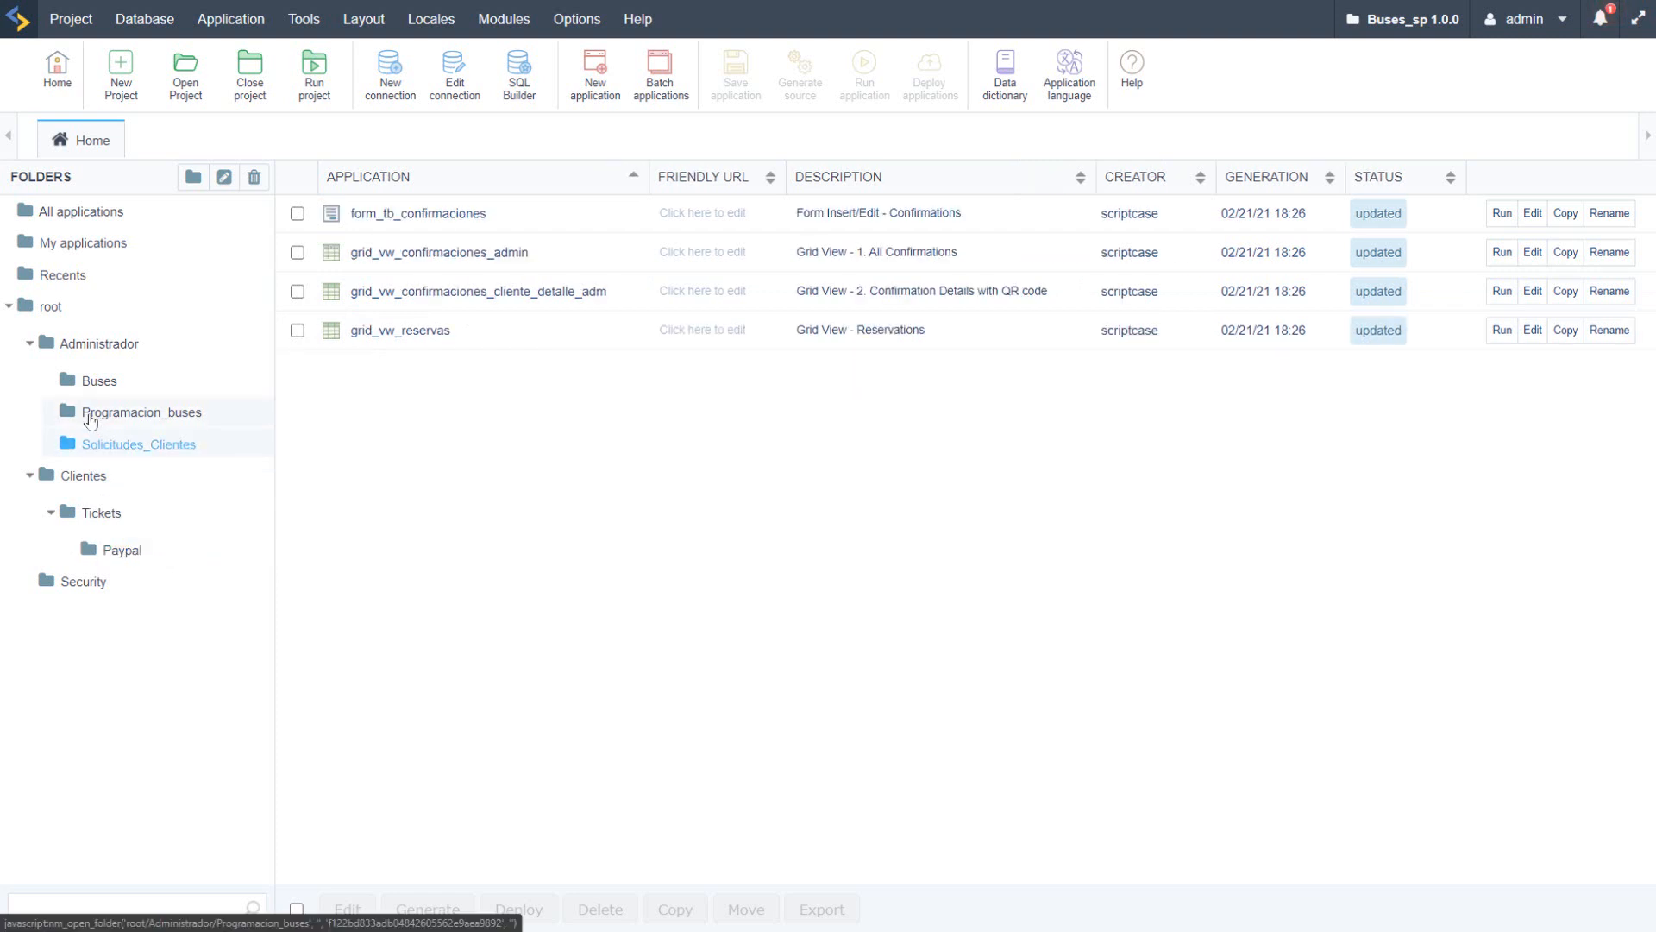
pyautogui.click(107, 402)
pyautogui.click(102, 381)
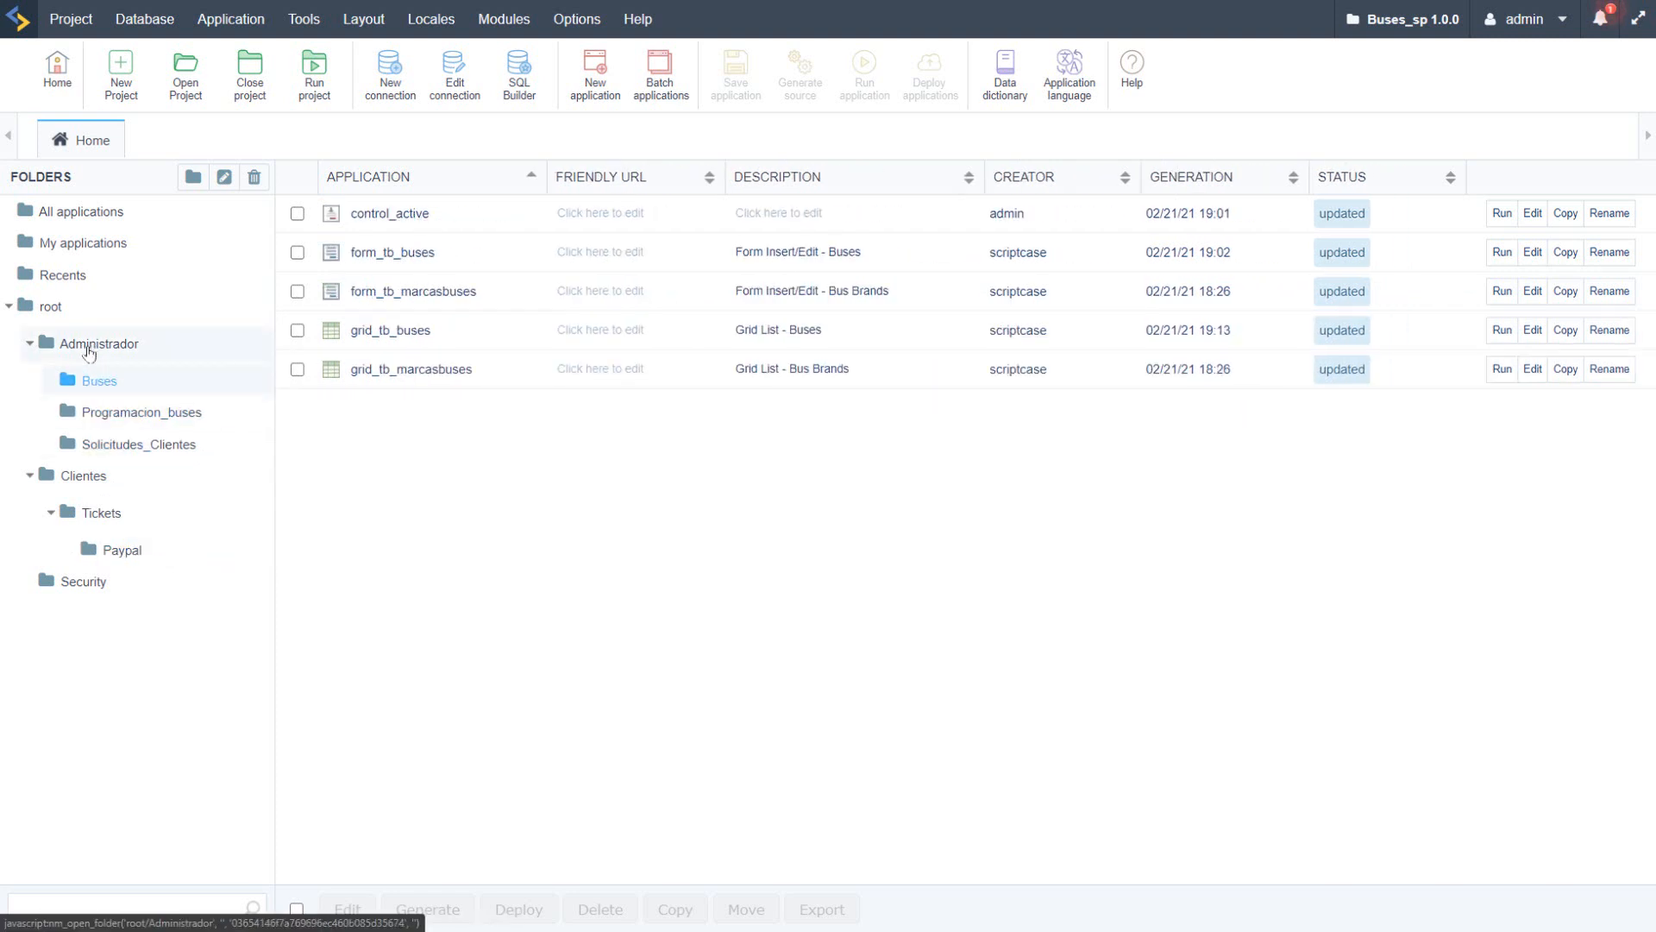
pyautogui.click(88, 346)
pyautogui.click(45, 309)
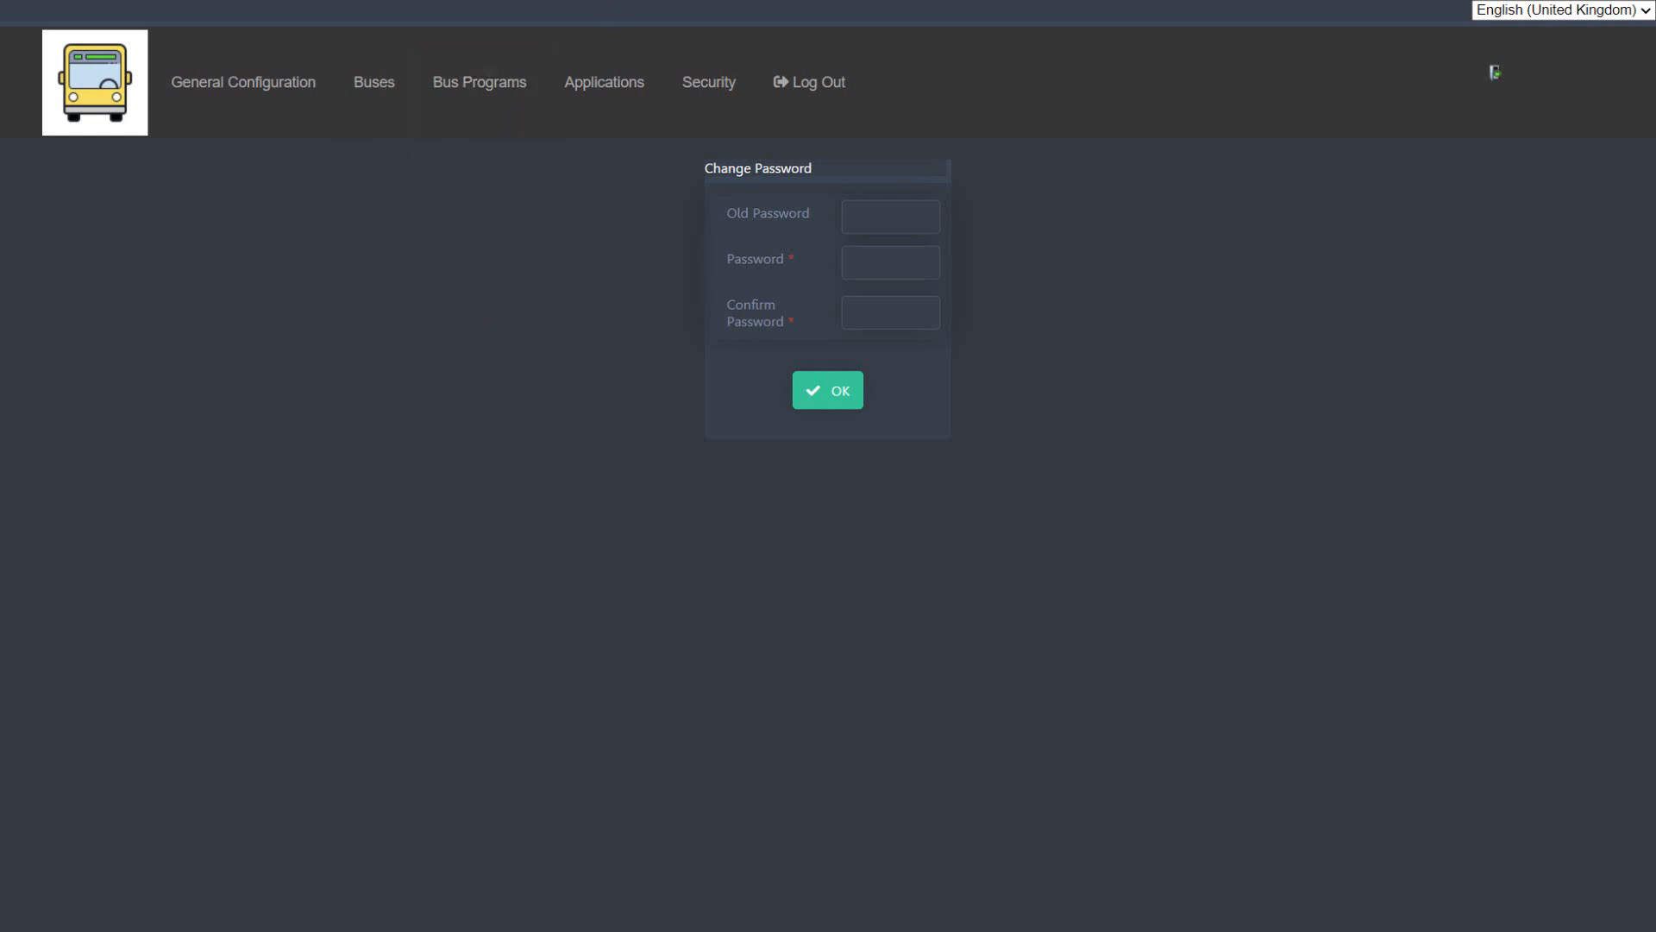
# Step: Look up "font" in a new browser tab, and return to the running application's main menu
pyautogui.hotkey('ctrl', 't')
pyautogui.write('font')
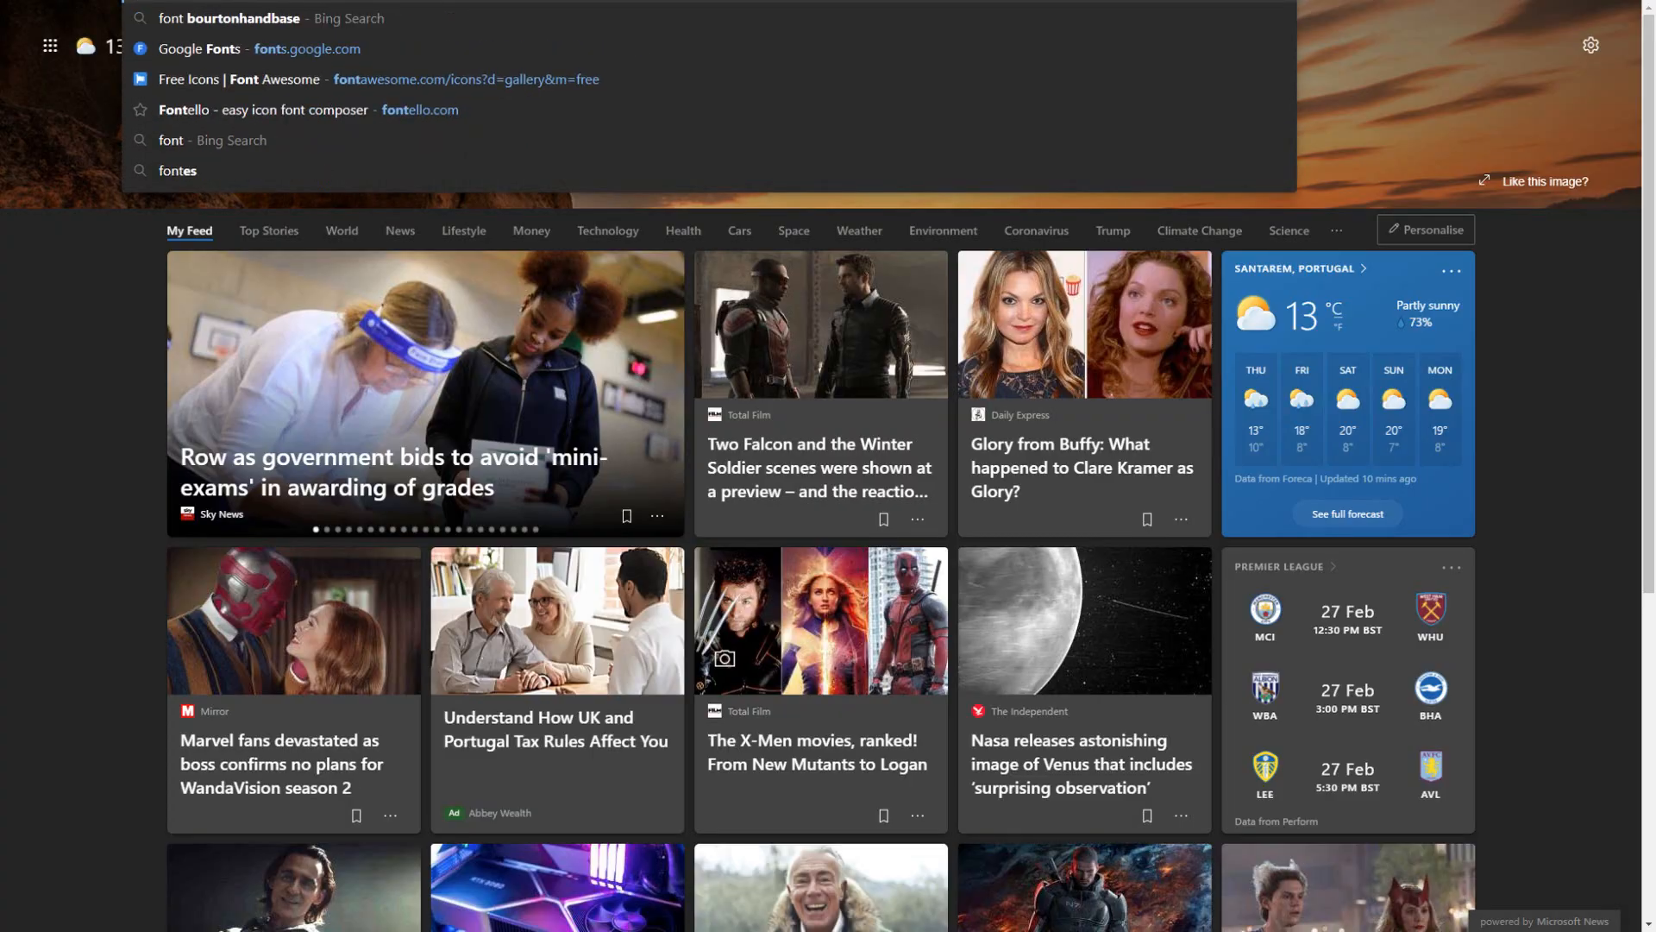
pyautogui.press('Return')
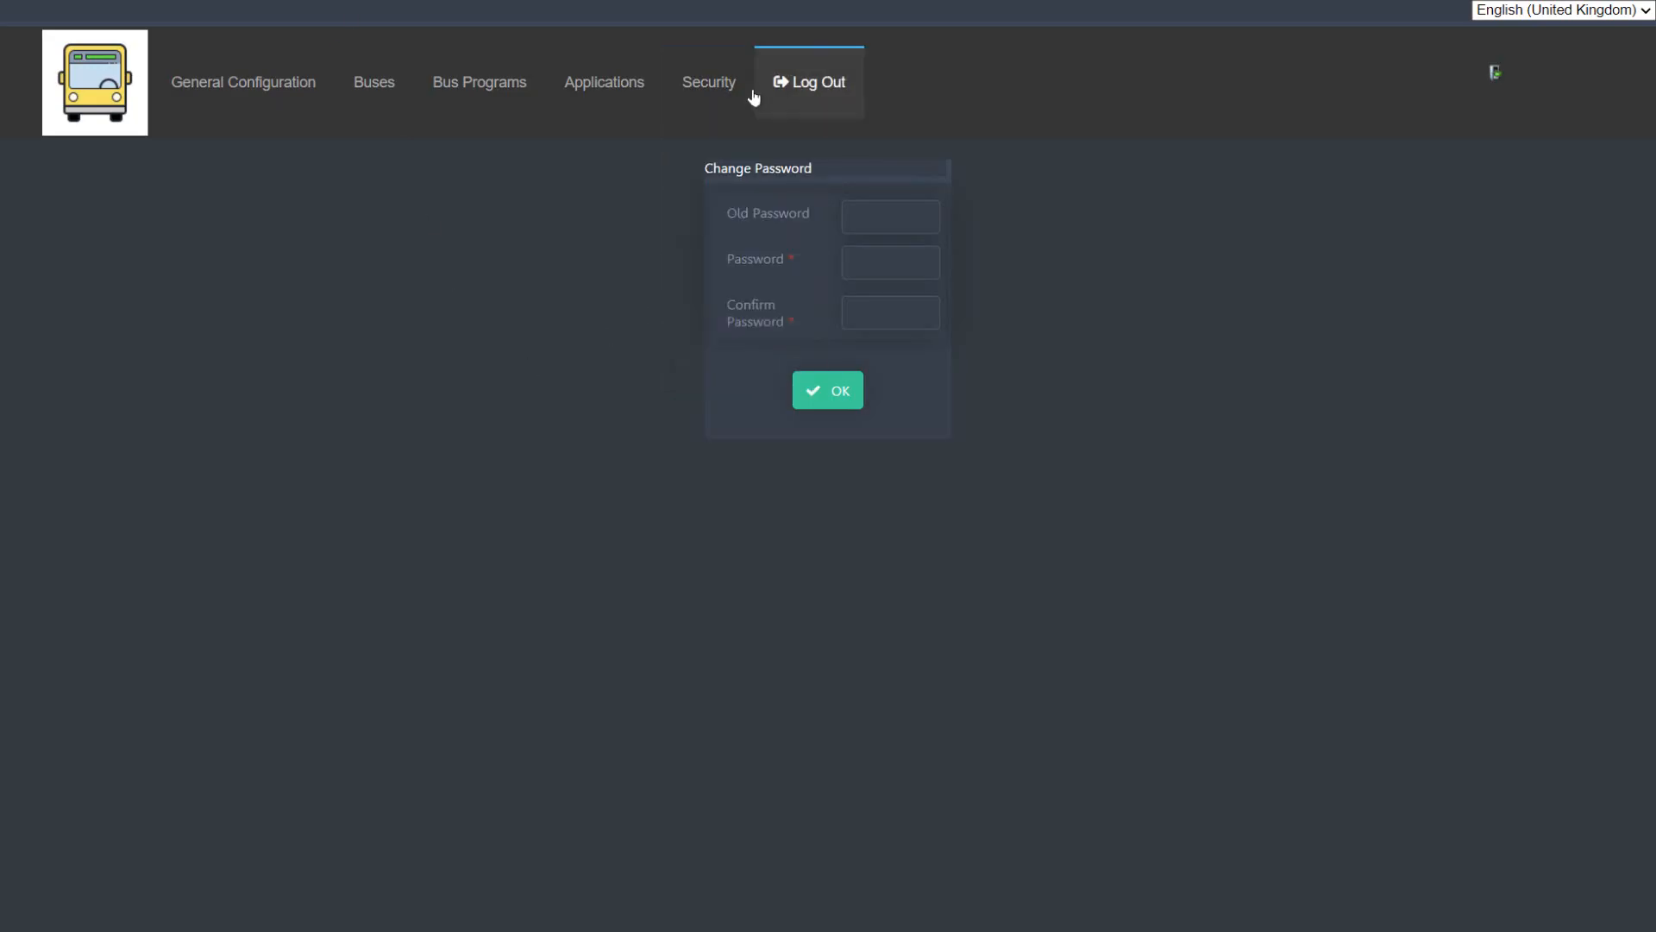
pyautogui.moveTo(567, 92)
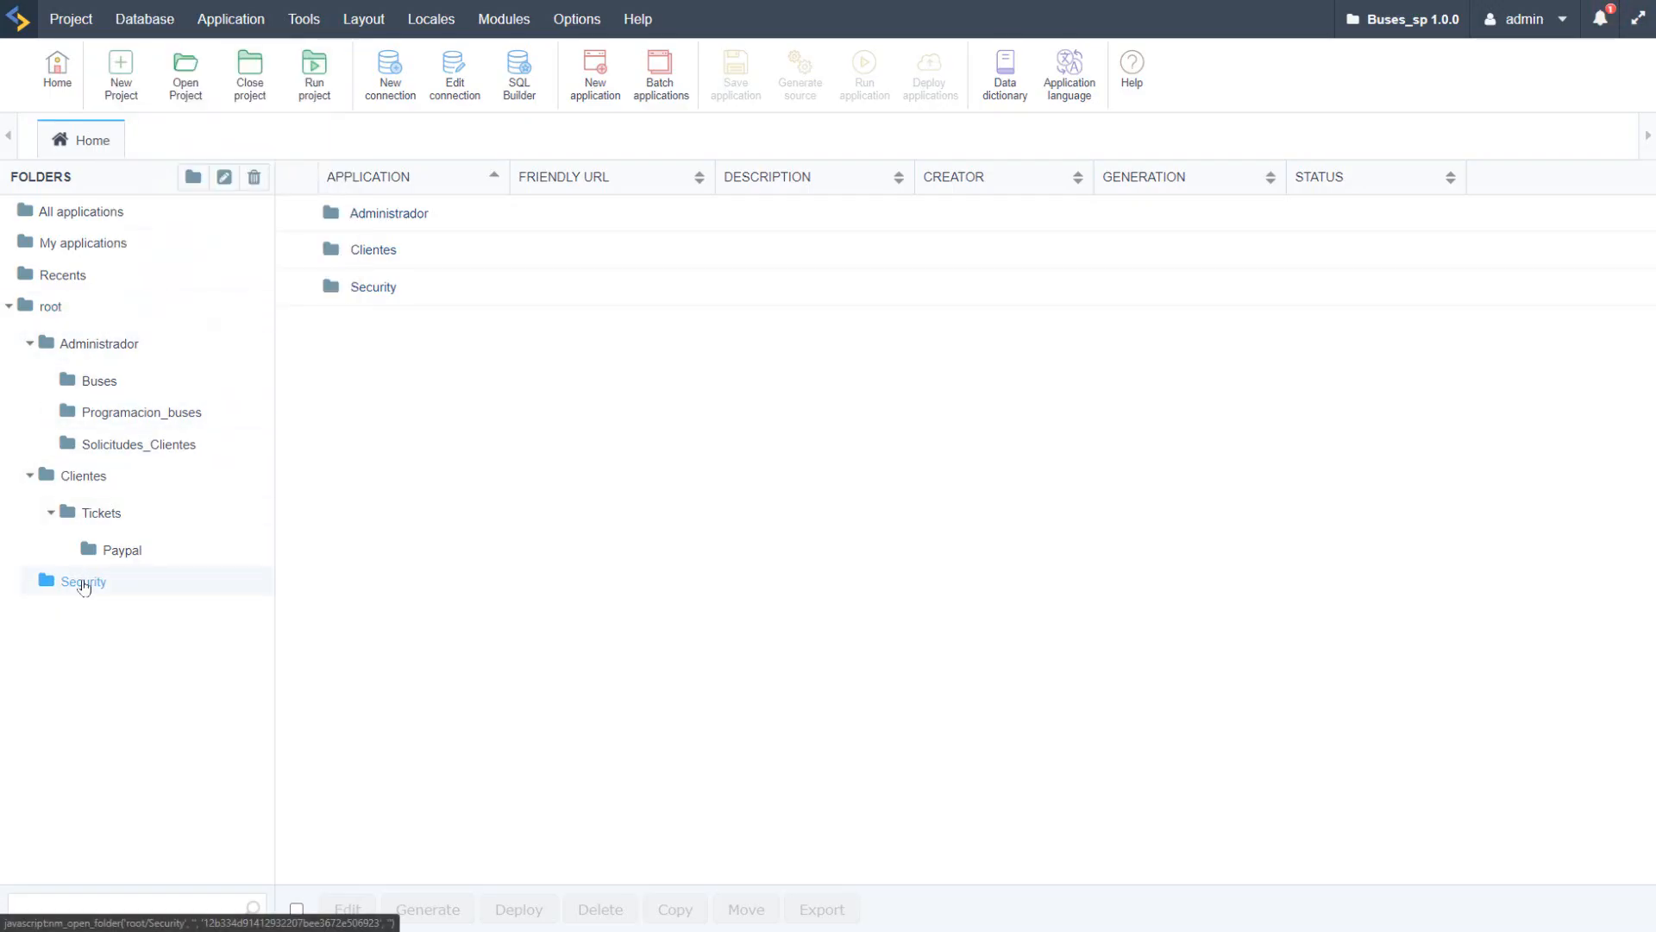
# Step: Run the app_Login application from the Security folder with an empty par_cliente_id and inspect its sign-in page
pyautogui.click(83, 583)
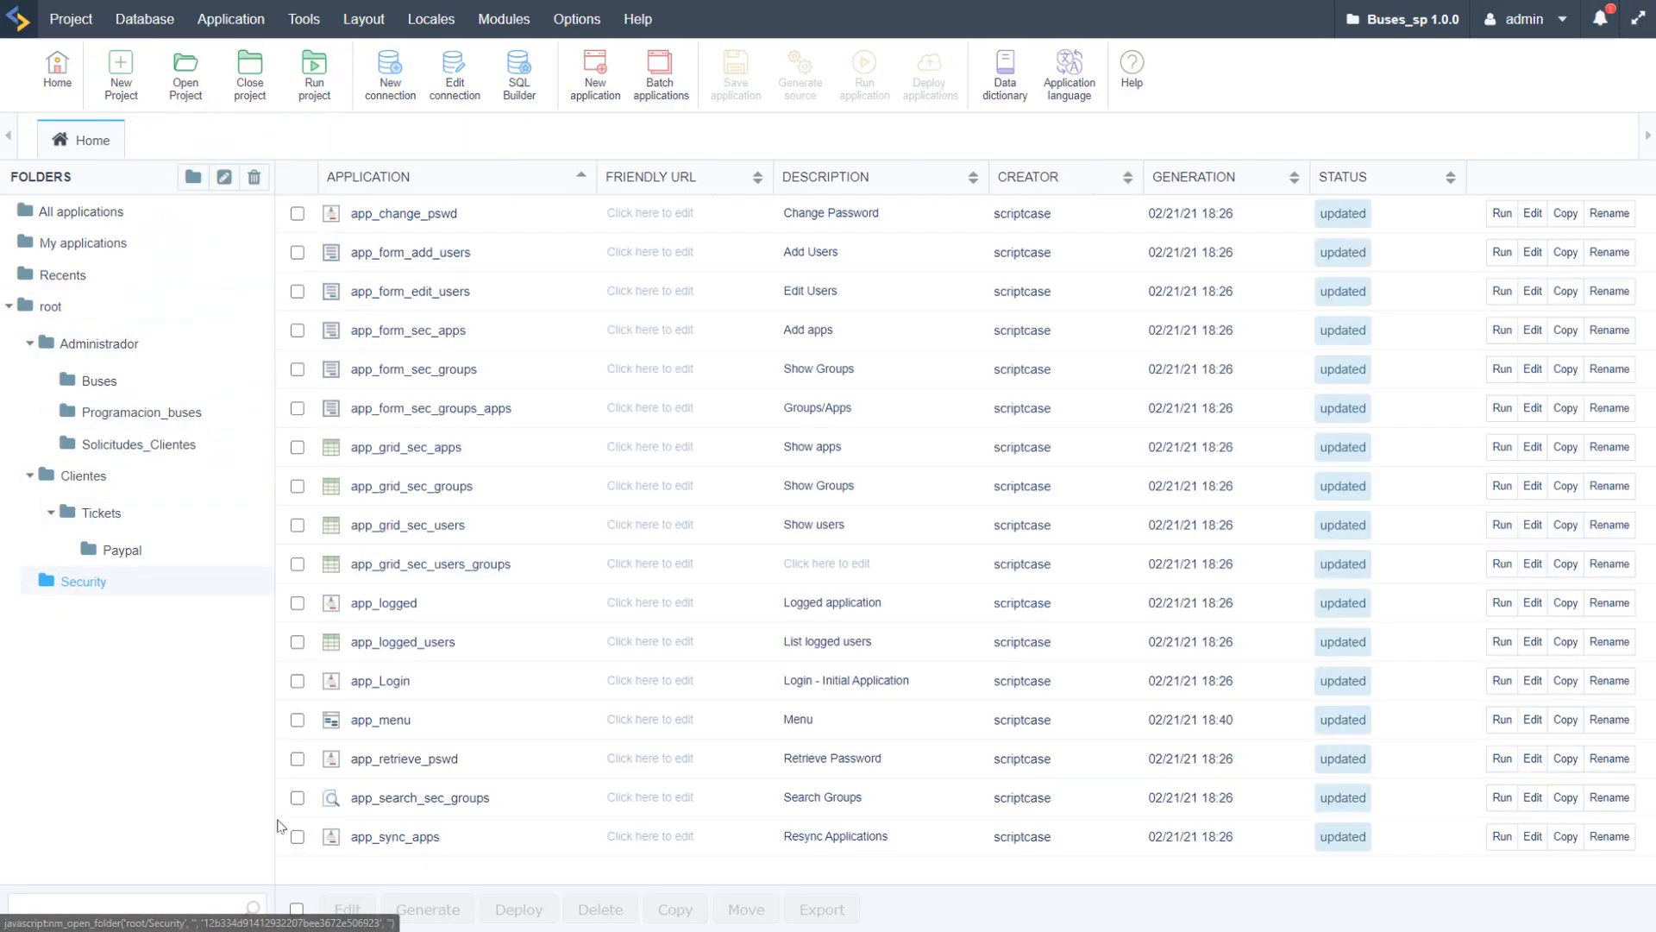
pyautogui.click(1501, 680)
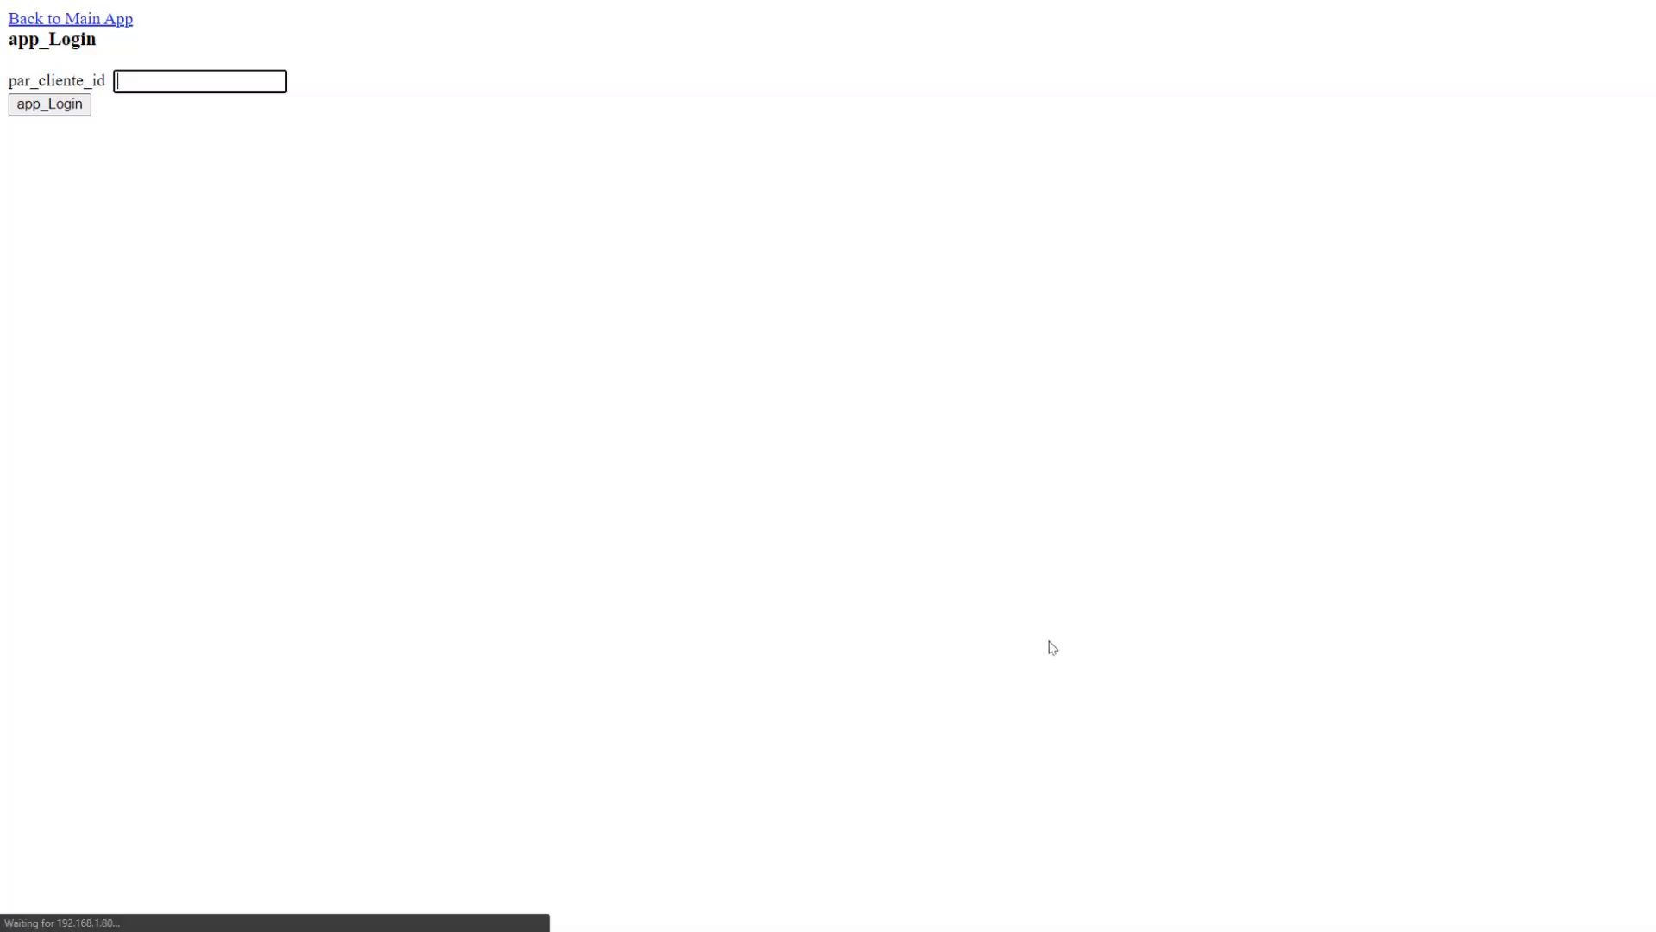
pyautogui.click(79, 104)
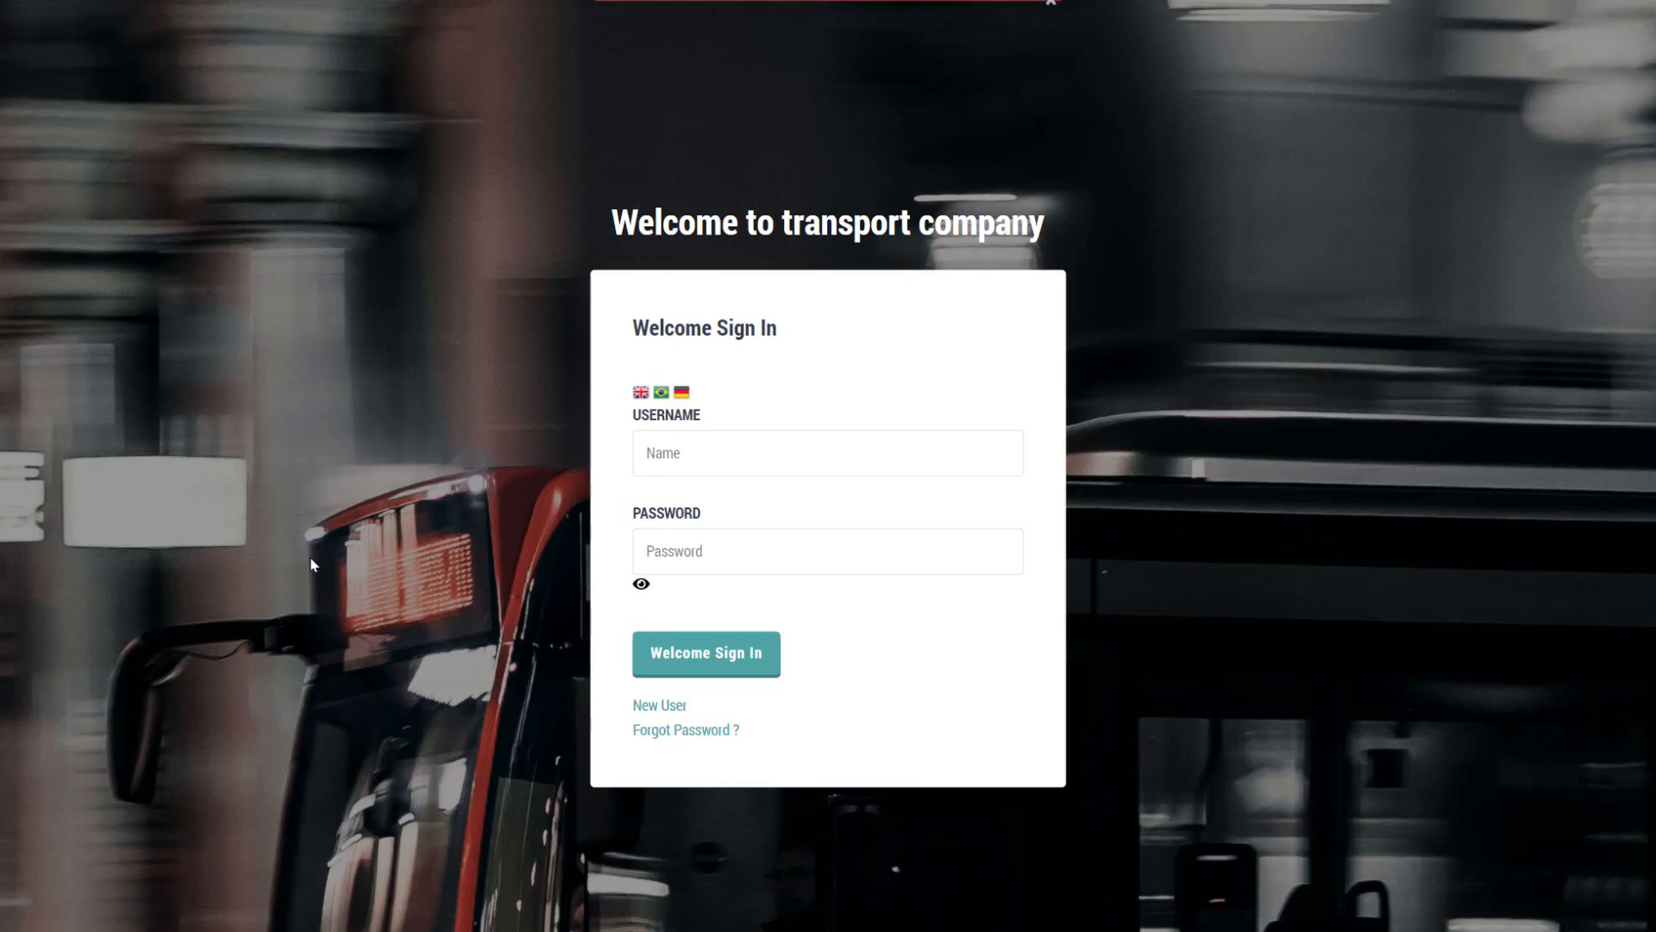
pyautogui.click(811, 459)
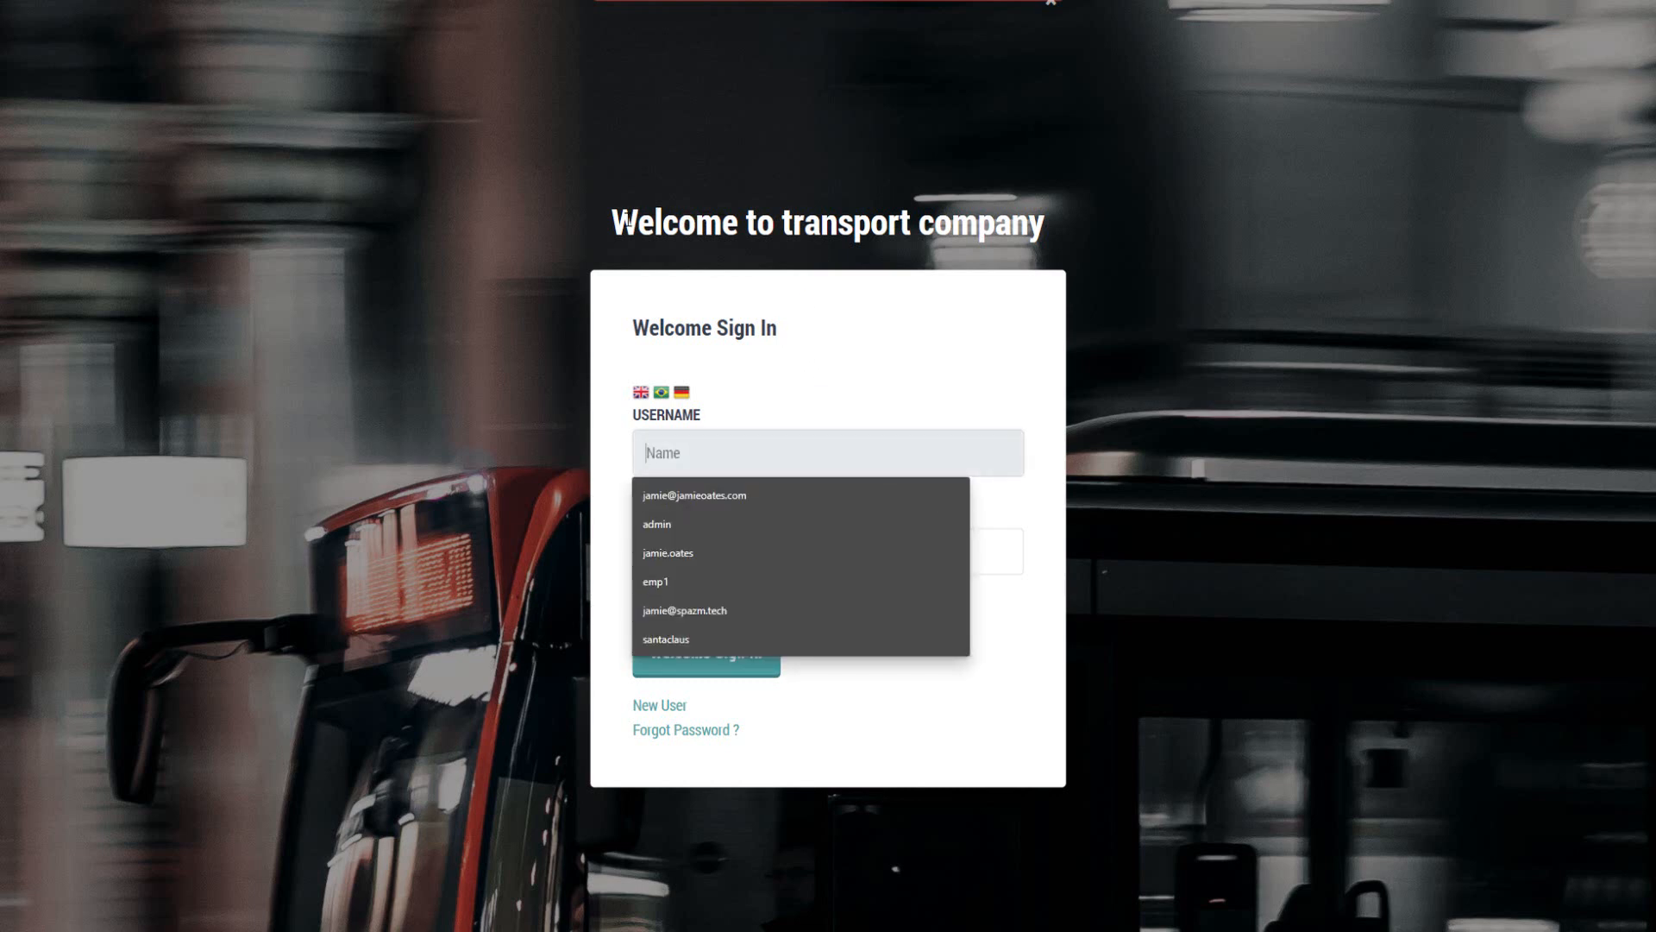
pyautogui.moveTo(628, 223); pyautogui.dragTo(1116, 241)
pyautogui.click(1116, 240)
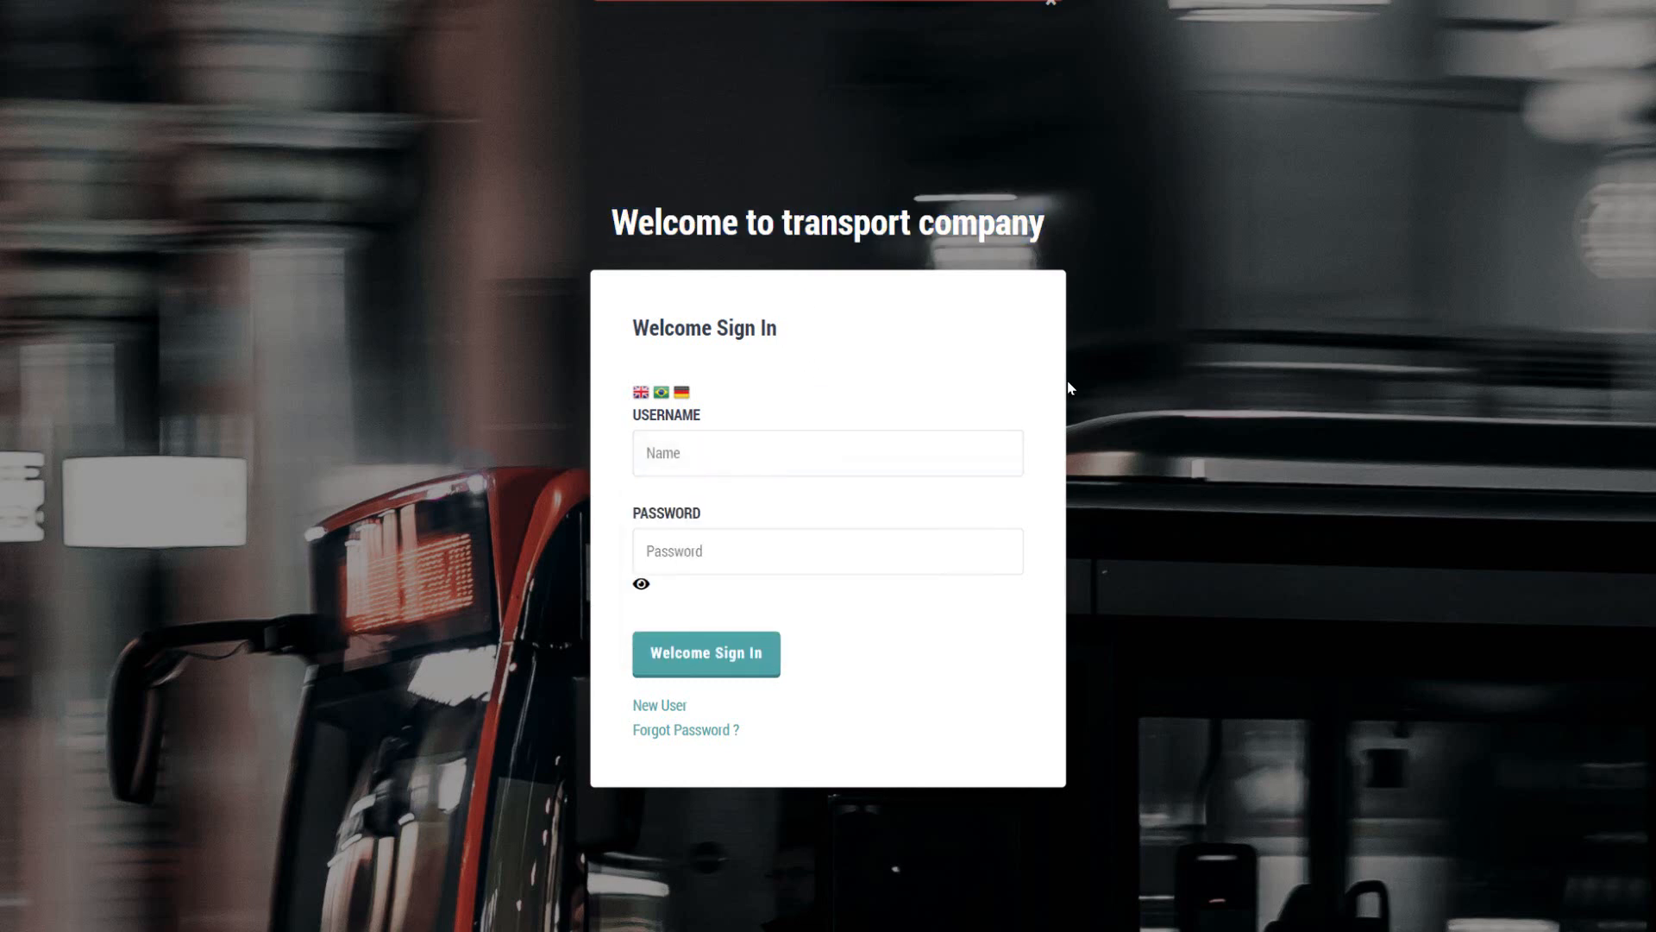
# Step: Try the sign-in page in Portuguese and Spanish, and set its language back to English
pyautogui.click(662, 393)
pyautogui.click(682, 392)
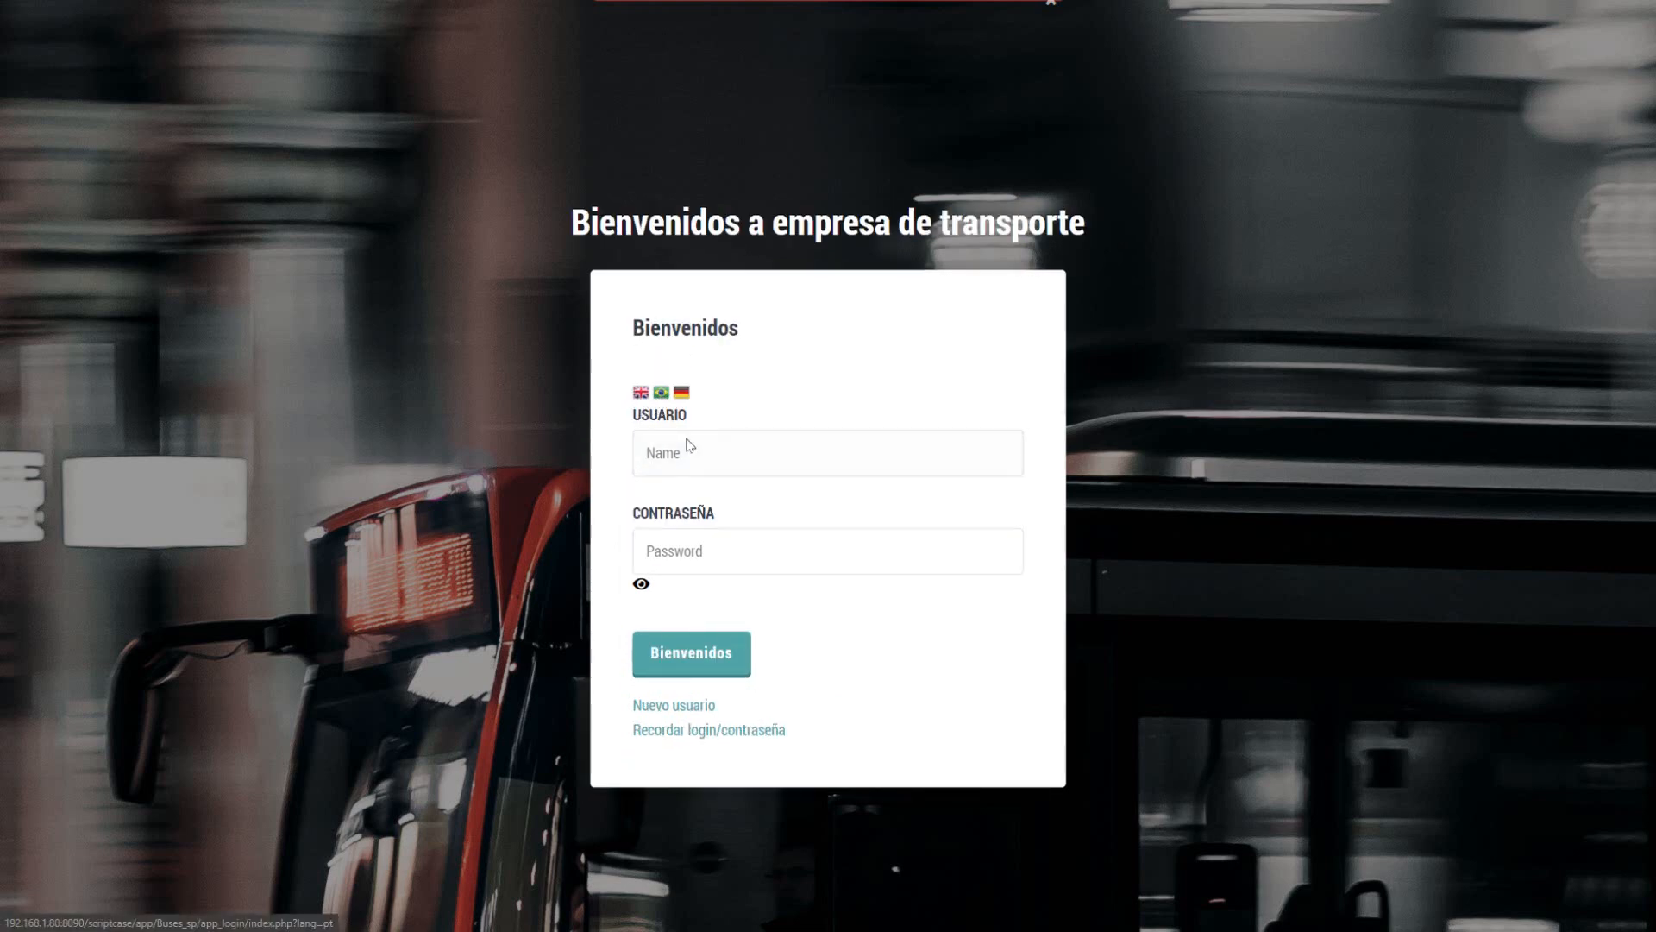
pyautogui.click(681, 366)
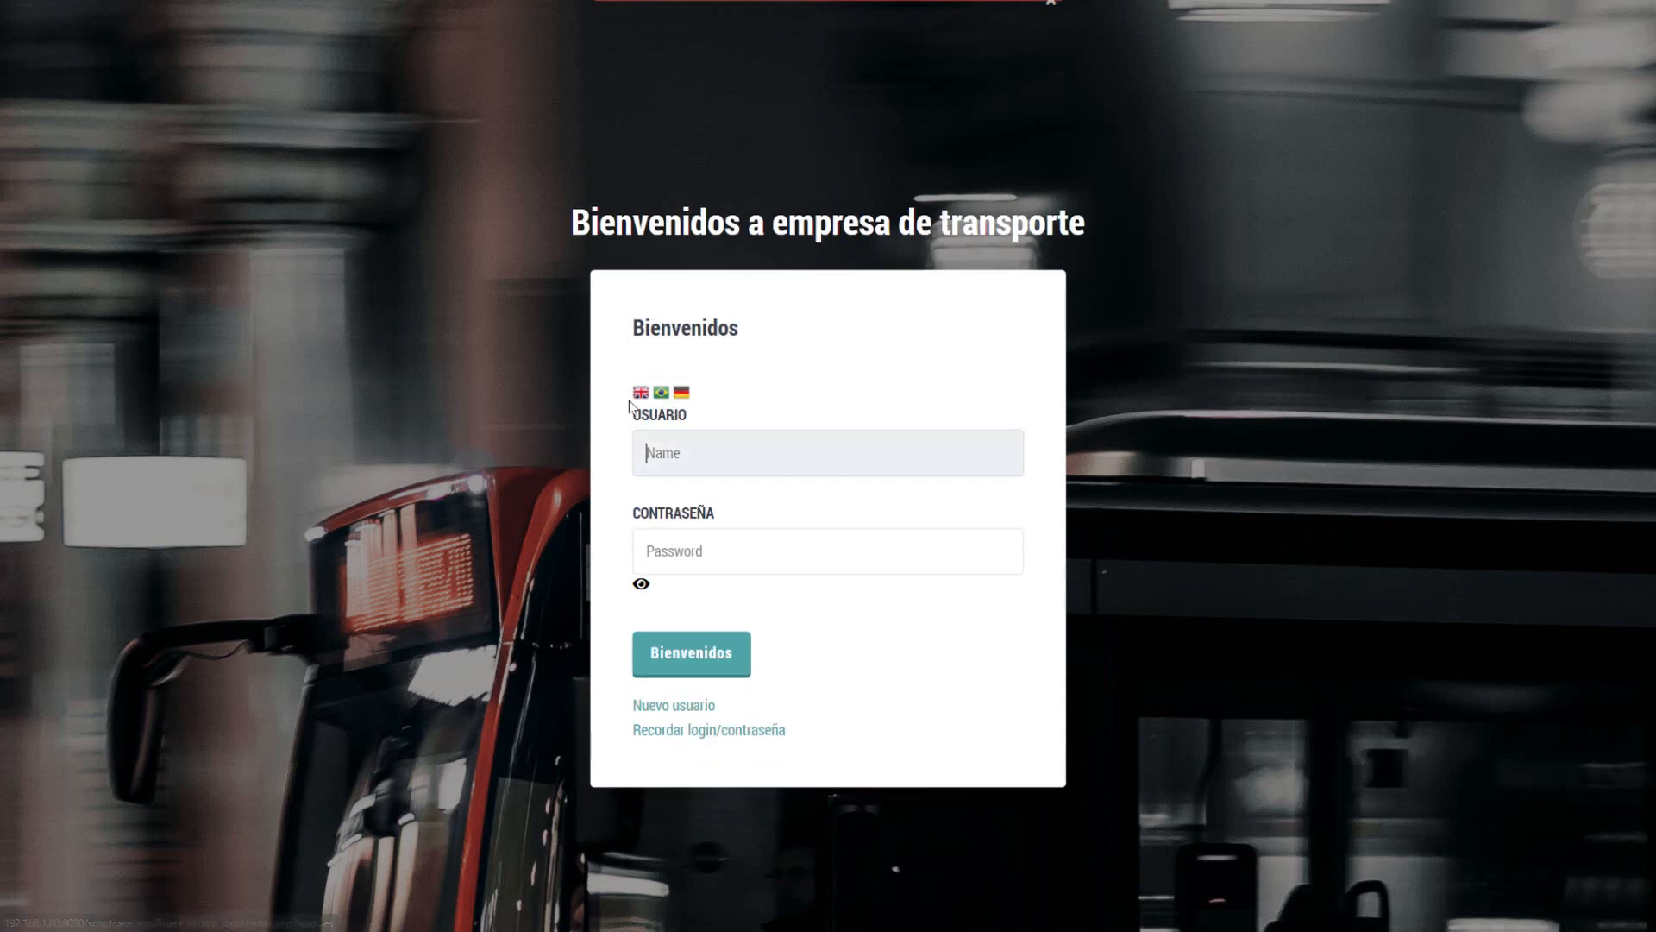
pyautogui.click(640, 394)
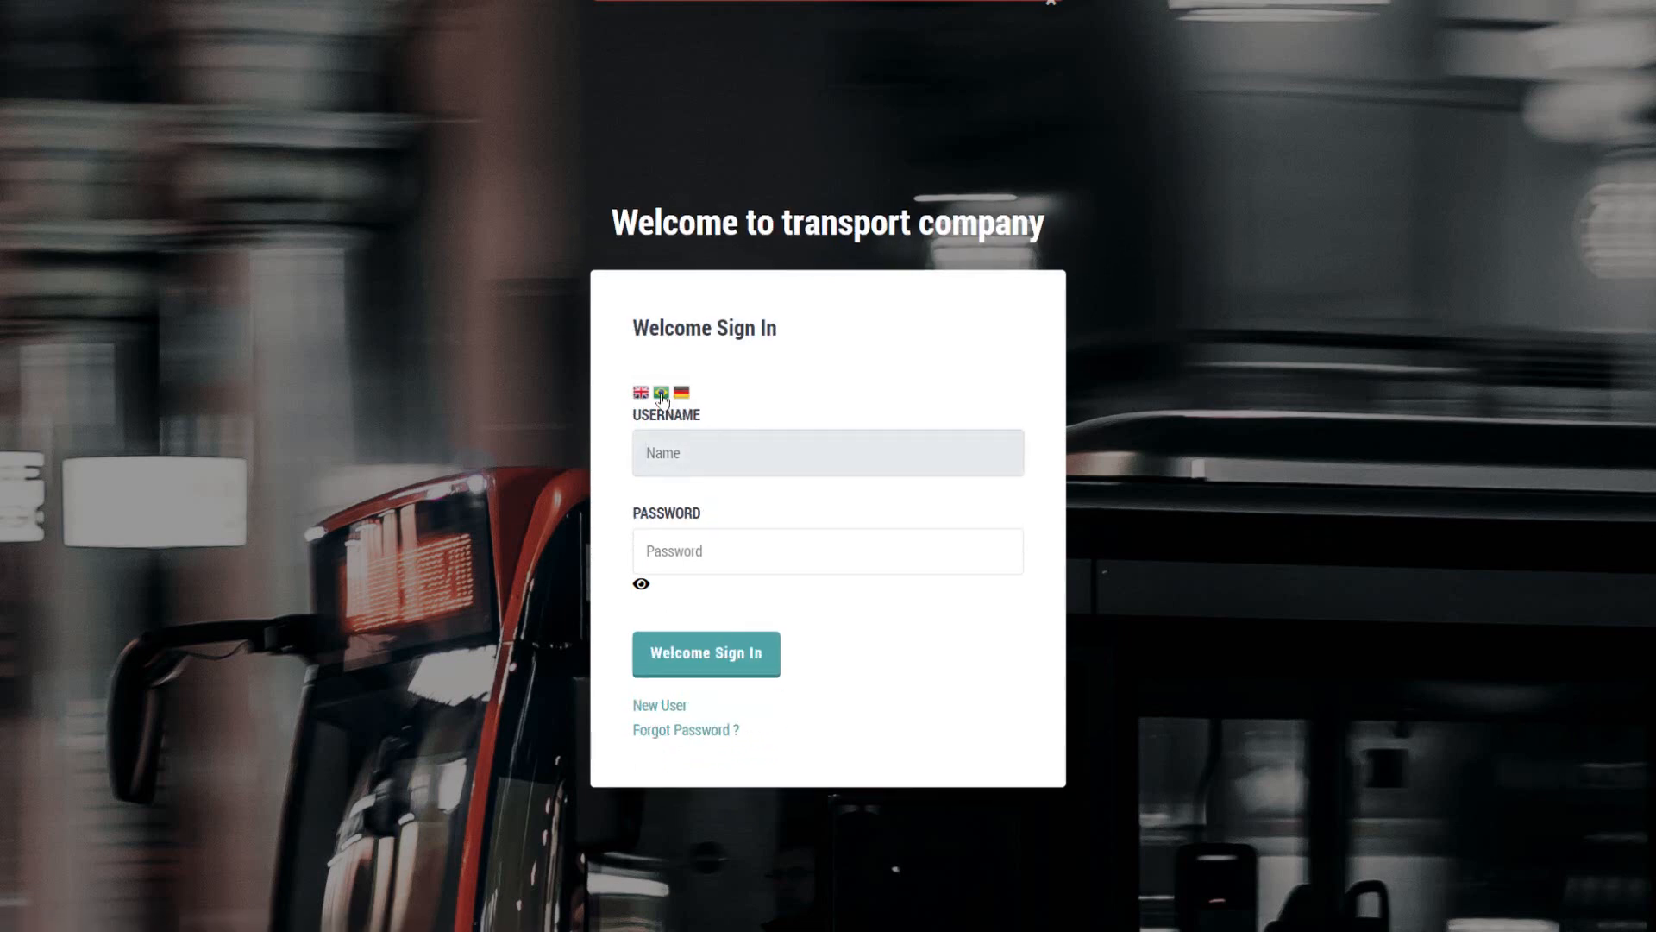
pyautogui.click(662, 394)
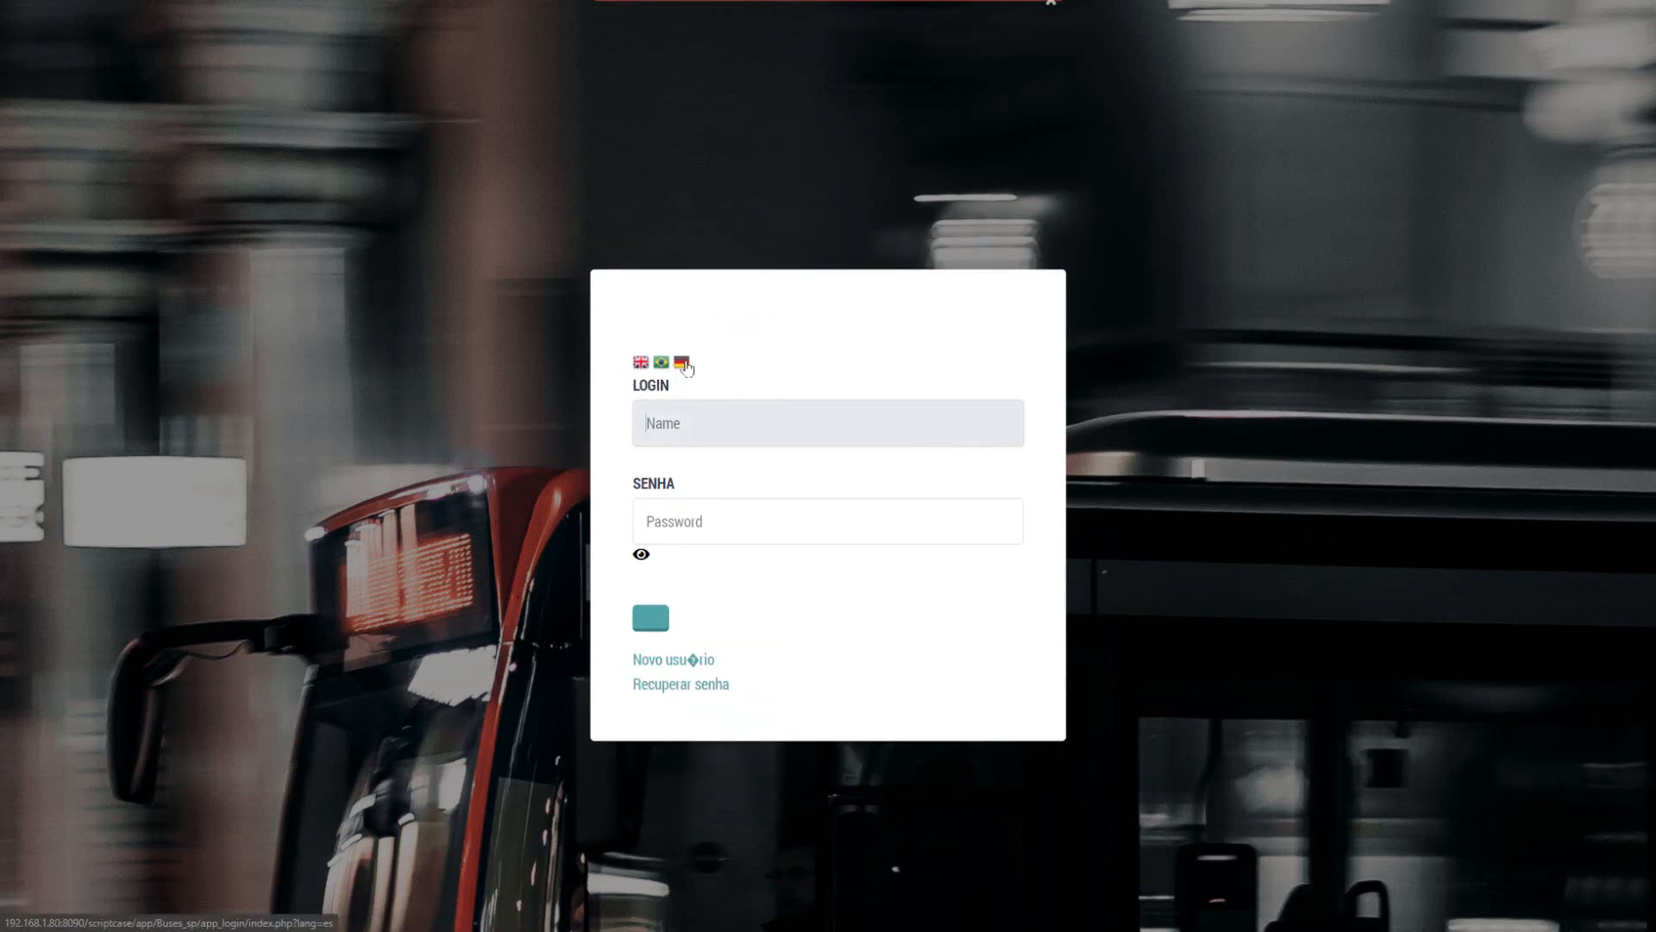
pyautogui.click(681, 363)
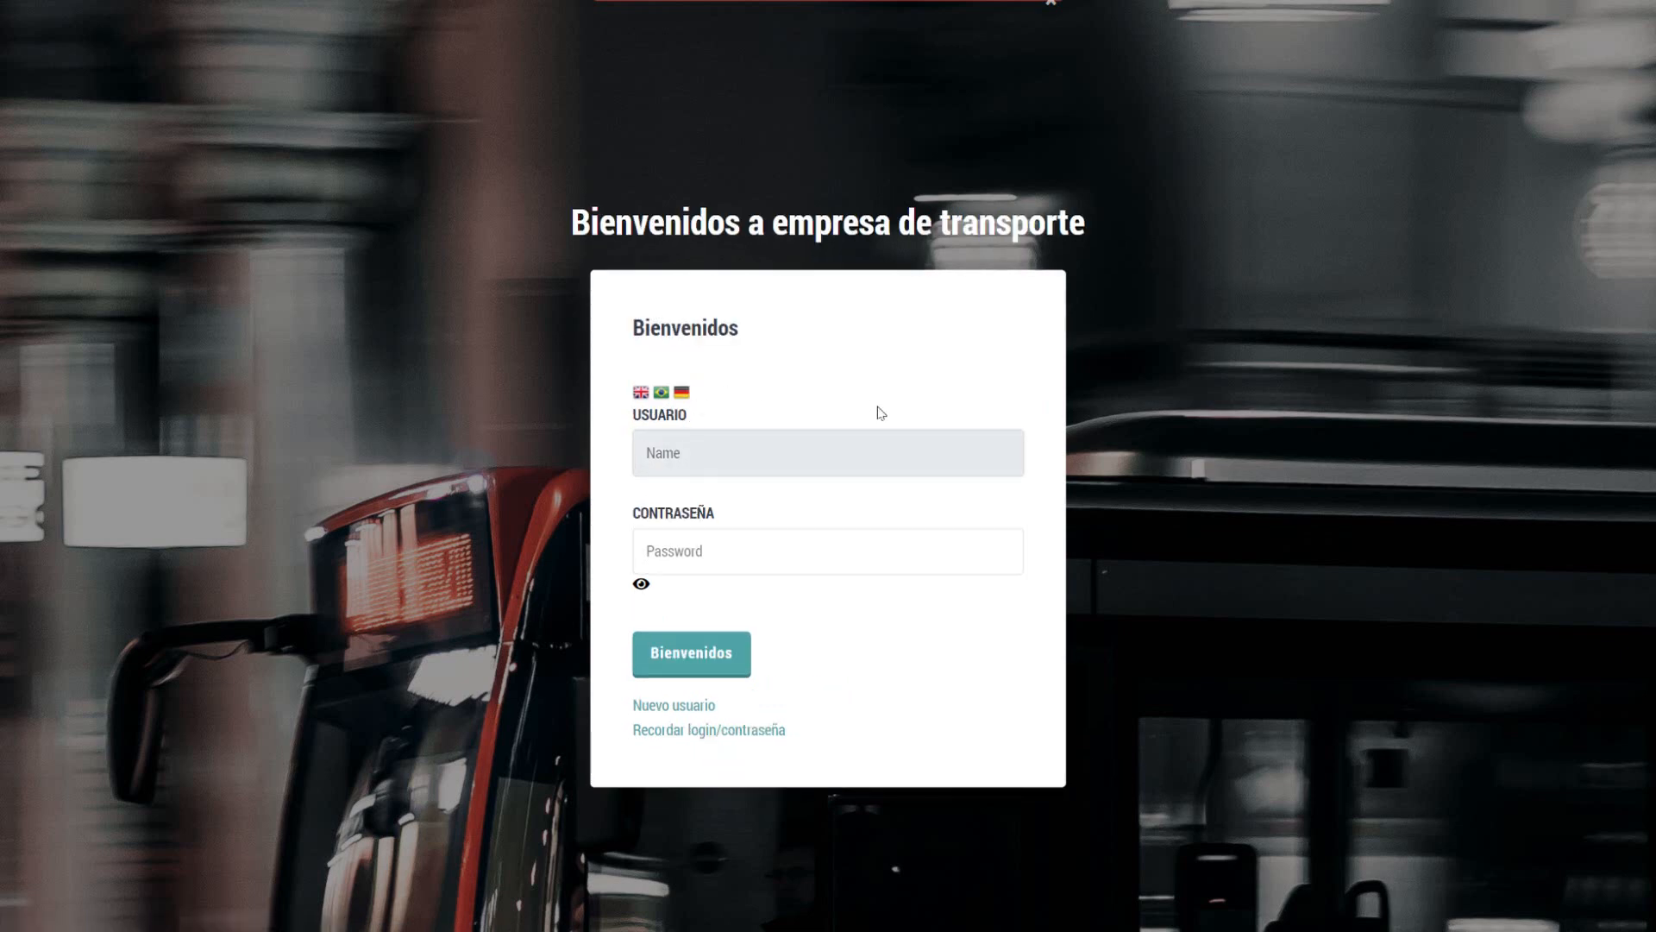
pyautogui.click(636, 392)
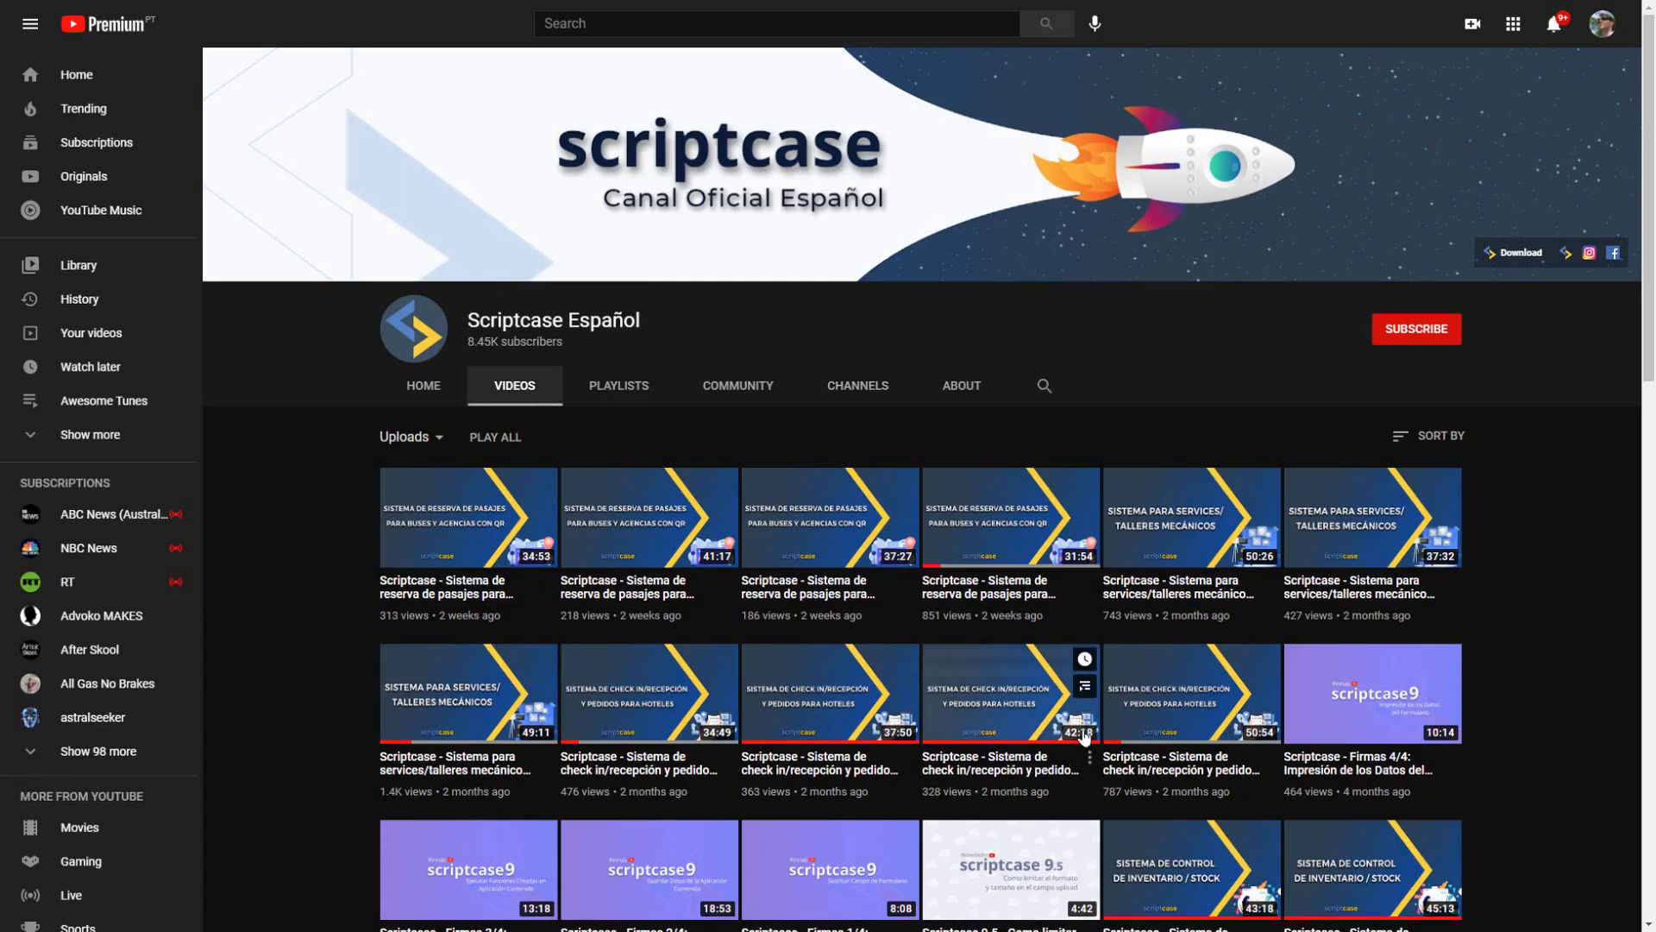
# Step: On the Scriptcase Español YouTube channel, open and mute part 1/4 of the bus reservation series and follow its description's Drive link
pyautogui.click(1001, 521)
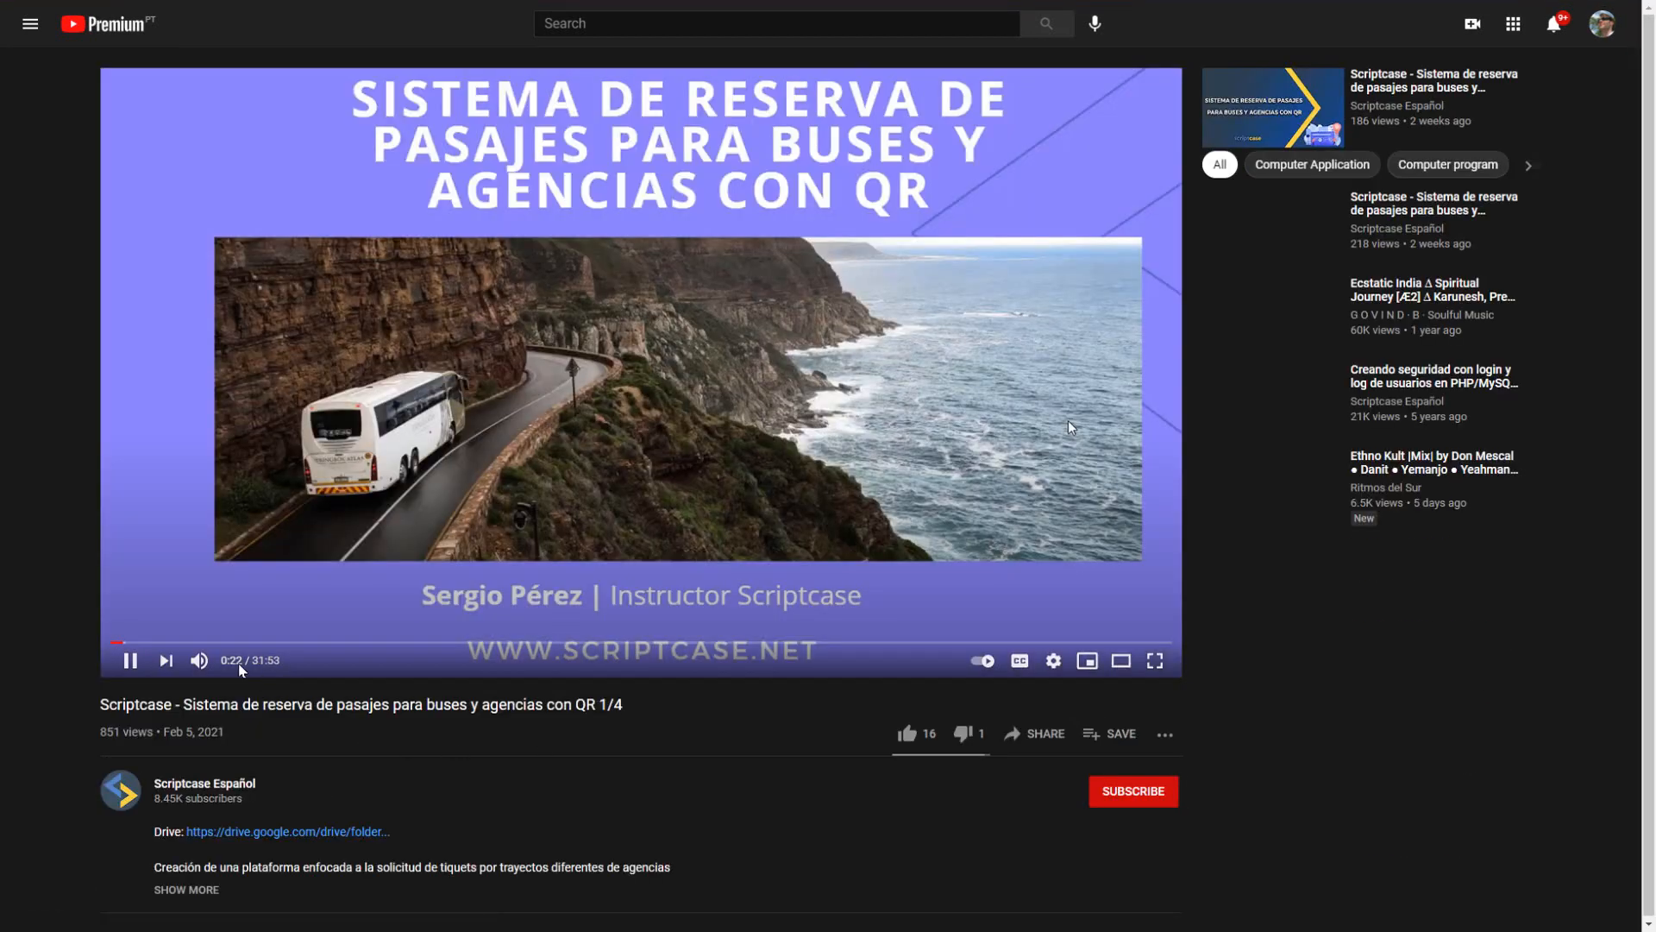
pyautogui.click(199, 660)
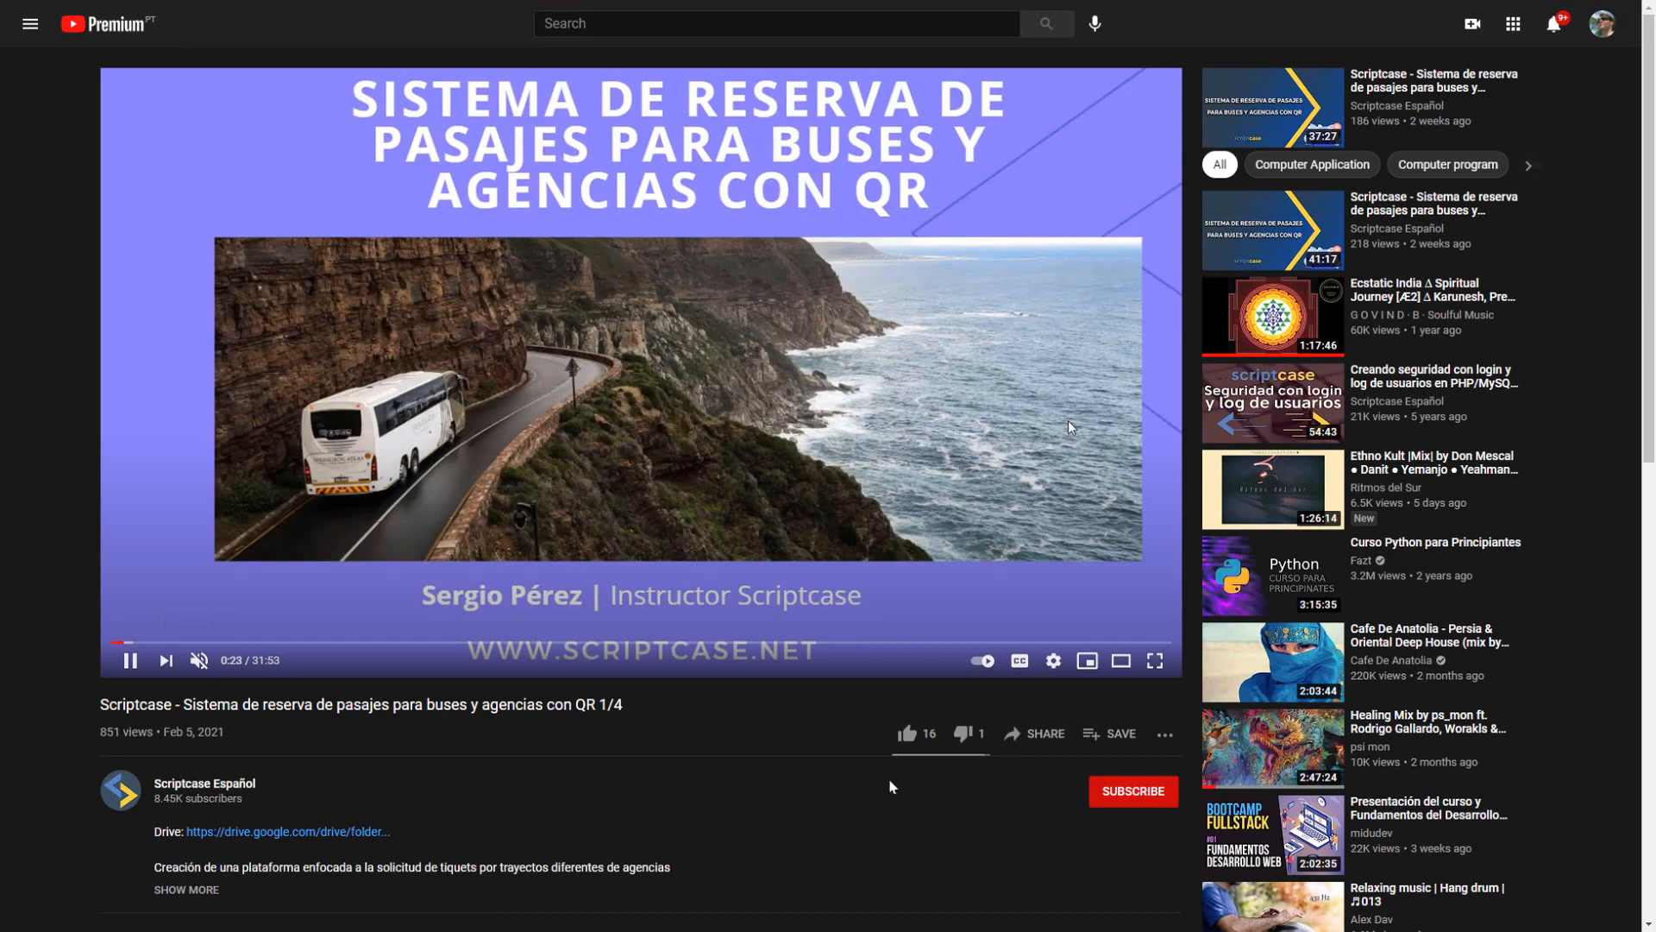
pyautogui.scroll(-3, 795, 726)
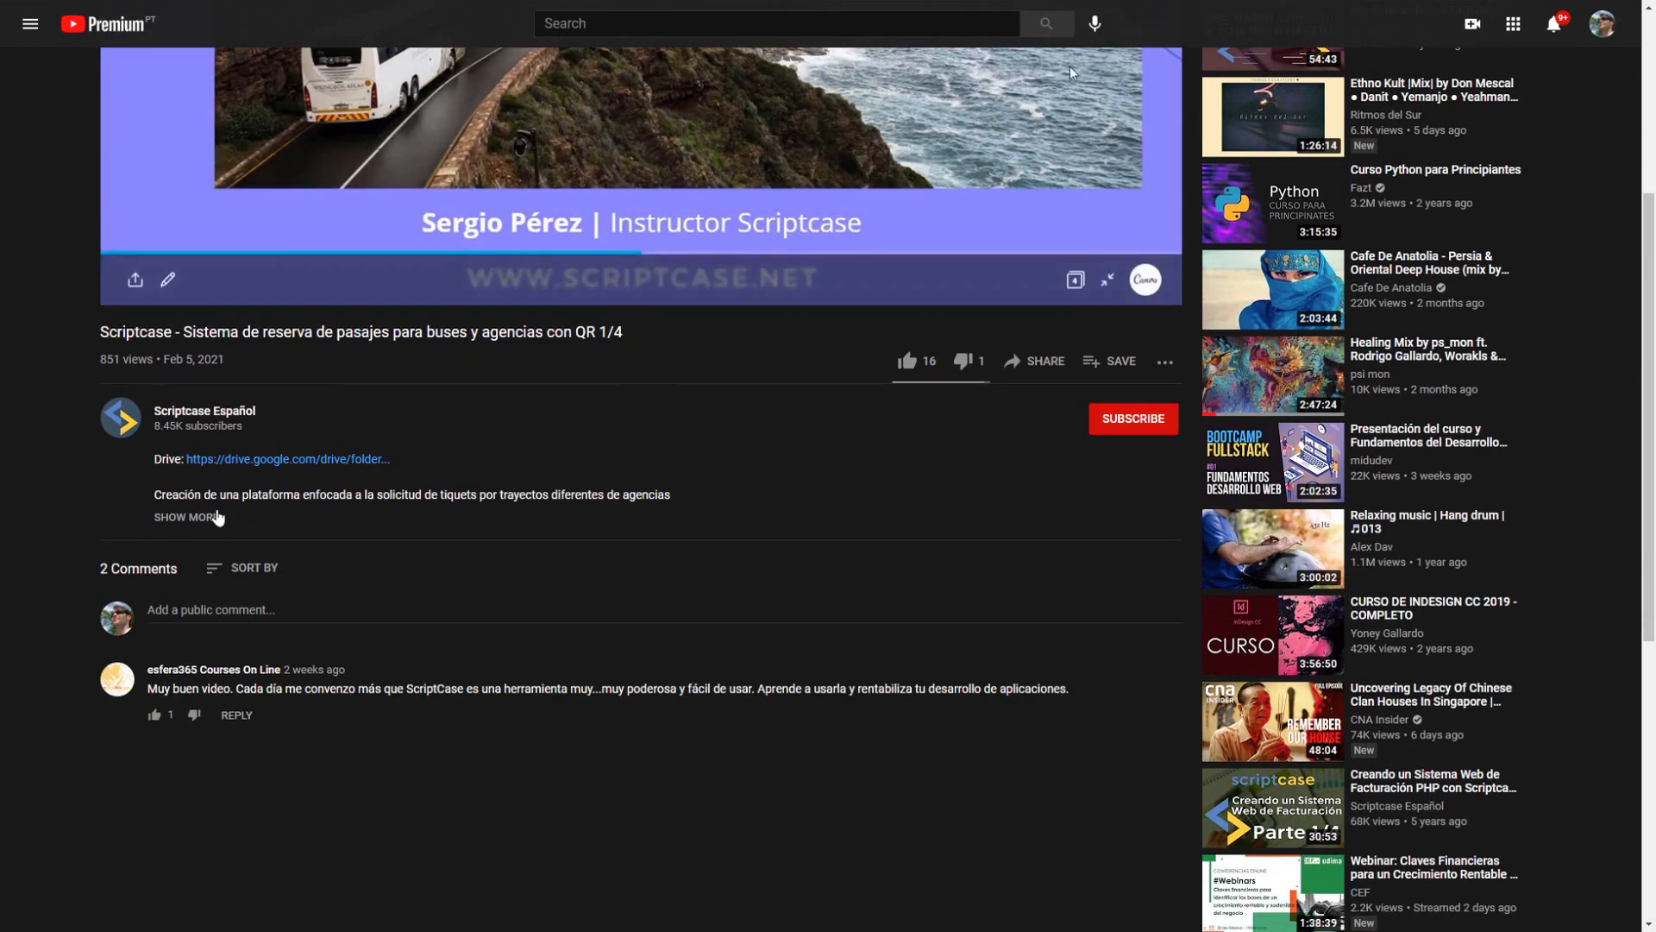
pyautogui.click(192, 518)
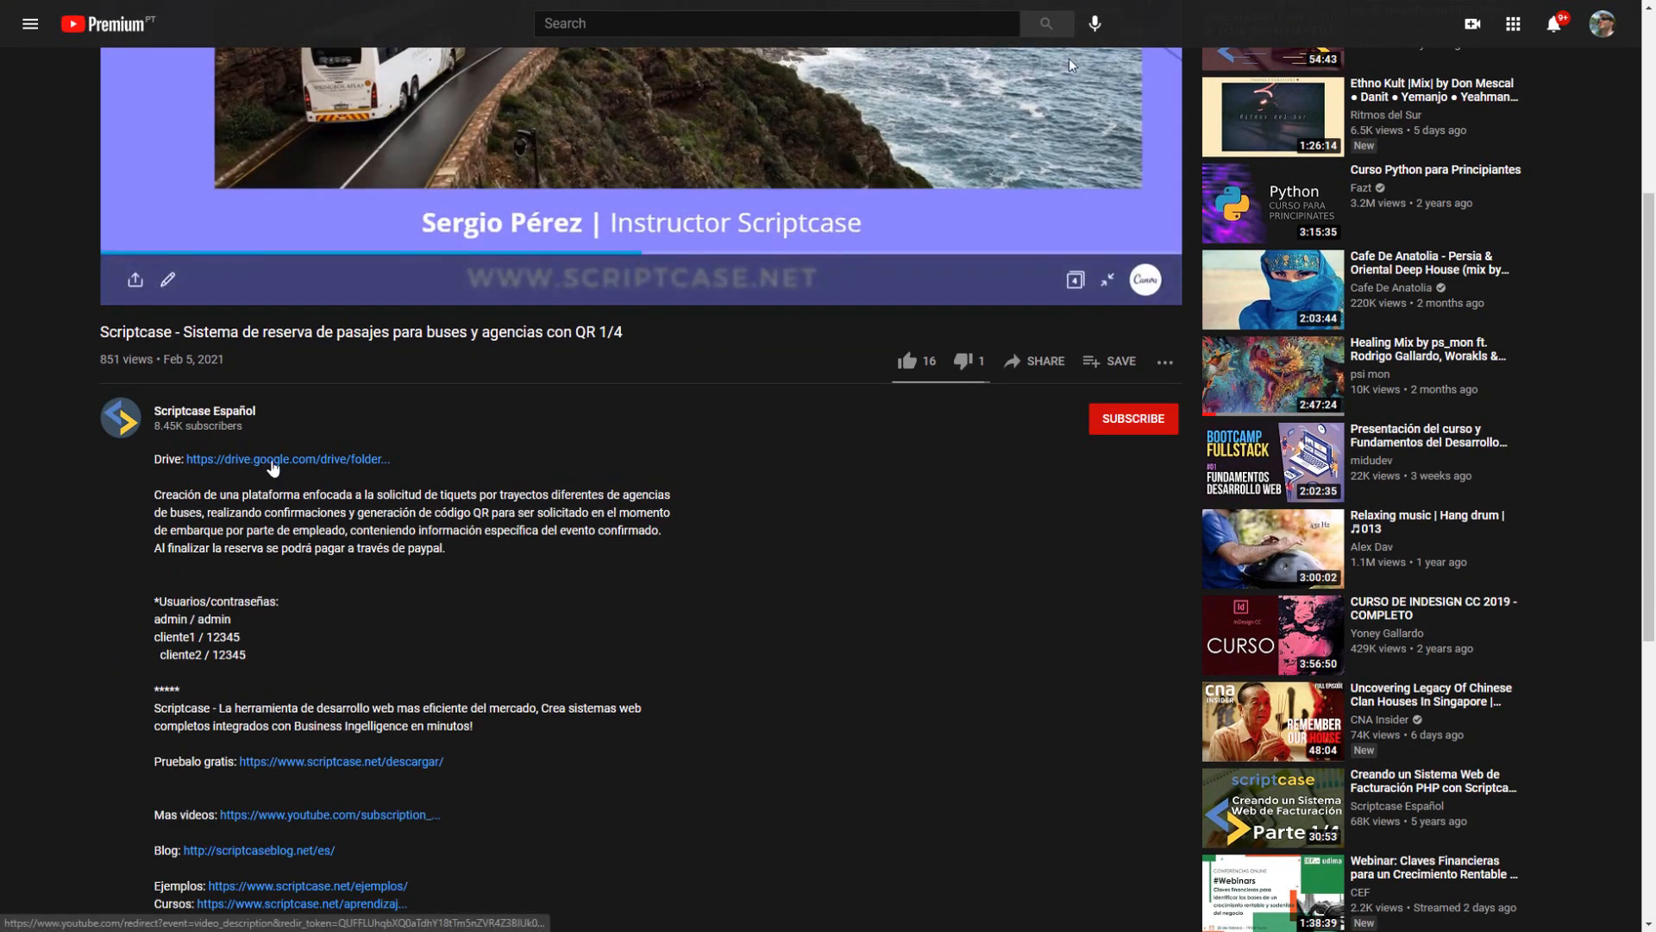
pyautogui.click(272, 463)
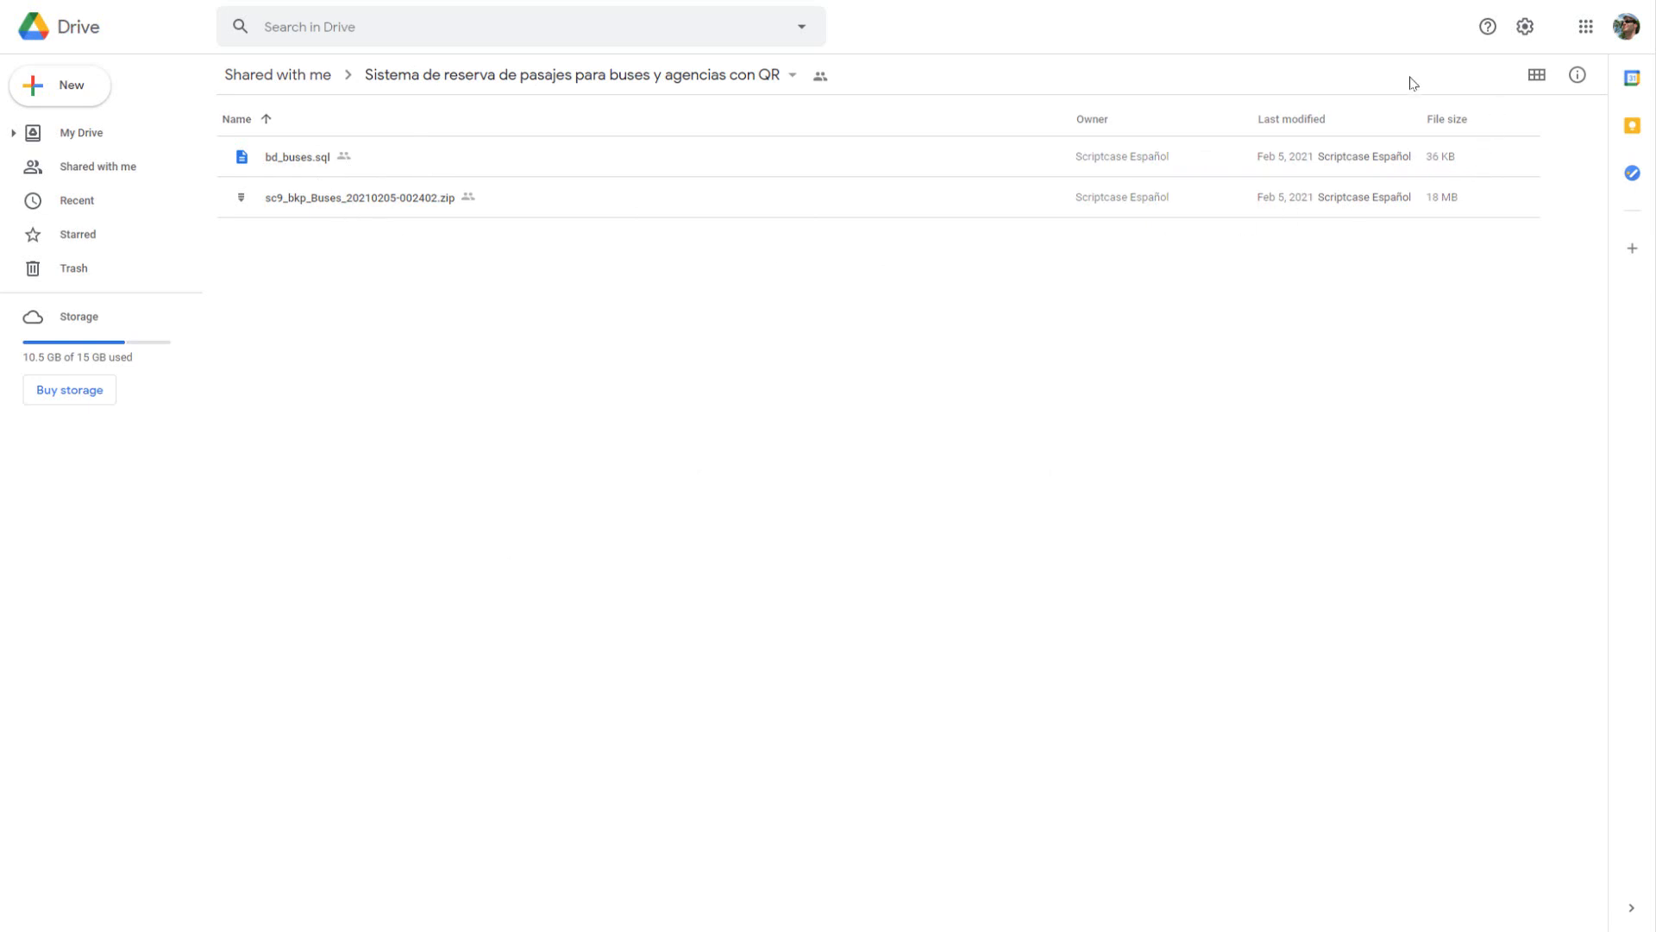
# Step: Download bd_buses.sql and sc9_bkp_Buses_20210205-002402.zip from the shared Drive folder
pyautogui.rightClick(278, 165)
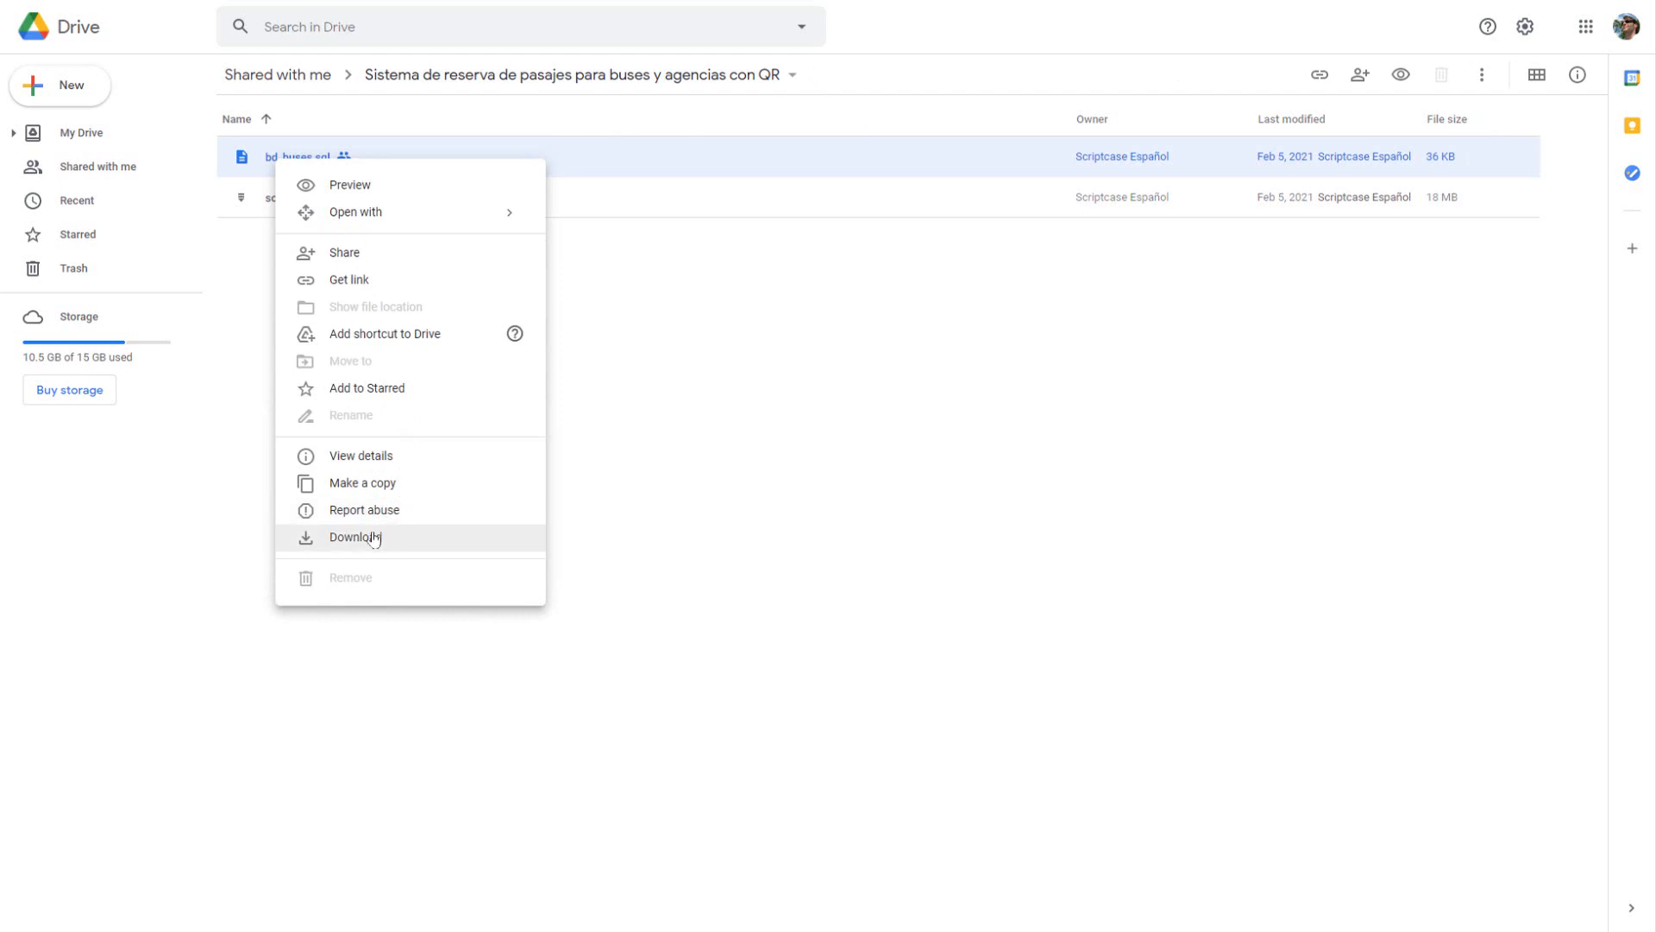
pyautogui.click(373, 539)
pyautogui.rightClick(326, 200)
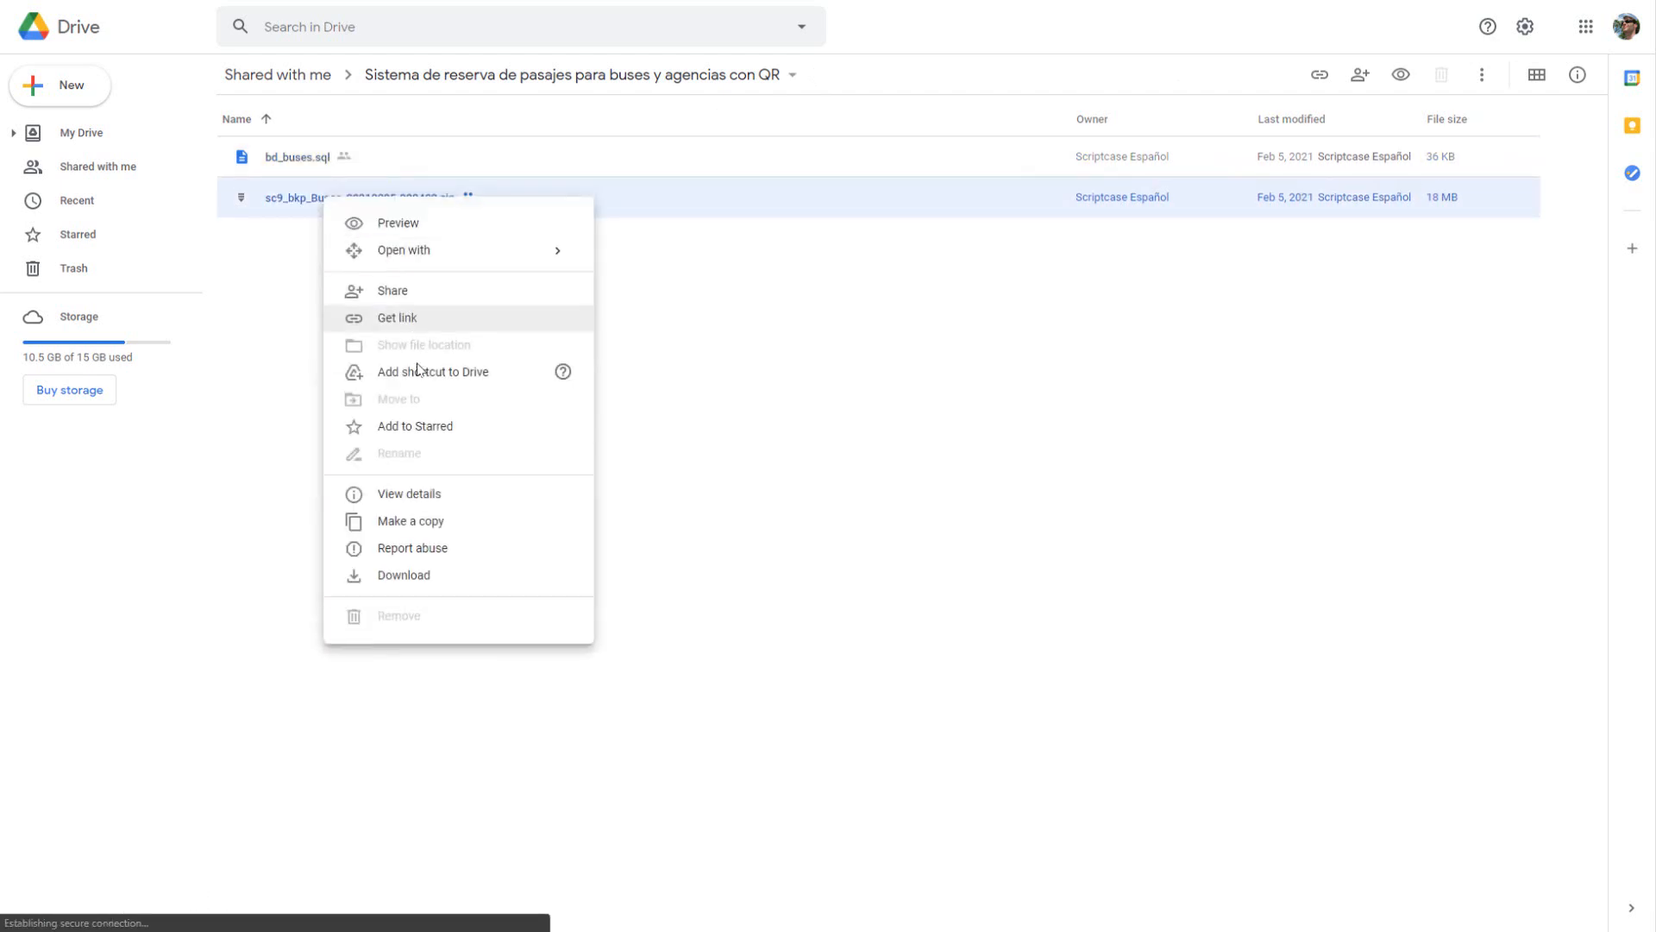
pyautogui.click(443, 578)
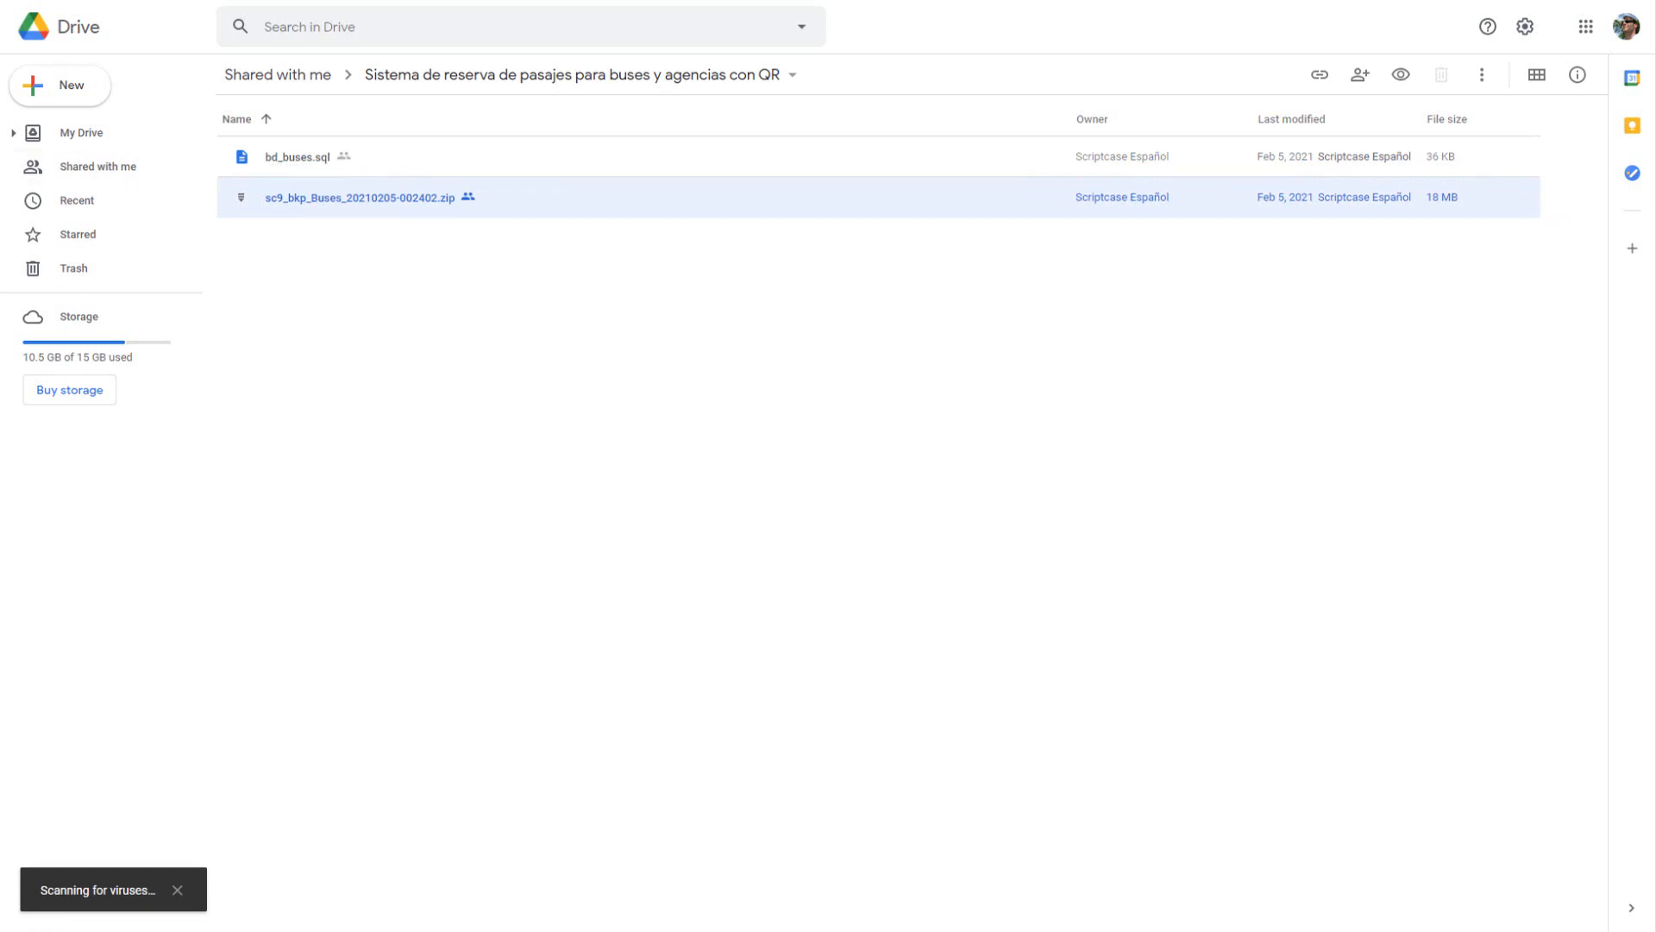
# Step: Switch to the text editor to examine the bd_buses.sql dump, and return to the Drive folder
pyautogui.moveTo(0, 32); pyautogui.dragTo(668, 0)
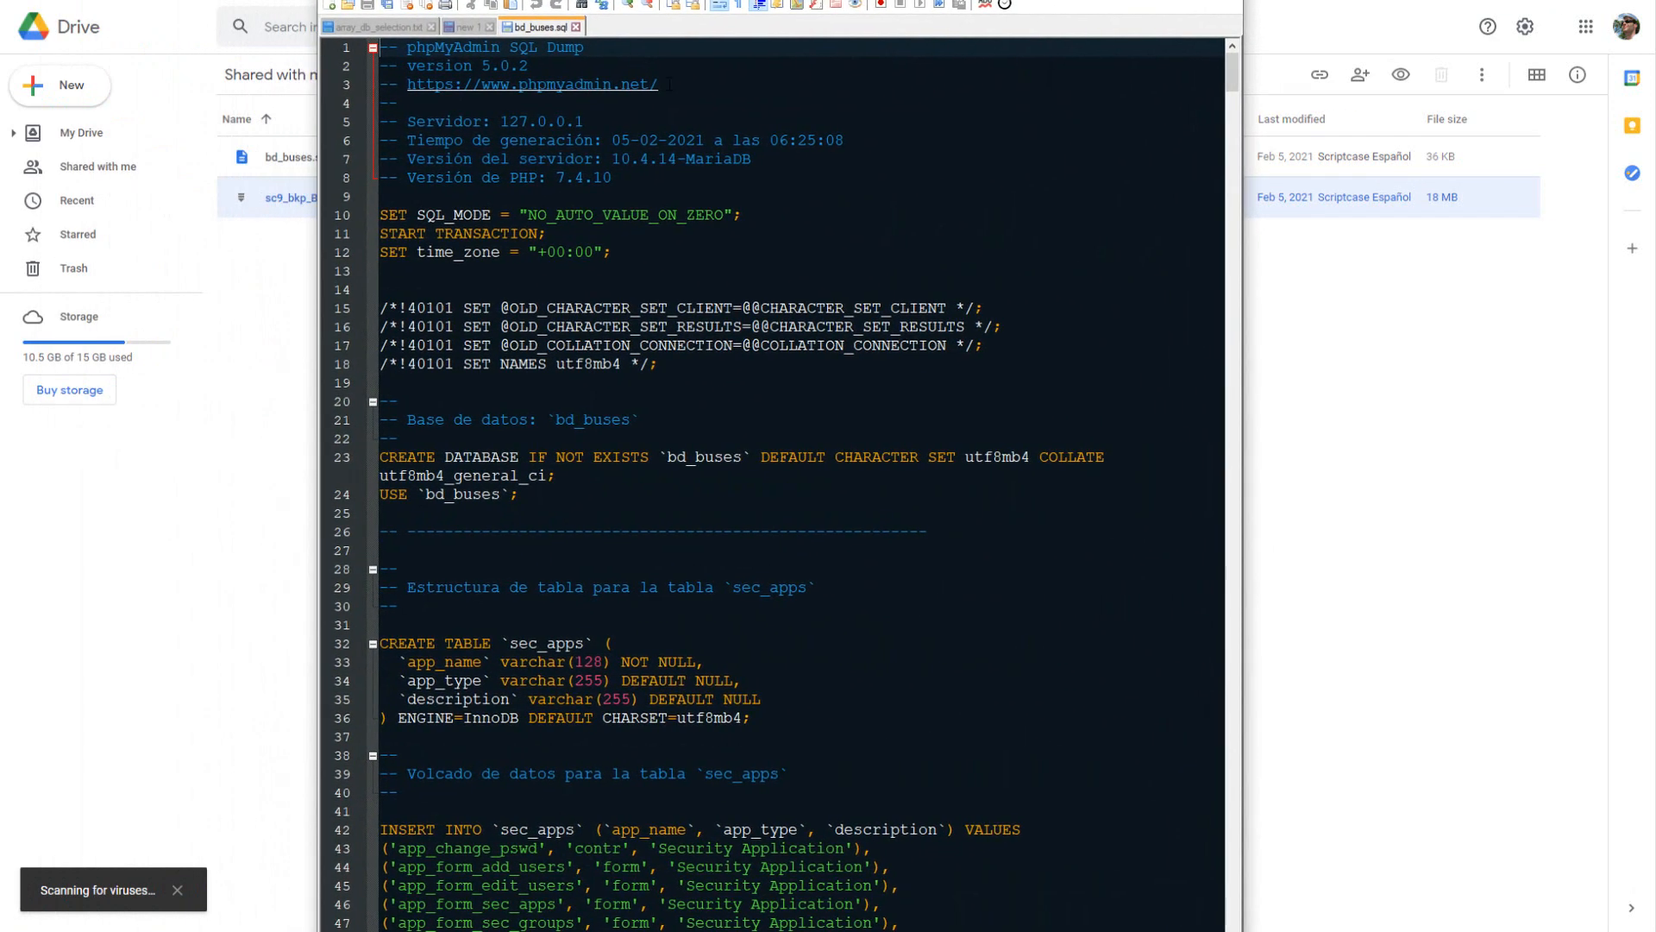
pyautogui.scroll(-20, 931, 628)
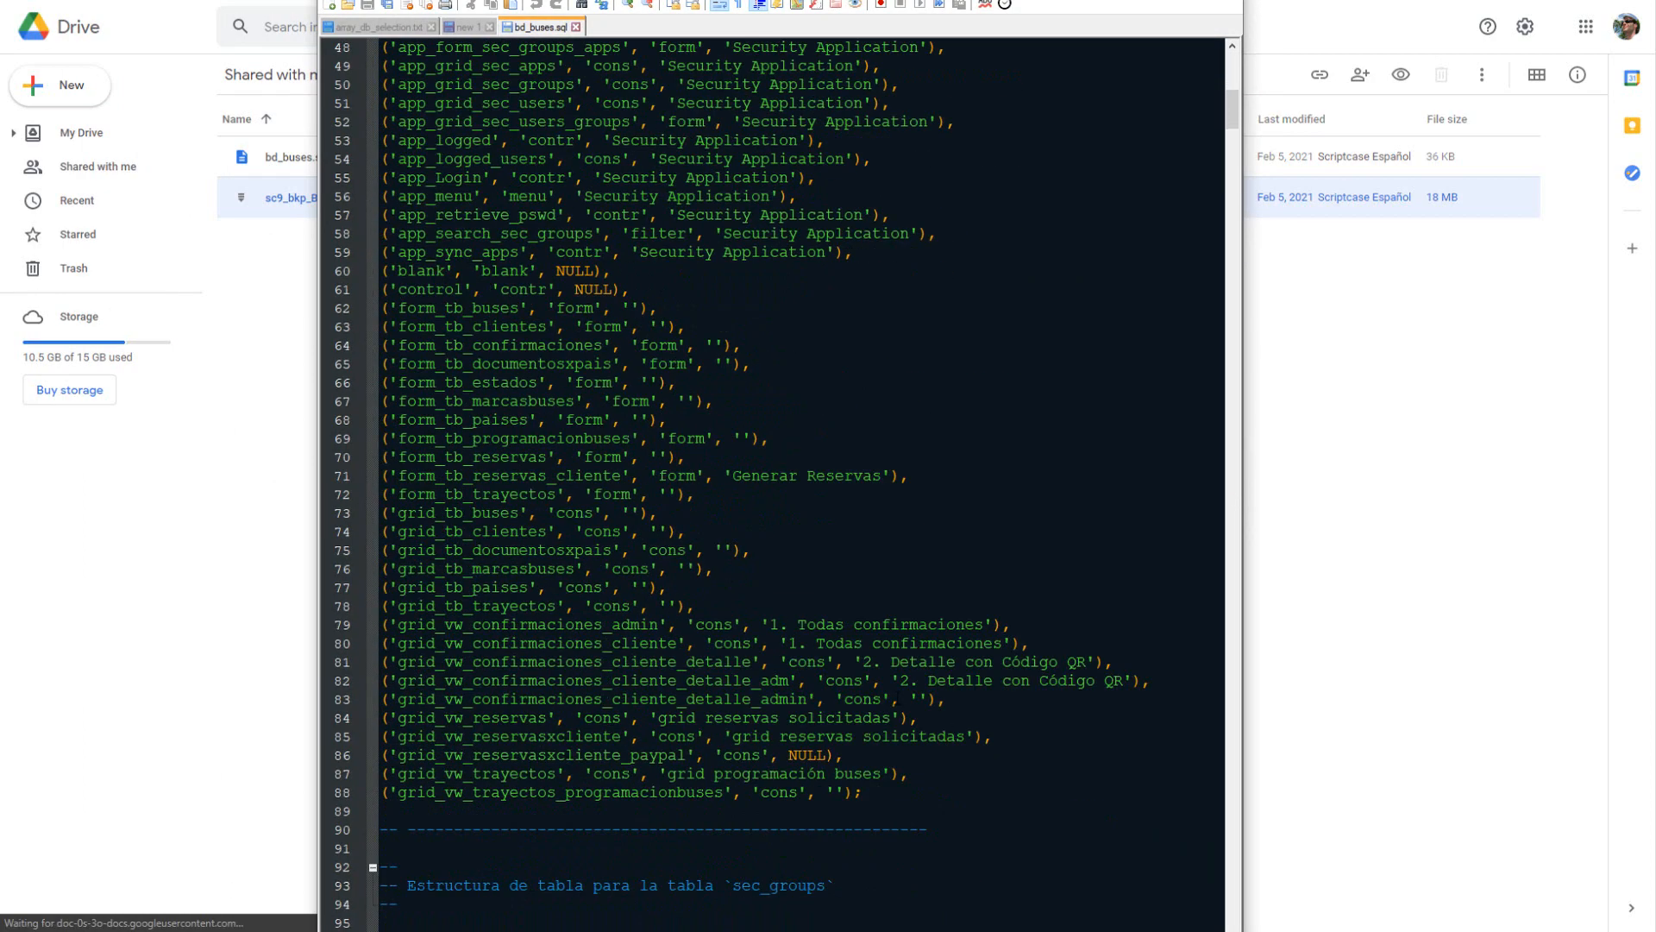
pyautogui.scroll(-8, 931, 628)
pyautogui.moveTo(669, 0); pyautogui.dragTo(0, 33)
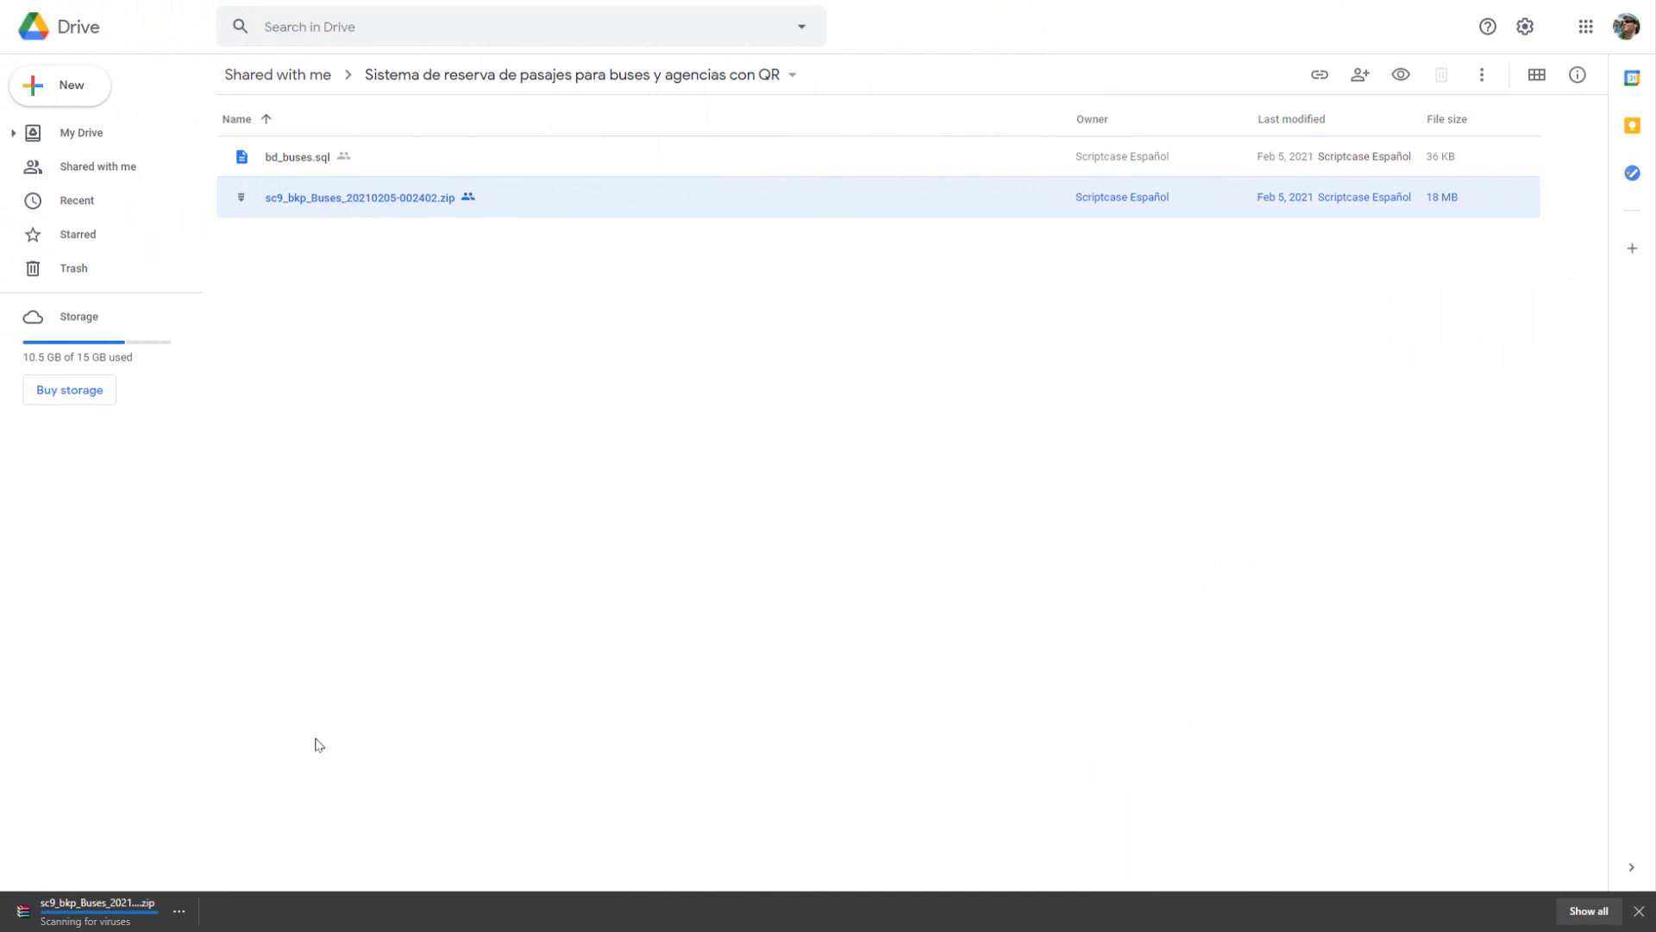